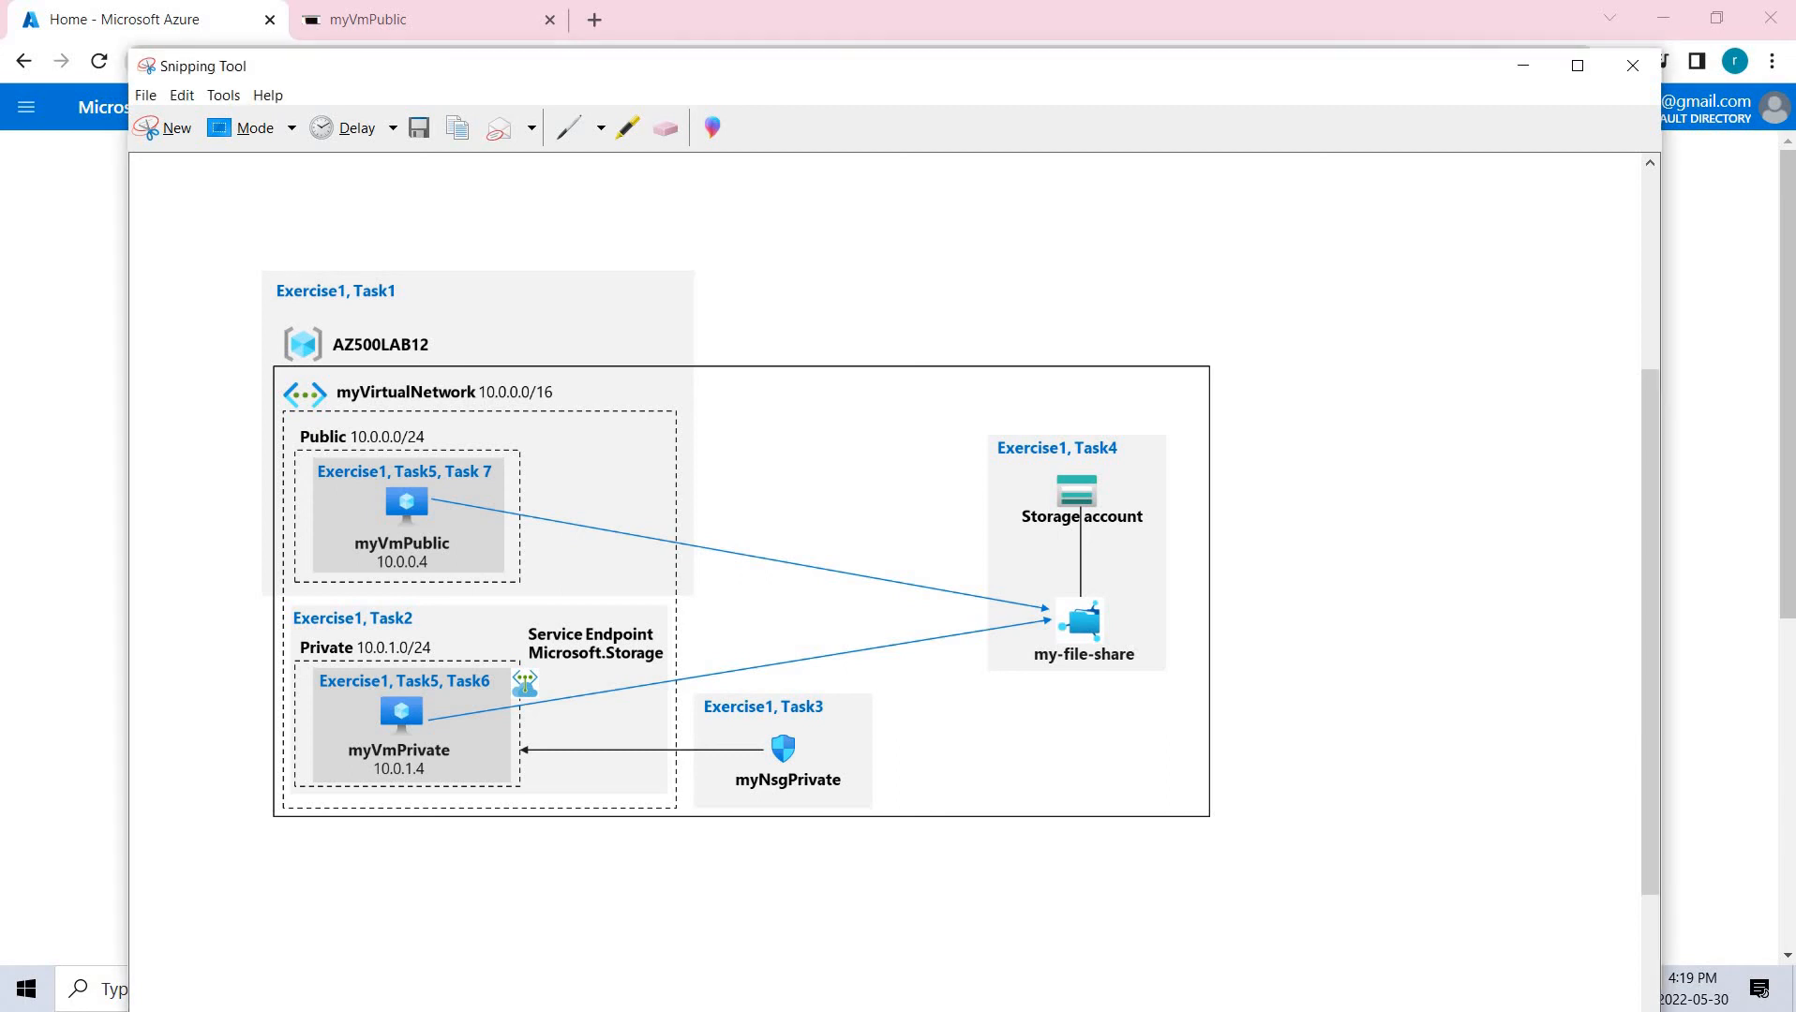
# In blue ink, circle the network diagram, tick the address space, Public subnet and myVmPrivate areas, and circle the Service Endpoint label.
pyautogui.moveTo(286, 208)
pyautogui.mouseDown()
pyautogui.moveTo(336, 778)
pyautogui.moveTo(1236, 709)
pyautogui.moveTo(360, 131)
pyautogui.moveTo(183, 375)
pyautogui.mouseUp()
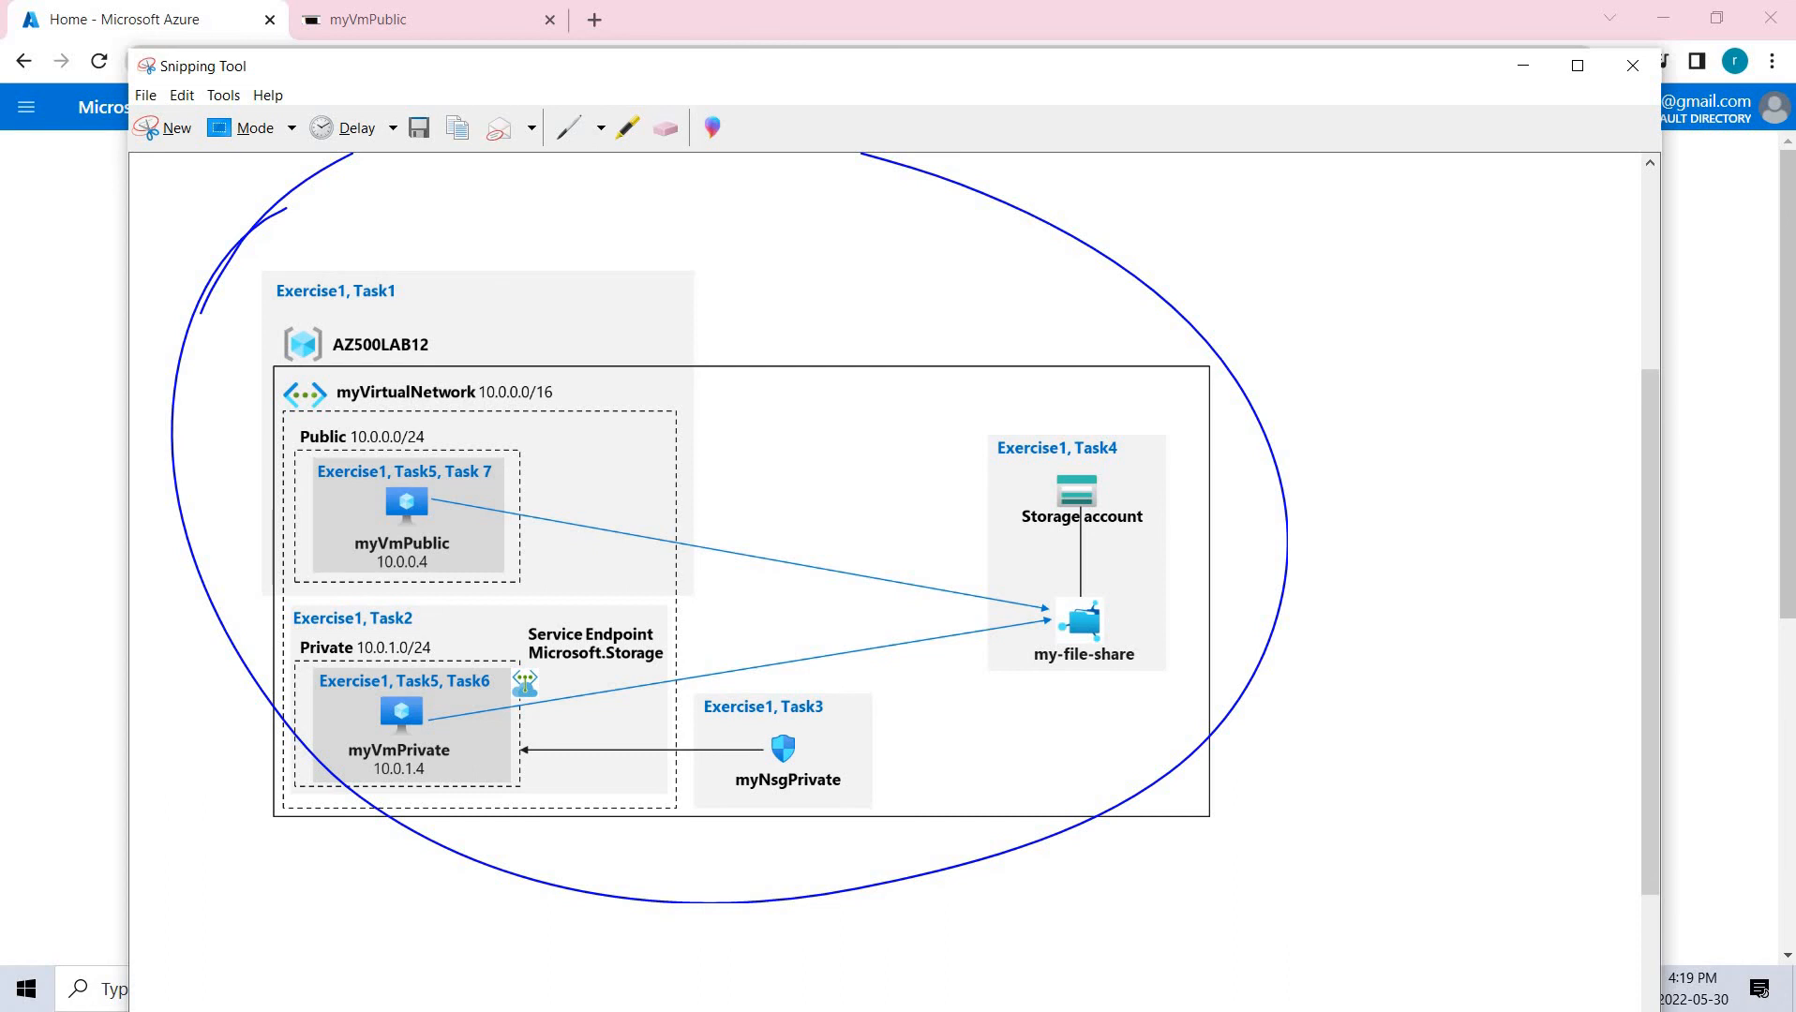
pyautogui.moveTo(558, 382)
pyautogui.mouseDown()
pyautogui.moveTo(594, 383)
pyautogui.moveTo(725, 289)
pyautogui.mouseUp()
pyautogui.moveTo(644, 483); pyautogui.dragTo(772, 394)
pyautogui.moveTo(560, 769); pyautogui.dragTo(656, 750)
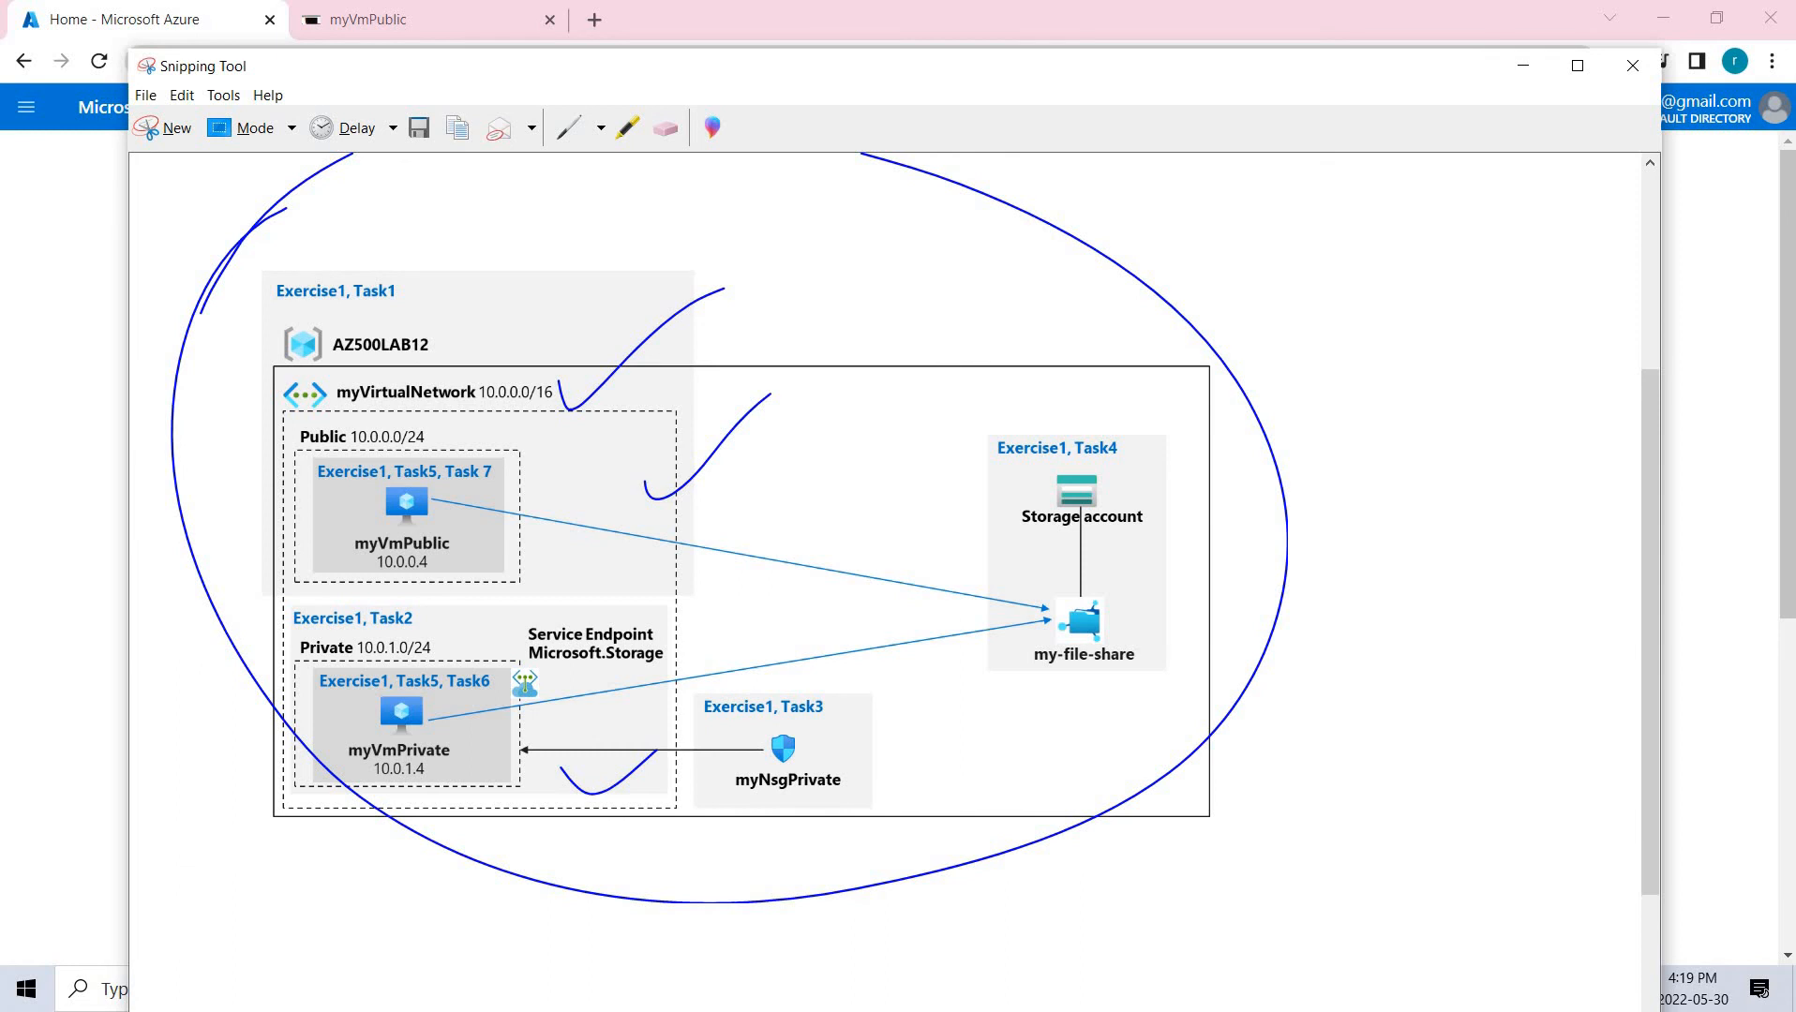
pyautogui.moveTo(679, 601)
pyautogui.mouseDown()
pyautogui.moveTo(582, 715)
pyautogui.moveTo(570, 614)
pyautogui.mouseUp()
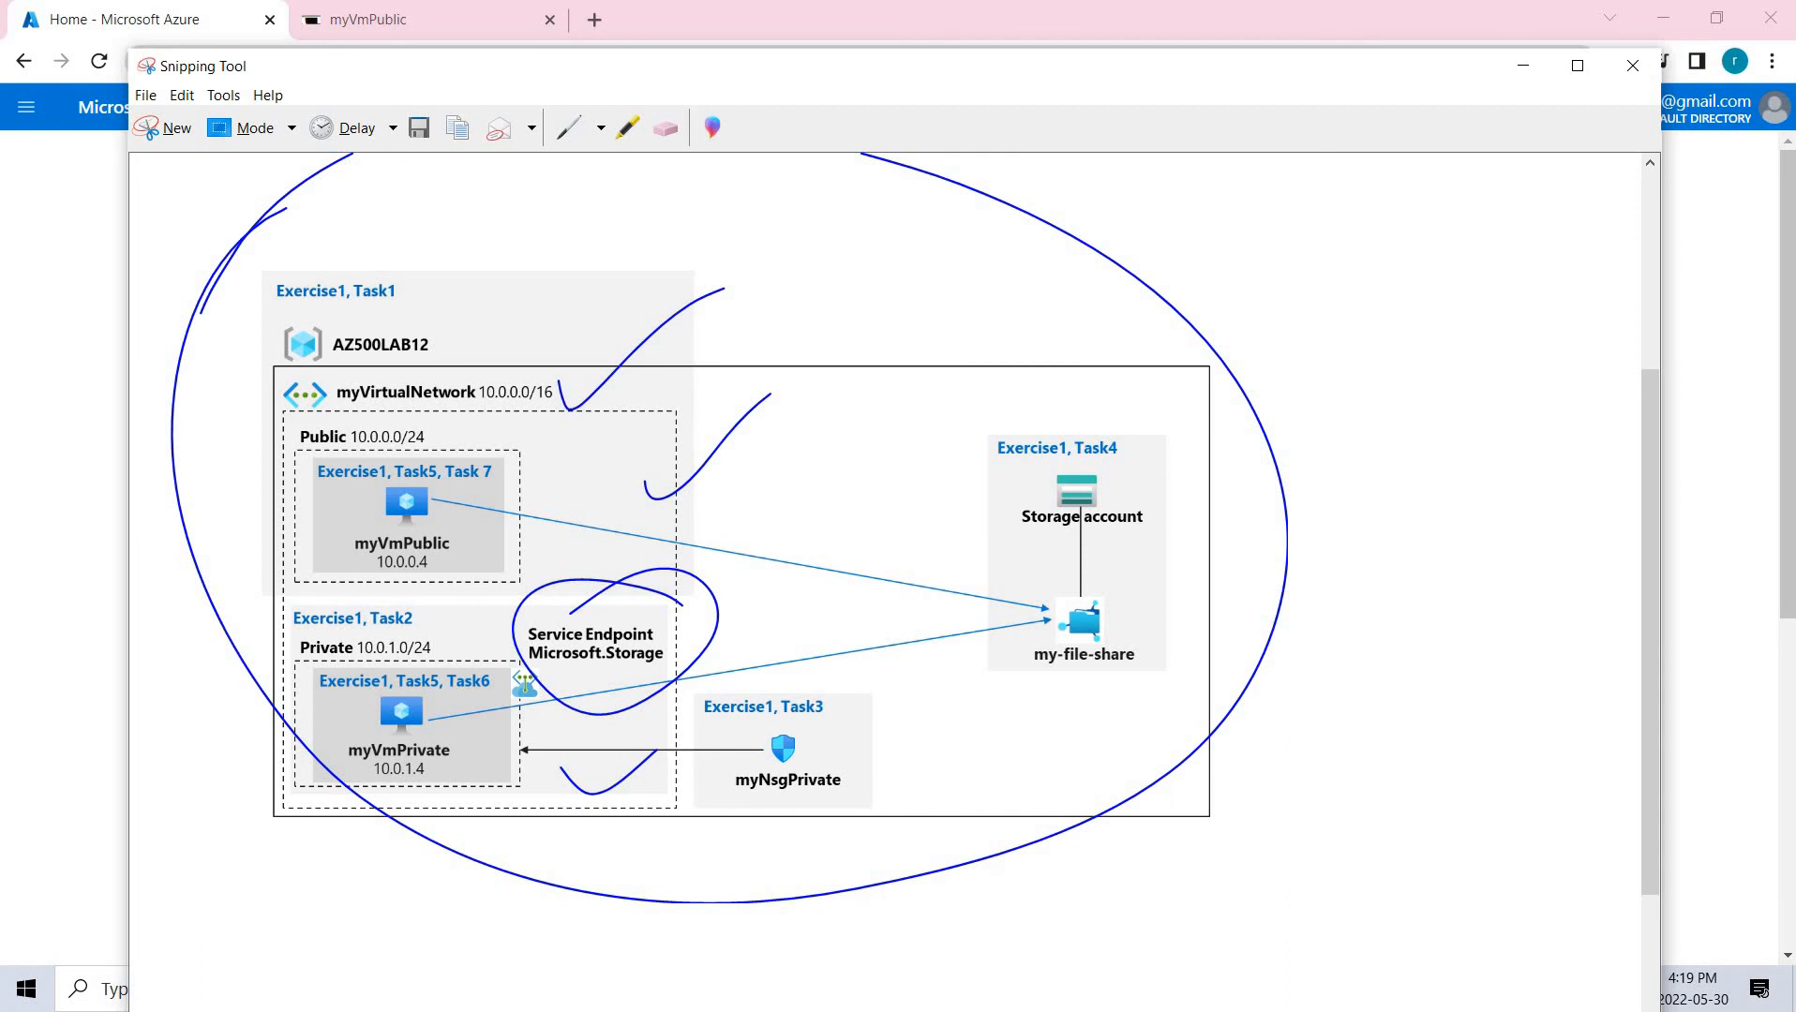
# Circle myNsgPrivate, draw arrows to myVmPrivate and my-file-share, then move the diagram aside to reveal Azure.
pyautogui.moveTo(522, 851)
pyautogui.mouseDown()
pyautogui.moveTo(479, 750)
pyautogui.moveTo(537, 808)
pyautogui.mouseUp()
pyautogui.moveTo(855, 670)
pyautogui.mouseDown()
pyautogui.moveTo(736, 806)
pyautogui.moveTo(758, 675)
pyautogui.mouseUp()
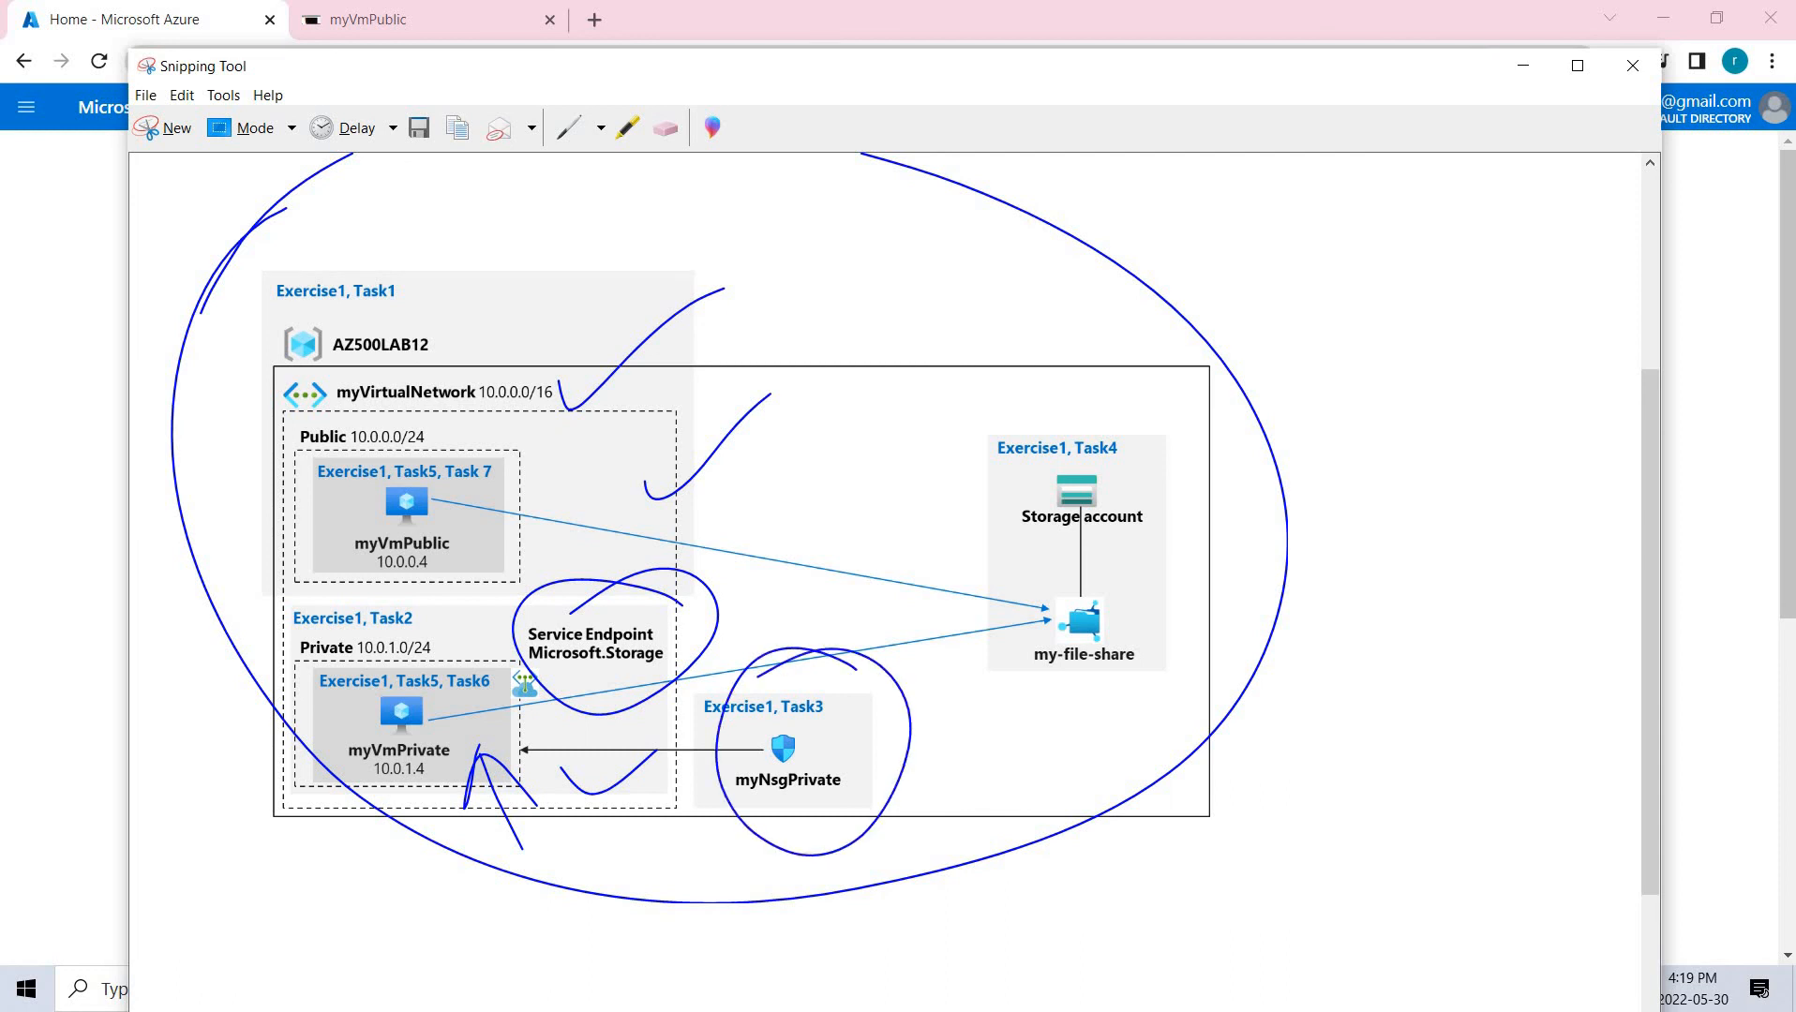
pyautogui.moveTo(766, 656)
pyautogui.mouseDown()
pyautogui.moveTo(1027, 643)
pyautogui.moveTo(914, 738)
pyautogui.mouseUp()
pyautogui.moveTo(590, 487); pyautogui.dragTo(1005, 624)
pyautogui.moveTo(984, 577); pyautogui.dragTo(957, 668)
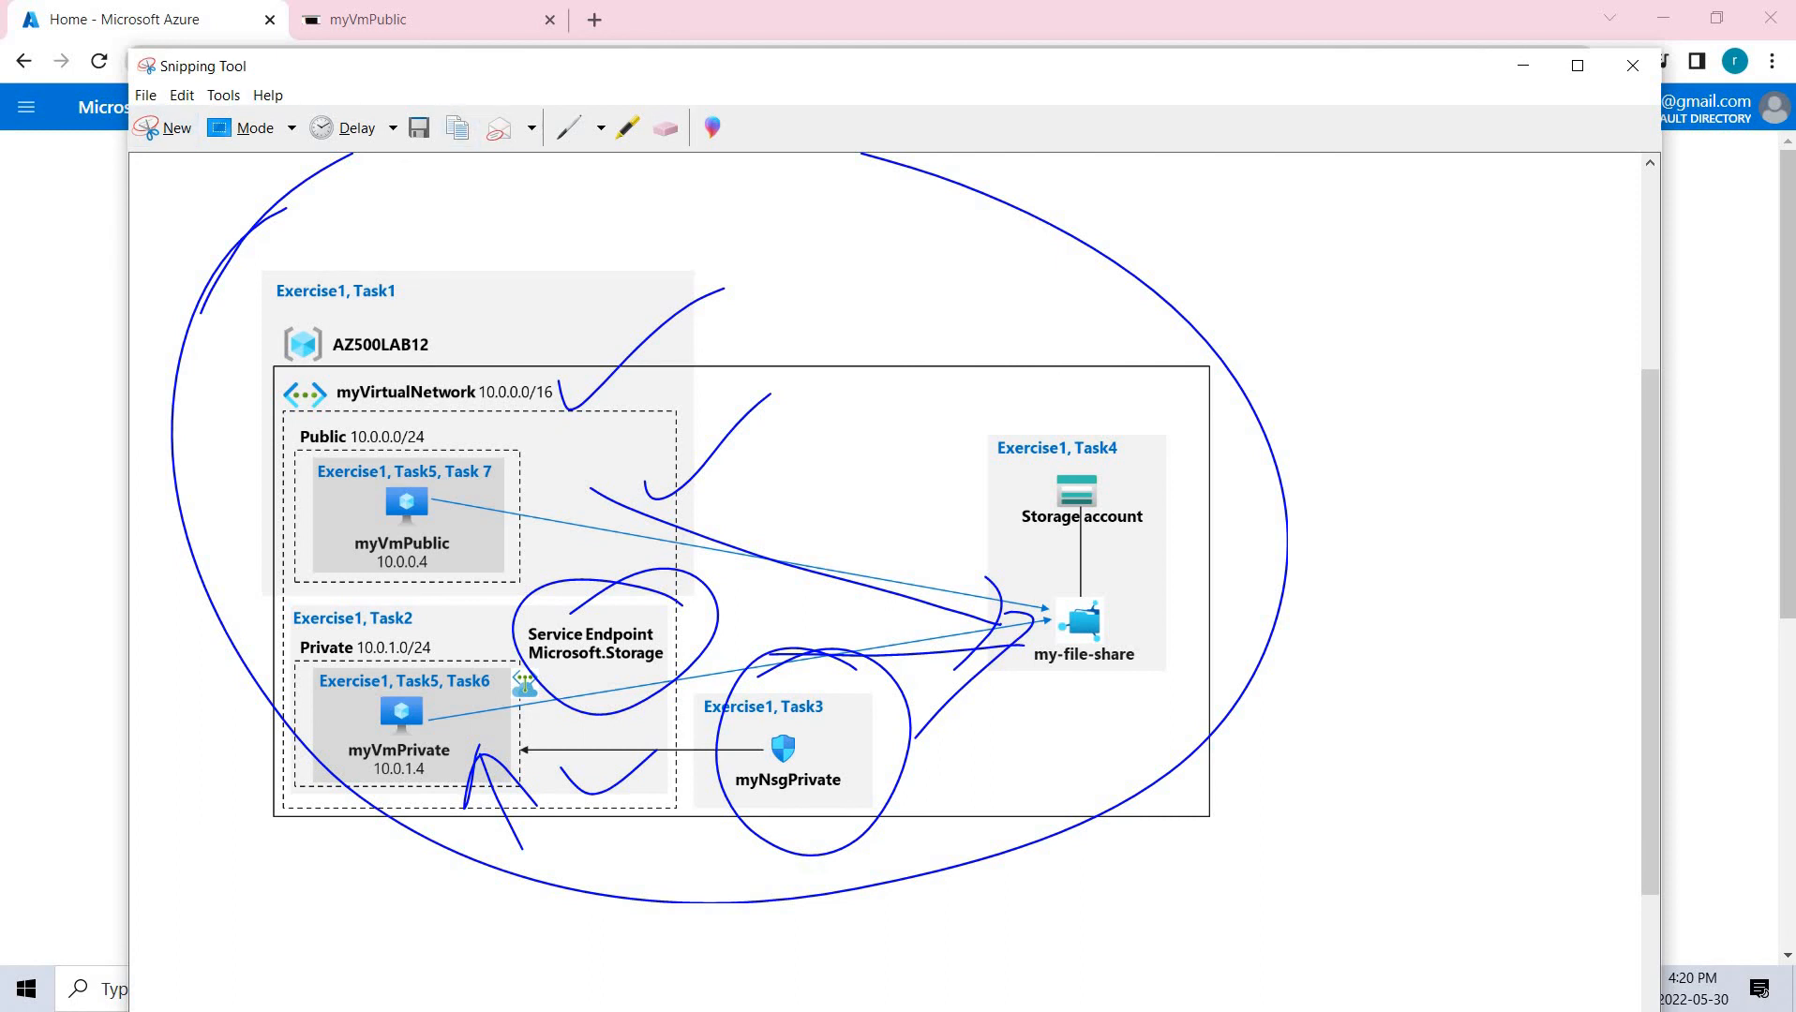
pyautogui.moveTo(525, 66); pyautogui.dragTo(1795, 169)
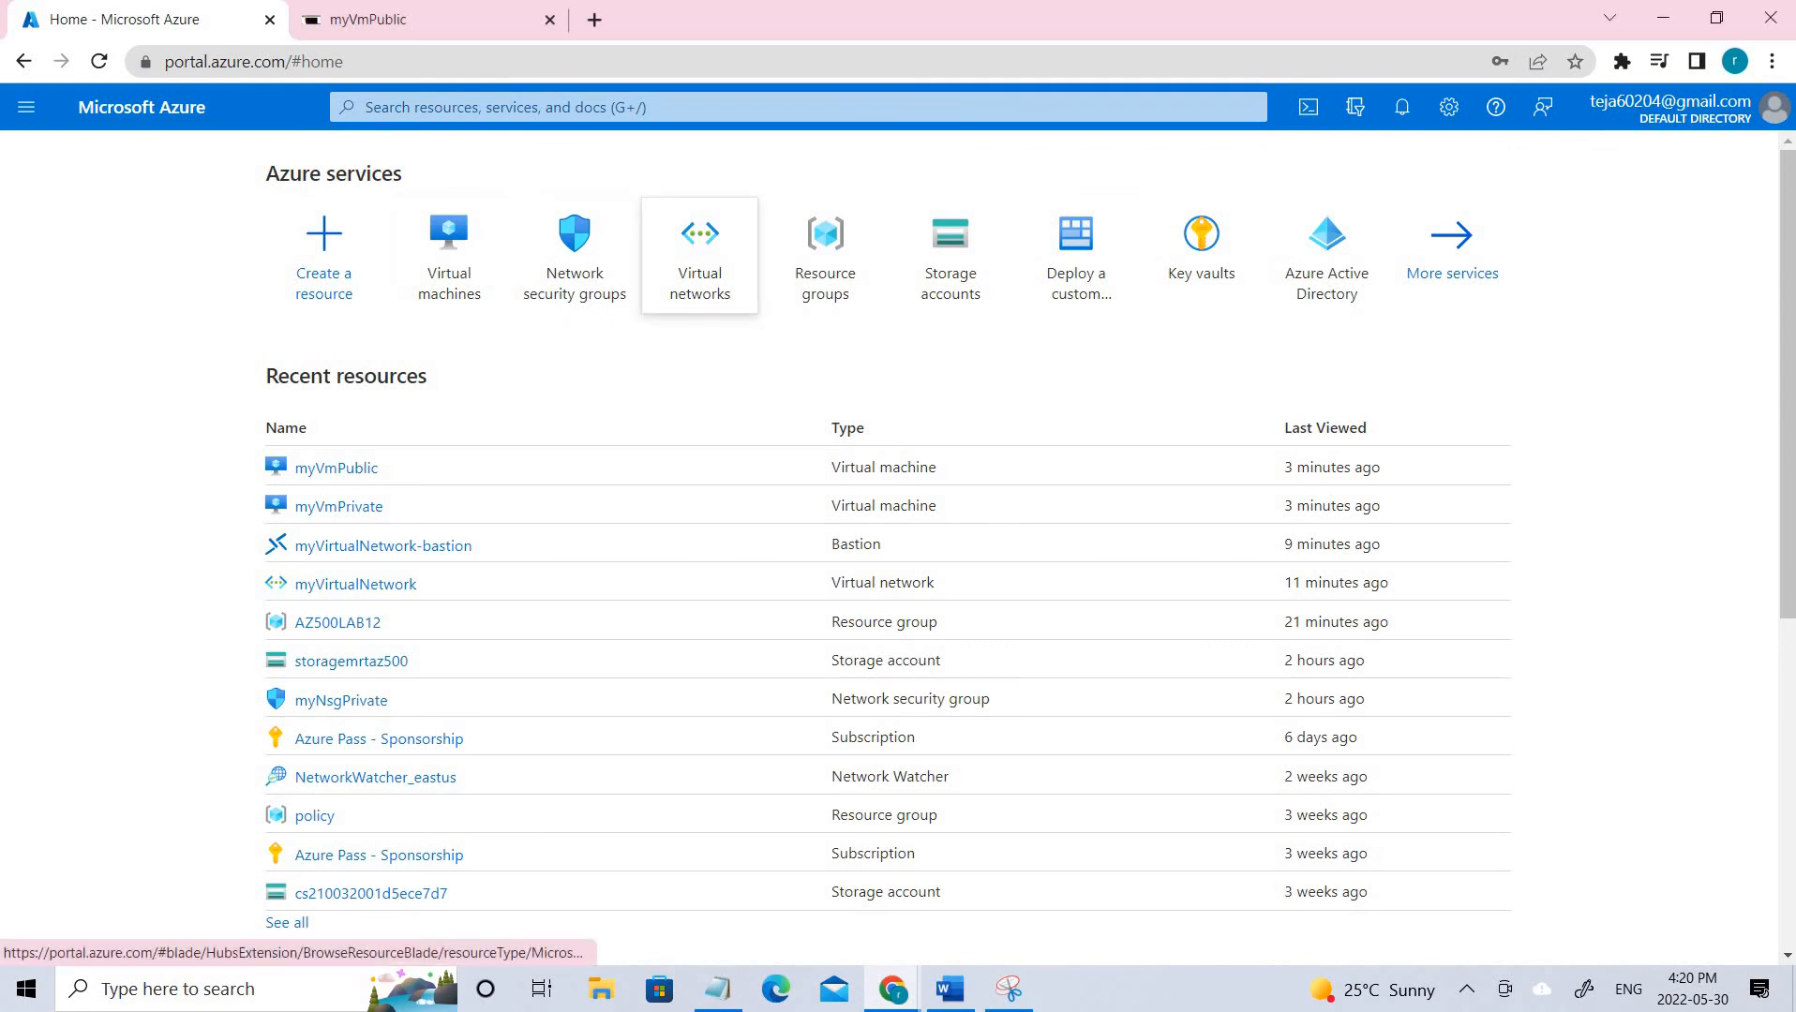
# Review the Virtual networks and Resource groups lists, note myVirtualNetwork, and start creating a new virtual network.
pyautogui.click(701, 251)
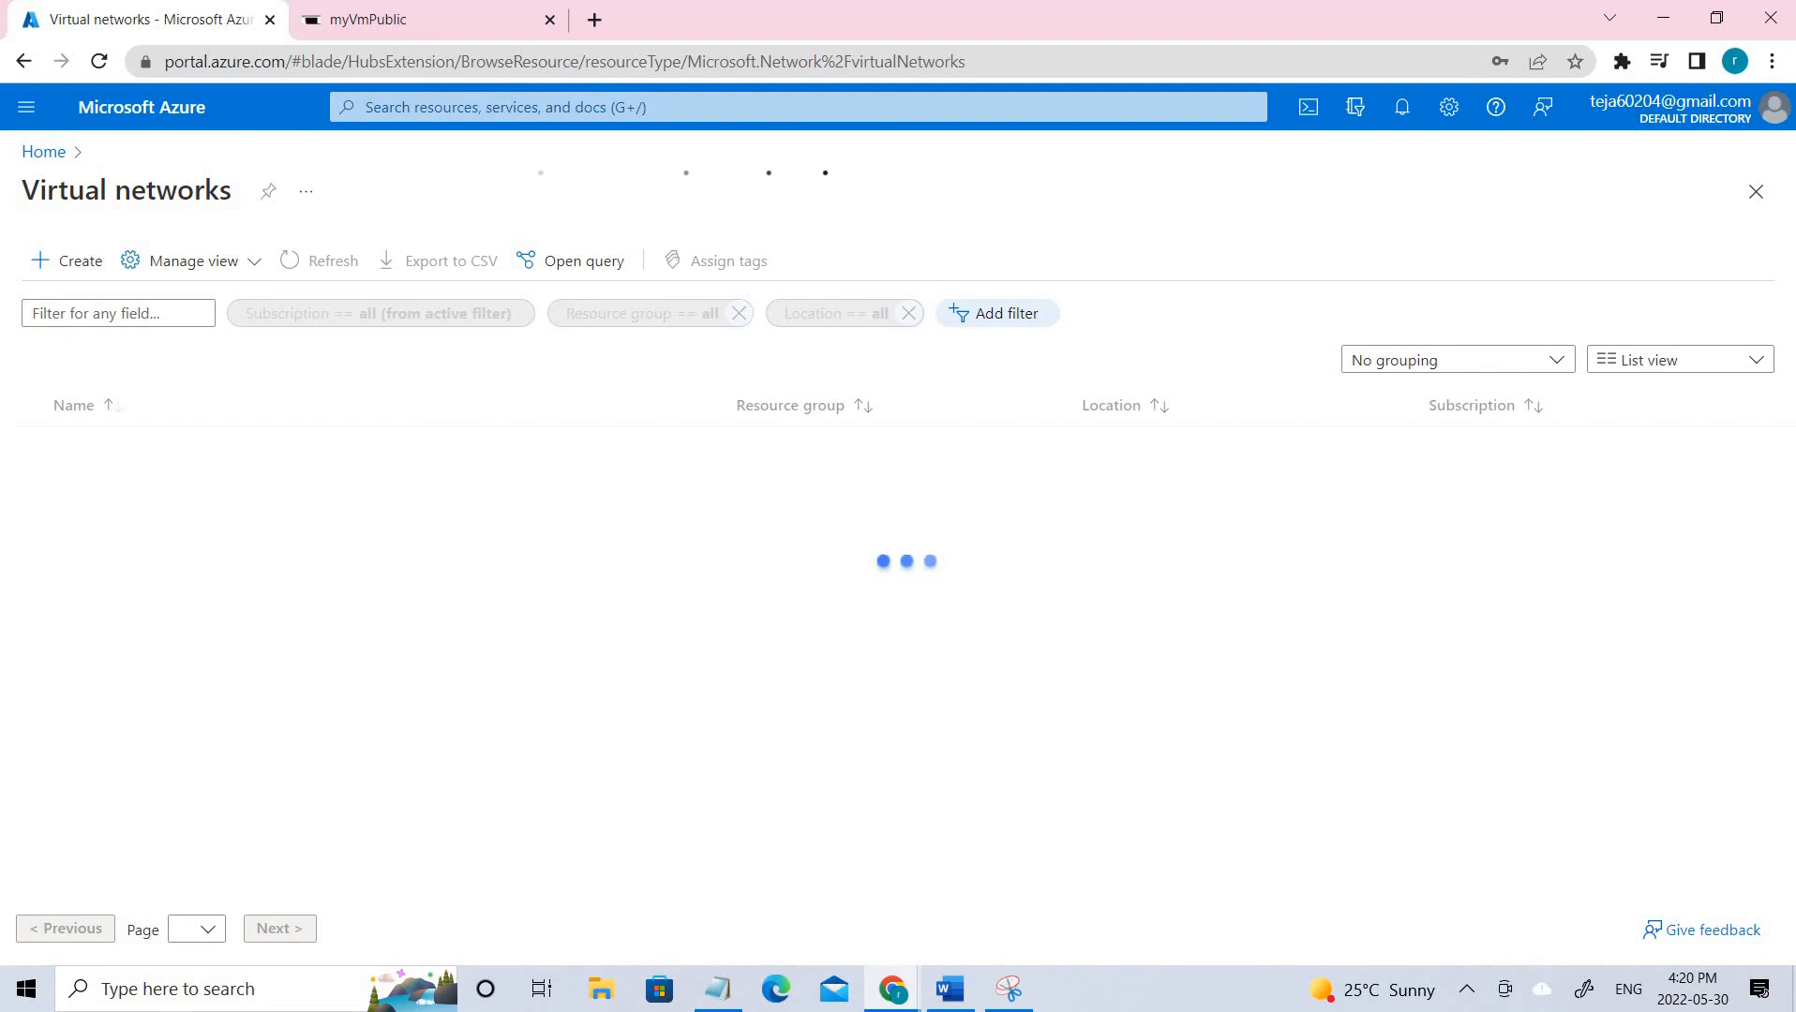
pyautogui.click(44, 152)
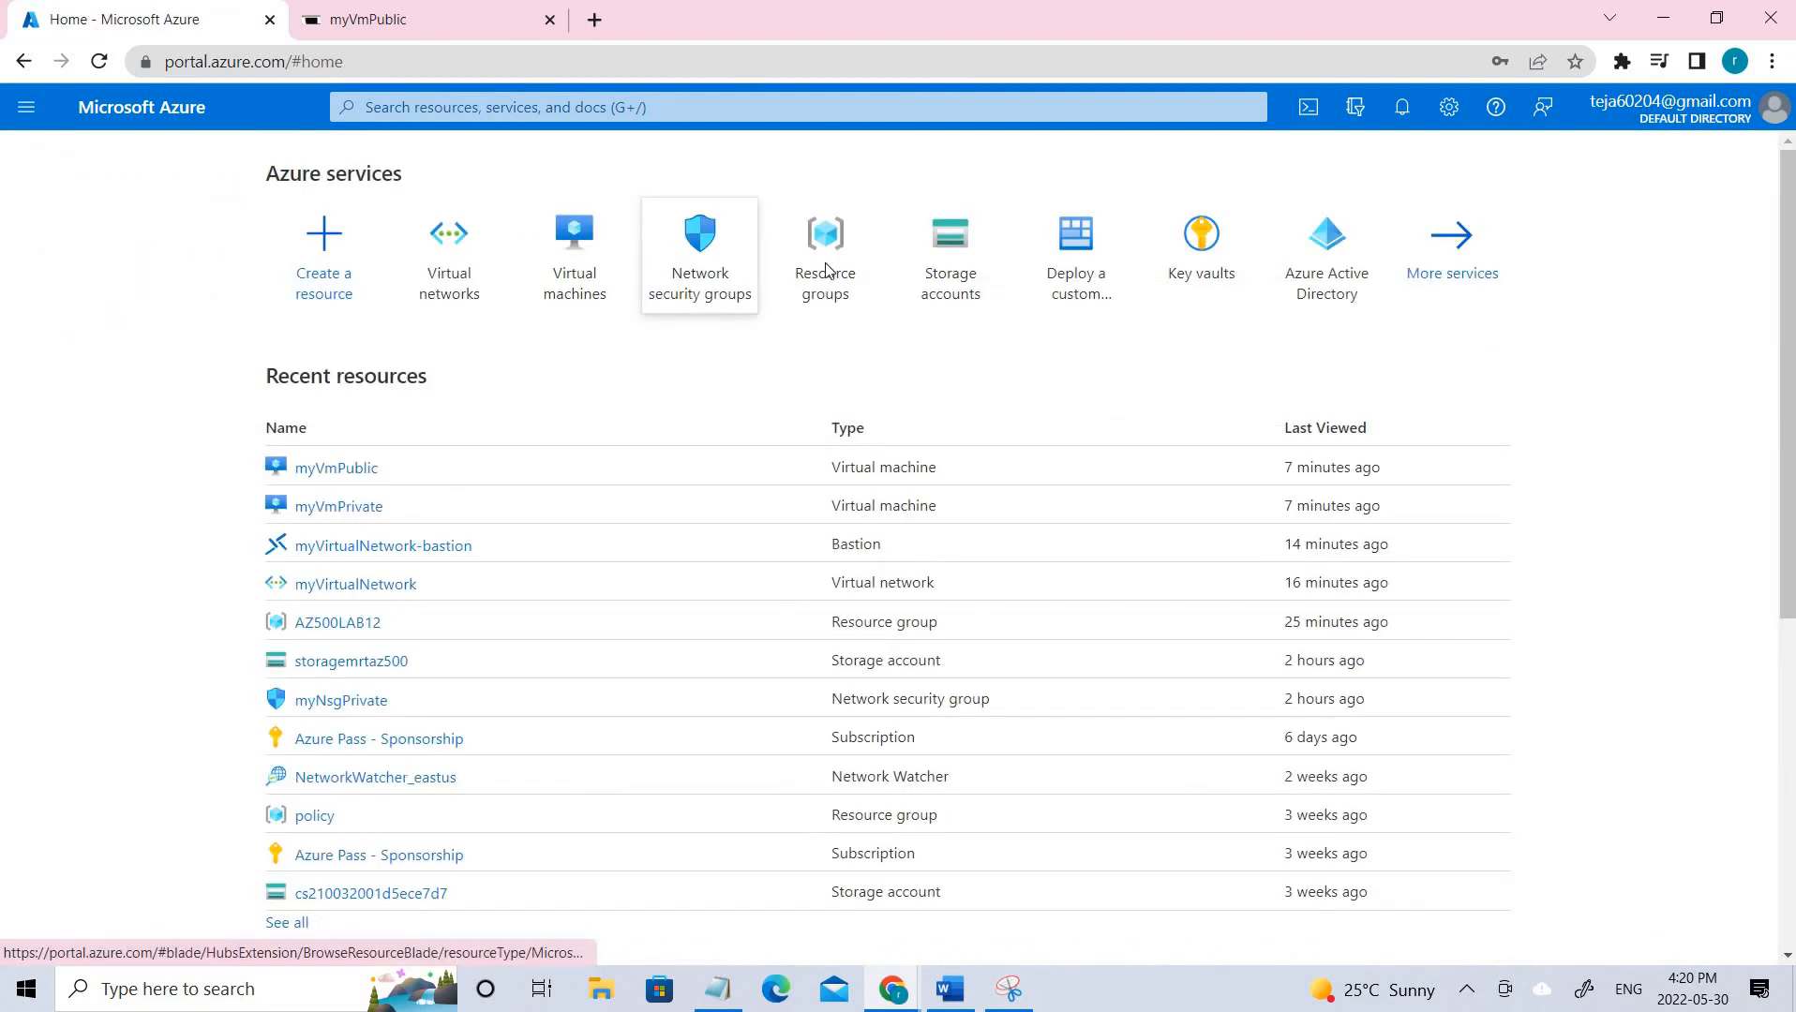
pyautogui.click(827, 266)
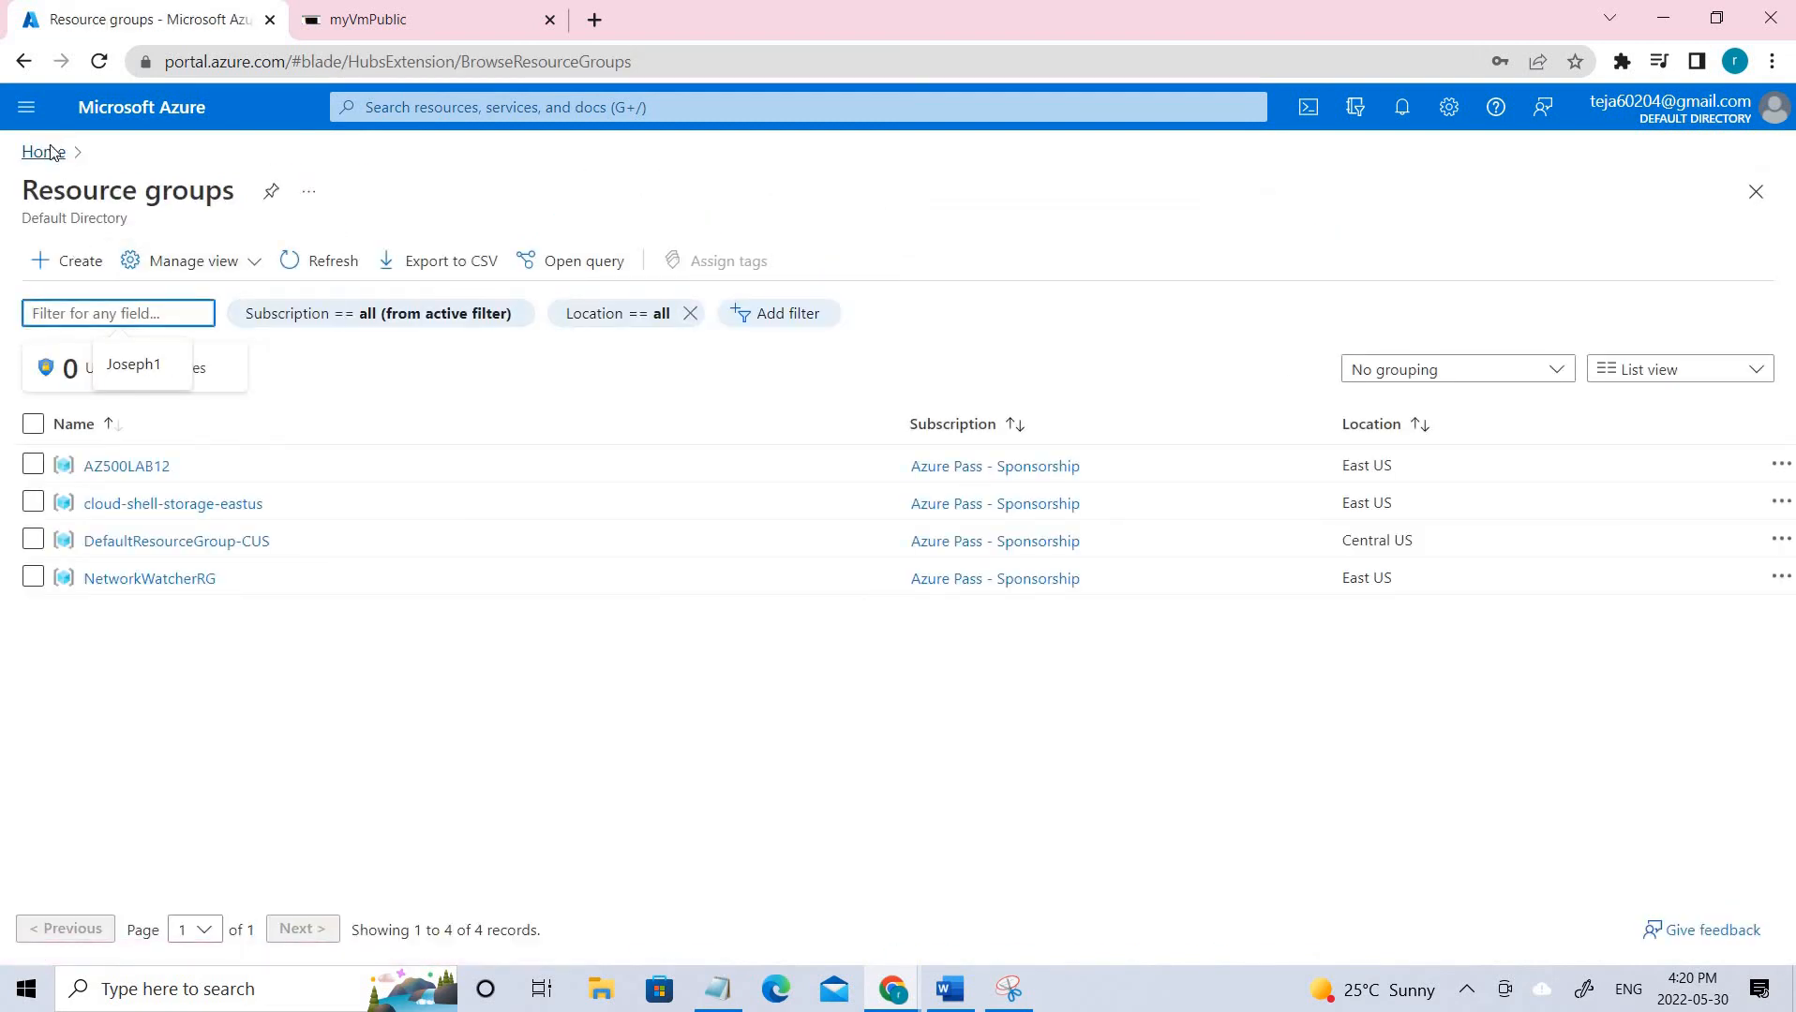
pyautogui.click(44, 151)
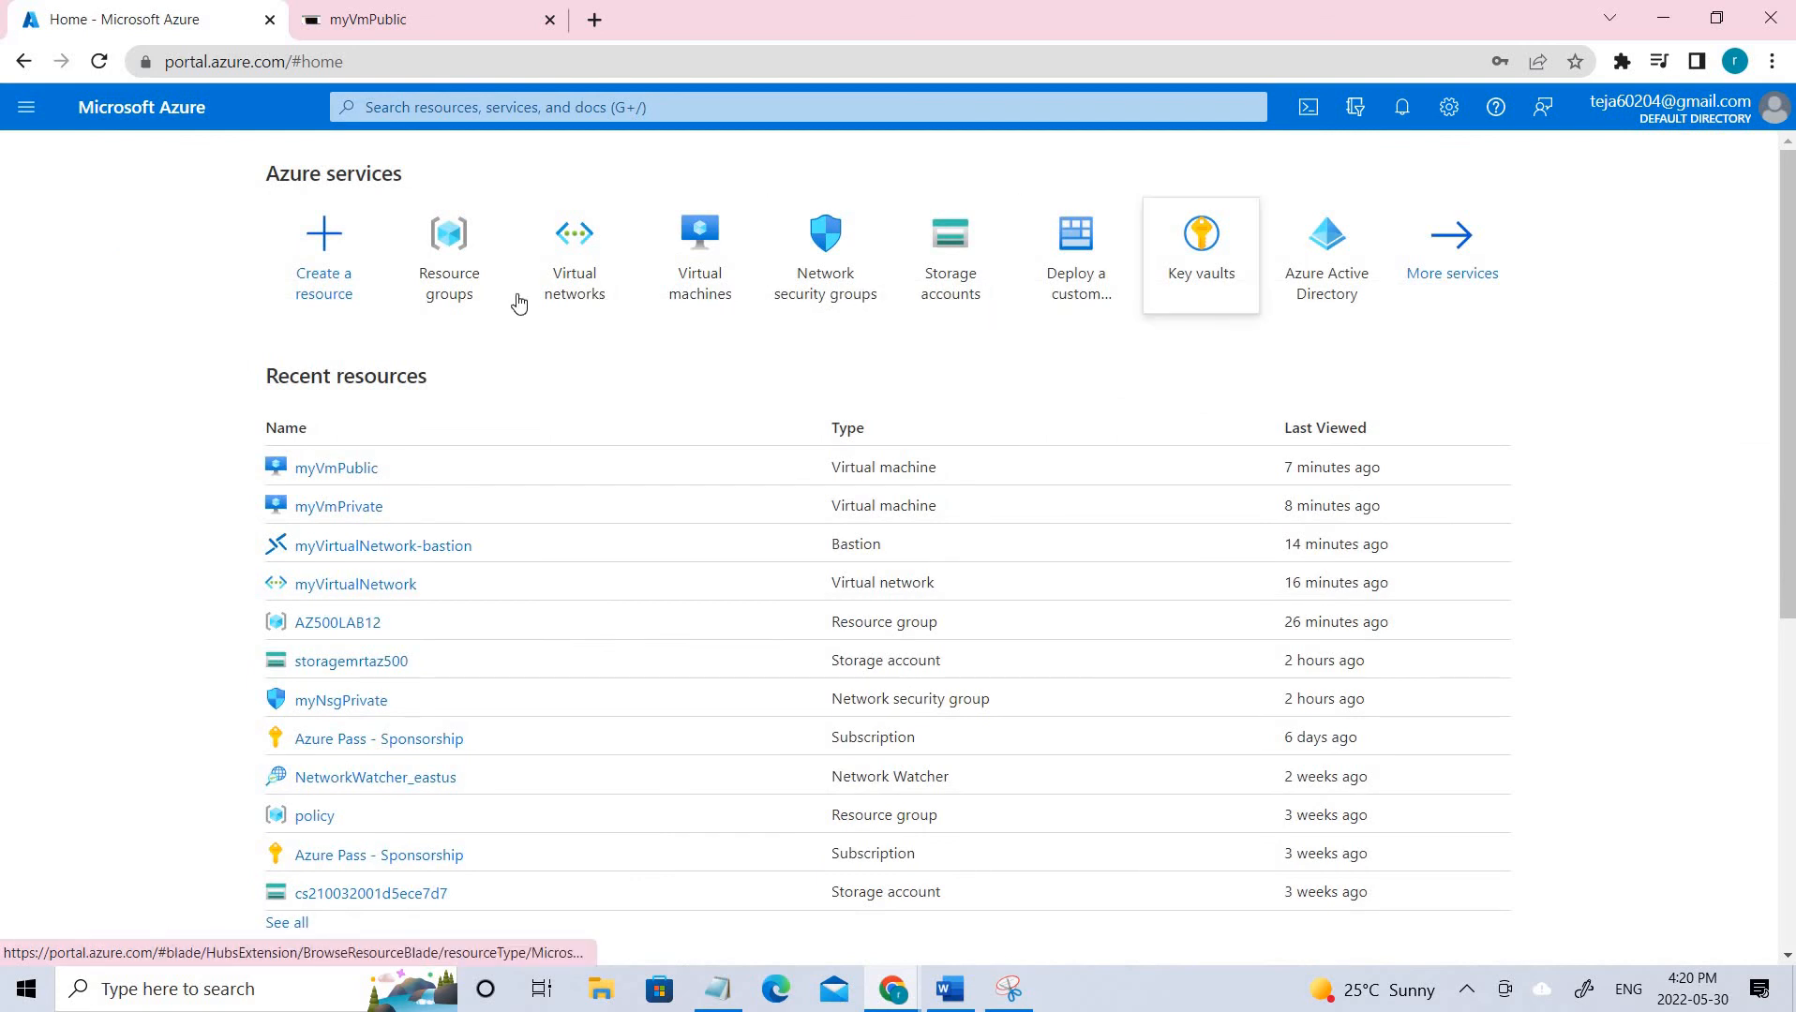
pyautogui.click(574, 294)
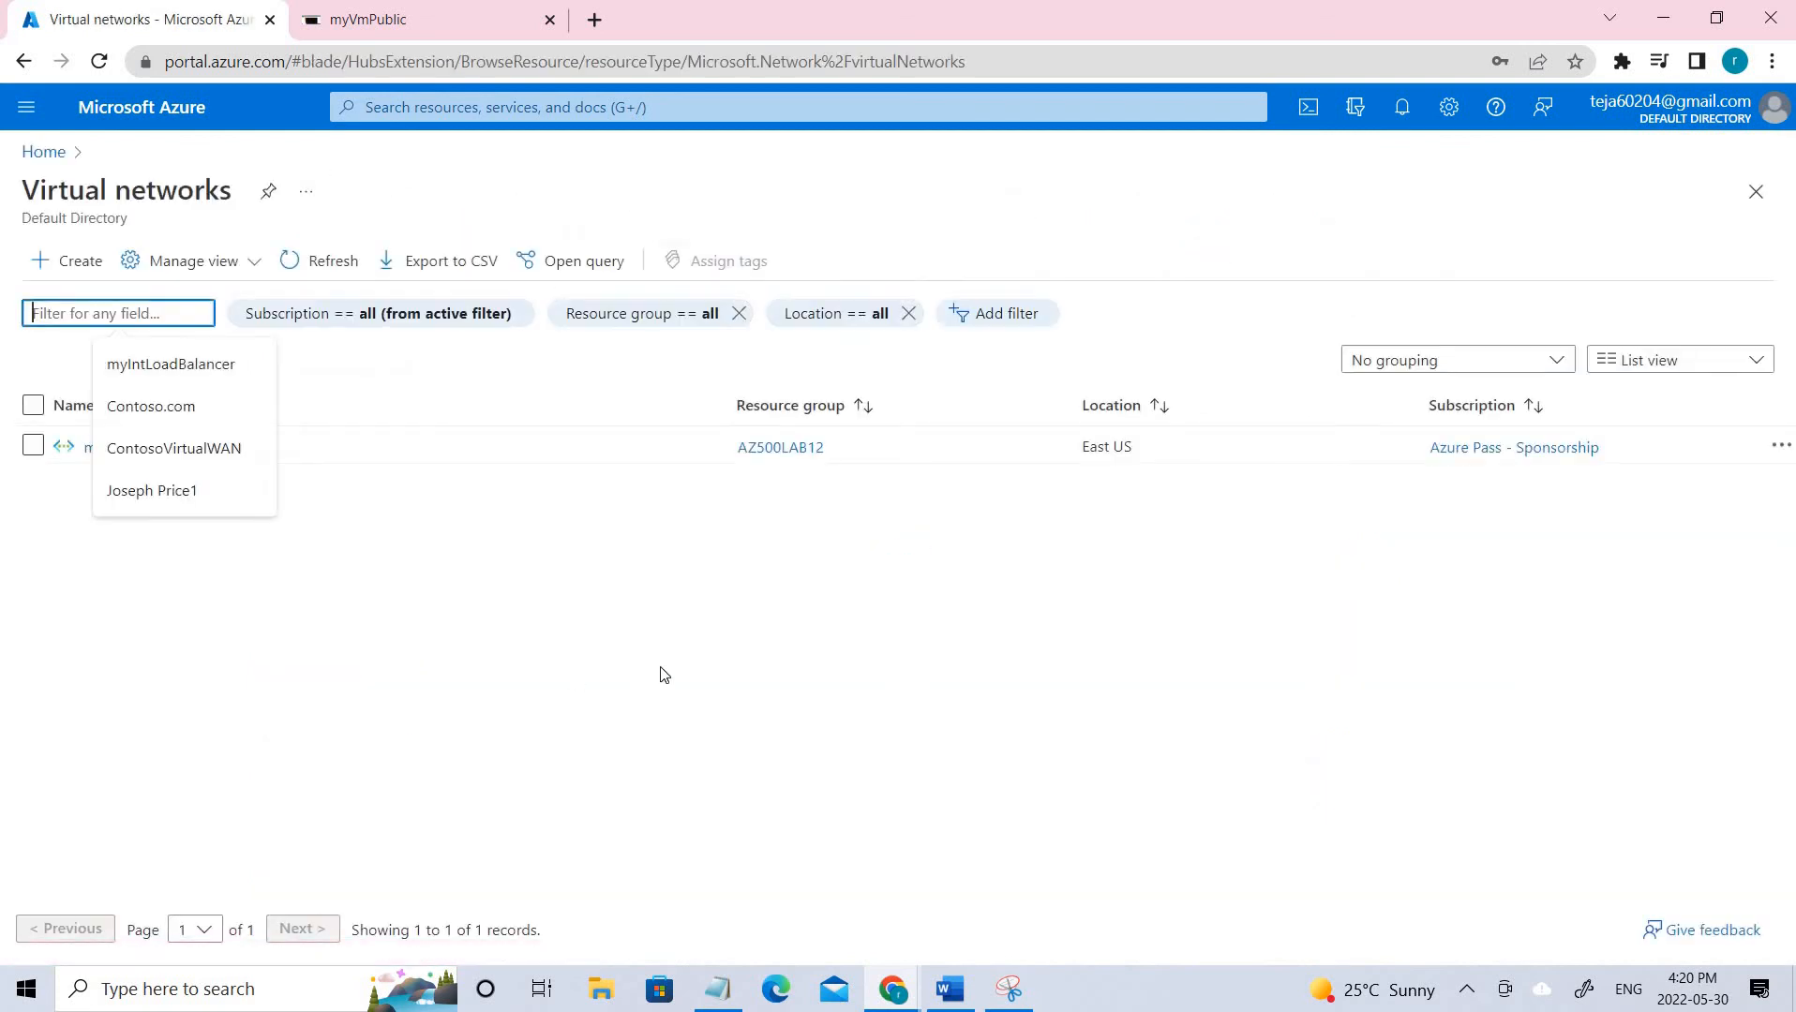
pyautogui.moveTo(103, 450); pyautogui.dragTo(208, 450)
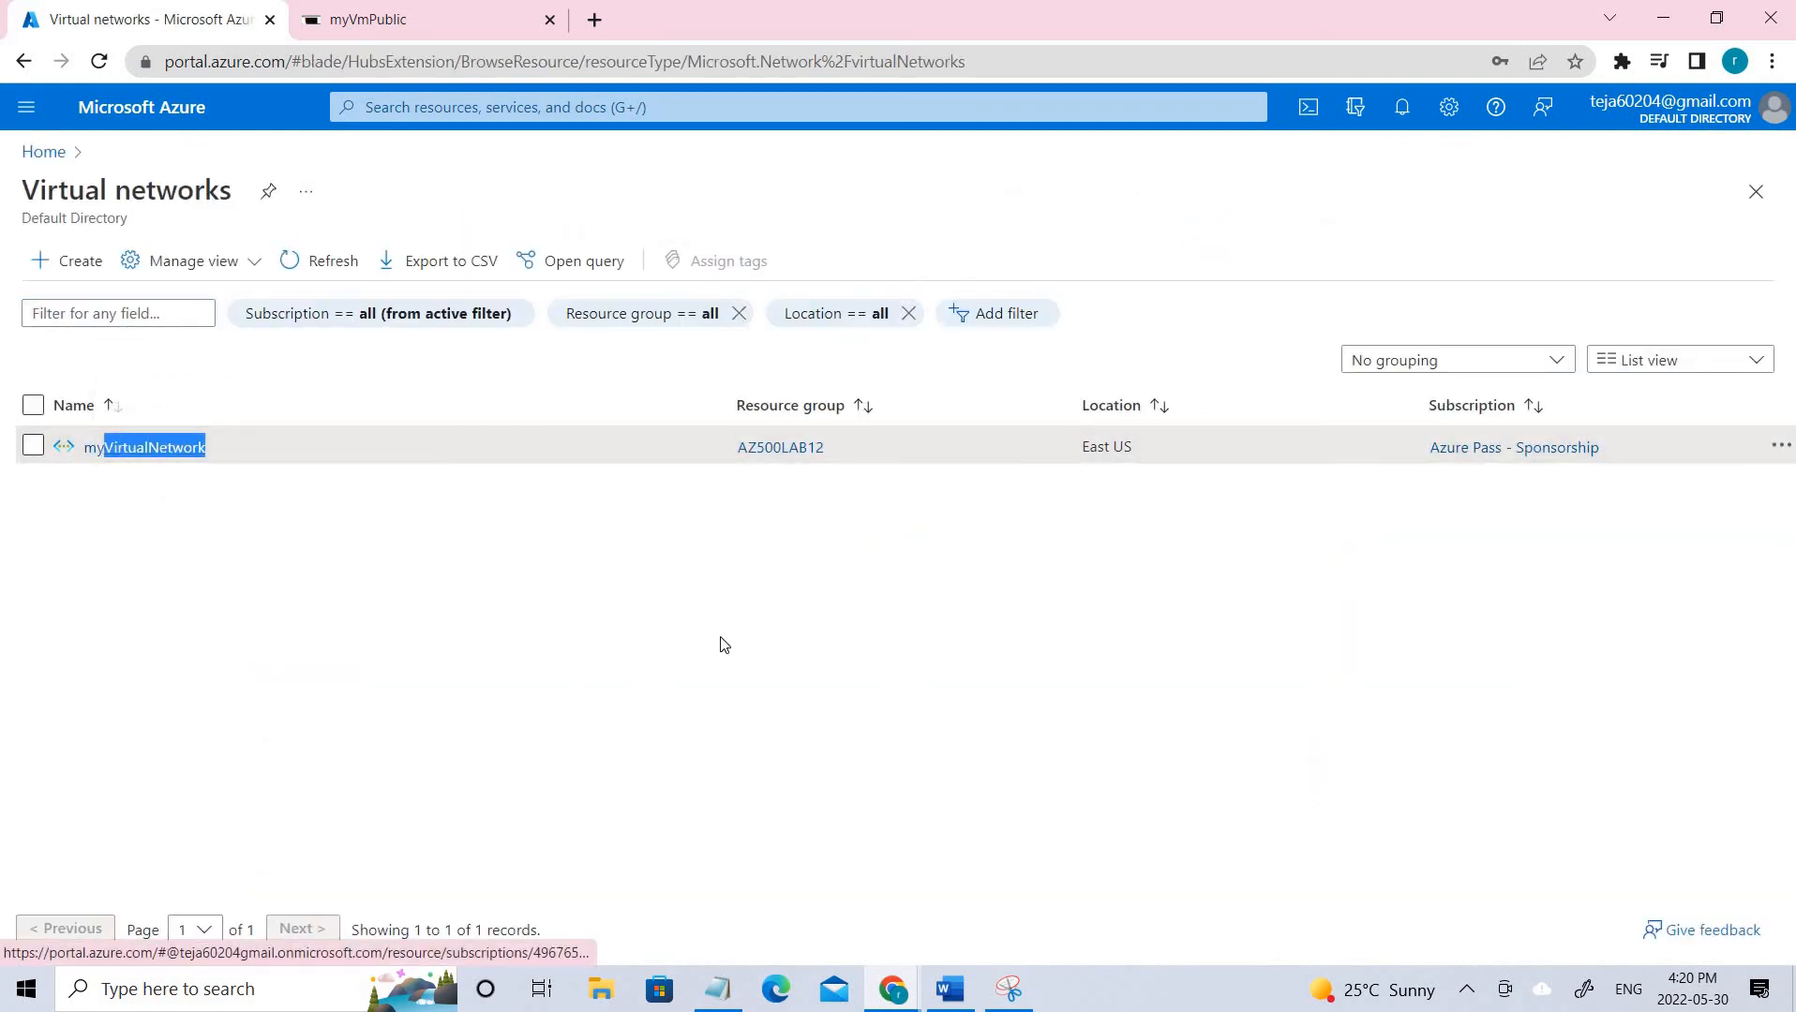
pyautogui.click(71, 264)
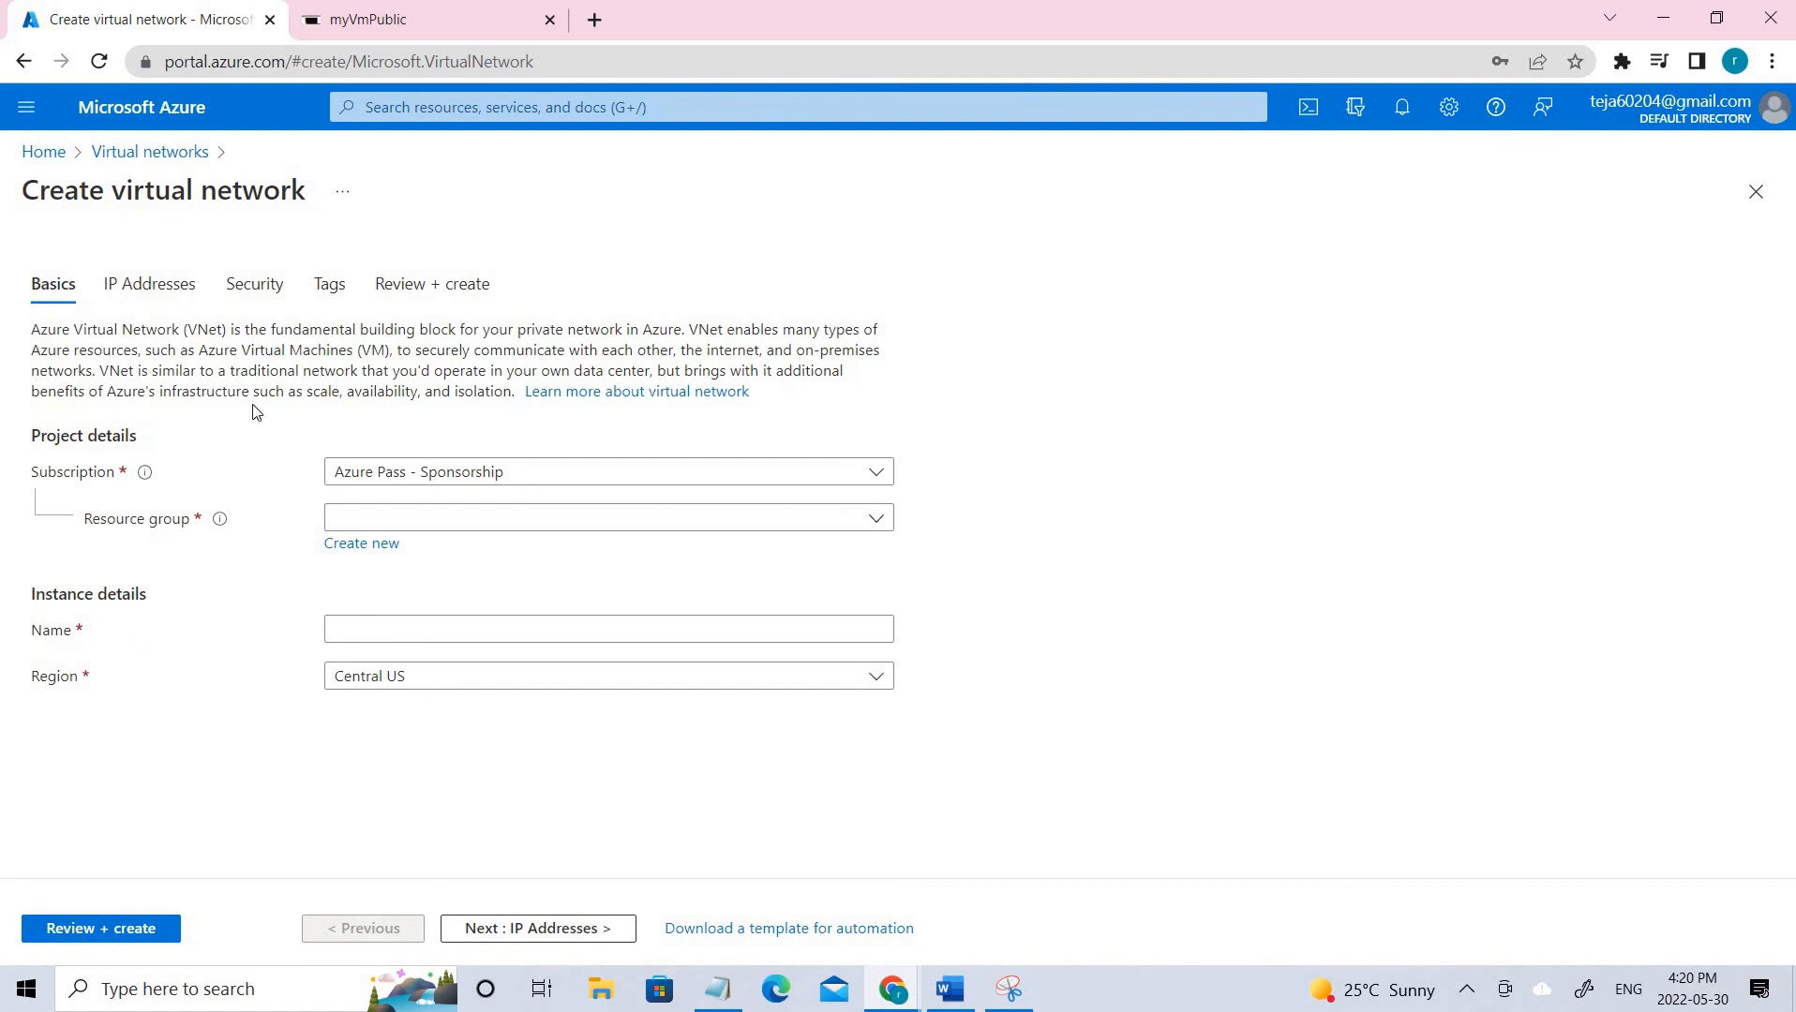
# Place the new network in AZ500LAB12, name it myVirtualNetwork1, and continue to IP Addresses.
pyautogui.click(443, 517)
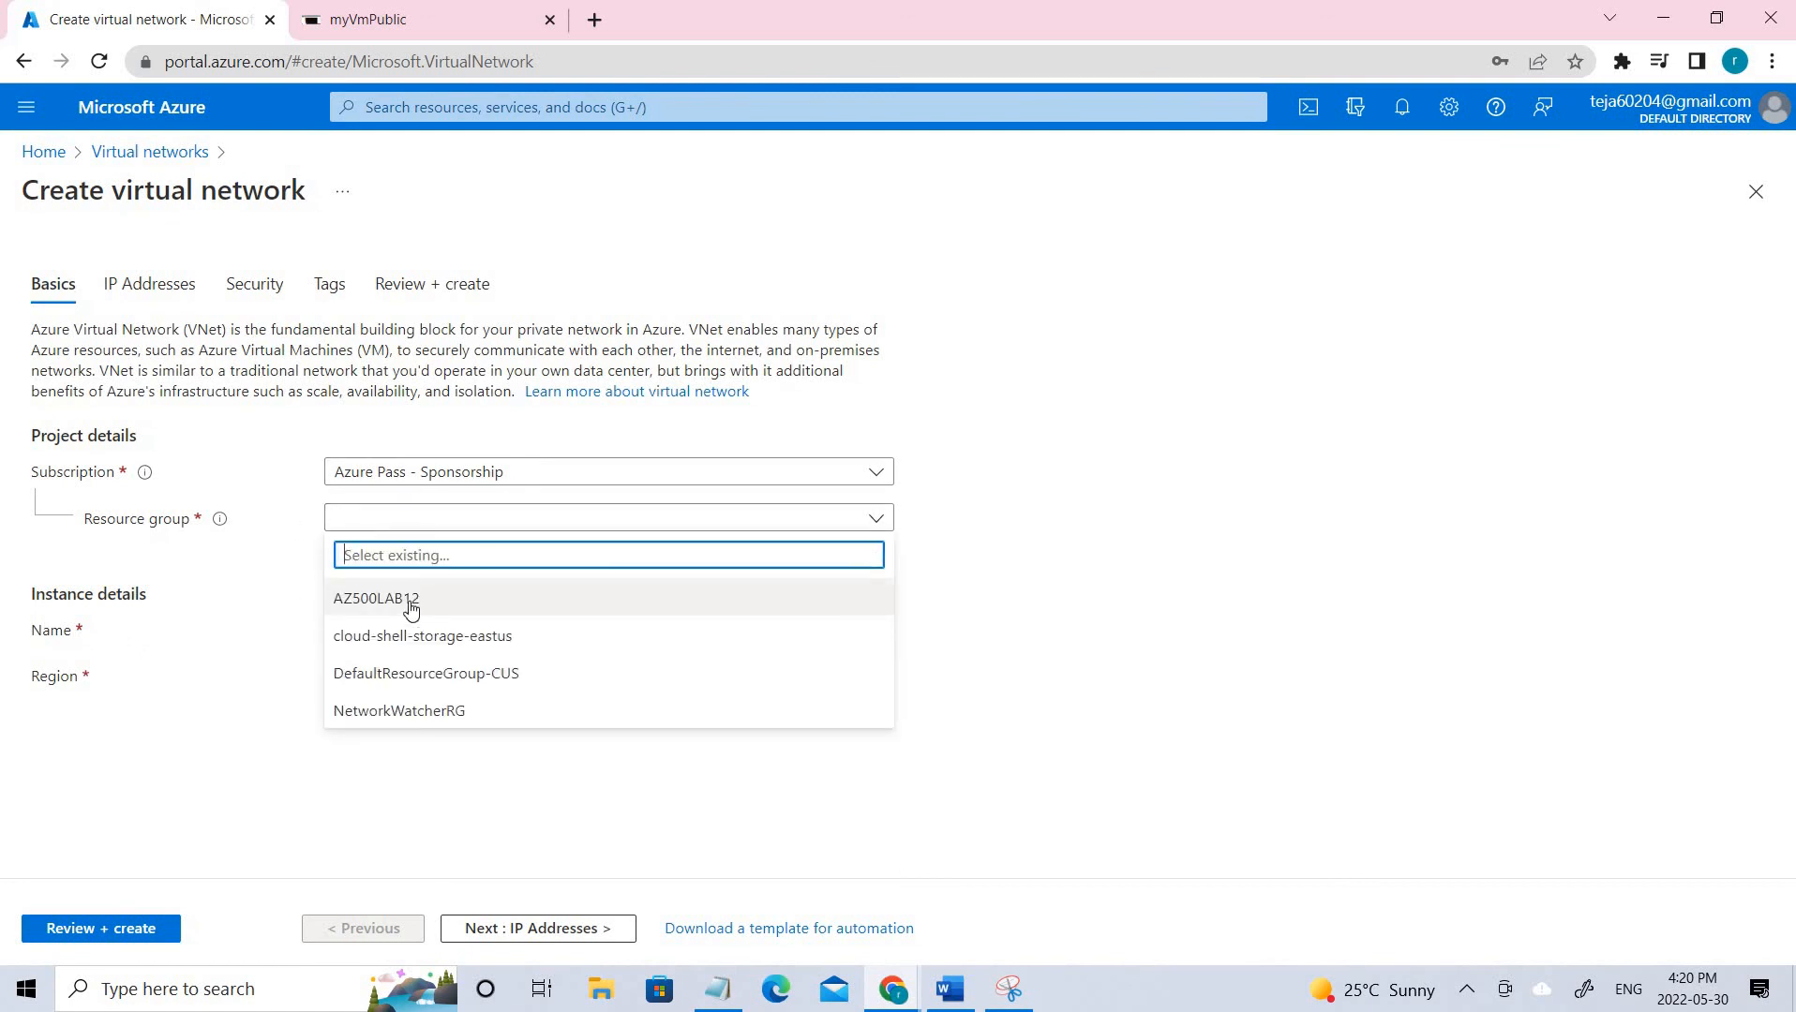
pyautogui.click(410, 609)
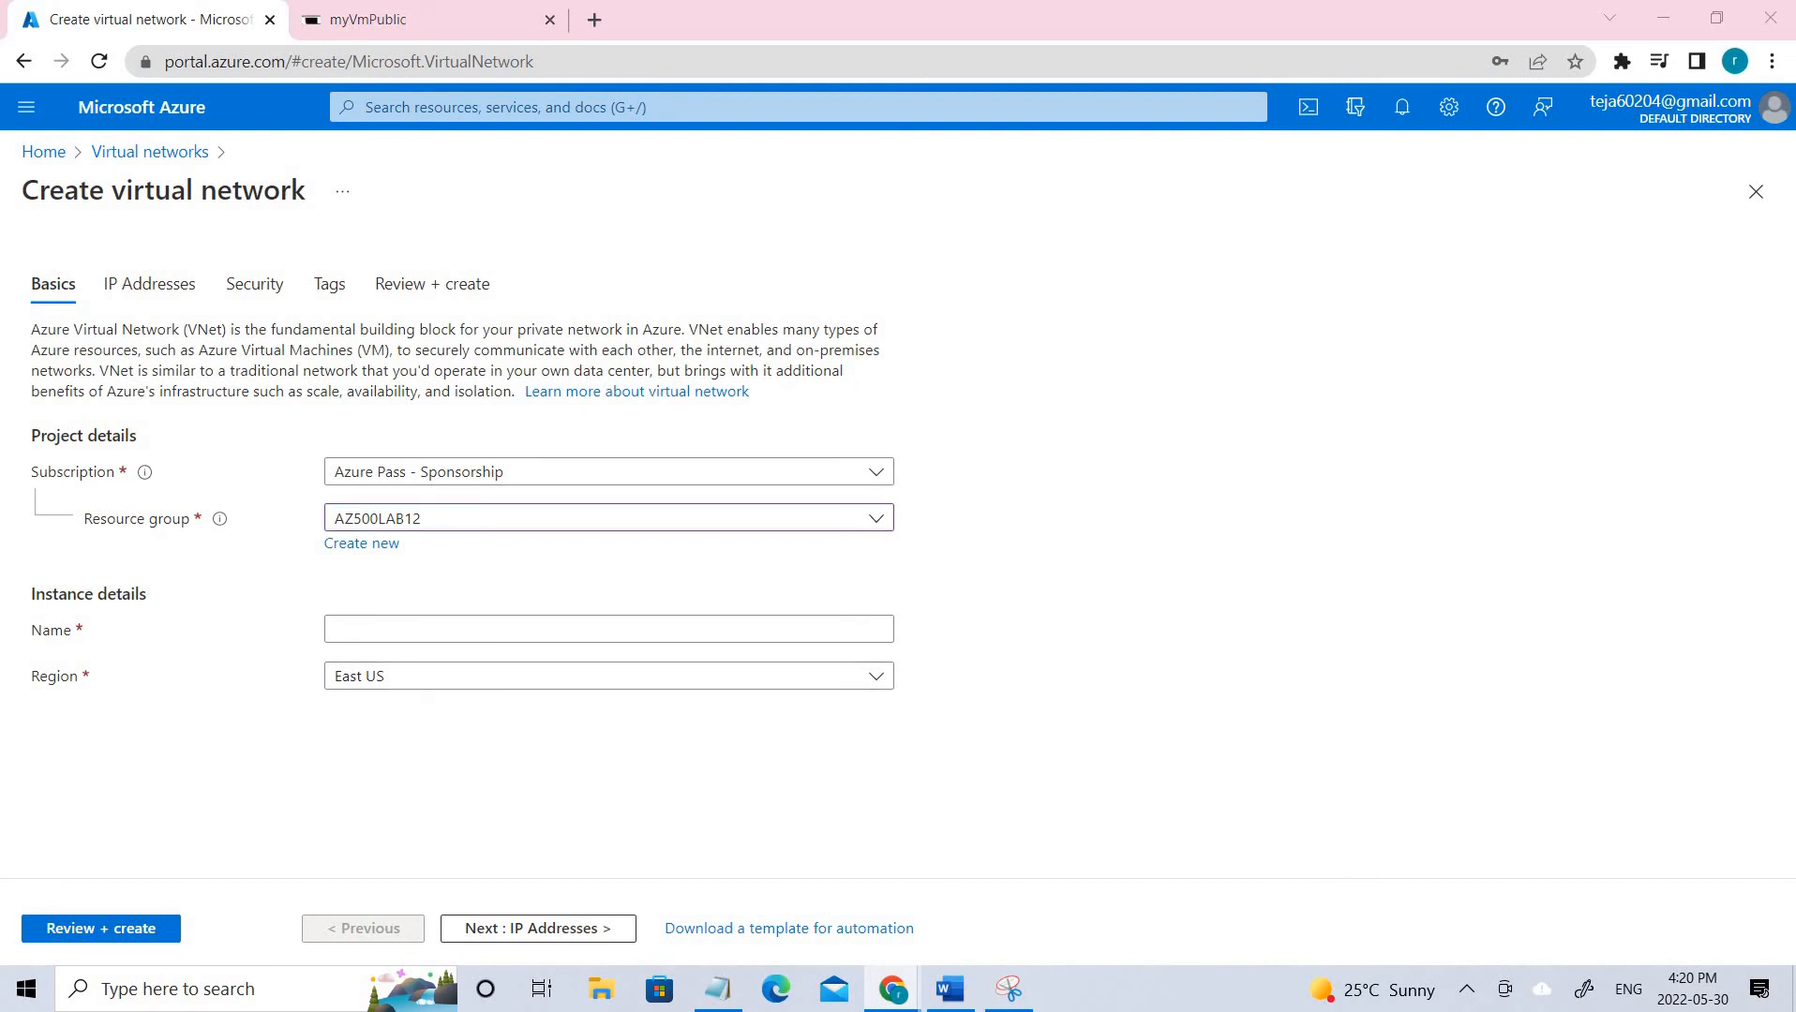
pyautogui.click(443, 629)
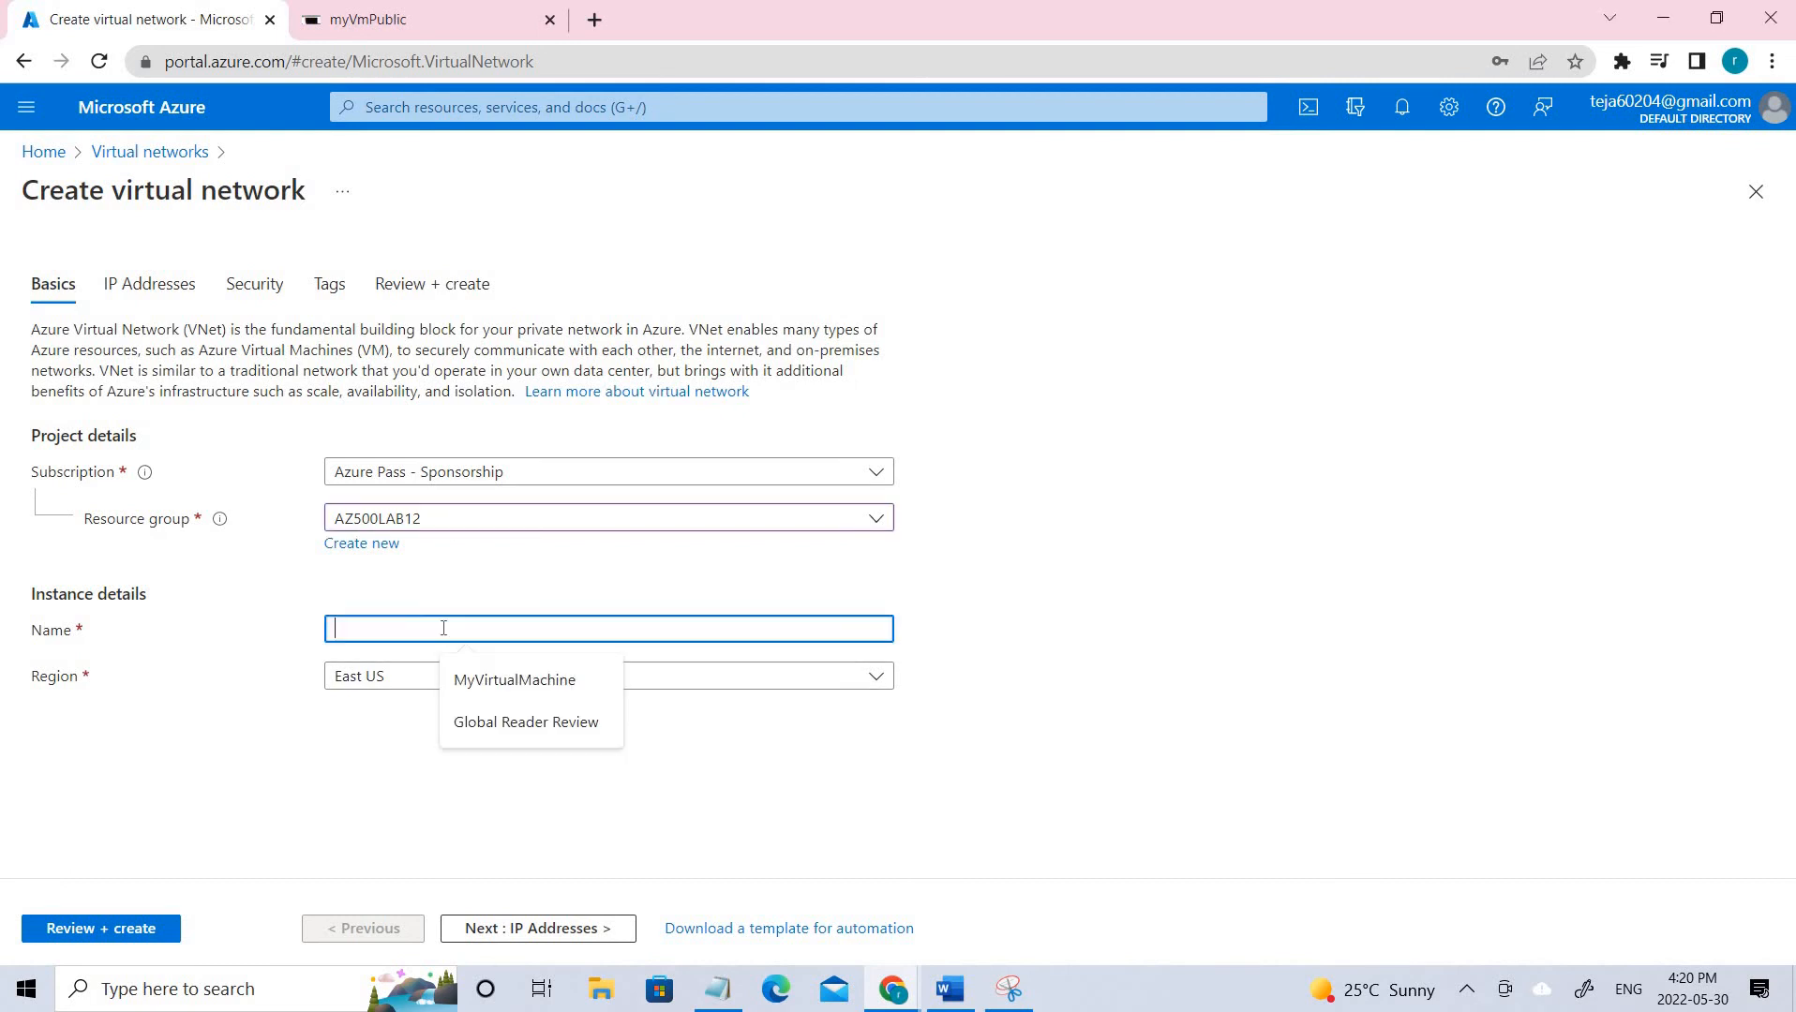
pyautogui.write('myVirtualNetwork')
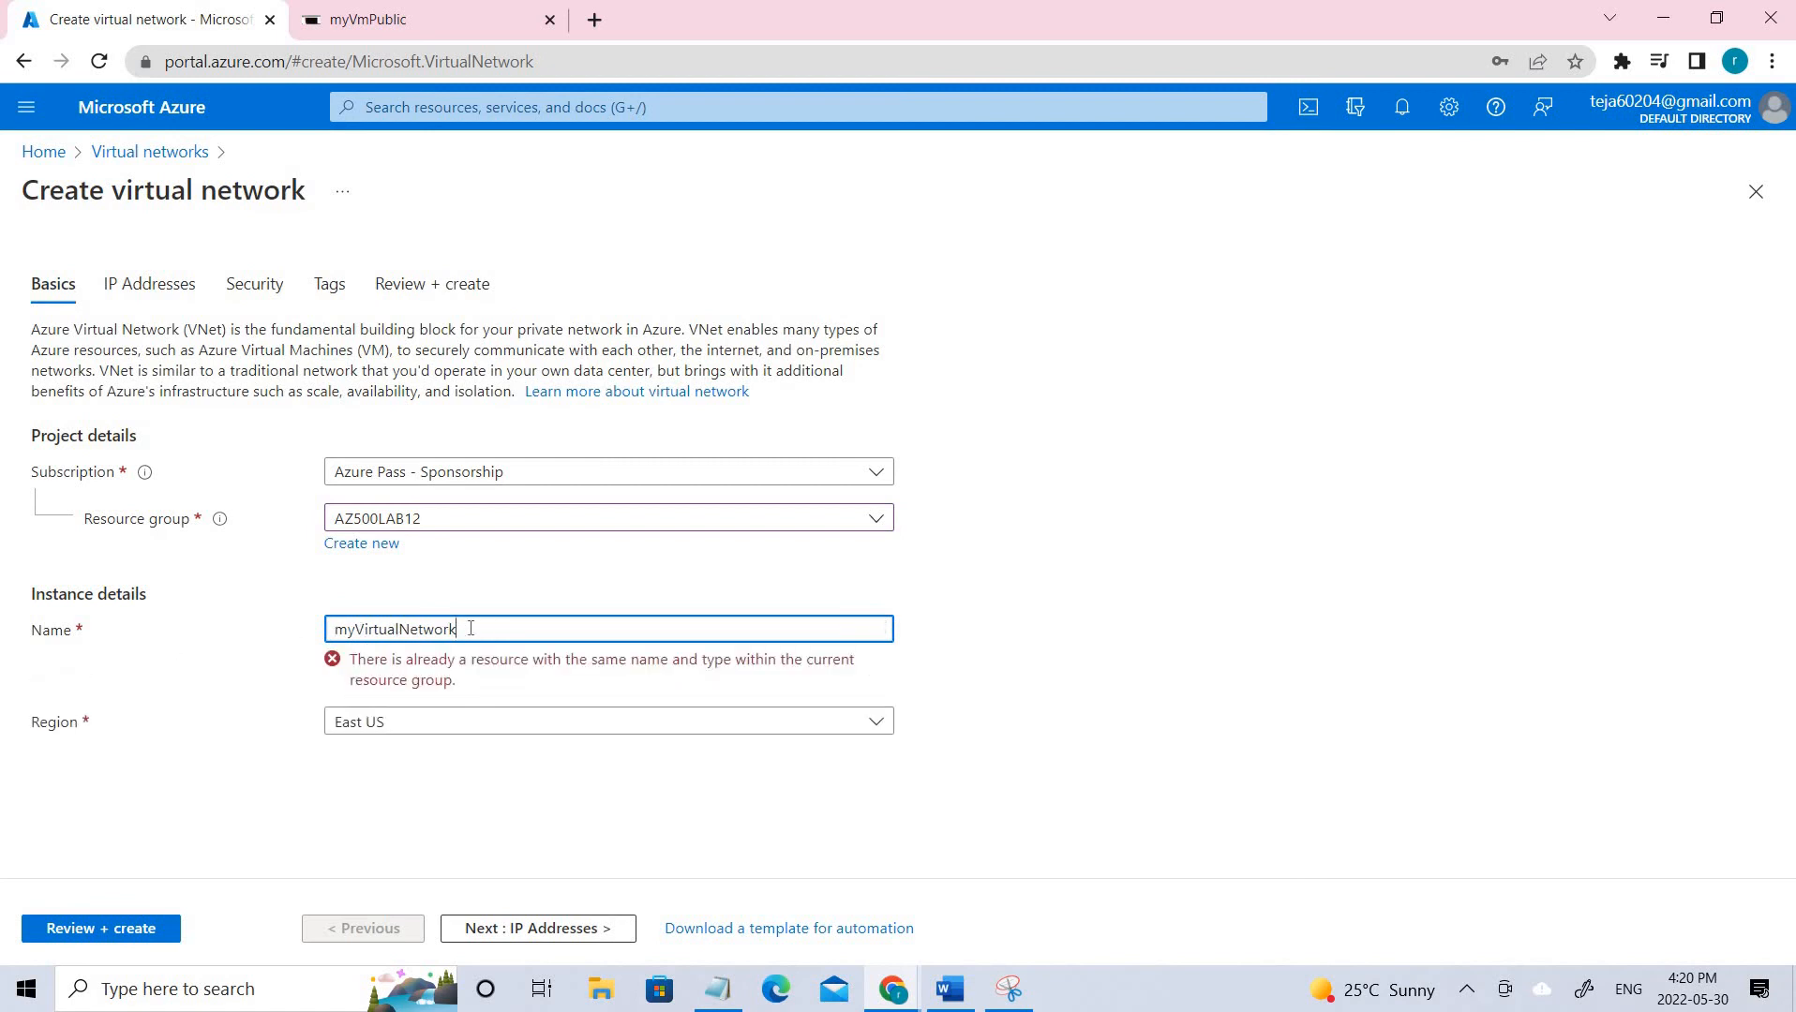
pyautogui.write('1')
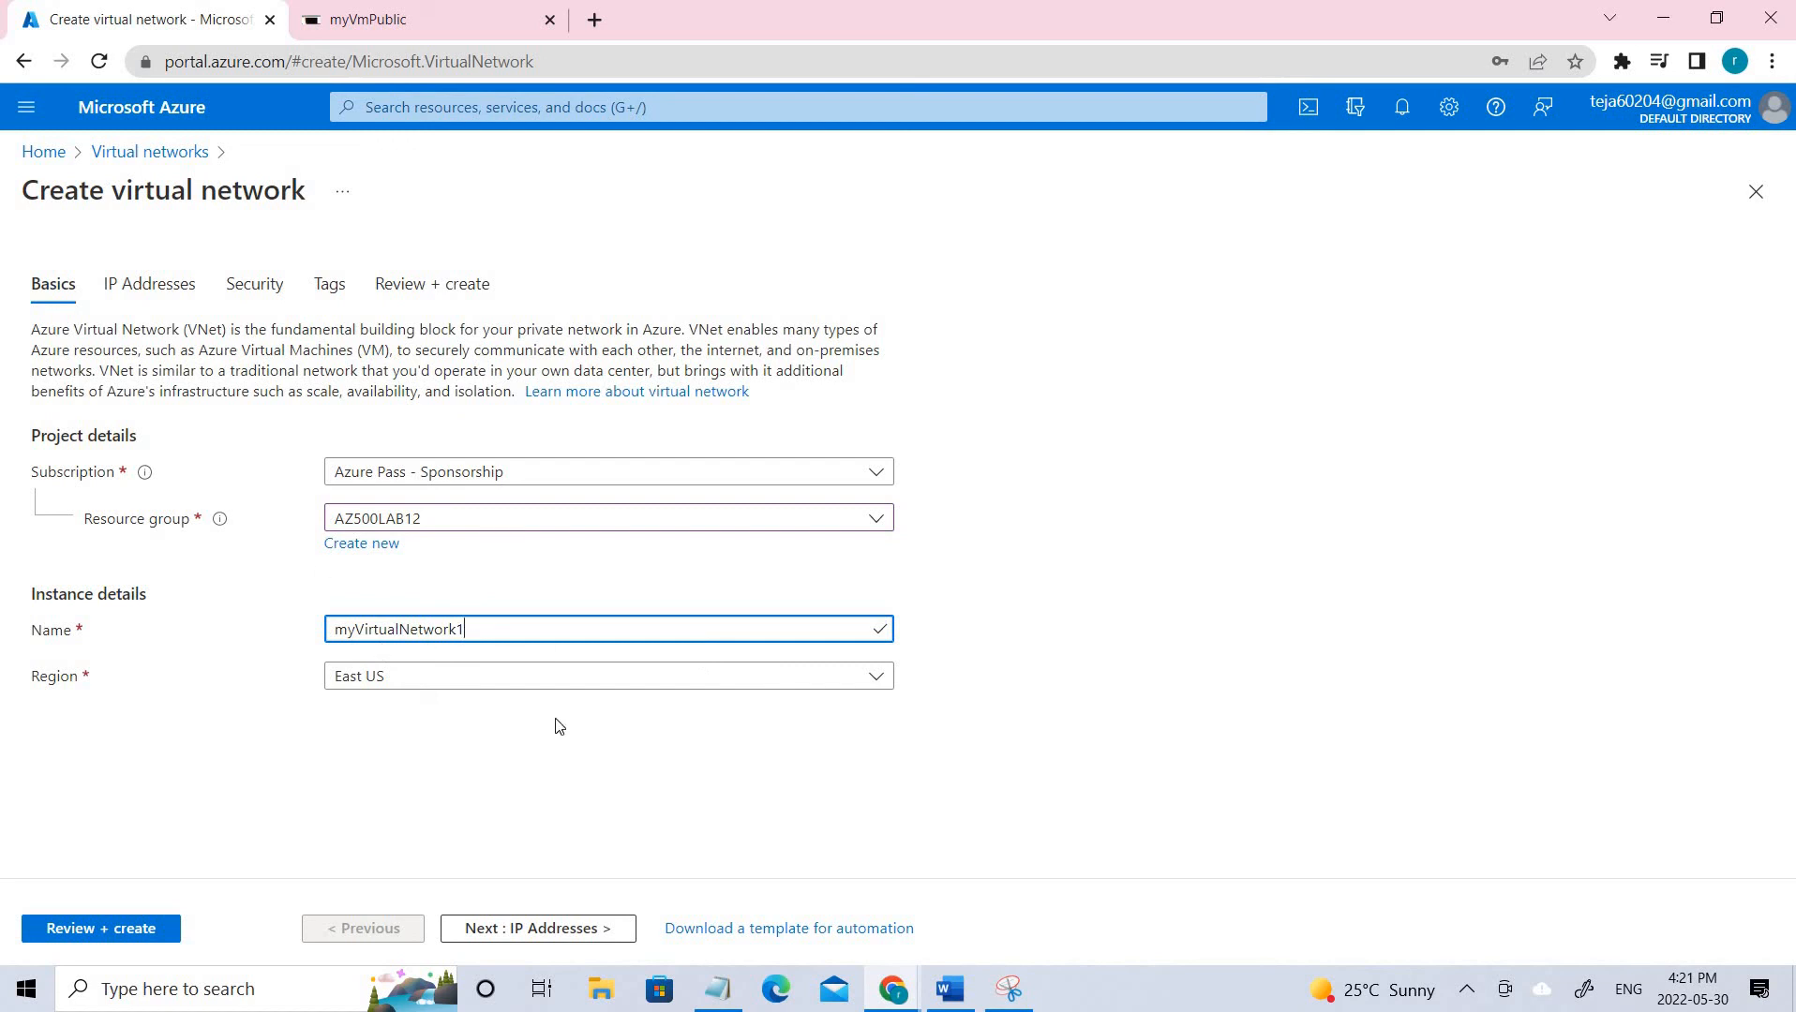
pyautogui.click(542, 926)
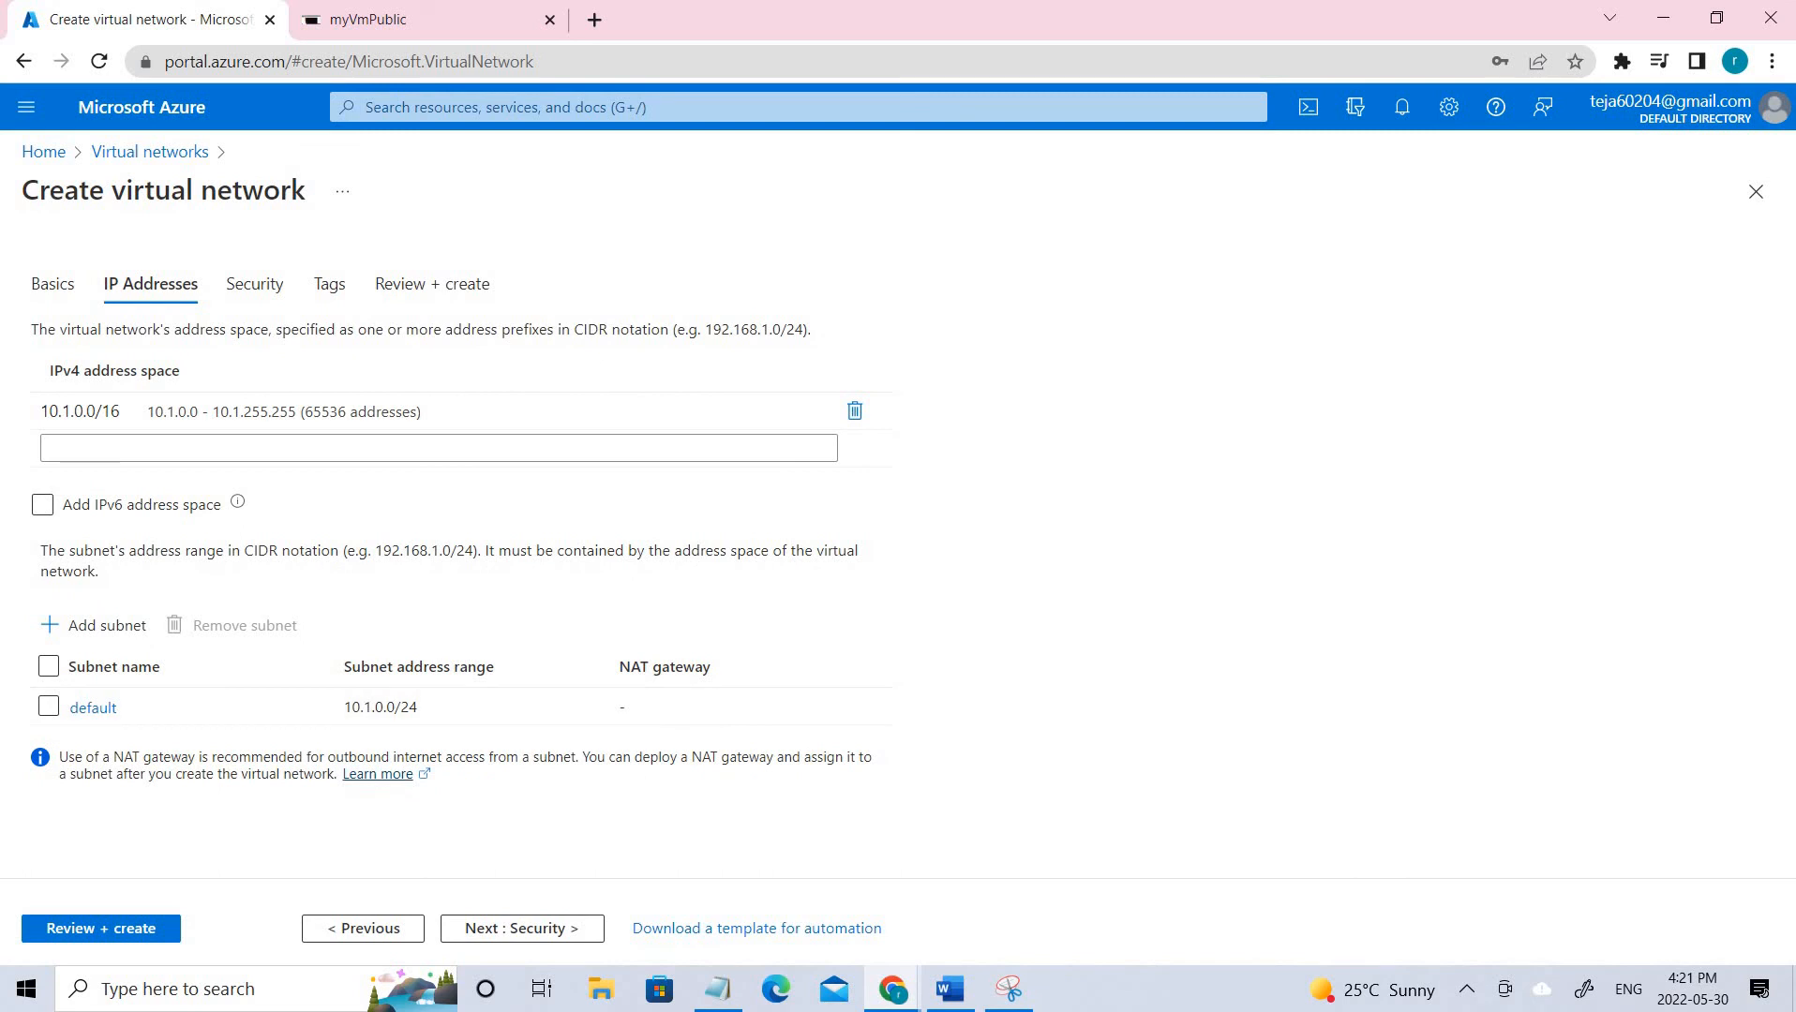
# Change the IPv4 address space from 10.1.0.0/16 to 10.0.0.0/16.
pyautogui.click(61, 410)
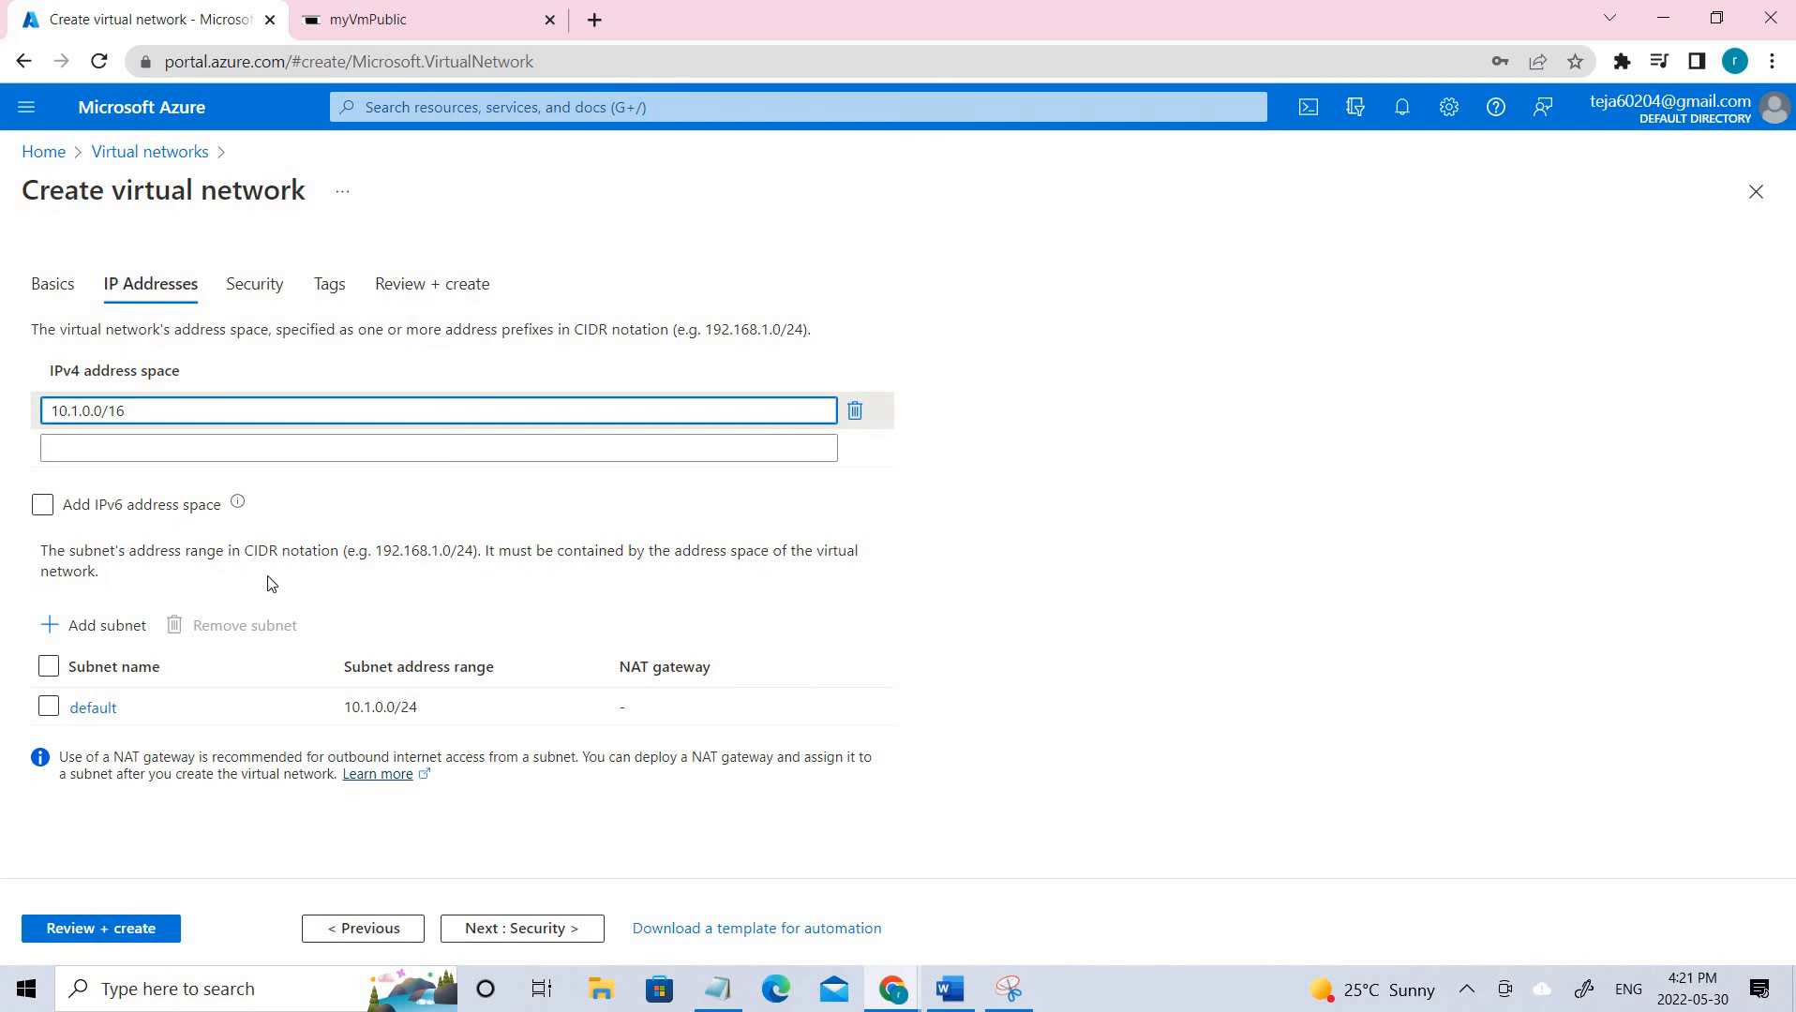
pyautogui.press('BackSpace')
pyautogui.write('0')
pyautogui.click(1212, 629)
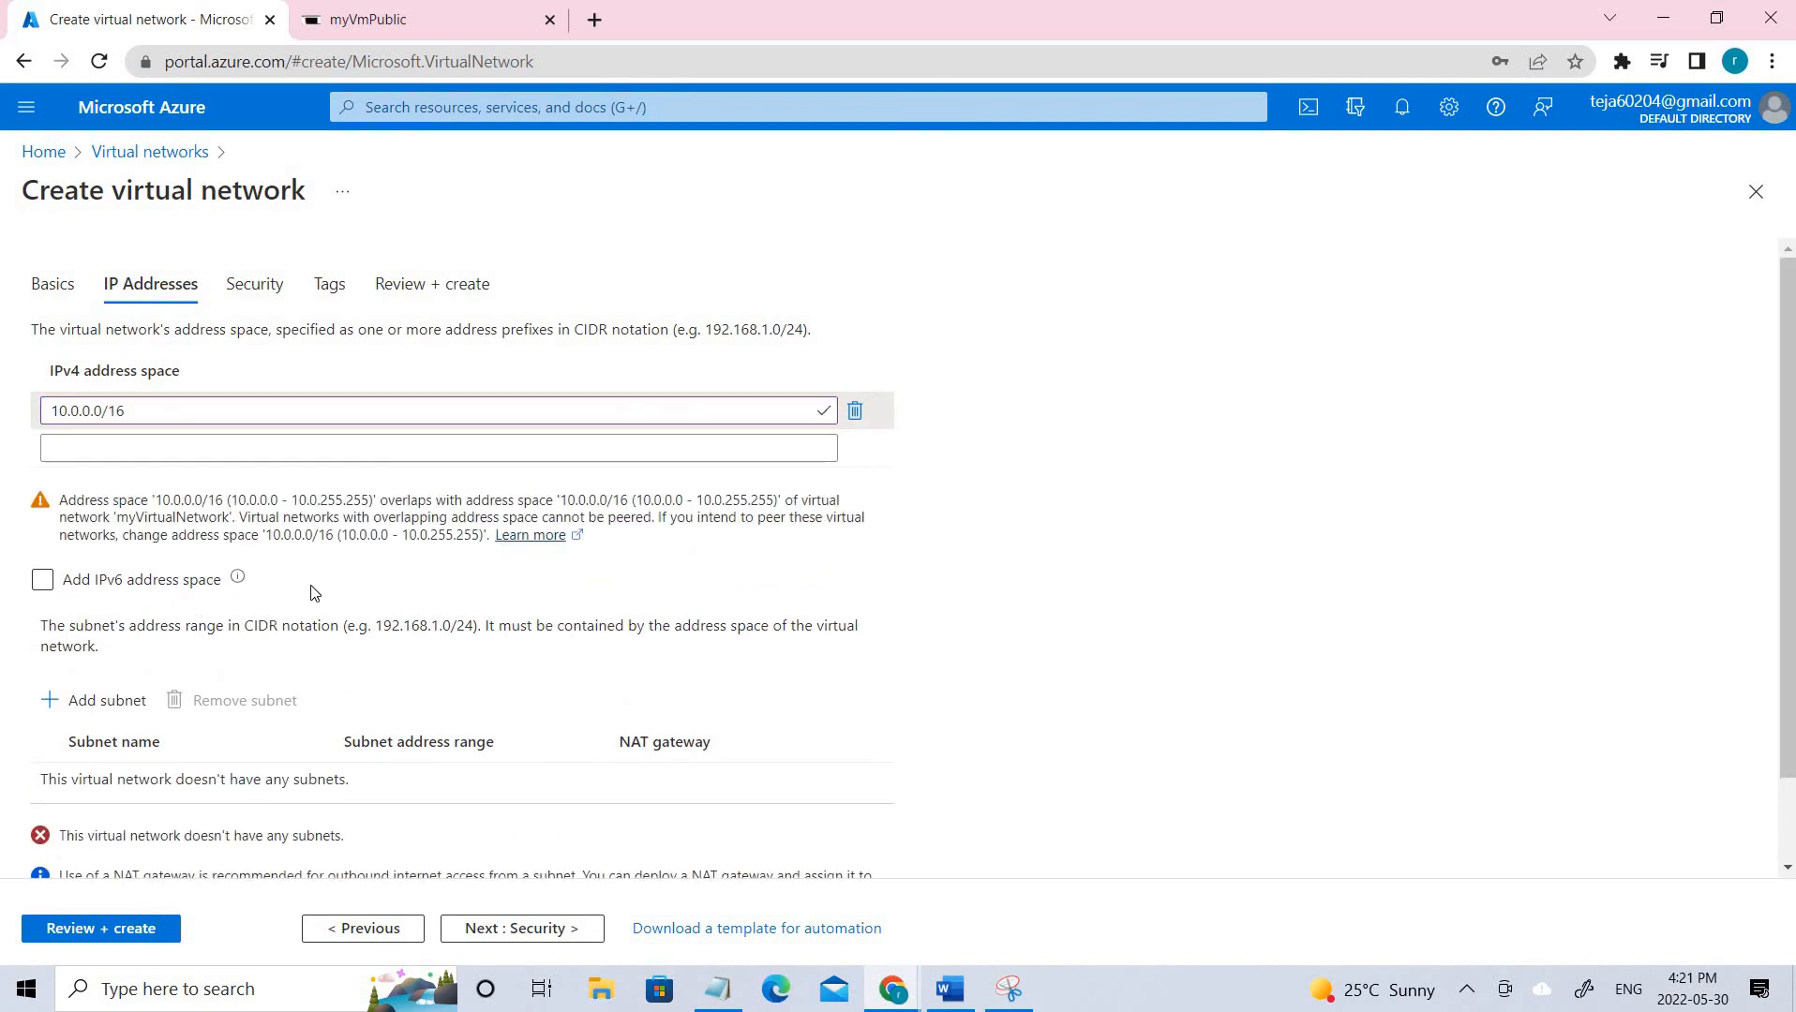
pyautogui.moveTo(365, 585); pyautogui.dragTo(289, 518)
pyautogui.scroll(-2, 340, 729)
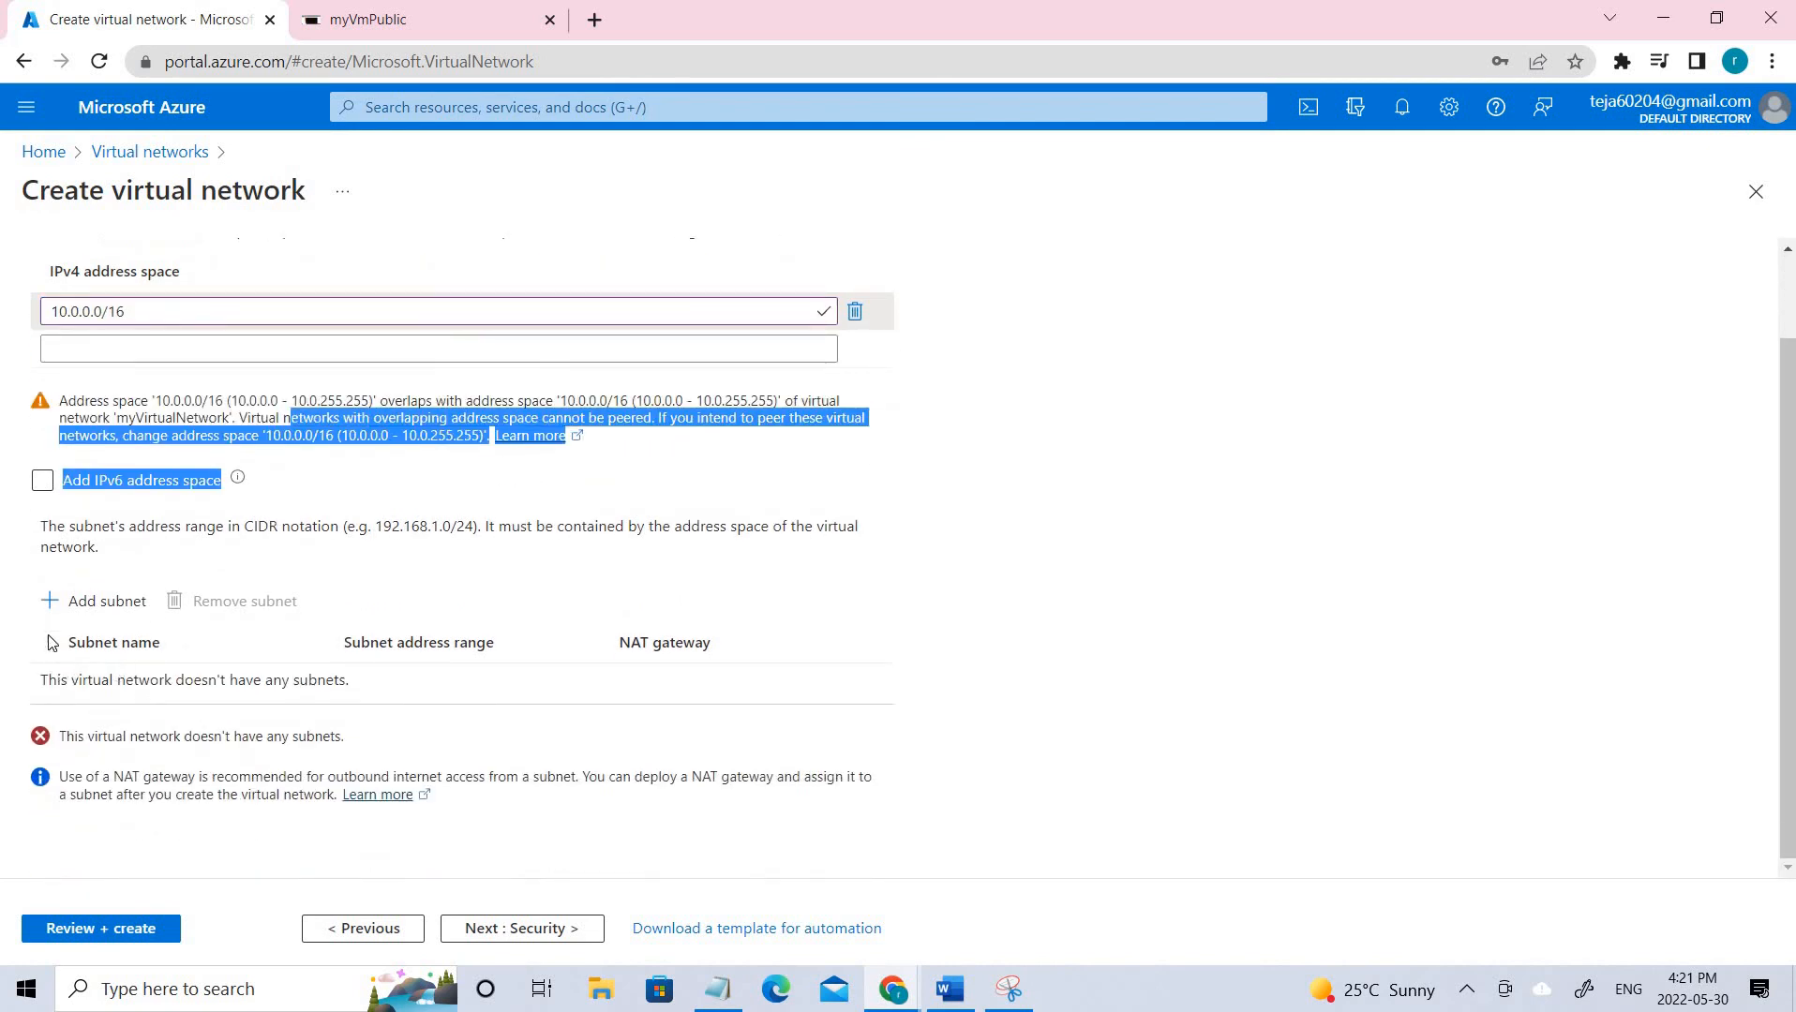
# Add a subnet named Public with address range 10.0.0.0/24.
pyautogui.click(56, 607)
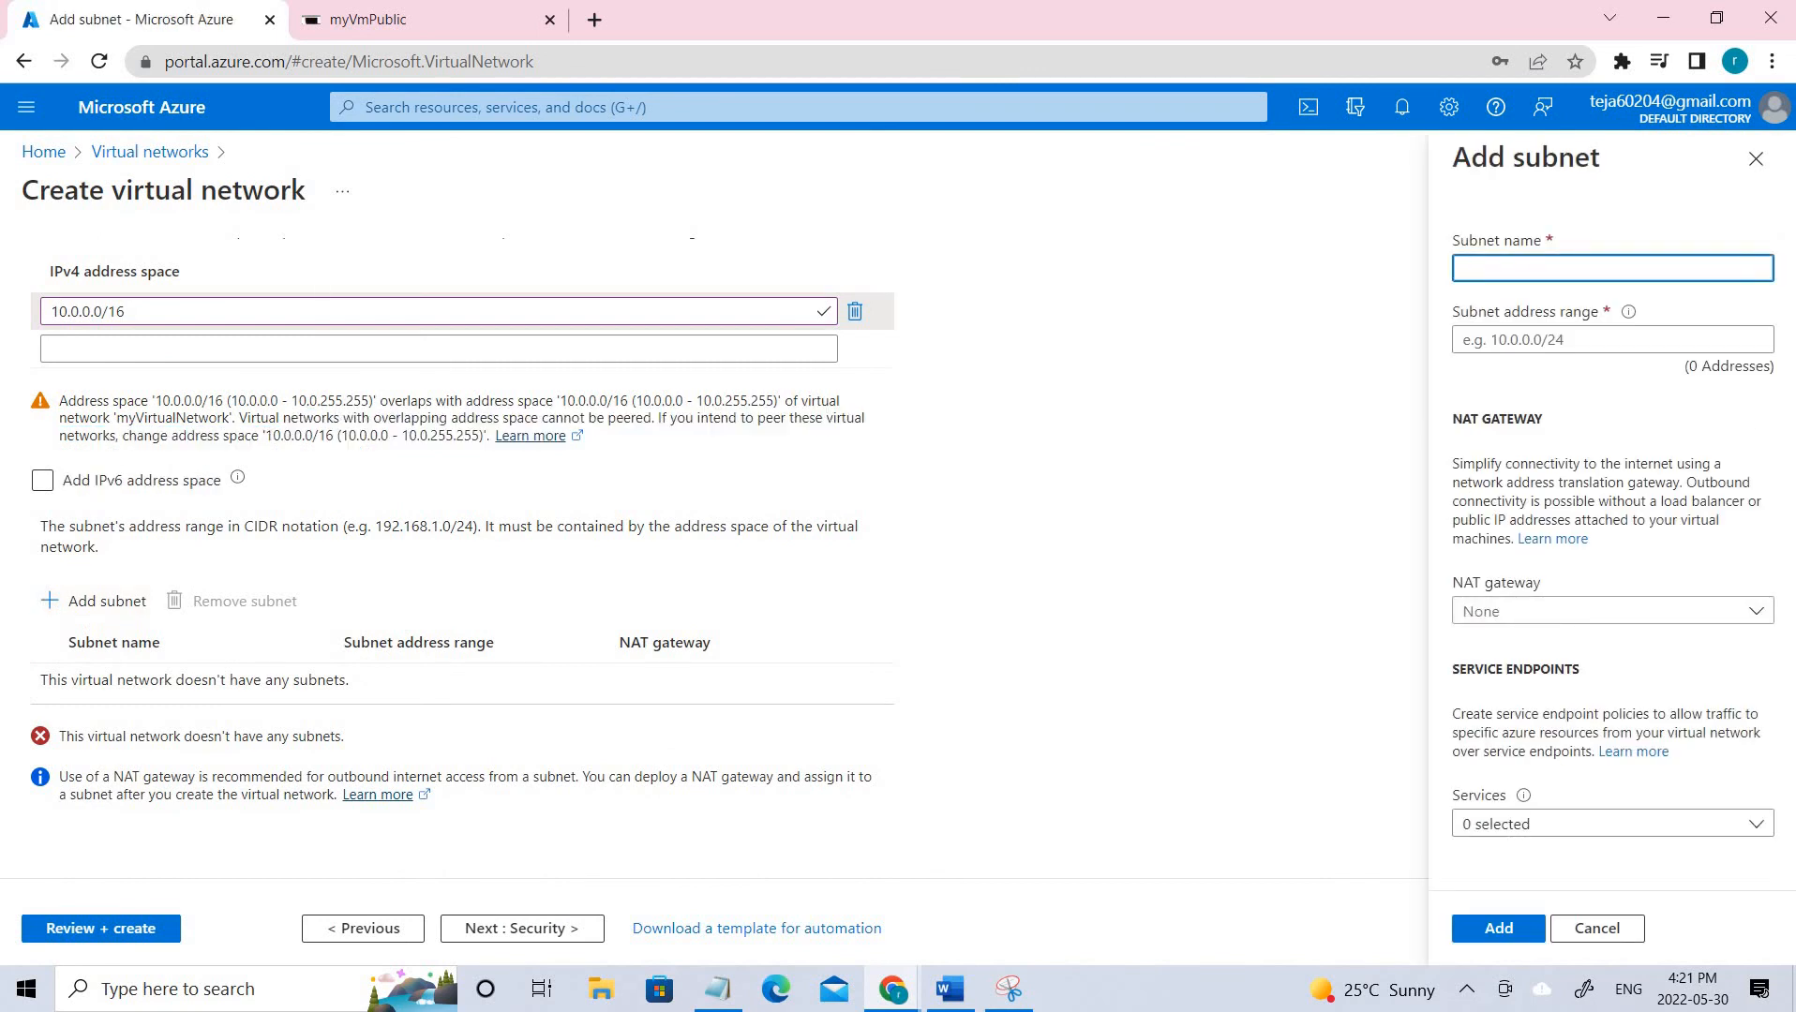
pyautogui.hotkey('alt', 'Tab')
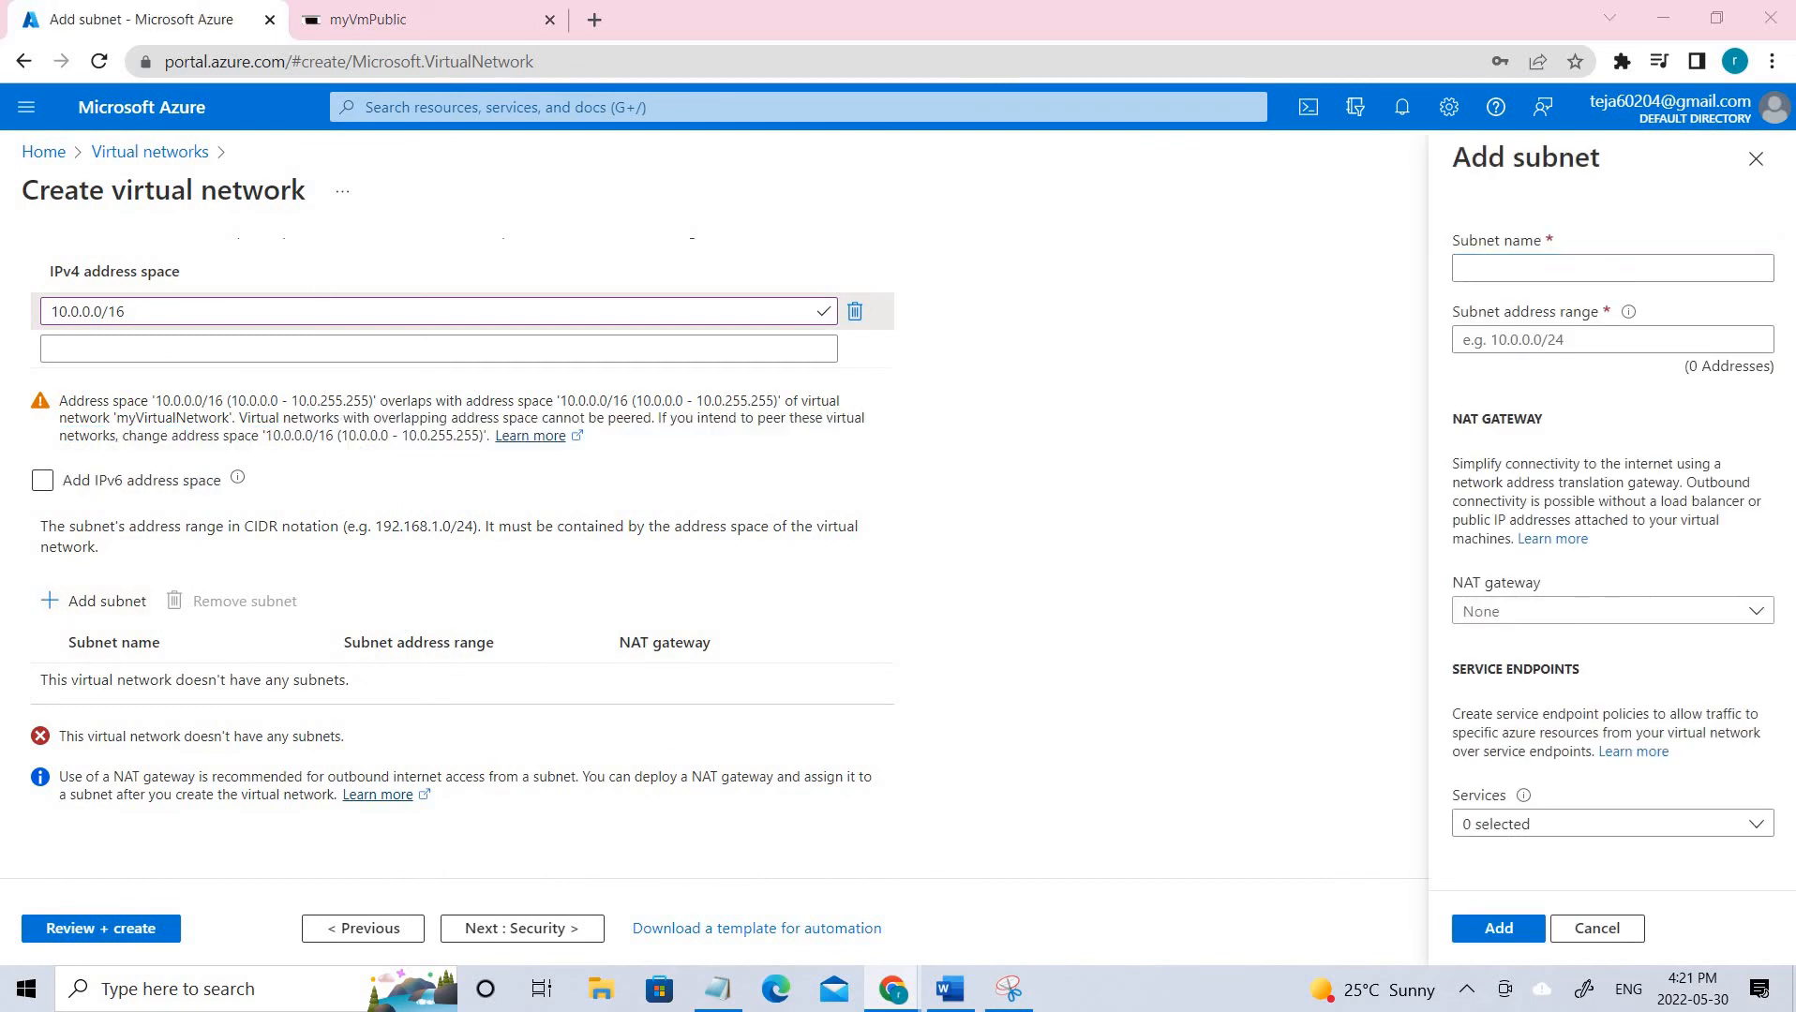
pyautogui.click(1507, 259)
pyautogui.rightClick(1507, 259)
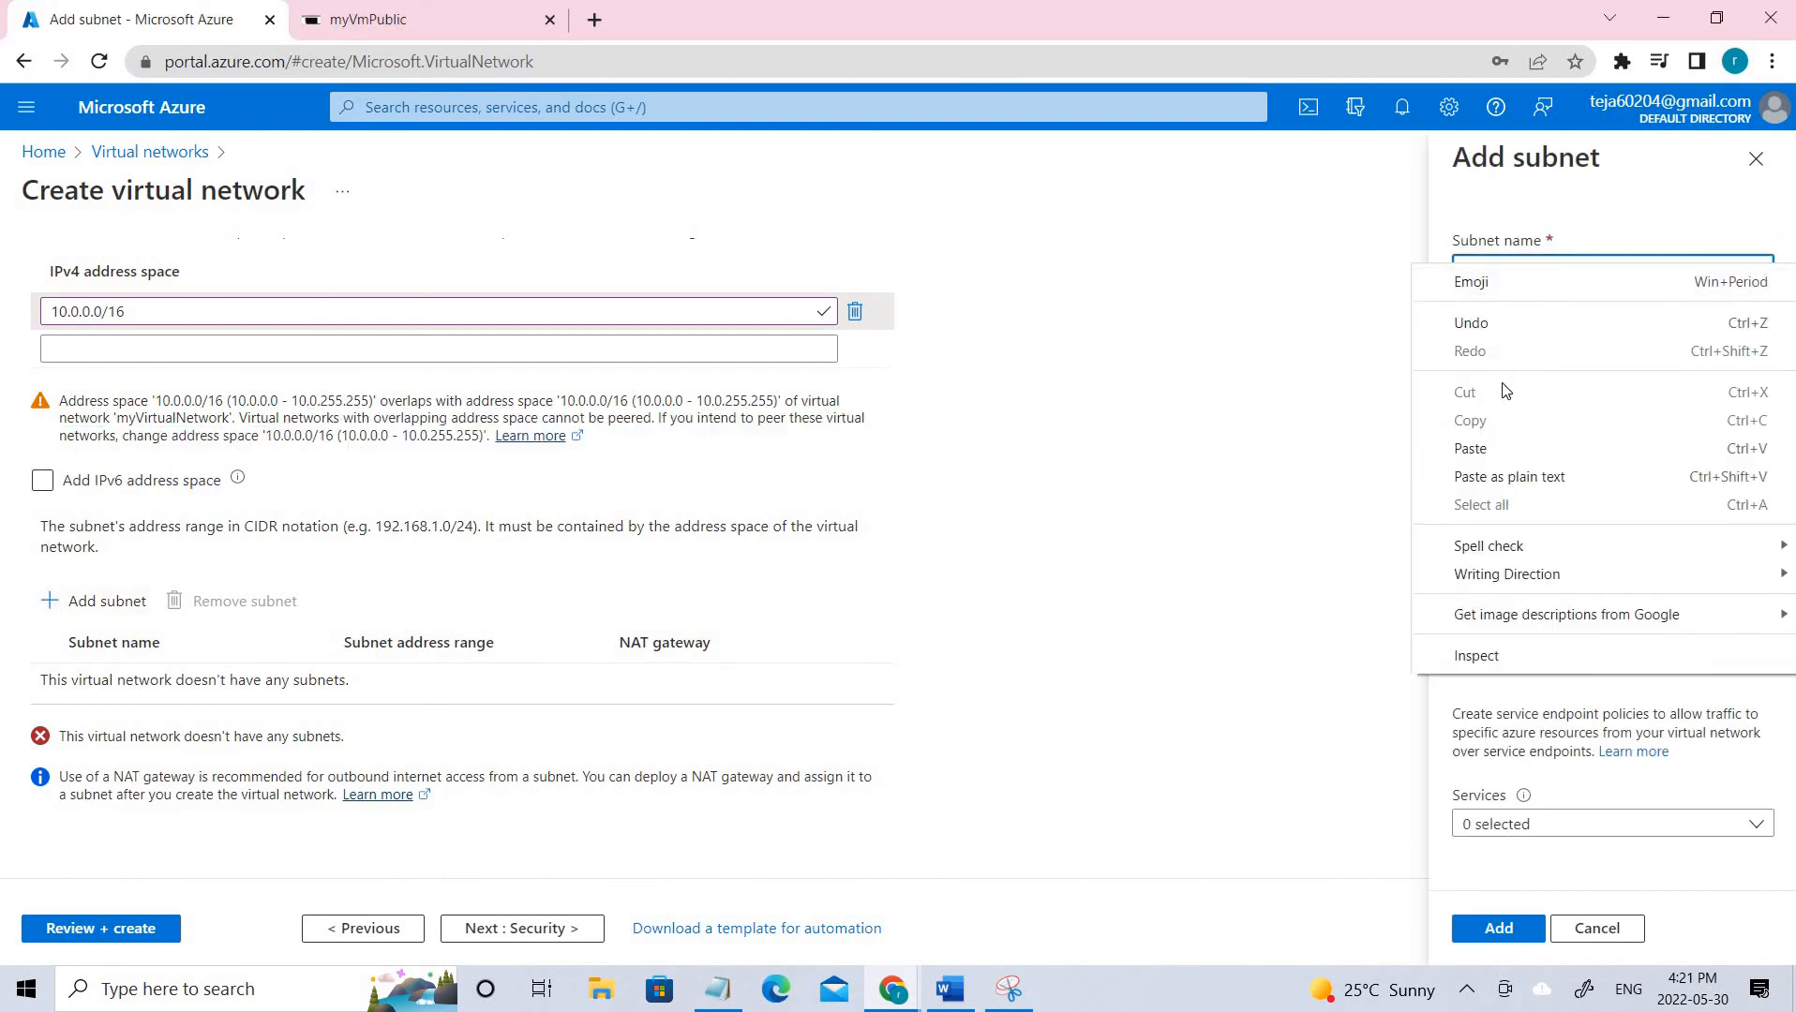
pyautogui.click(1470, 448)
pyautogui.press('Tab')
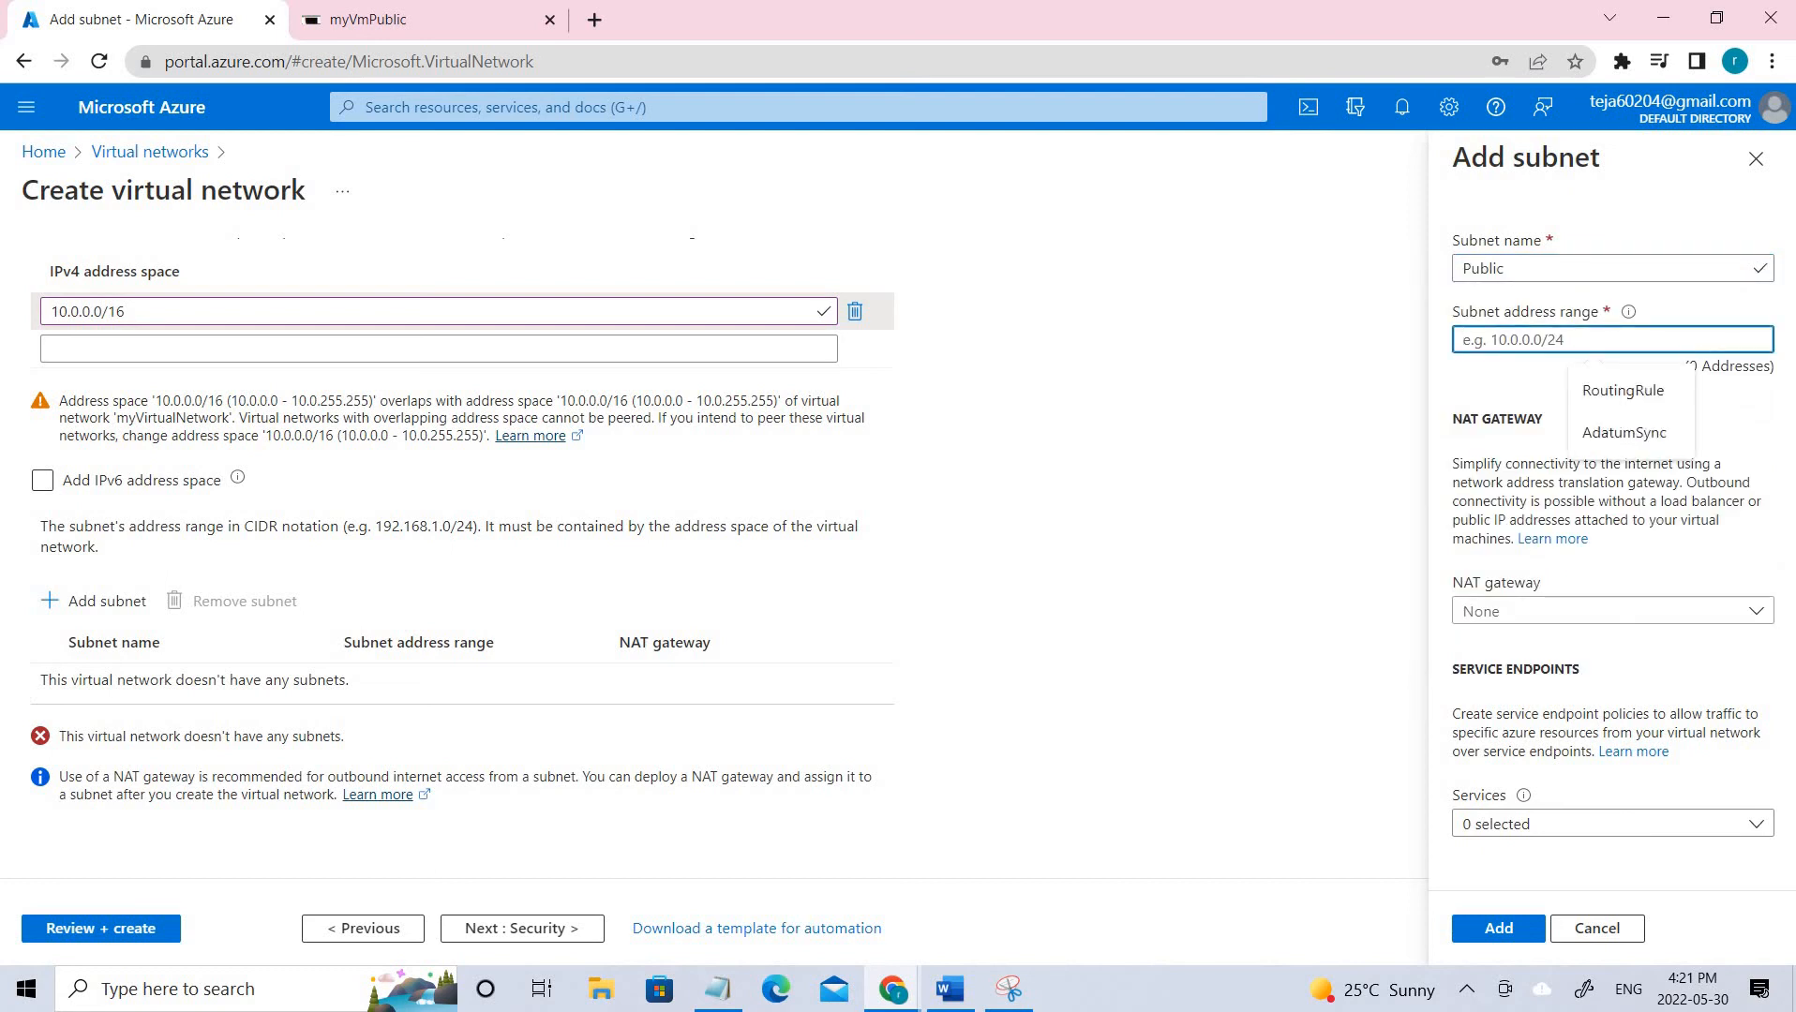
pyautogui.write('10.0.0.0')
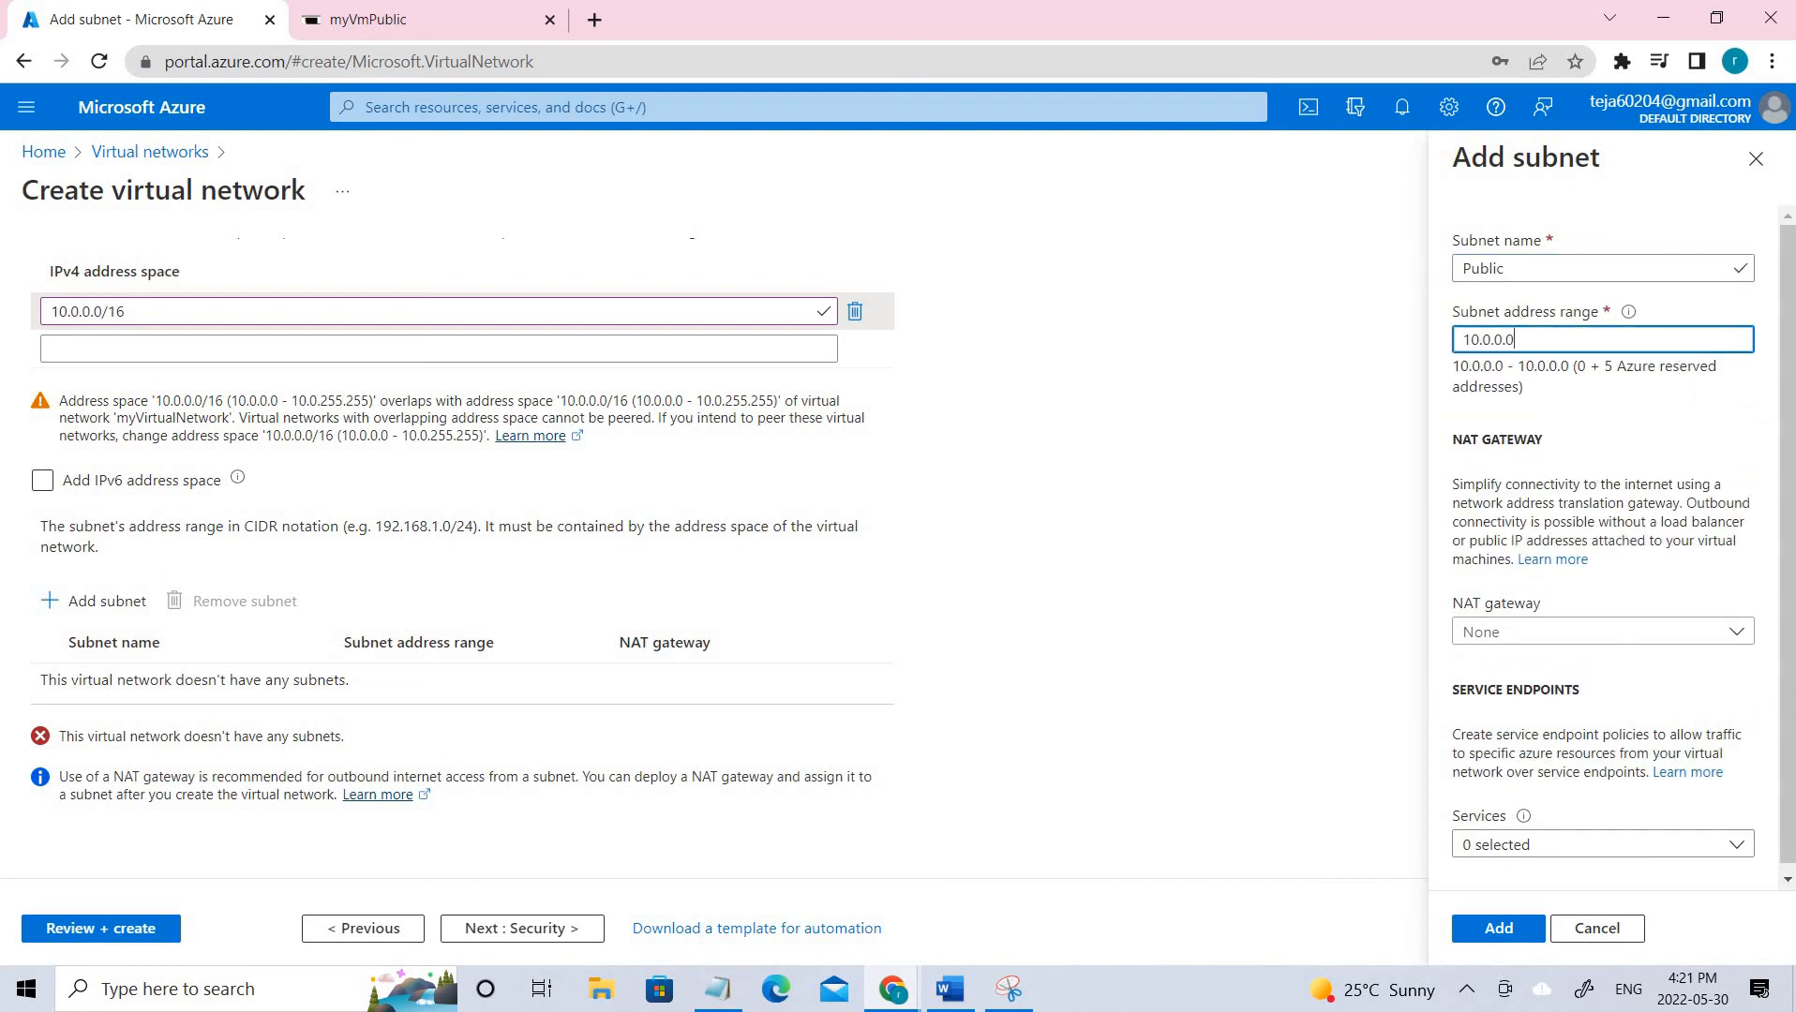
pyautogui.write('/24')
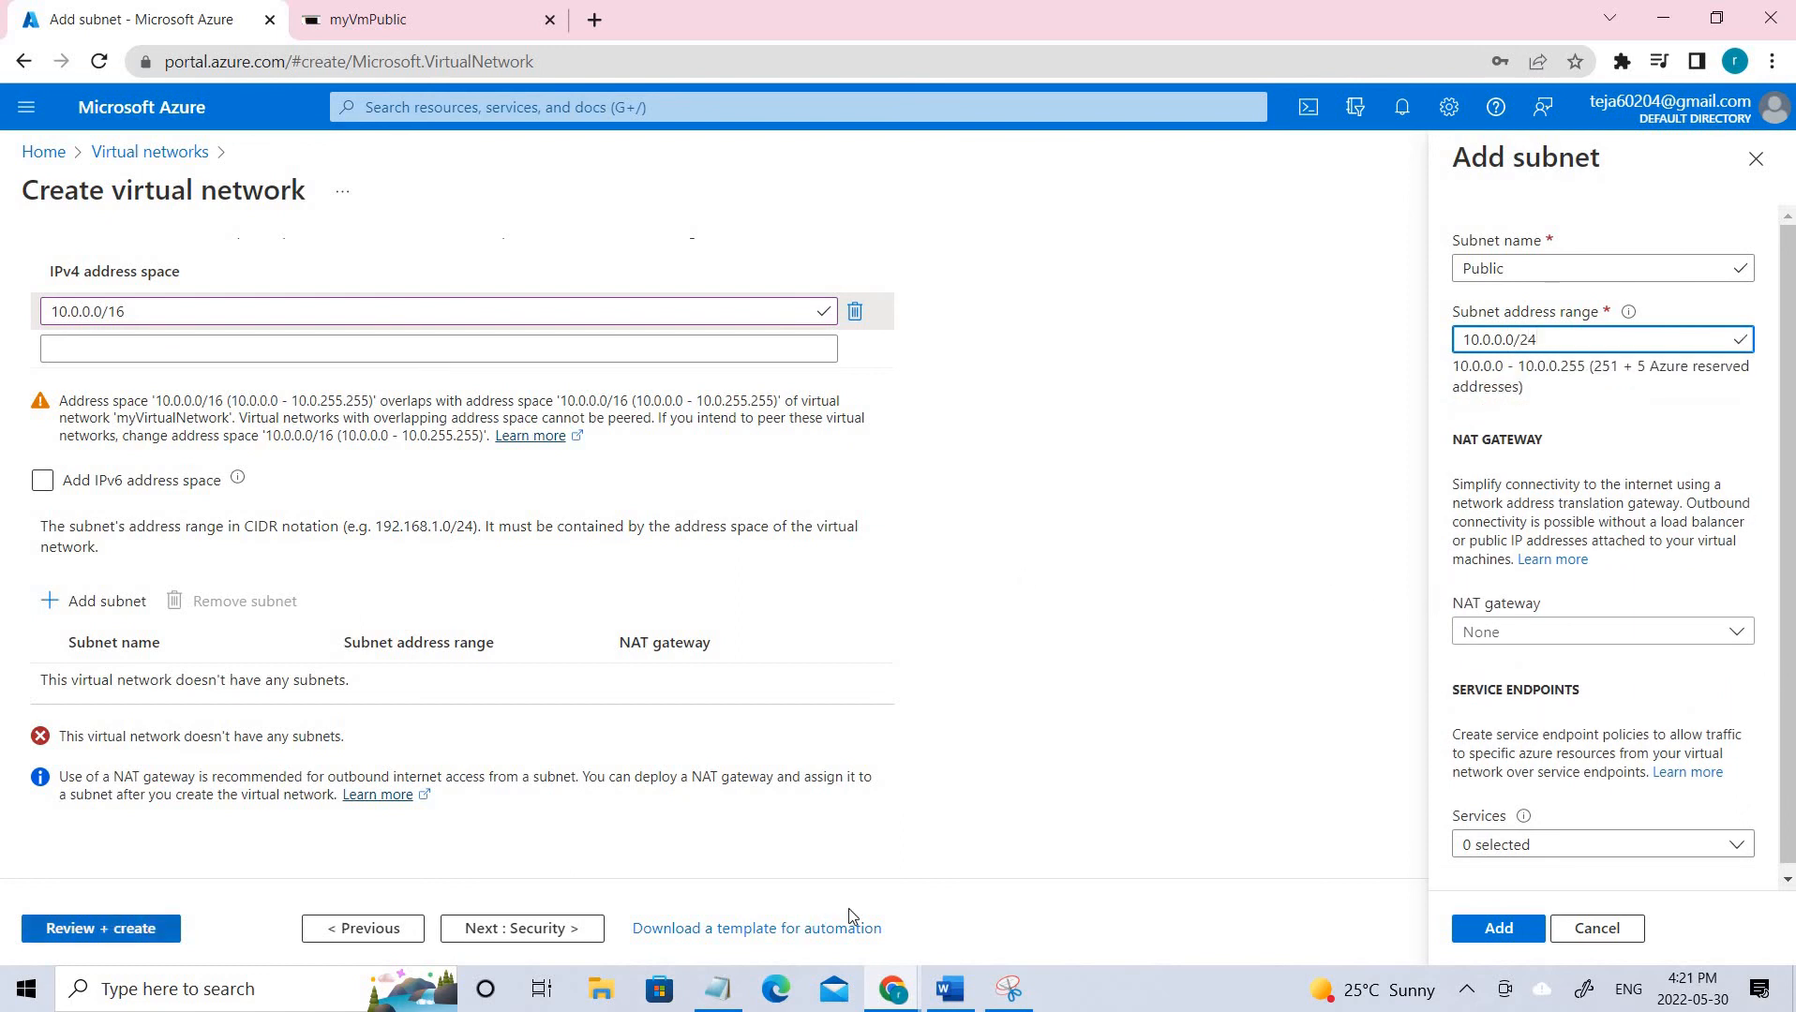
pyautogui.click(1027, 993)
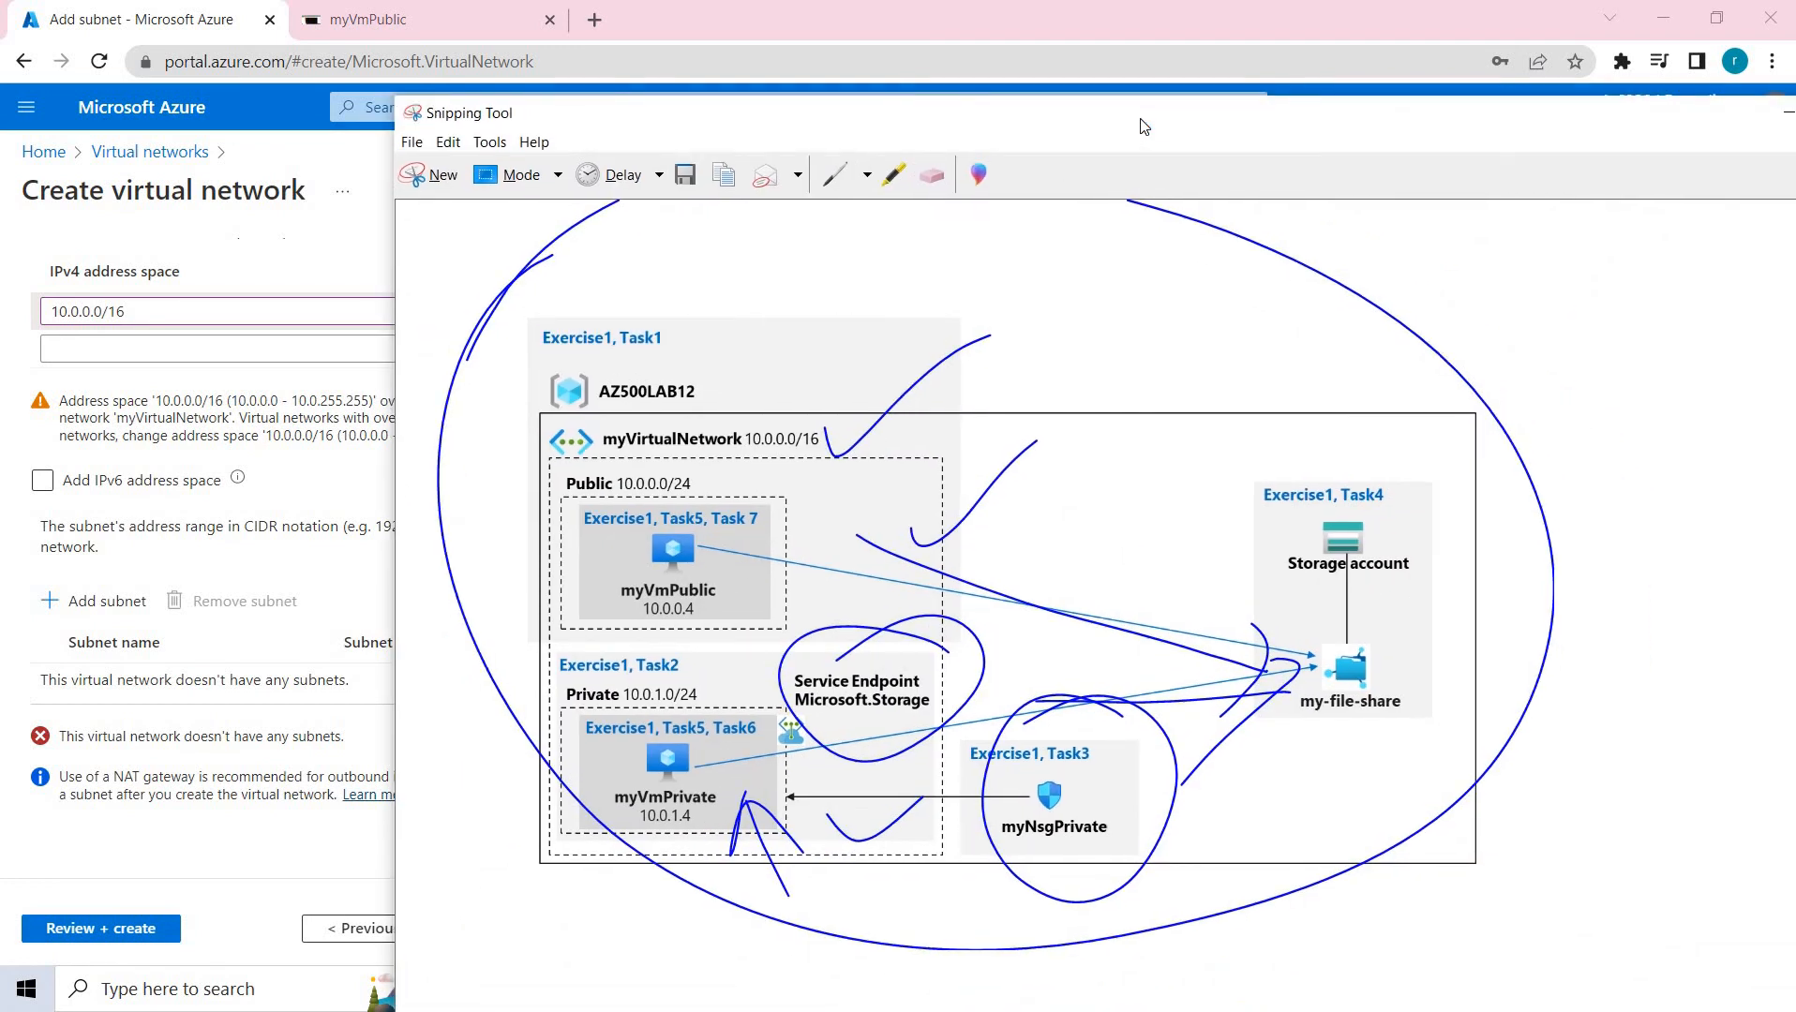
# Circle the myVirtualNetwork label, loop around both subnets, mark the Public subnet, and shift the diagram left.
pyautogui.moveTo(603, 448)
pyautogui.mouseDown()
pyautogui.moveTo(669, 452)
pyautogui.moveTo(731, 409)
pyautogui.moveTo(664, 460)
pyautogui.mouseUp()
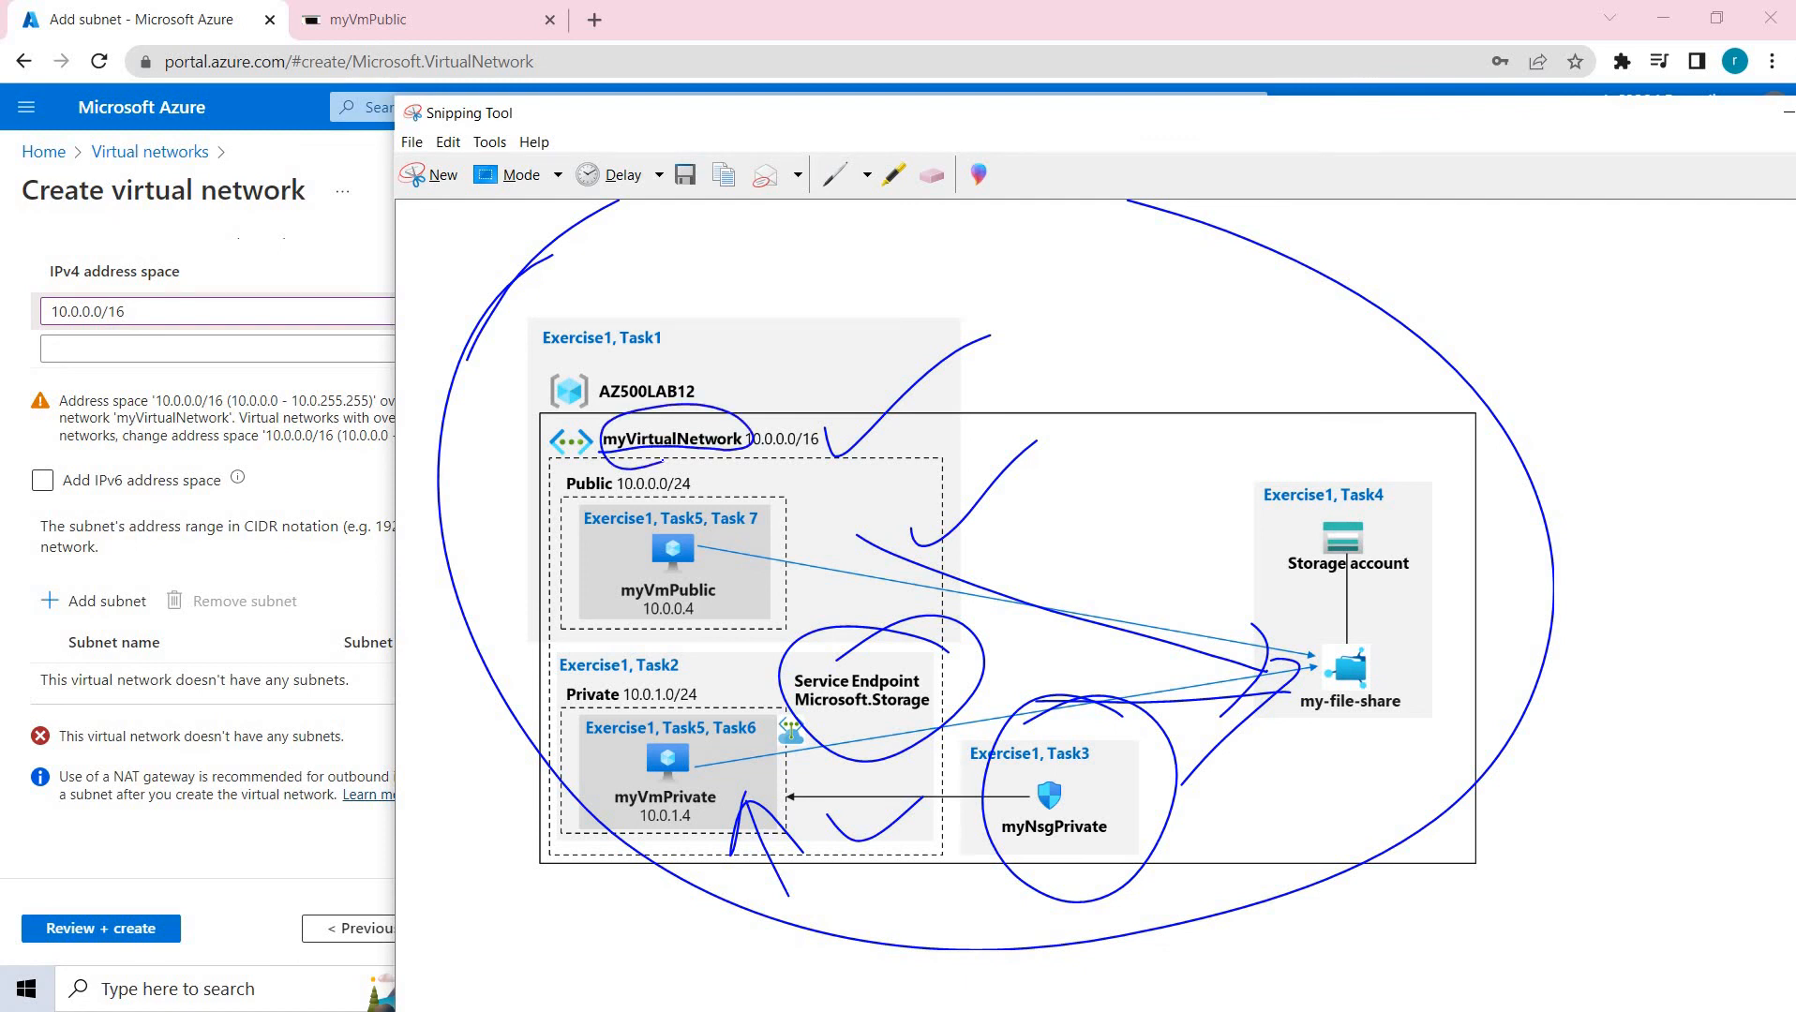
pyautogui.moveTo(561, 399)
pyautogui.mouseDown()
pyautogui.moveTo(538, 562)
pyautogui.moveTo(813, 902)
pyautogui.moveTo(893, 403)
pyautogui.moveTo(506, 434)
pyautogui.mouseUp()
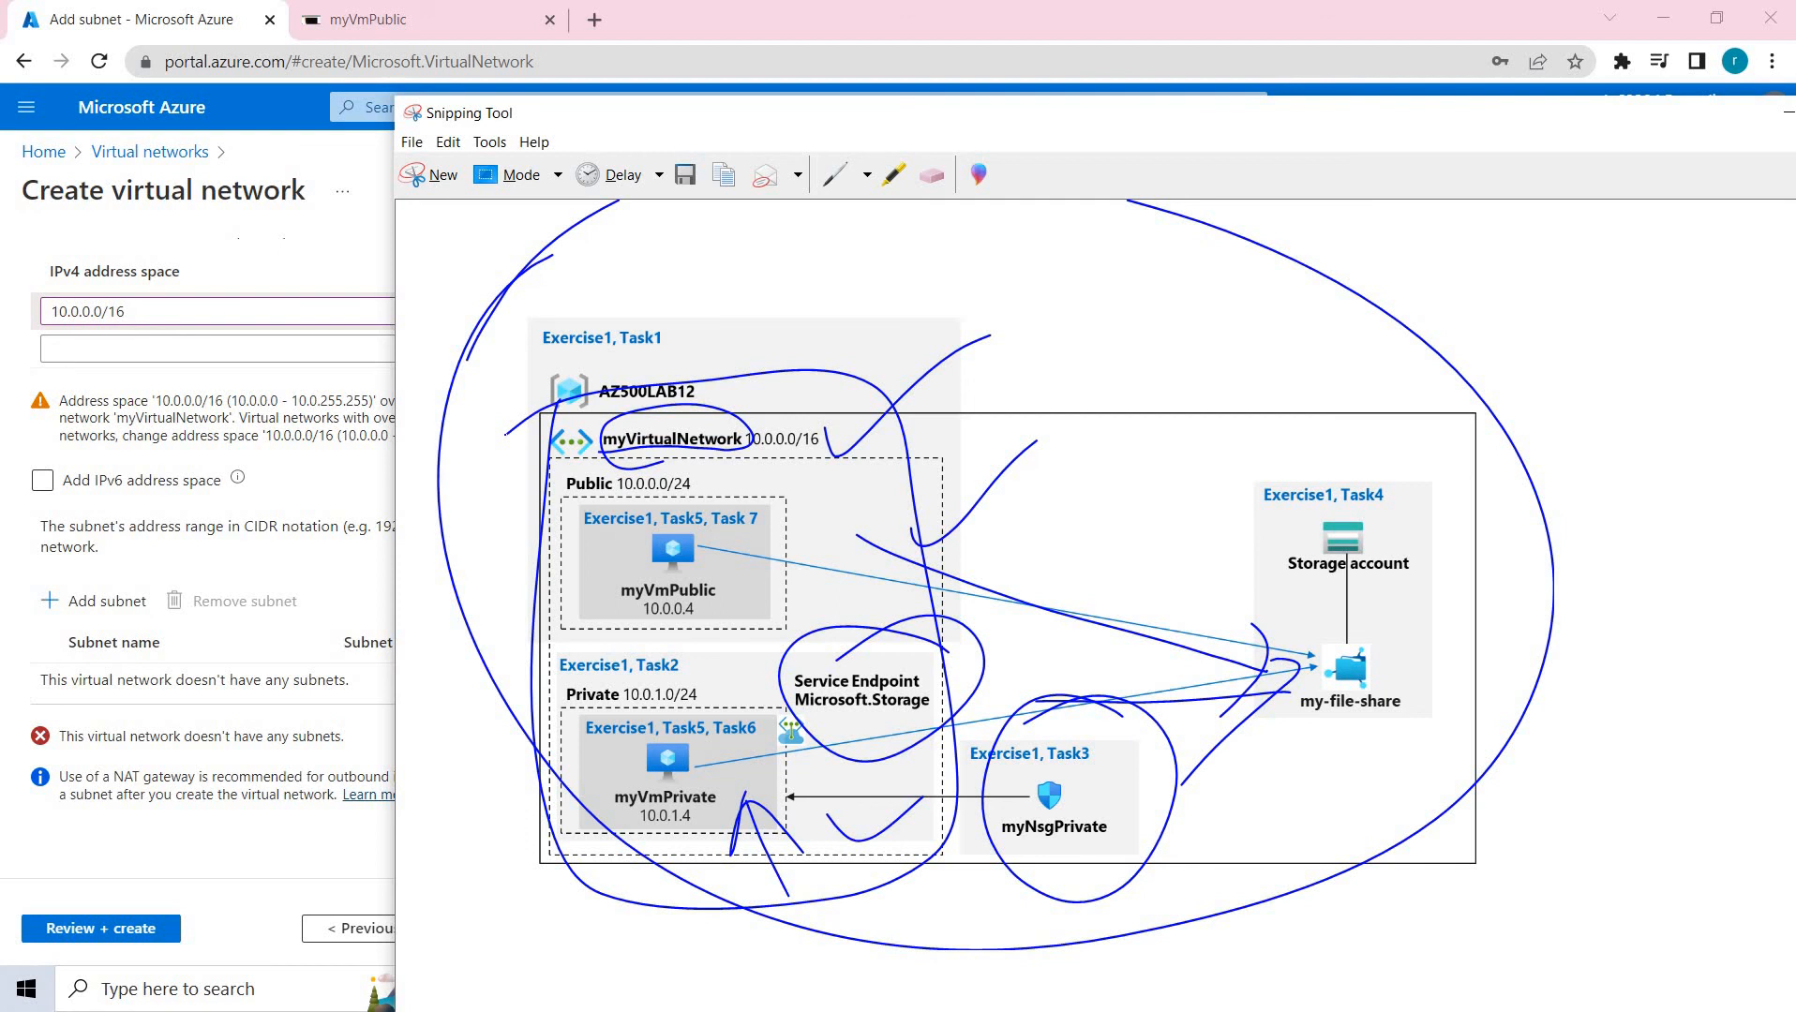
pyautogui.moveTo(757, 527)
pyautogui.mouseDown()
pyautogui.moveTo(770, 544)
pyautogui.moveTo(867, 409)
pyautogui.mouseUp()
pyautogui.moveTo(830, 604); pyautogui.dragTo(788, 755)
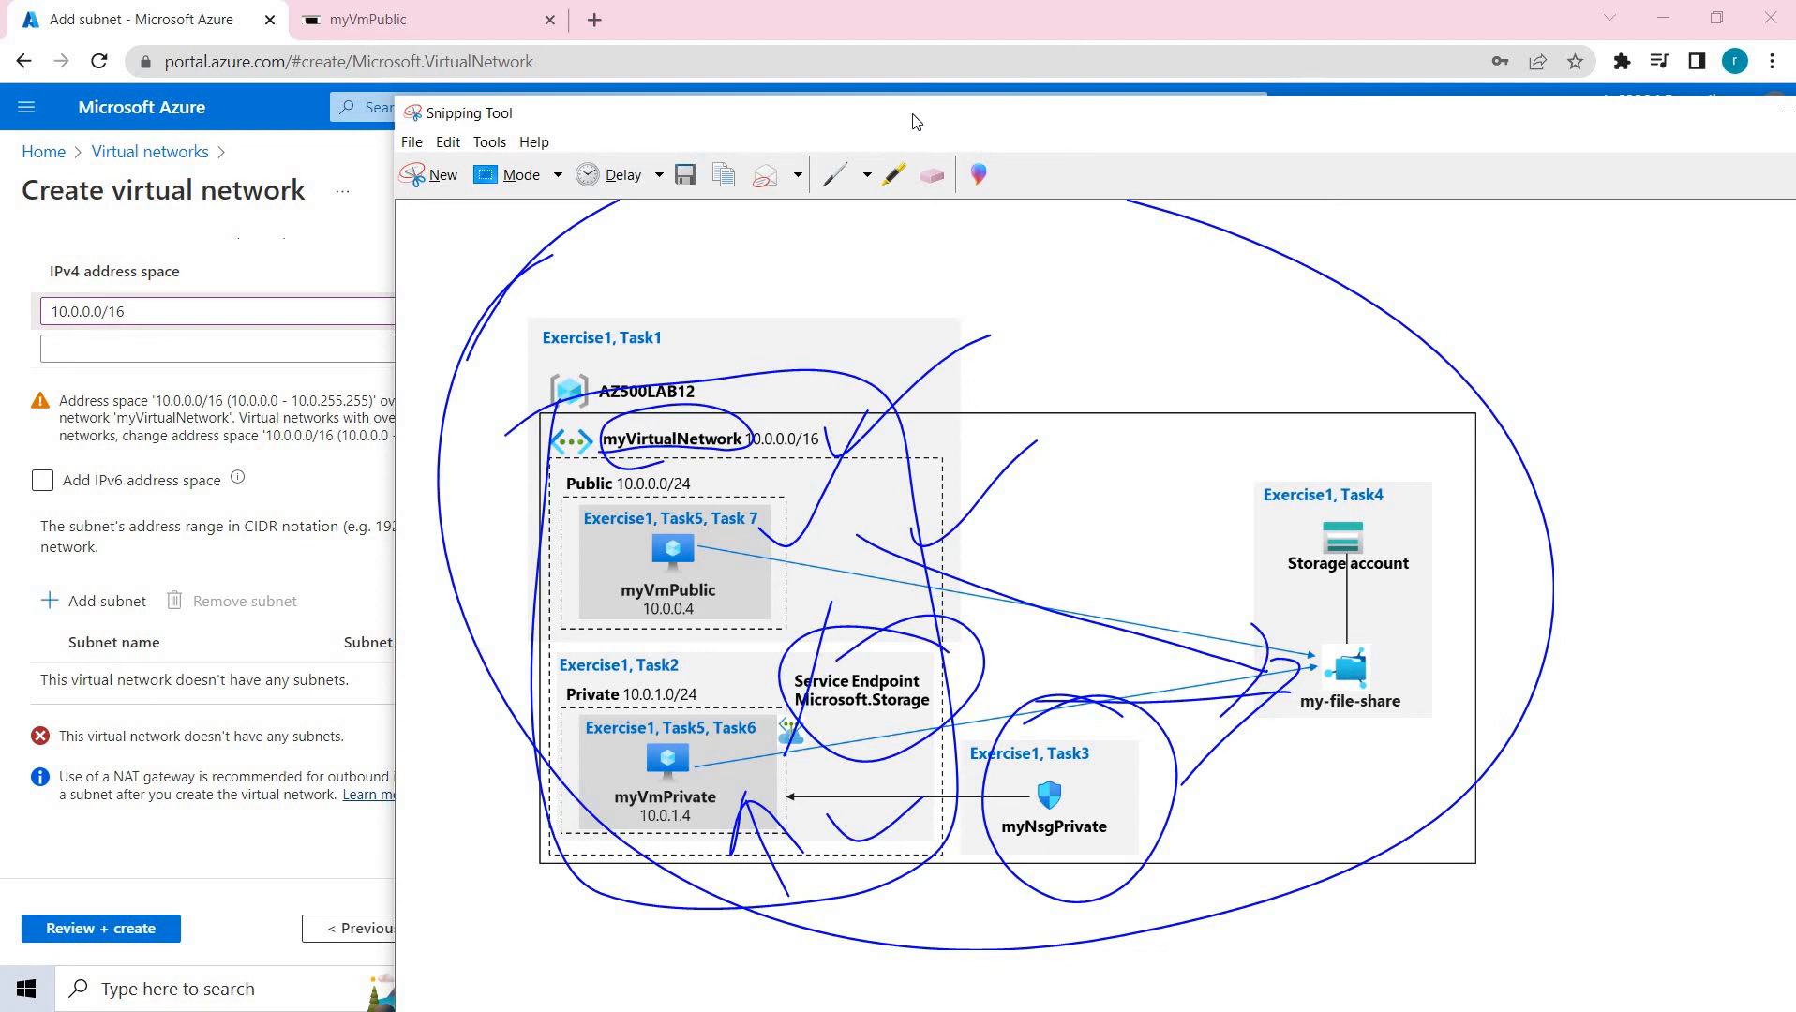
pyautogui.moveTo(720, 102); pyautogui.dragTo(530, 94)
# Discard the unsaved virtual network draft and return to the Virtual networks list.
pyautogui.click(1486, 105)
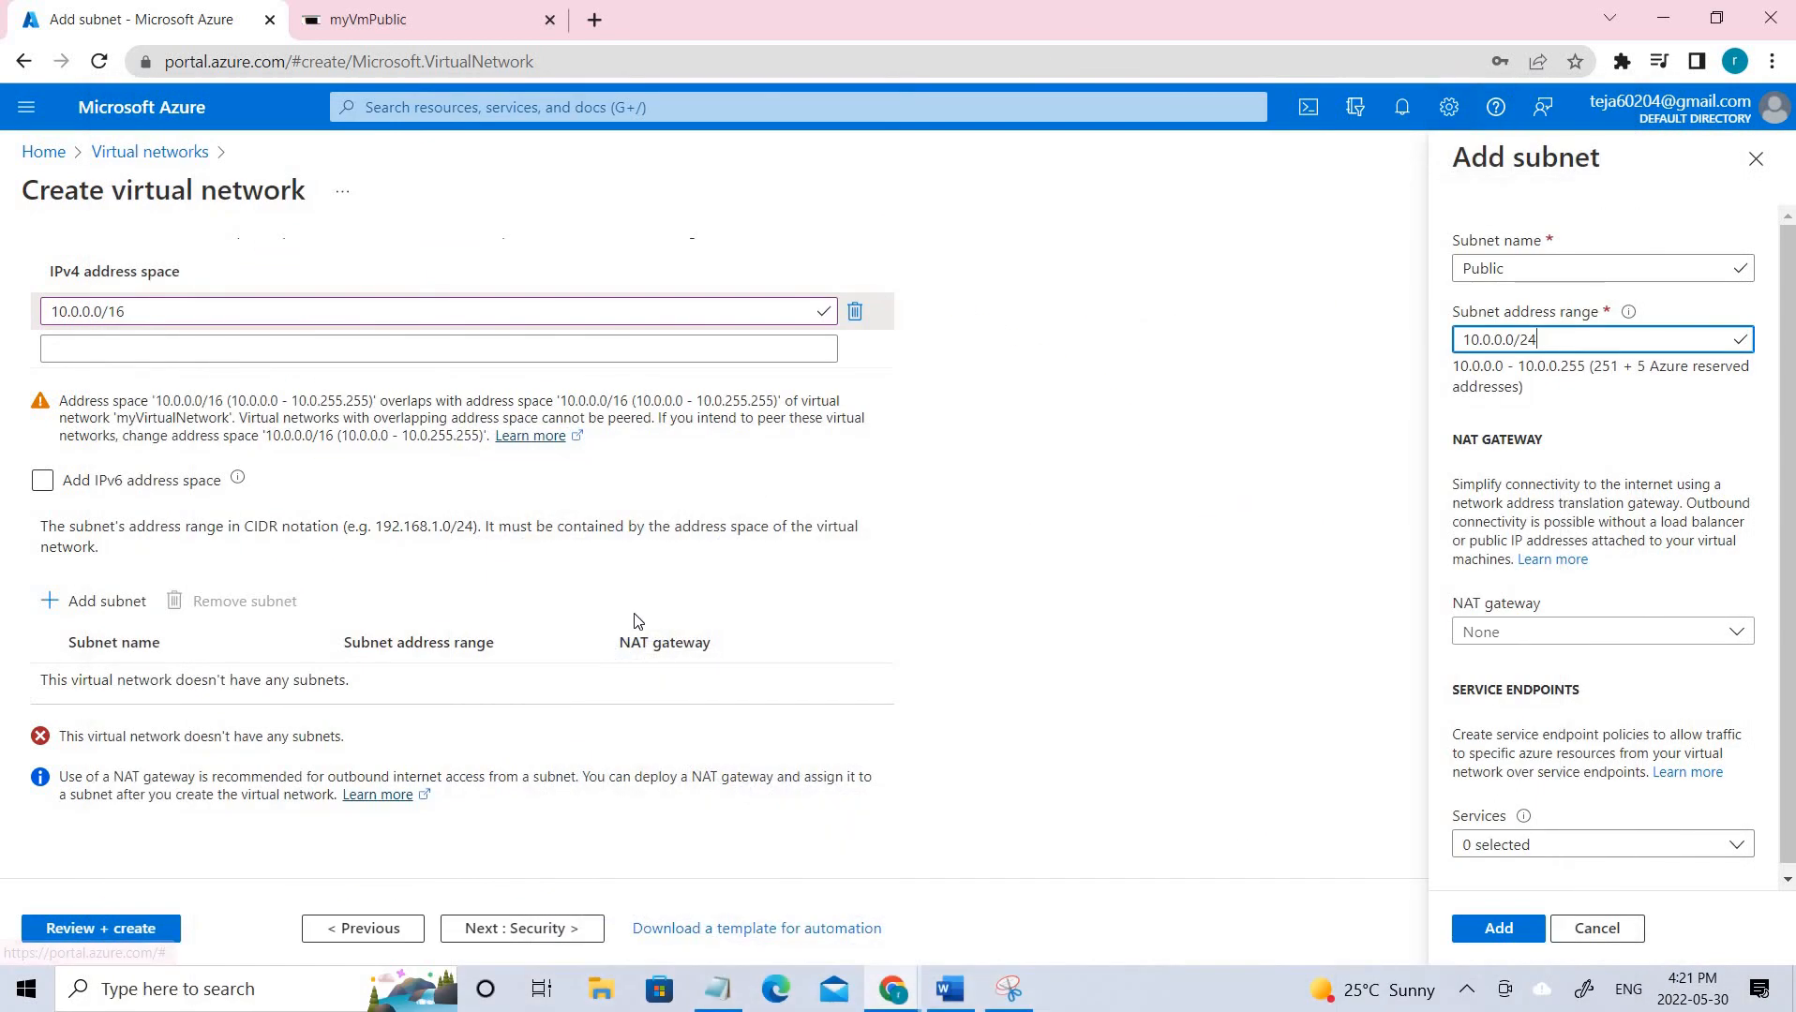
pyautogui.click(145, 152)
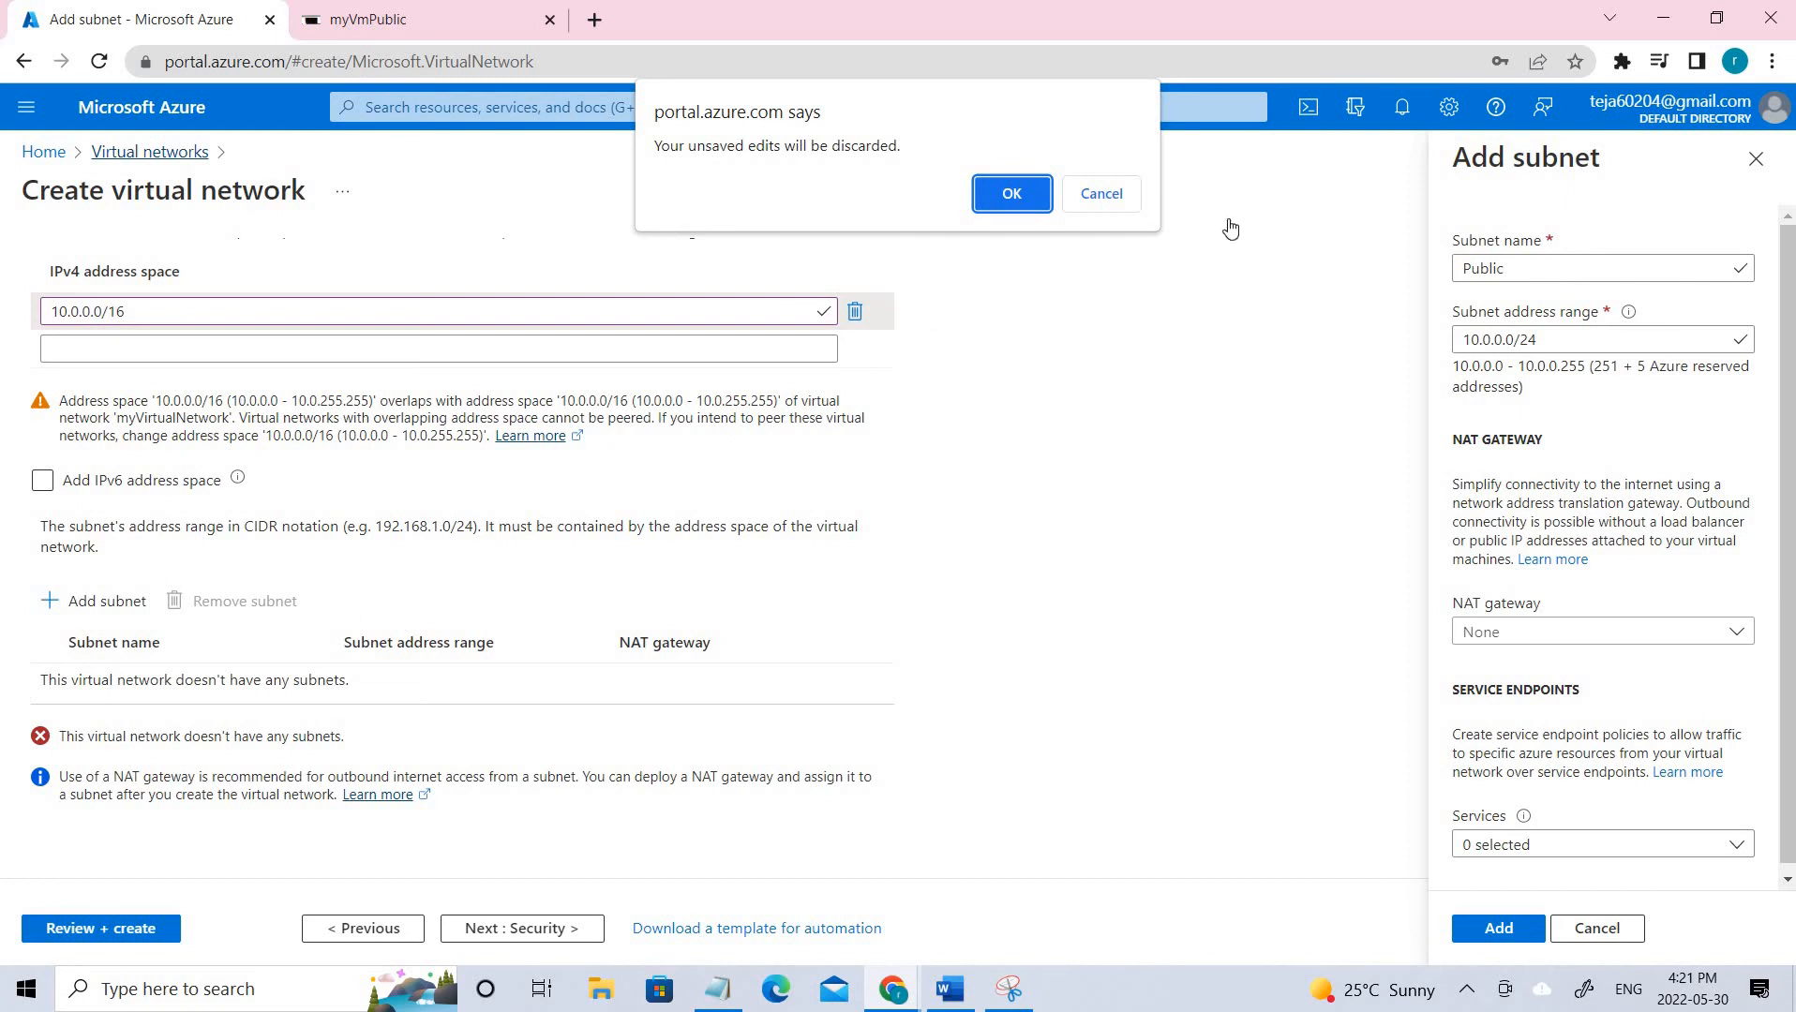
pyautogui.click(1093, 207)
pyautogui.click(127, 155)
pyautogui.click(977, 206)
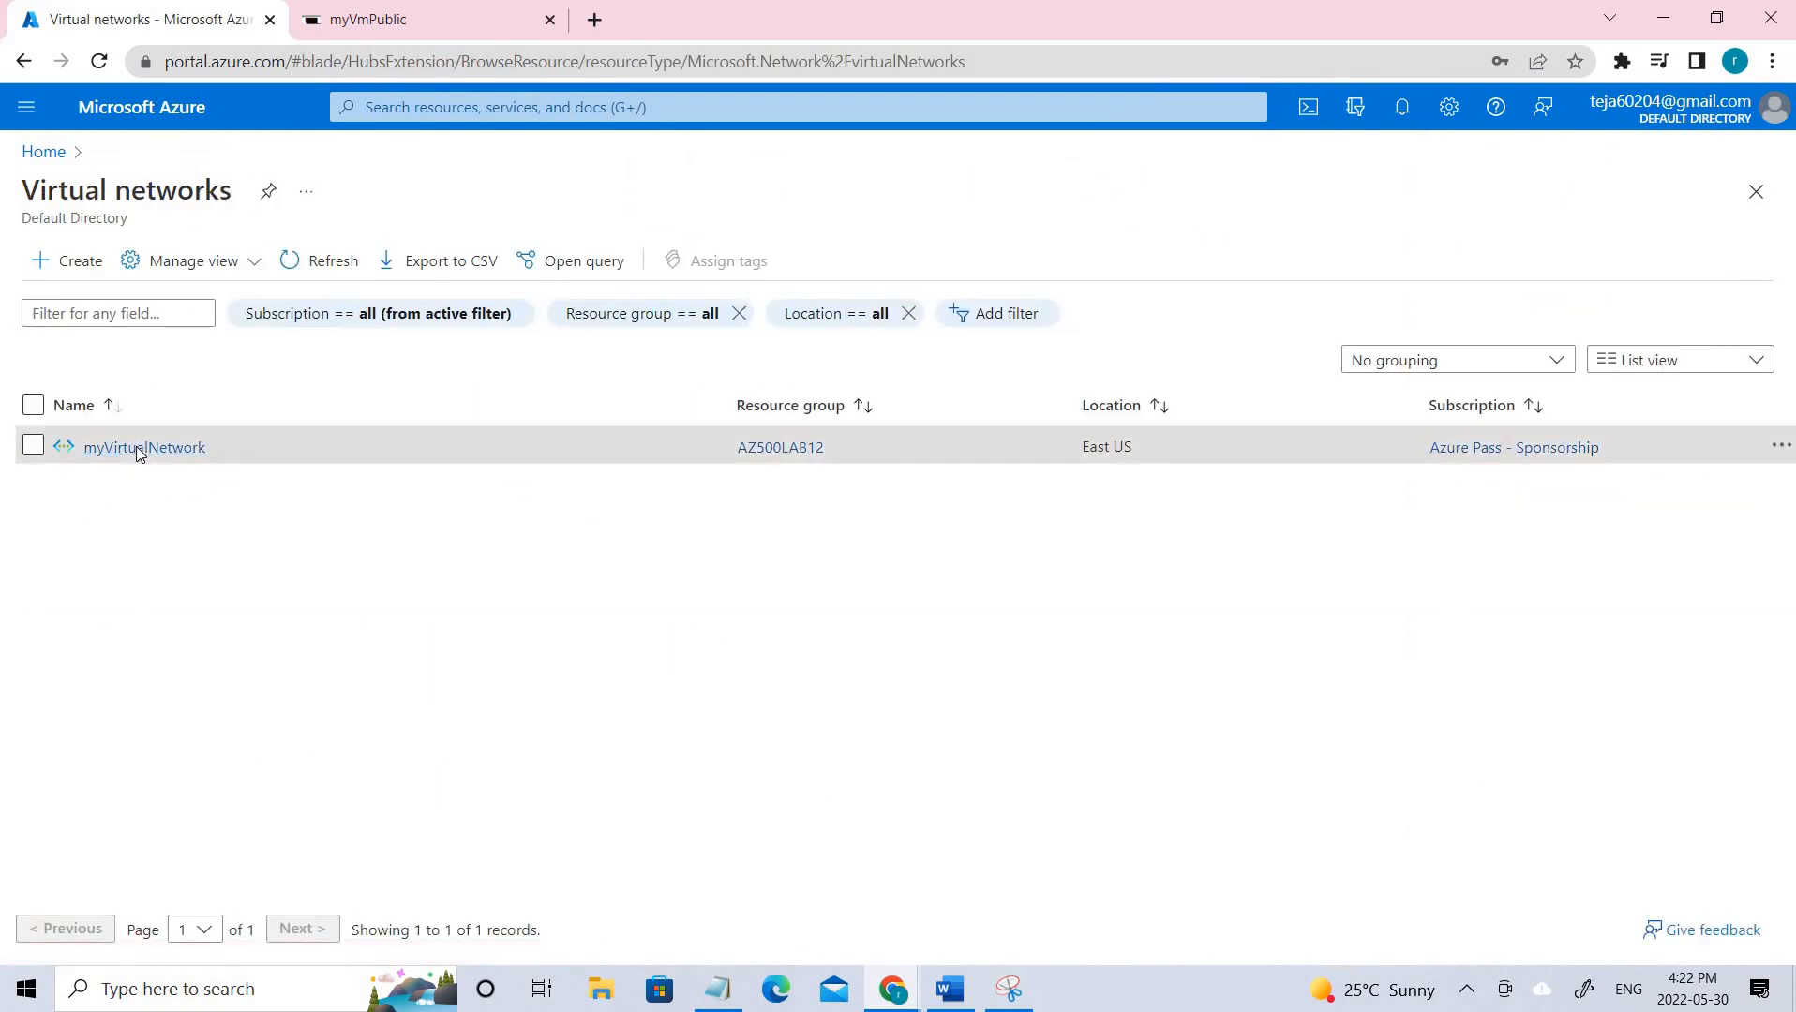
# In myVirtualNetwork, review the Public, Private and AzureBastionSubnet subnets and open Private's settings.
pyautogui.click(136, 446)
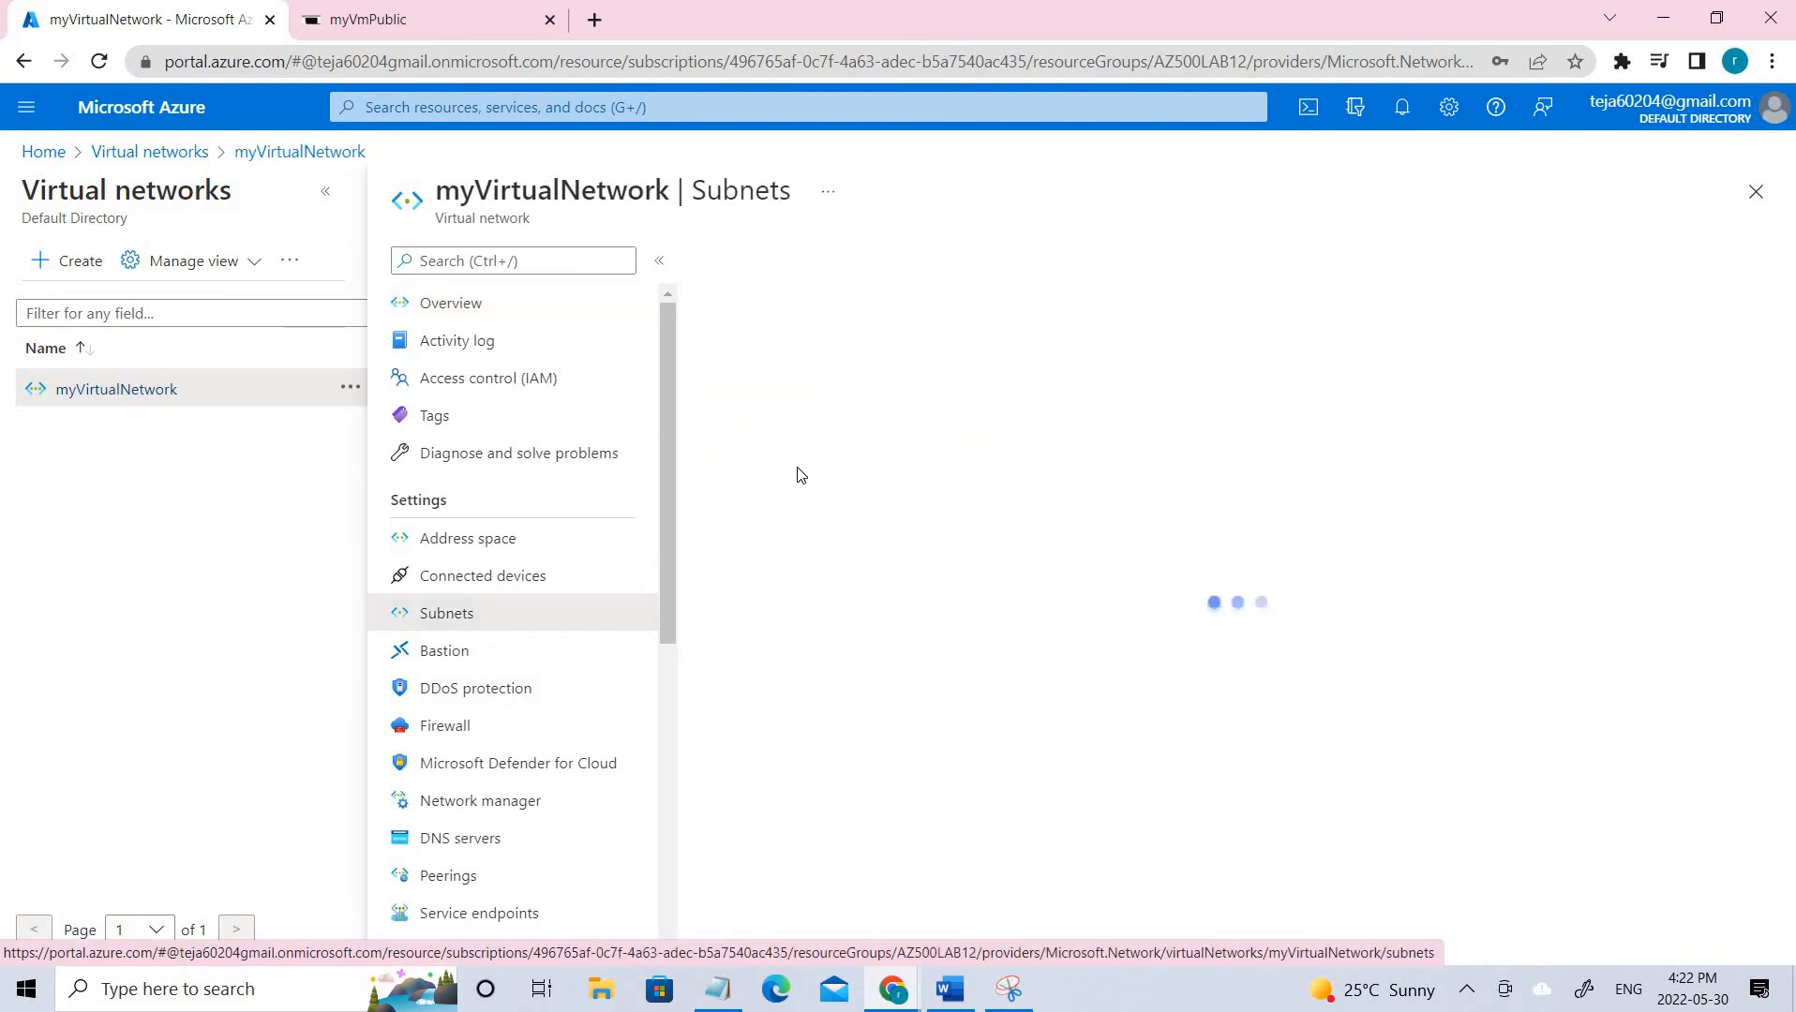
pyautogui.moveTo(681, 489)
pyautogui.mouseDown()
pyautogui.moveTo(752, 489)
pyautogui.moveTo(712, 483)
pyautogui.mouseUp()
pyautogui.moveTo(766, 423); pyautogui.dragTo(684, 420)
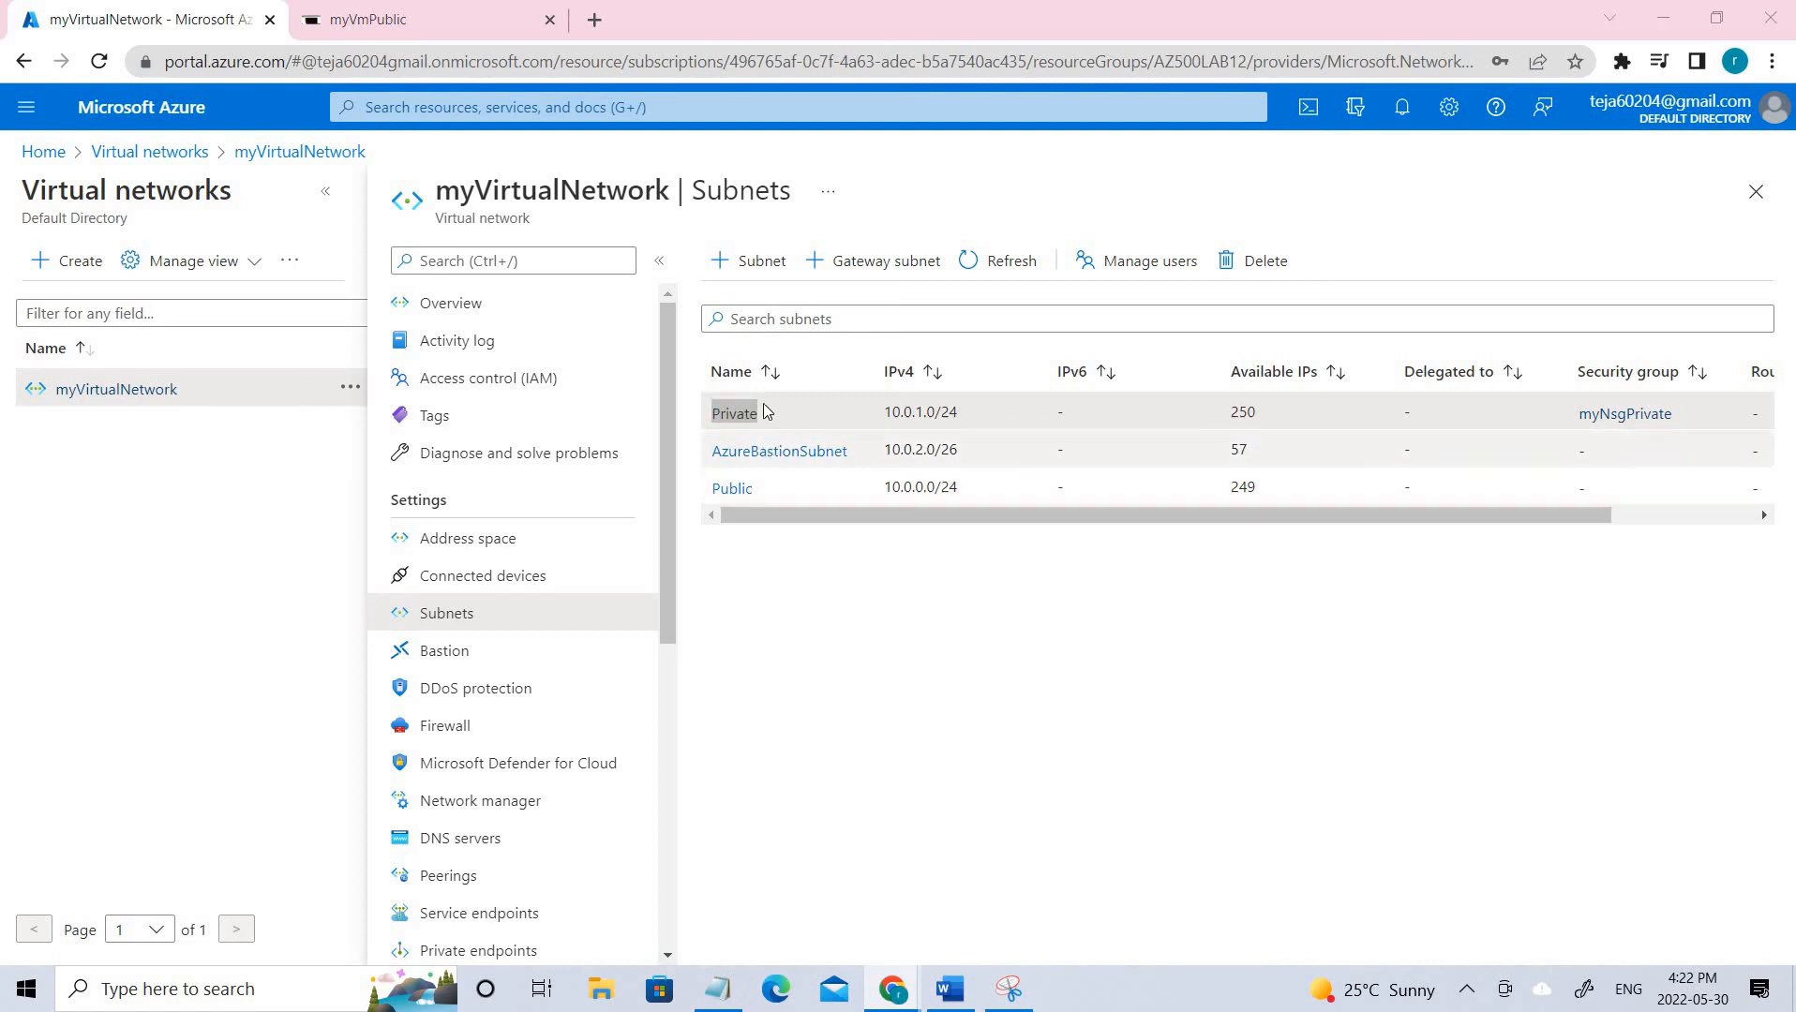
pyautogui.moveTo(708, 457); pyautogui.dragTo(879, 456)
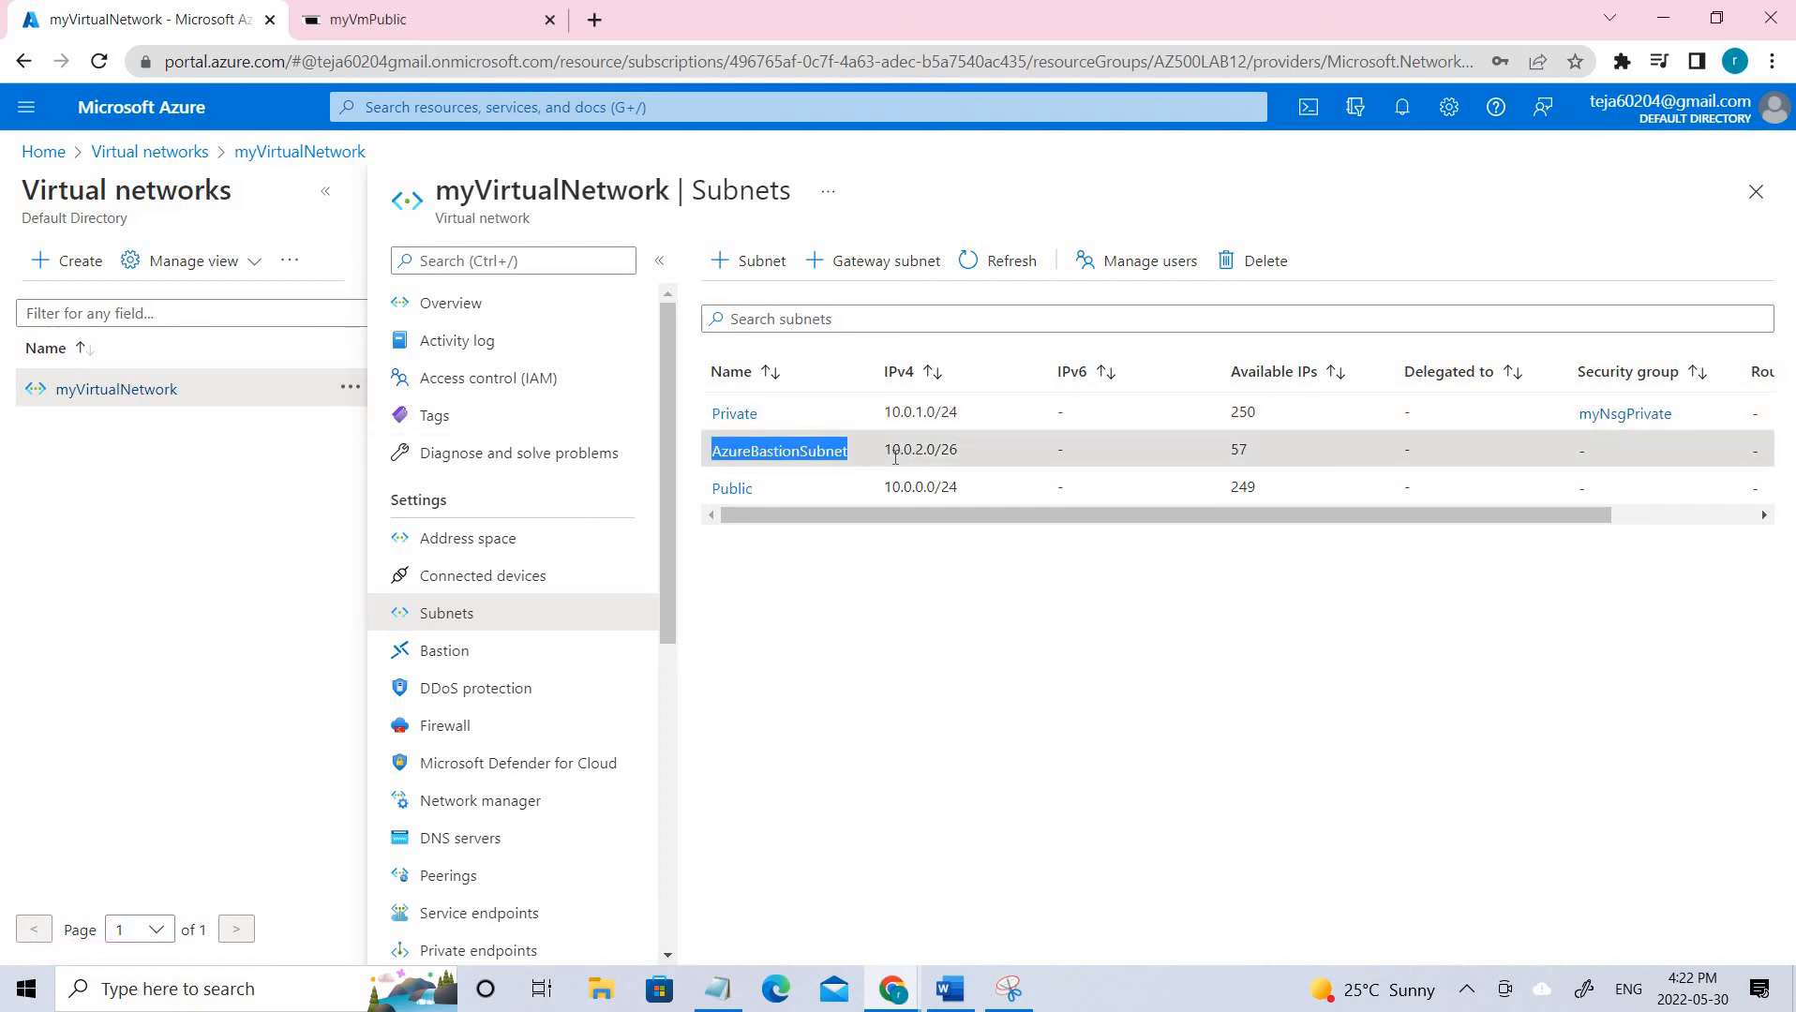
pyautogui.moveTo(684, 454); pyautogui.dragTo(851, 456)
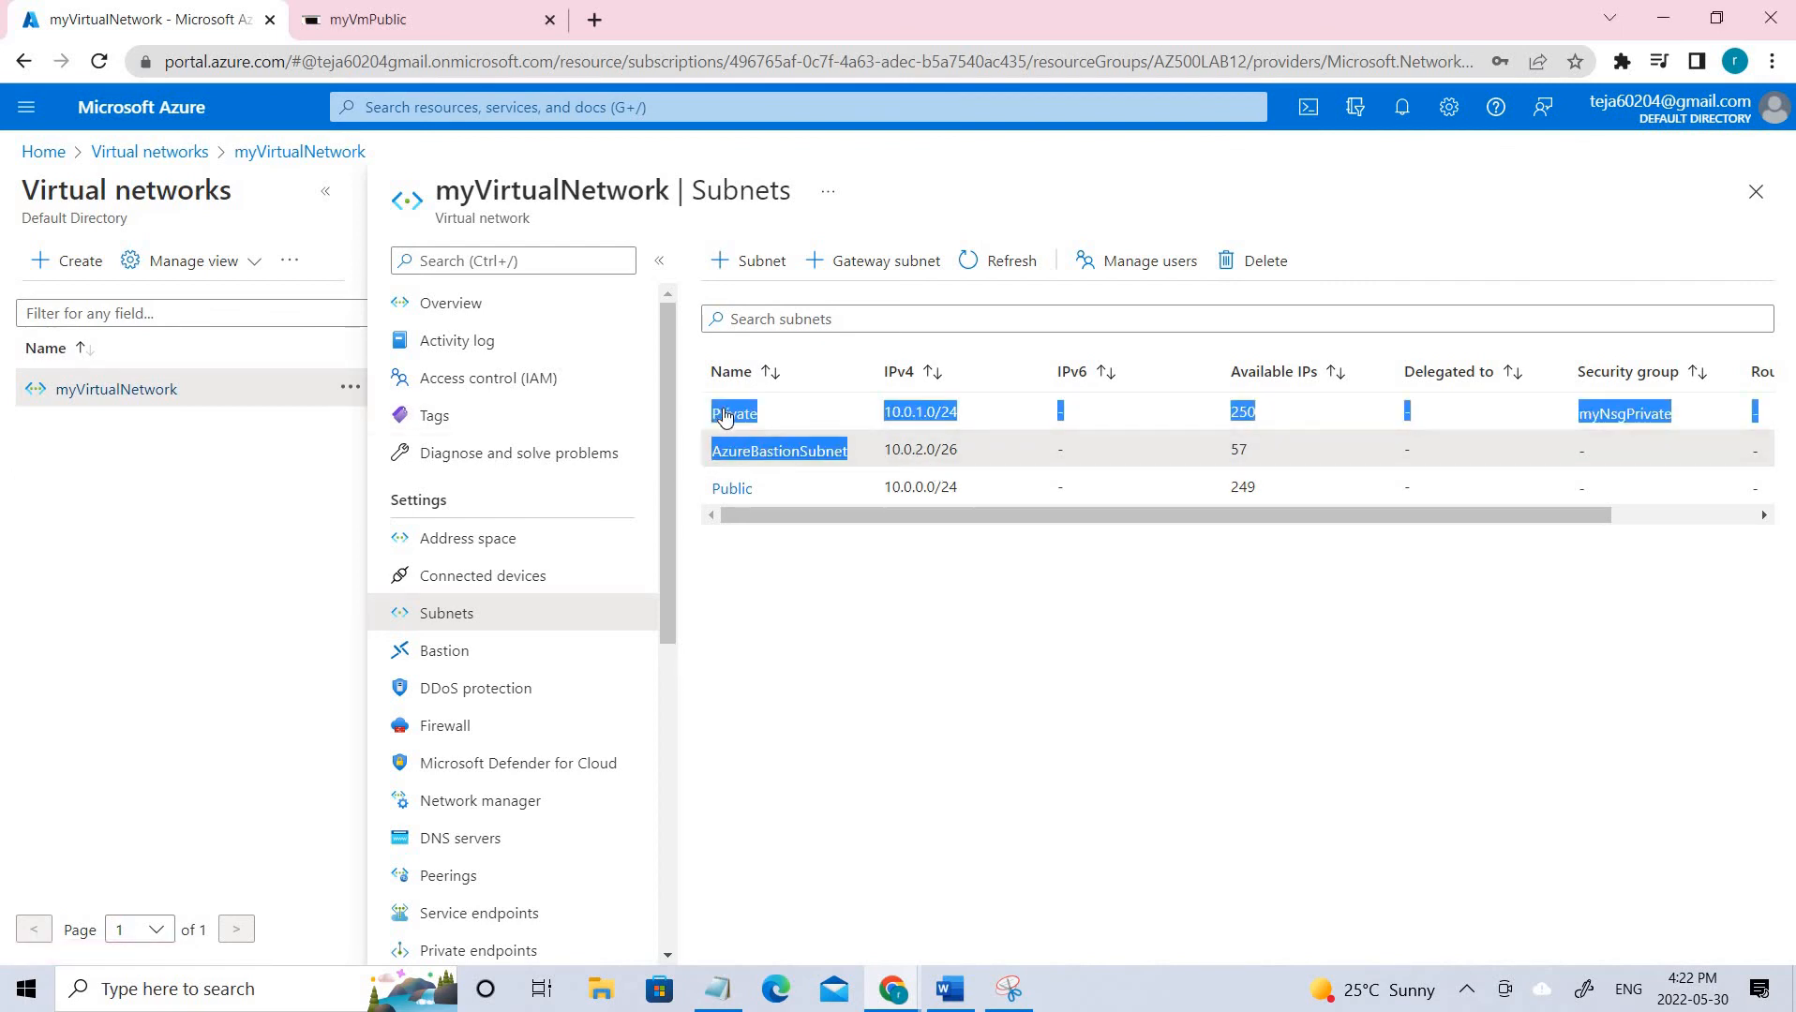
pyautogui.click(729, 420)
pyautogui.click(732, 415)
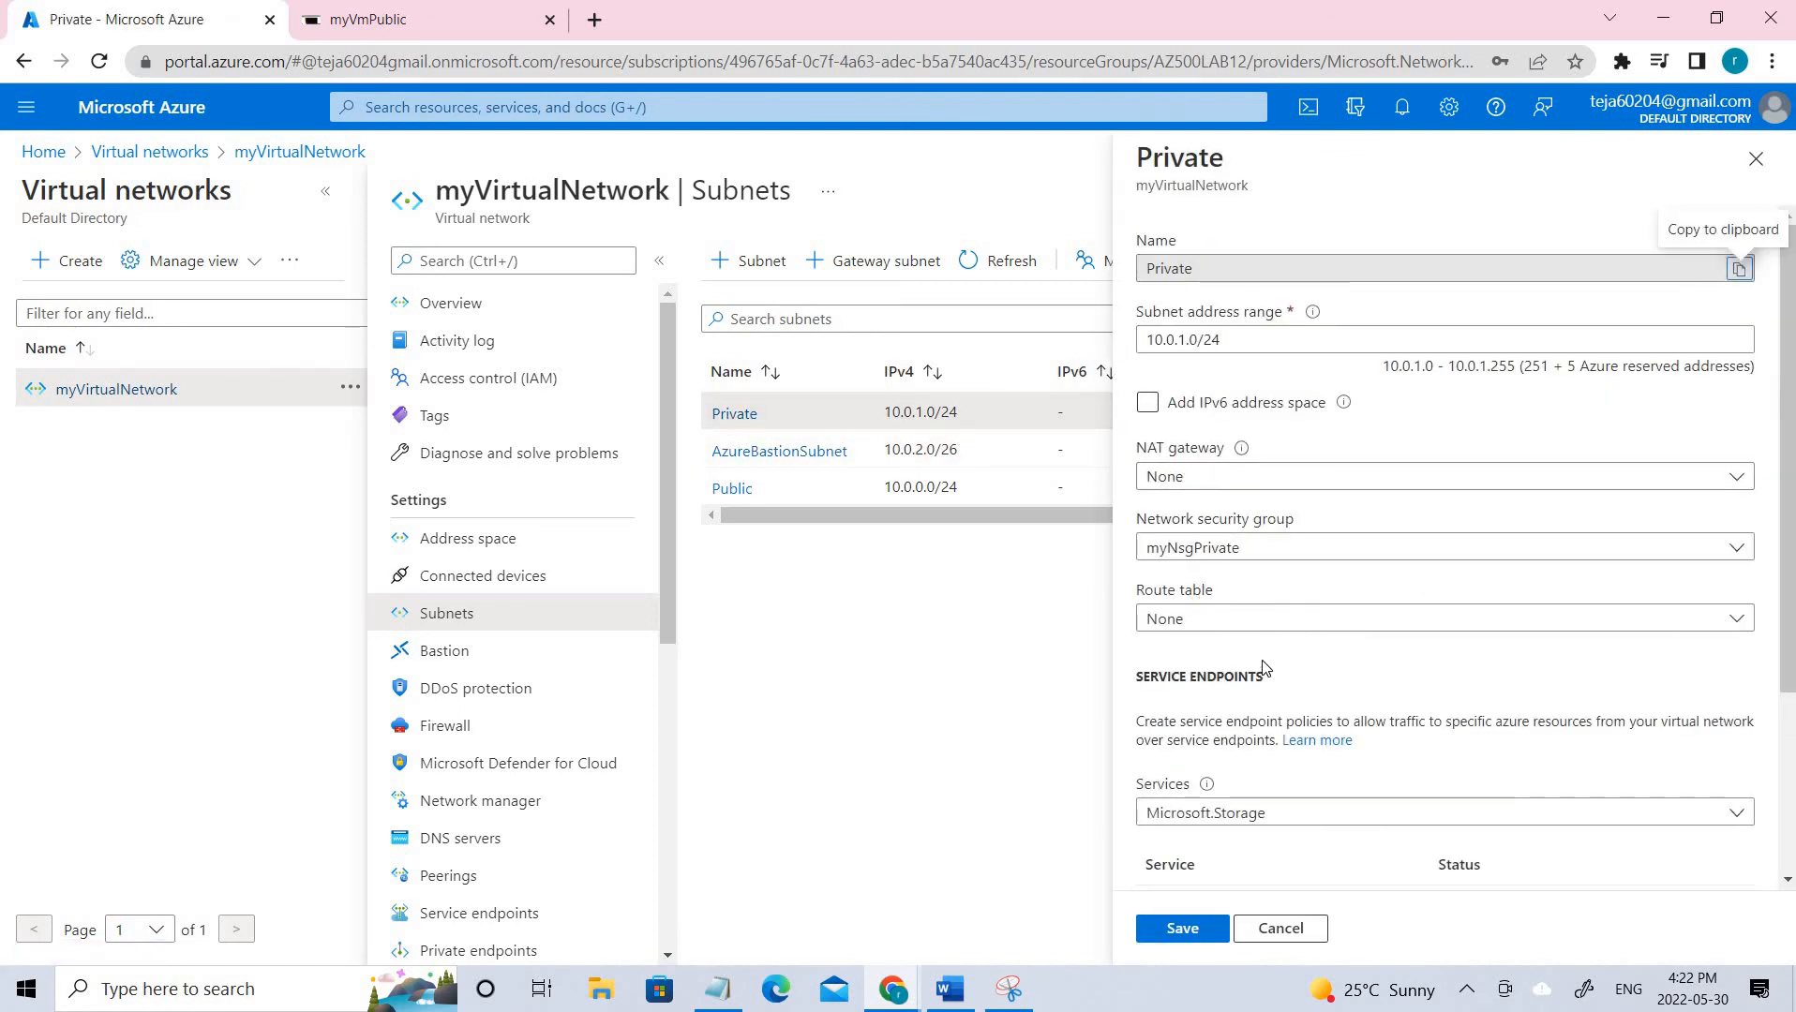
# Confirm the Private subnet keeps myNsgPrivate and the Microsoft.Storage service endpoint.
pyautogui.scroll(-2, 1267, 646)
pyautogui.scroll(2, 1275, 591)
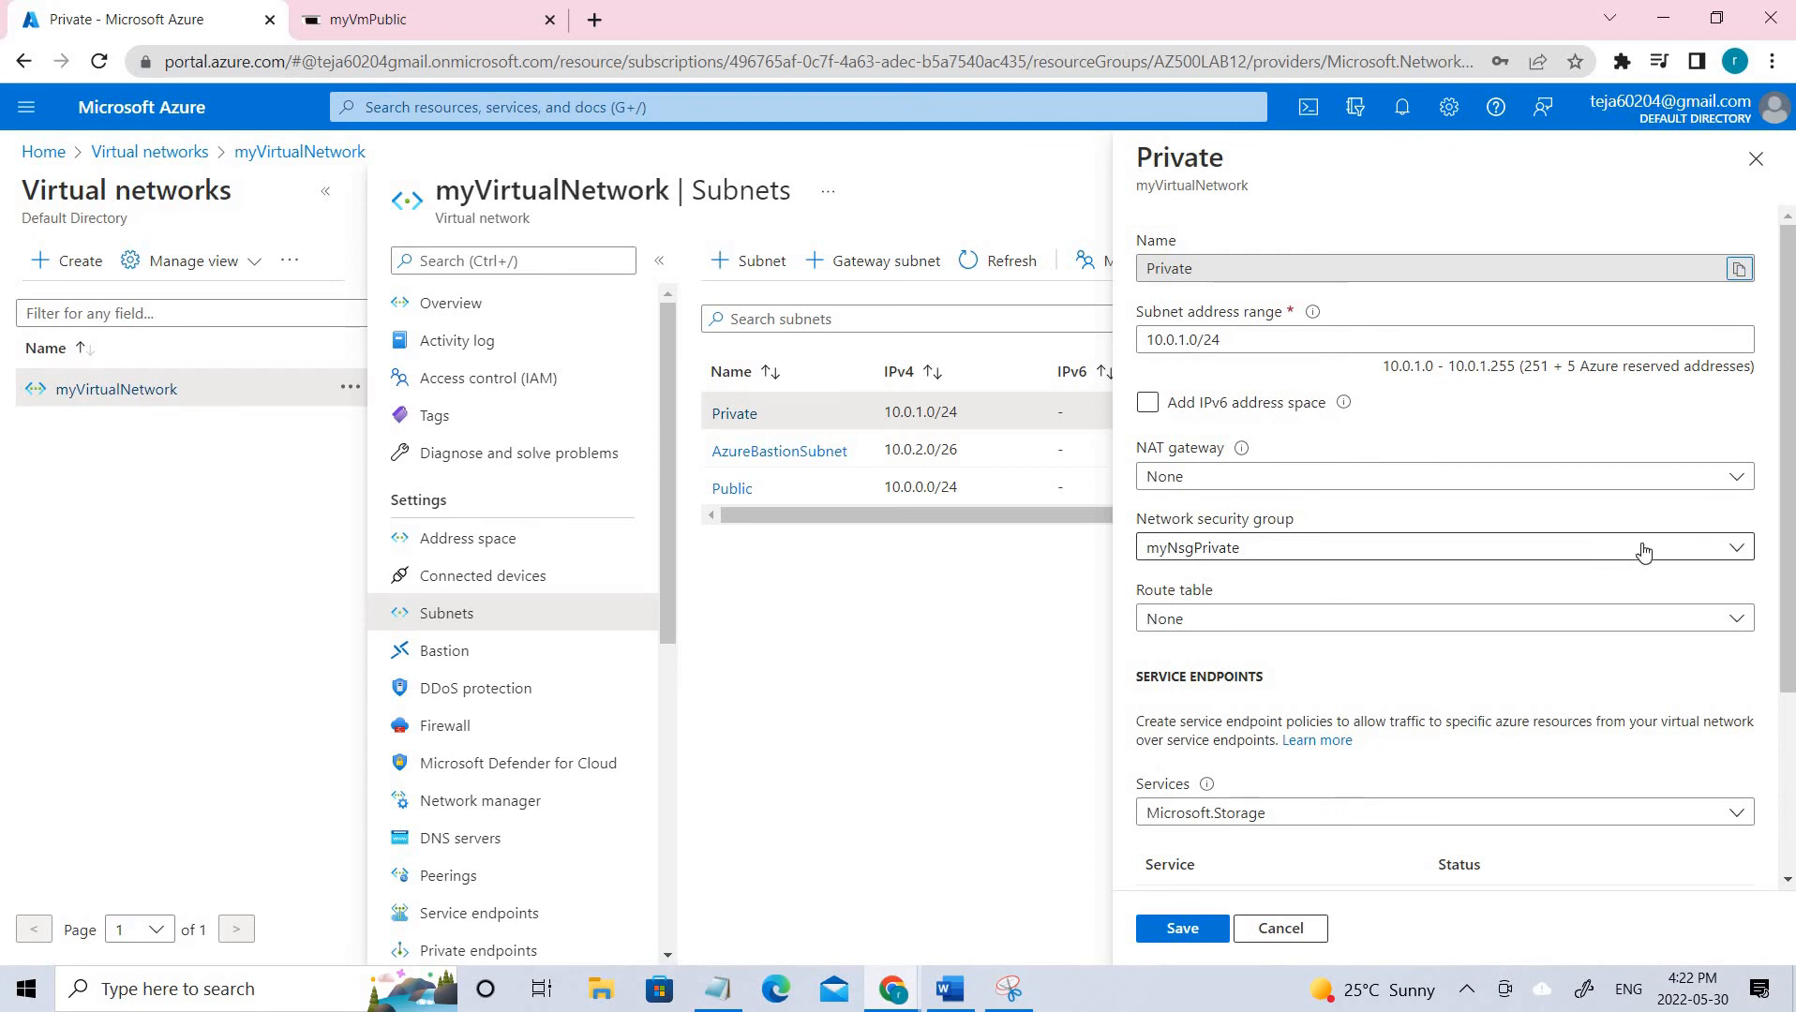
pyautogui.click(1295, 559)
pyautogui.click(1295, 560)
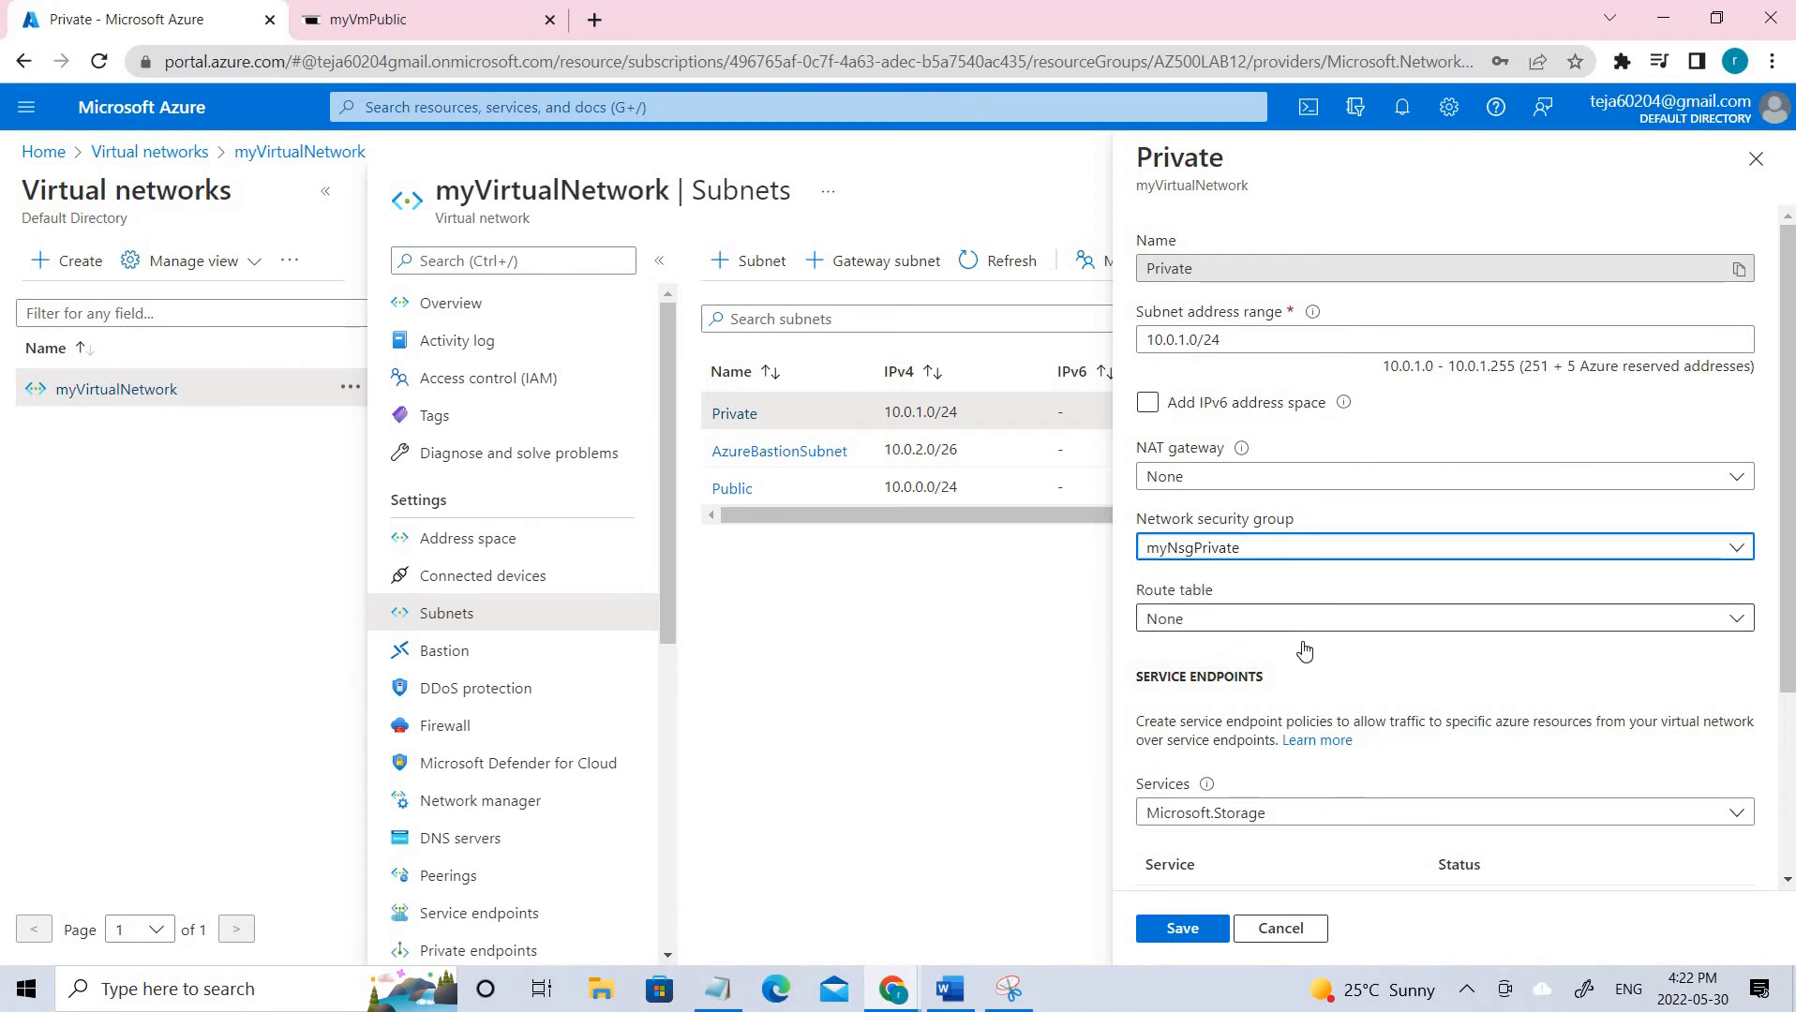
pyautogui.scroll(-3, 1290, 652)
pyautogui.scroll(-1, 1300, 685)
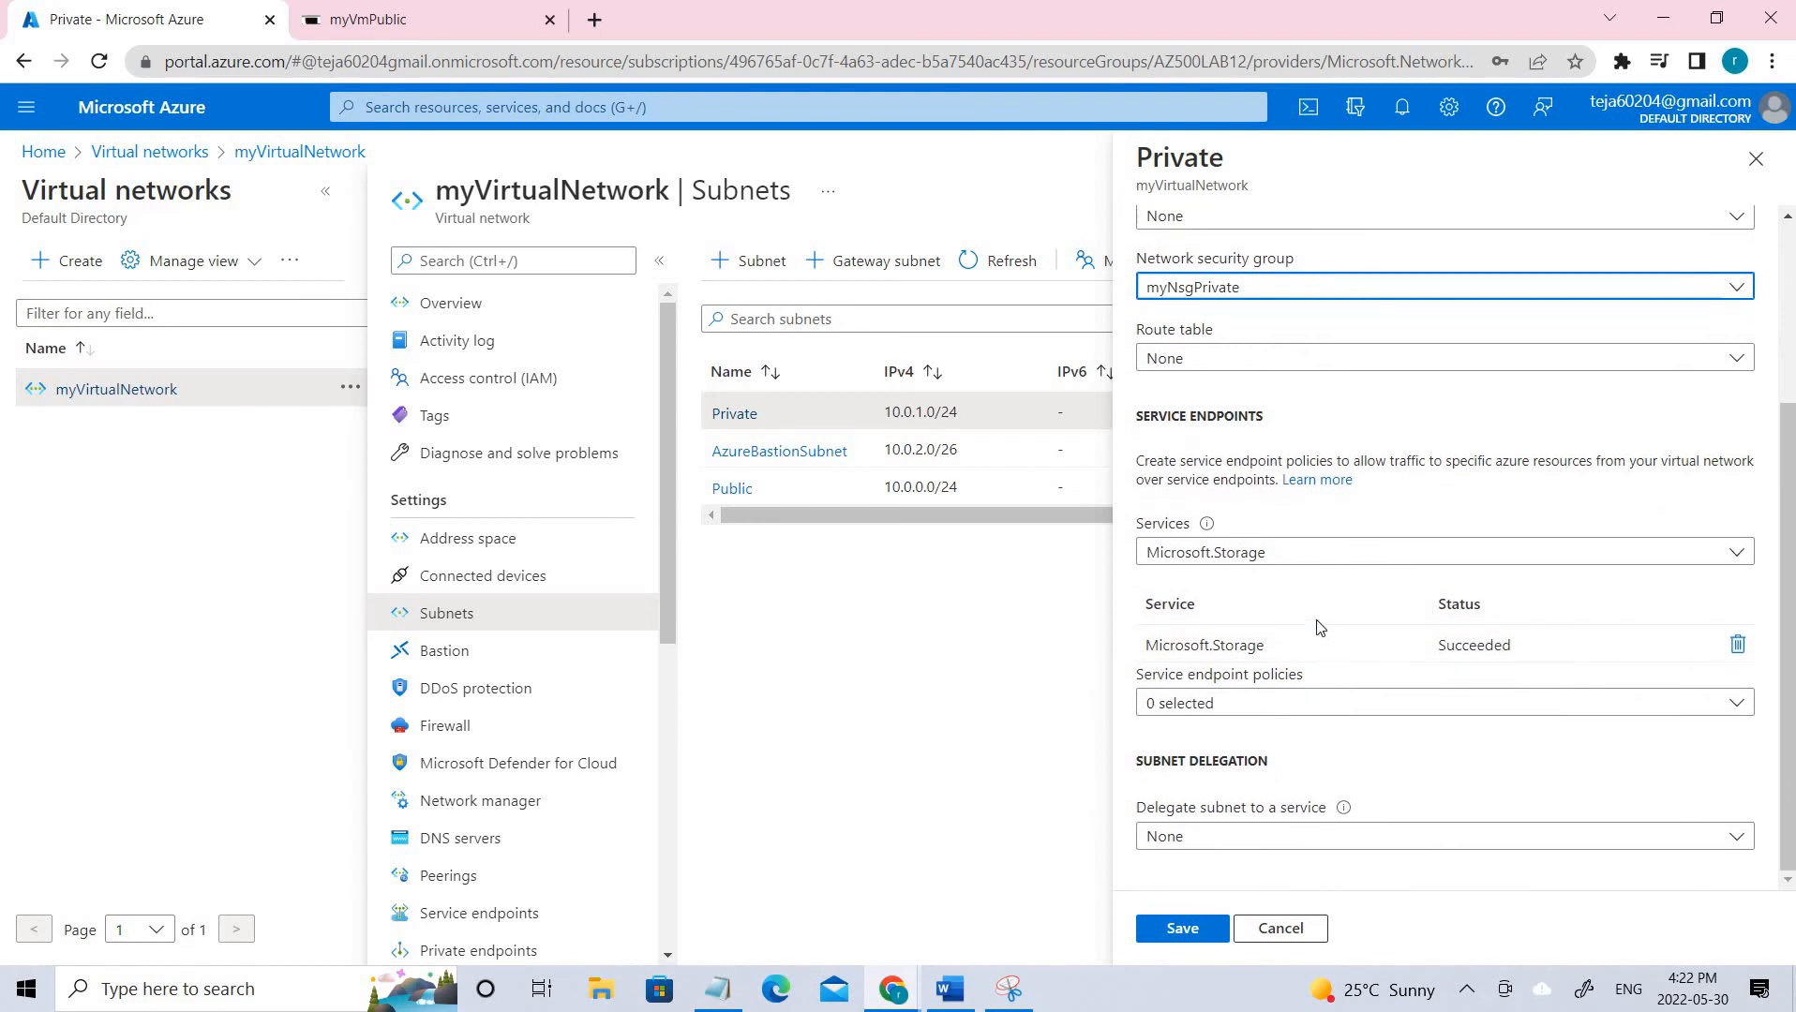
pyautogui.click(1268, 560)
pyautogui.click(1268, 560)
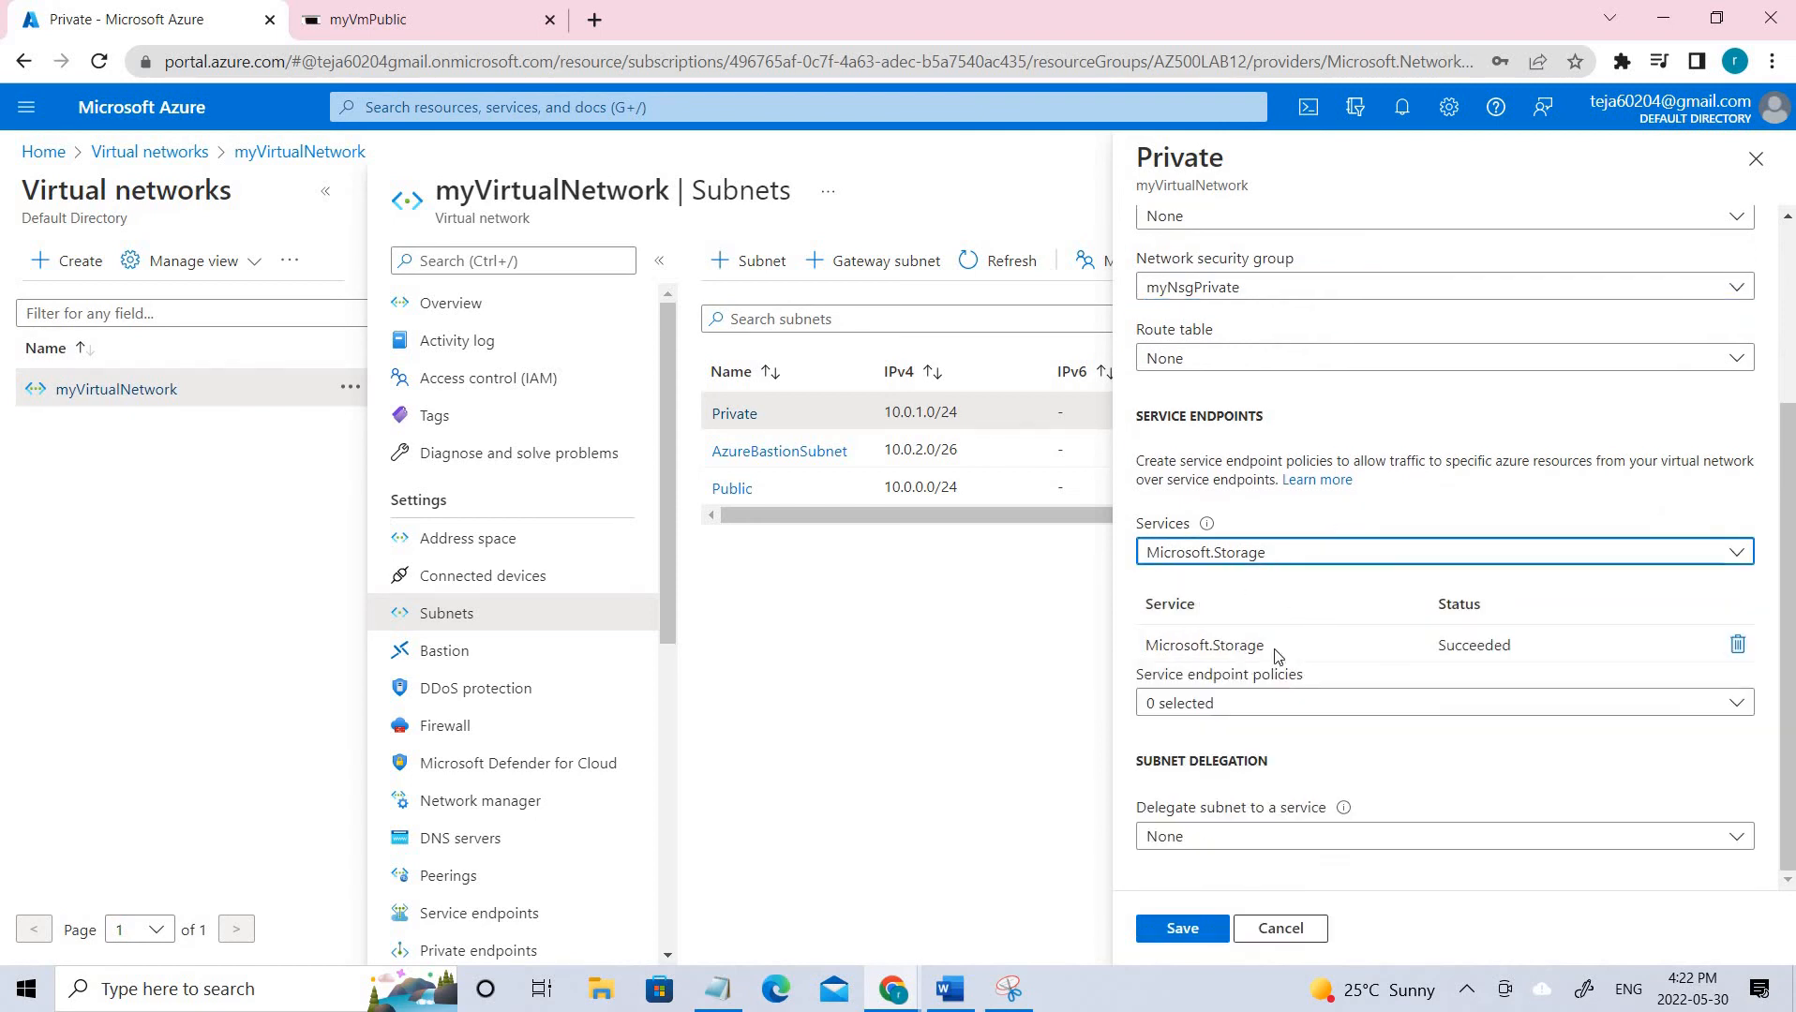
# Circle the Microsoft.Storage endpoint on the diagram, then close the Private subnet panel without changes.
pyautogui.click(1007, 990)
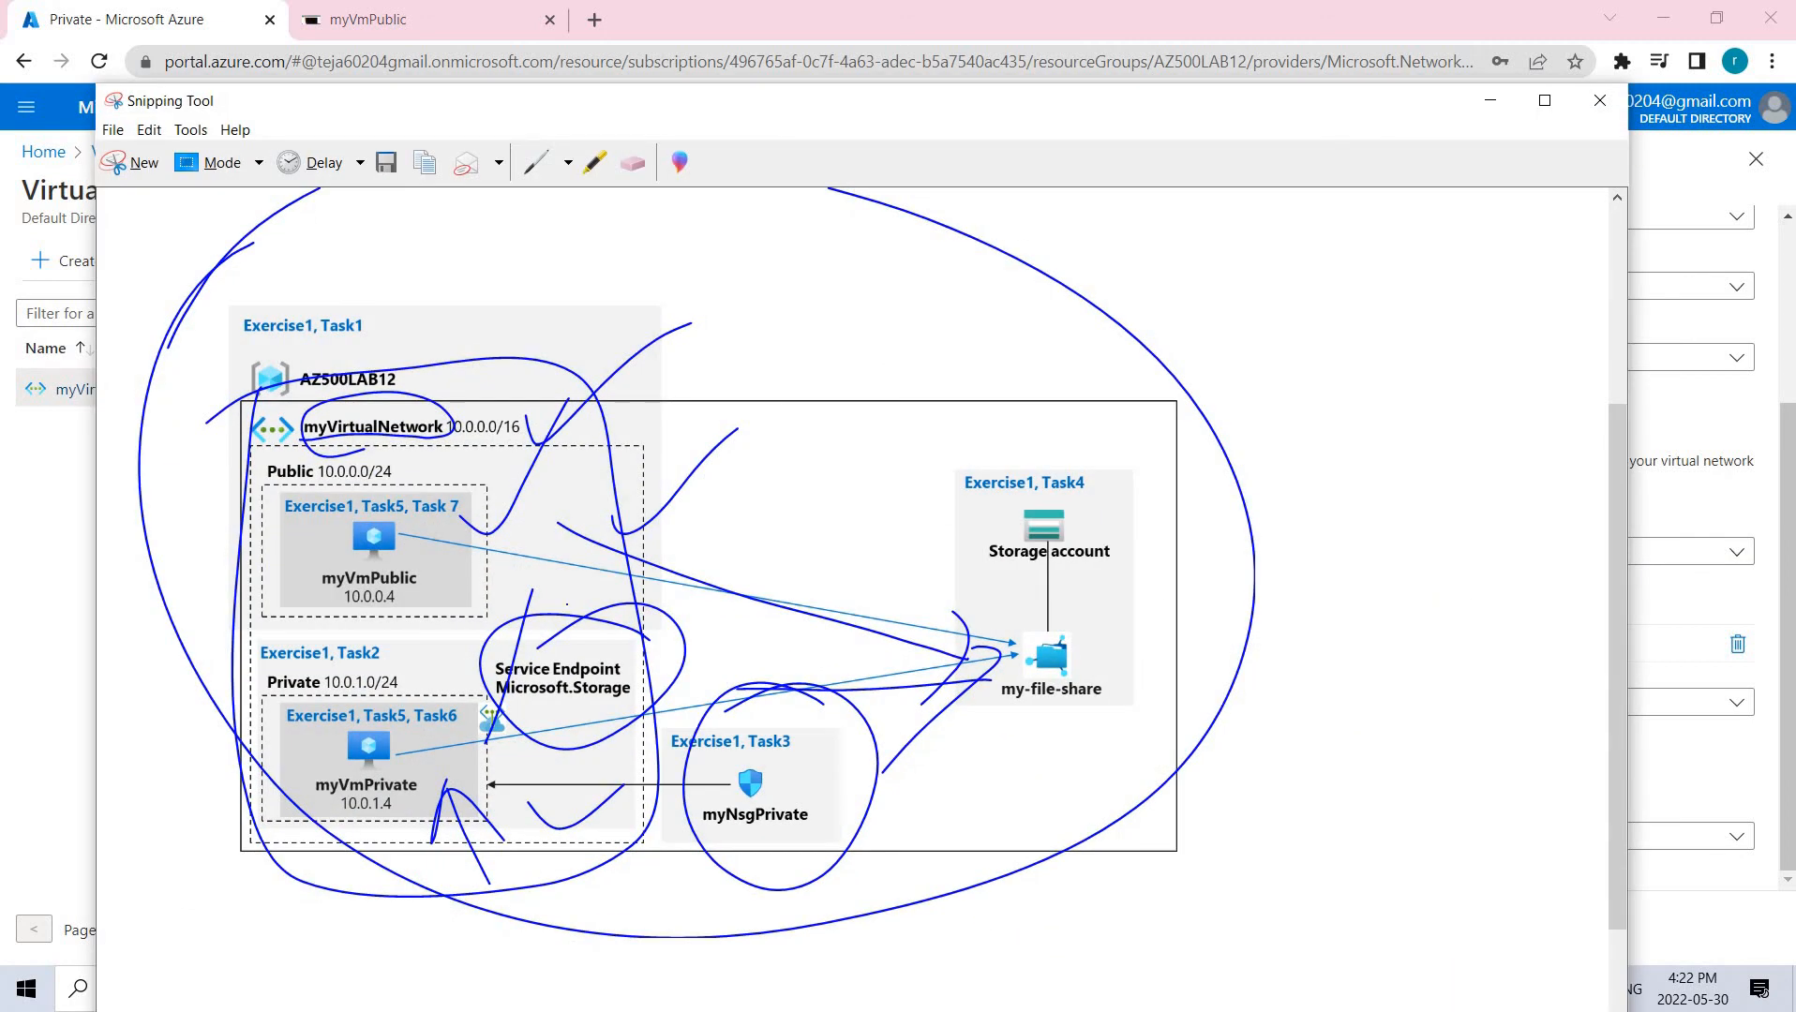
pyautogui.moveTo(567, 605); pyautogui.dragTo(519, 619)
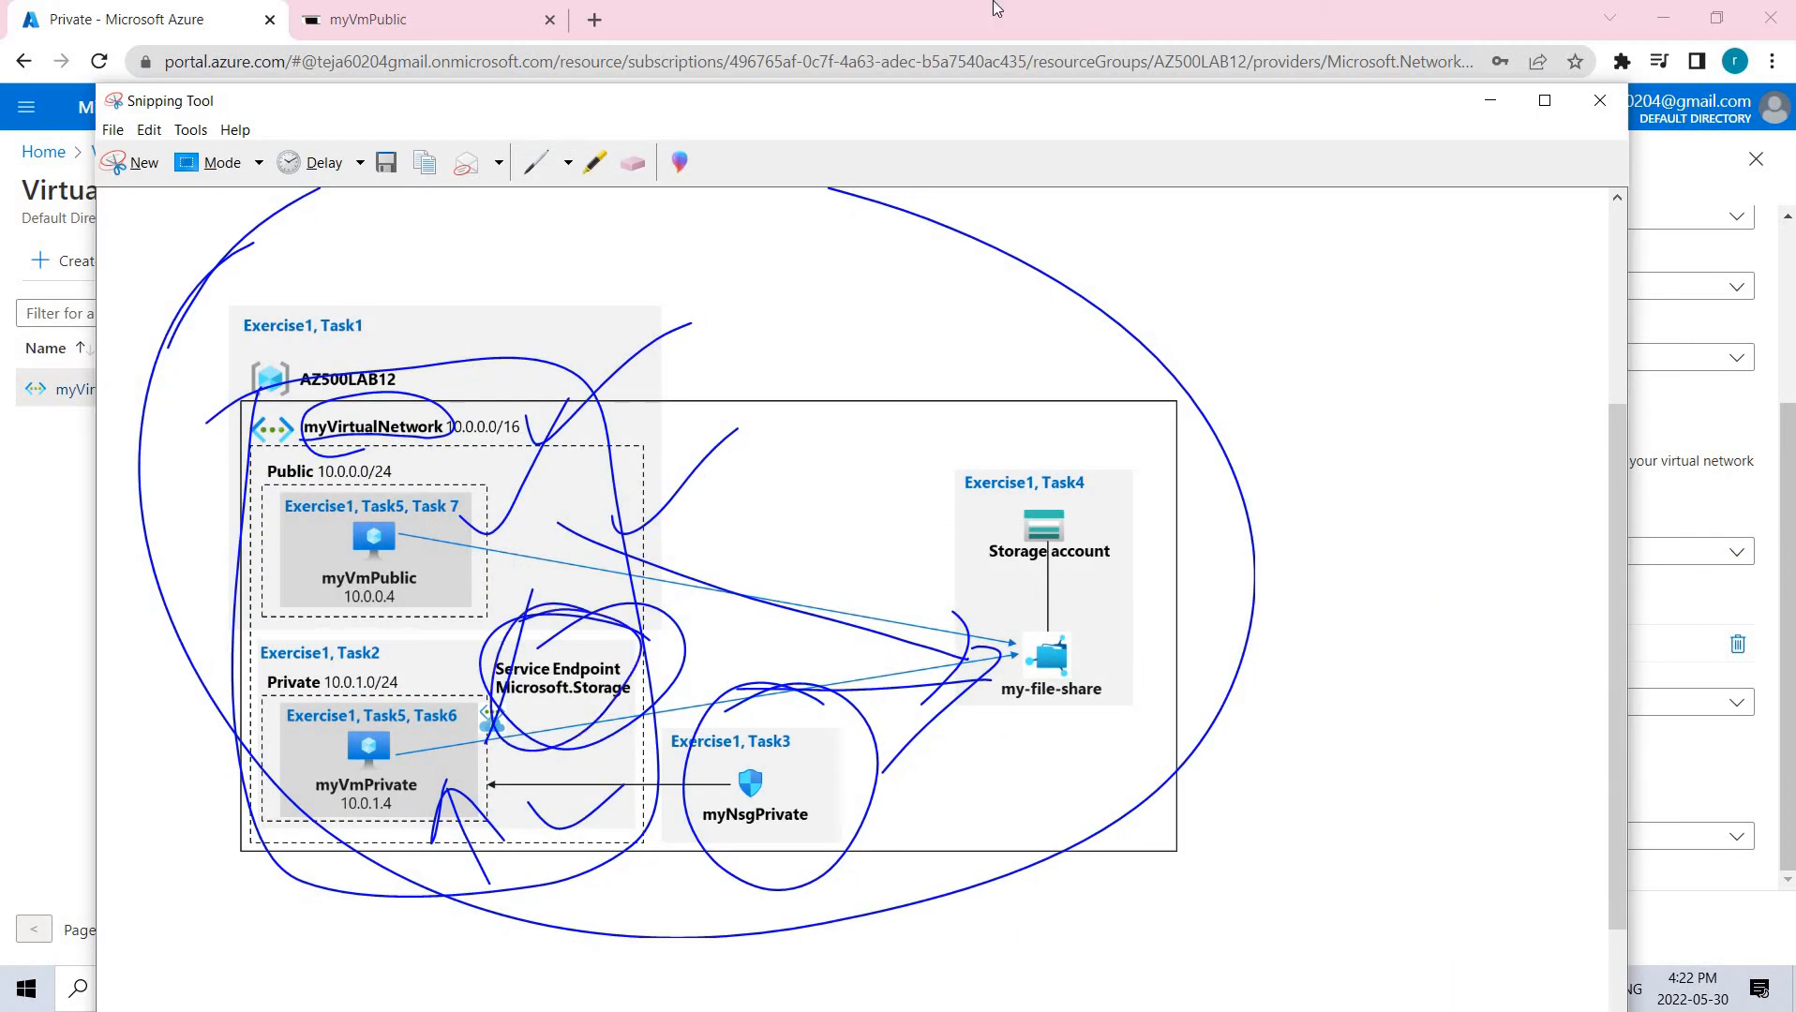
pyautogui.click(1491, 100)
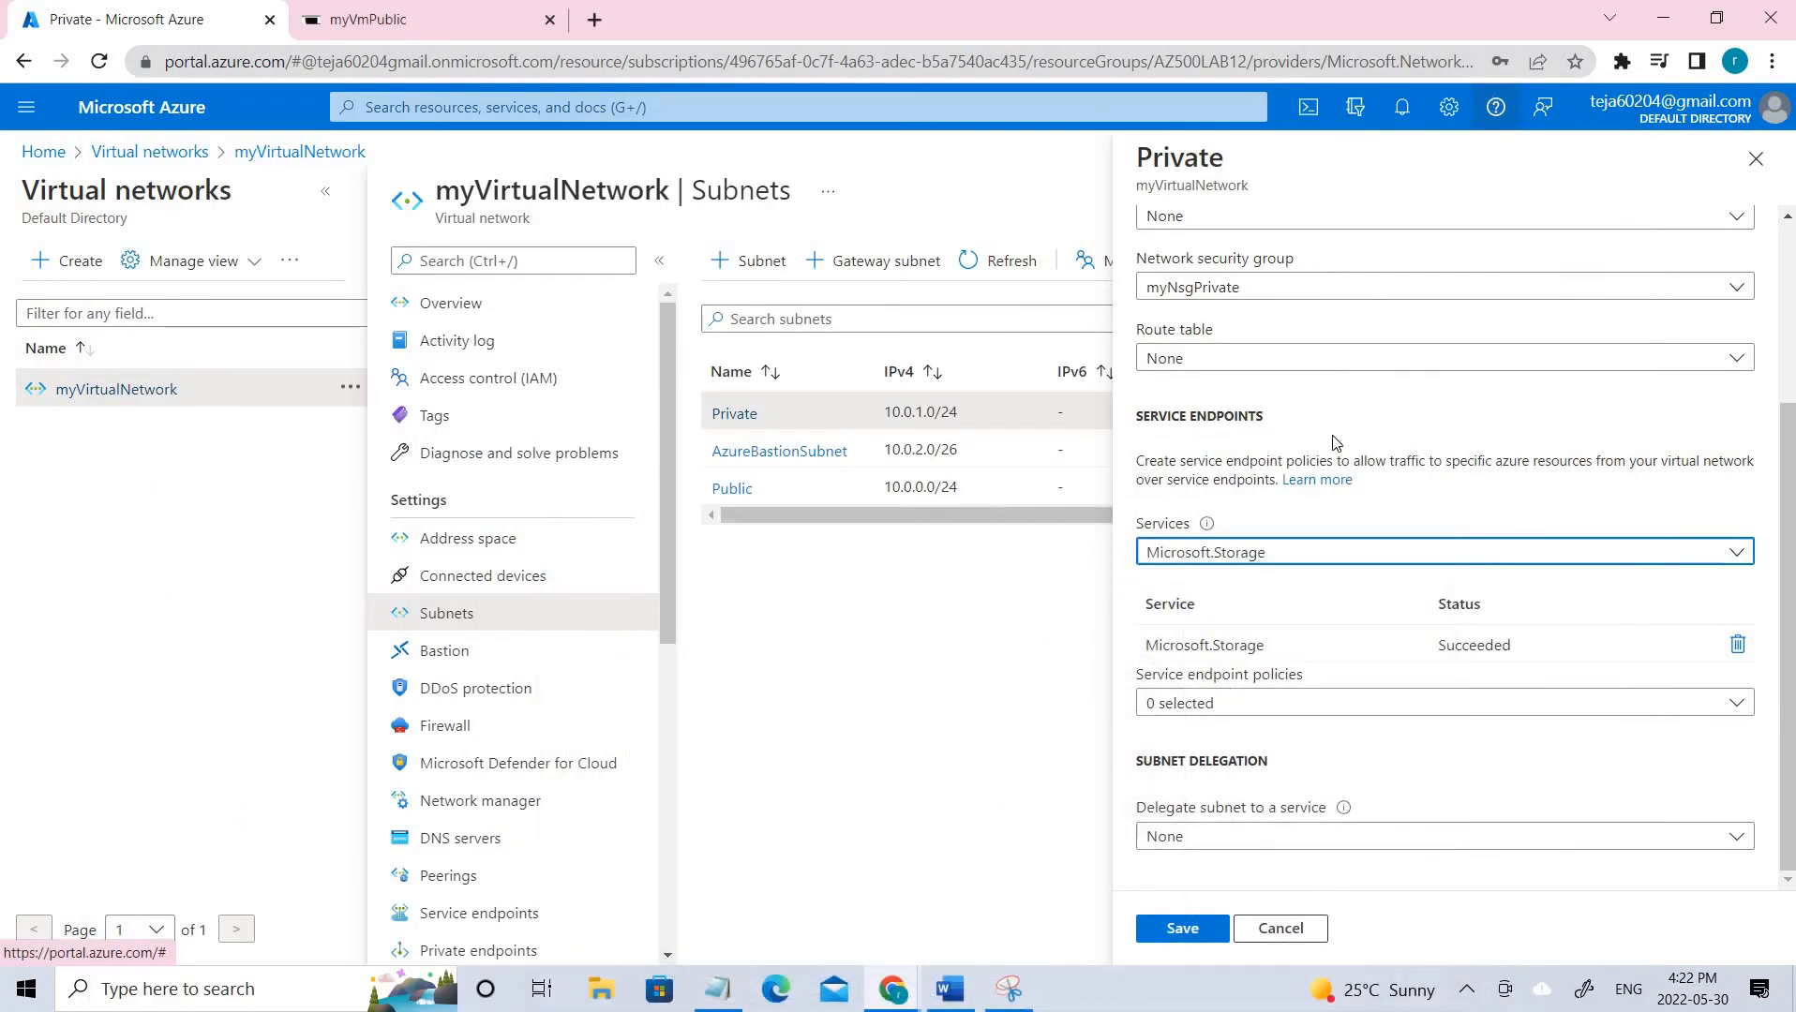
pyautogui.click(1756, 159)
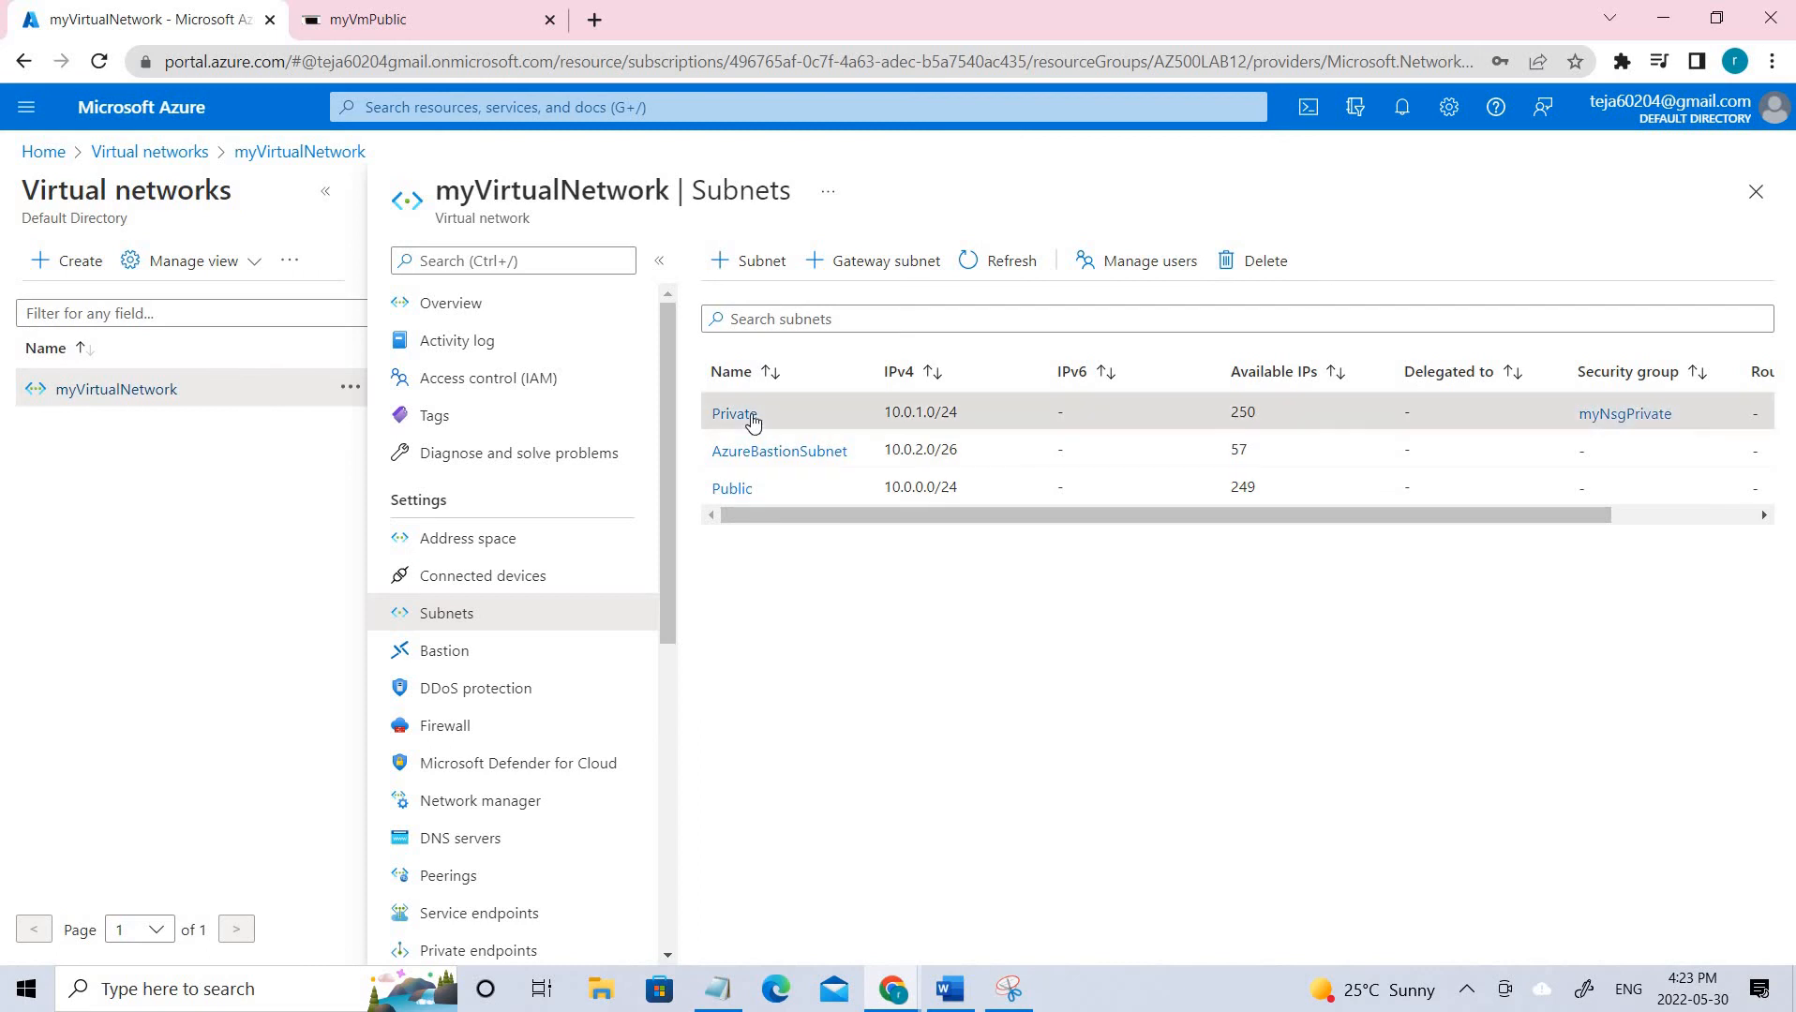
pyautogui.click(737, 413)
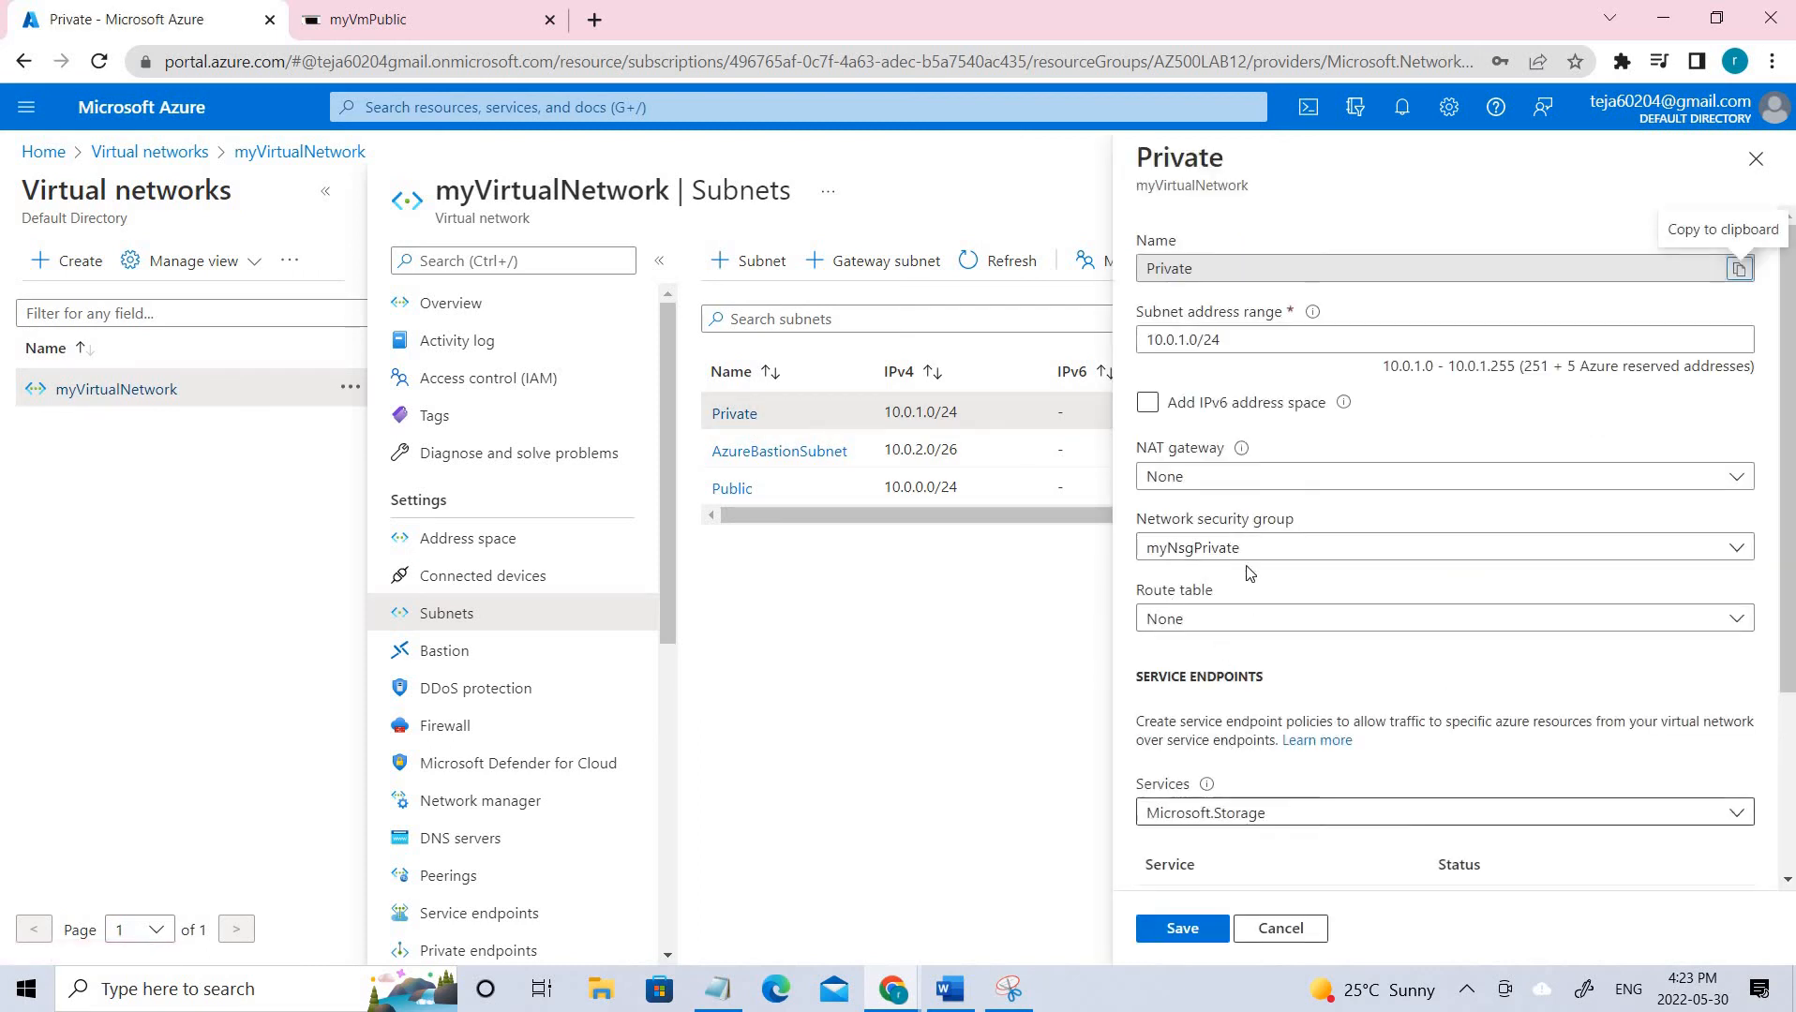
pyautogui.click(1756, 158)
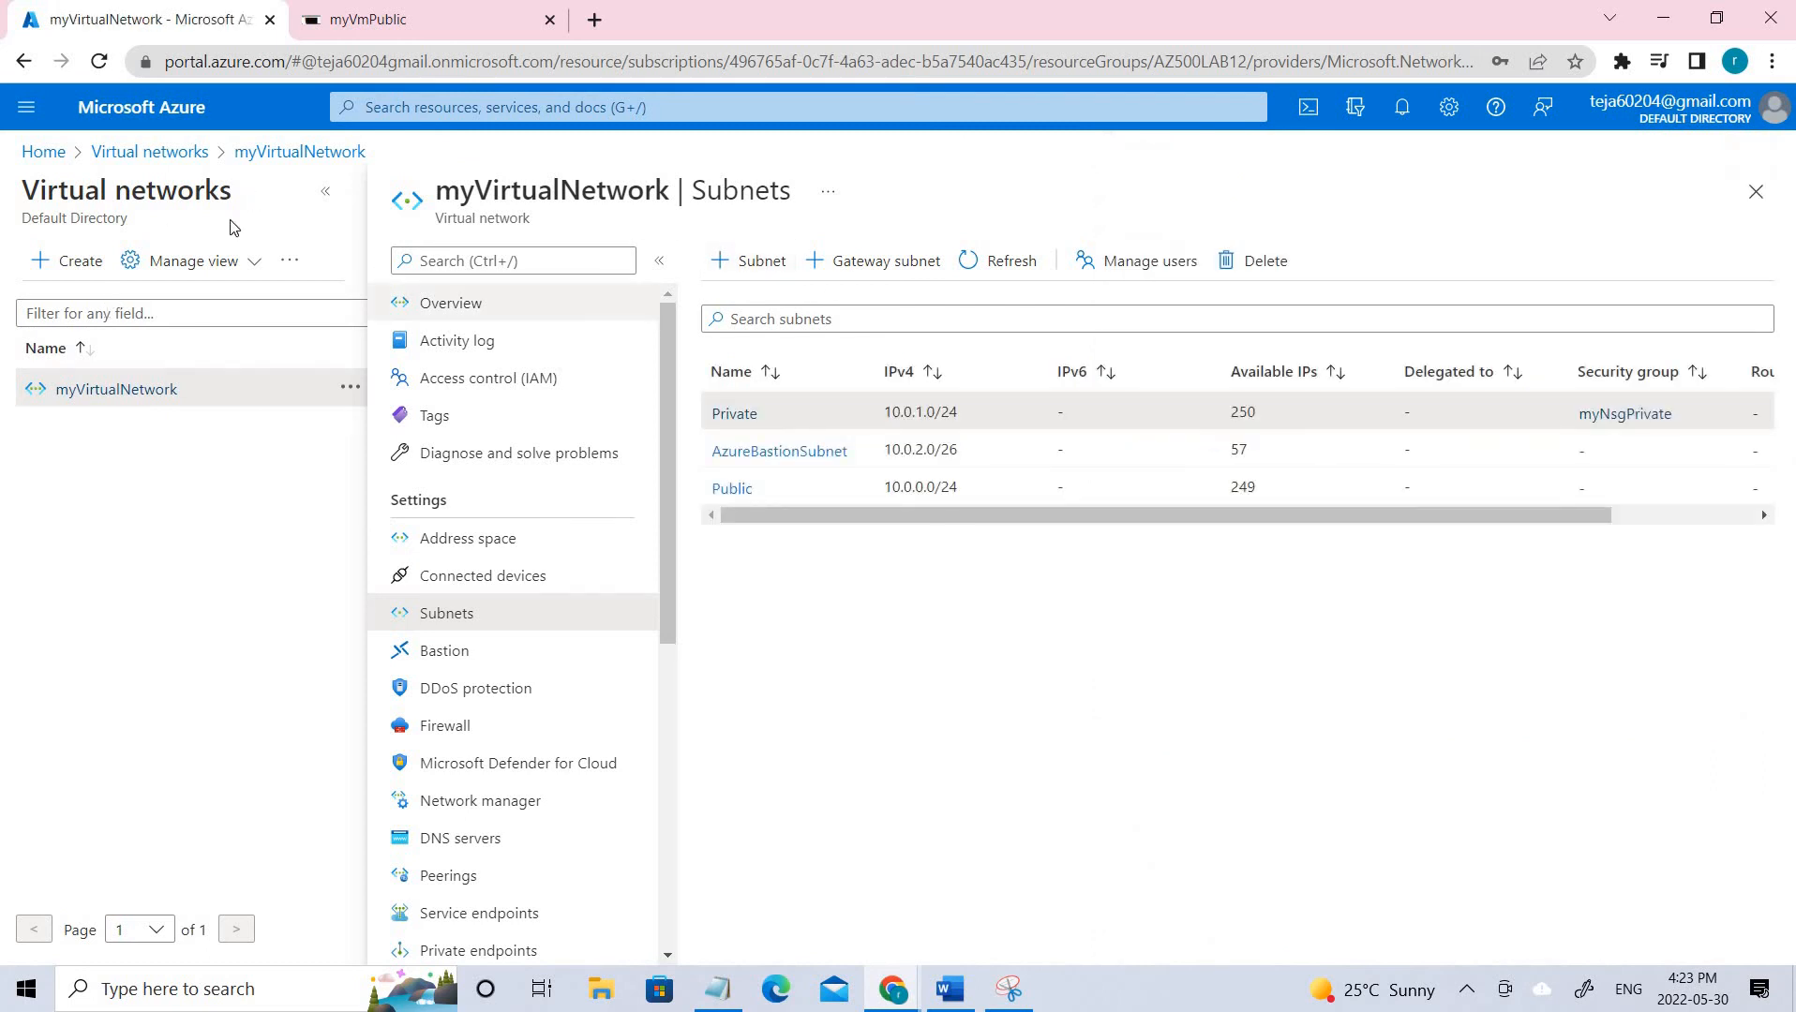
# Search 'network' to reach Network security groups, note myNsgPrivate, and start a new security group.
pyautogui.click(140, 152)
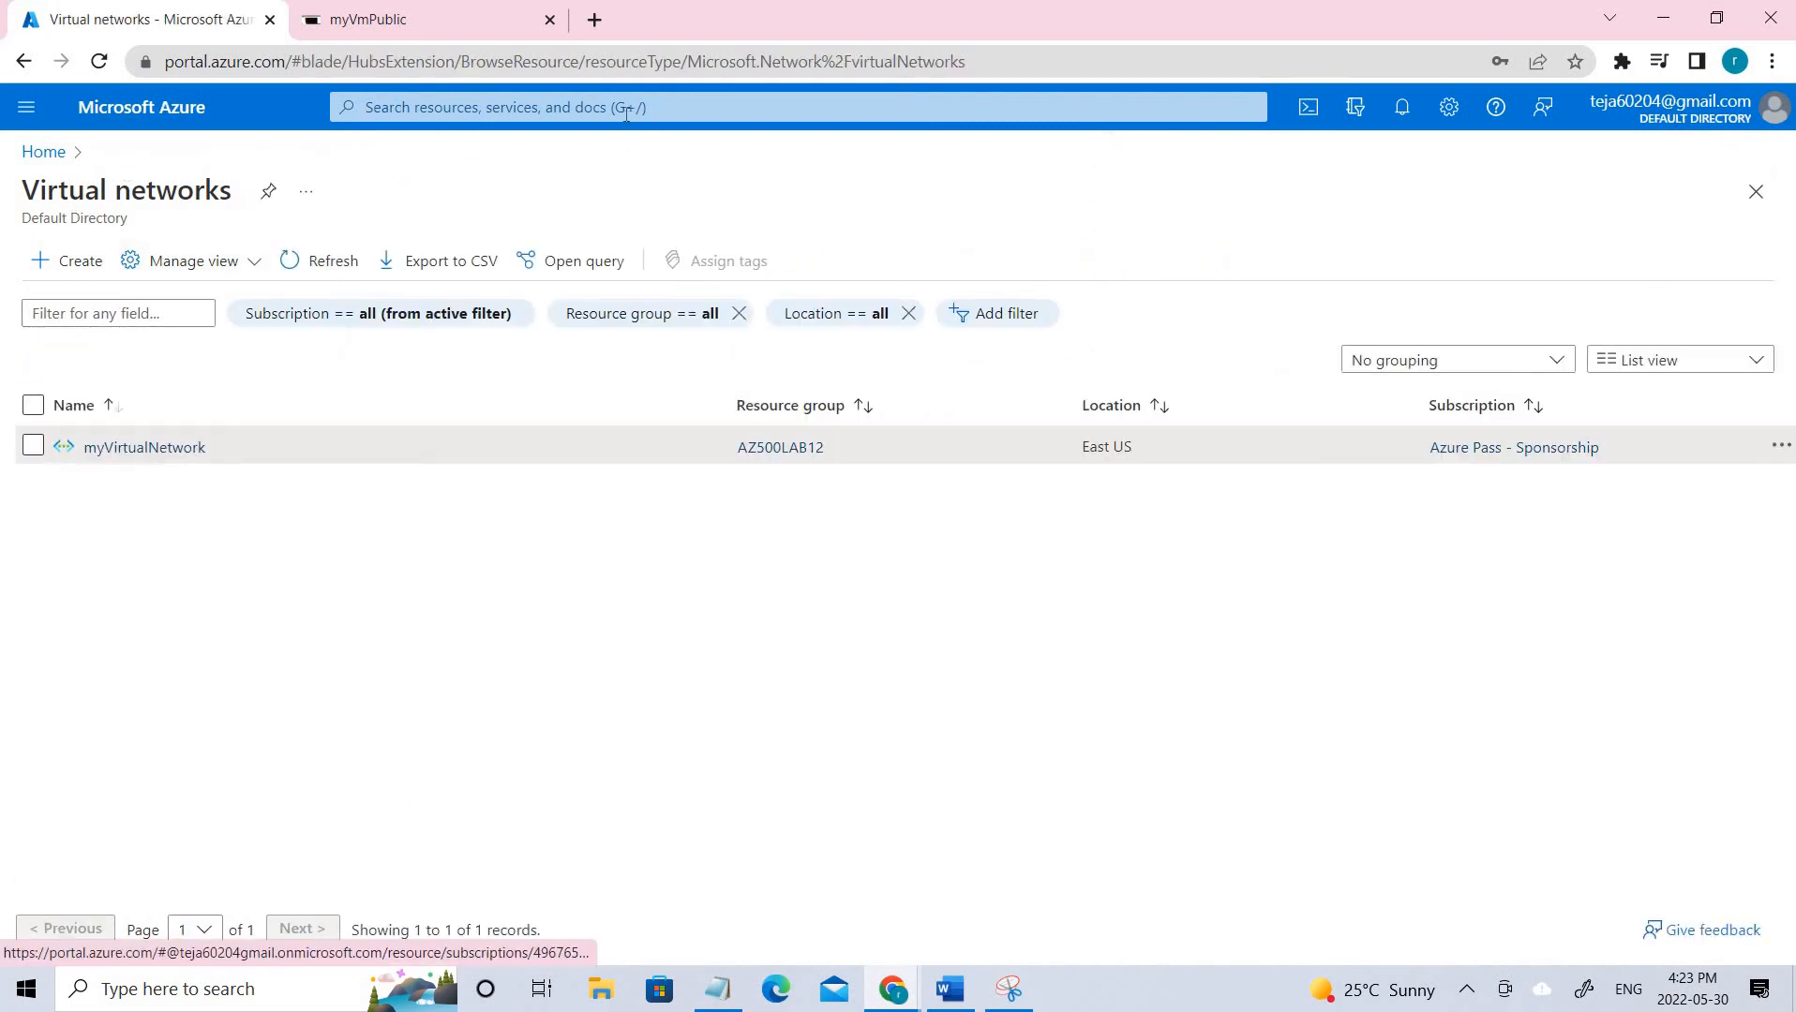
pyautogui.click(627, 109)
pyautogui.write('neto')
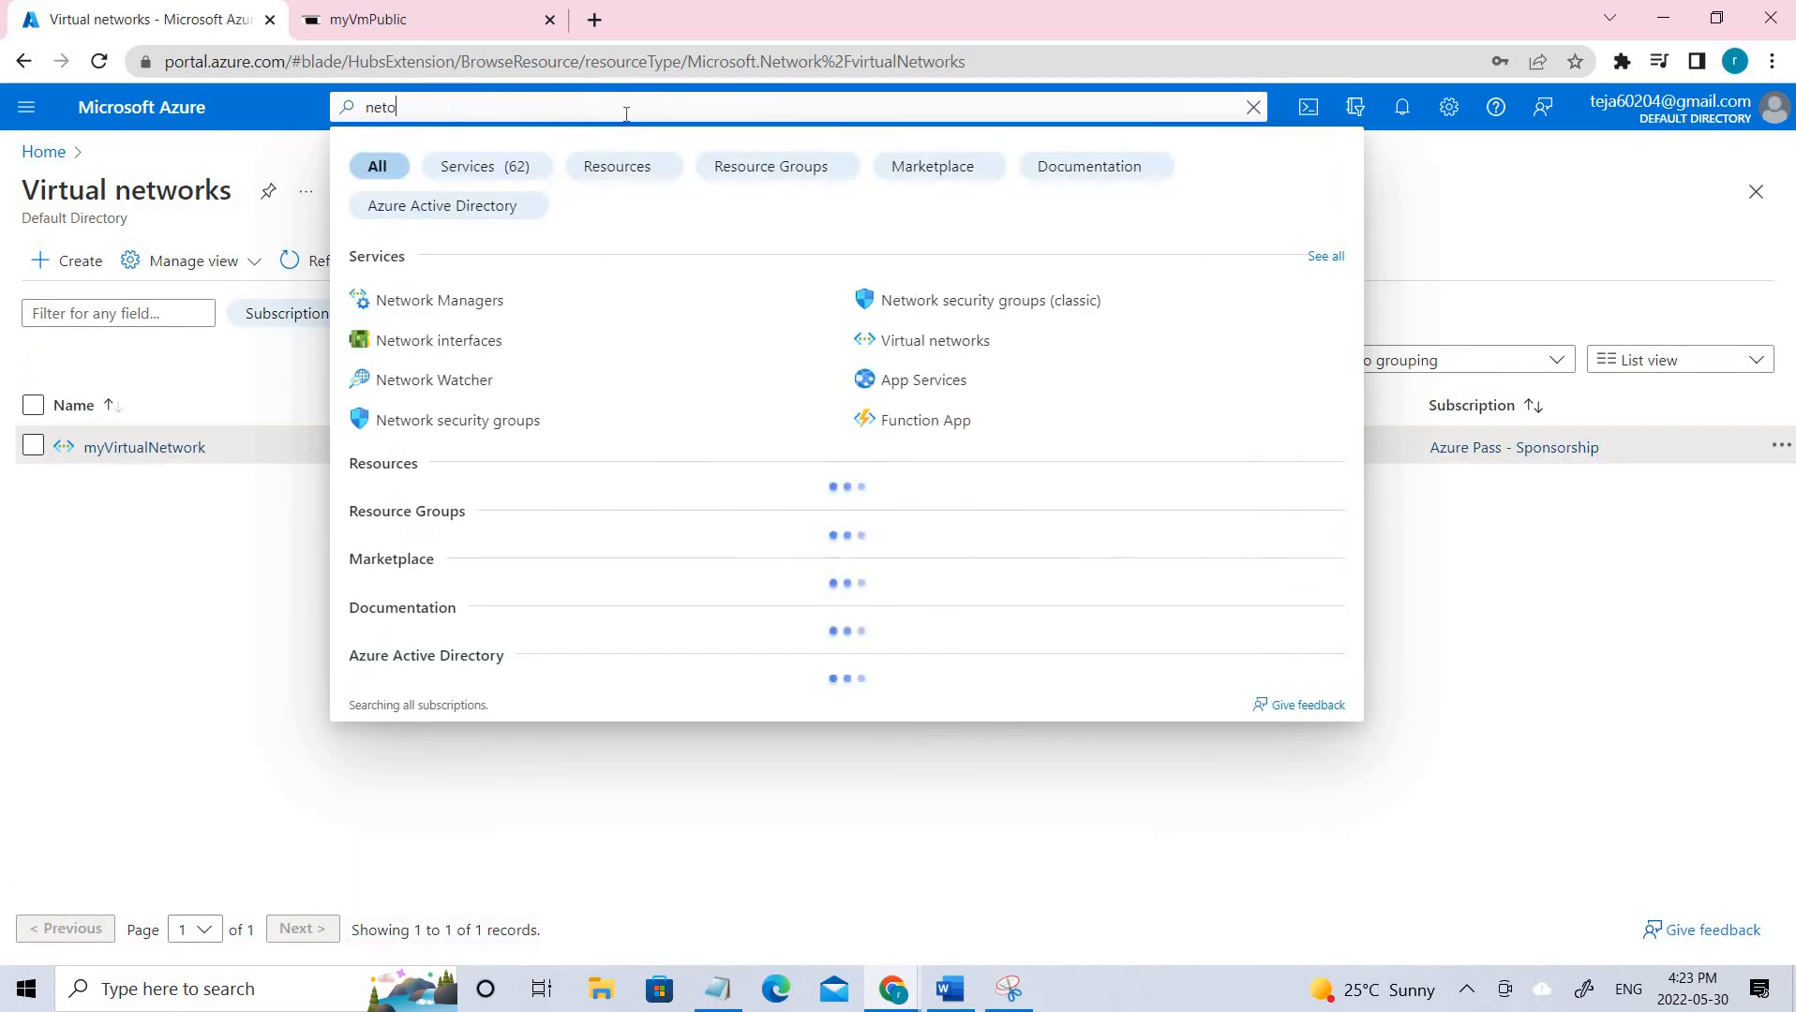
pyautogui.press('BackSpace')
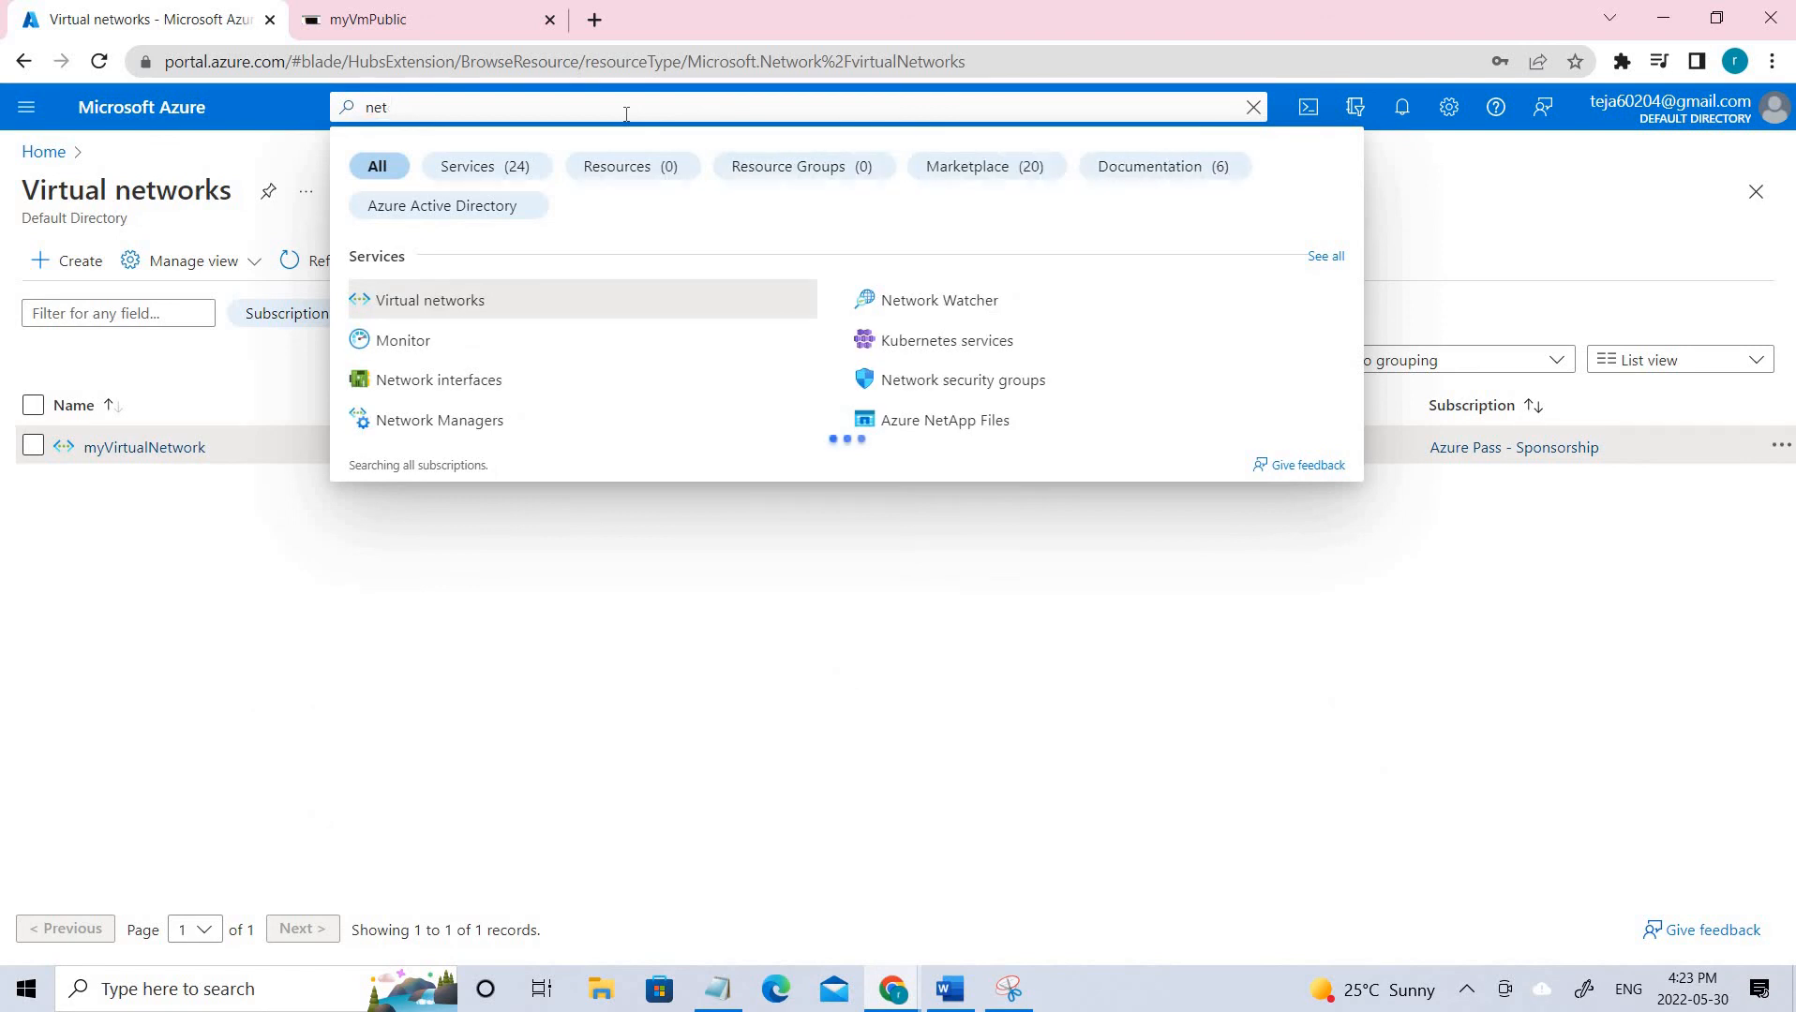
pyautogui.write('work')
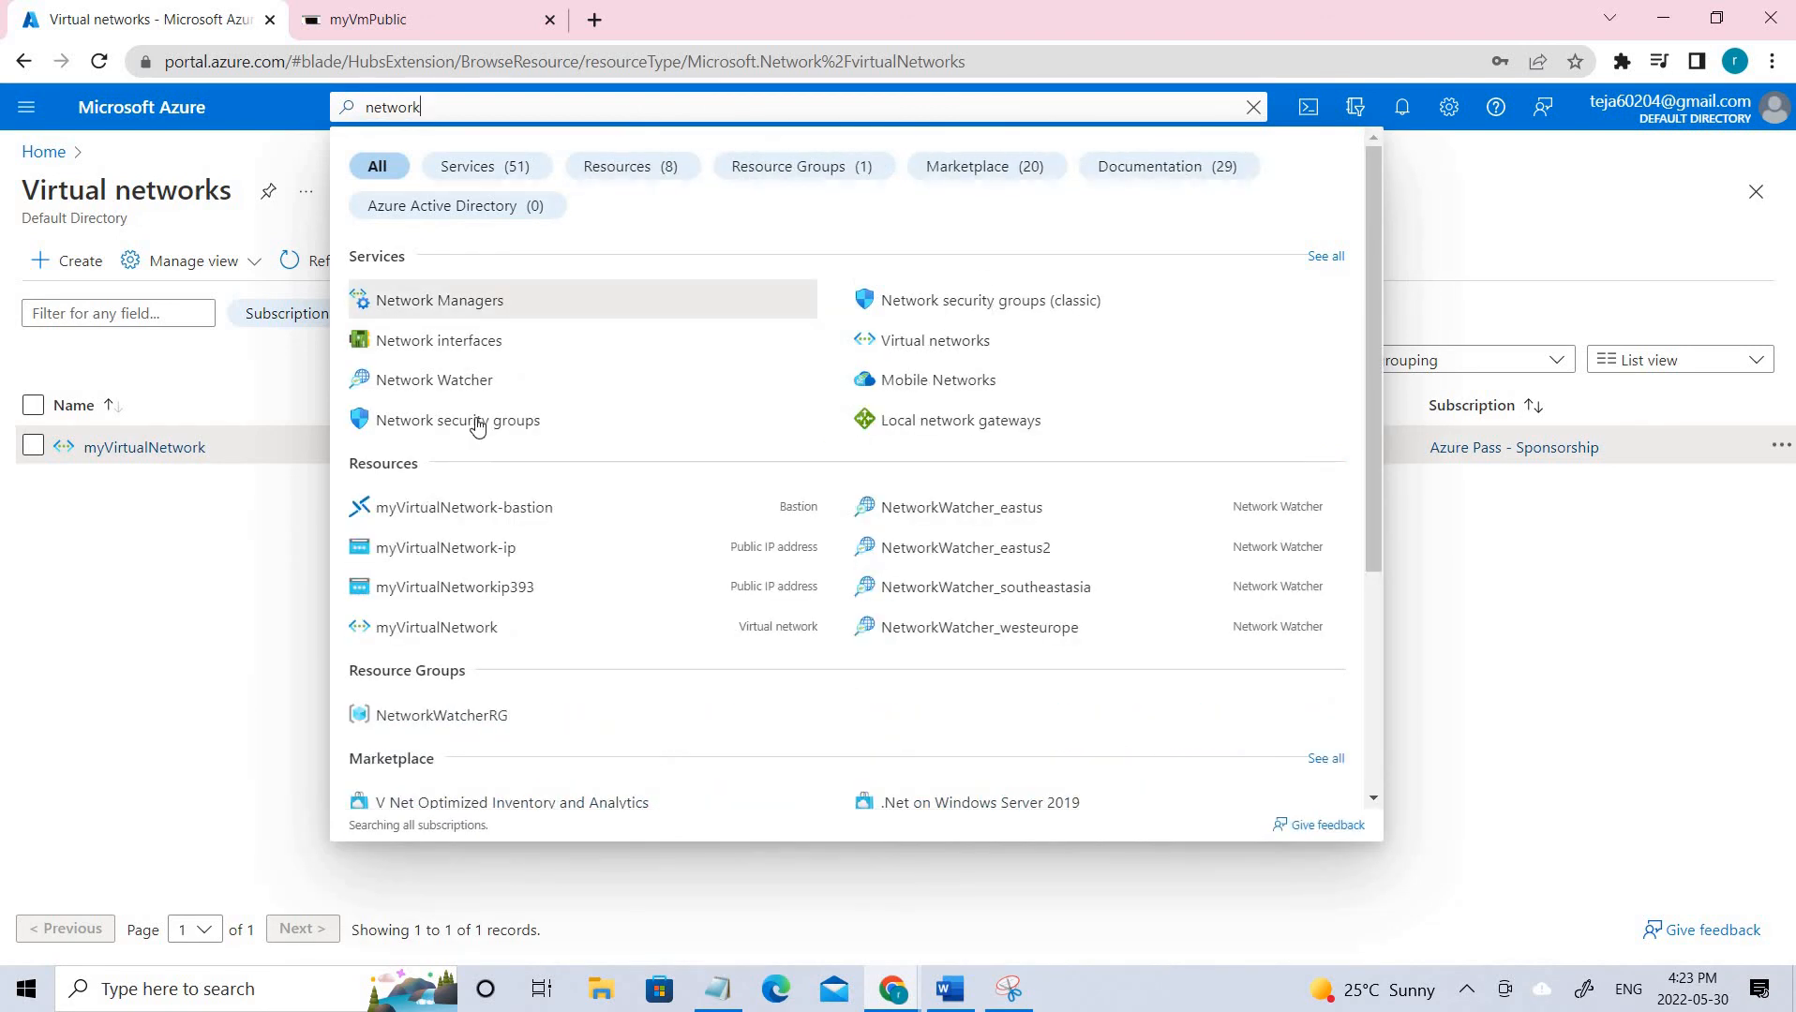
pyautogui.click(476, 423)
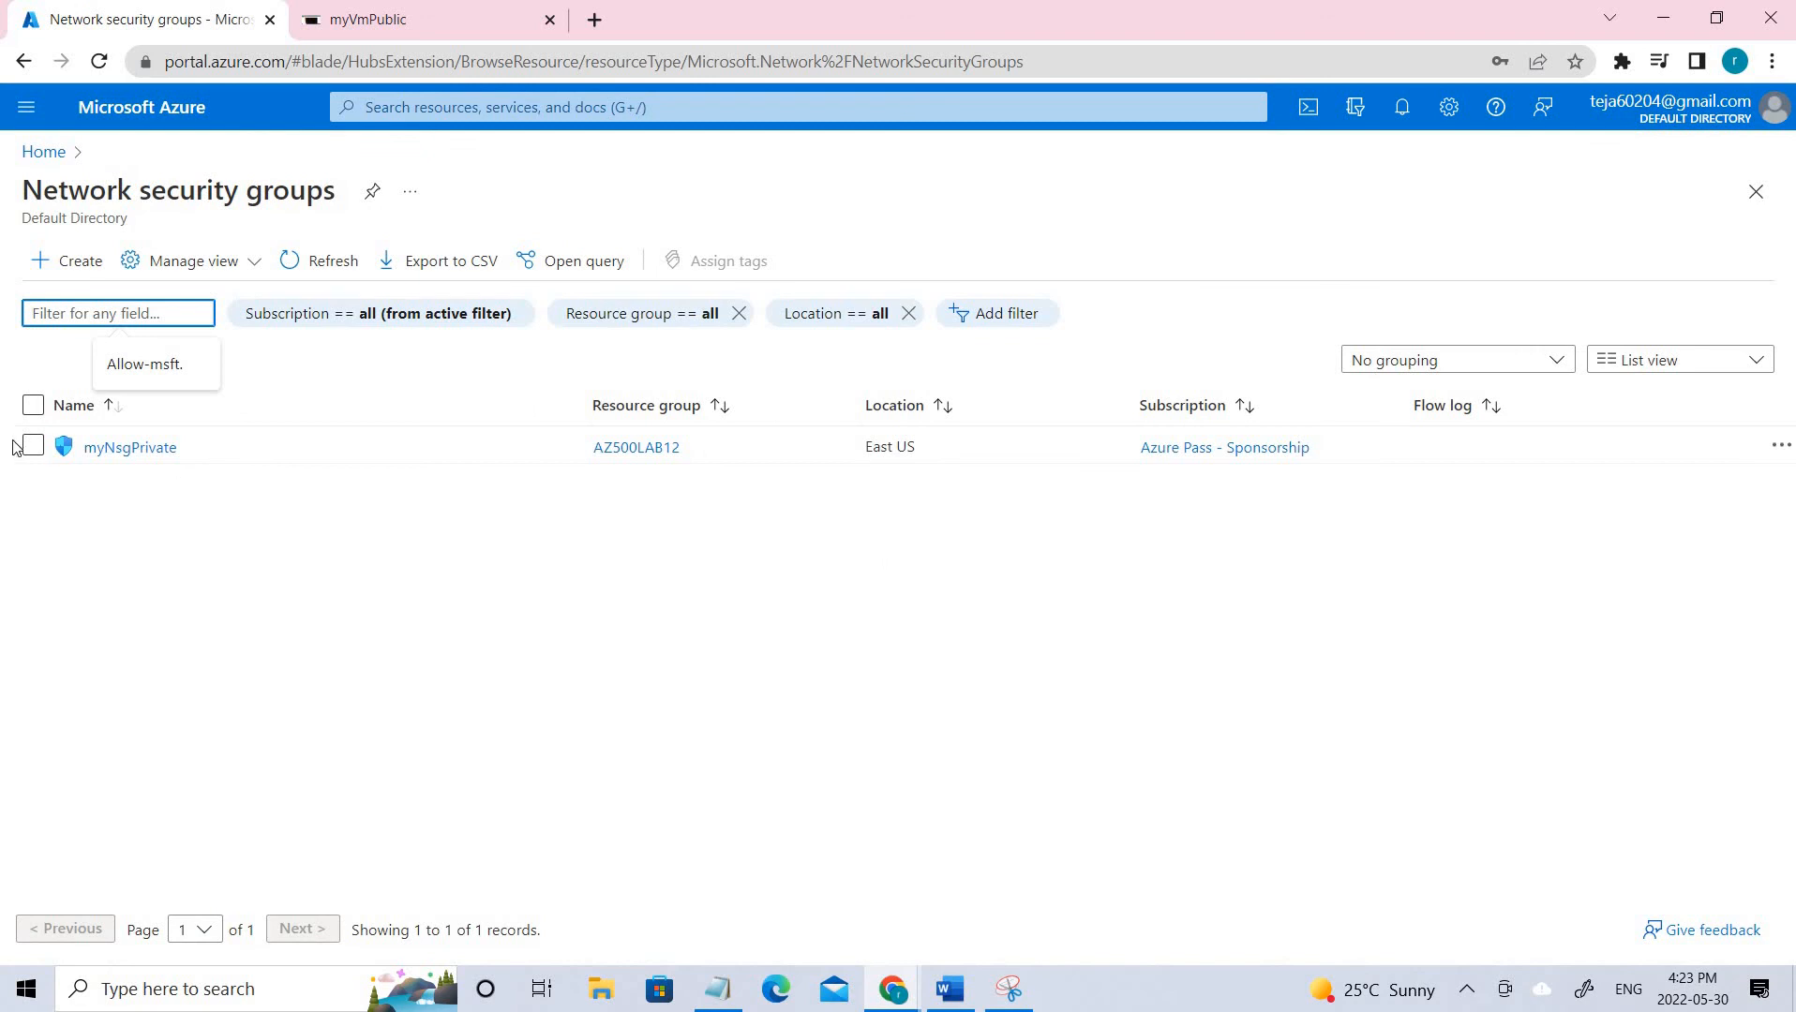
pyautogui.moveTo(19, 450); pyautogui.dragTo(60, 602)
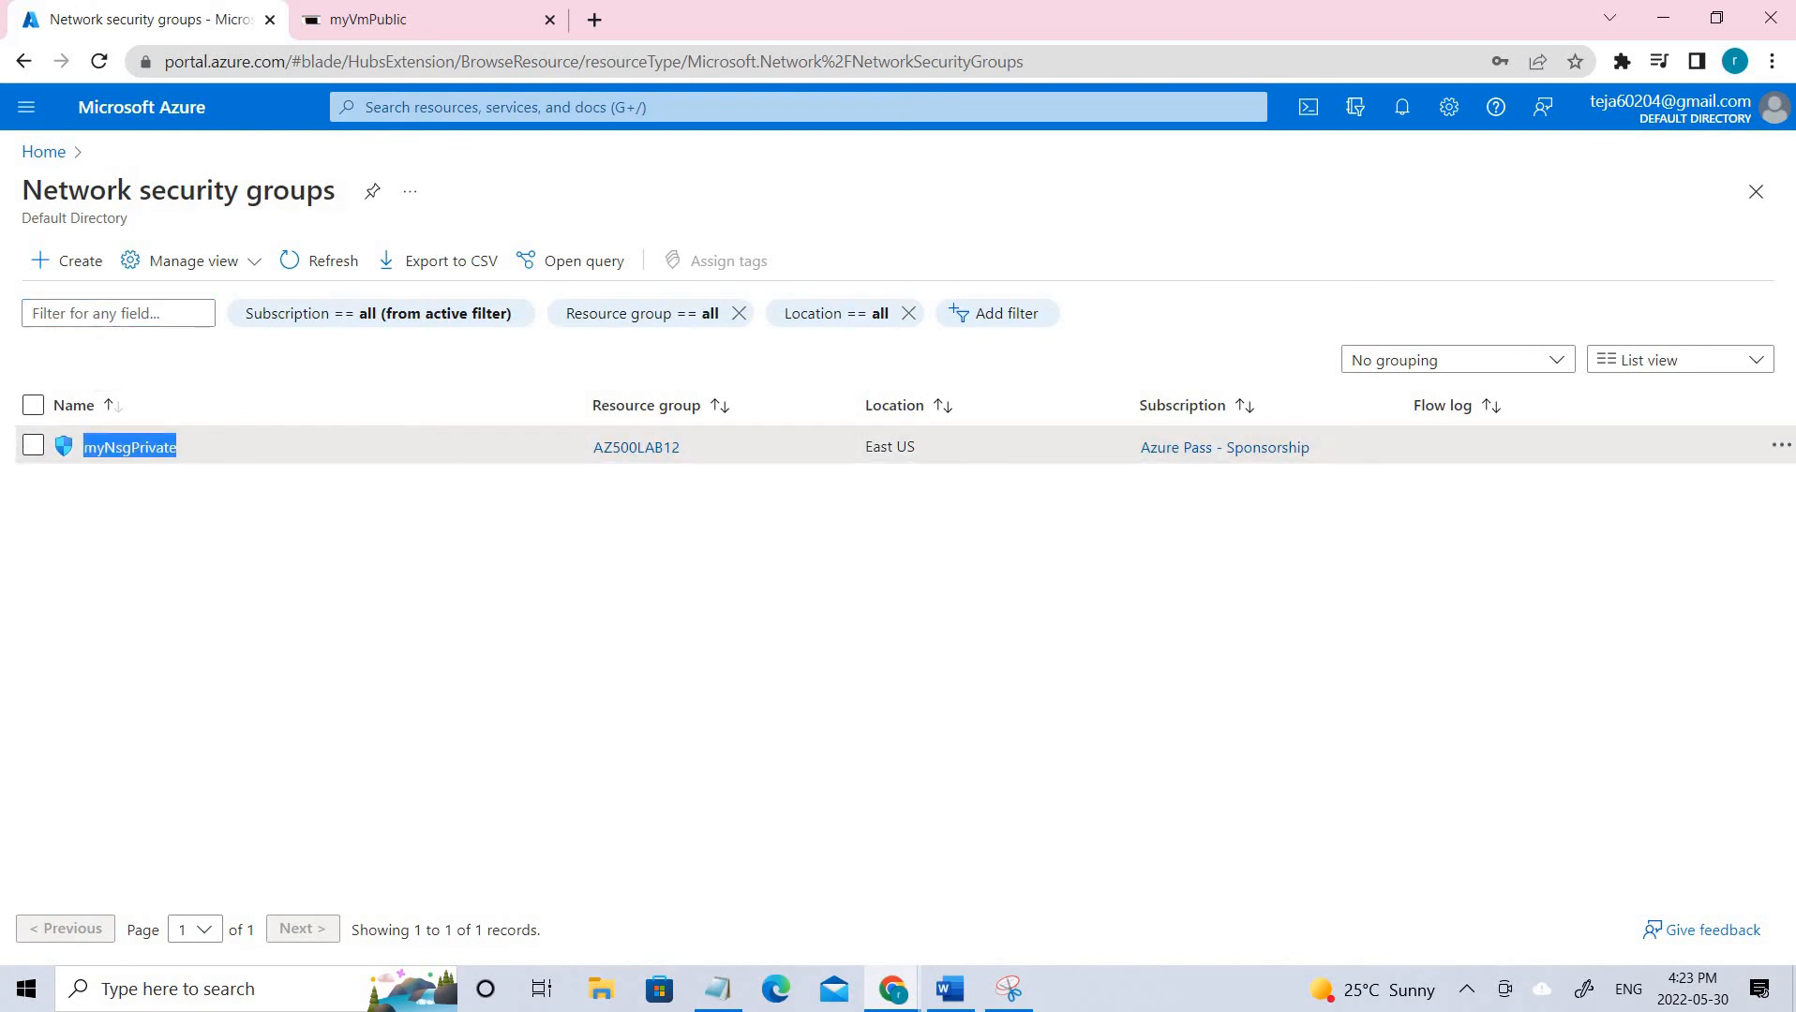
pyautogui.click(130, 449)
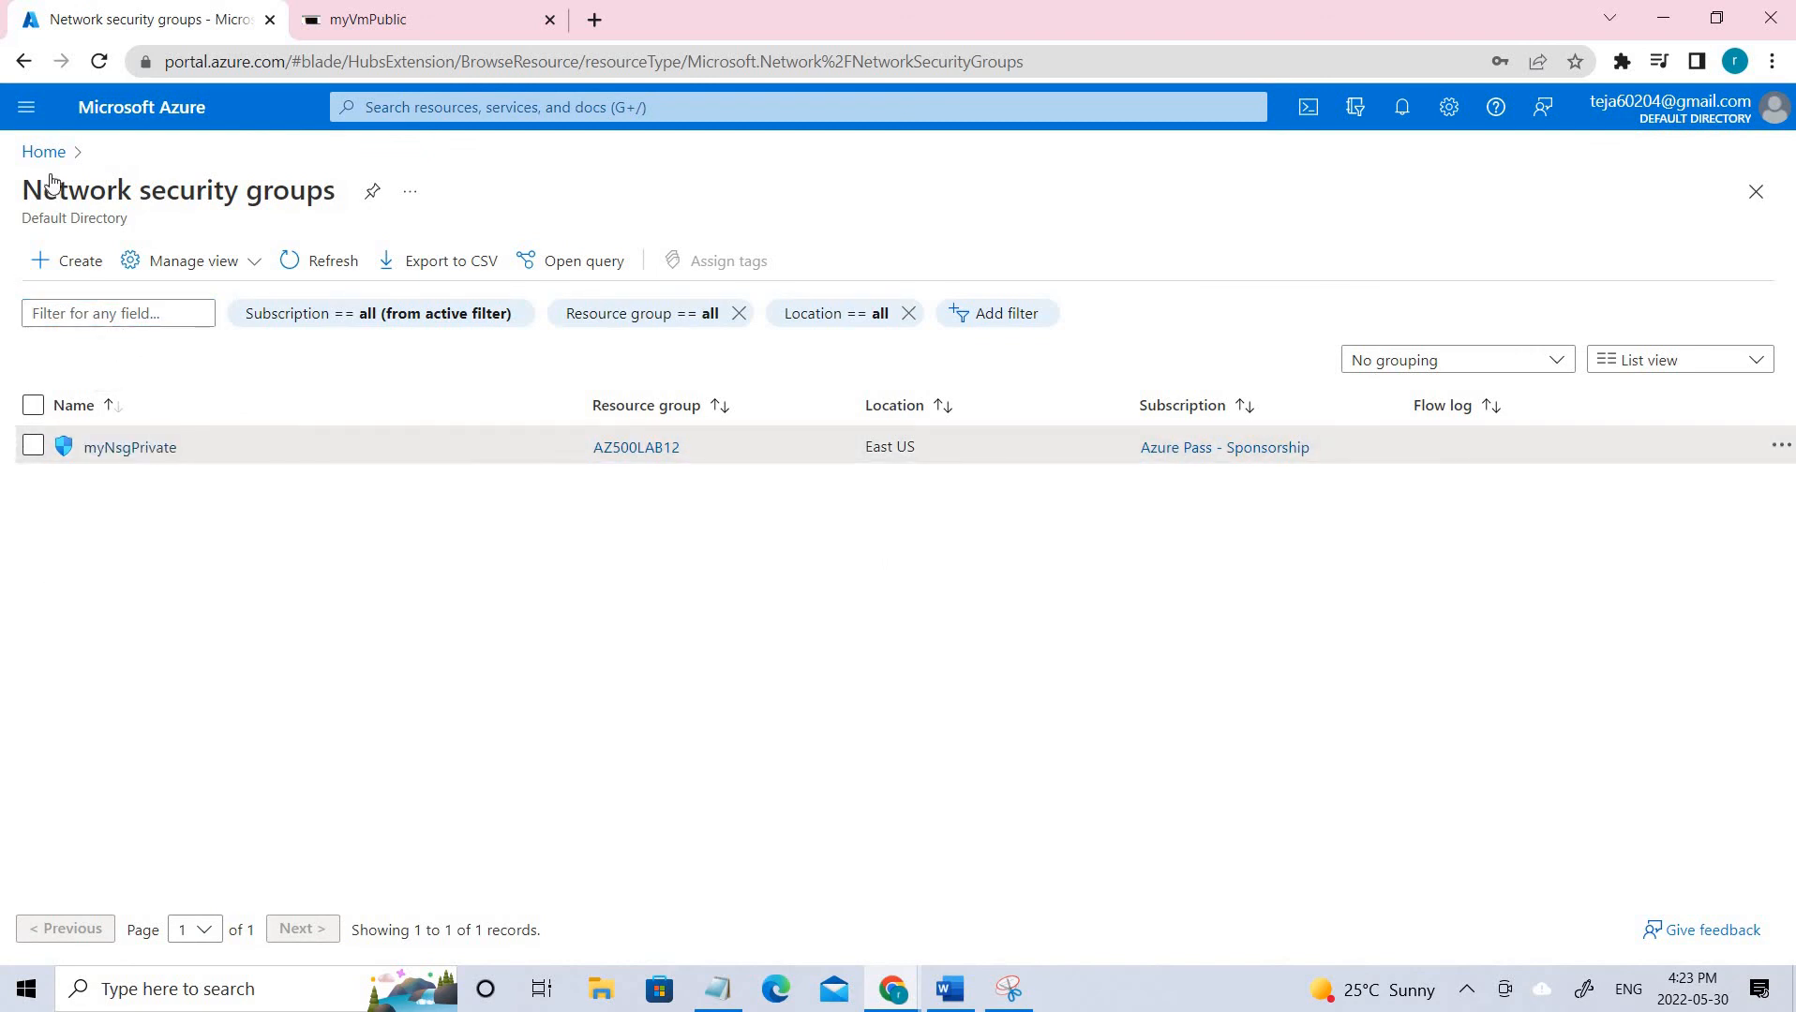
pyautogui.click(67, 261)
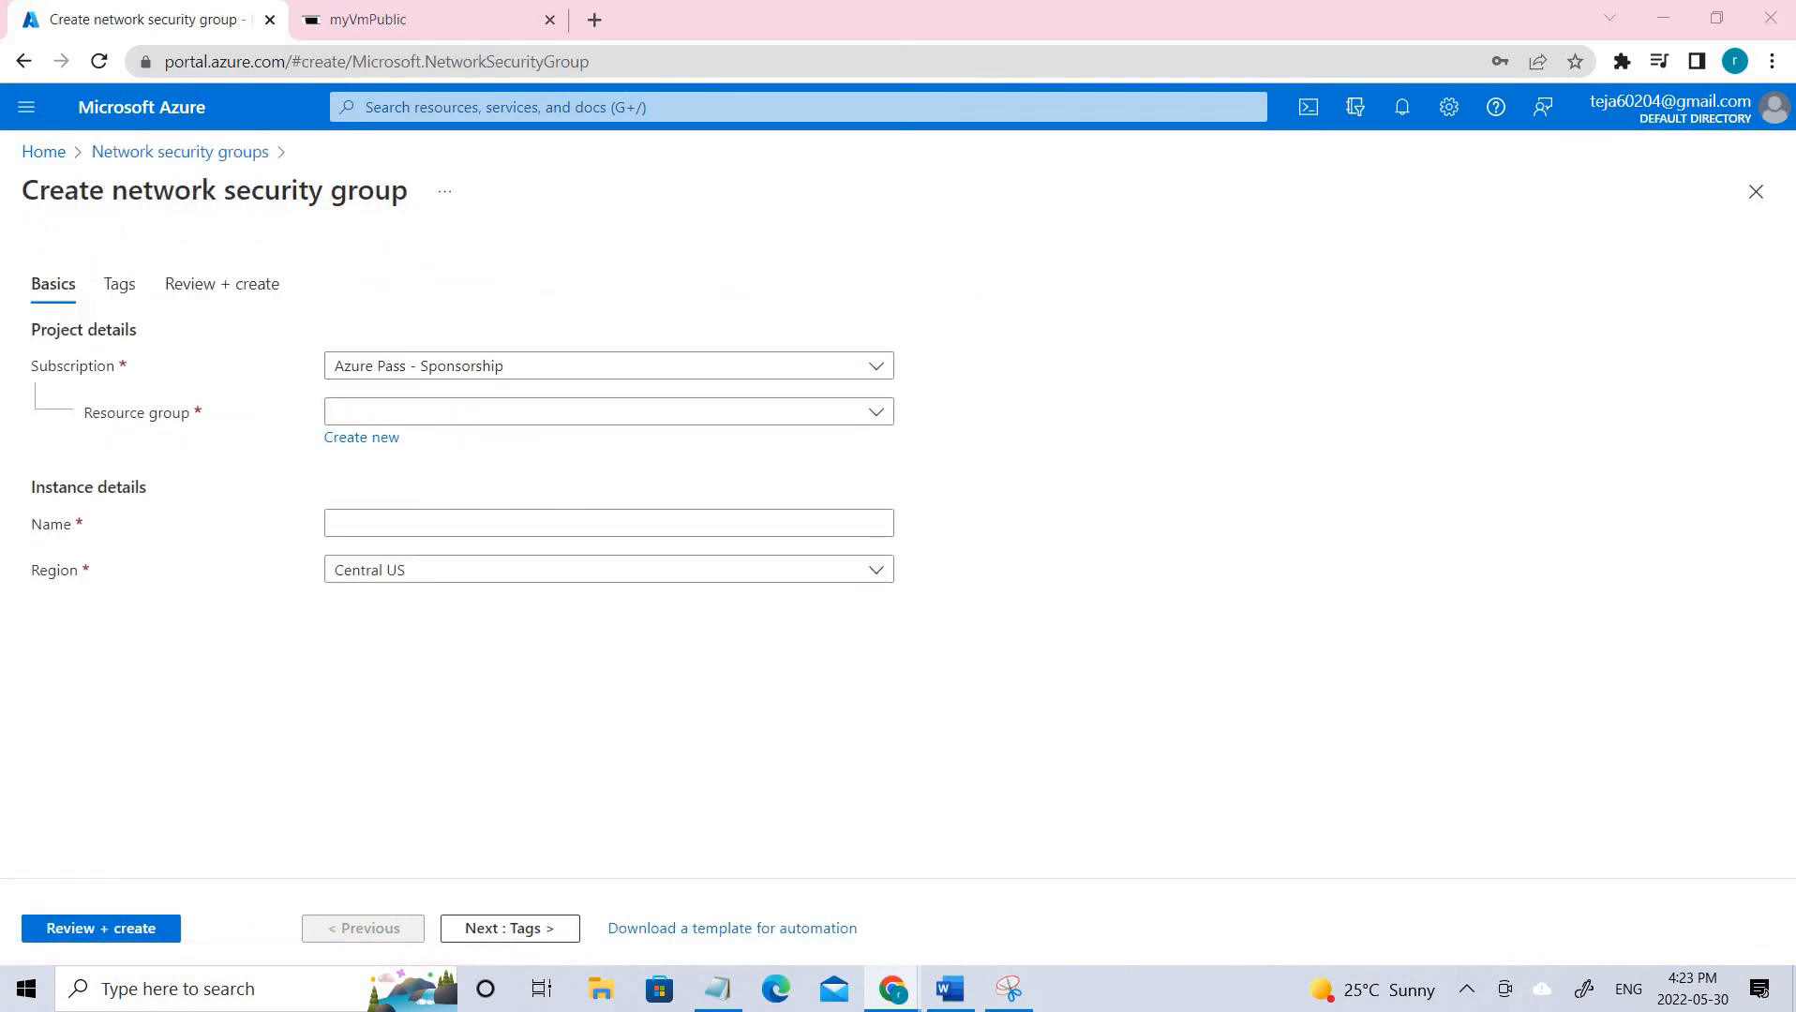
# Fill the new security group with resource group AZ500LAB12 and name myNsgPrivate.
pyautogui.click(525, 413)
pyautogui.click(797, 492)
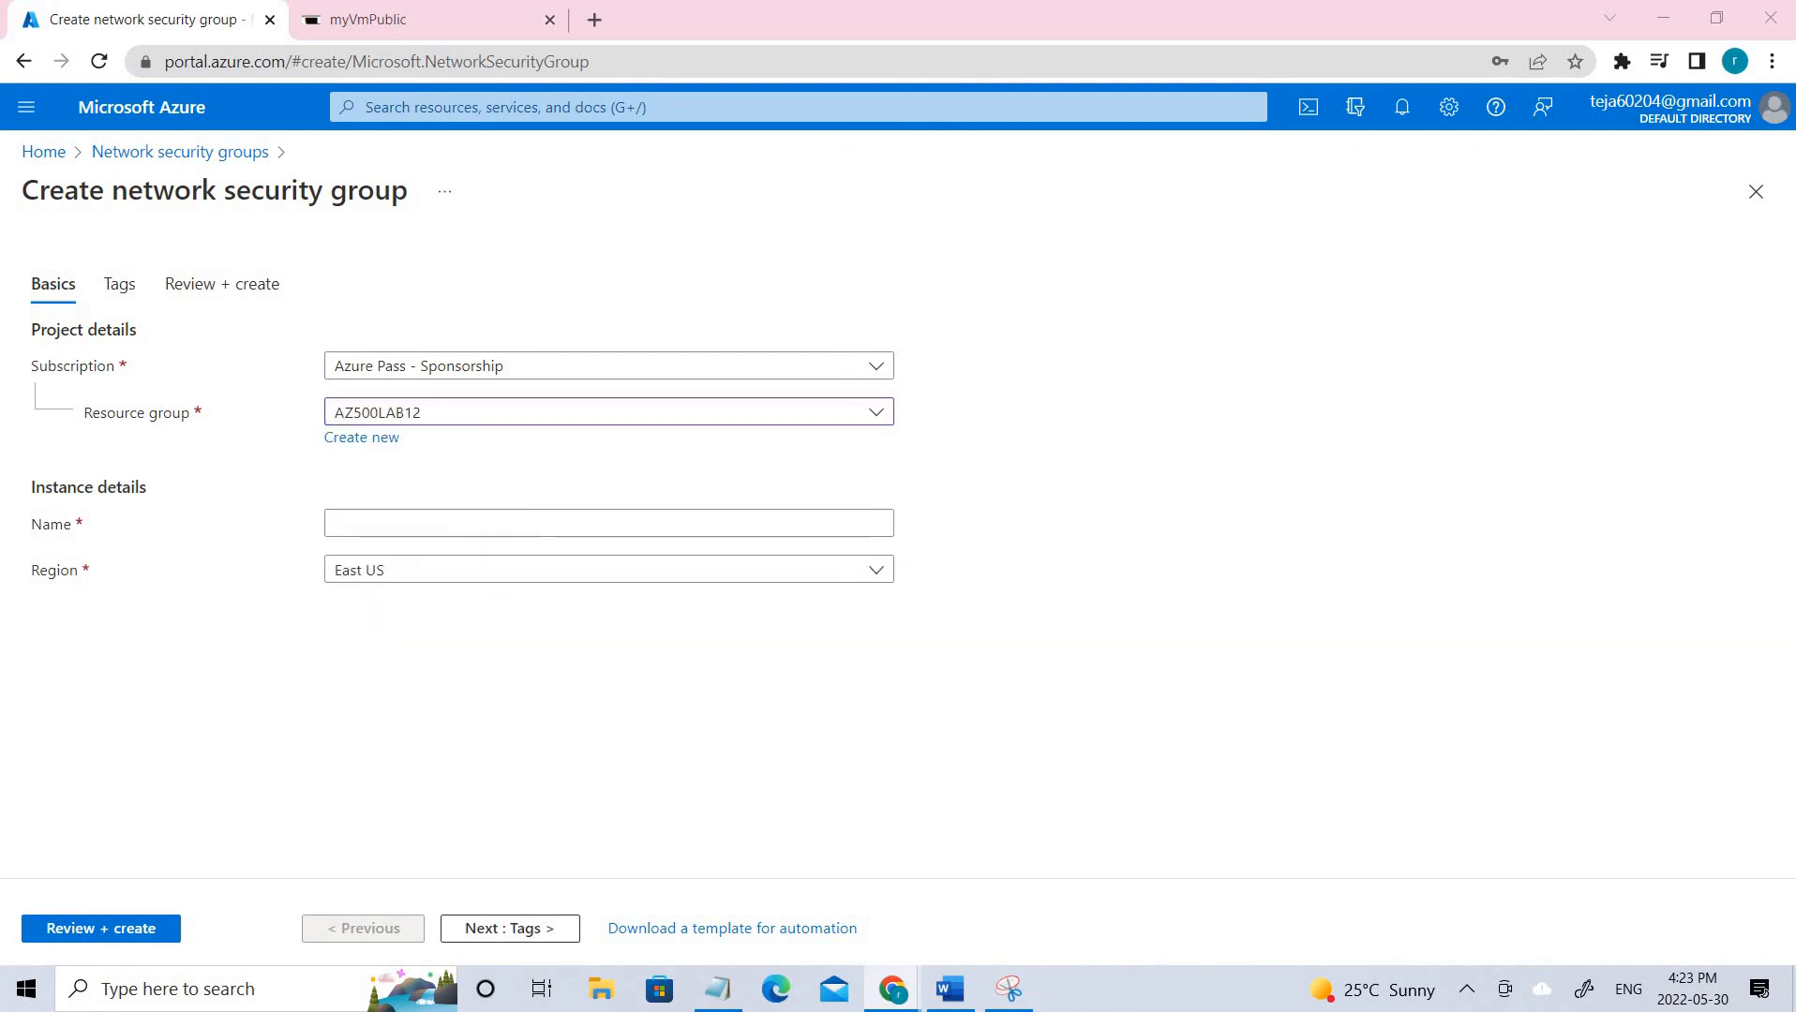
pyautogui.click(500, 519)
pyautogui.write('myNsgPrivate1')
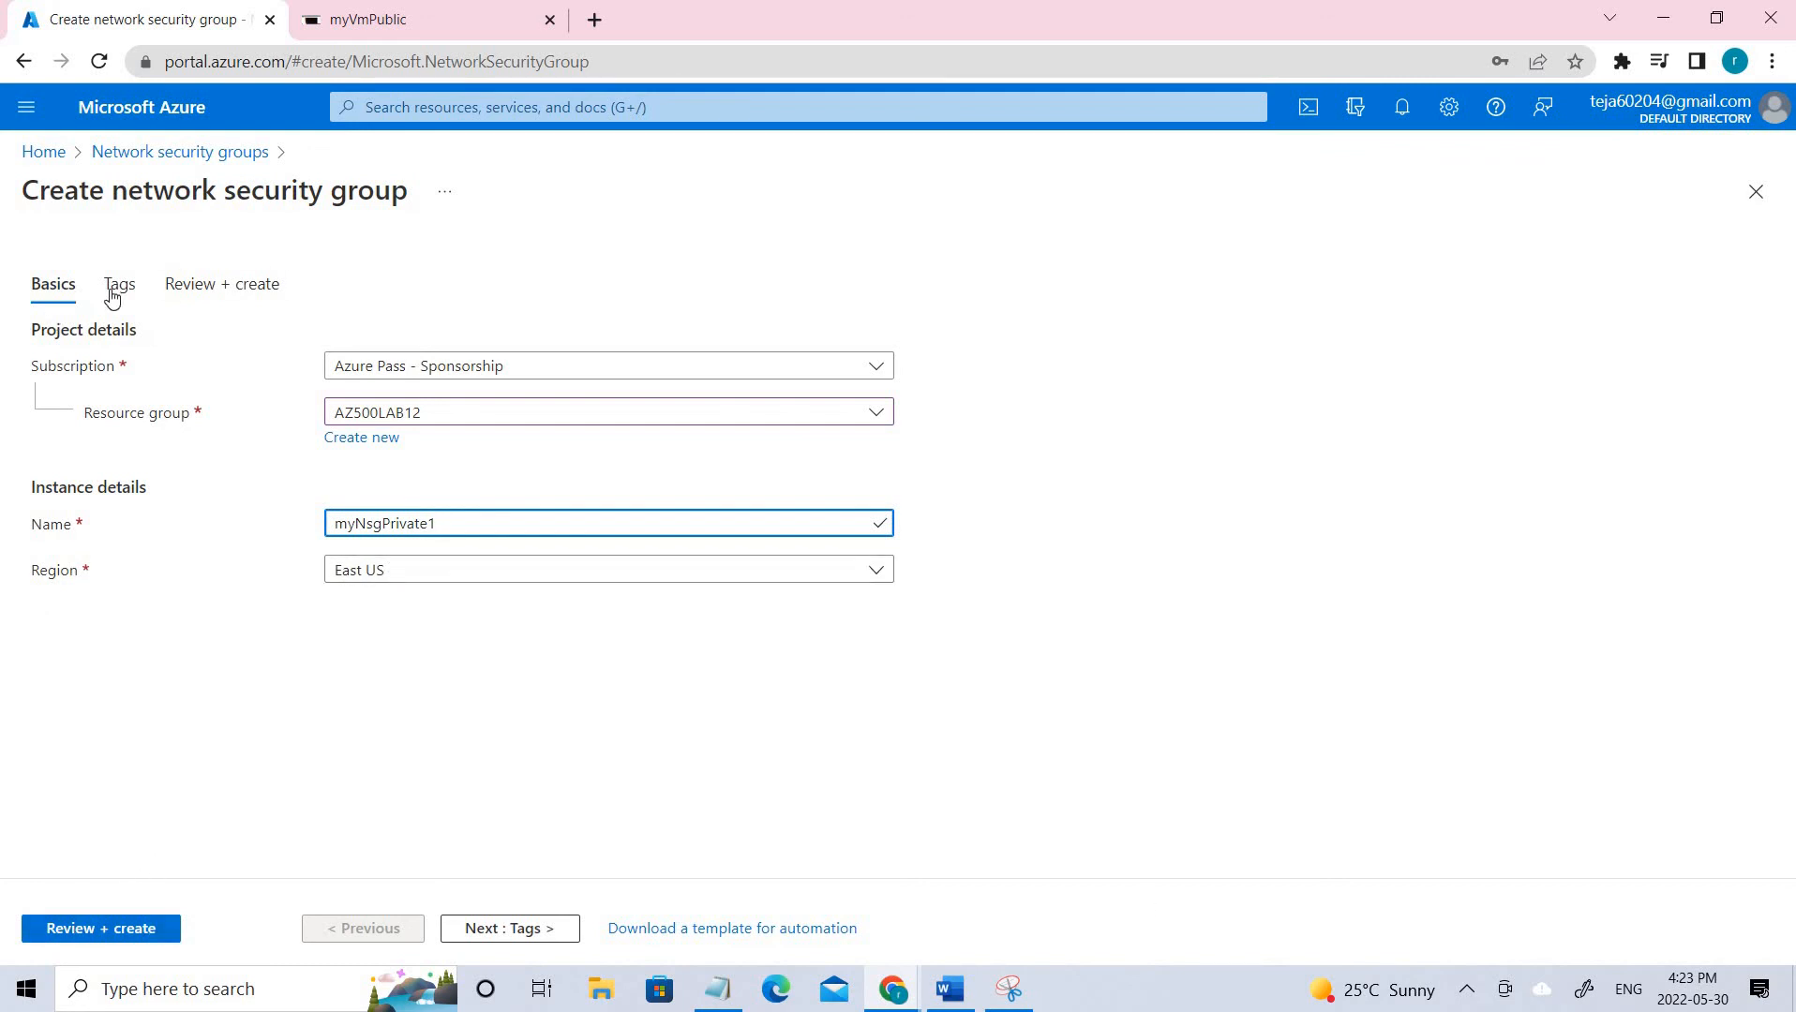
# Discard the unsaved security group draft and open the existing myNsgPrivate.
pyautogui.click(178, 151)
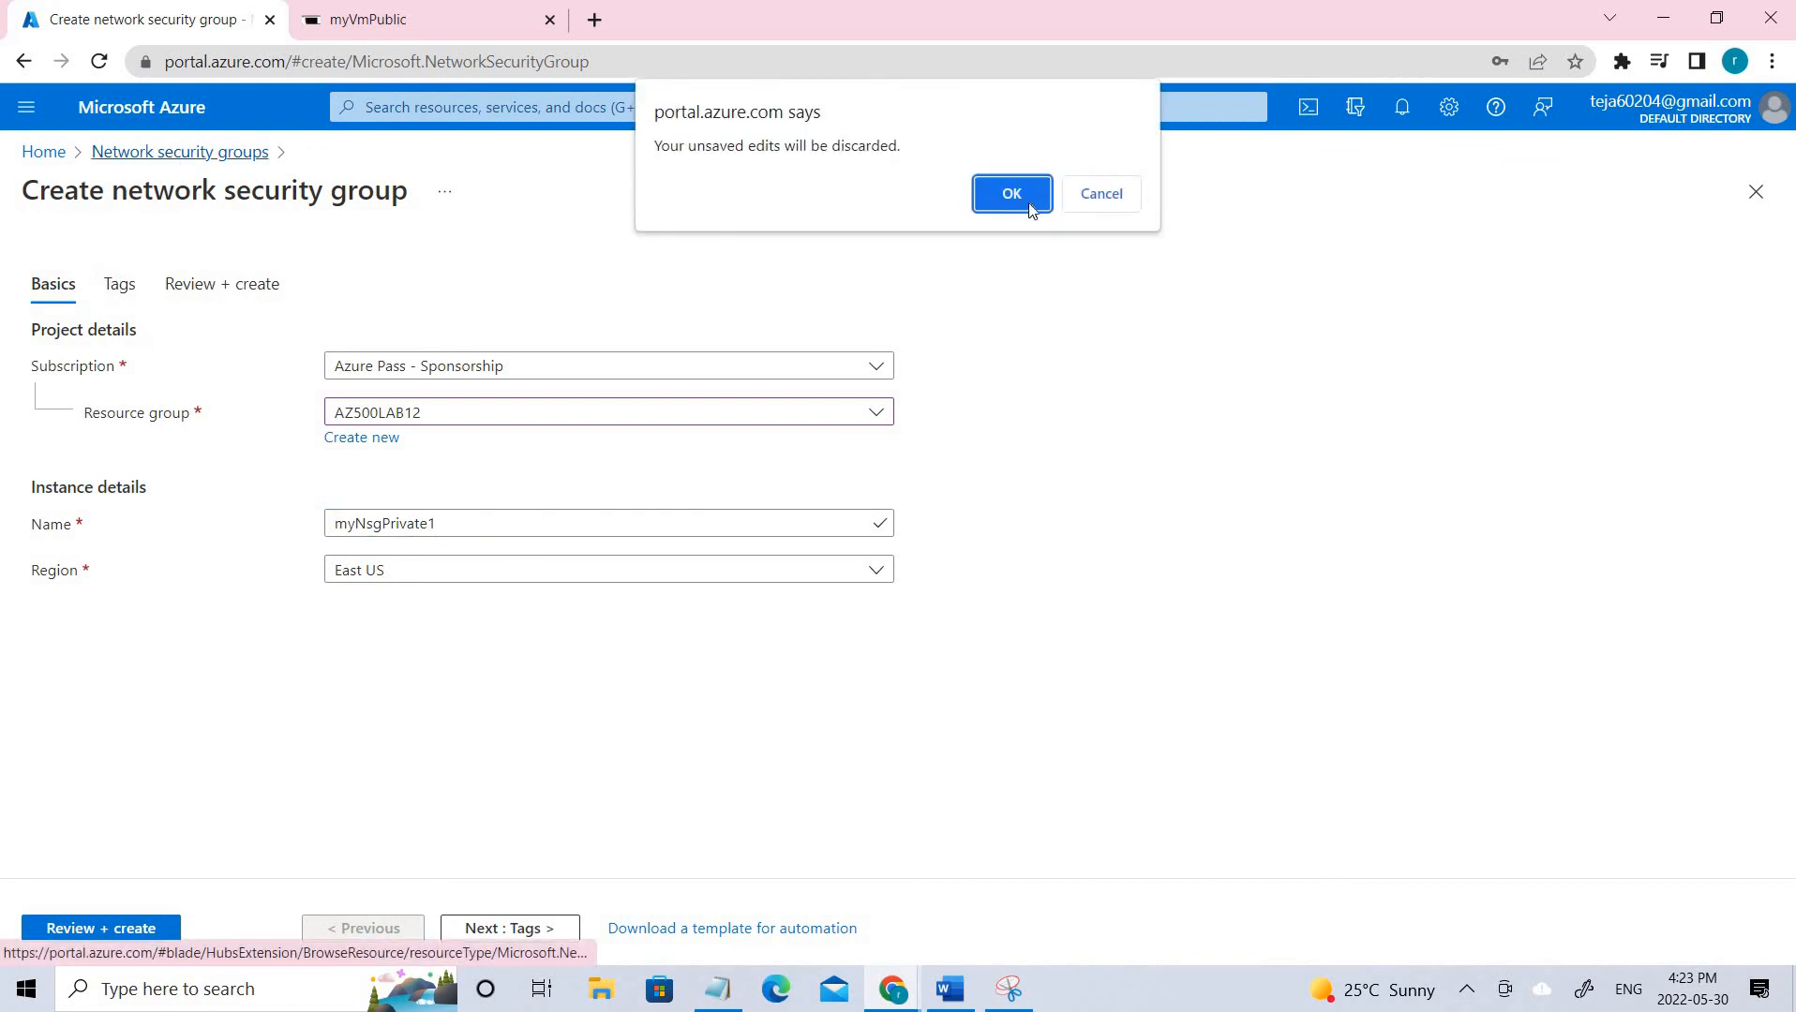
pyautogui.click(1012, 193)
pyautogui.click(126, 449)
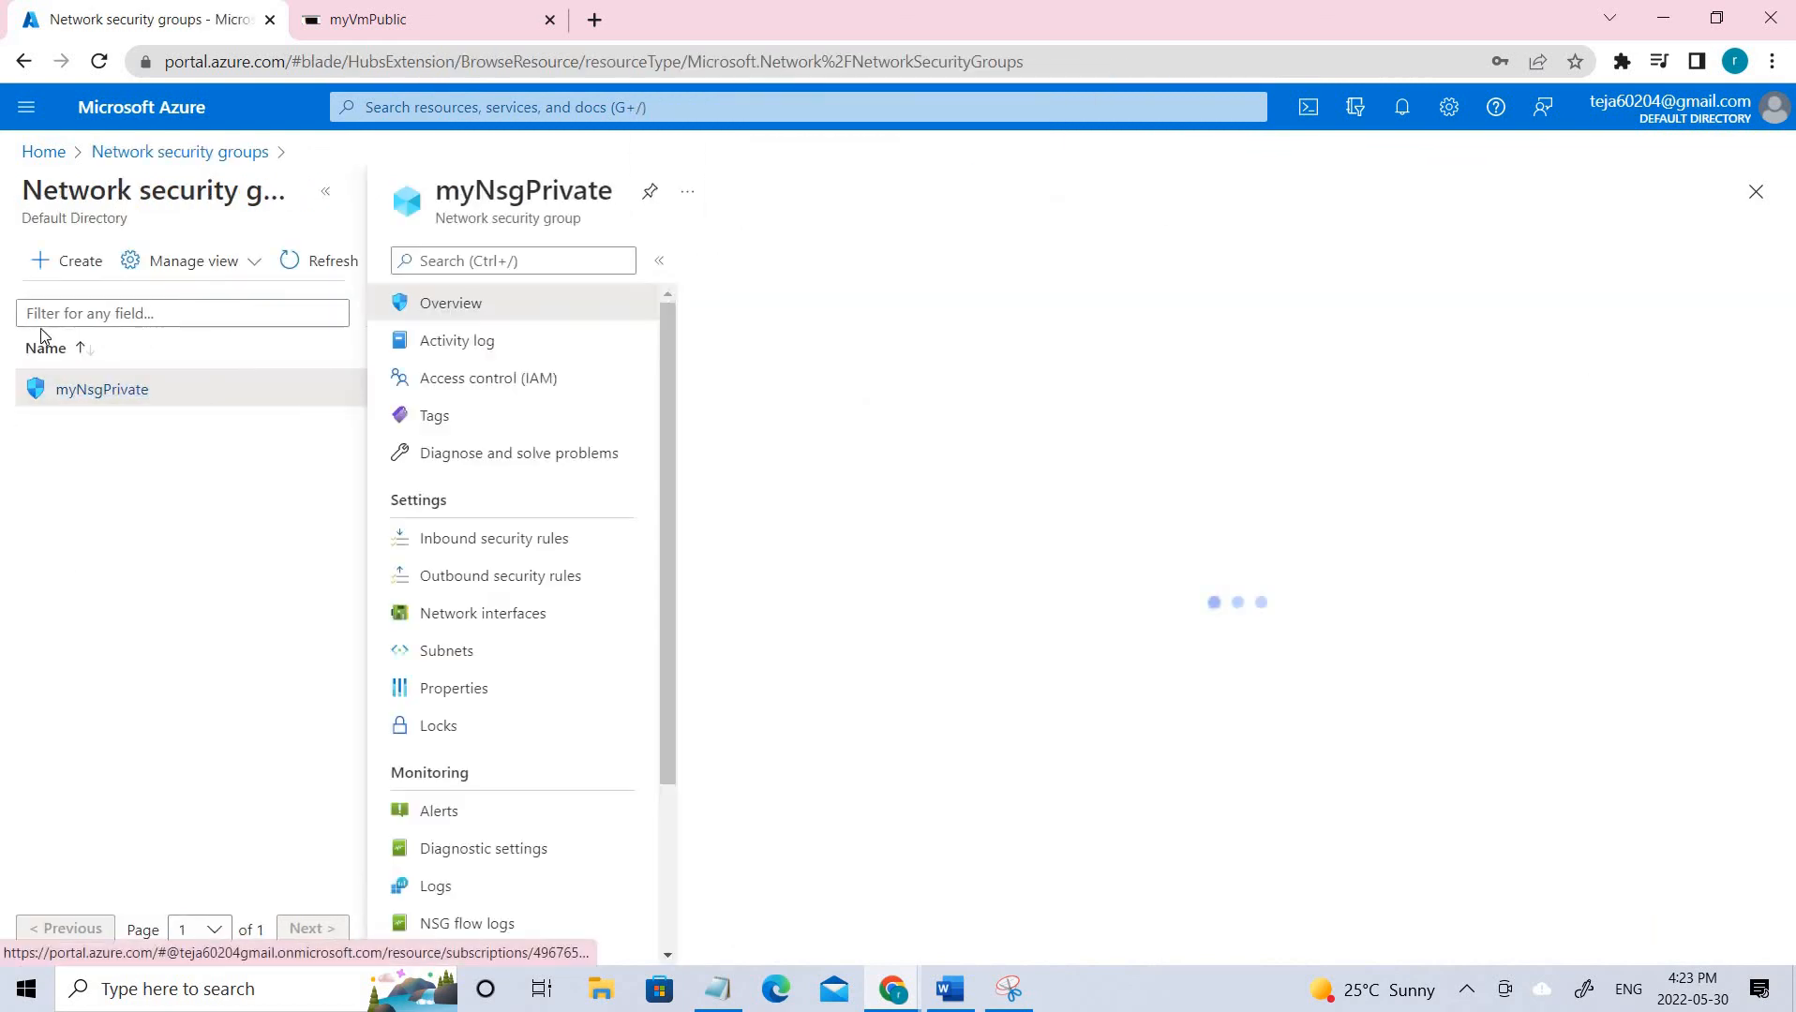
# Show myNsgPrivate's outbound rules: Allow-Storage-All at 1000 and Deny-Internet-All at 1100.
pyautogui.scroll(-2, 1223, 577)
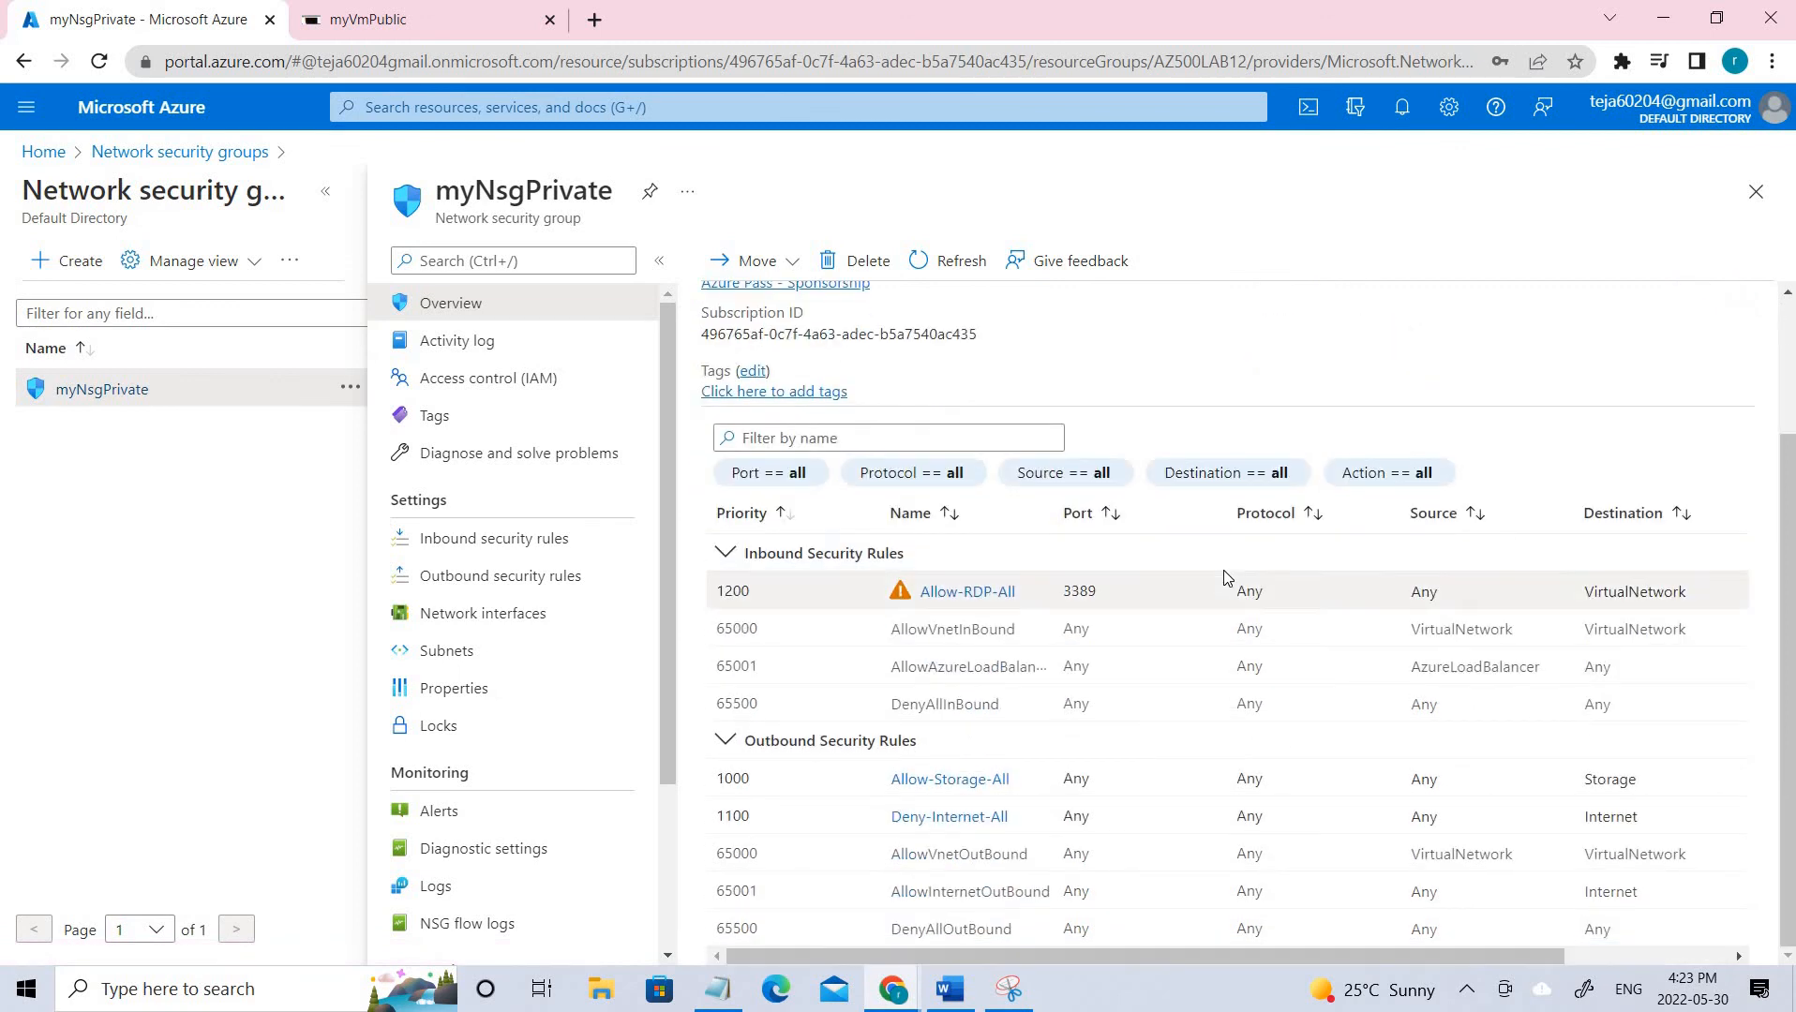
pyautogui.scroll(2, 1223, 577)
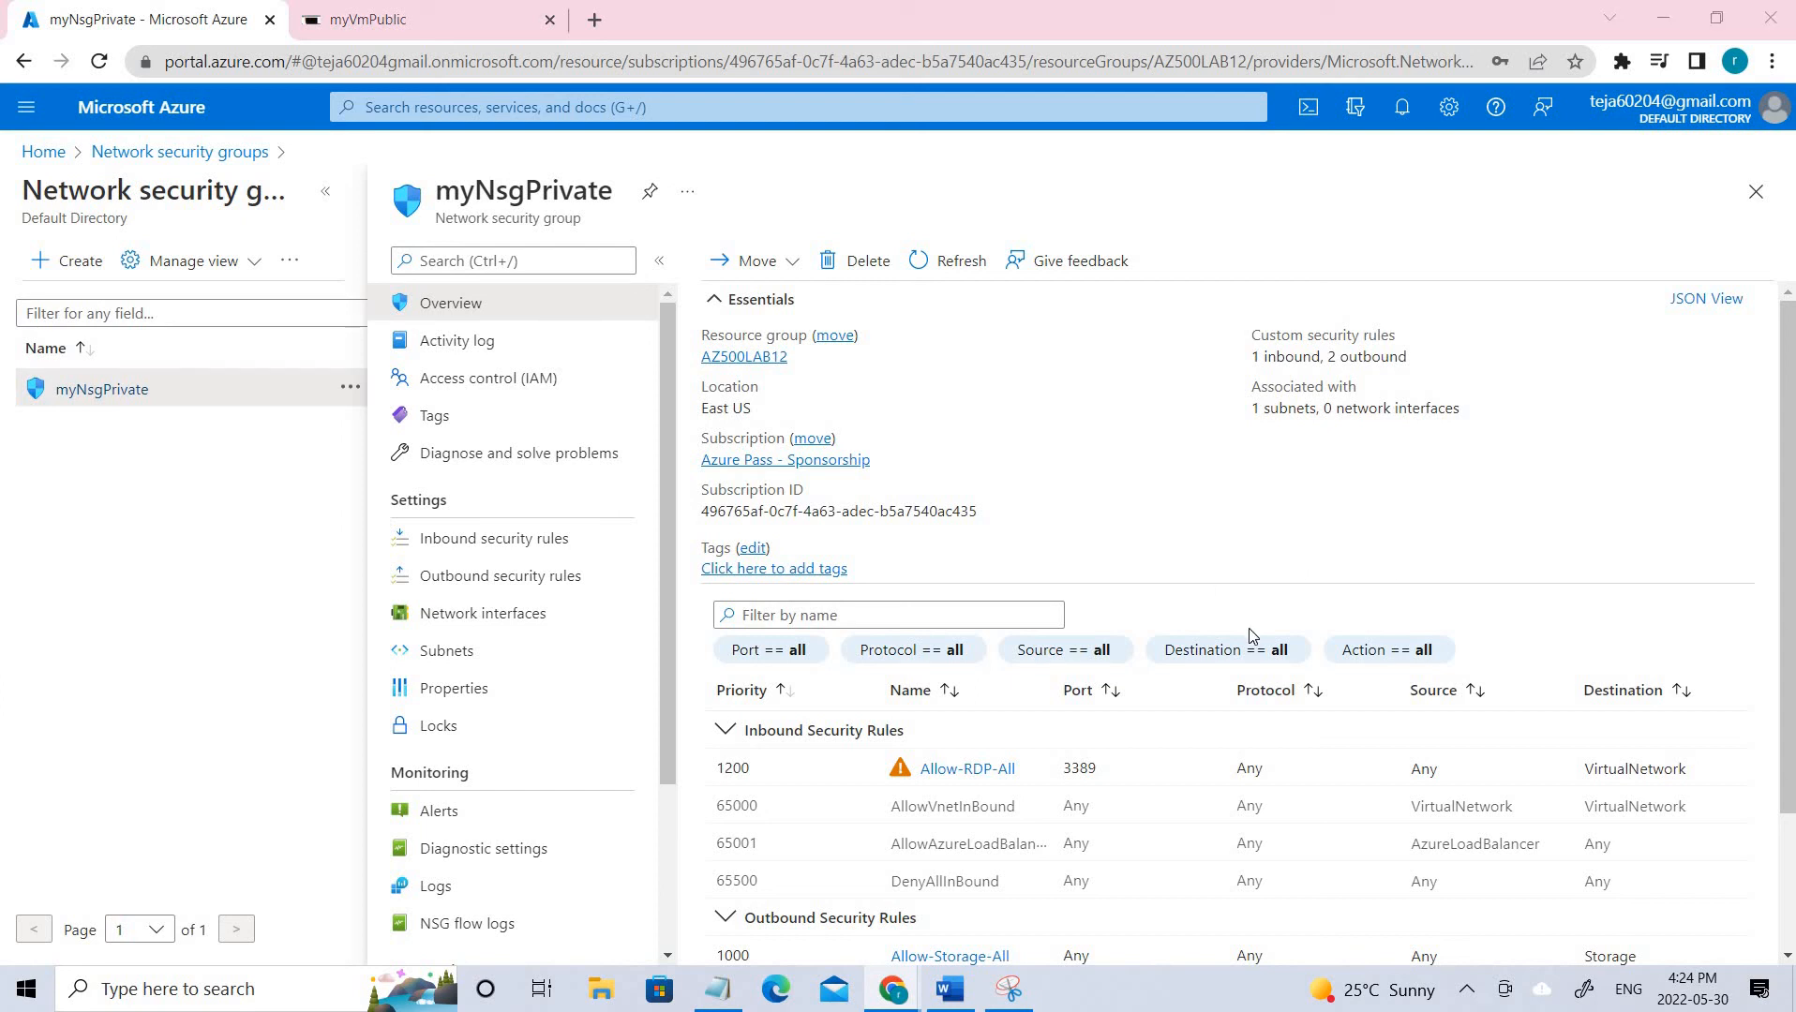
pyautogui.click(511, 573)
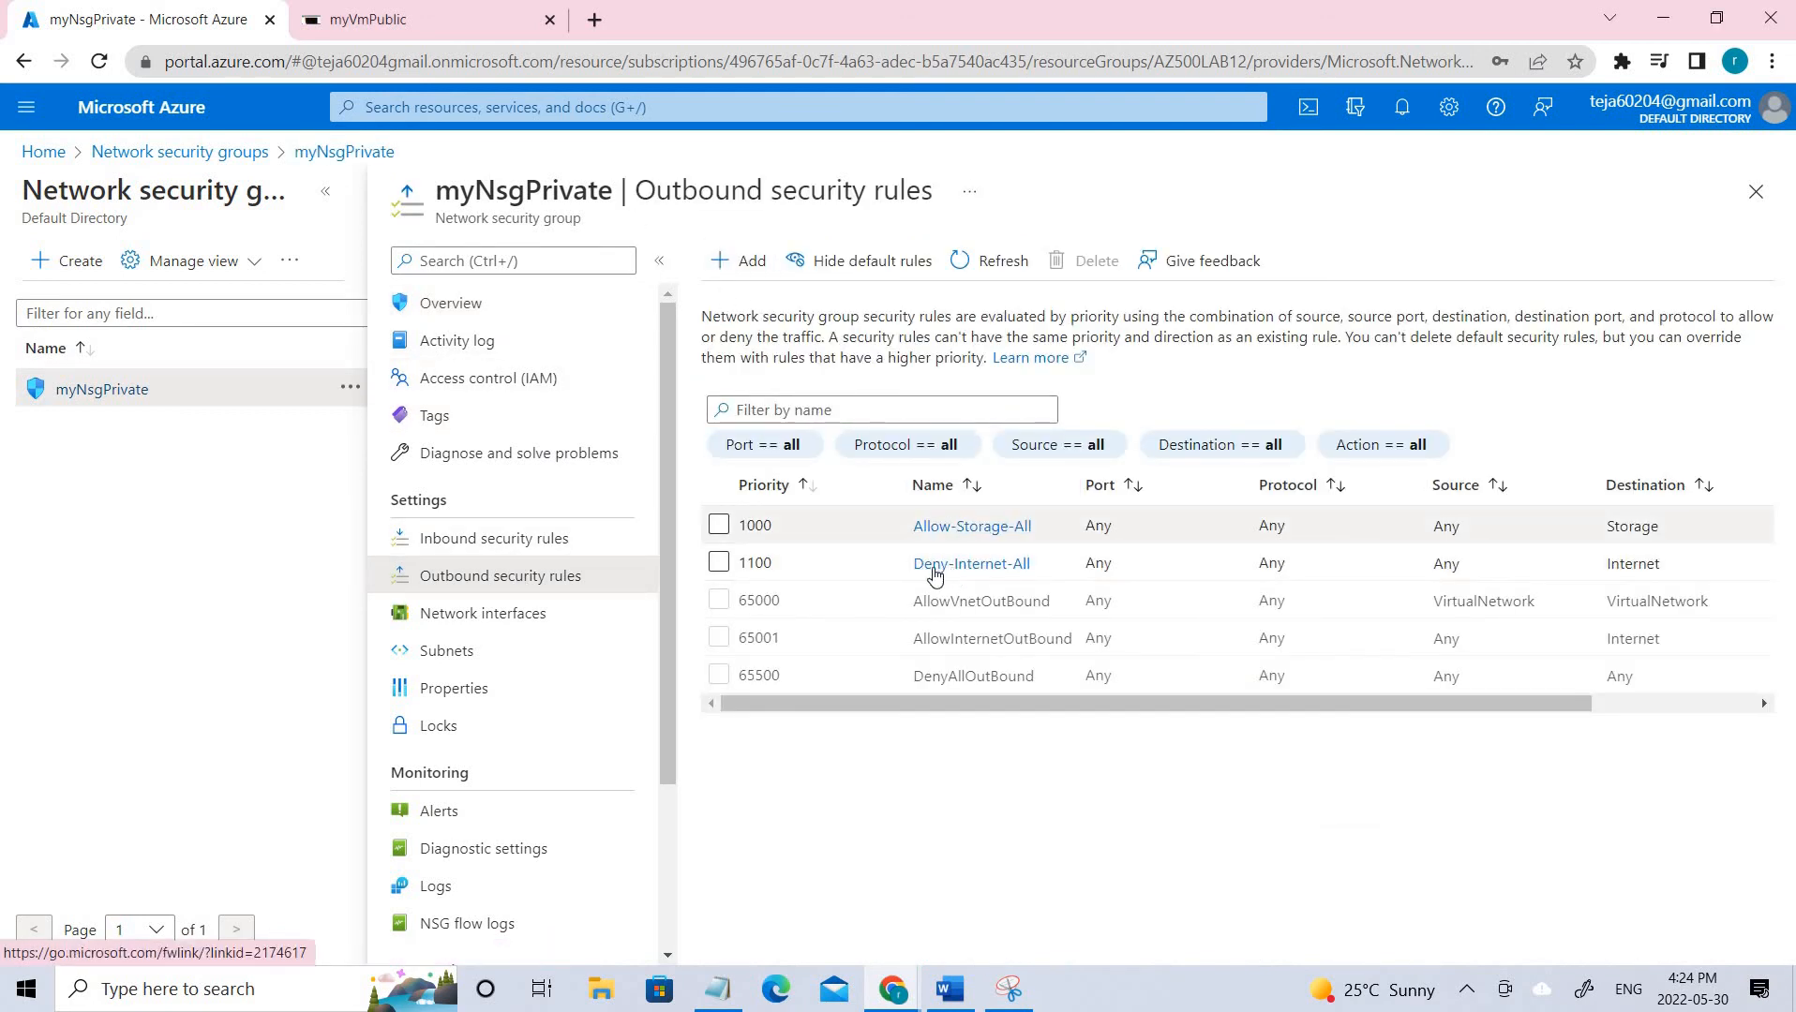
pyautogui.click(740, 261)
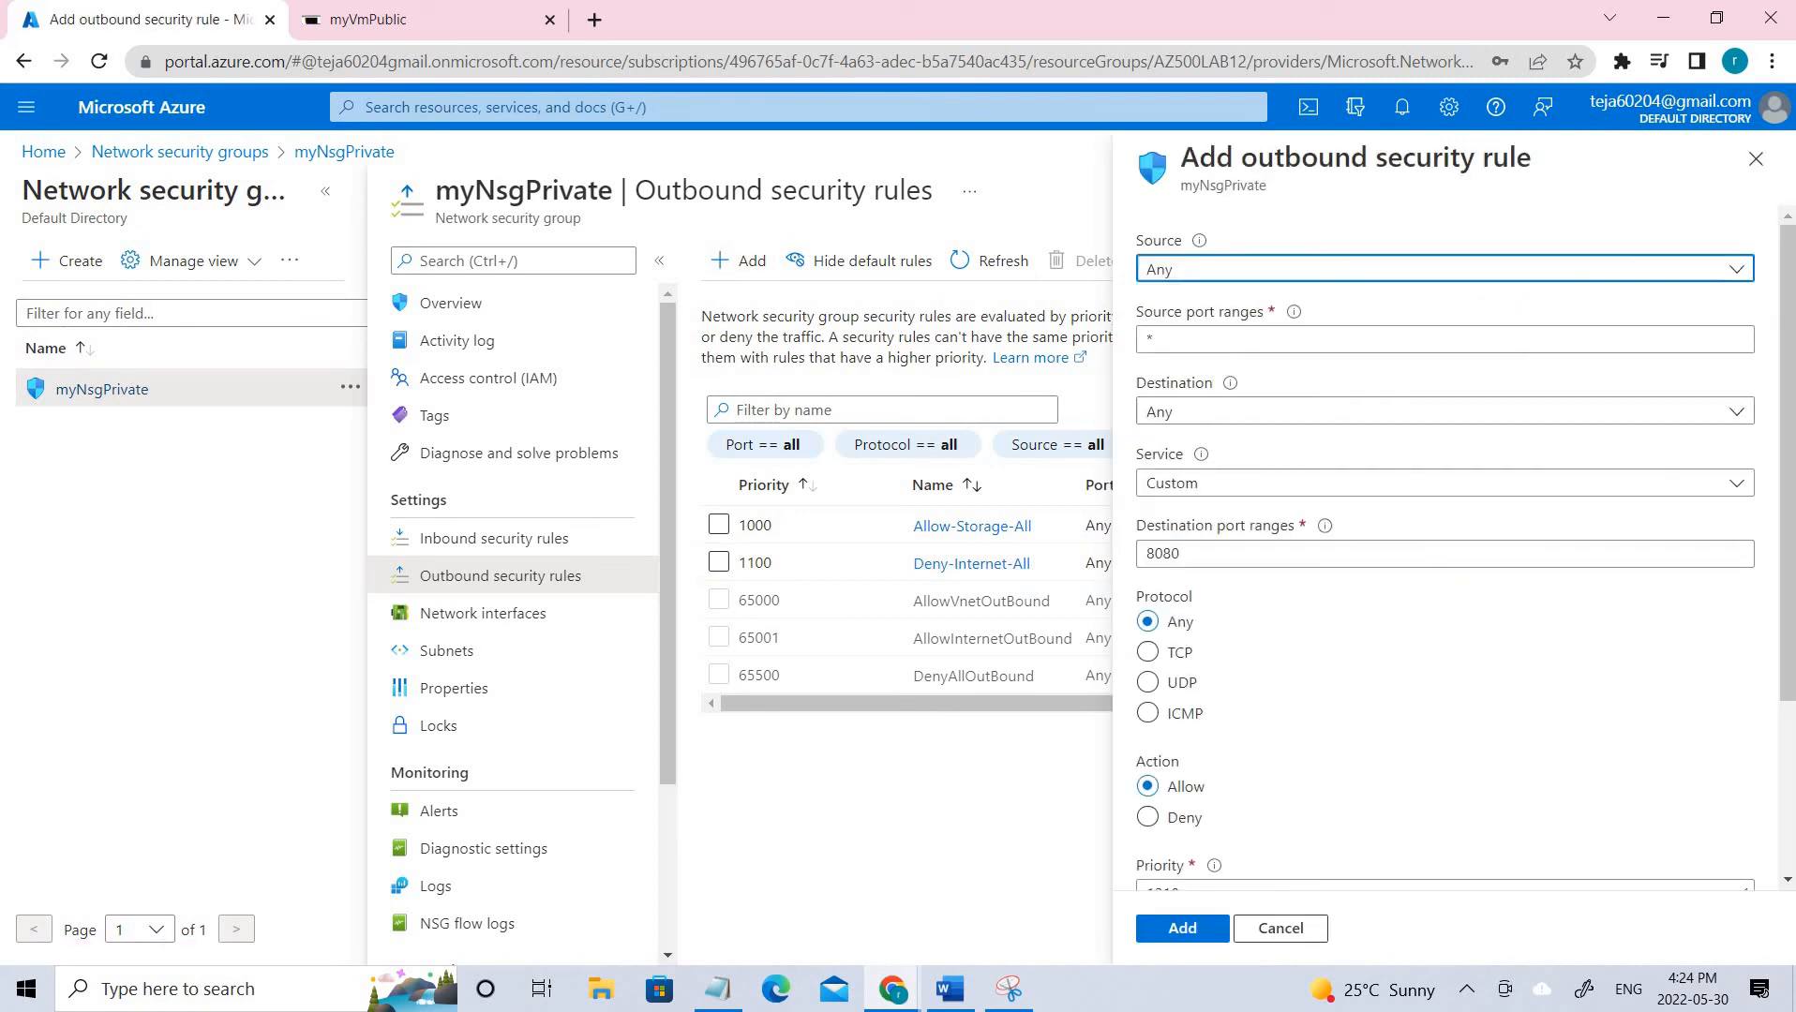
pyautogui.click(1303, 413)
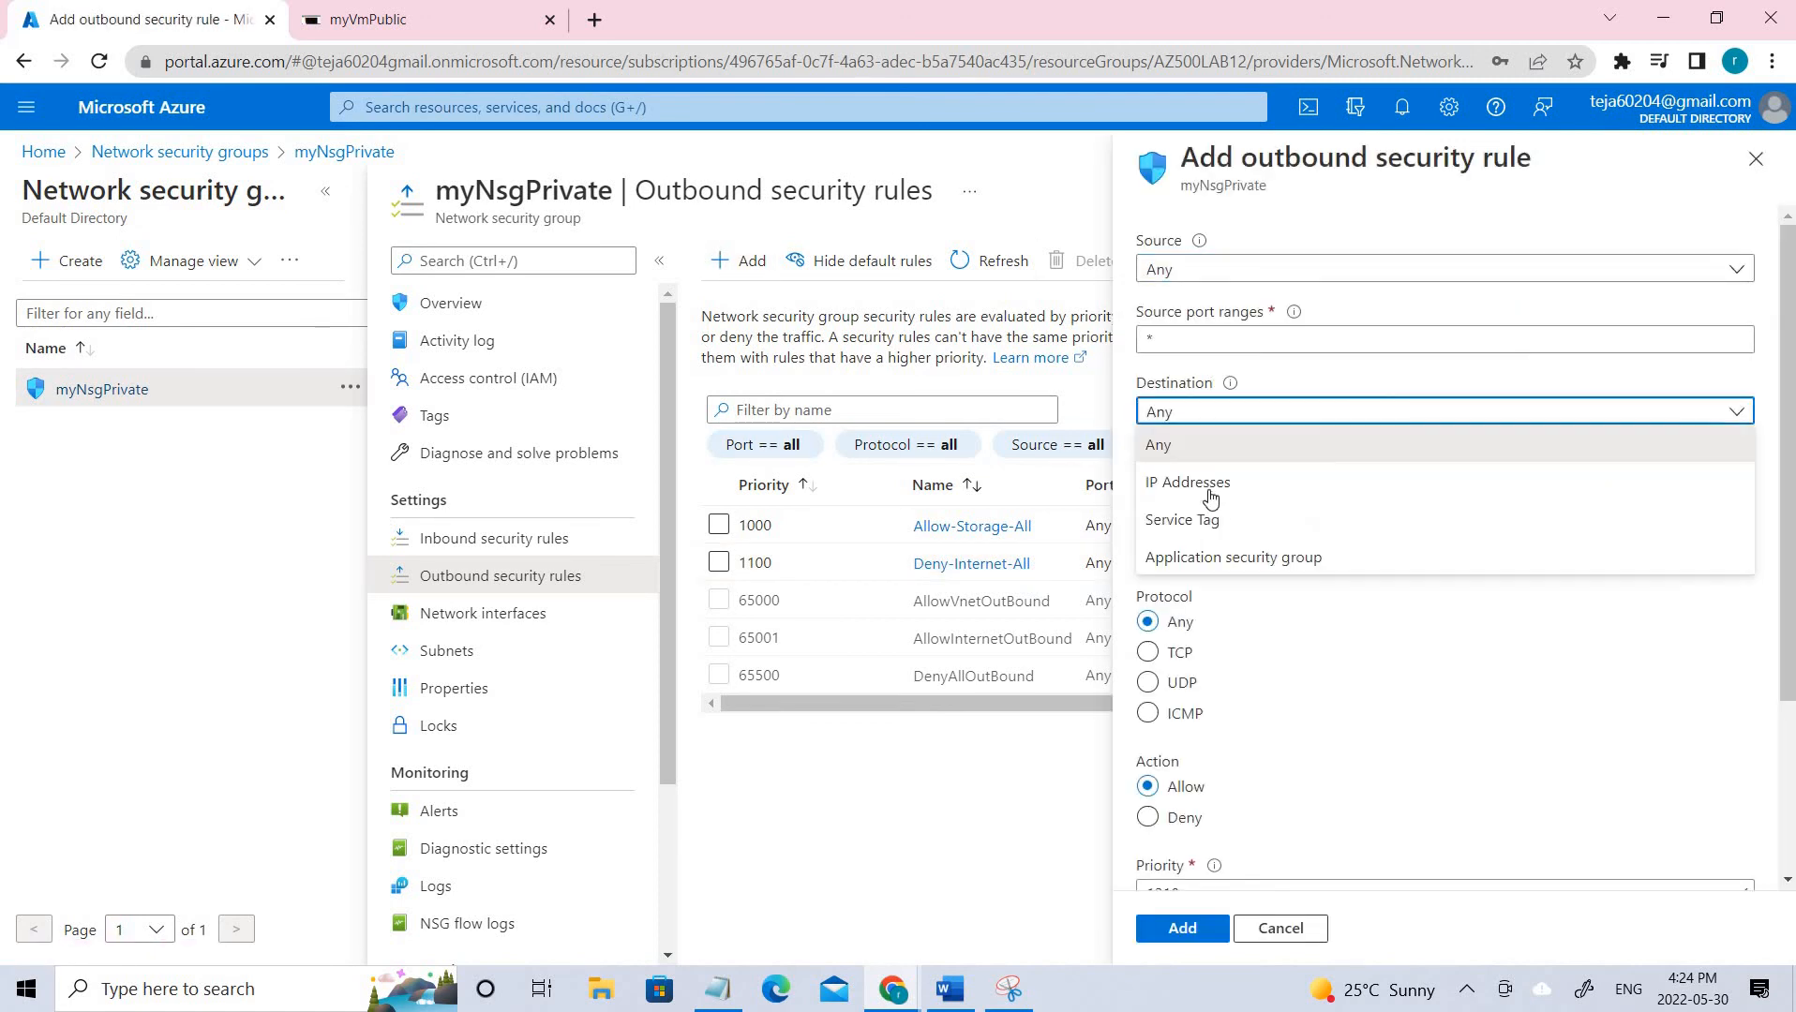
pyautogui.click(1213, 517)
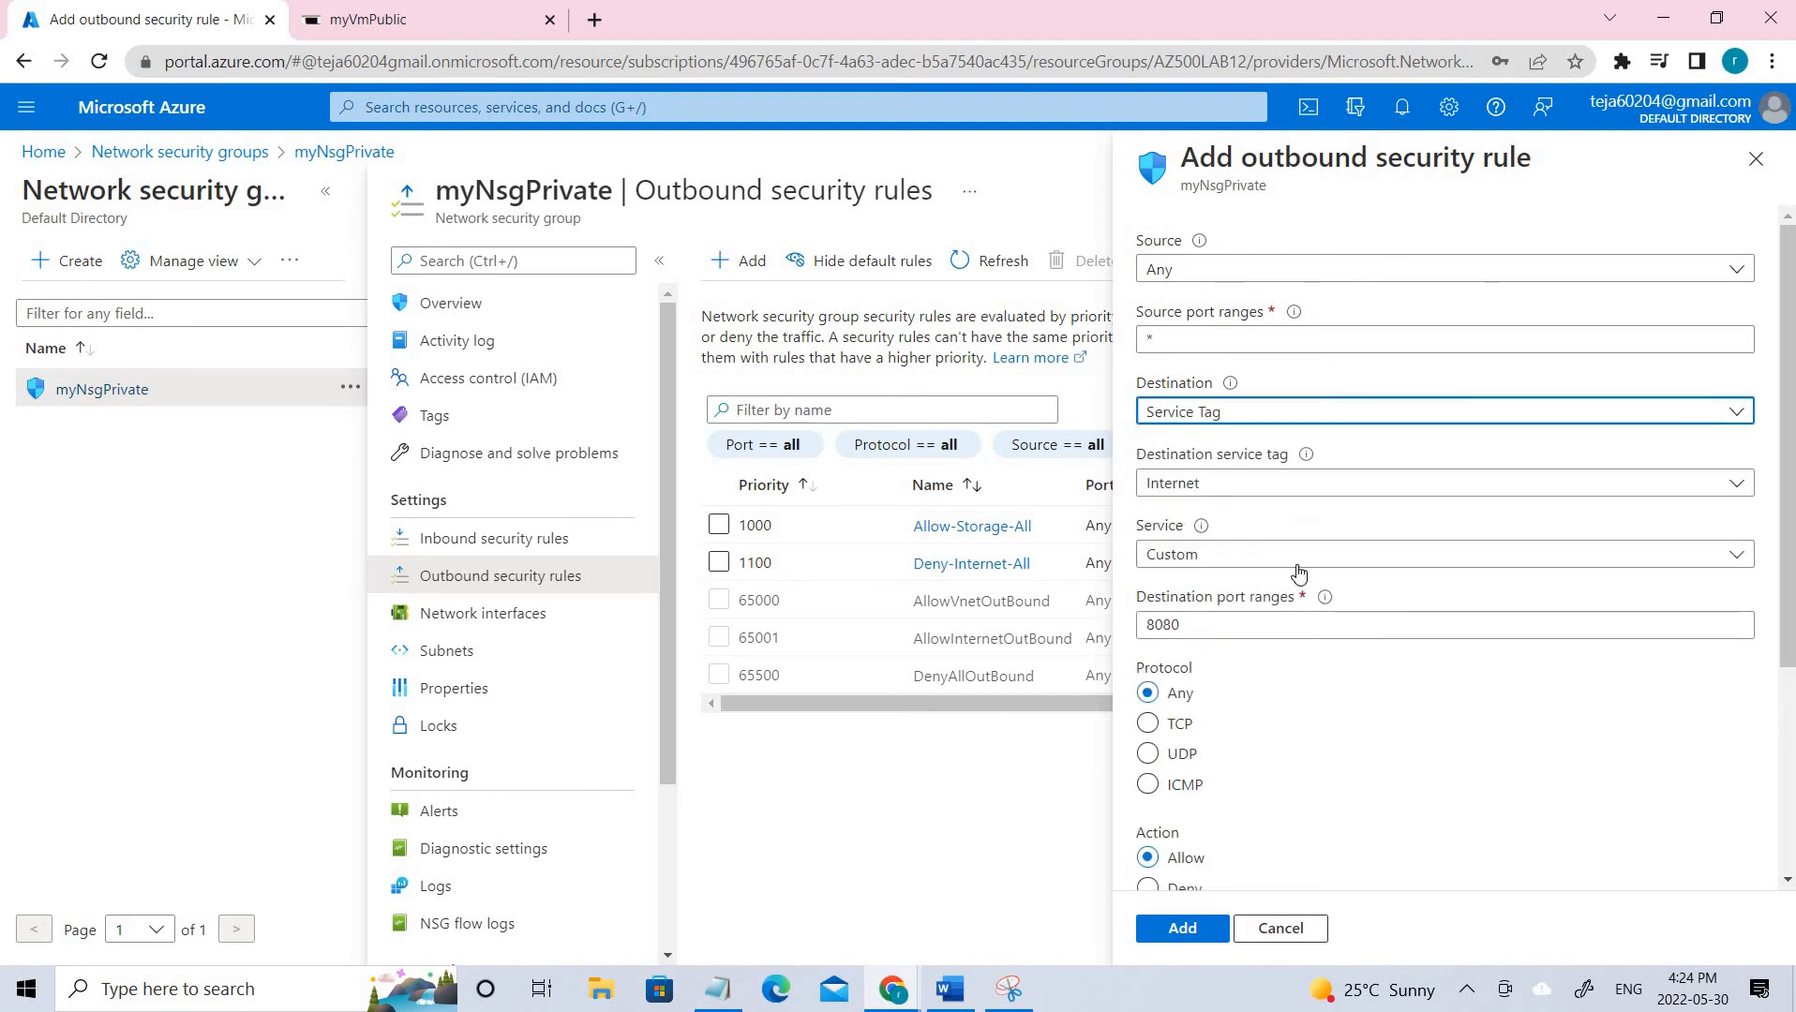
pyautogui.click(1250, 566)
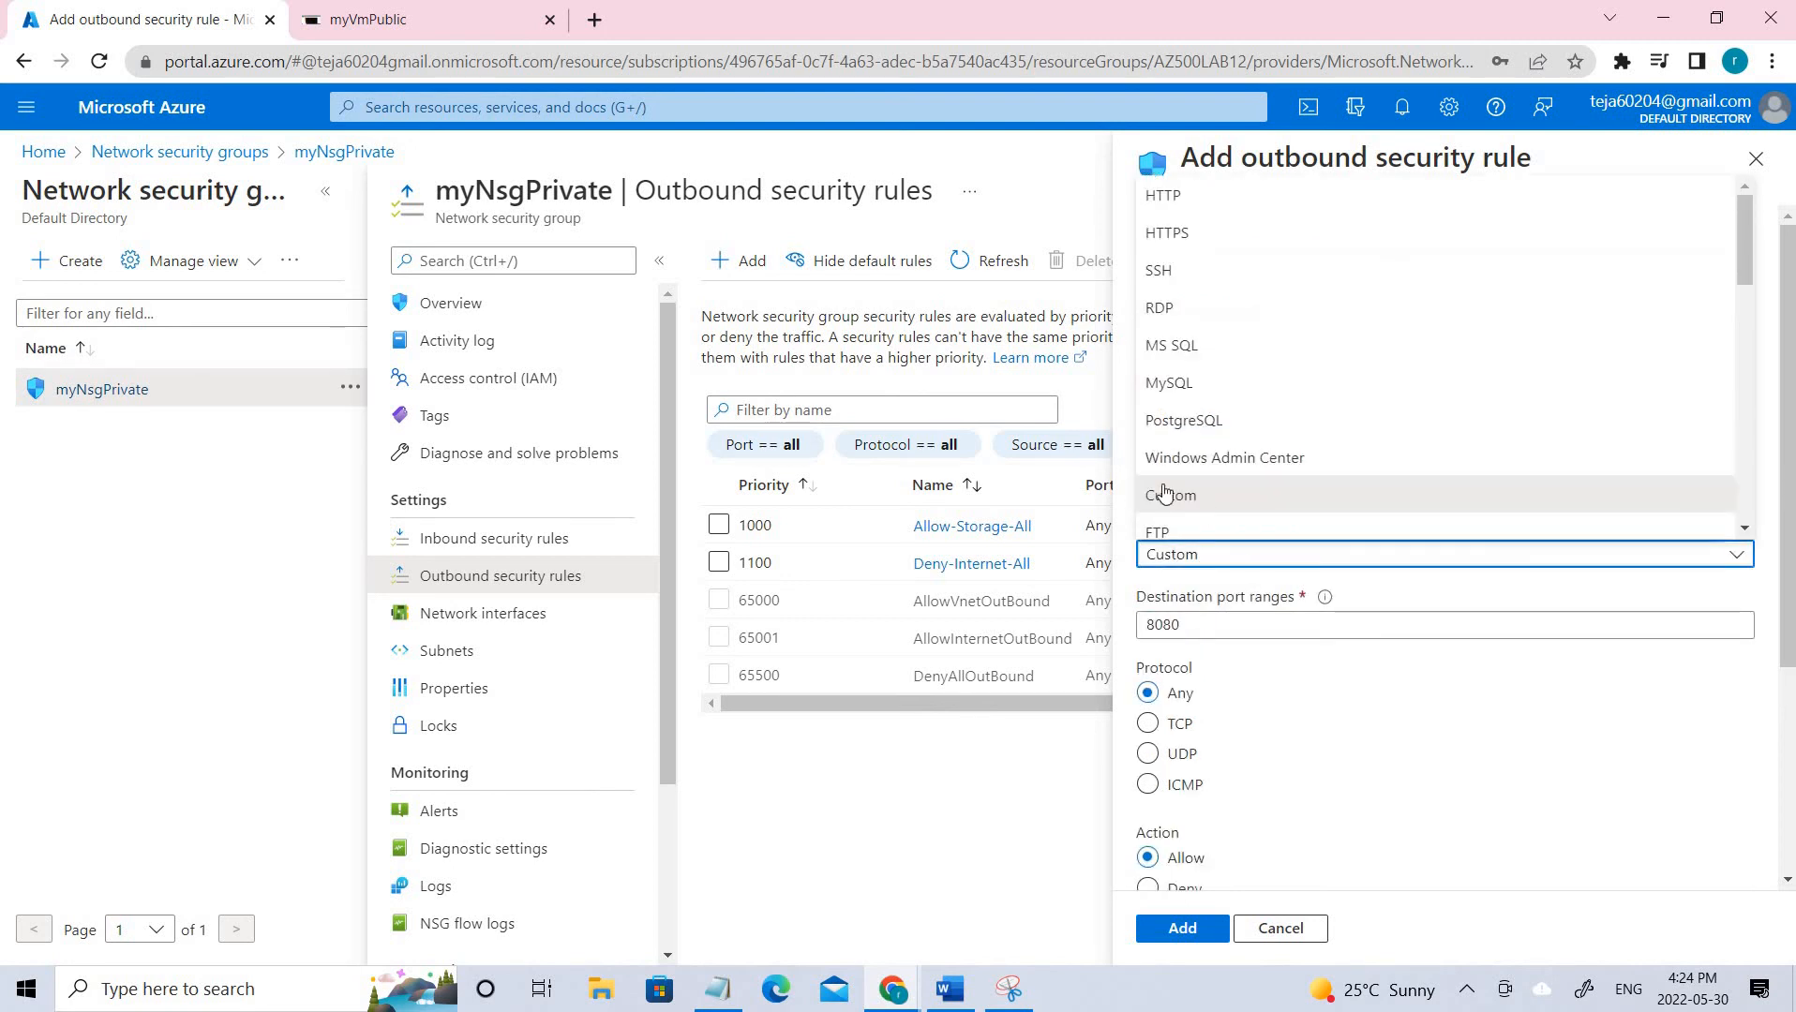
pyautogui.click(1172, 496)
pyautogui.click(1225, 488)
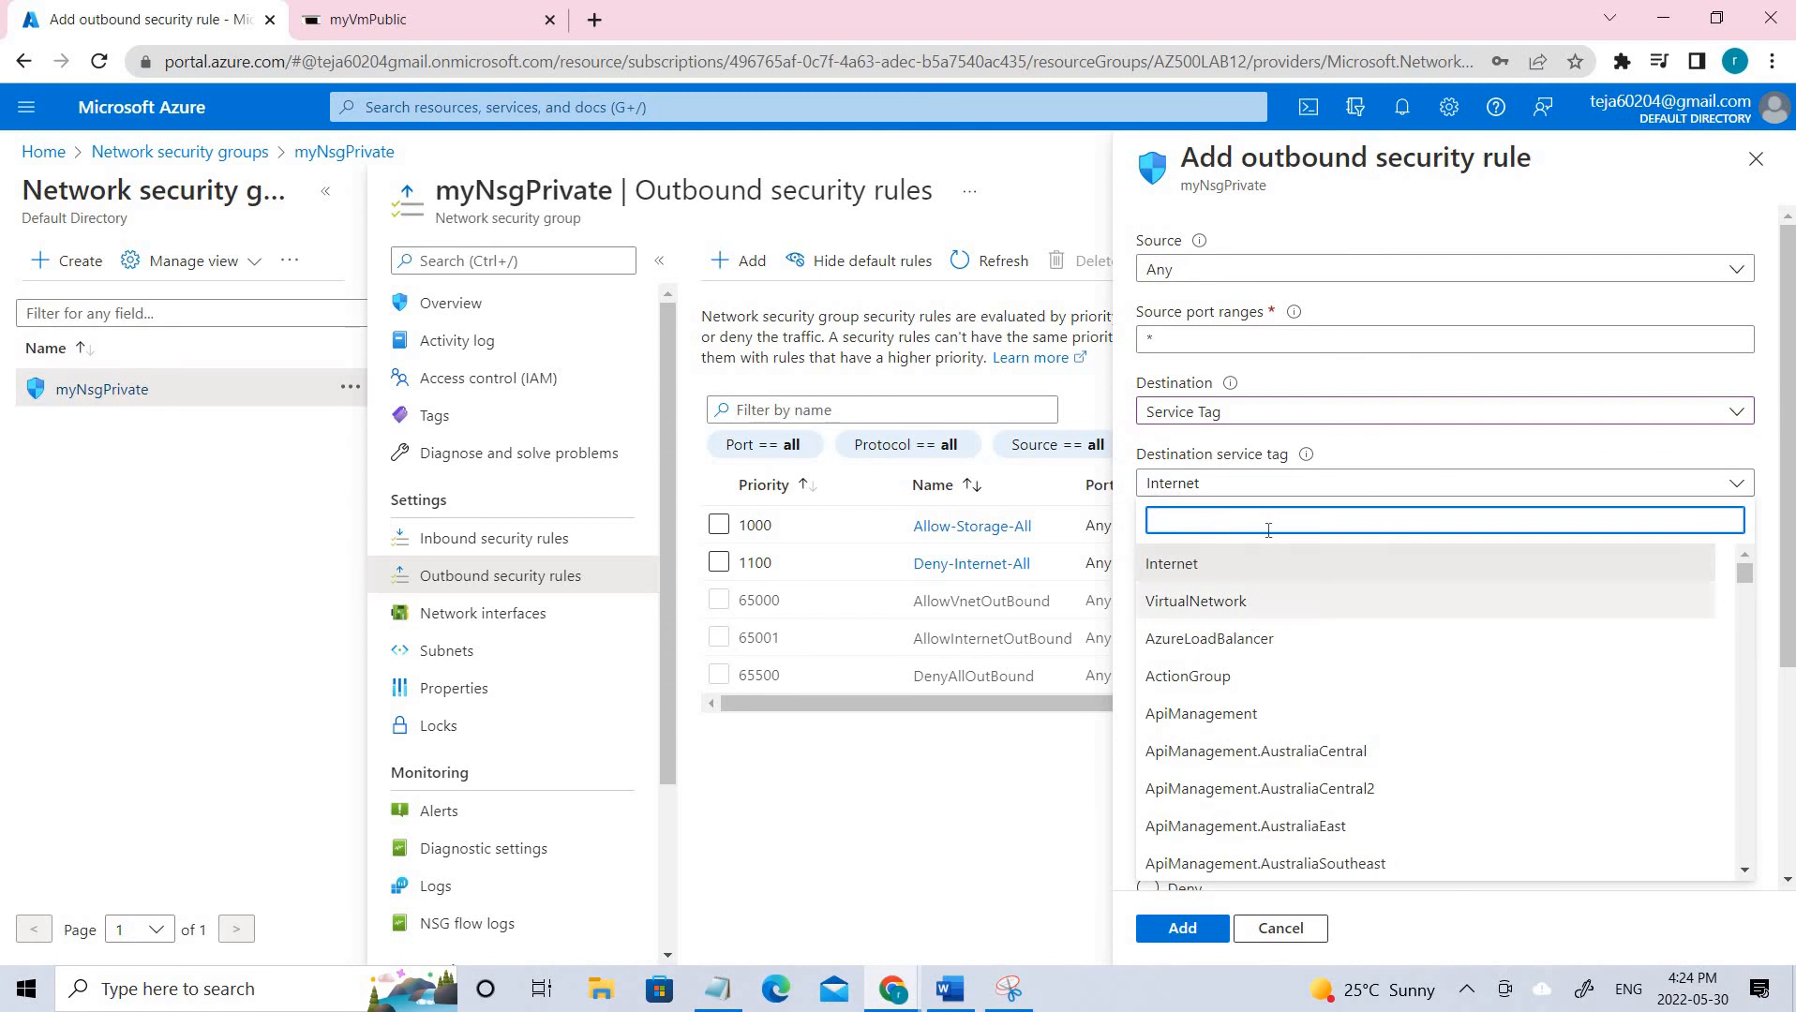
pyautogui.write('sto')
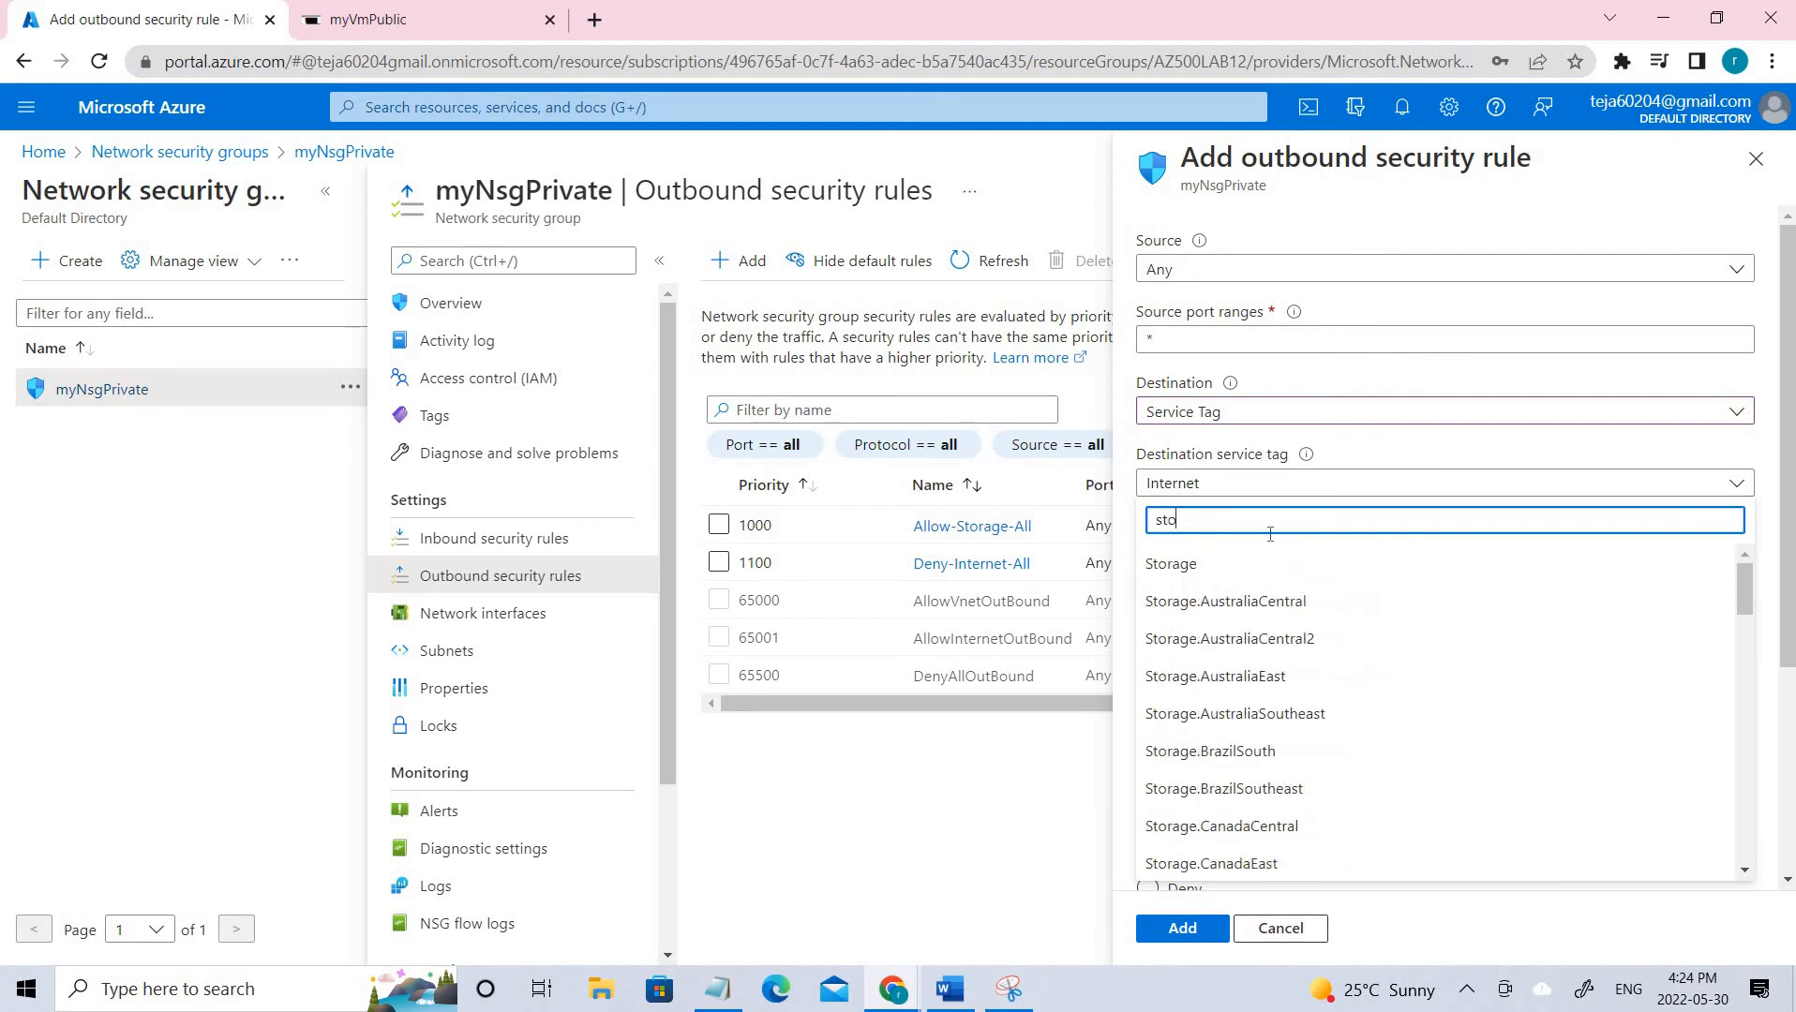
pyautogui.click(1310, 580)
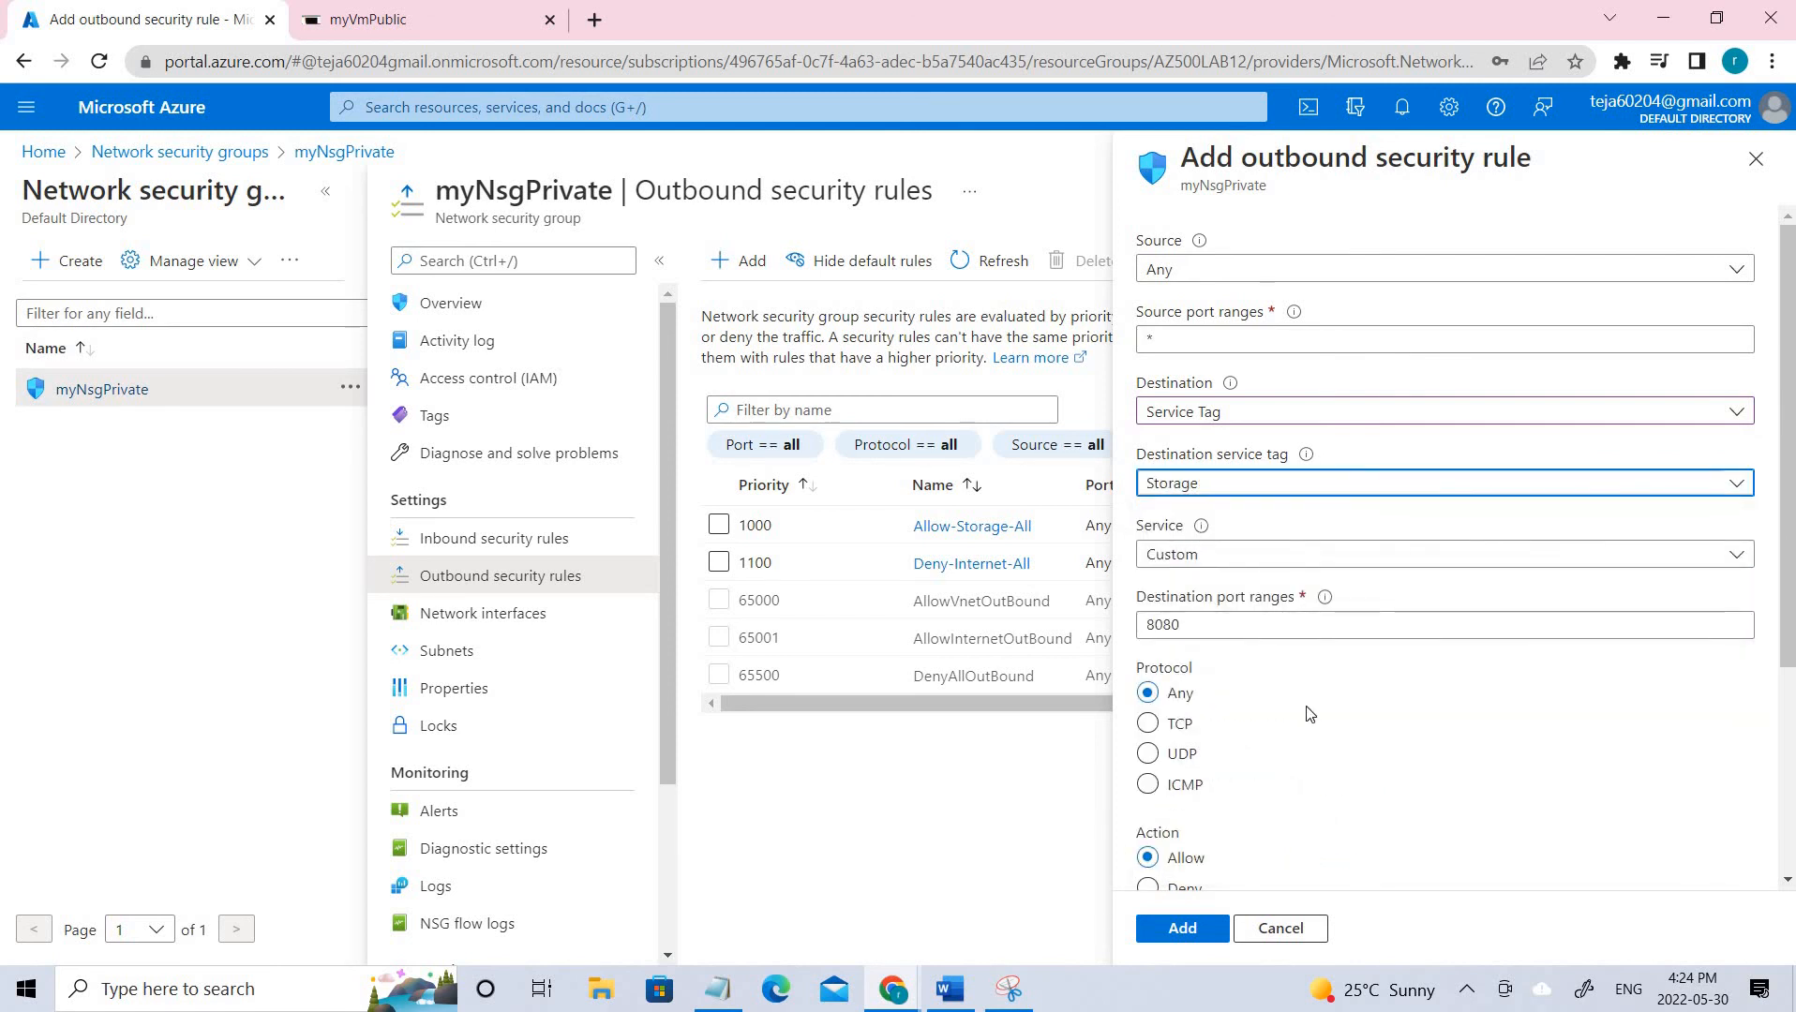
pyautogui.scroll(-3, 1312, 694)
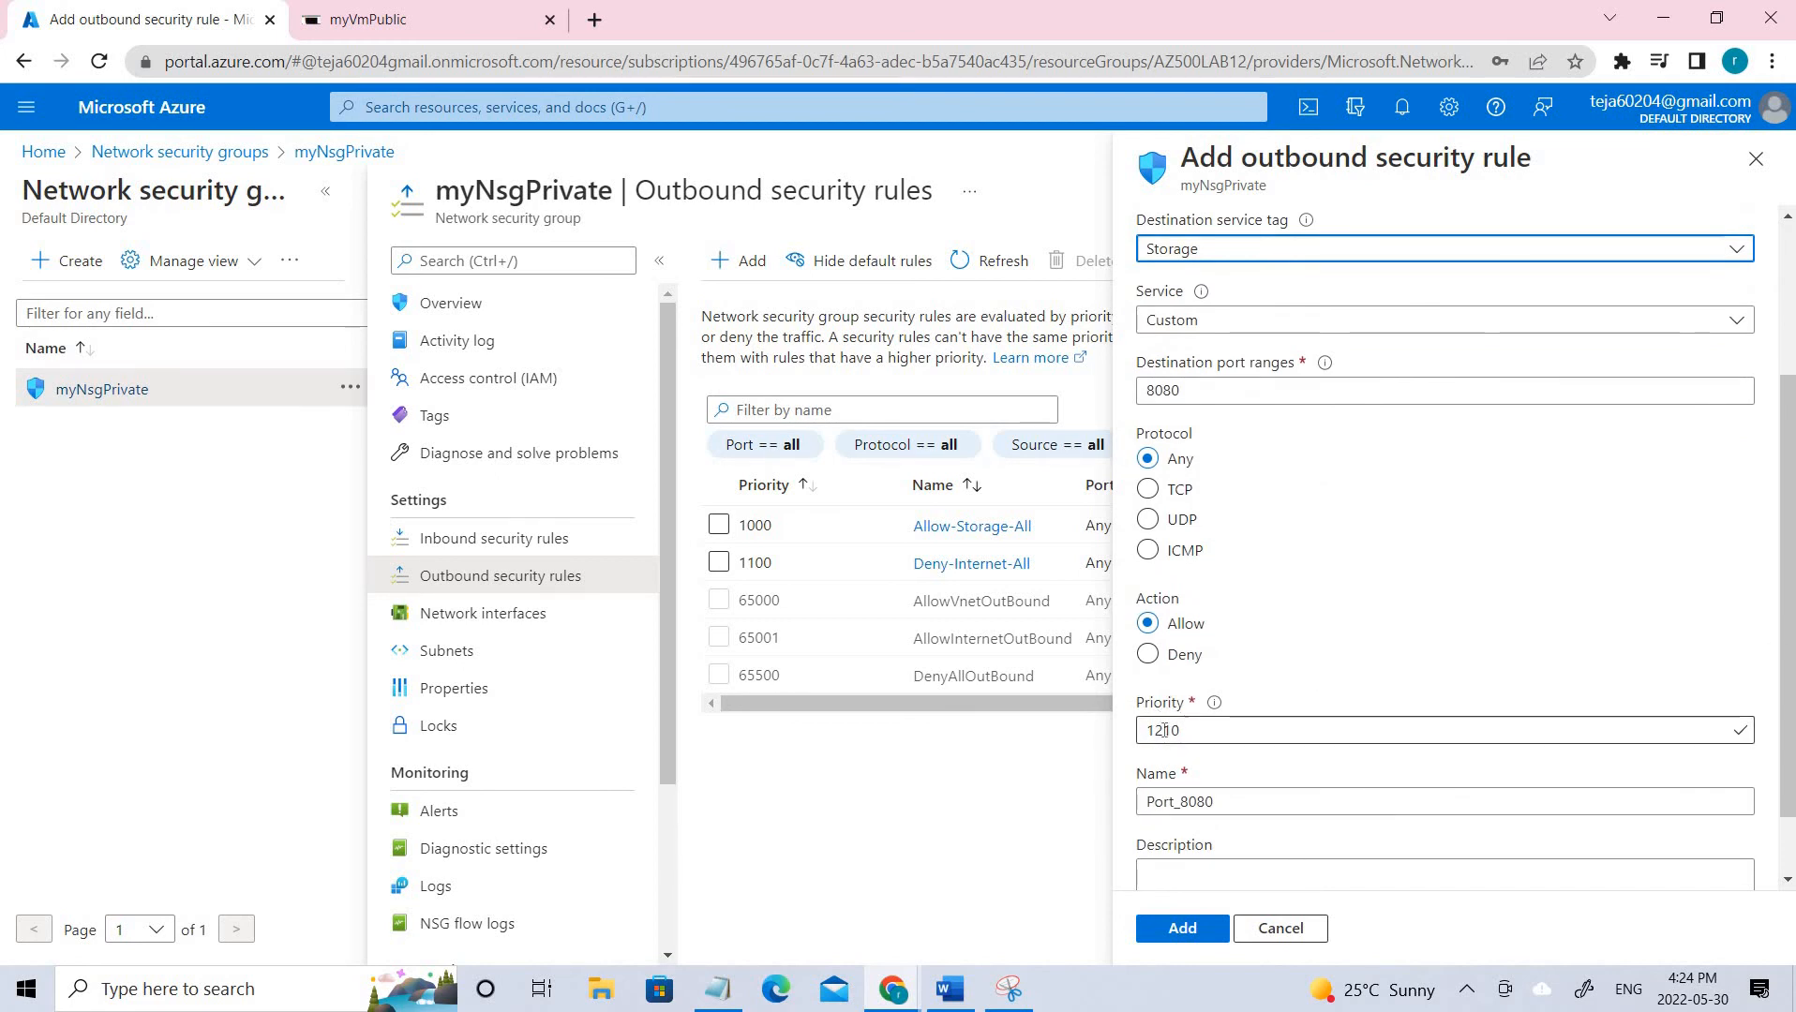
pyautogui.moveTo(1181, 731); pyautogui.dragTo(1111, 735)
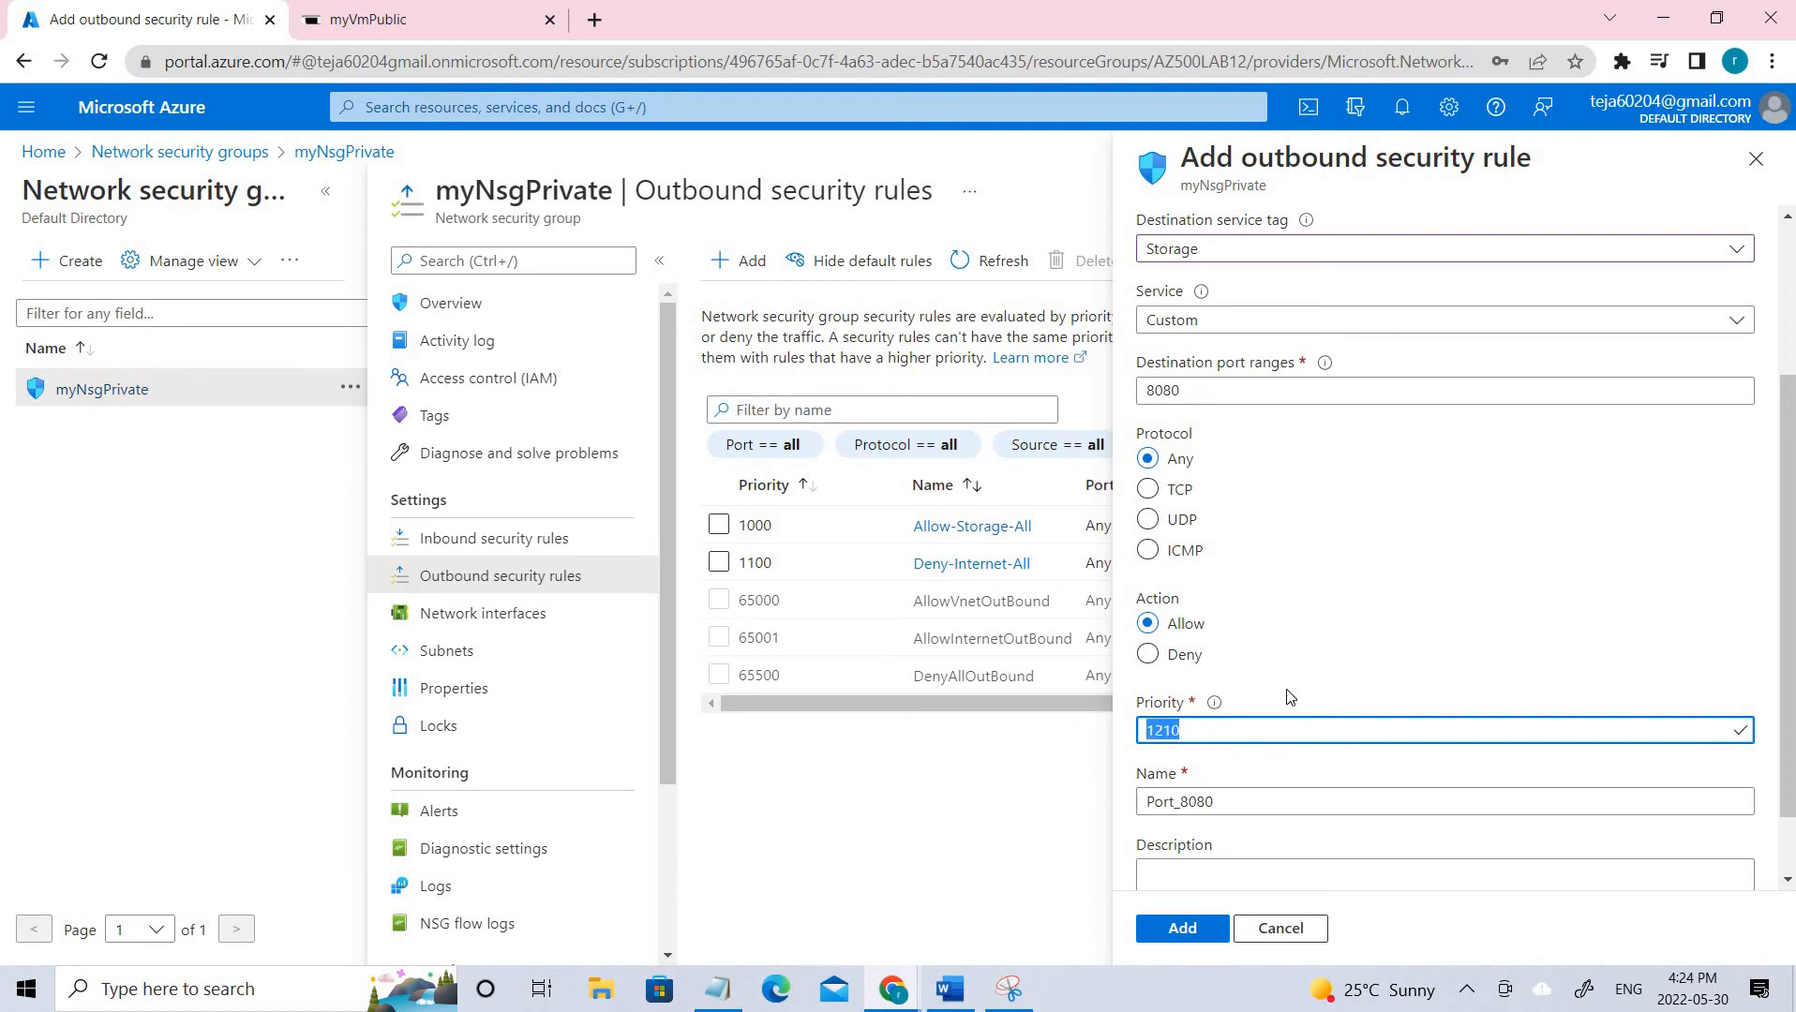
pyautogui.scroll(-1, 1268, 726)
pyautogui.press('Tab')
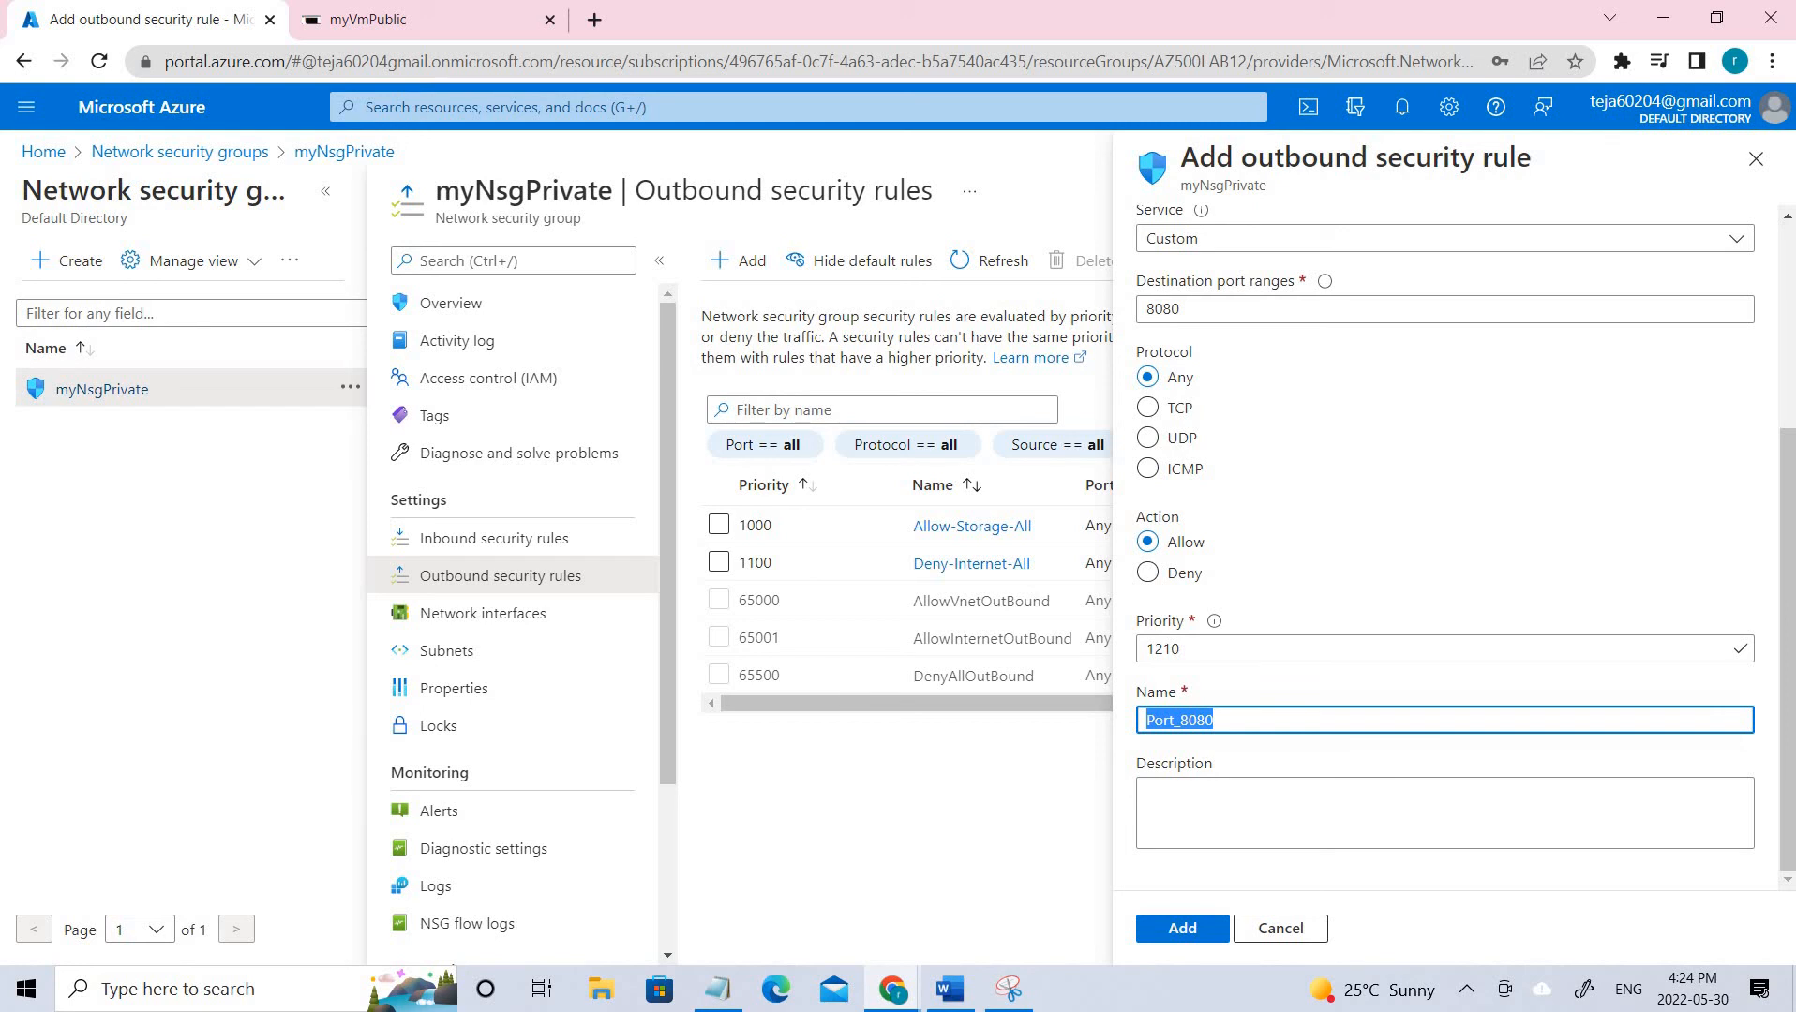
pyautogui.hotkey('alt', 'Tab')
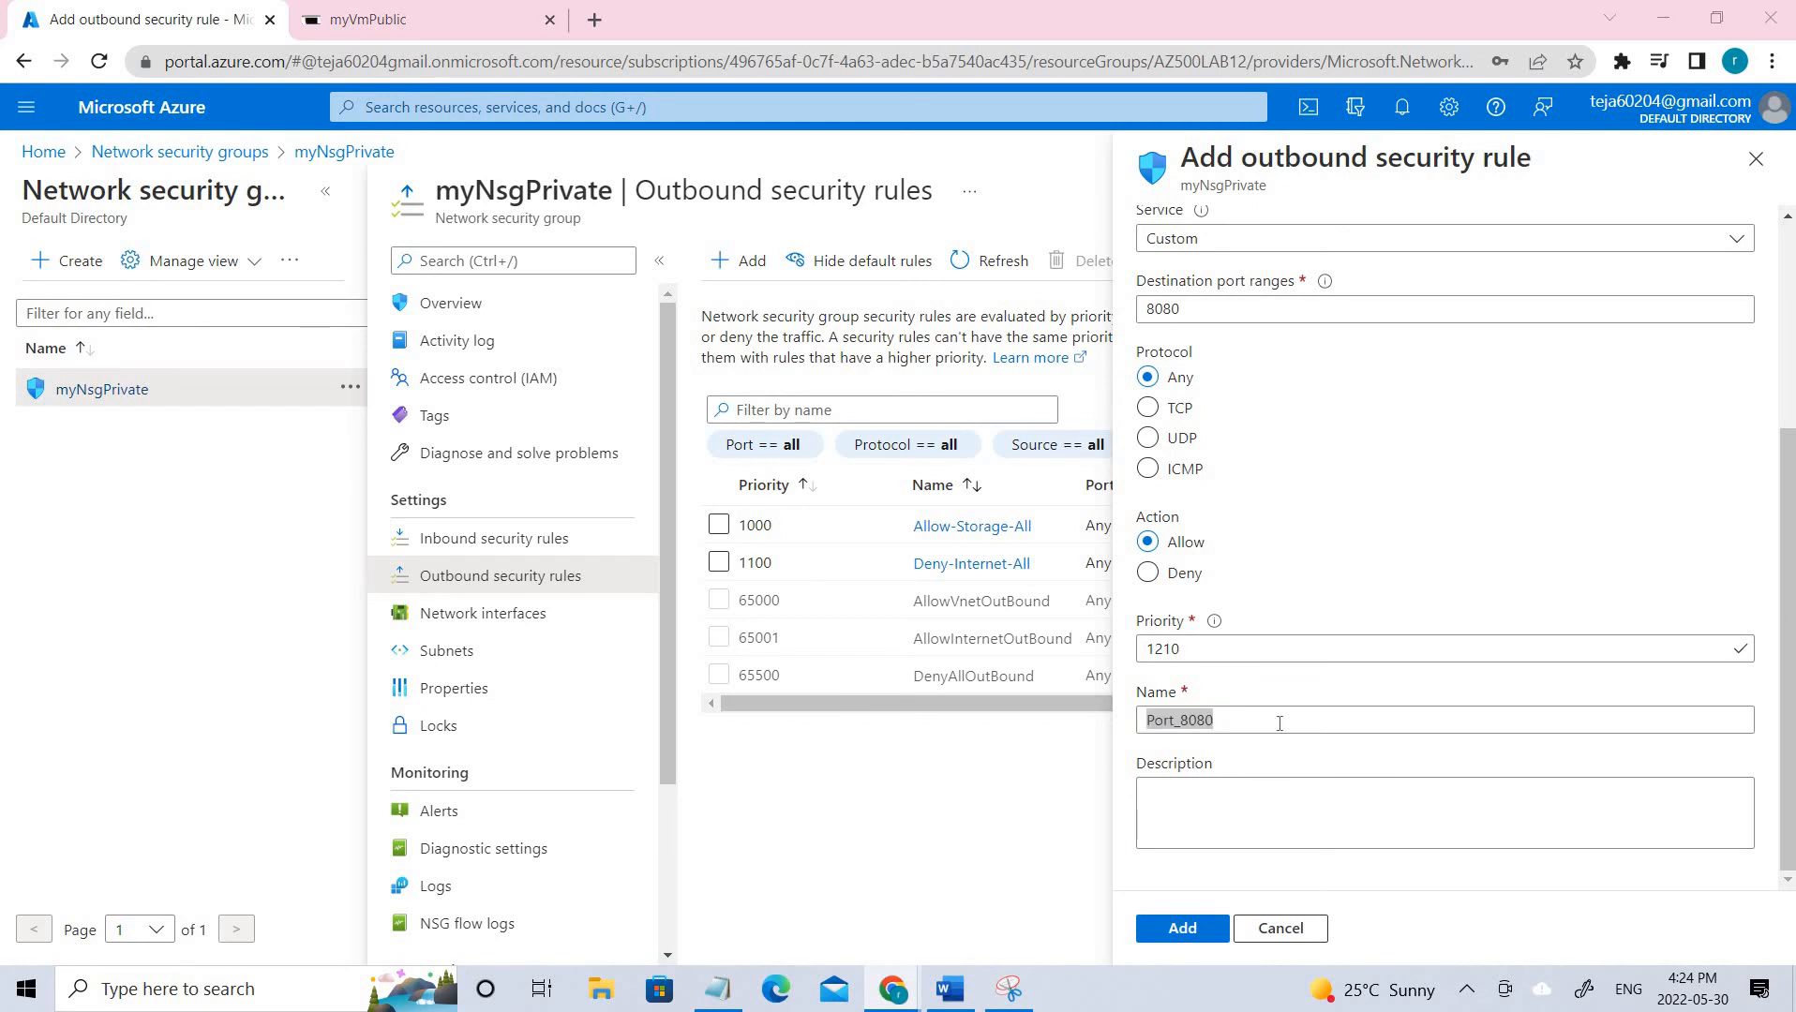
pyautogui.click(1279, 722)
pyautogui.hotkey('ctrl', 'a')
pyautogui.write('Allow-Storage-All')
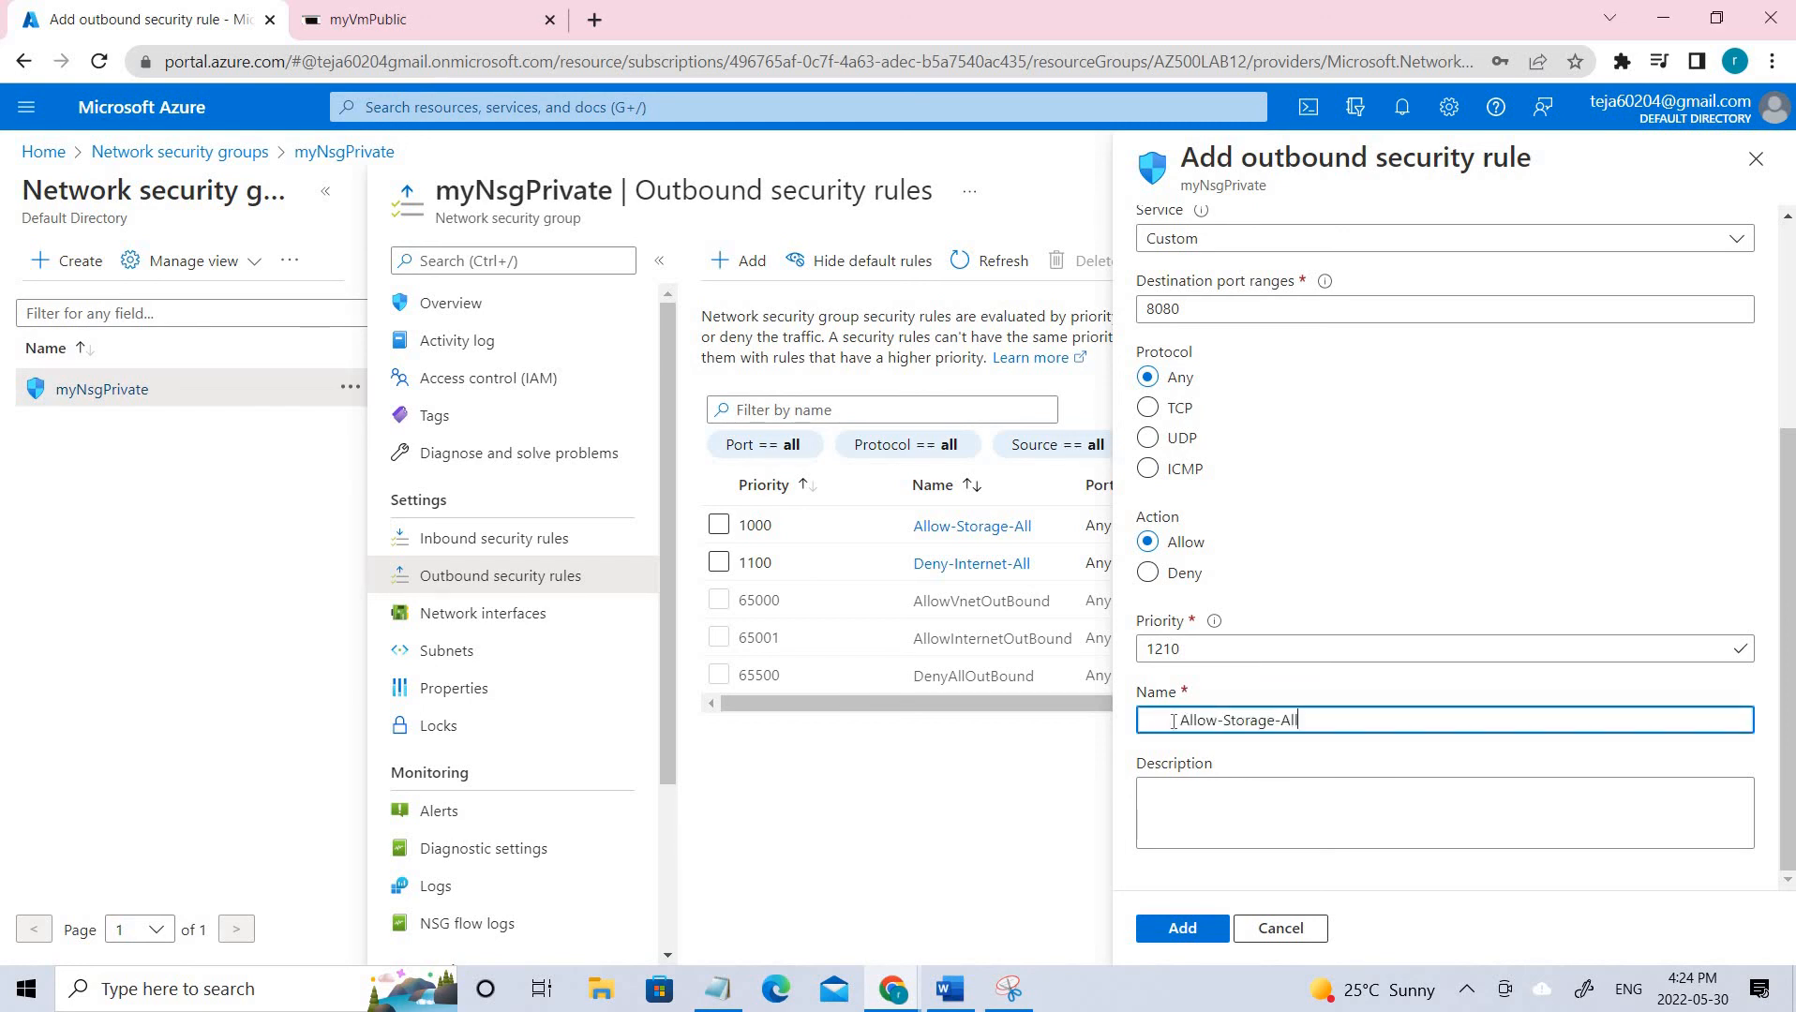
pyautogui.press('BackSpace')
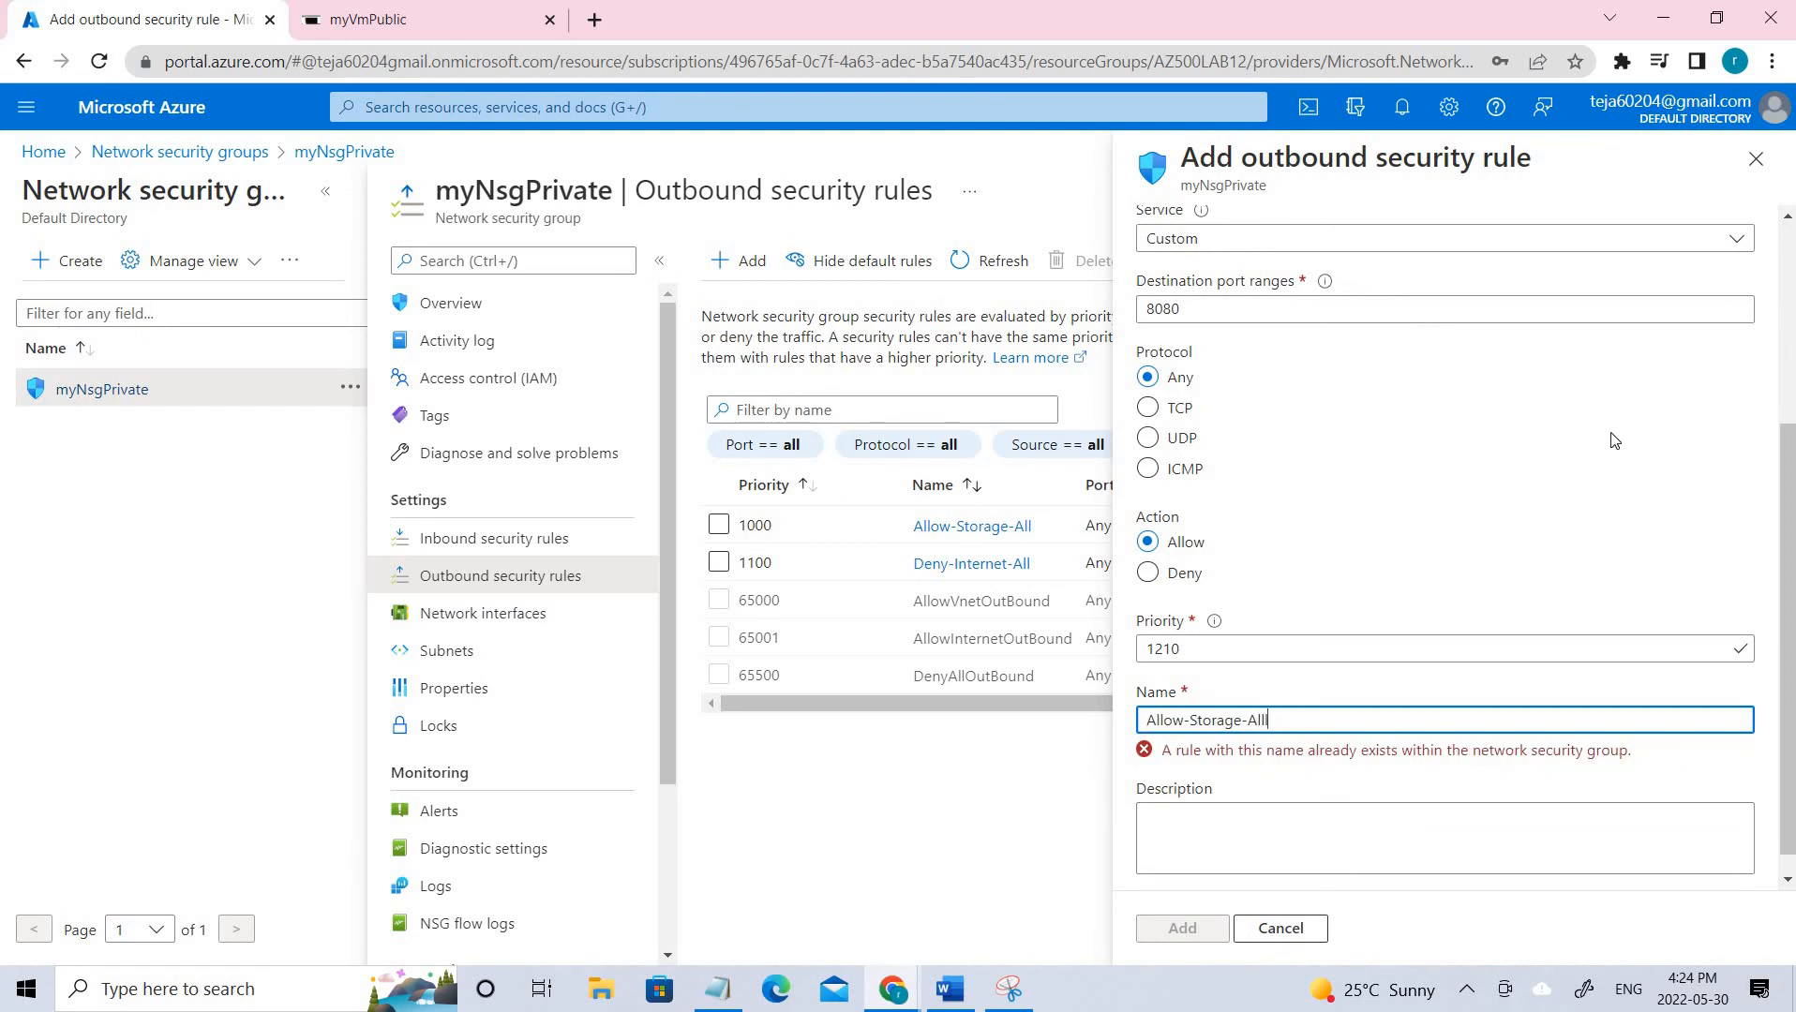
pyautogui.write('l')
pyautogui.scroll(3, 1475, 567)
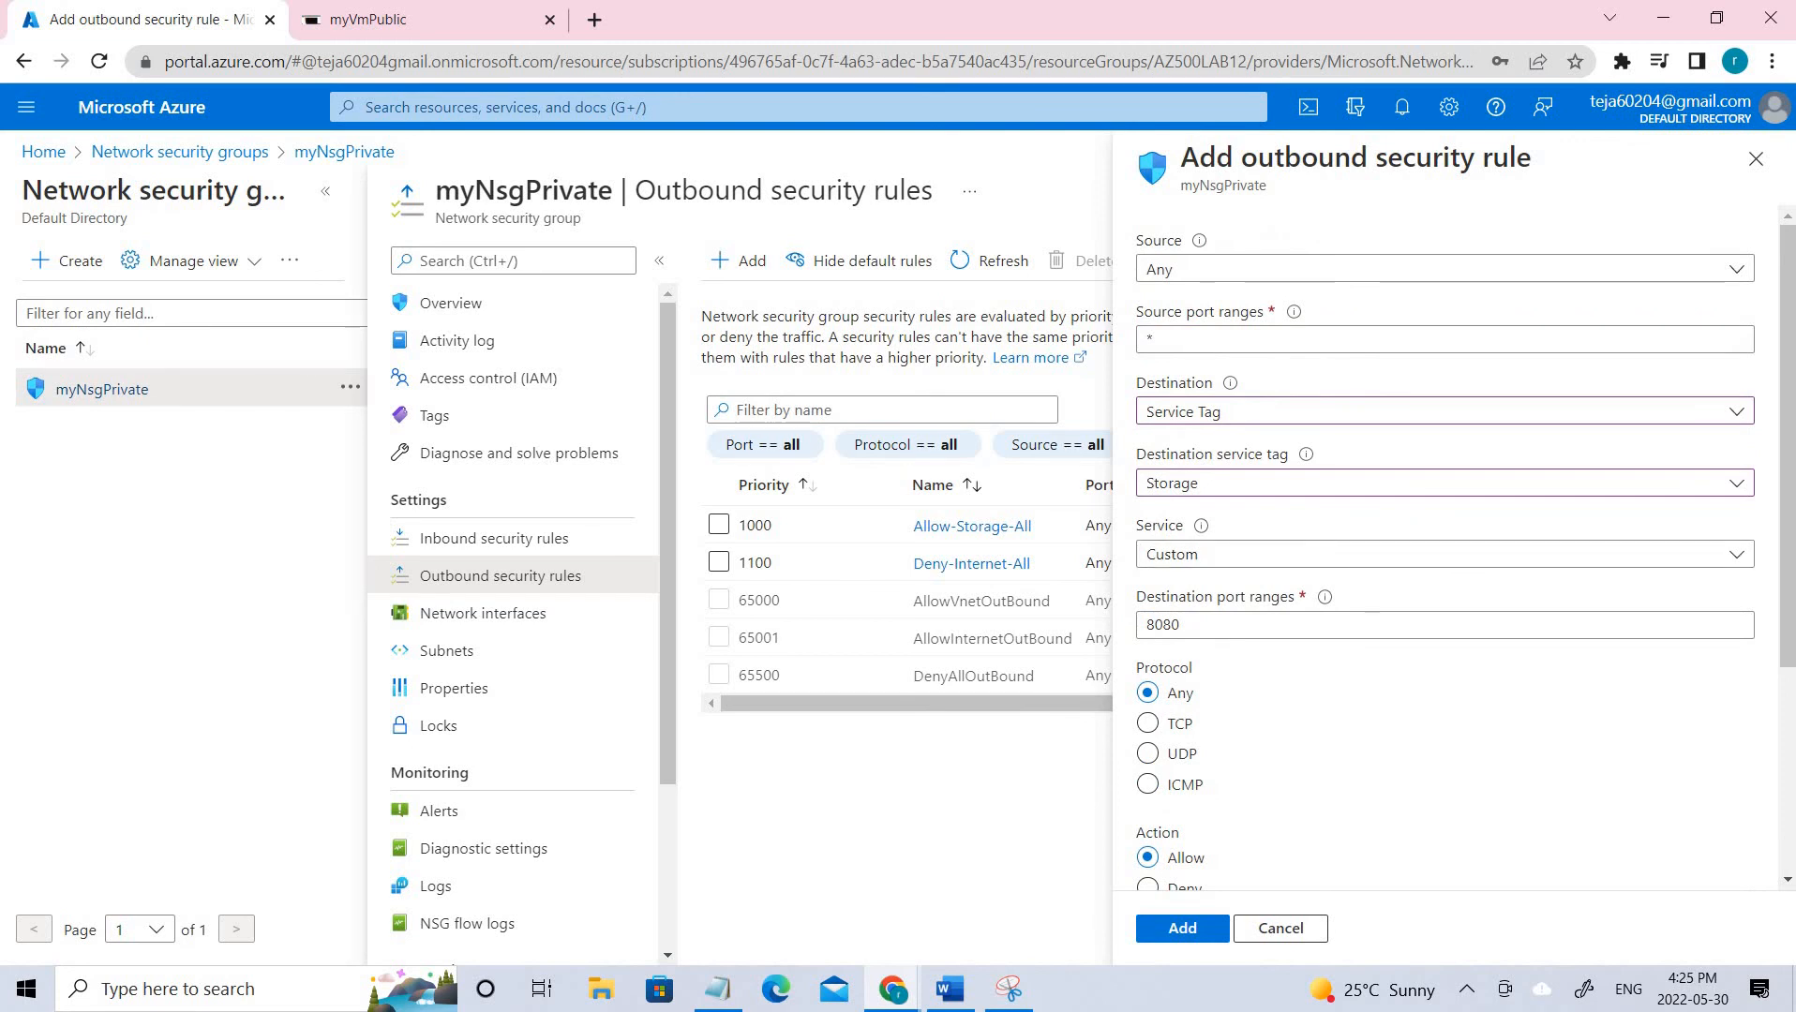
pyautogui.moveTo(1210, 626); pyautogui.dragTo(968, 627)
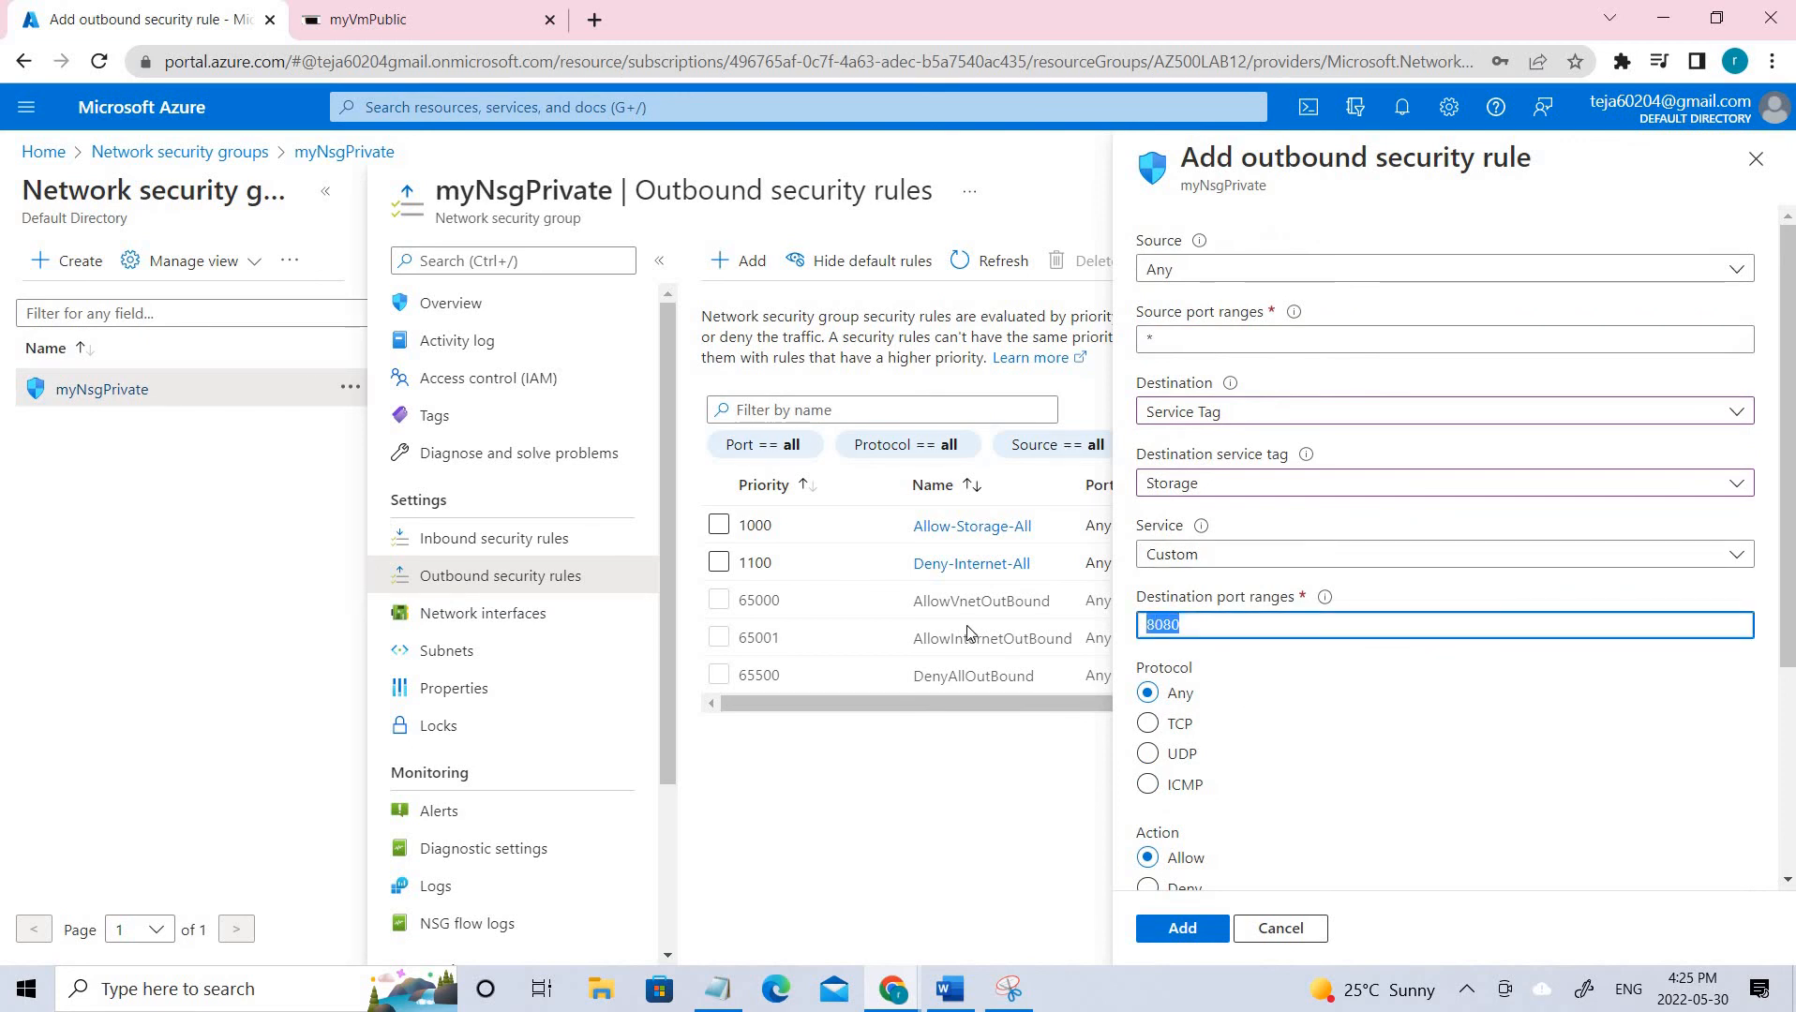
pyautogui.press('BackSpace')
pyautogui.write('*')
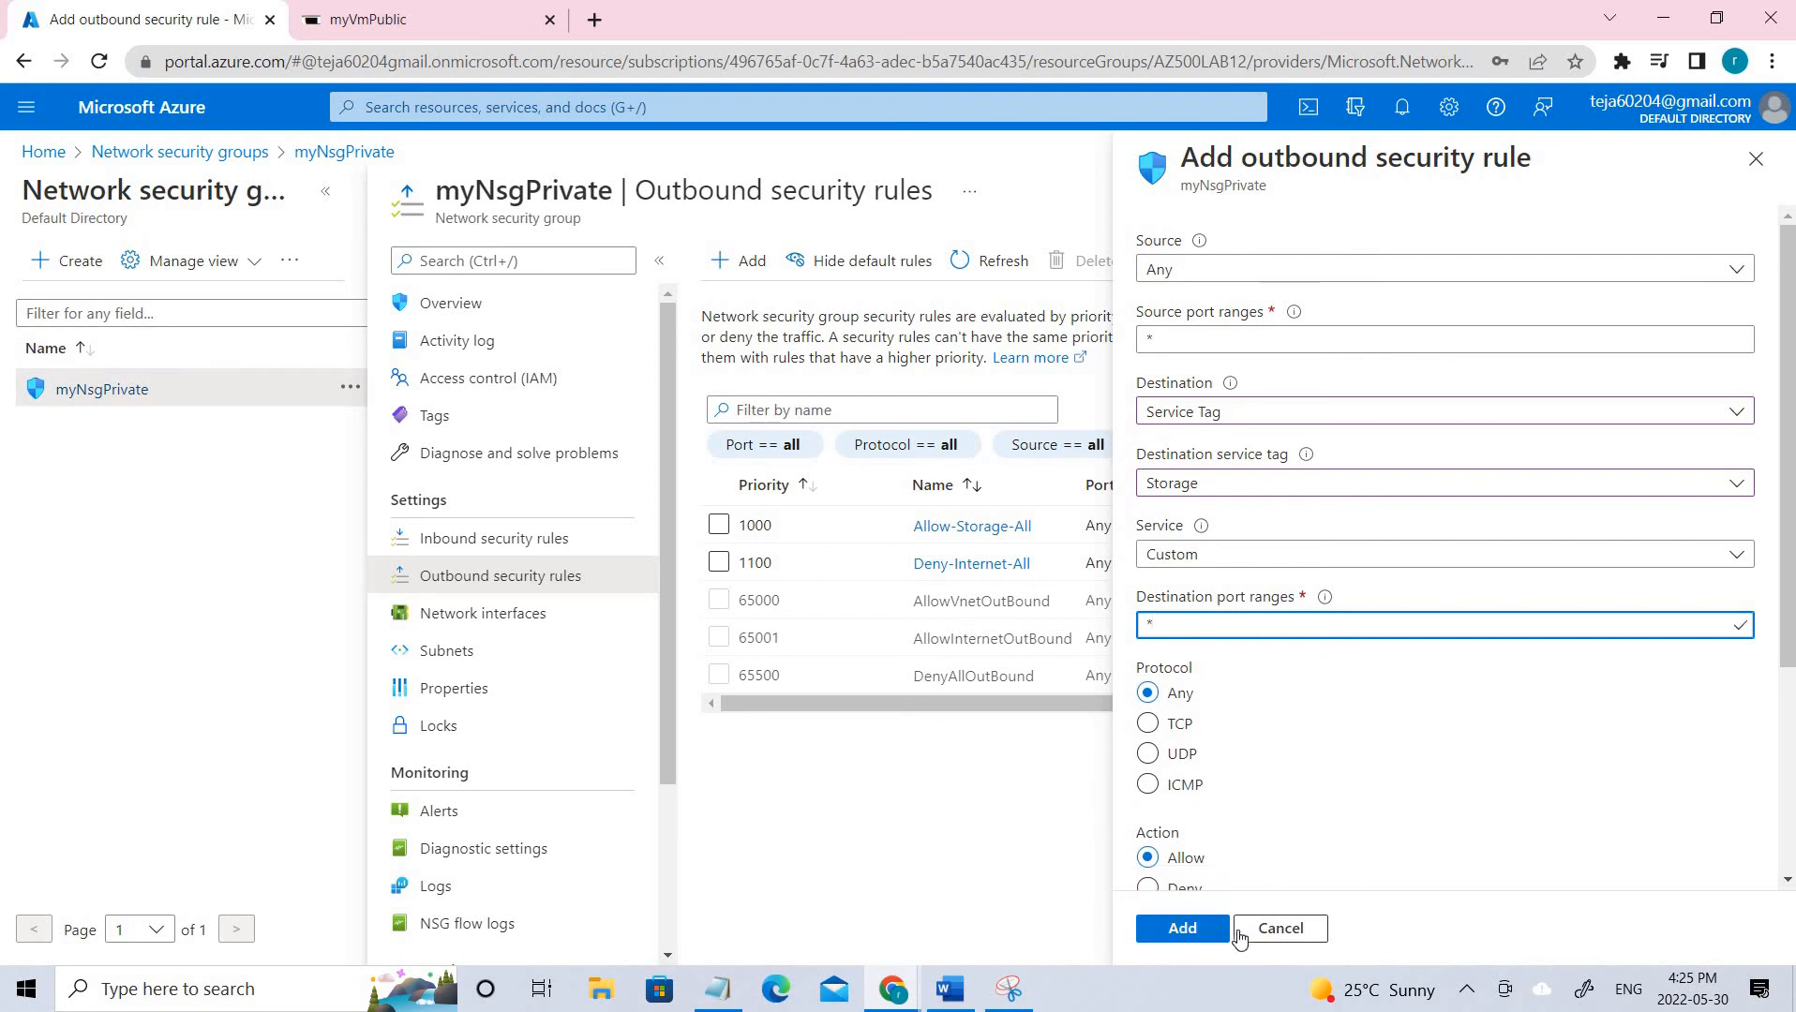
pyautogui.click(1280, 931)
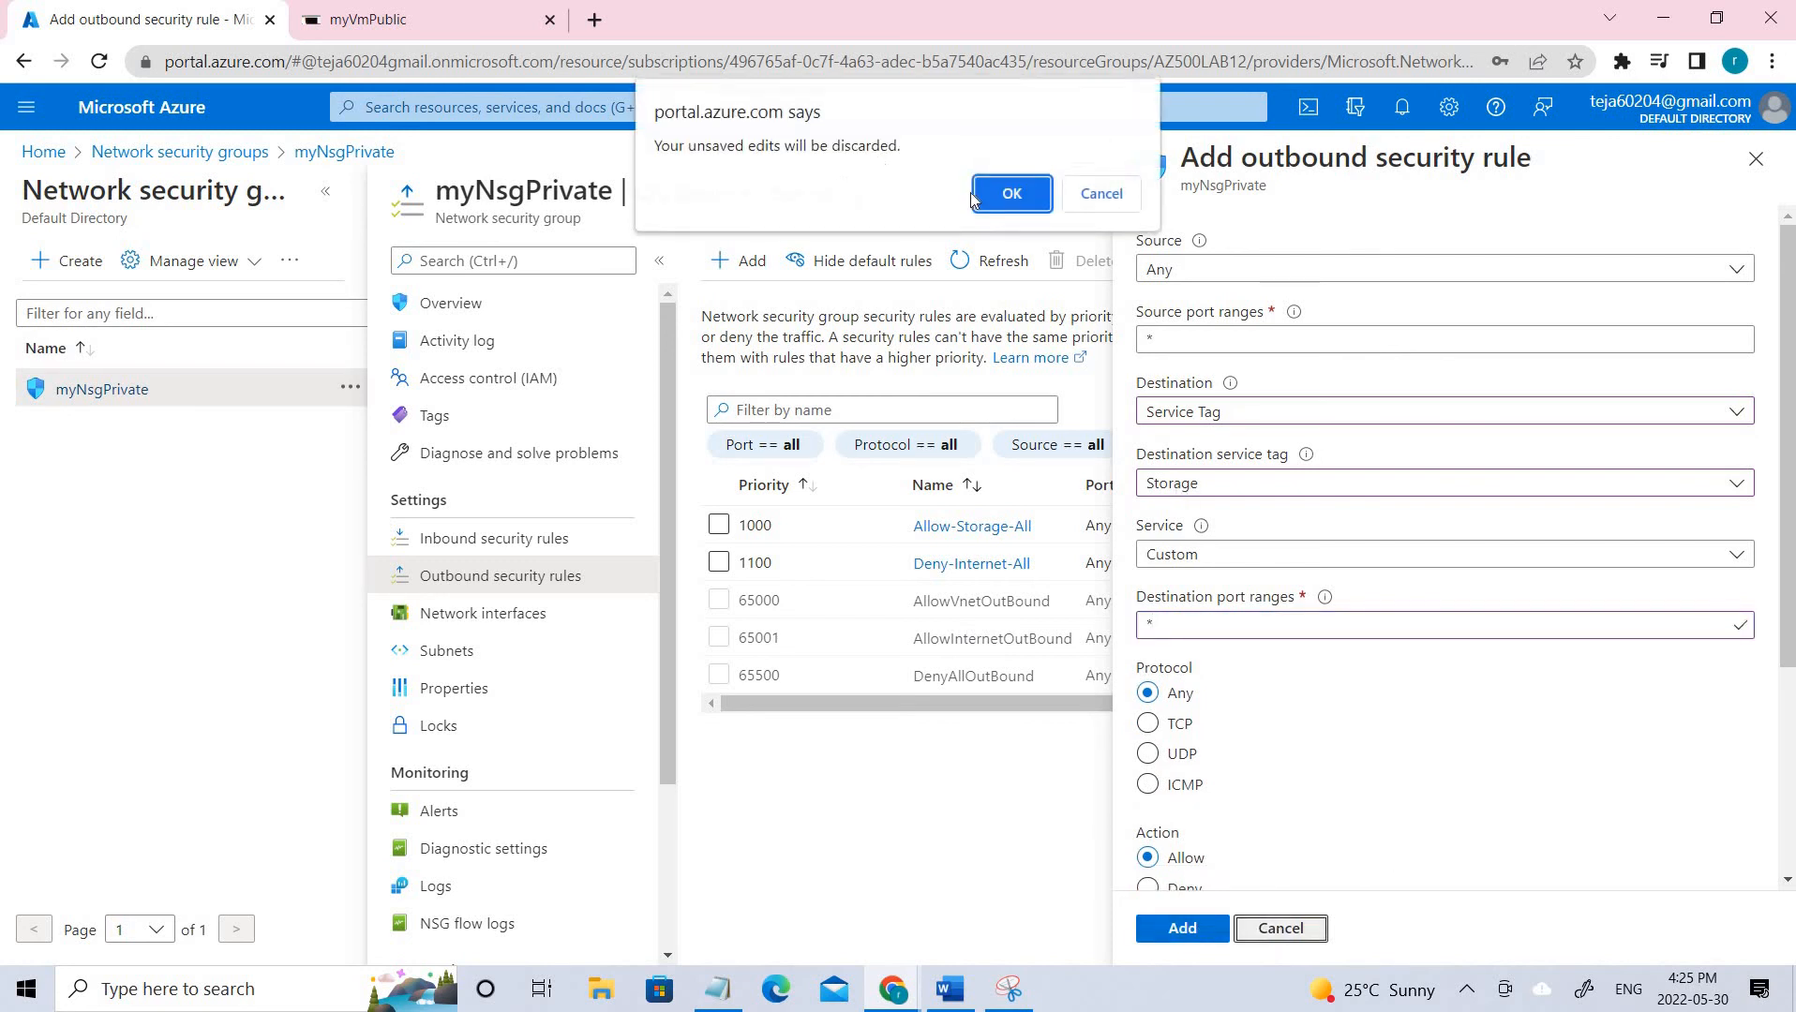
pyautogui.click(988, 205)
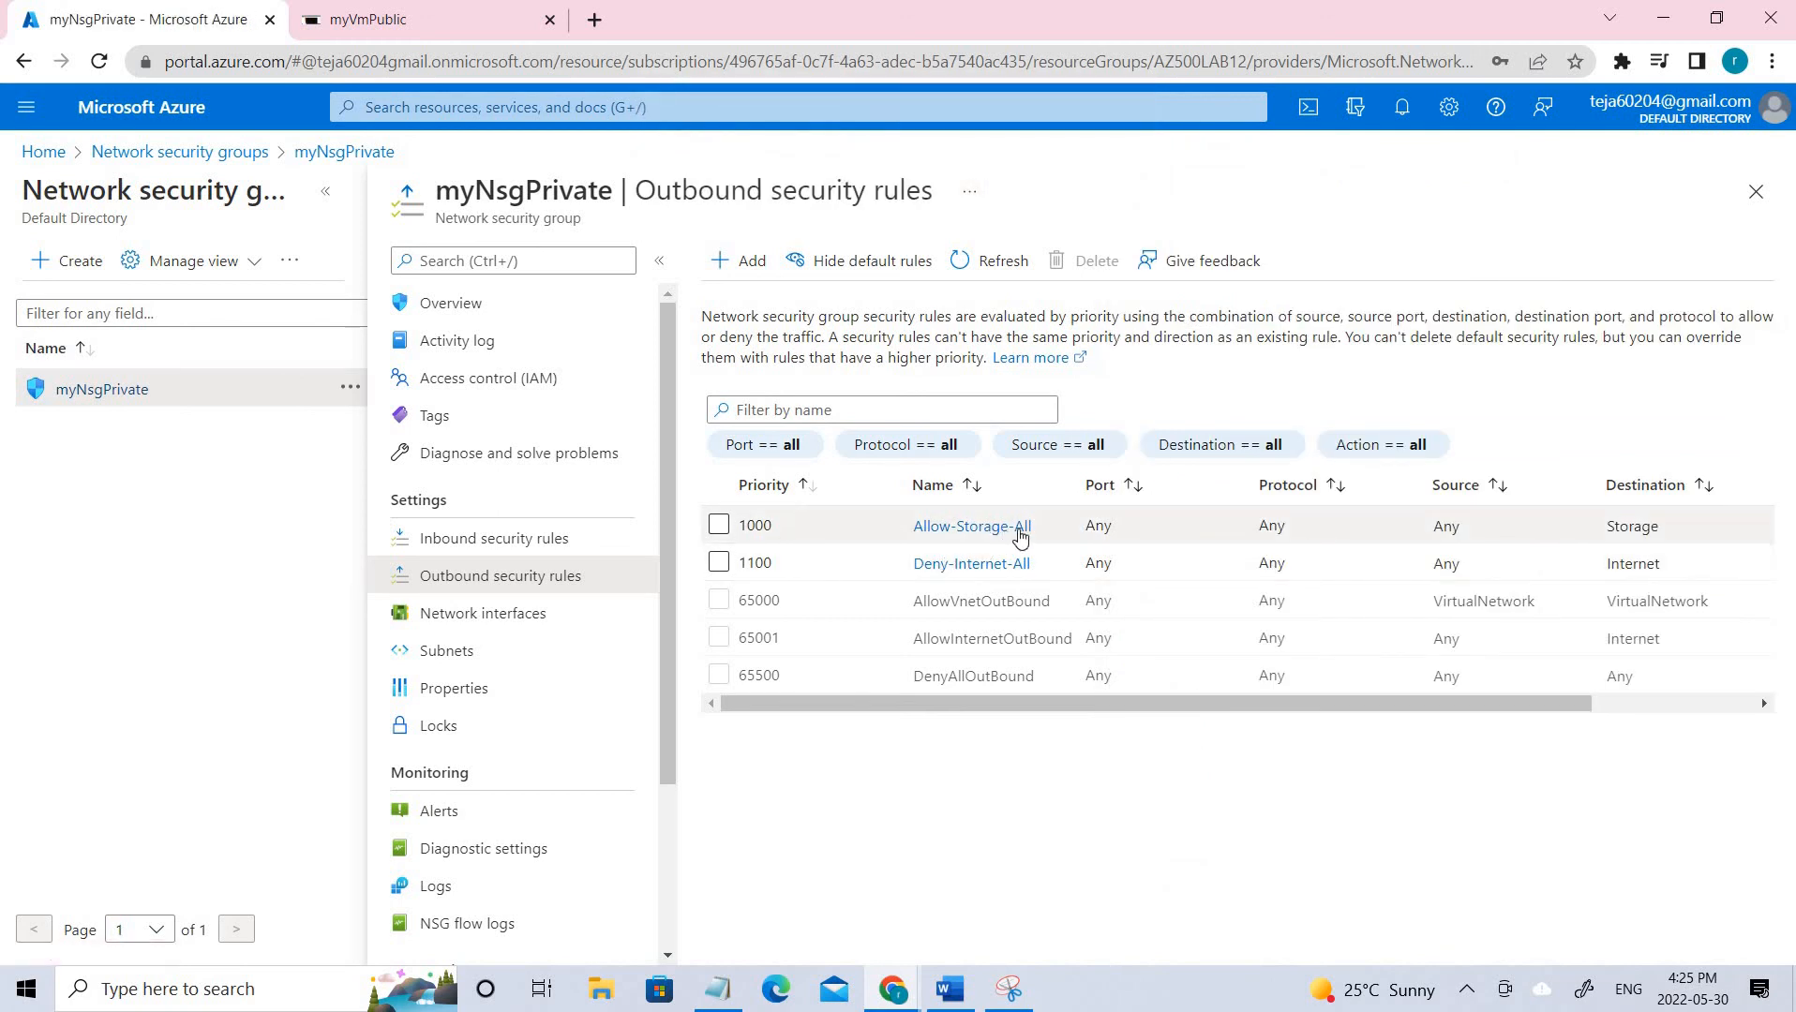
pyautogui.click(1017, 533)
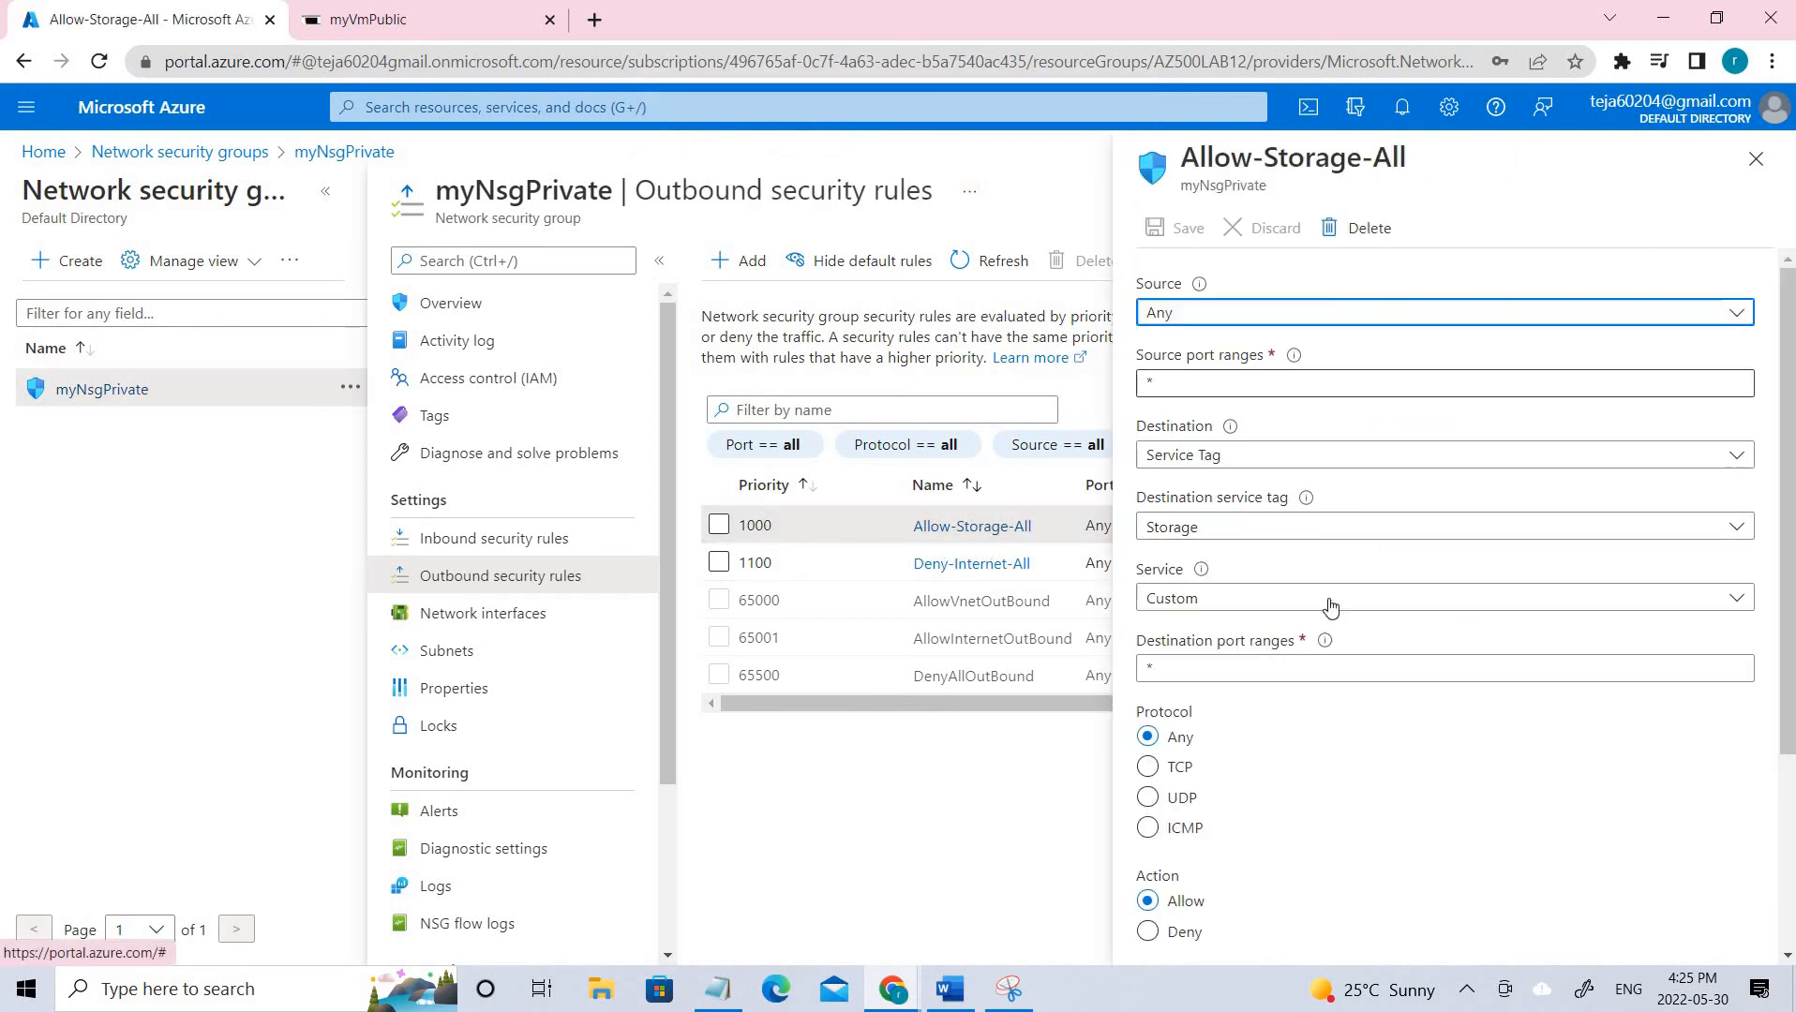
pyautogui.scroll(-3, 1360, 844)
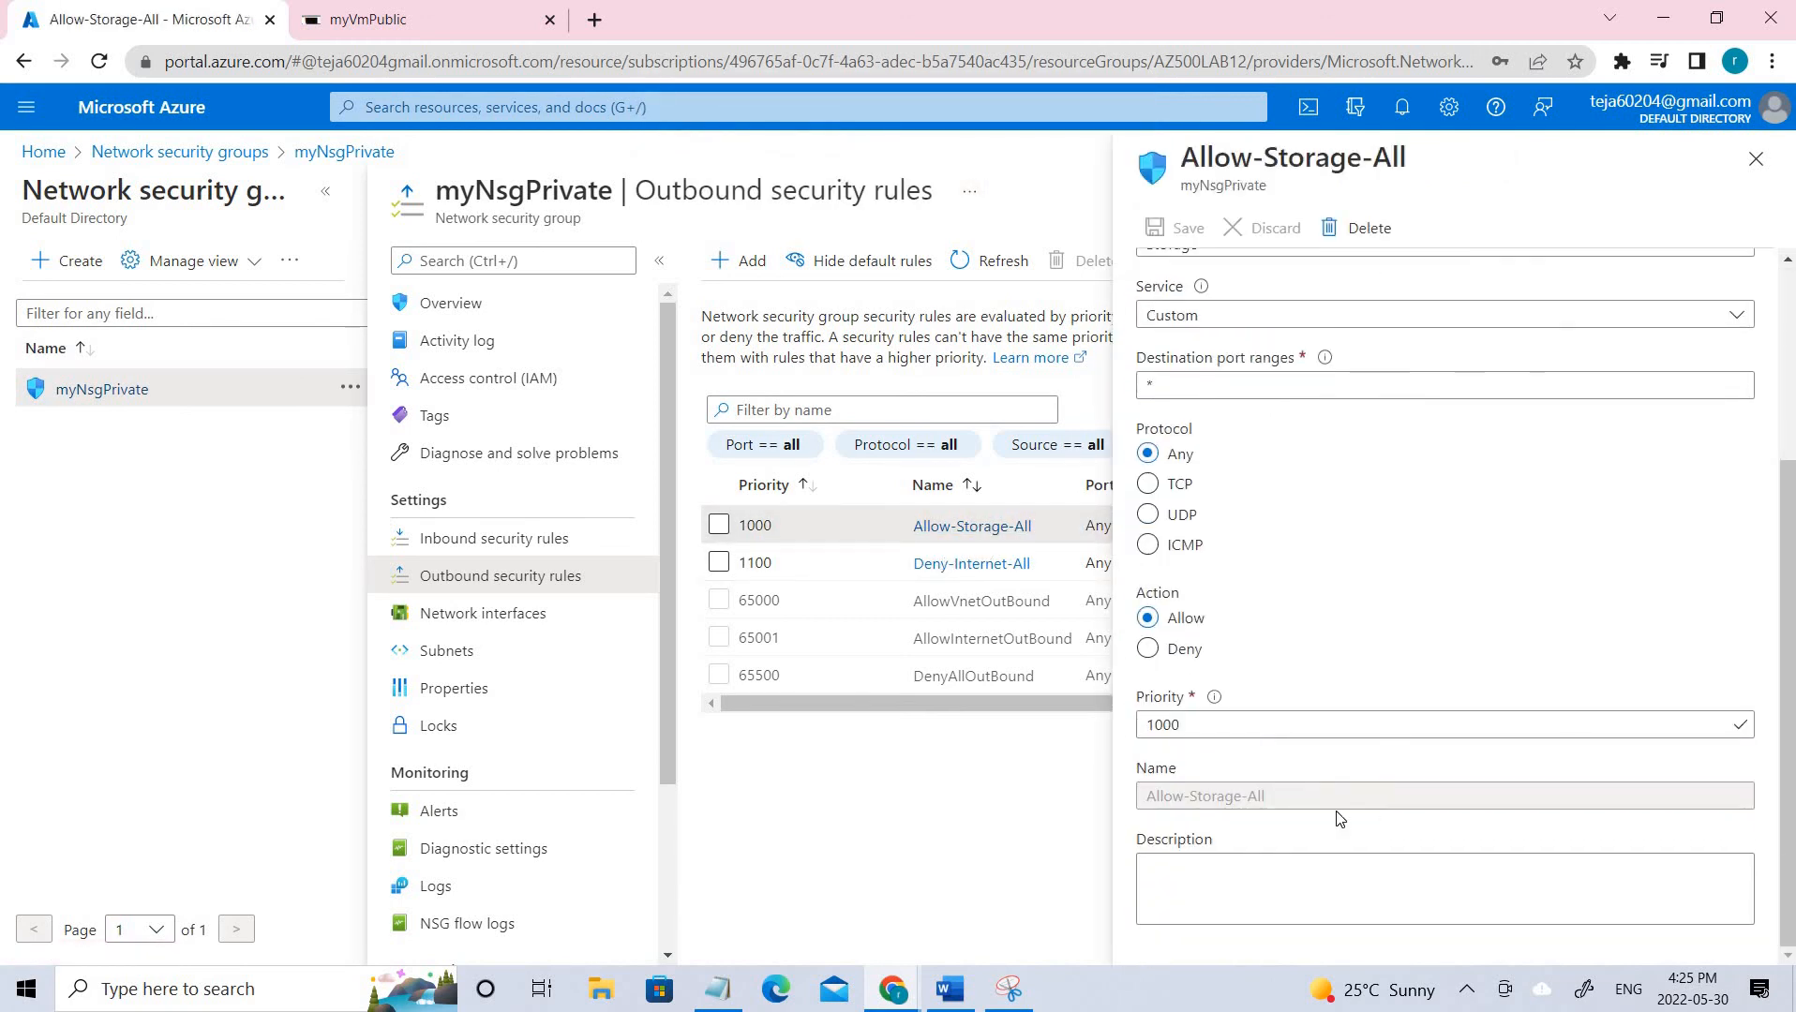
pyautogui.doubleClick(1183, 726)
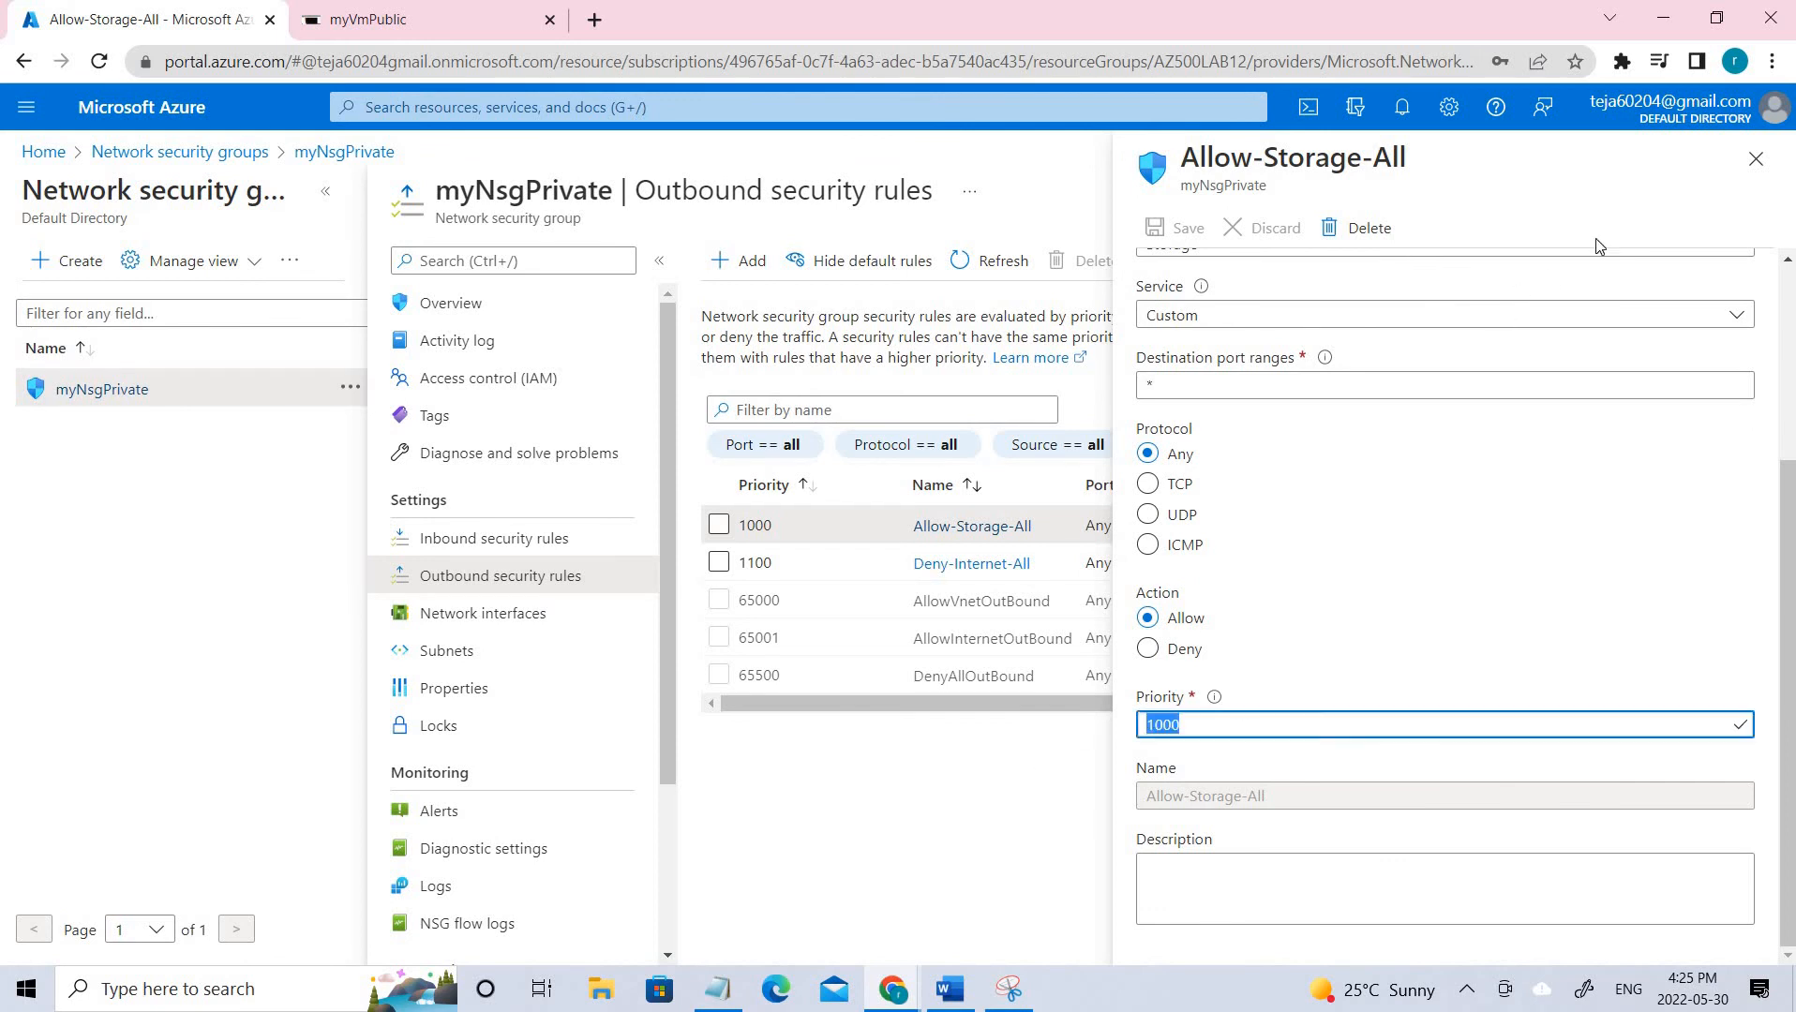
pyautogui.click(1756, 158)
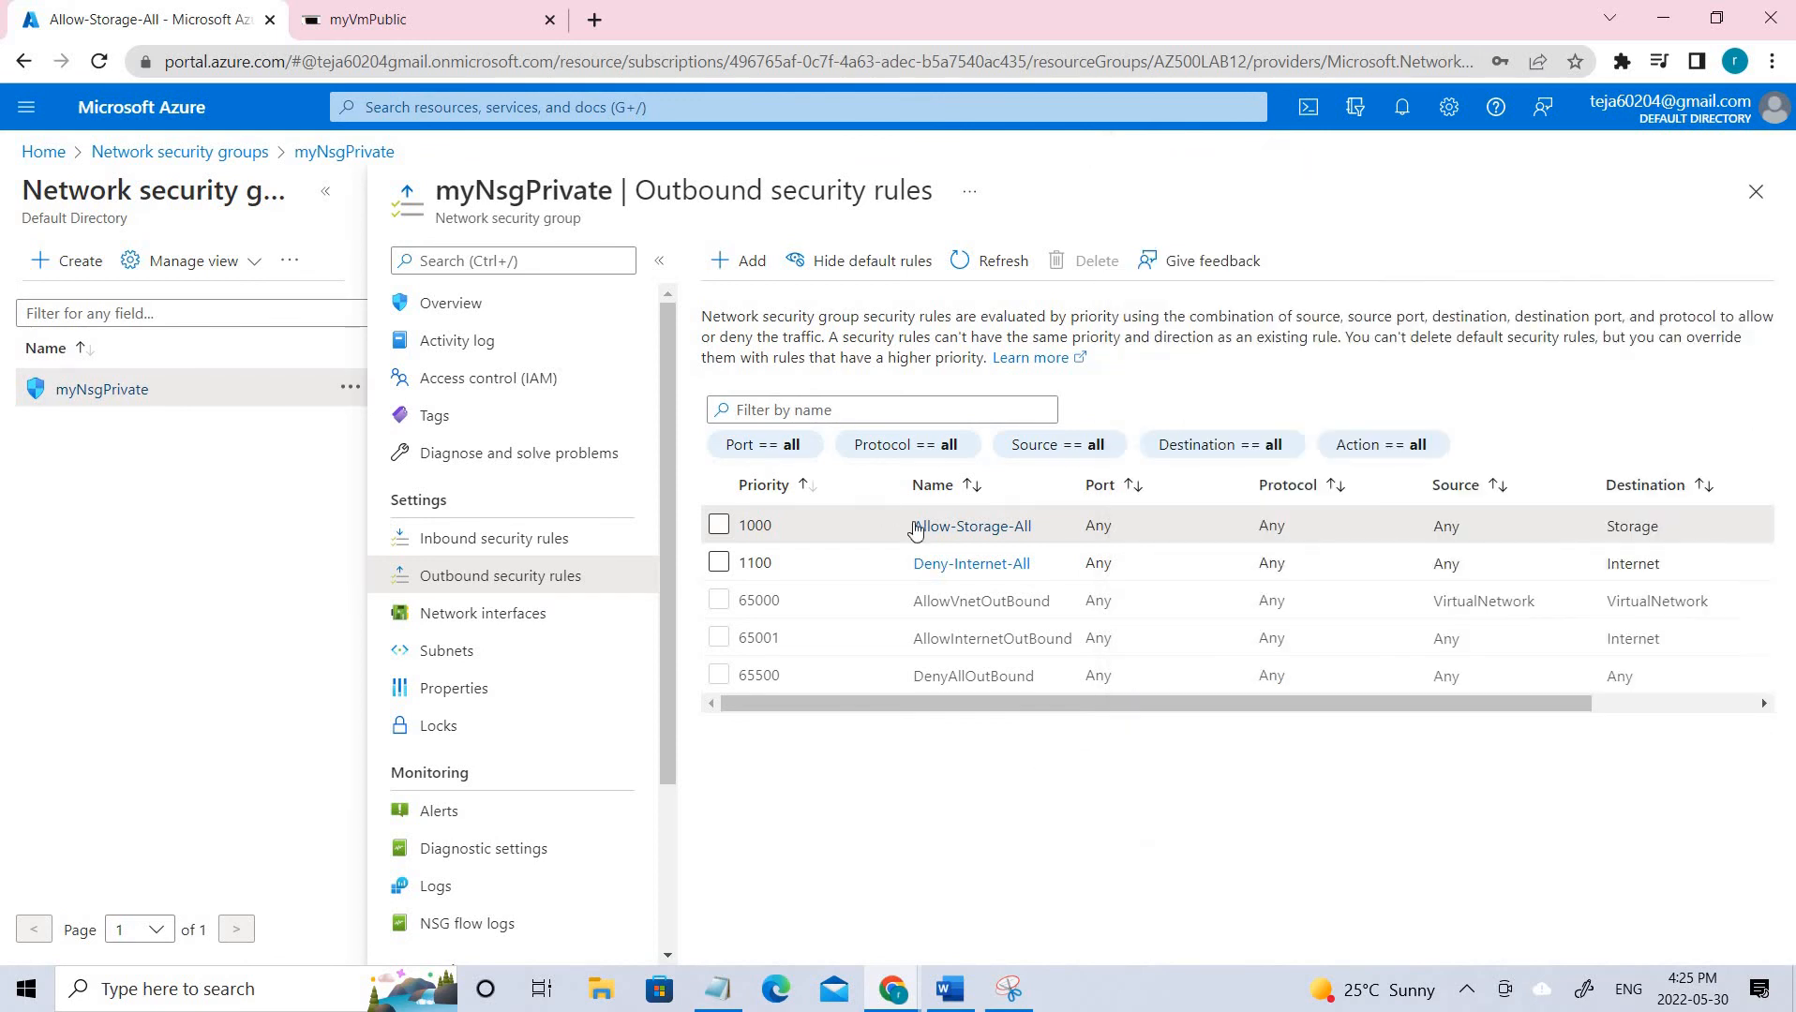
pyautogui.click(968, 565)
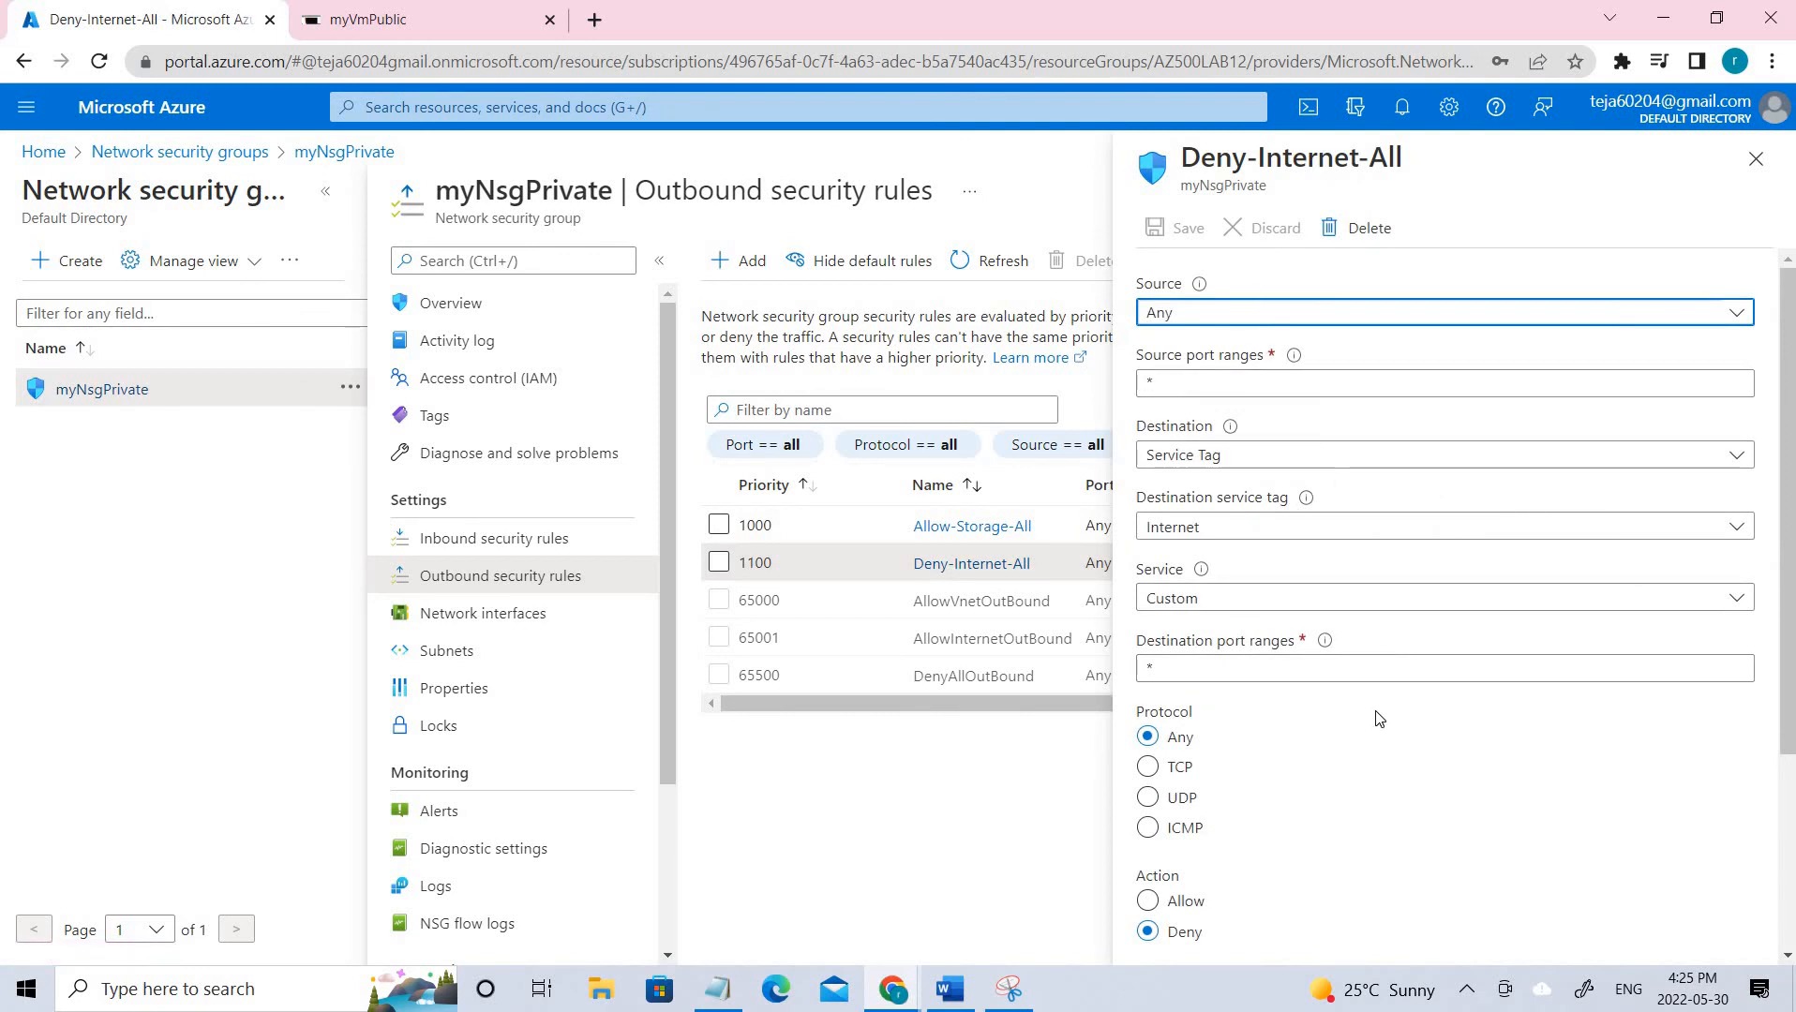
pyautogui.scroll(-3, 1378, 719)
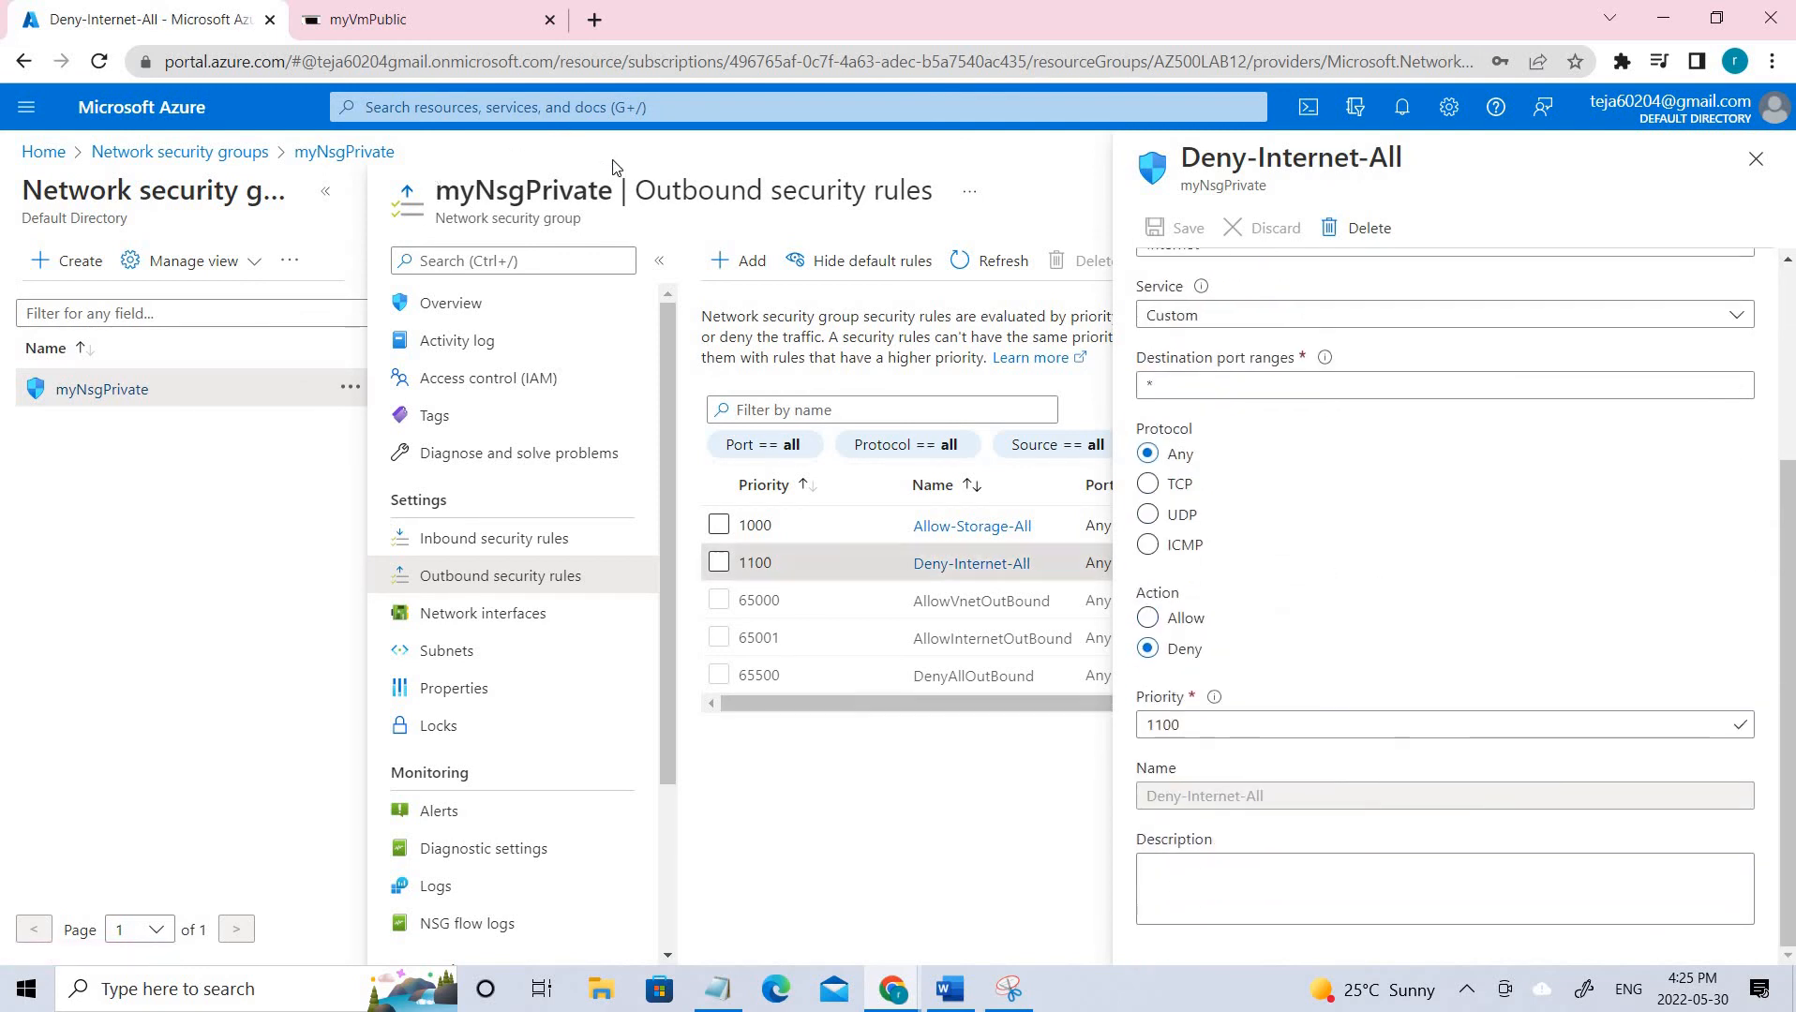
pyautogui.moveTo(615, 190); pyautogui.dragTo(446, 190)
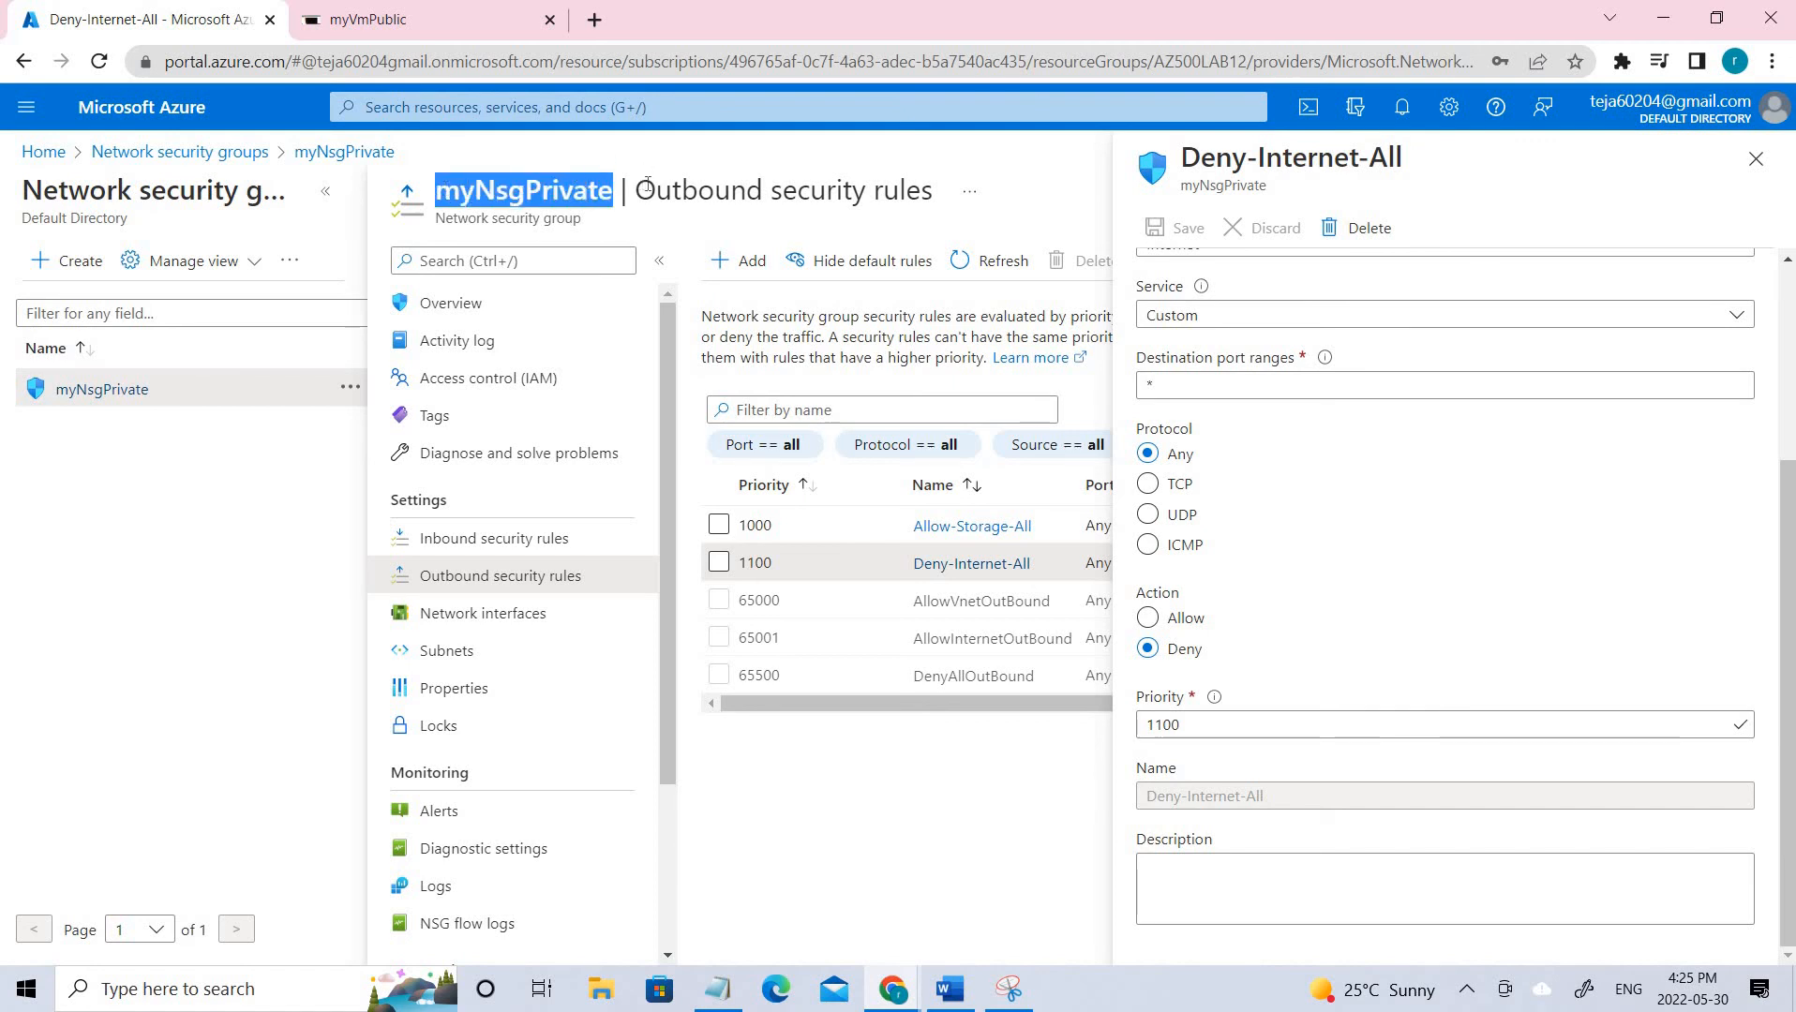
pyautogui.moveTo(649, 190); pyautogui.dragTo(459, 190)
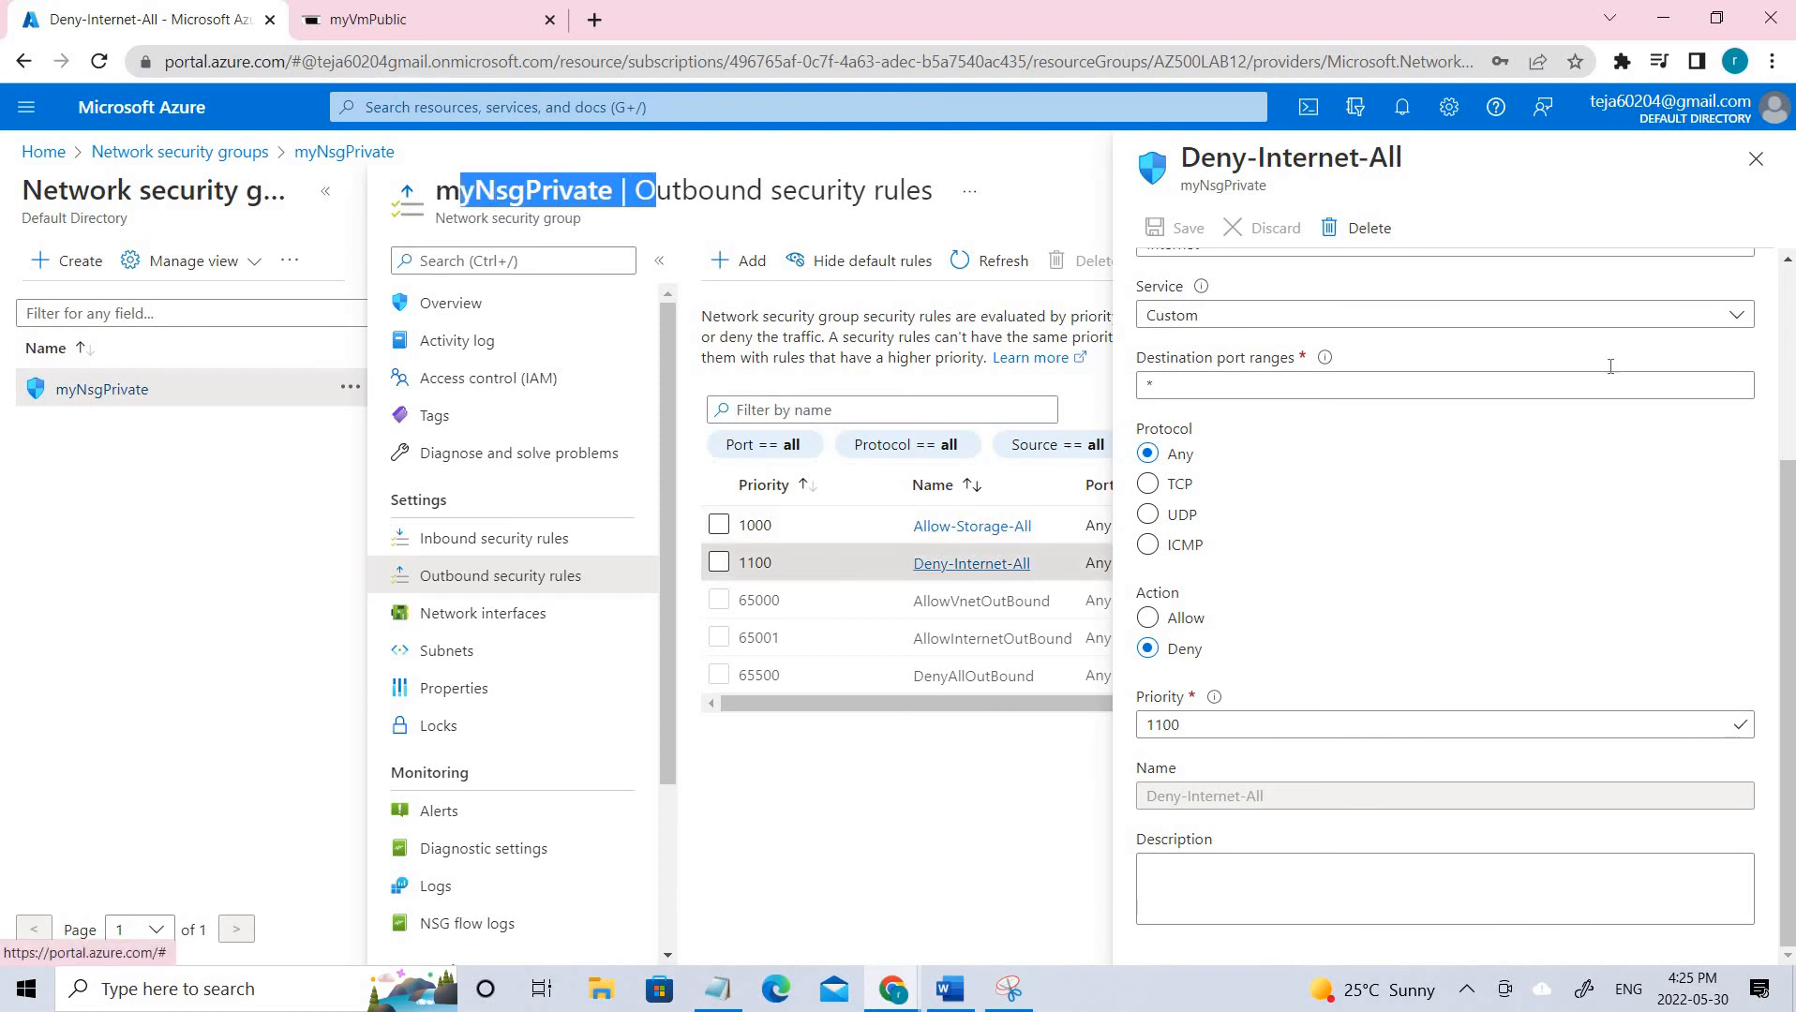
pyautogui.click(1755, 158)
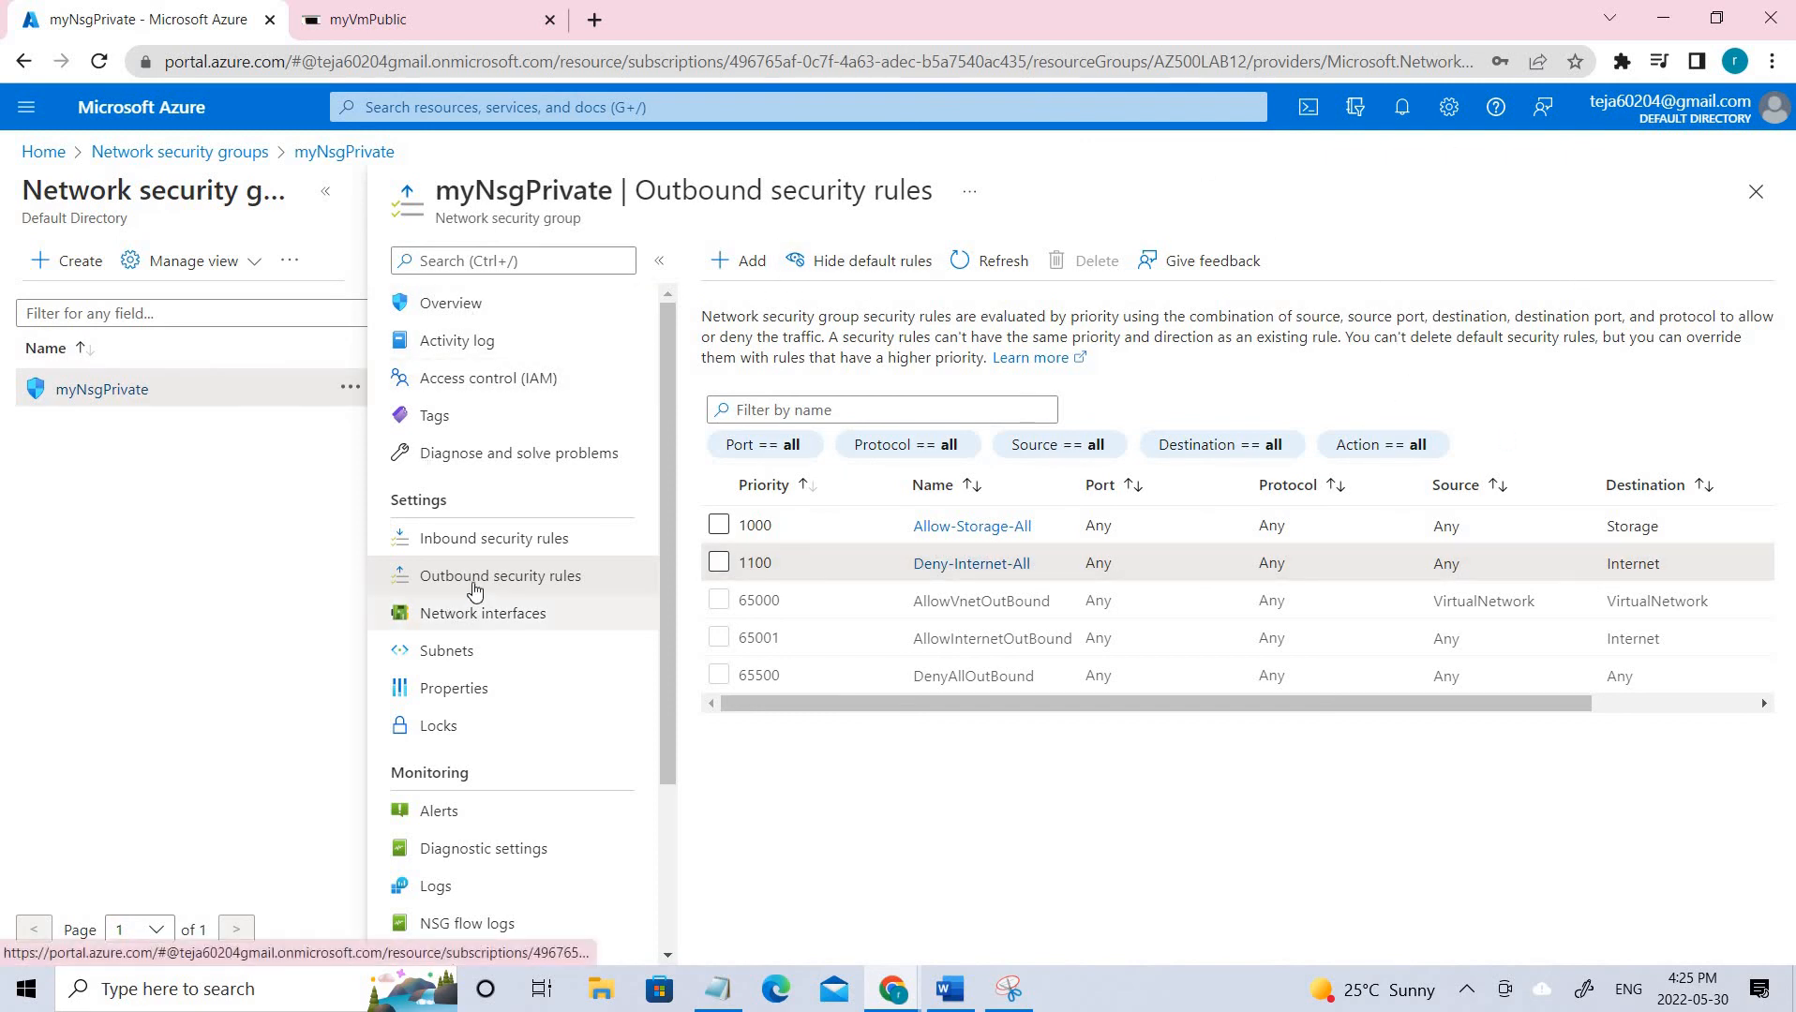
# Check the Allow-RDP-All inbound rule's priority 1200, leave it unchanged, and show myNsgPrivate's subnets.
pyautogui.click(488, 540)
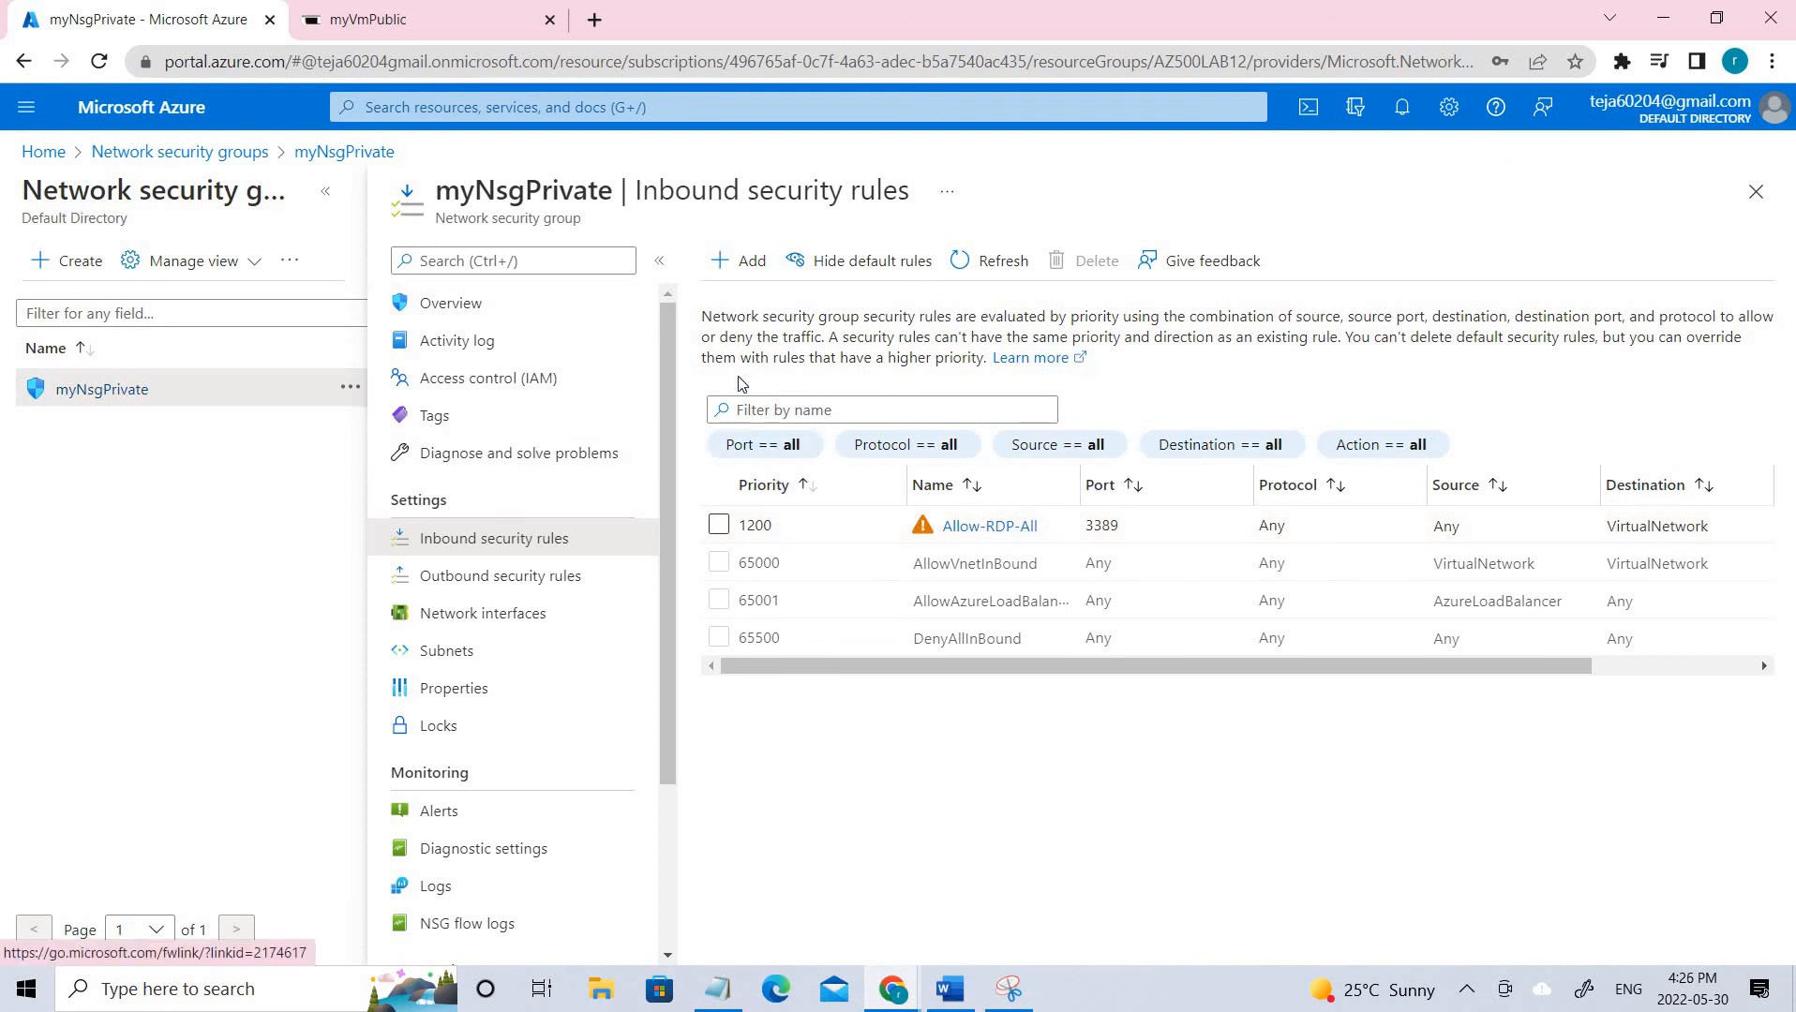
pyautogui.click(1009, 532)
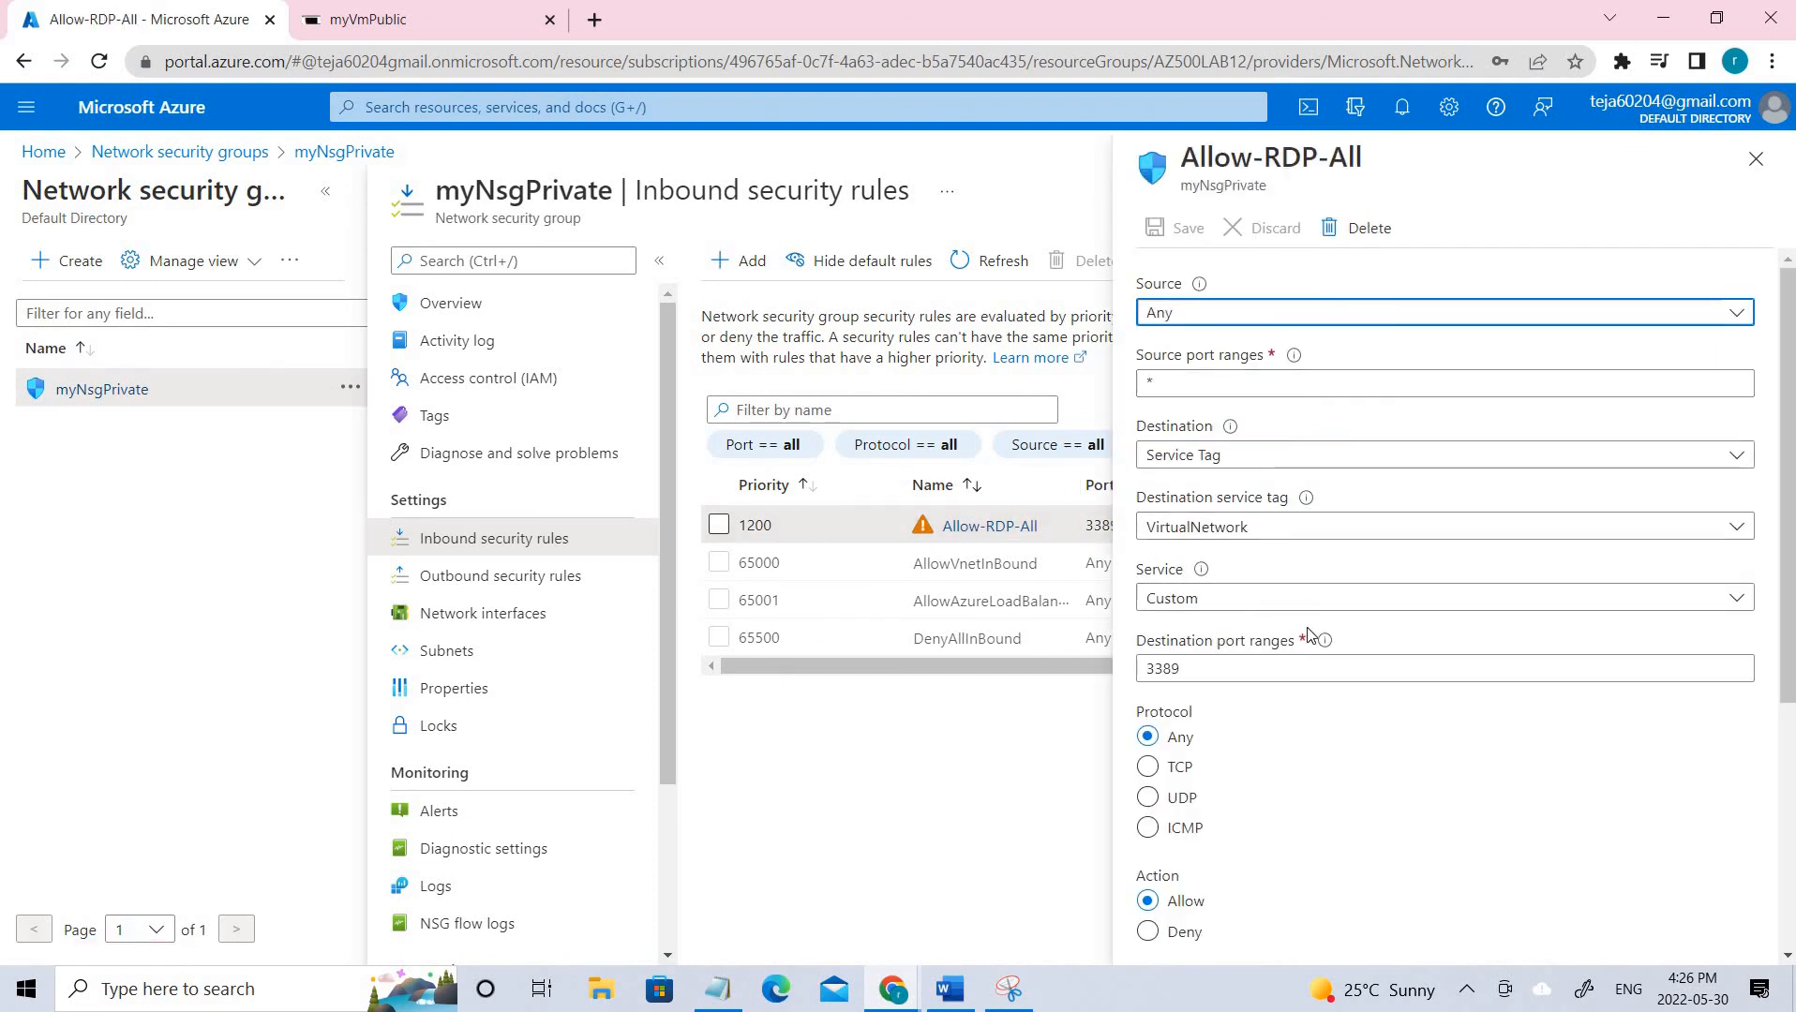
pyautogui.scroll(-4, 1340, 722)
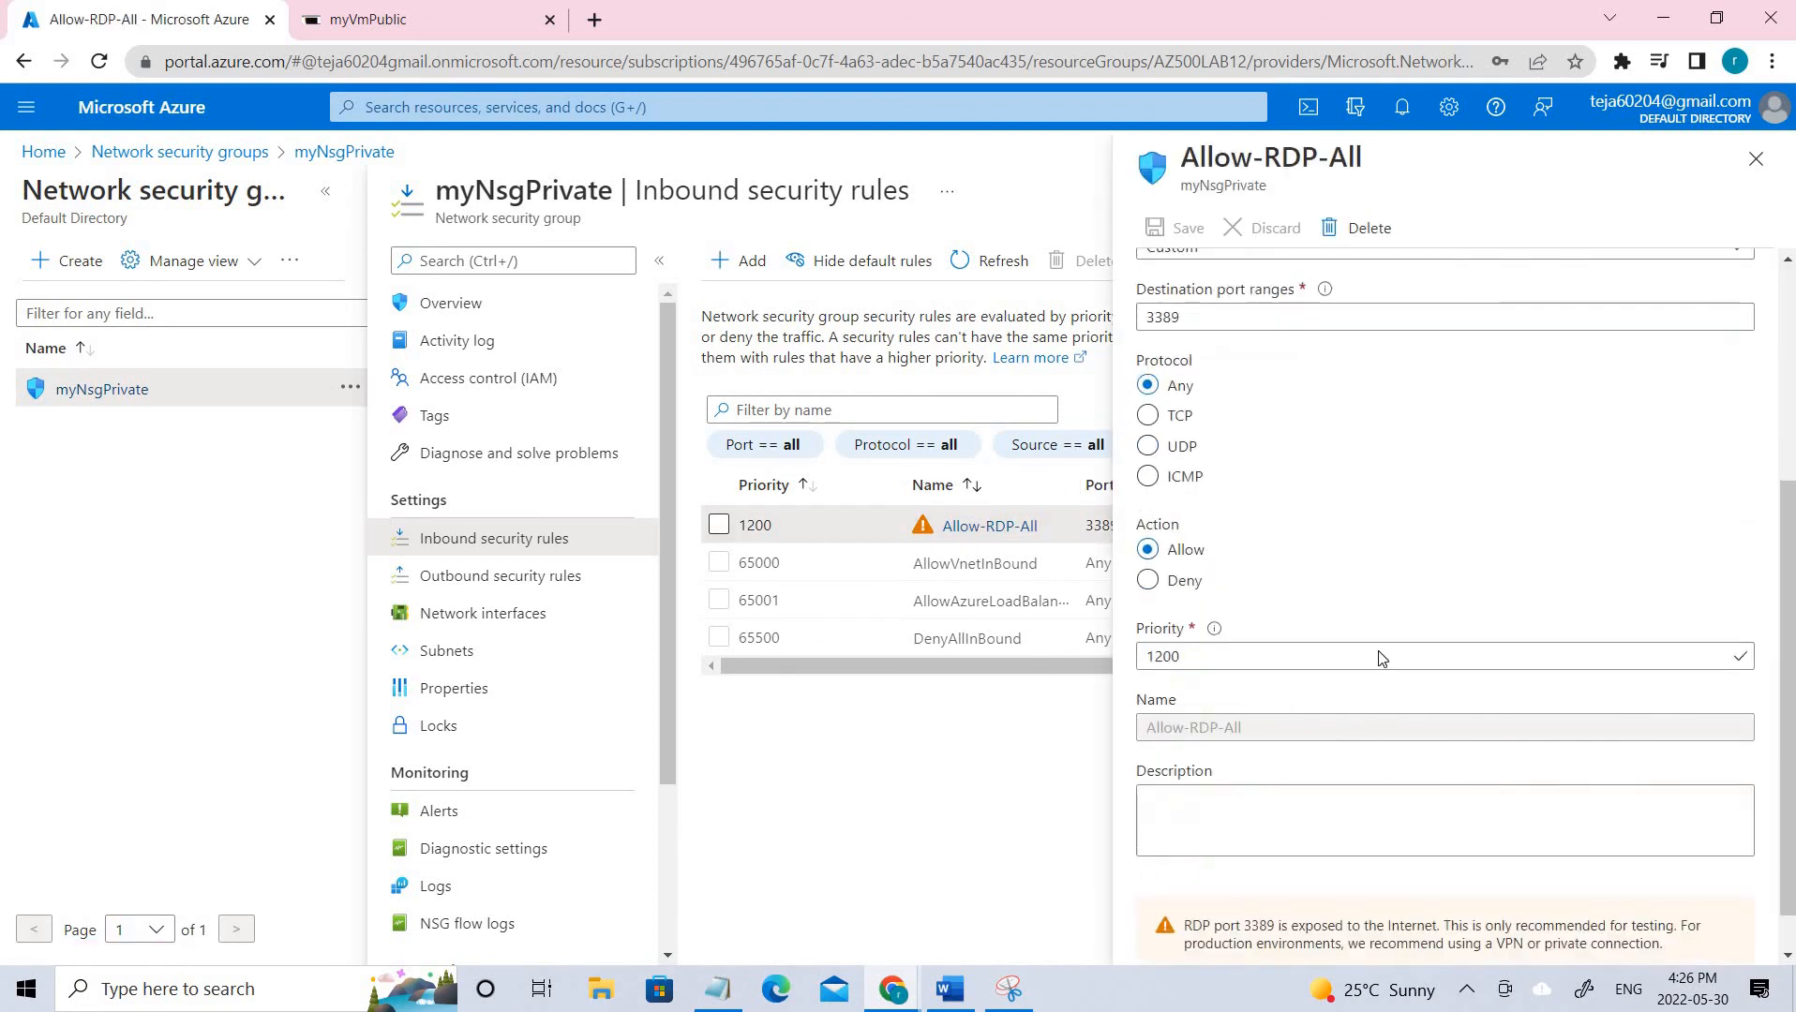
pyautogui.click(1214, 660)
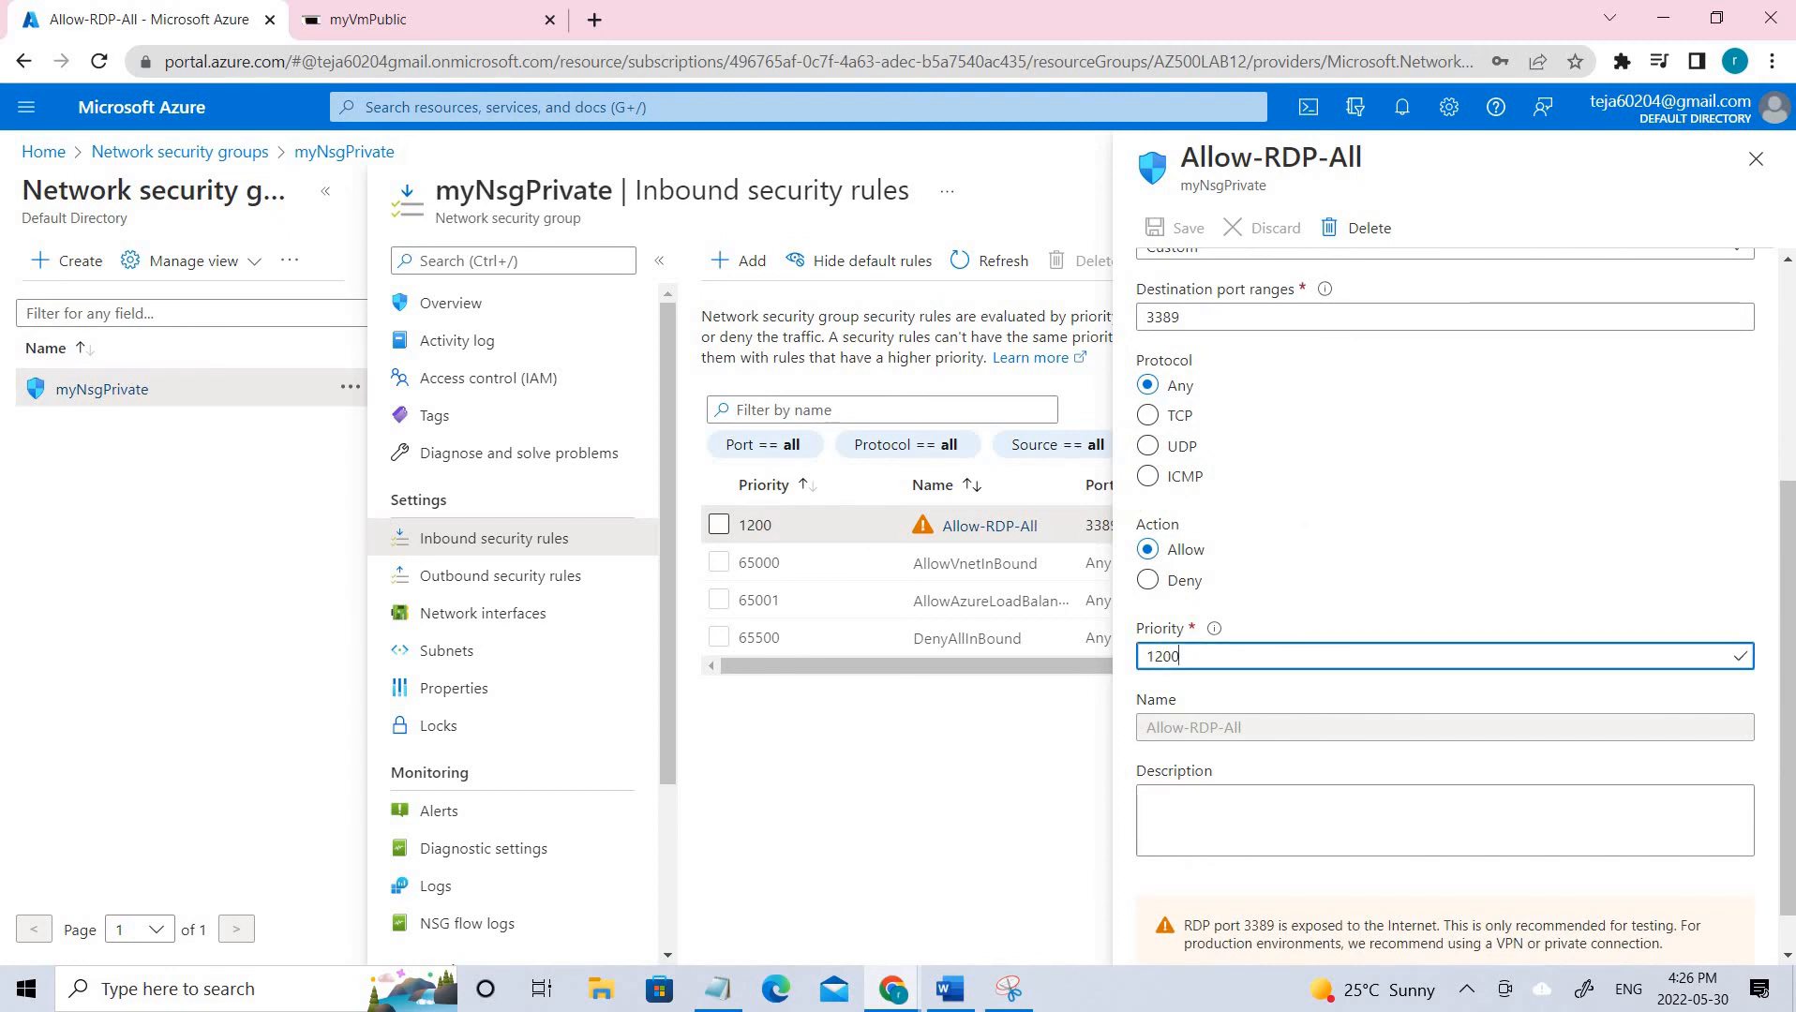
pyautogui.hotkey('ctrl', 'a')
pyautogui.click(1756, 159)
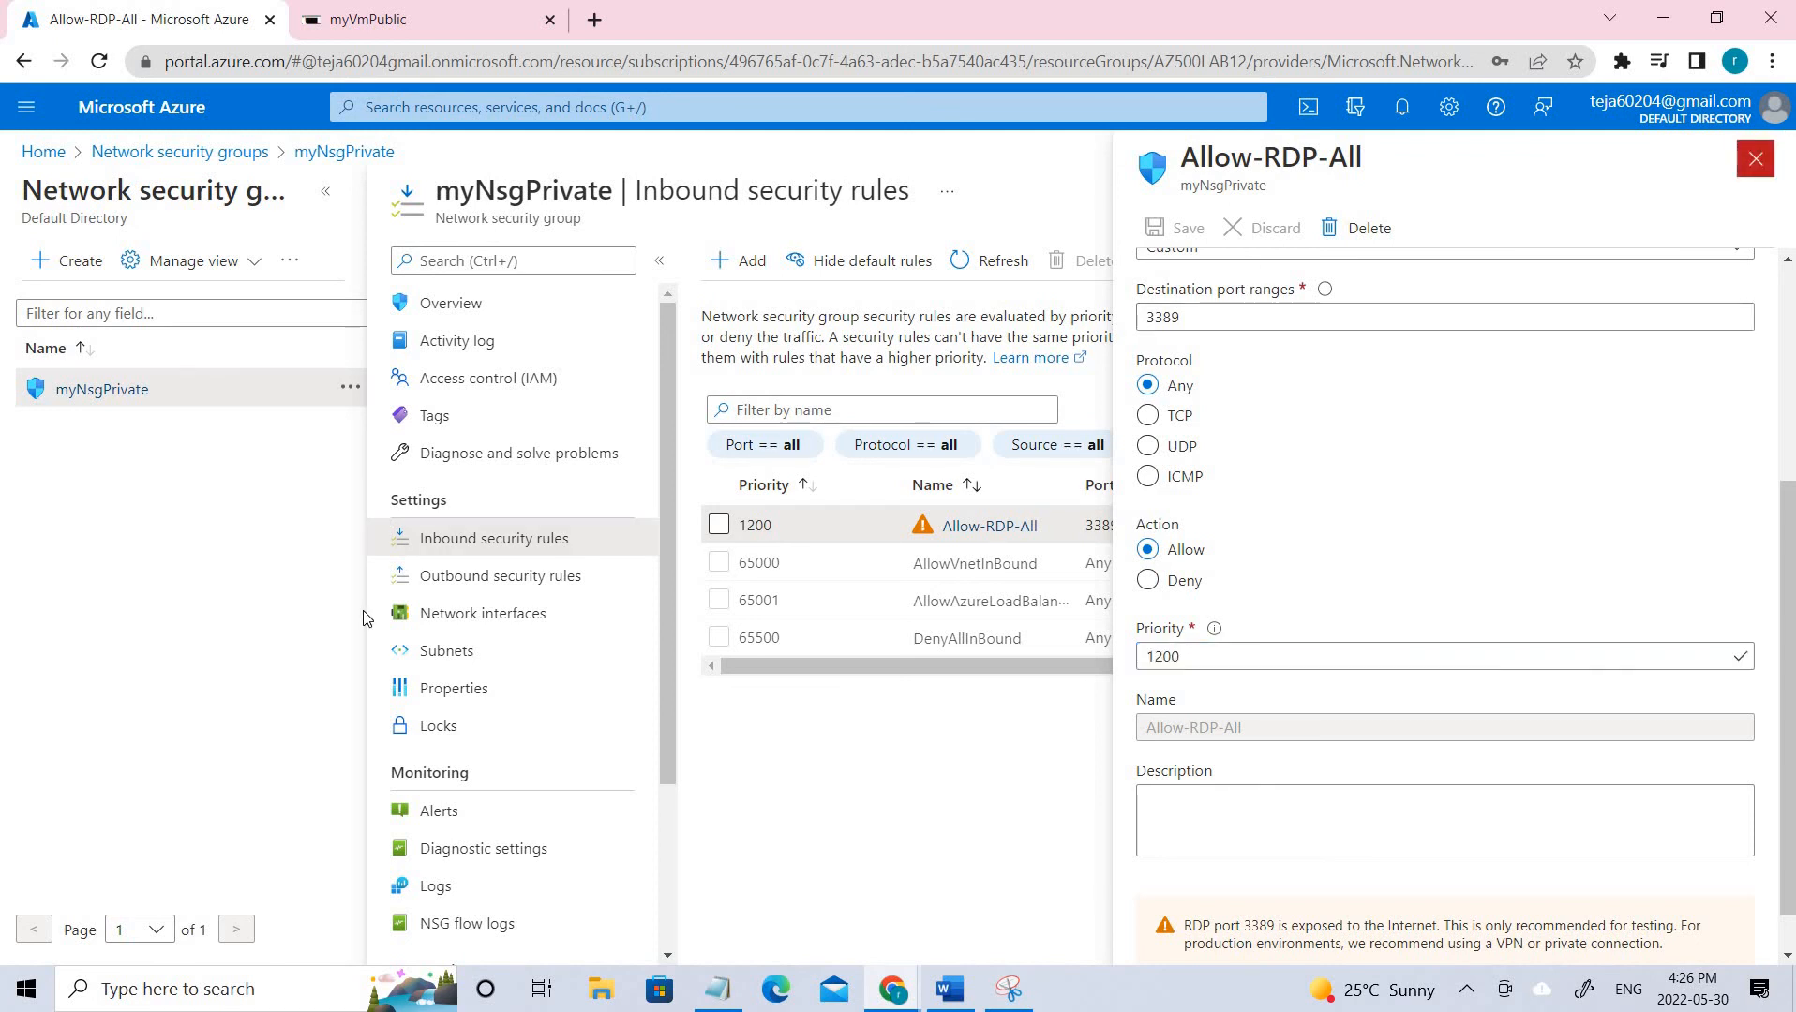
pyautogui.click(470, 657)
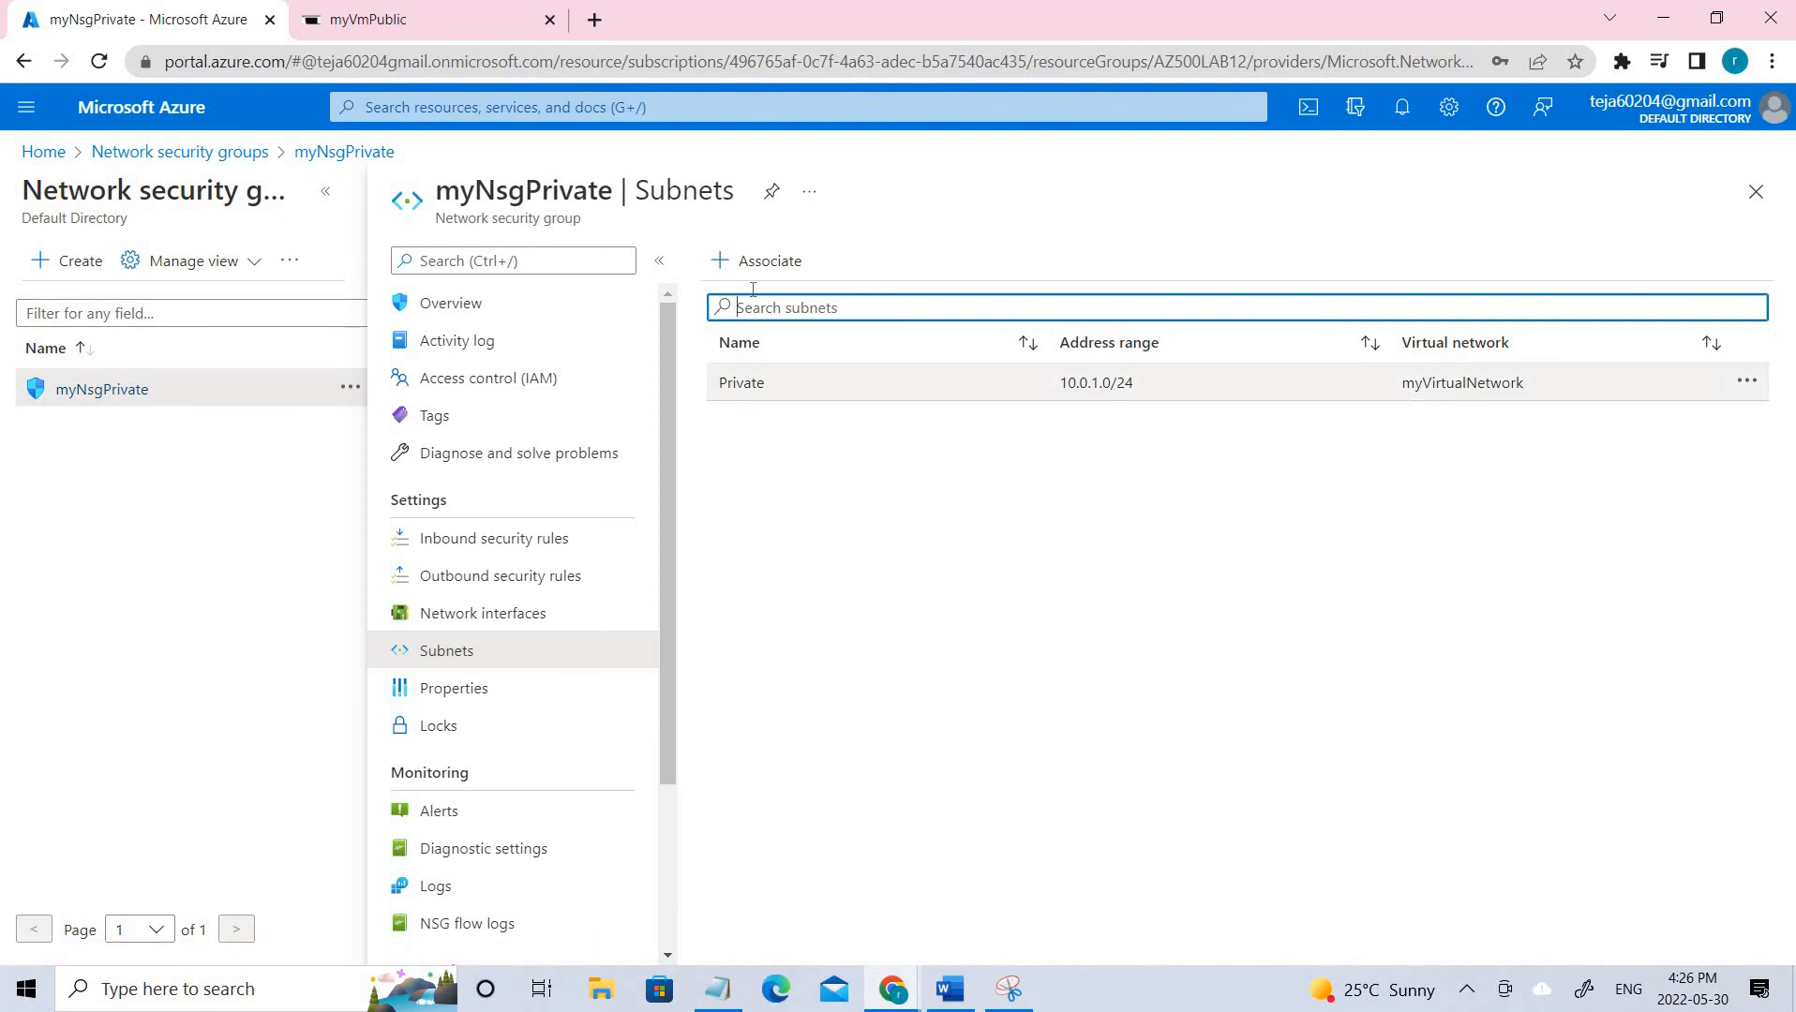
# Try associating myVirtualNetwork's Private subnet with myNsgPrivate, which reports it is already associated.
pyautogui.click(760, 261)
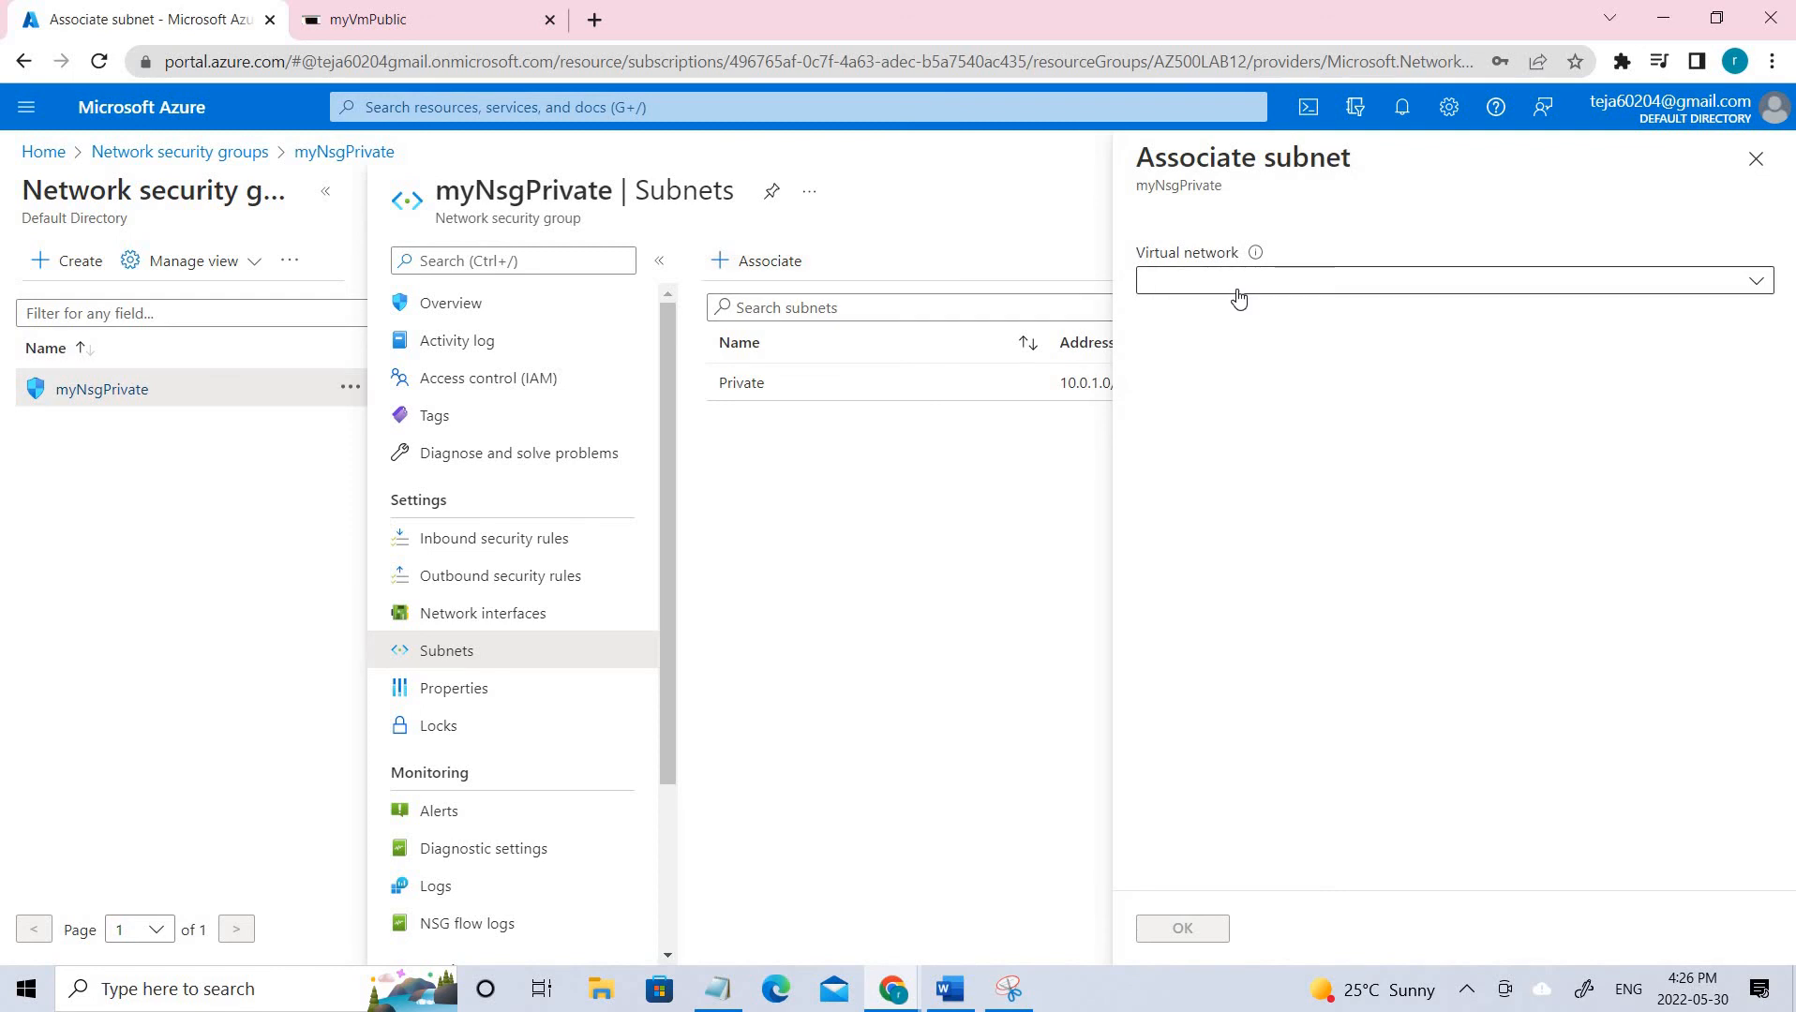
pyautogui.click(1237, 297)
pyautogui.click(1200, 393)
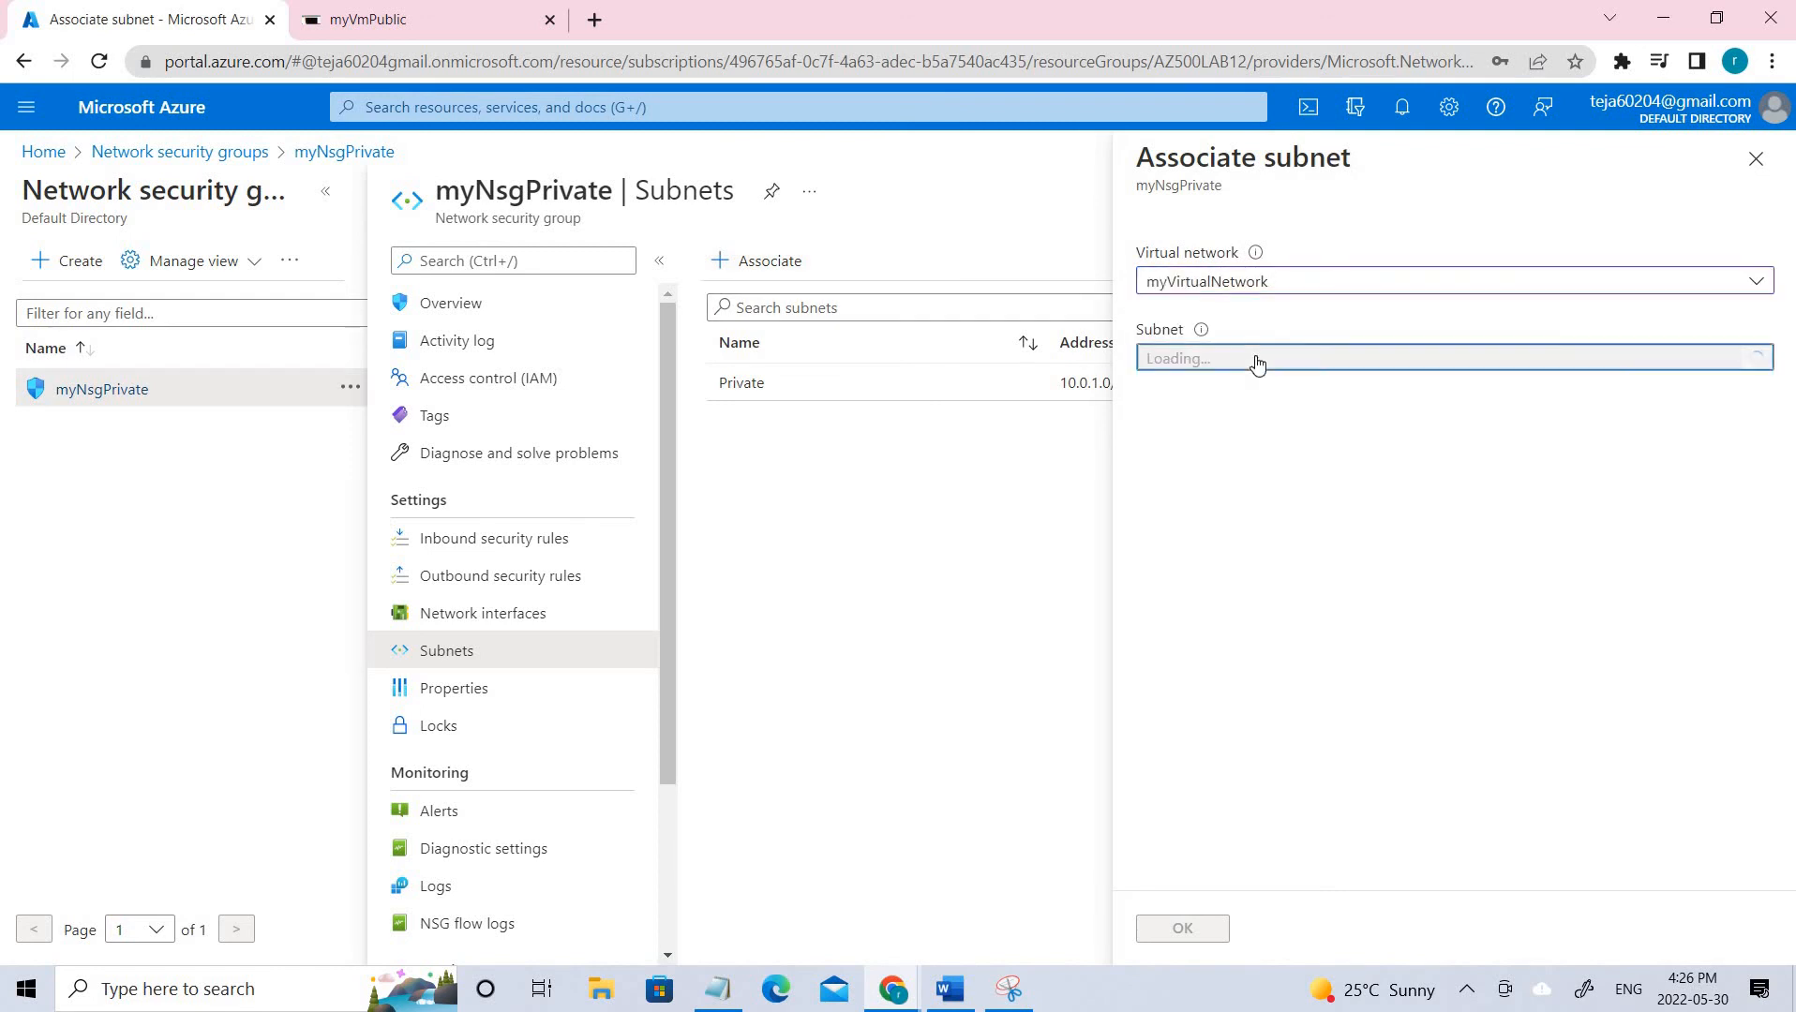
pyautogui.click(1256, 361)
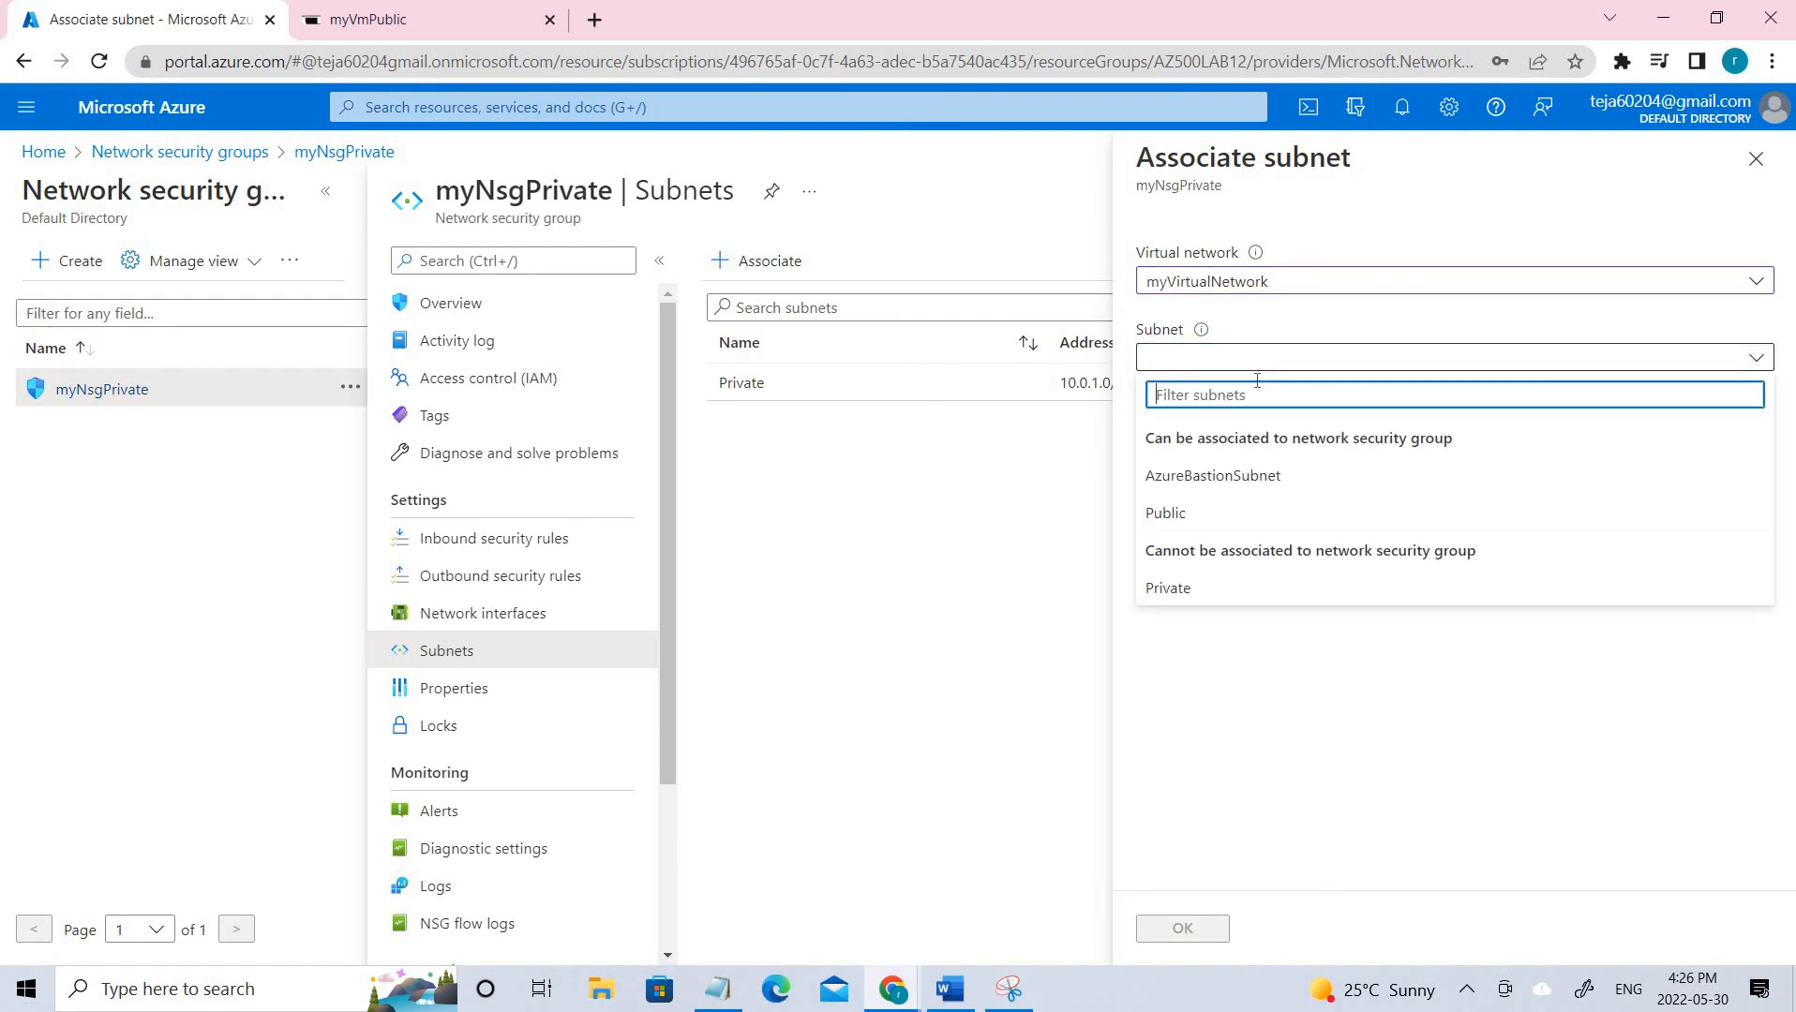
pyautogui.click(1219, 590)
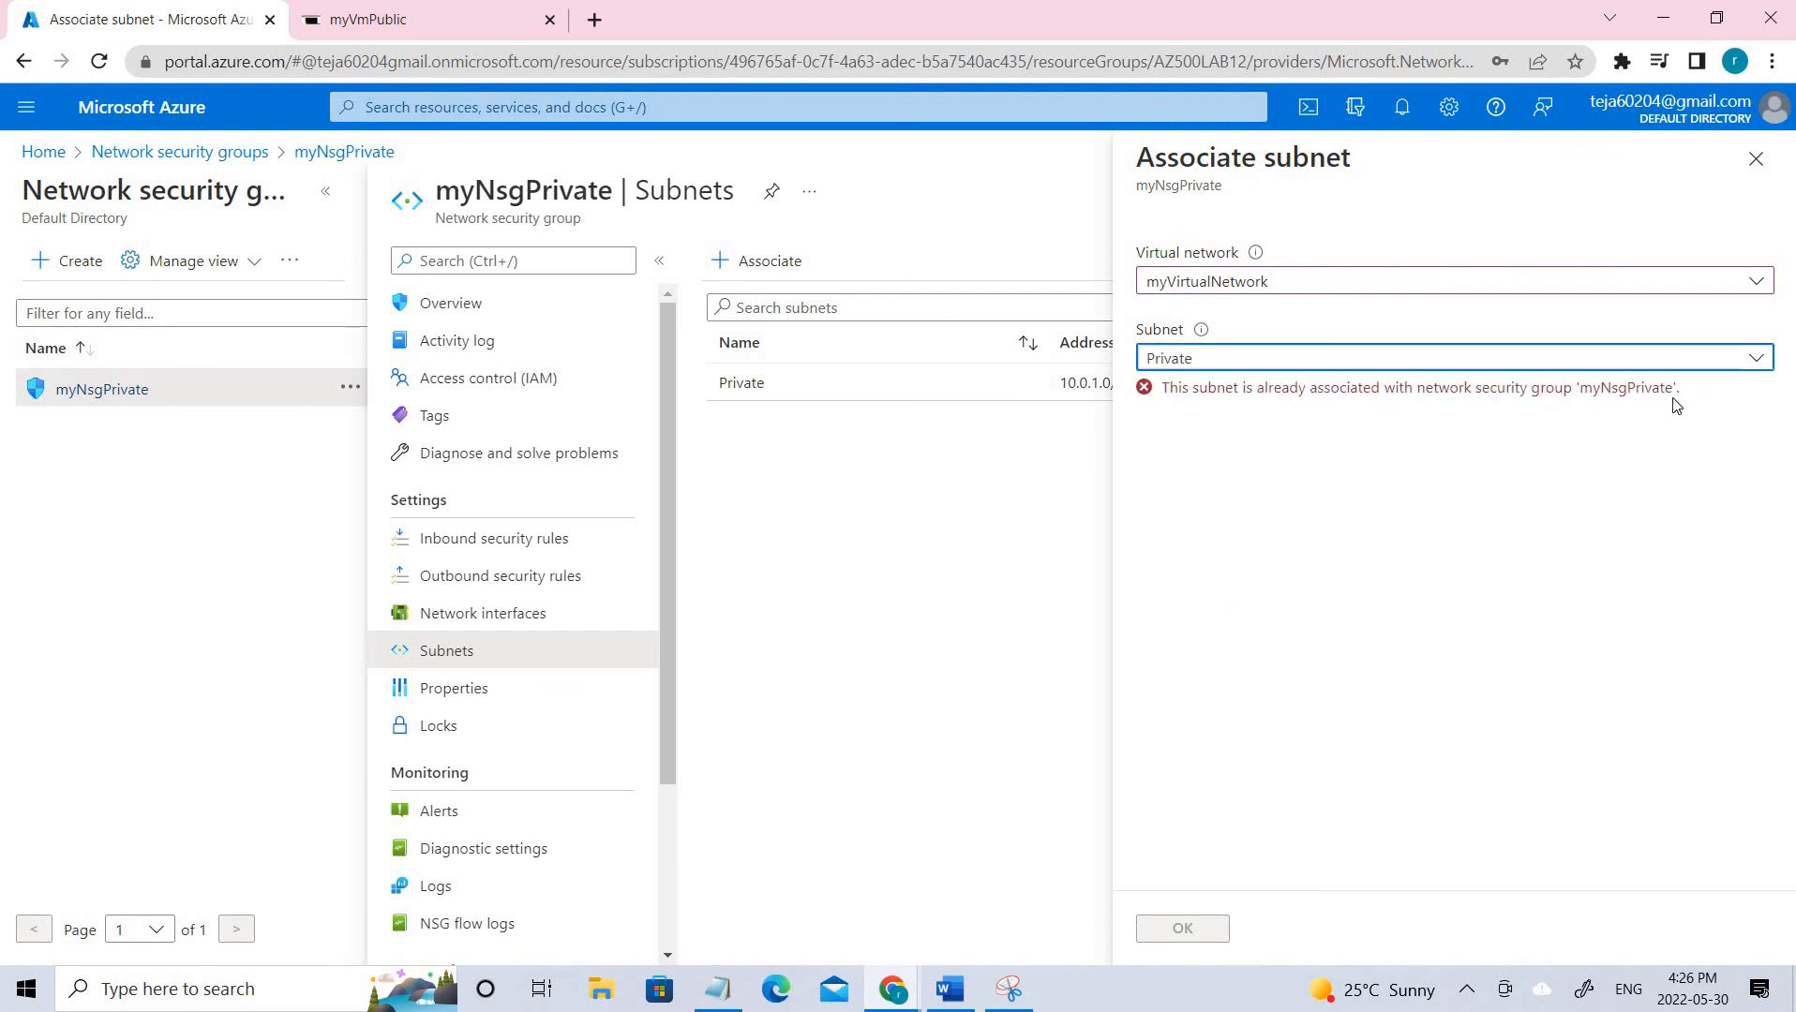
pyautogui.click(790, 872)
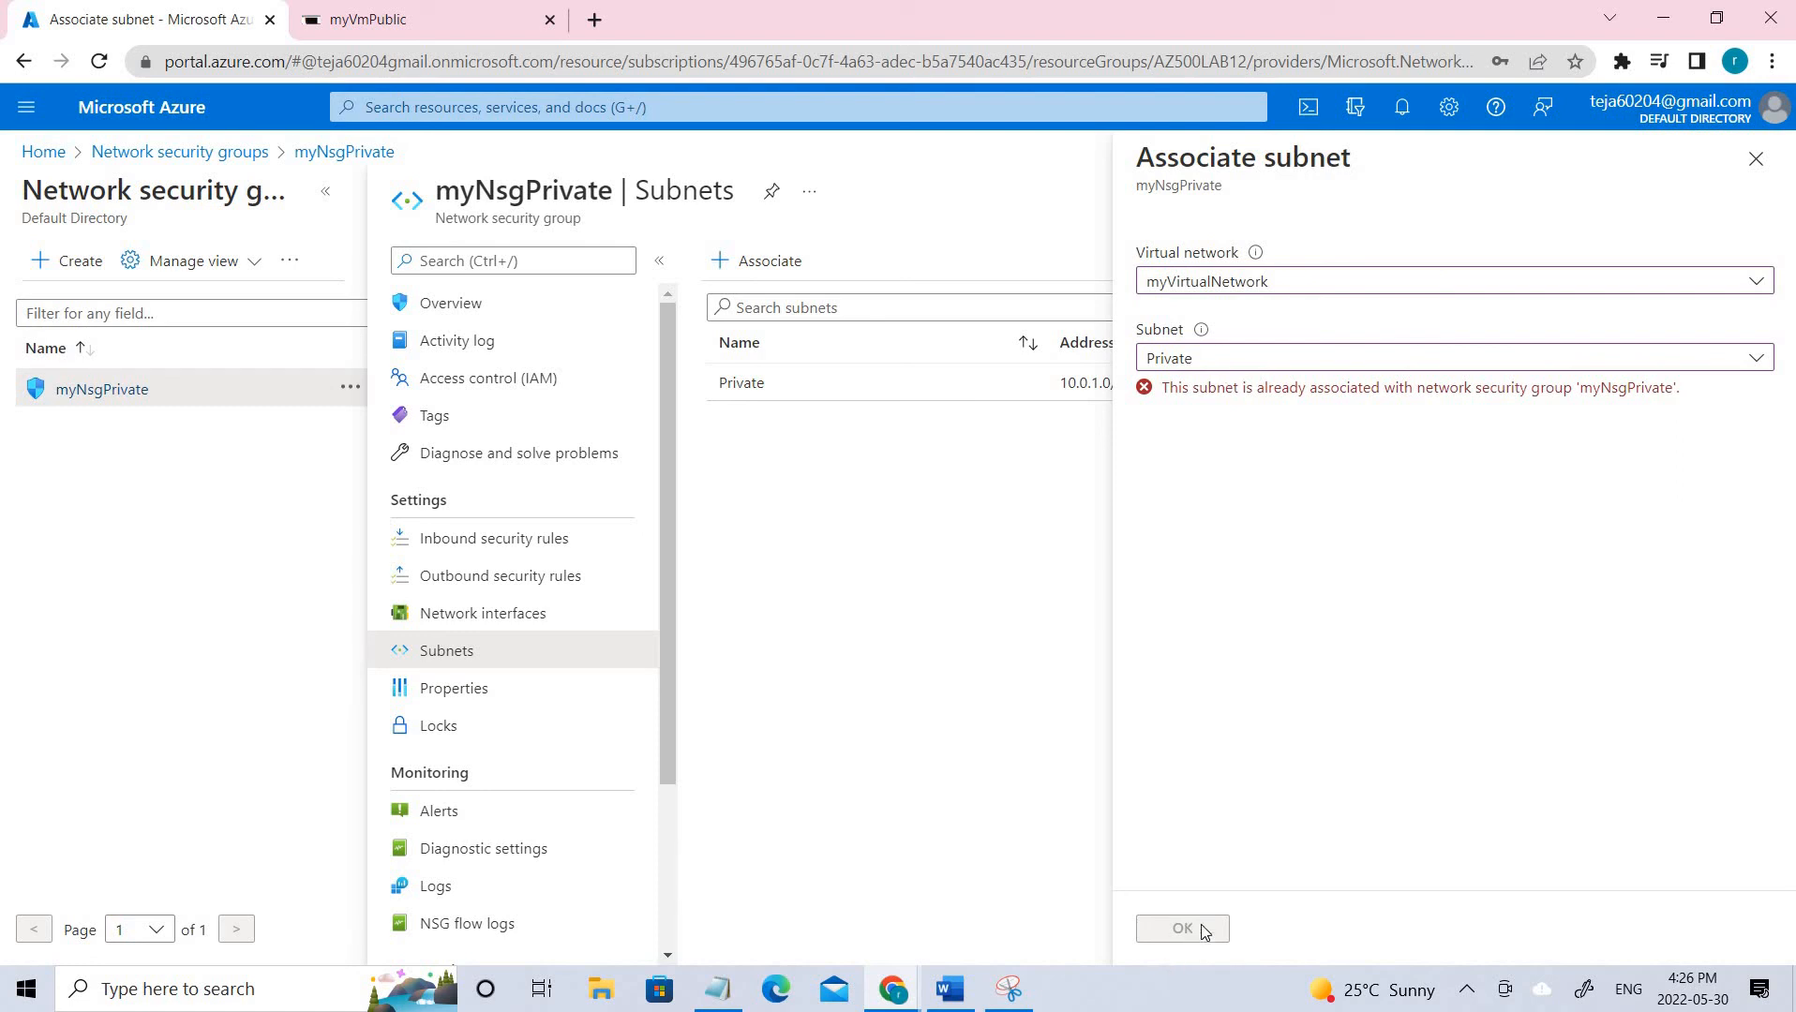
# Discard the unsaved subnet association and bring back the annotated network diagram.
pyautogui.click(1755, 159)
pyautogui.click(996, 201)
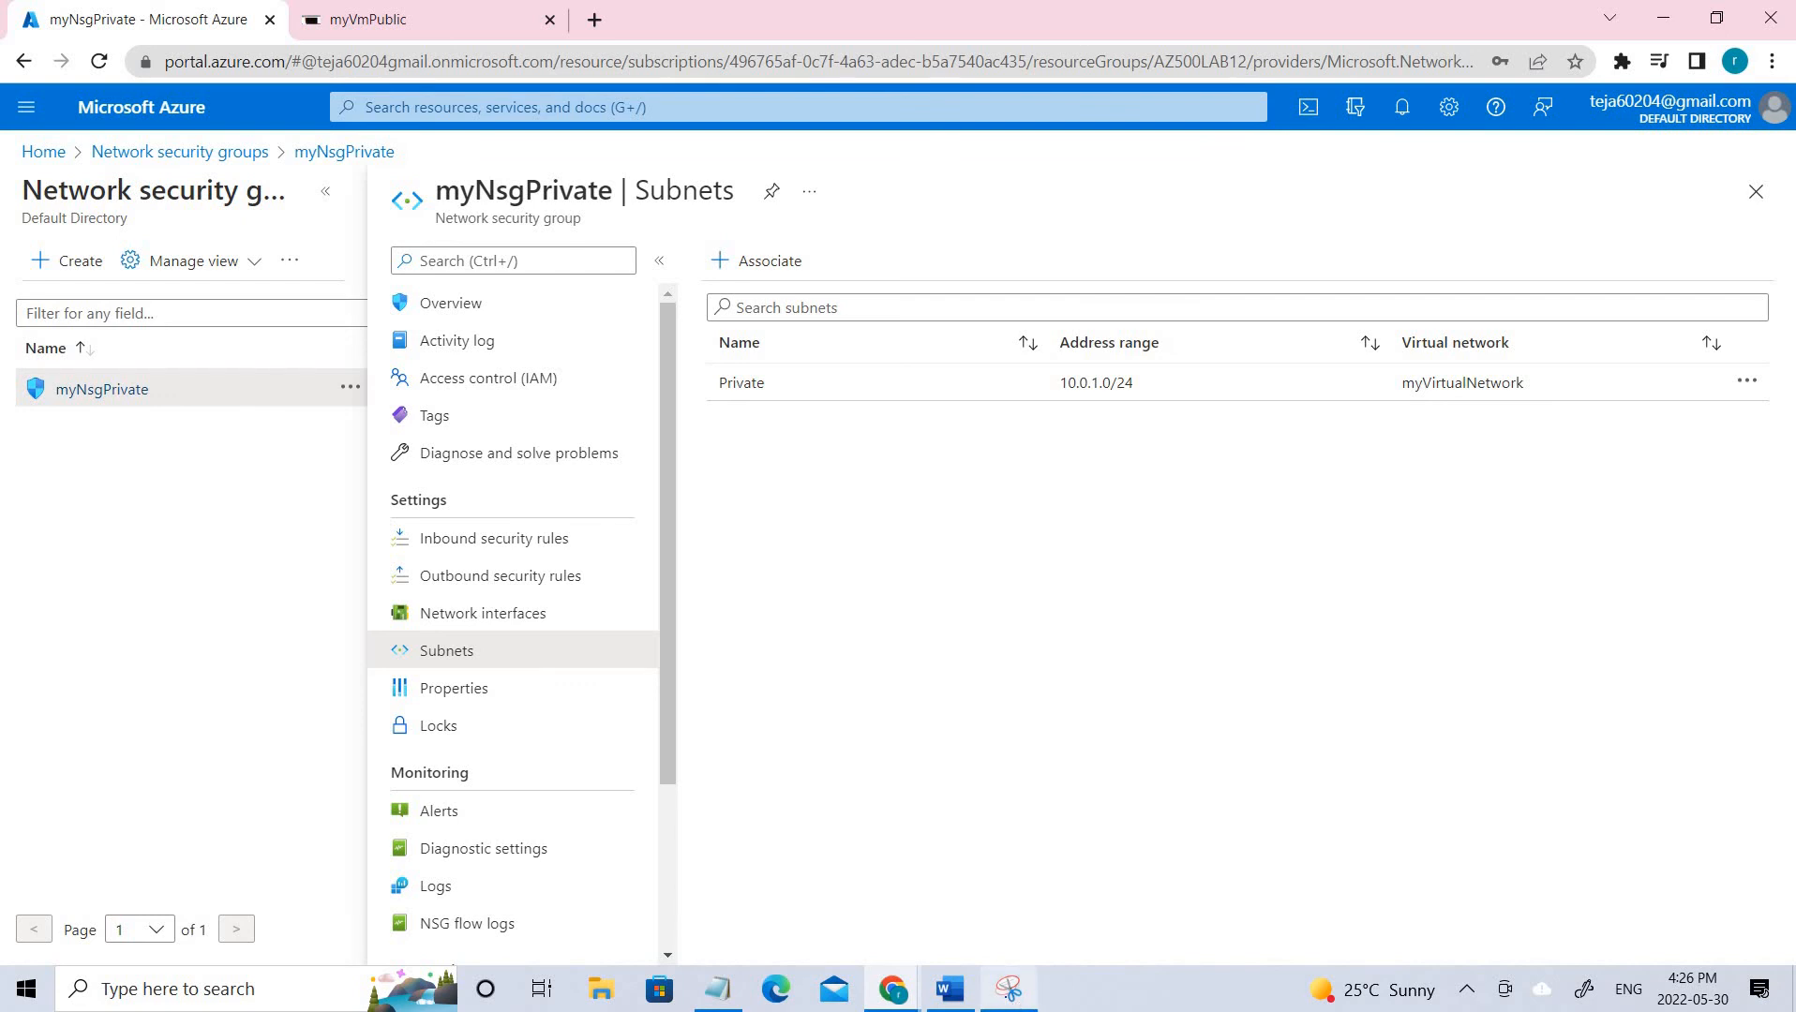
pyautogui.click(1008, 990)
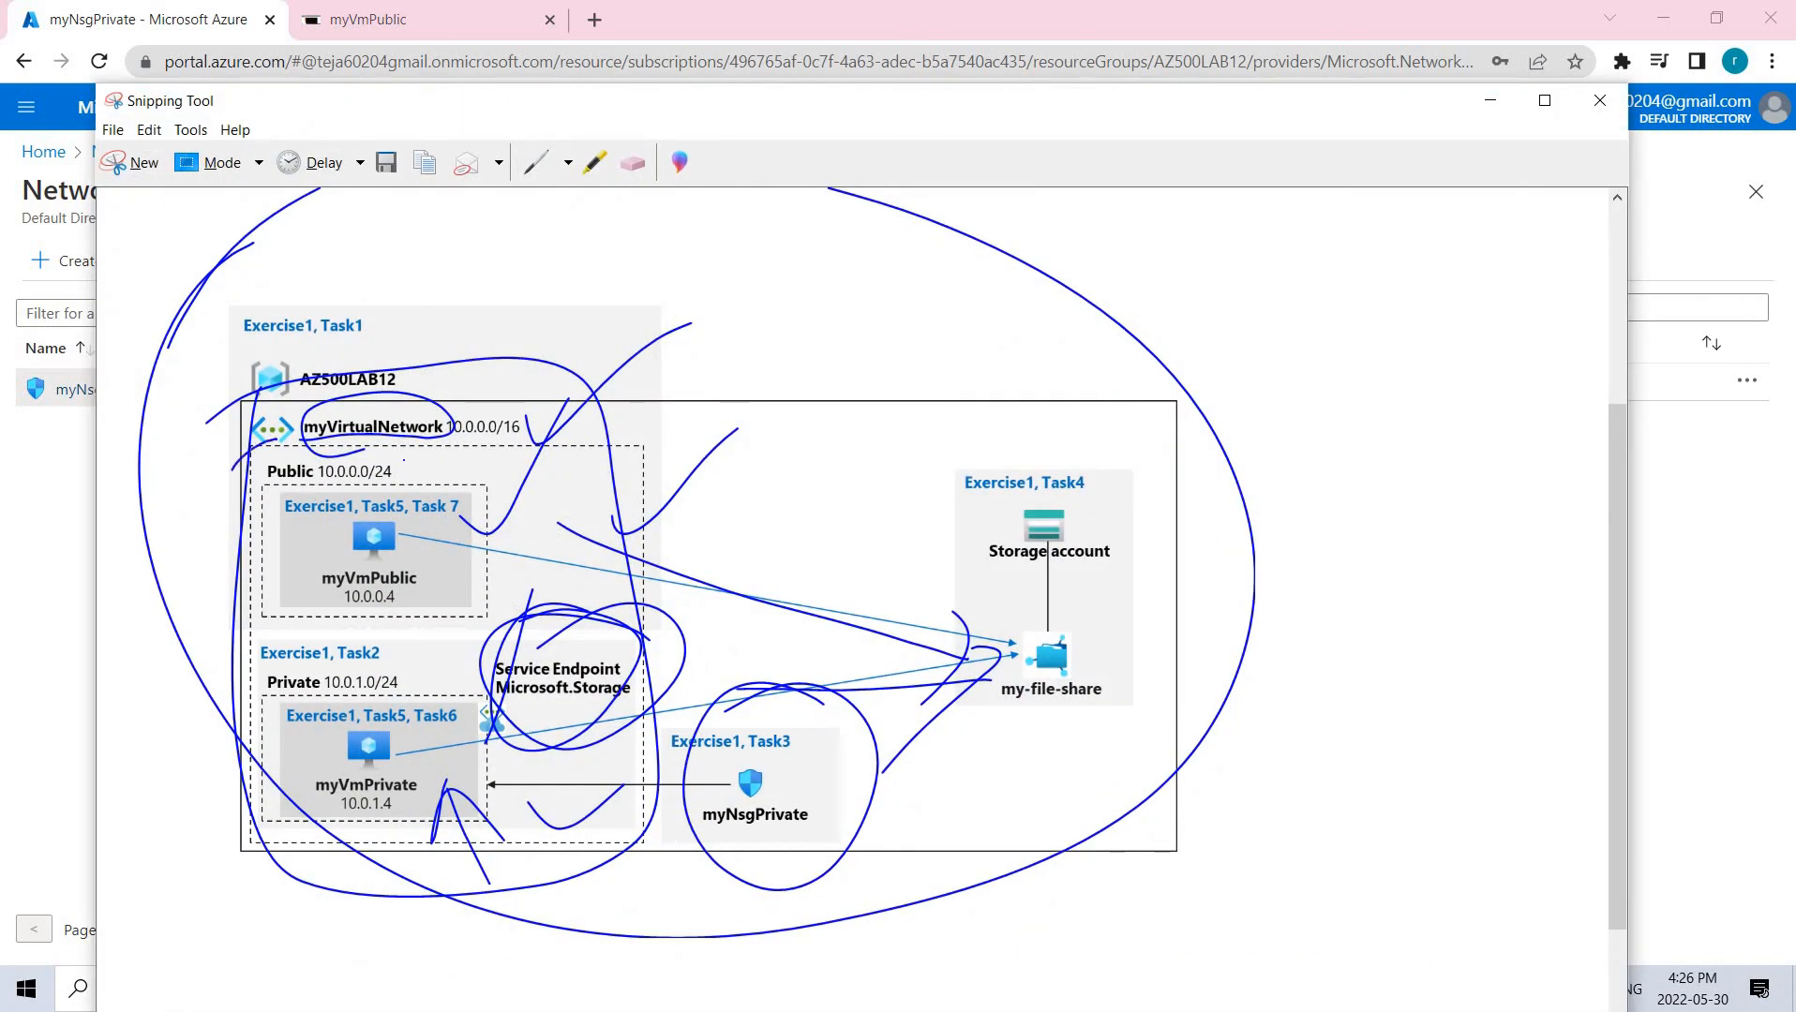
# Circle the Public 10.0.0.0/24 and Private 10.0.1.0/24 subnets, myNsgPrivate and the storage box, then hide the diagram.
pyautogui.moveTo(404, 461)
pyautogui.mouseDown()
pyautogui.moveTo(349, 407)
pyautogui.moveTo(234, 480)
pyautogui.mouseUp()
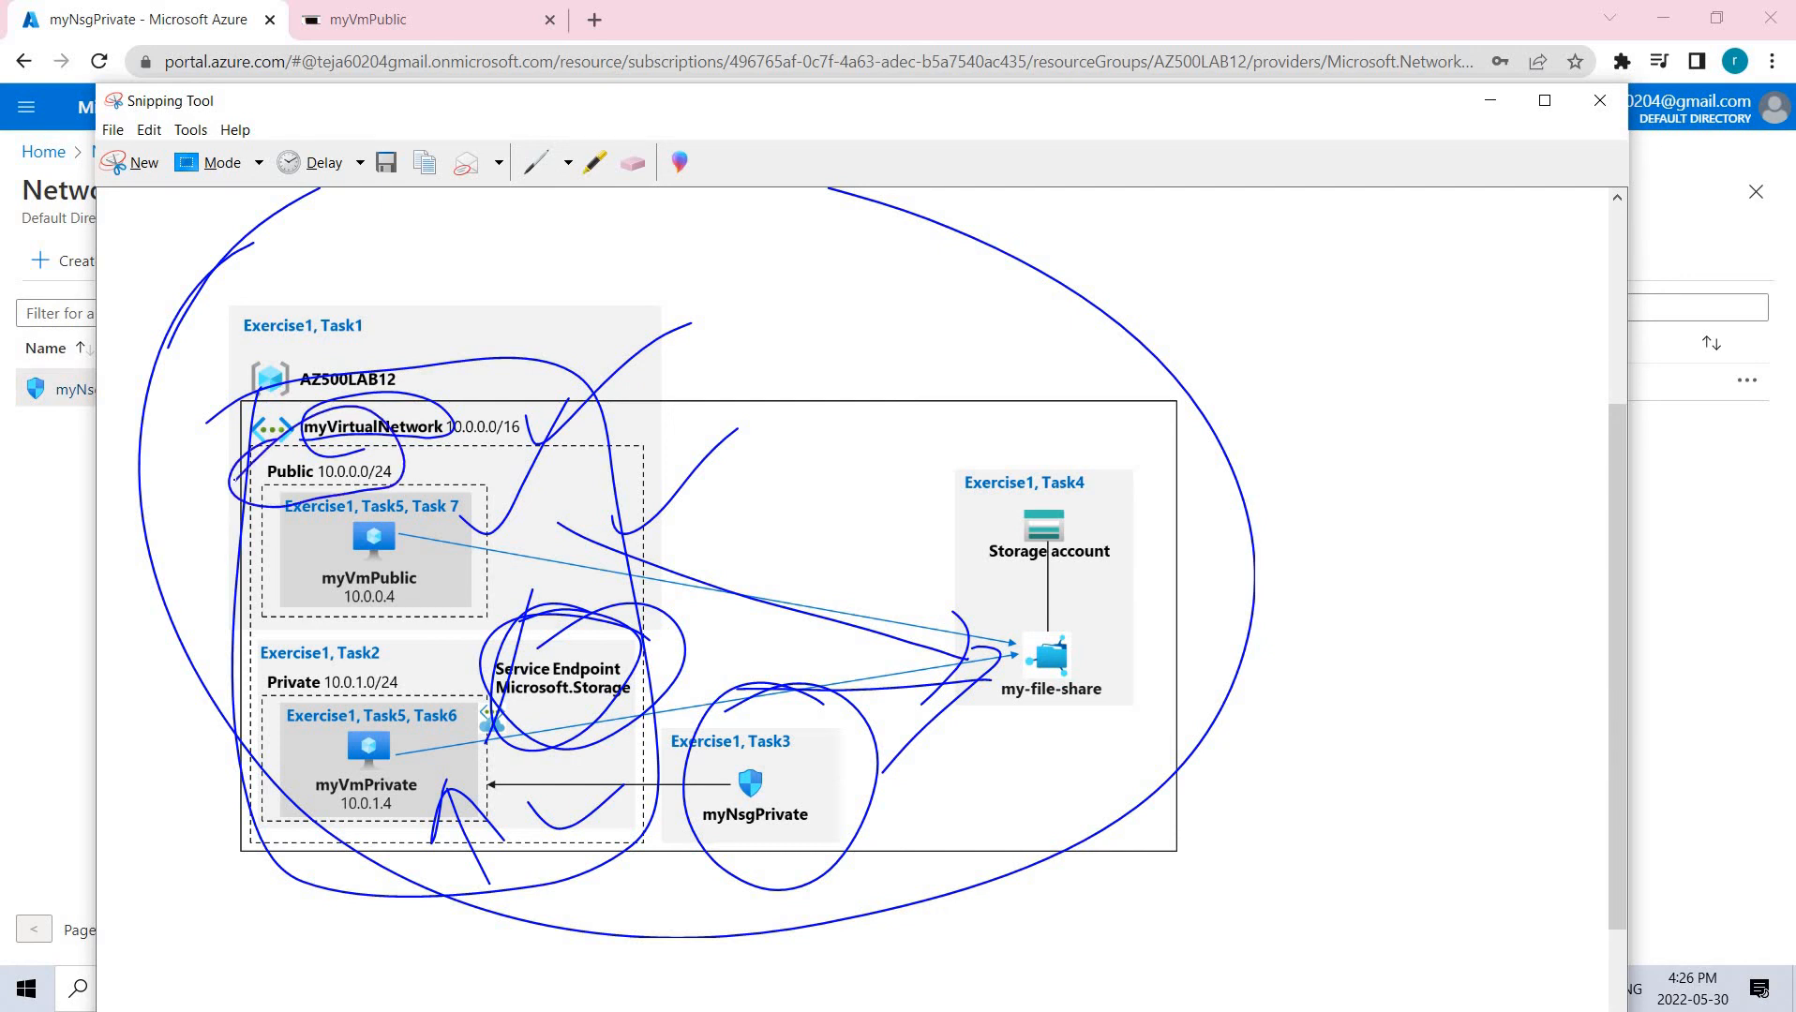
pyautogui.moveTo(261, 661)
pyautogui.mouseDown()
pyautogui.moveTo(314, 698)
pyautogui.moveTo(281, 630)
pyautogui.mouseUp()
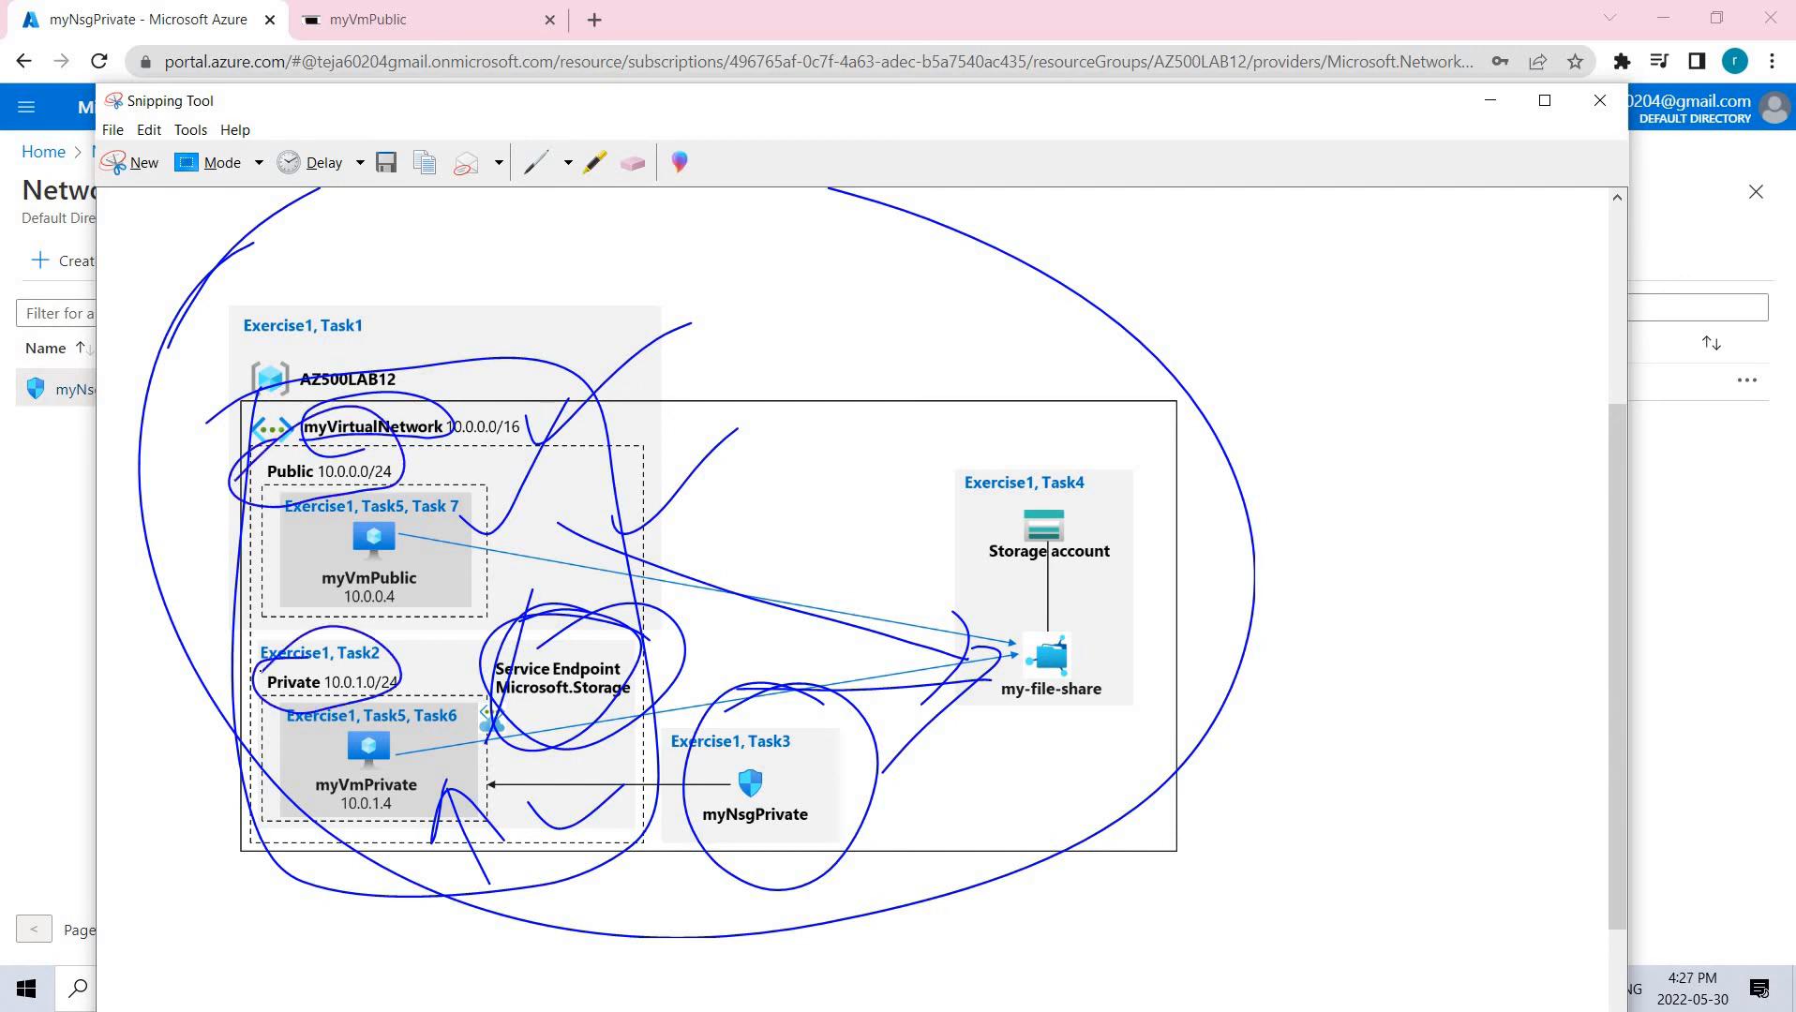
pyautogui.moveTo(750, 677)
pyautogui.mouseDown()
pyautogui.moveTo(699, 816)
pyautogui.moveTo(661, 727)
pyautogui.moveTo(694, 816)
pyautogui.moveTo(453, 773)
pyautogui.moveTo(643, 764)
pyautogui.mouseUp()
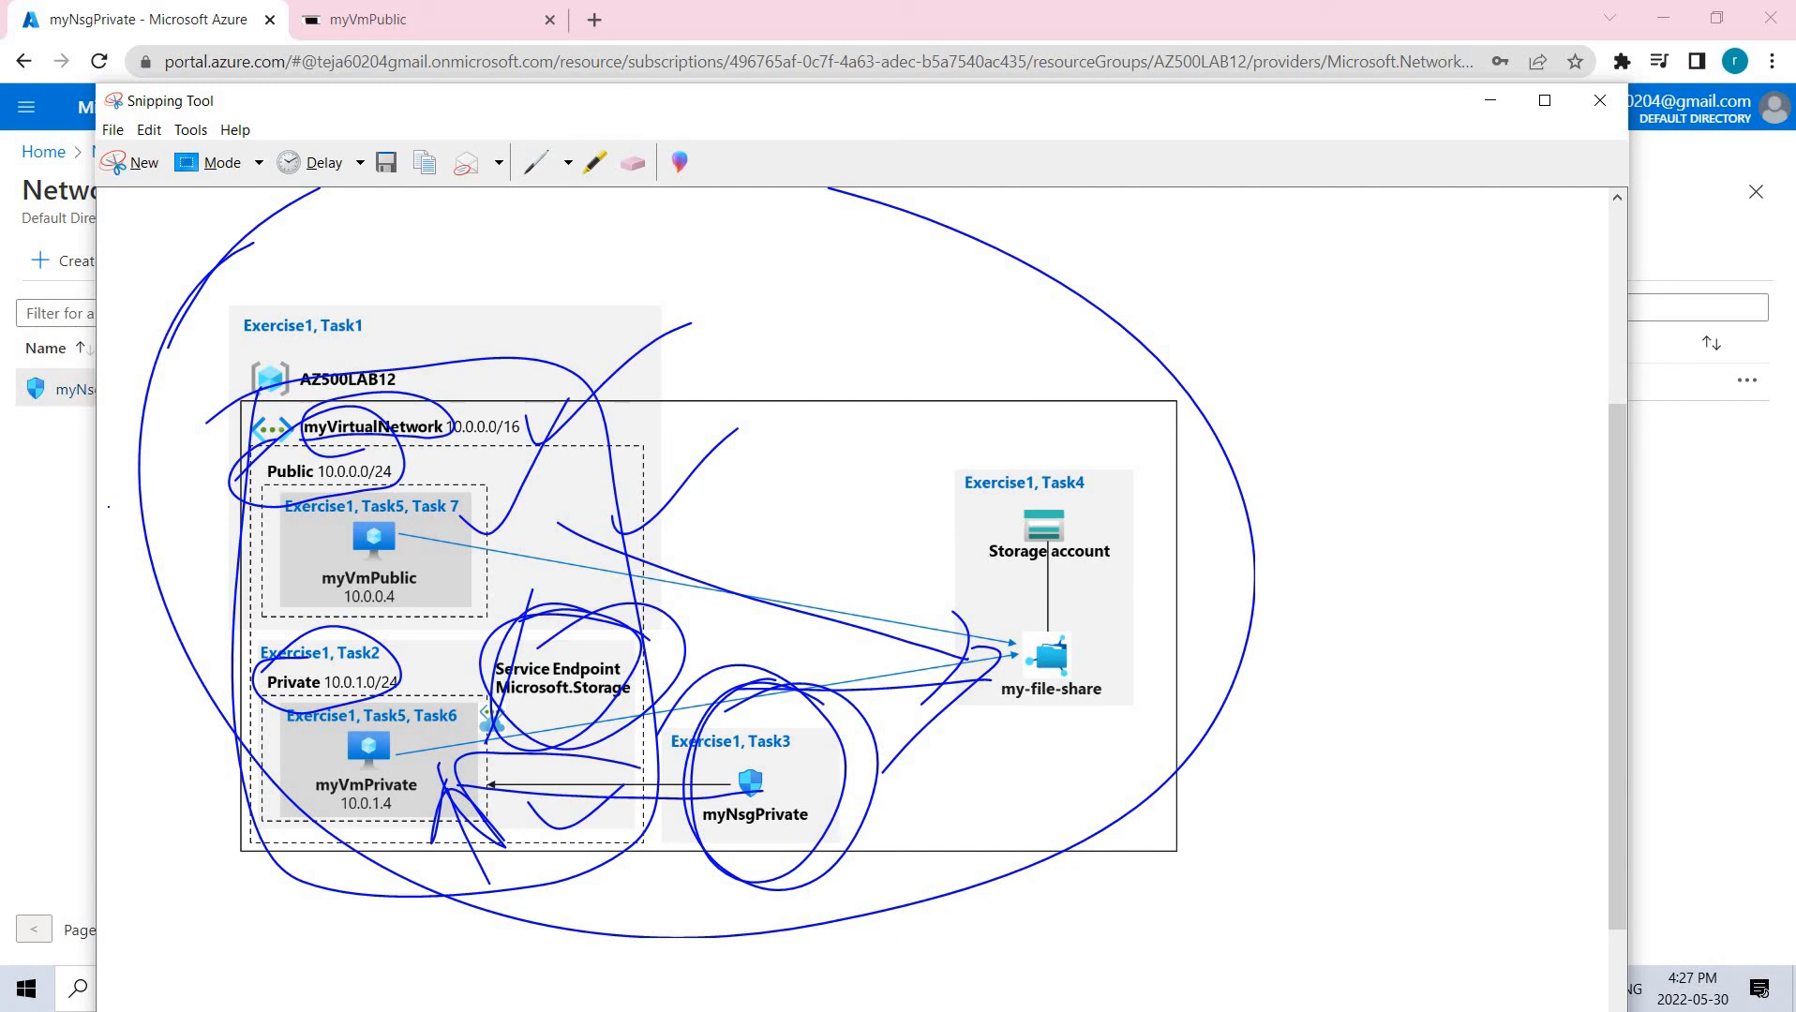
pyautogui.moveTo(1054, 386)
pyautogui.mouseDown()
pyautogui.moveTo(994, 764)
pyautogui.moveTo(915, 484)
pyautogui.mouseUp()
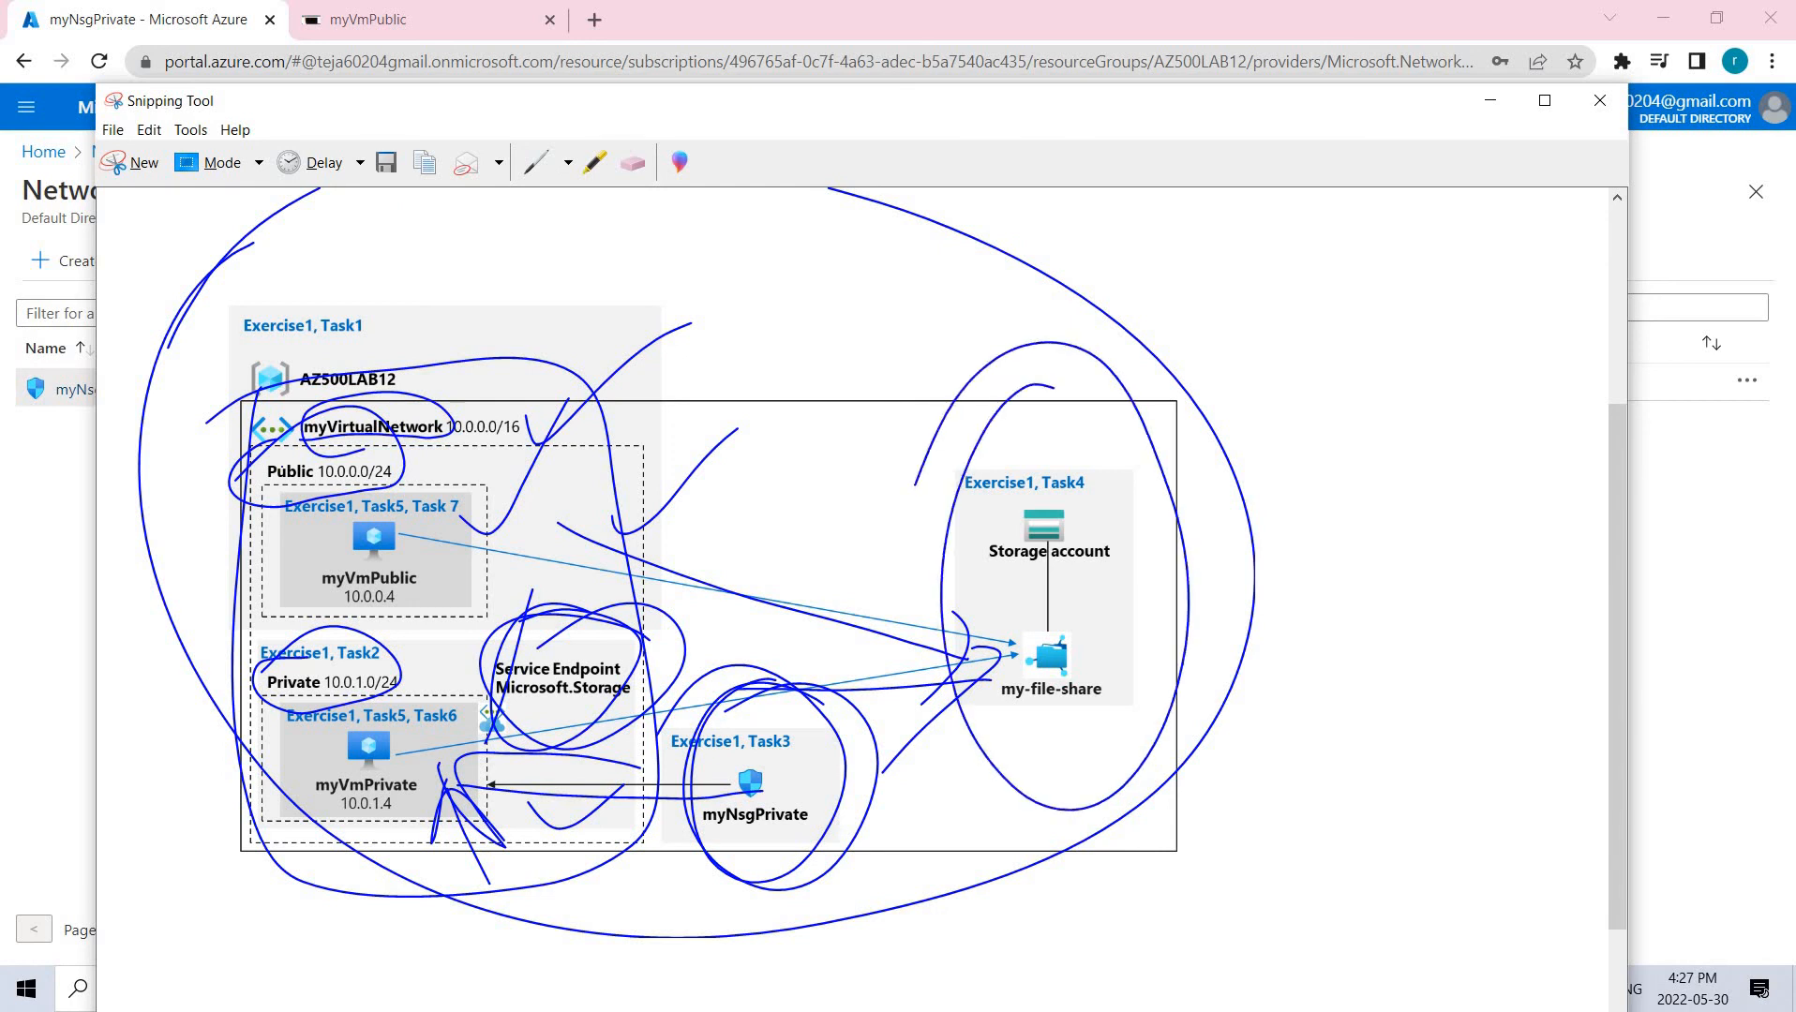
pyautogui.click(1490, 100)
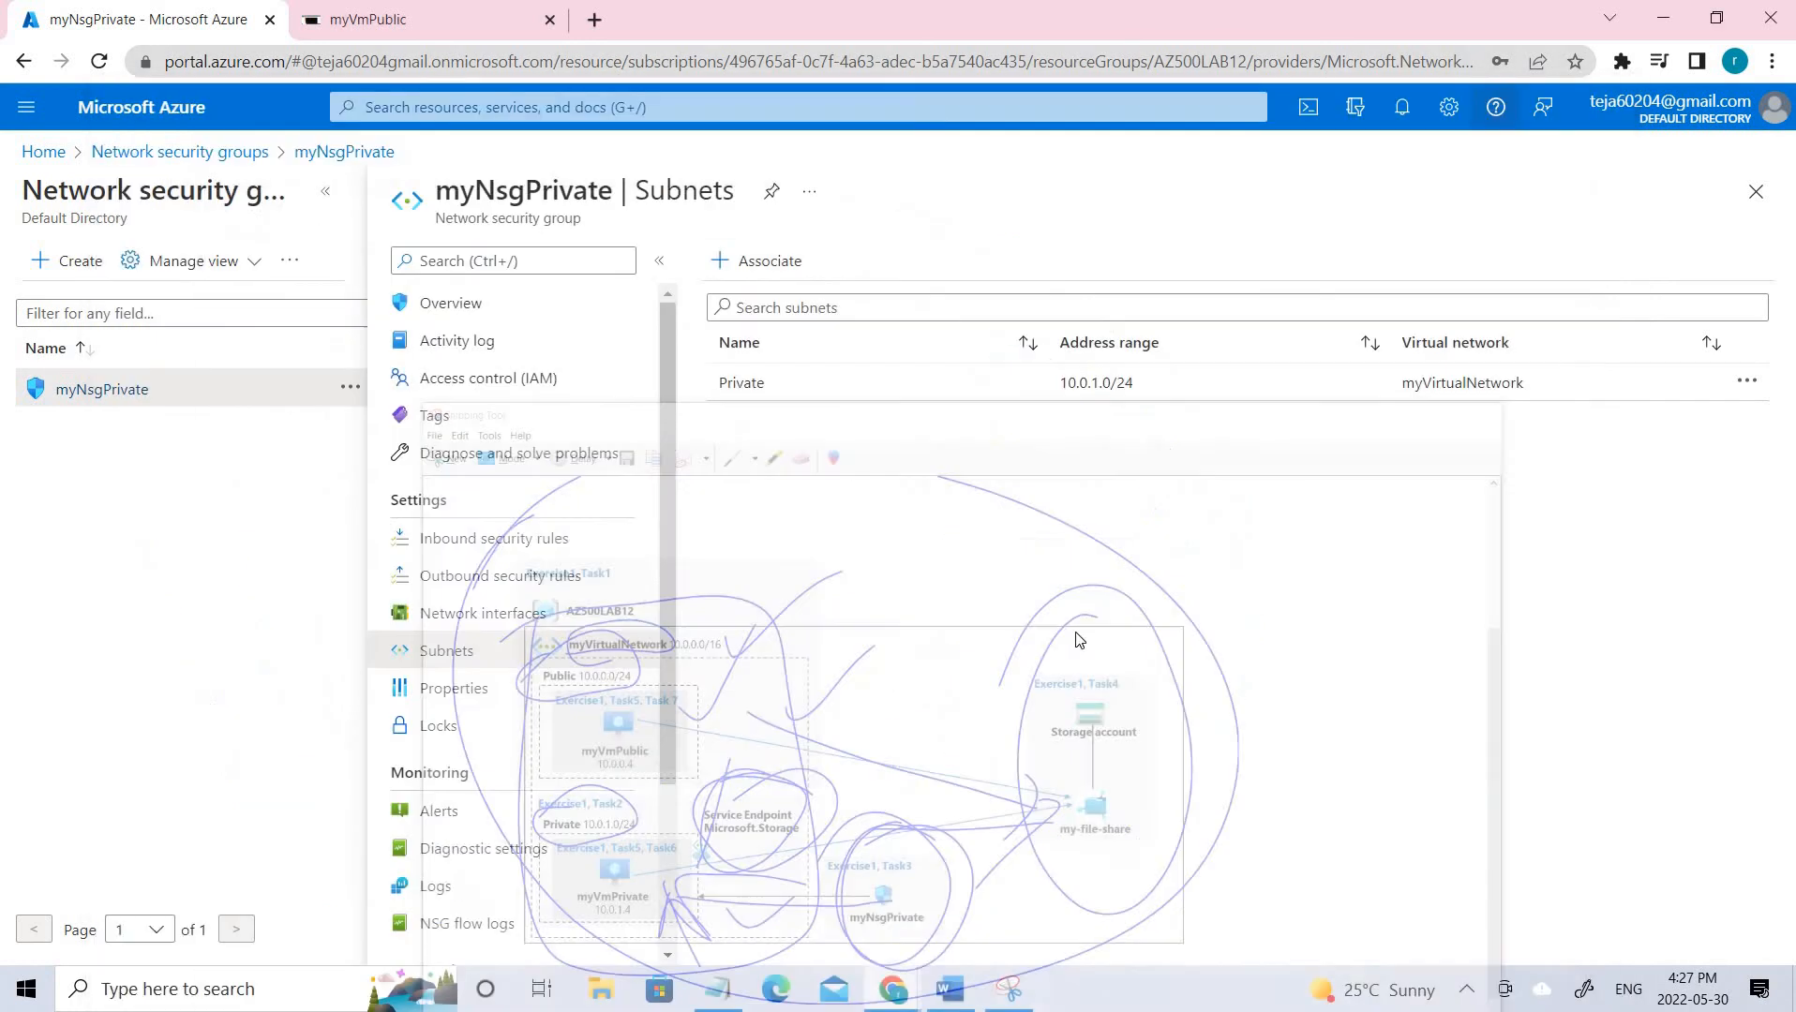
# Search 'stora' to reach the Storage accounts list and start a new storage account.
pyautogui.click(178, 153)
pyautogui.click(483, 107)
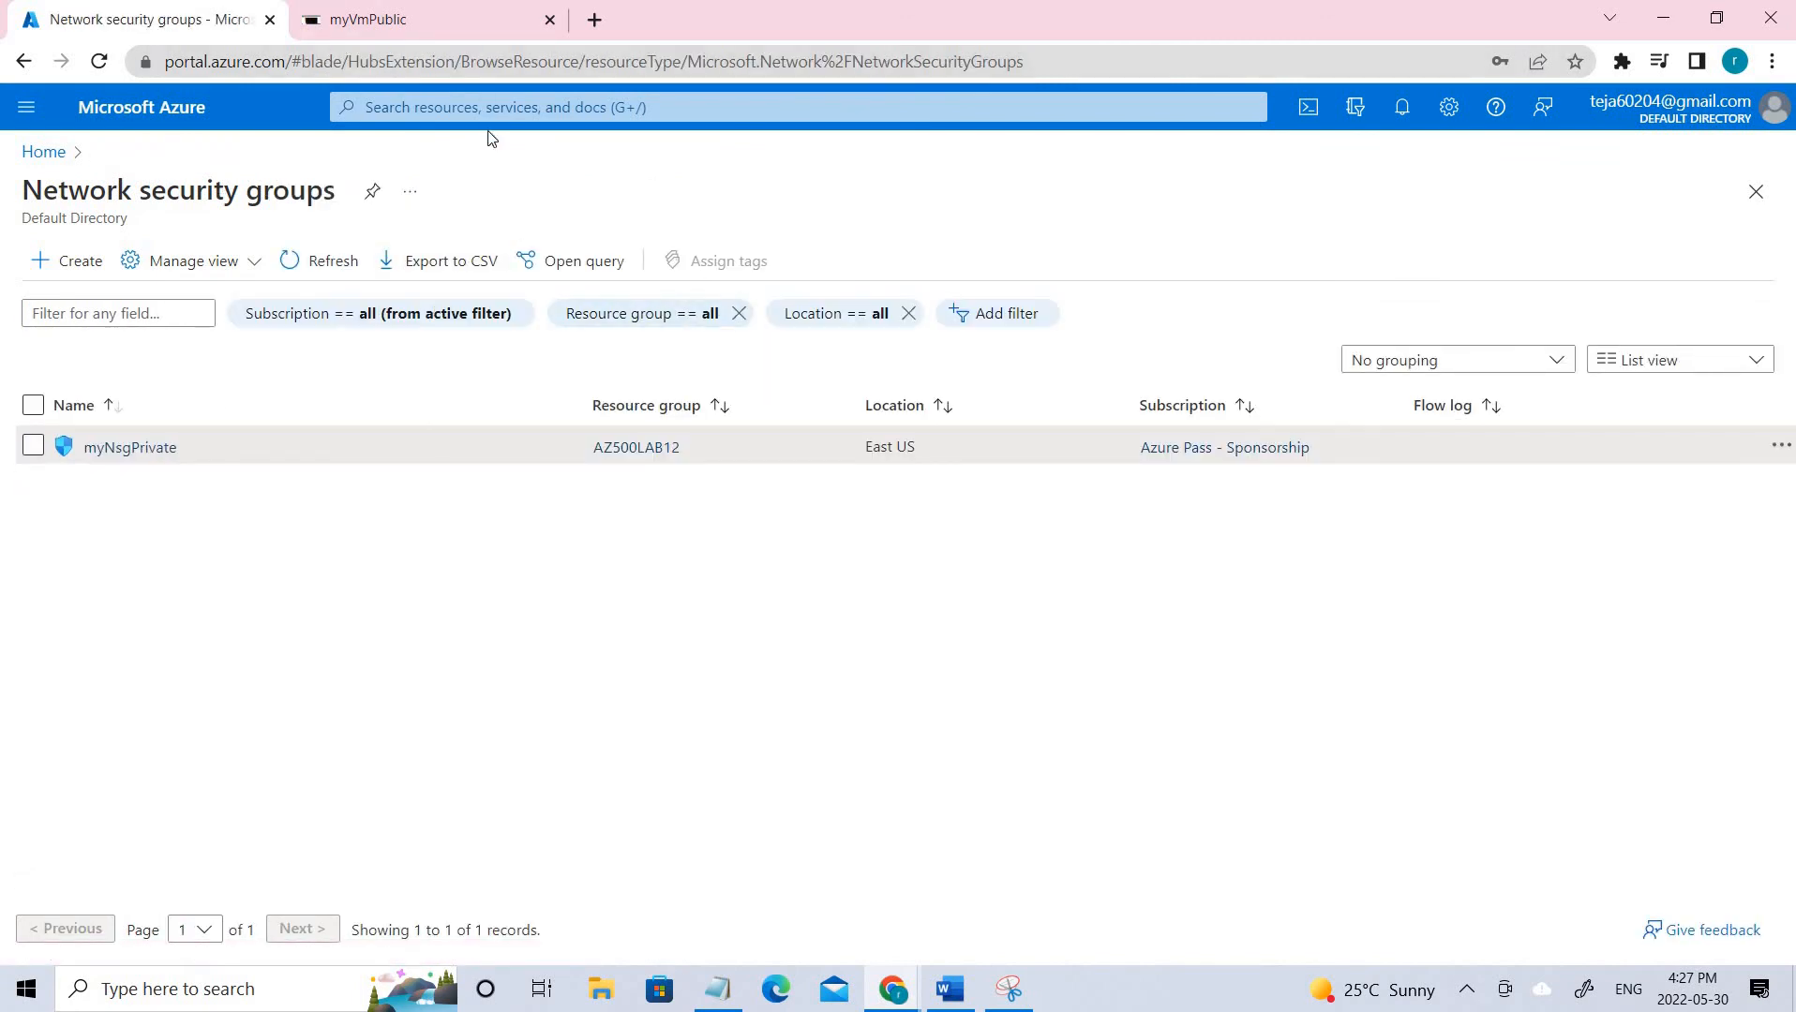
pyautogui.write('stora')
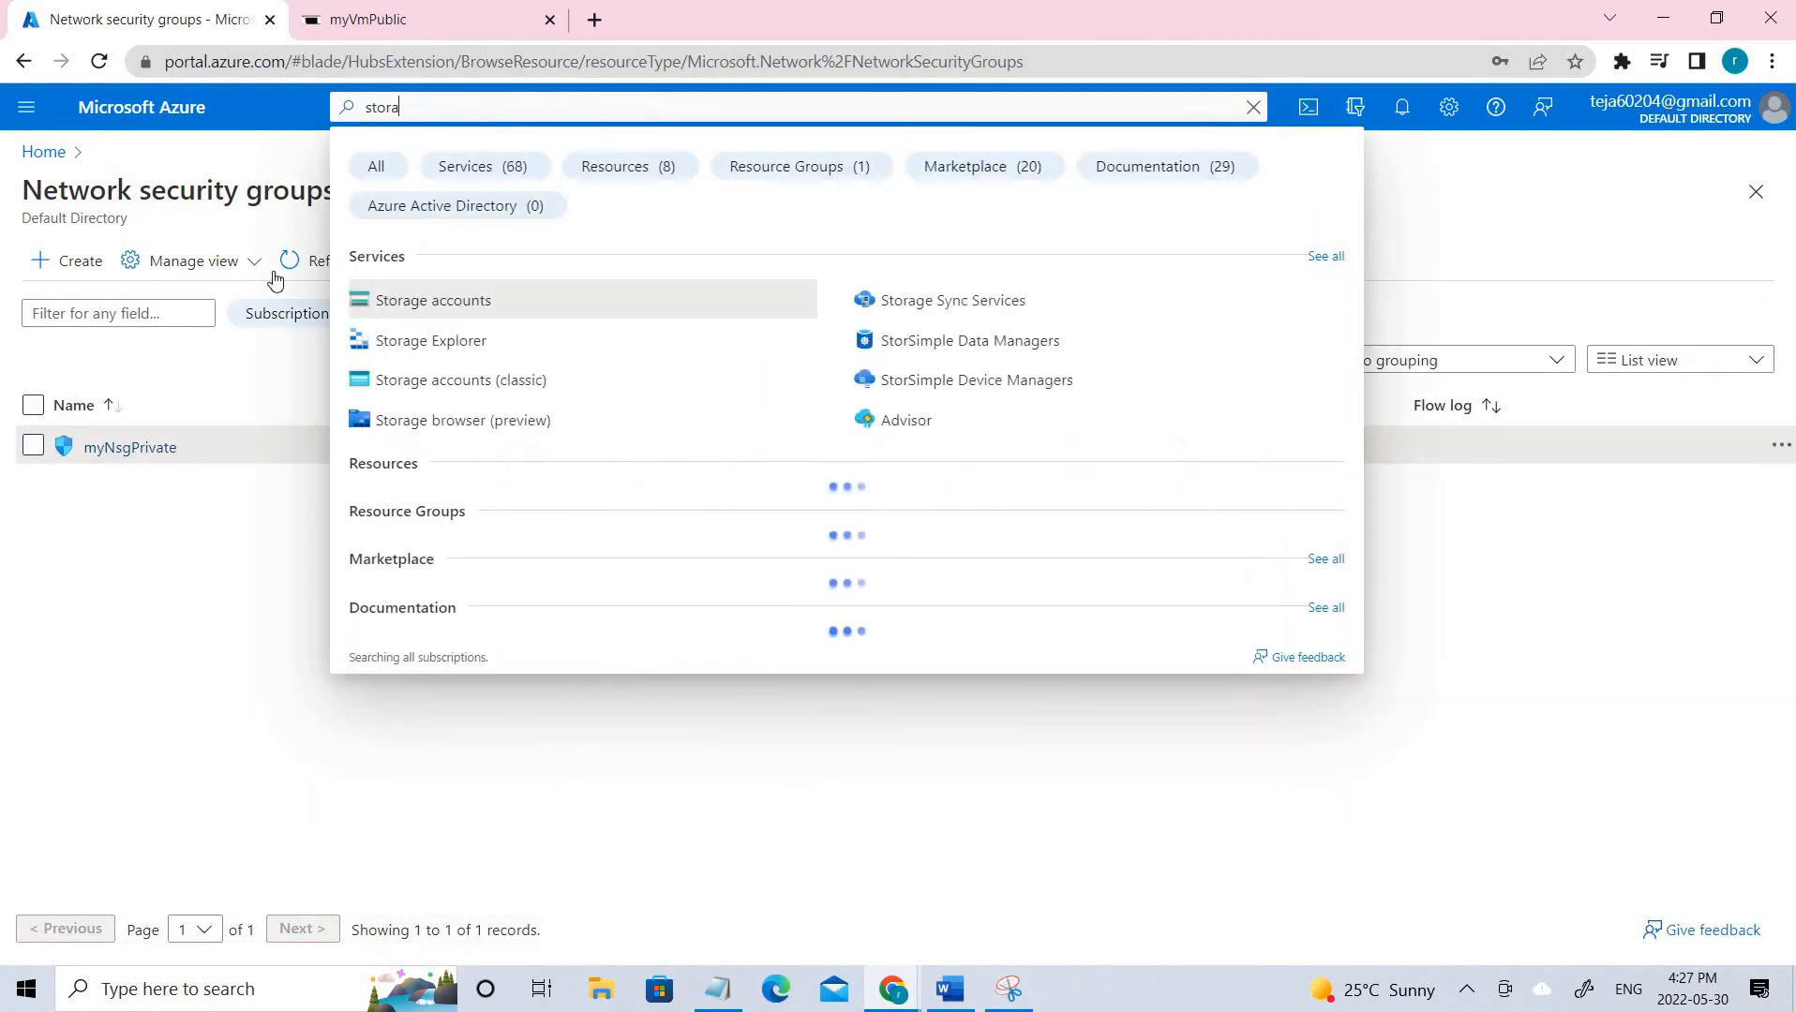
pyautogui.click(486, 317)
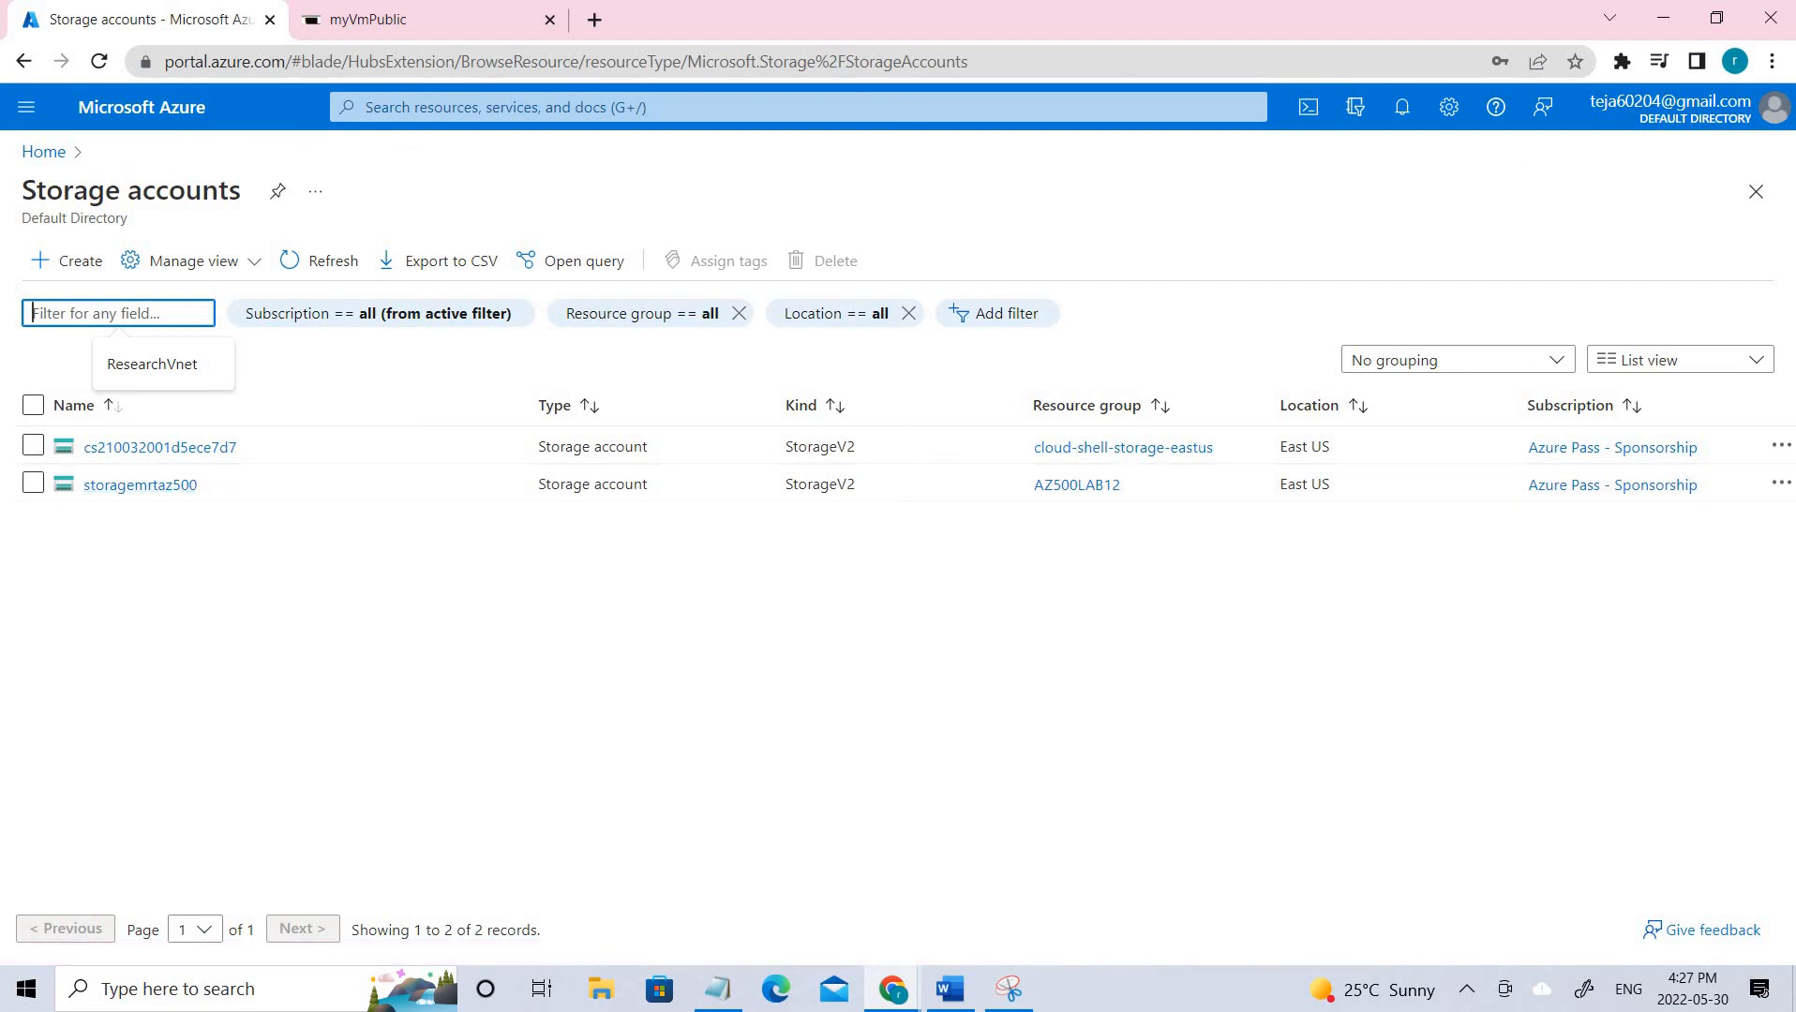
pyautogui.click(79, 261)
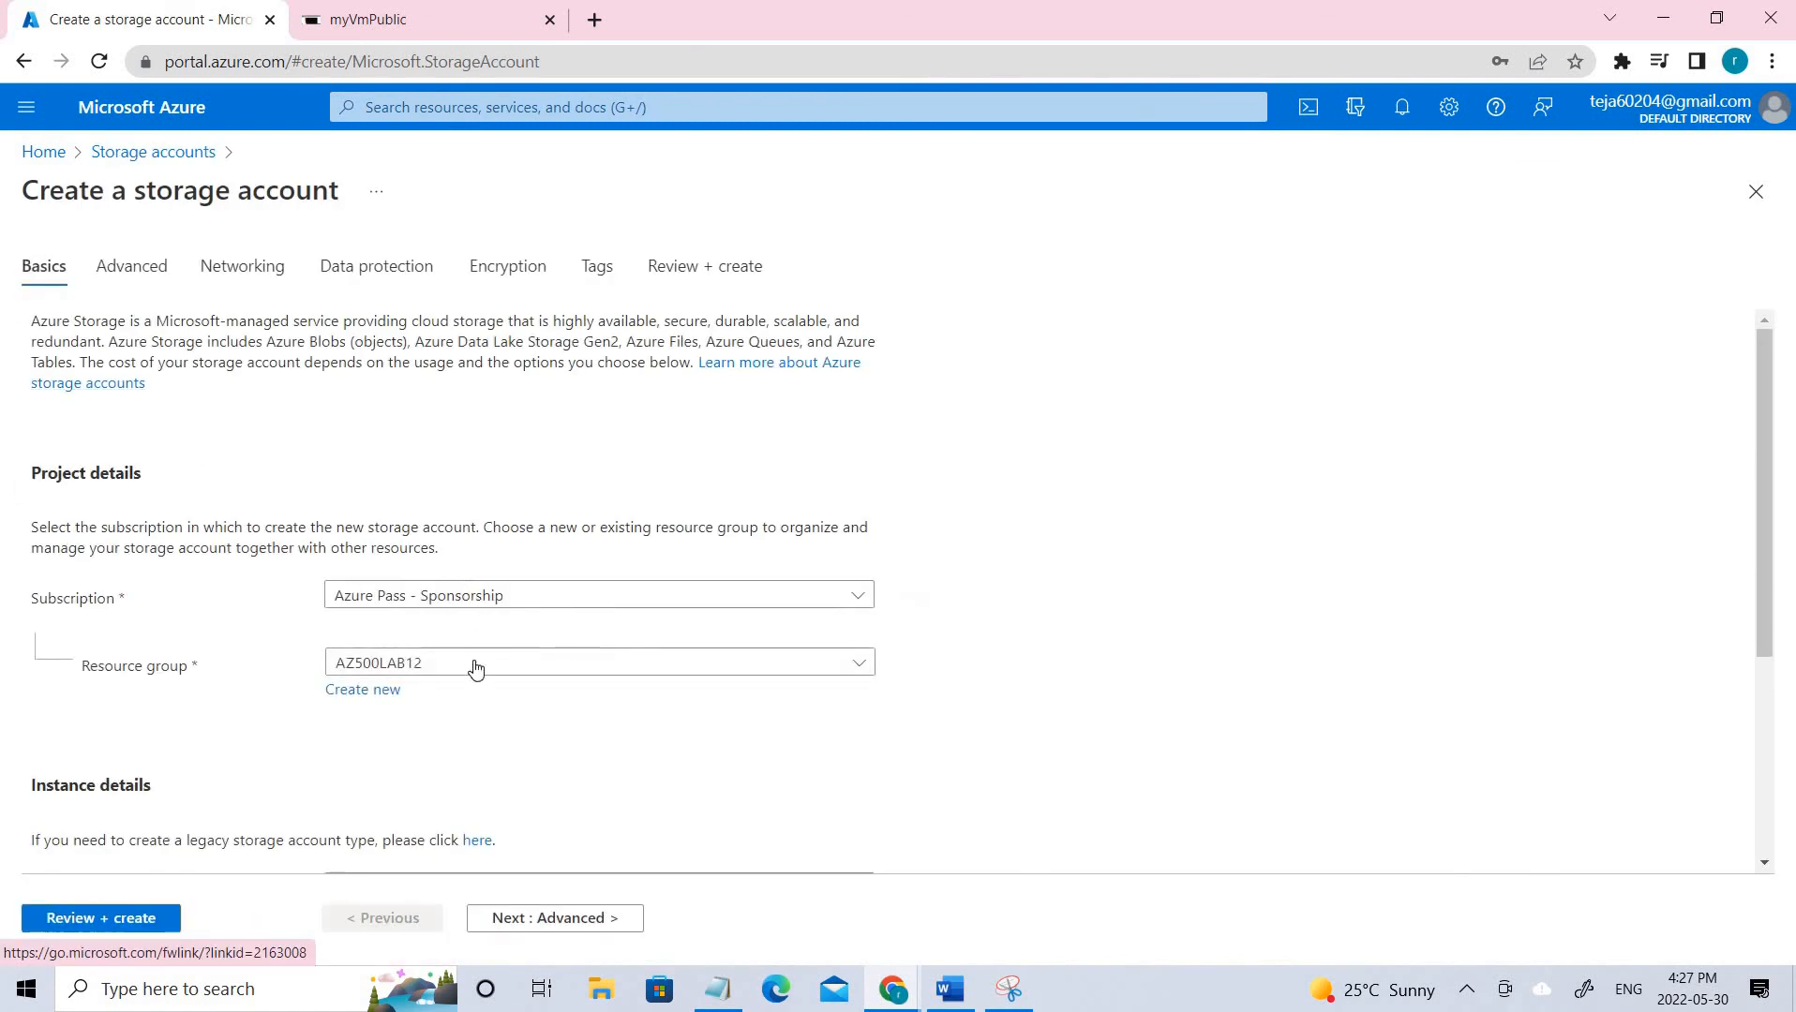
# Name the new storage account storagemrt500 in resource group AZ500LAB12.
pyautogui.click(472, 671)
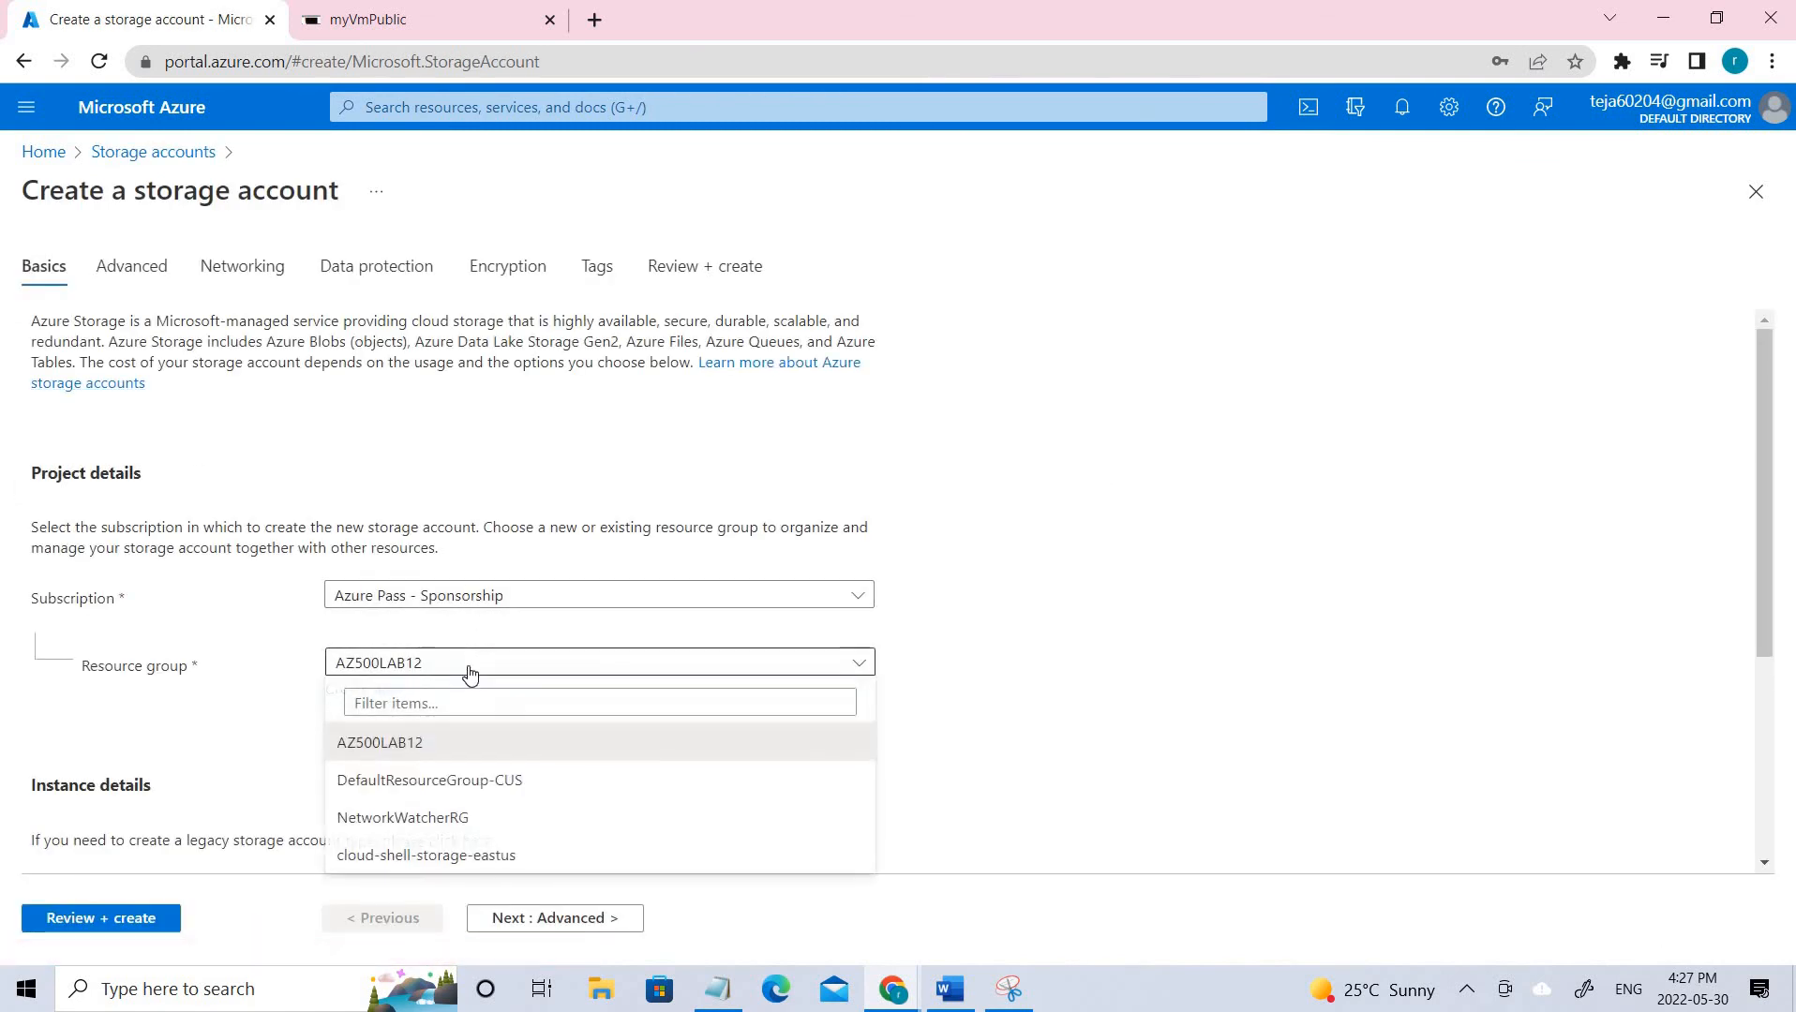
pyautogui.scroll(-4, 1066, 644)
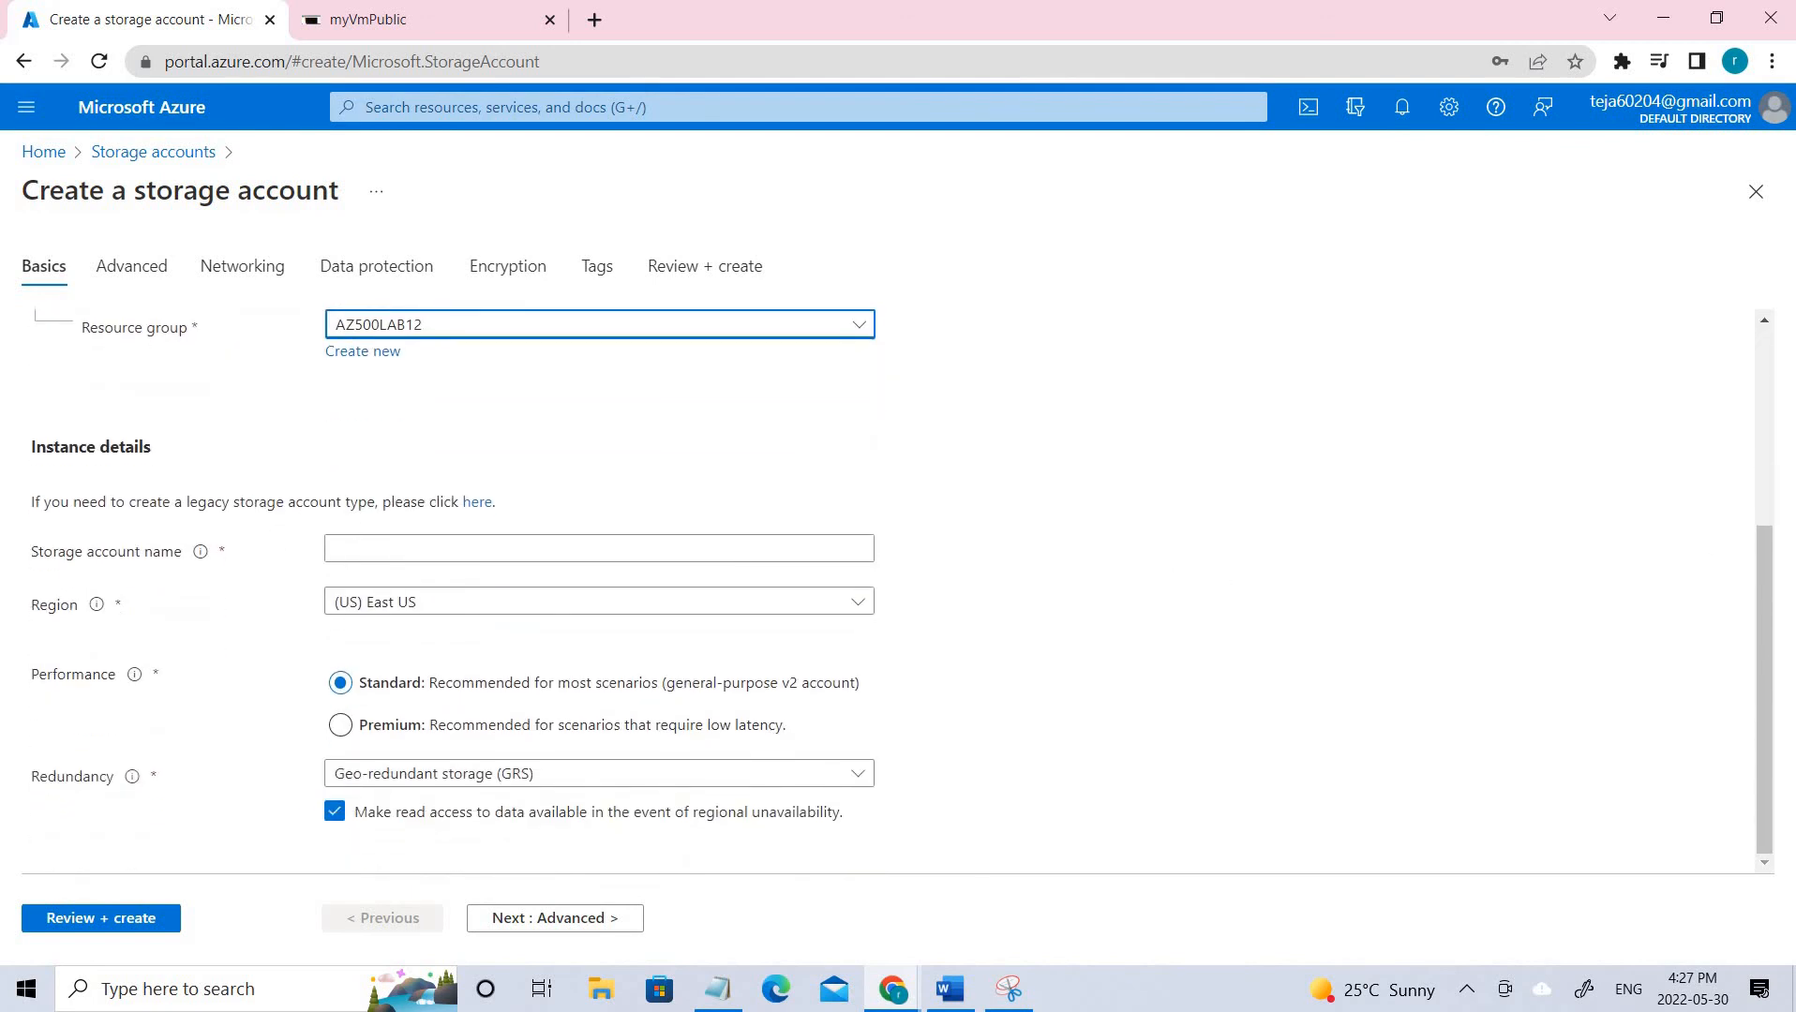
pyautogui.click(376, 548)
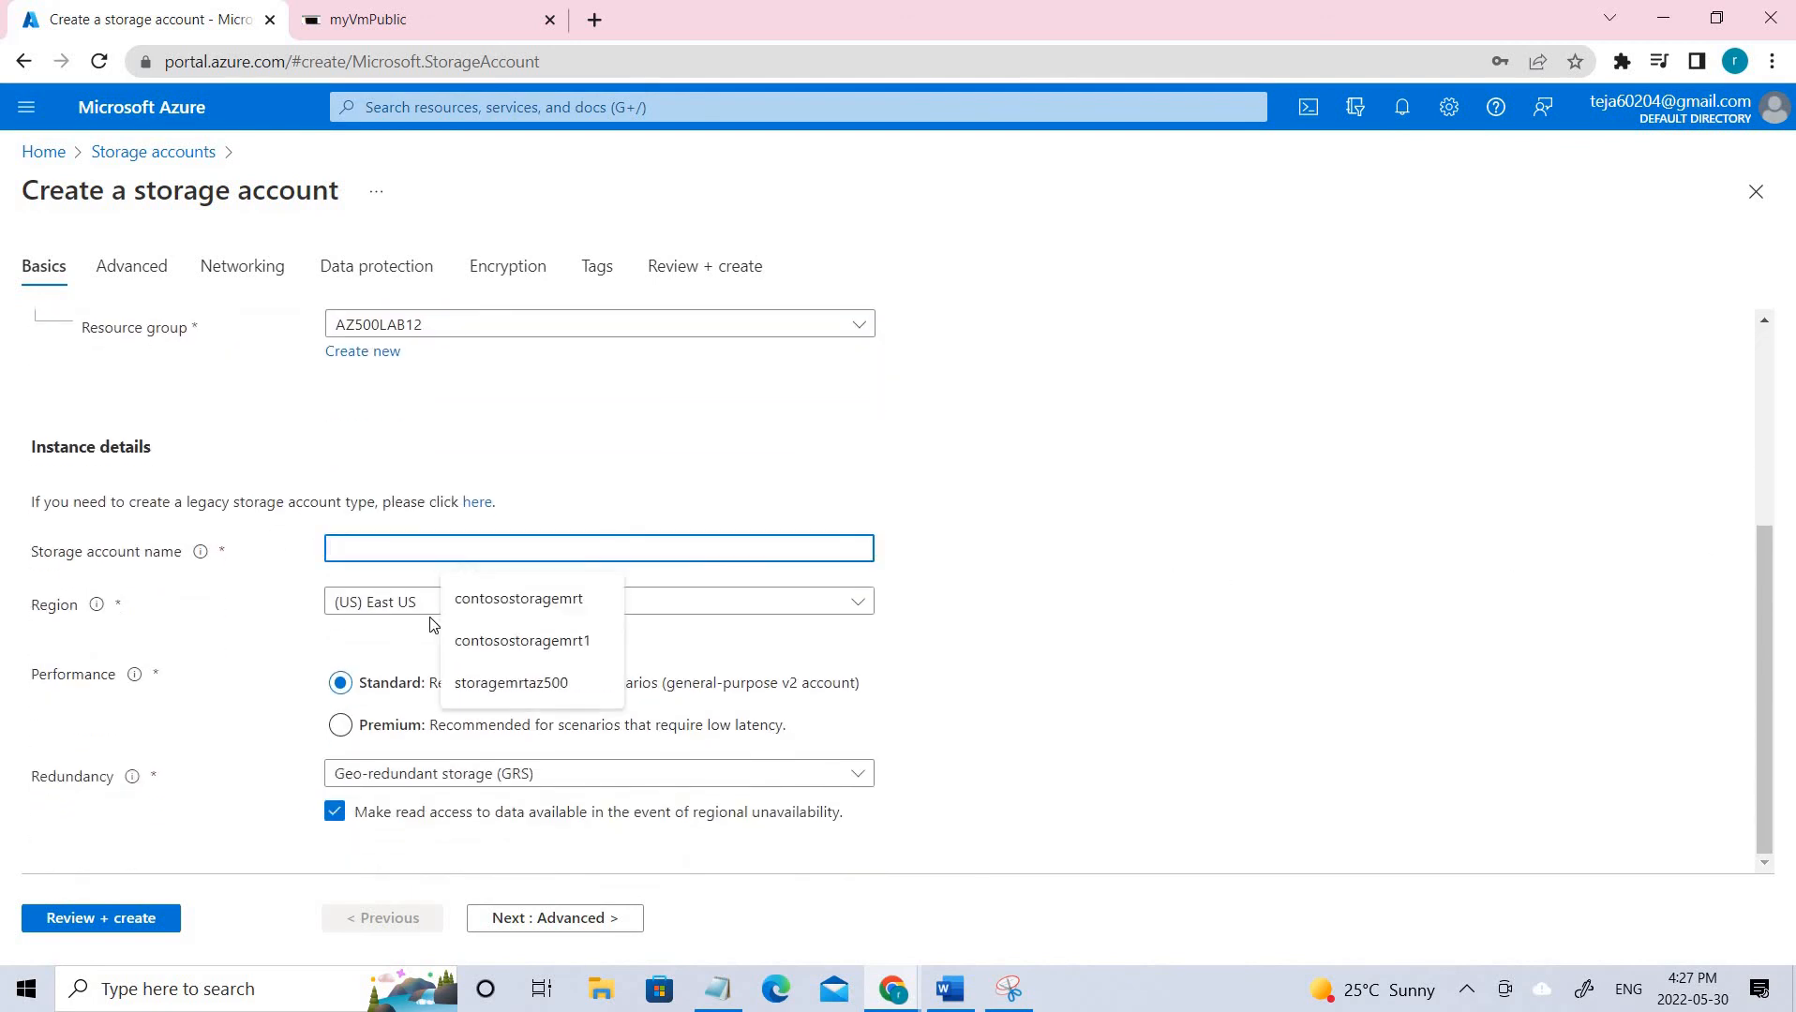
pyautogui.write('storage')
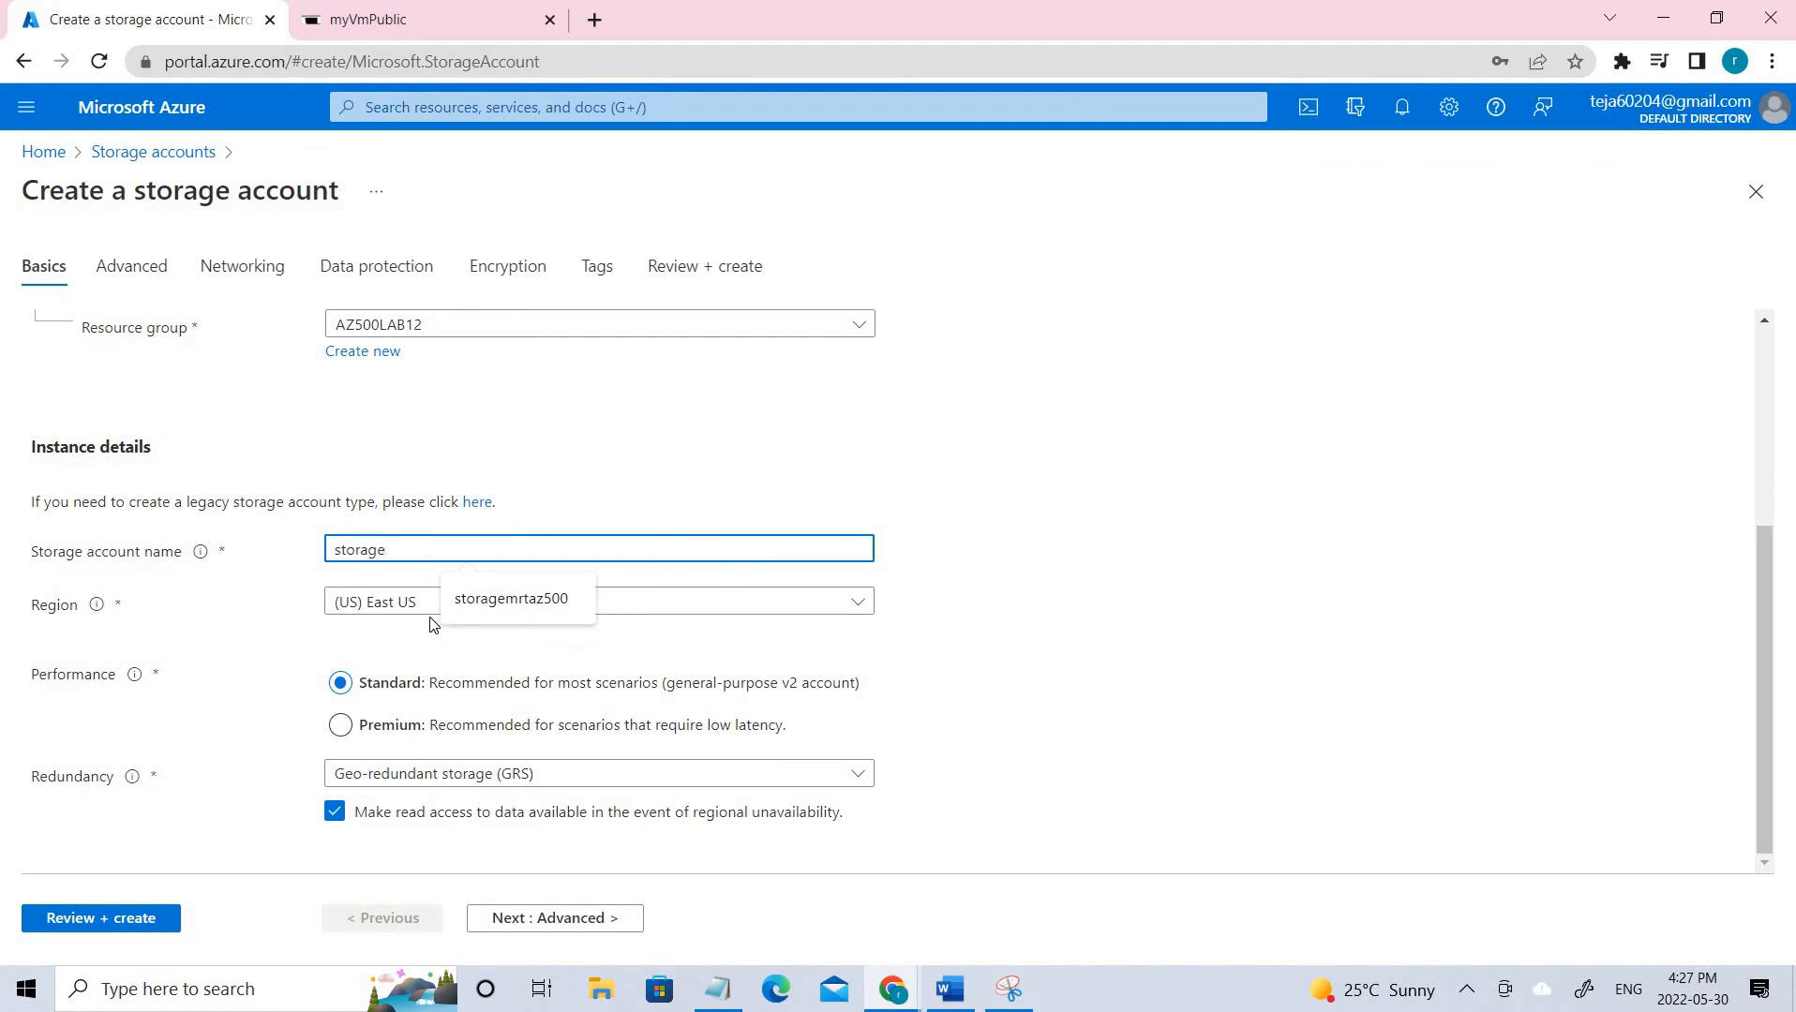
pyautogui.write('mrt500')
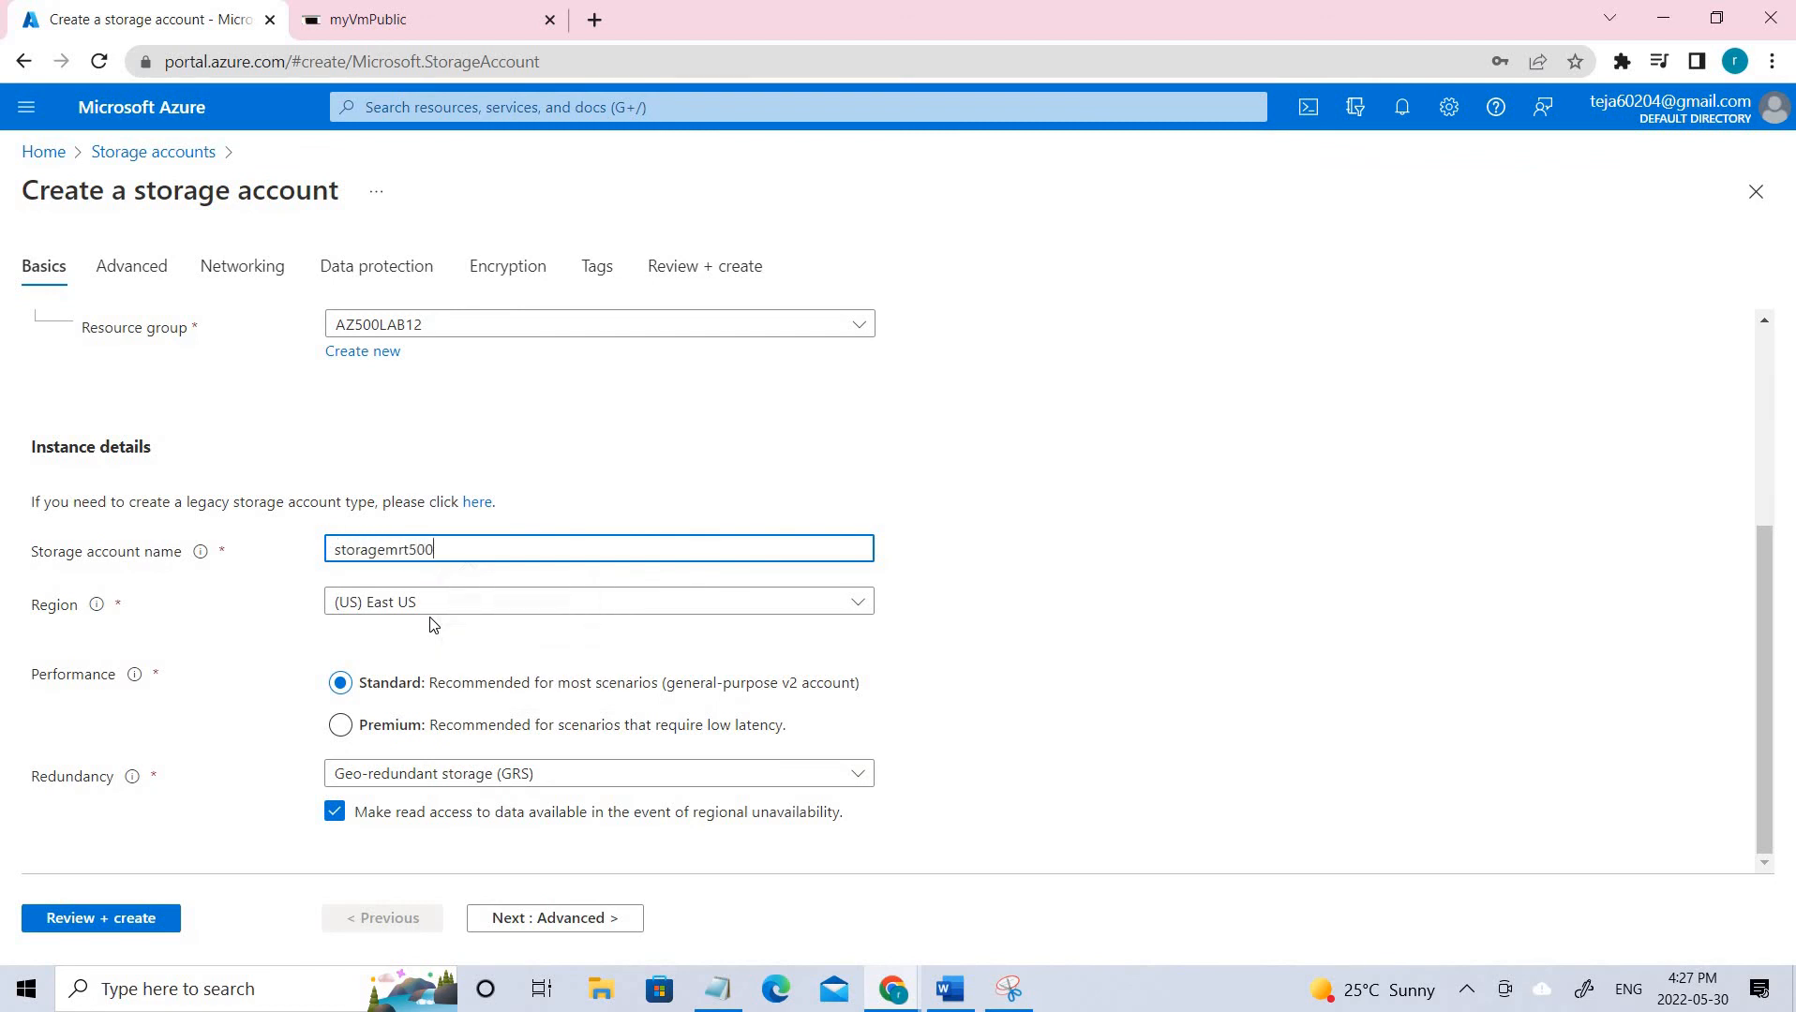
pyautogui.click(1085, 408)
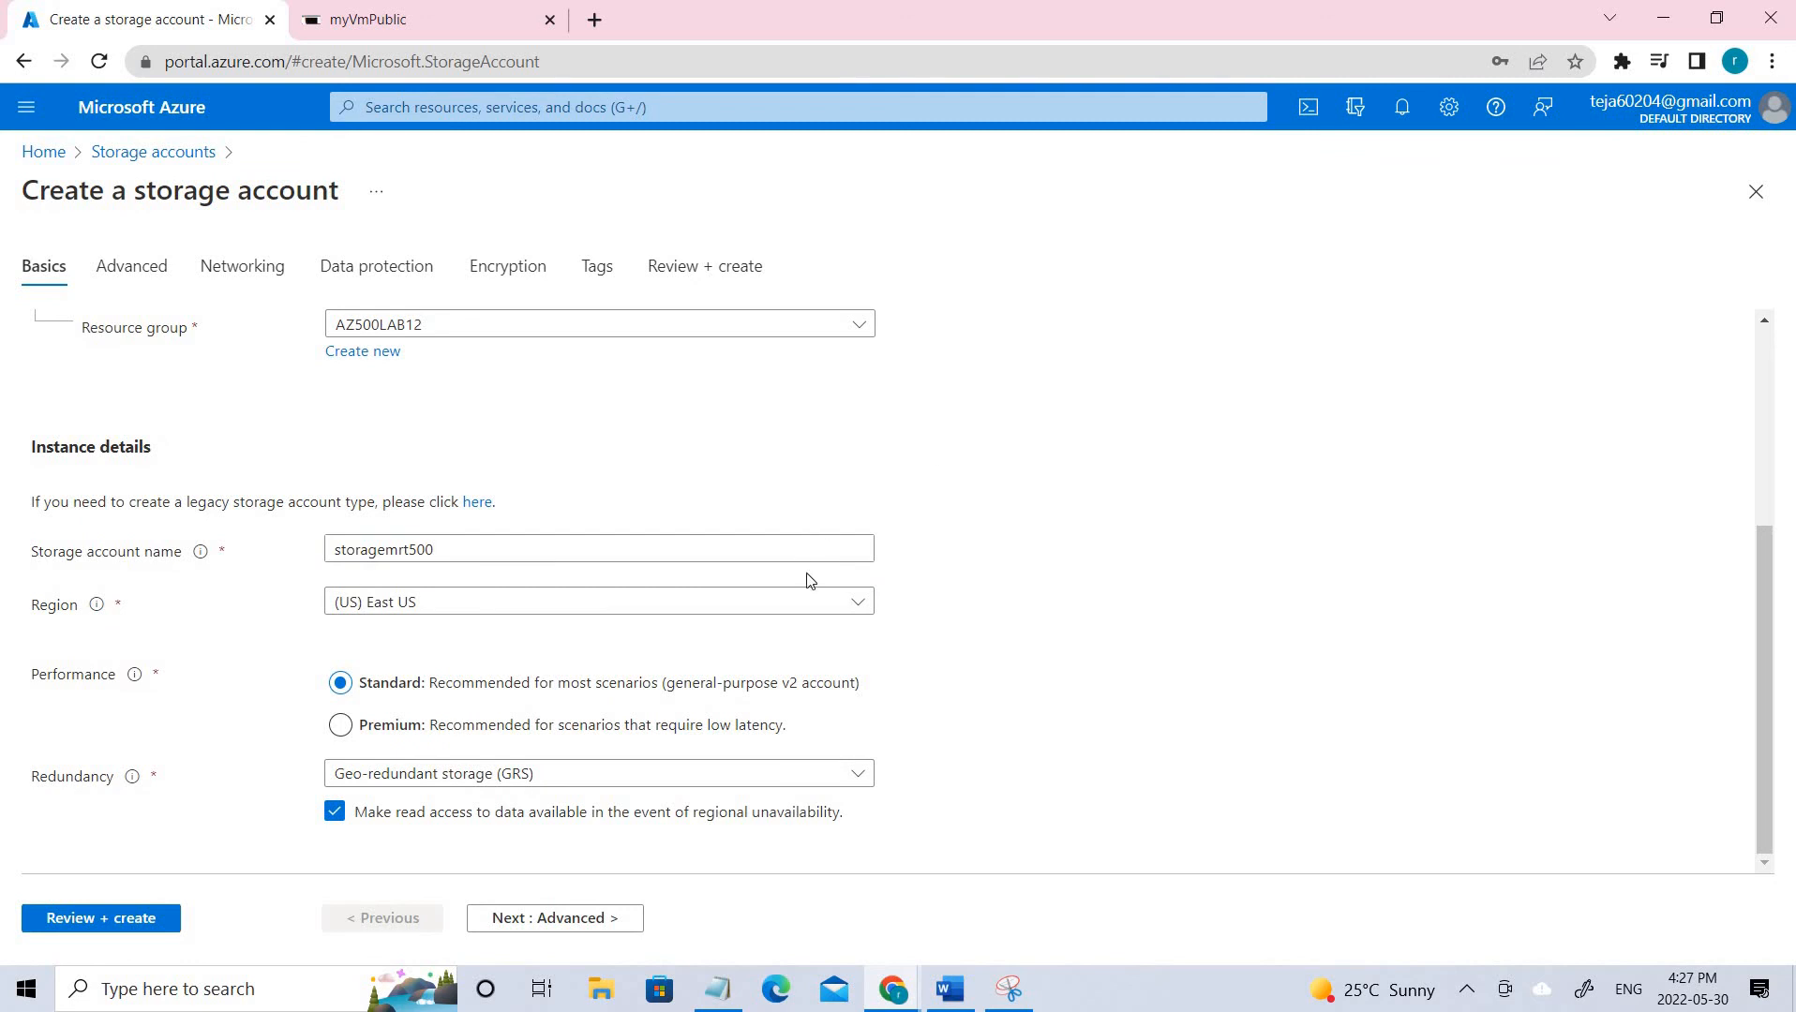
pyautogui.click(499, 550)
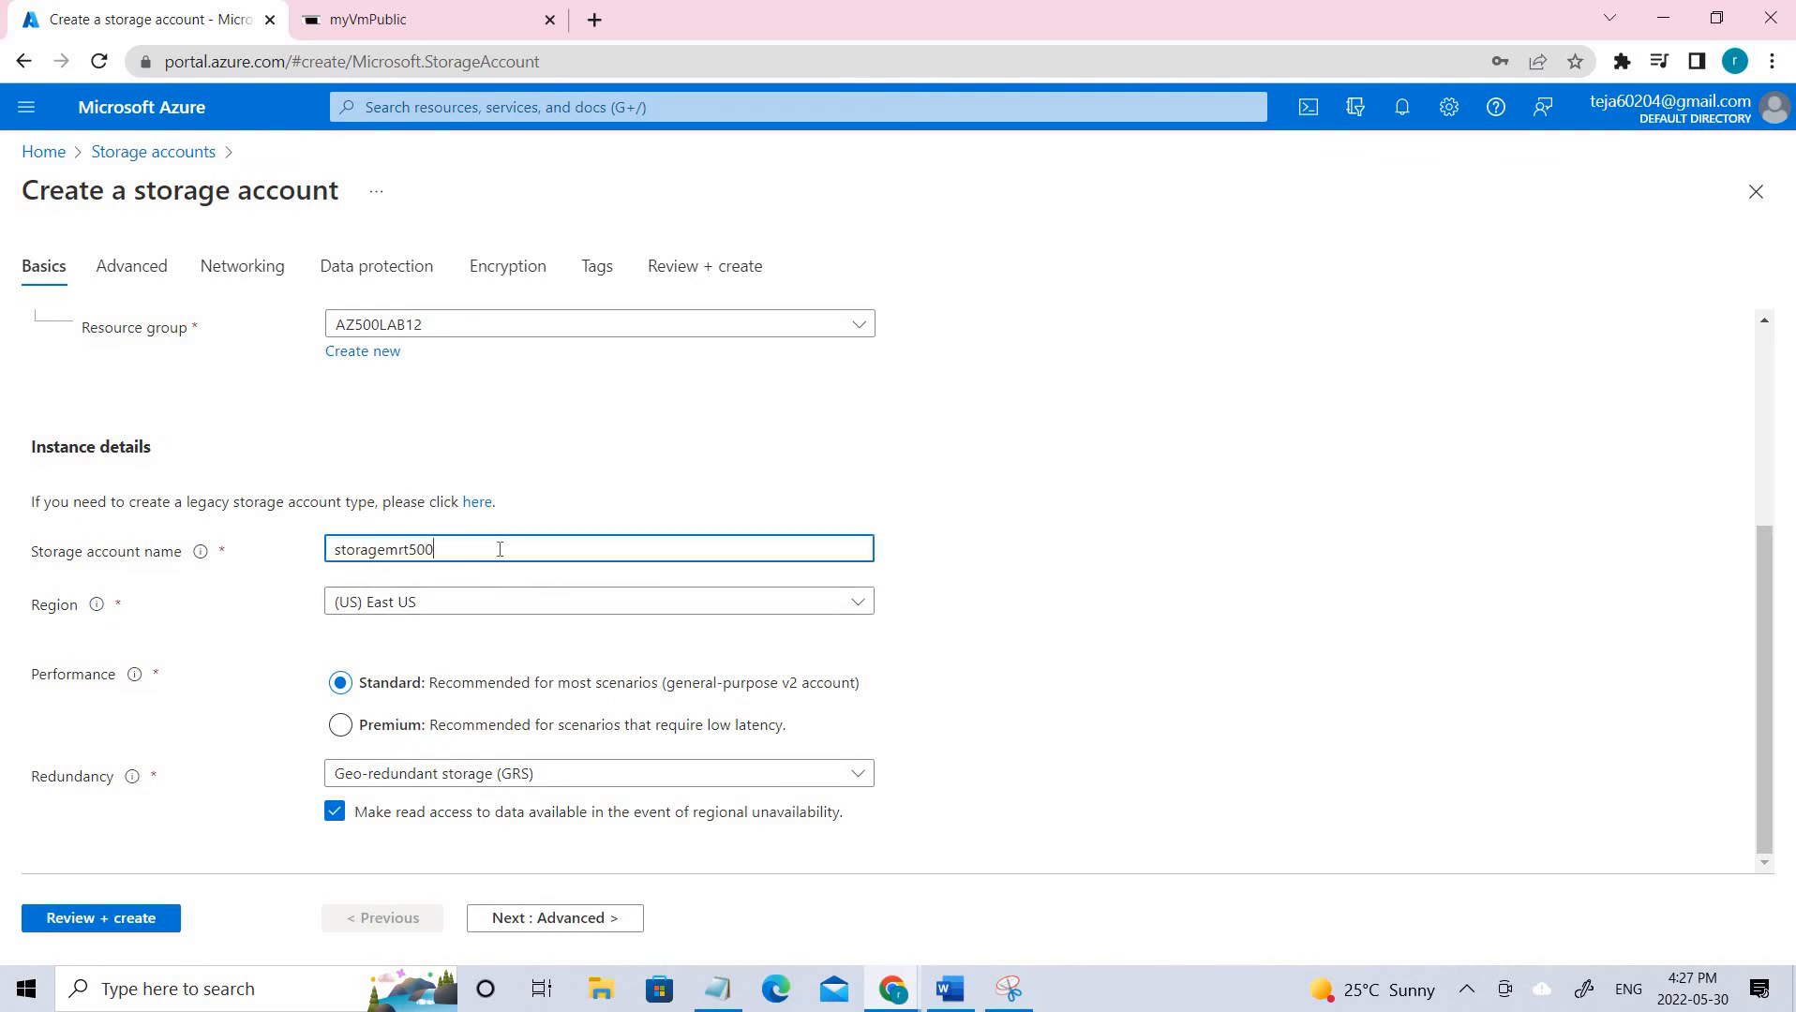
pyautogui.press('BackSpace')
pyautogui.press('BackSpace')
pyautogui.press('BackSpace')
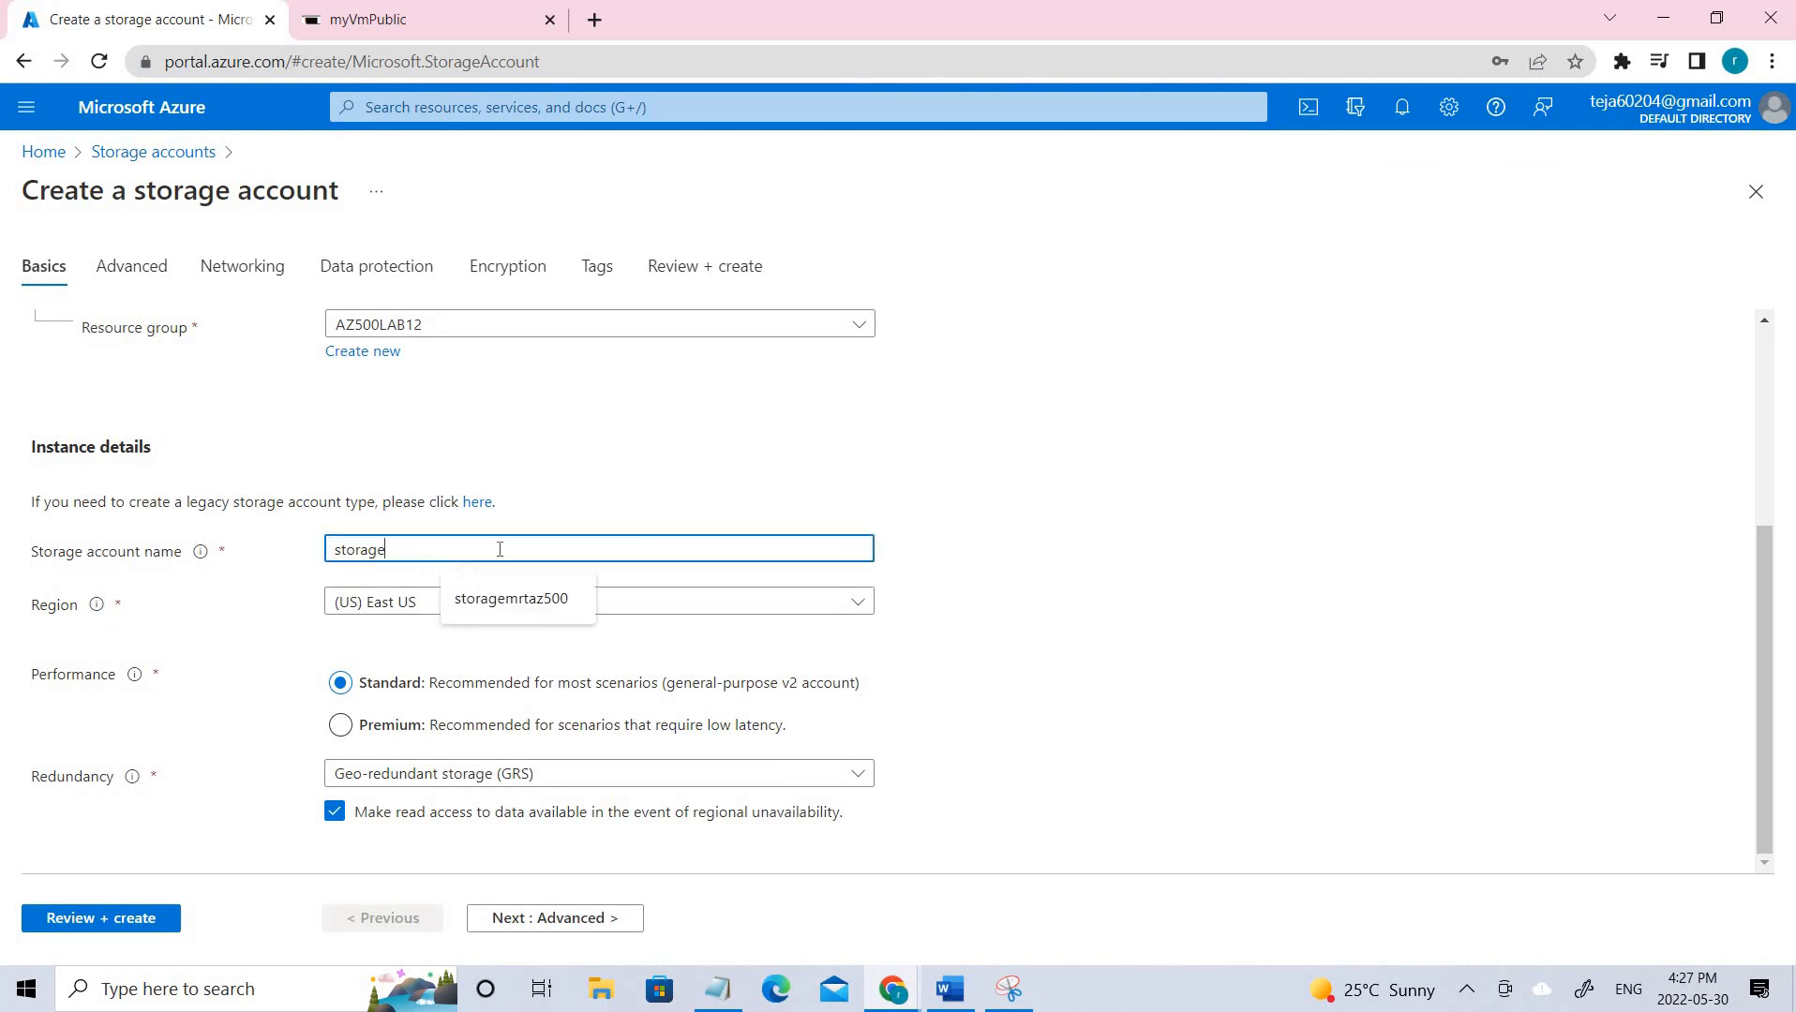
pyautogui.write('e')
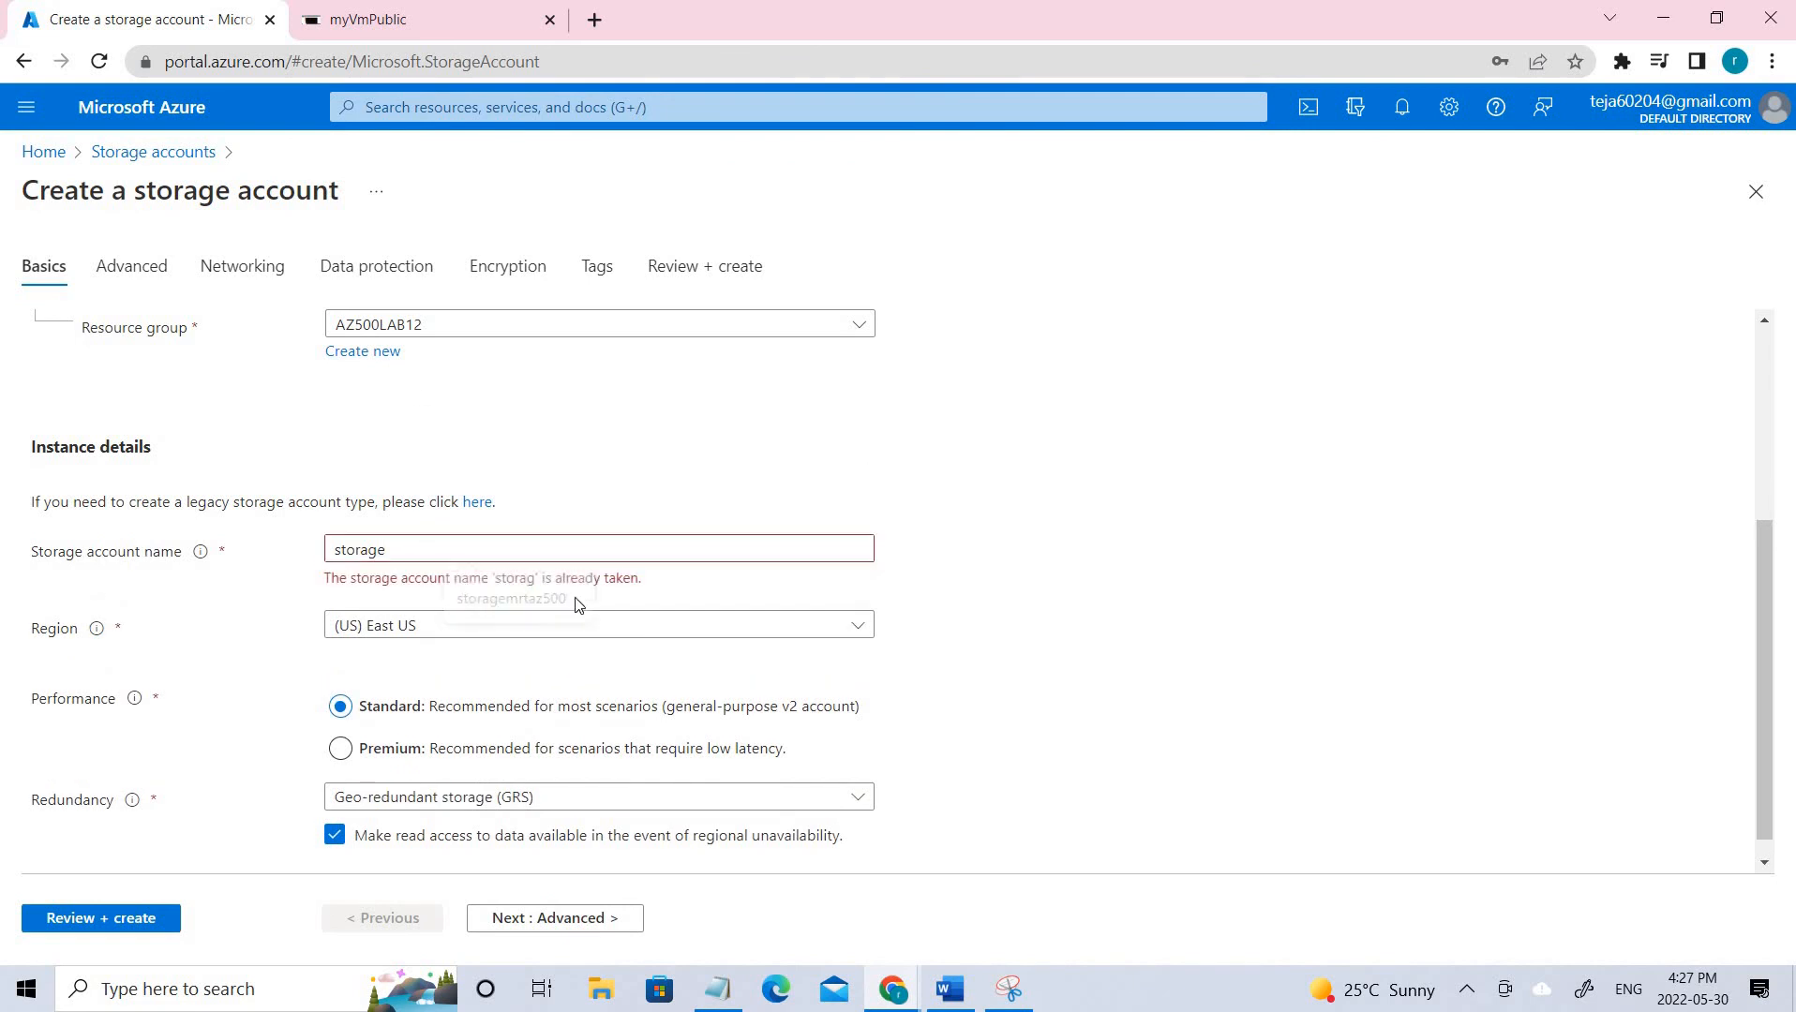
pyautogui.click(457, 553)
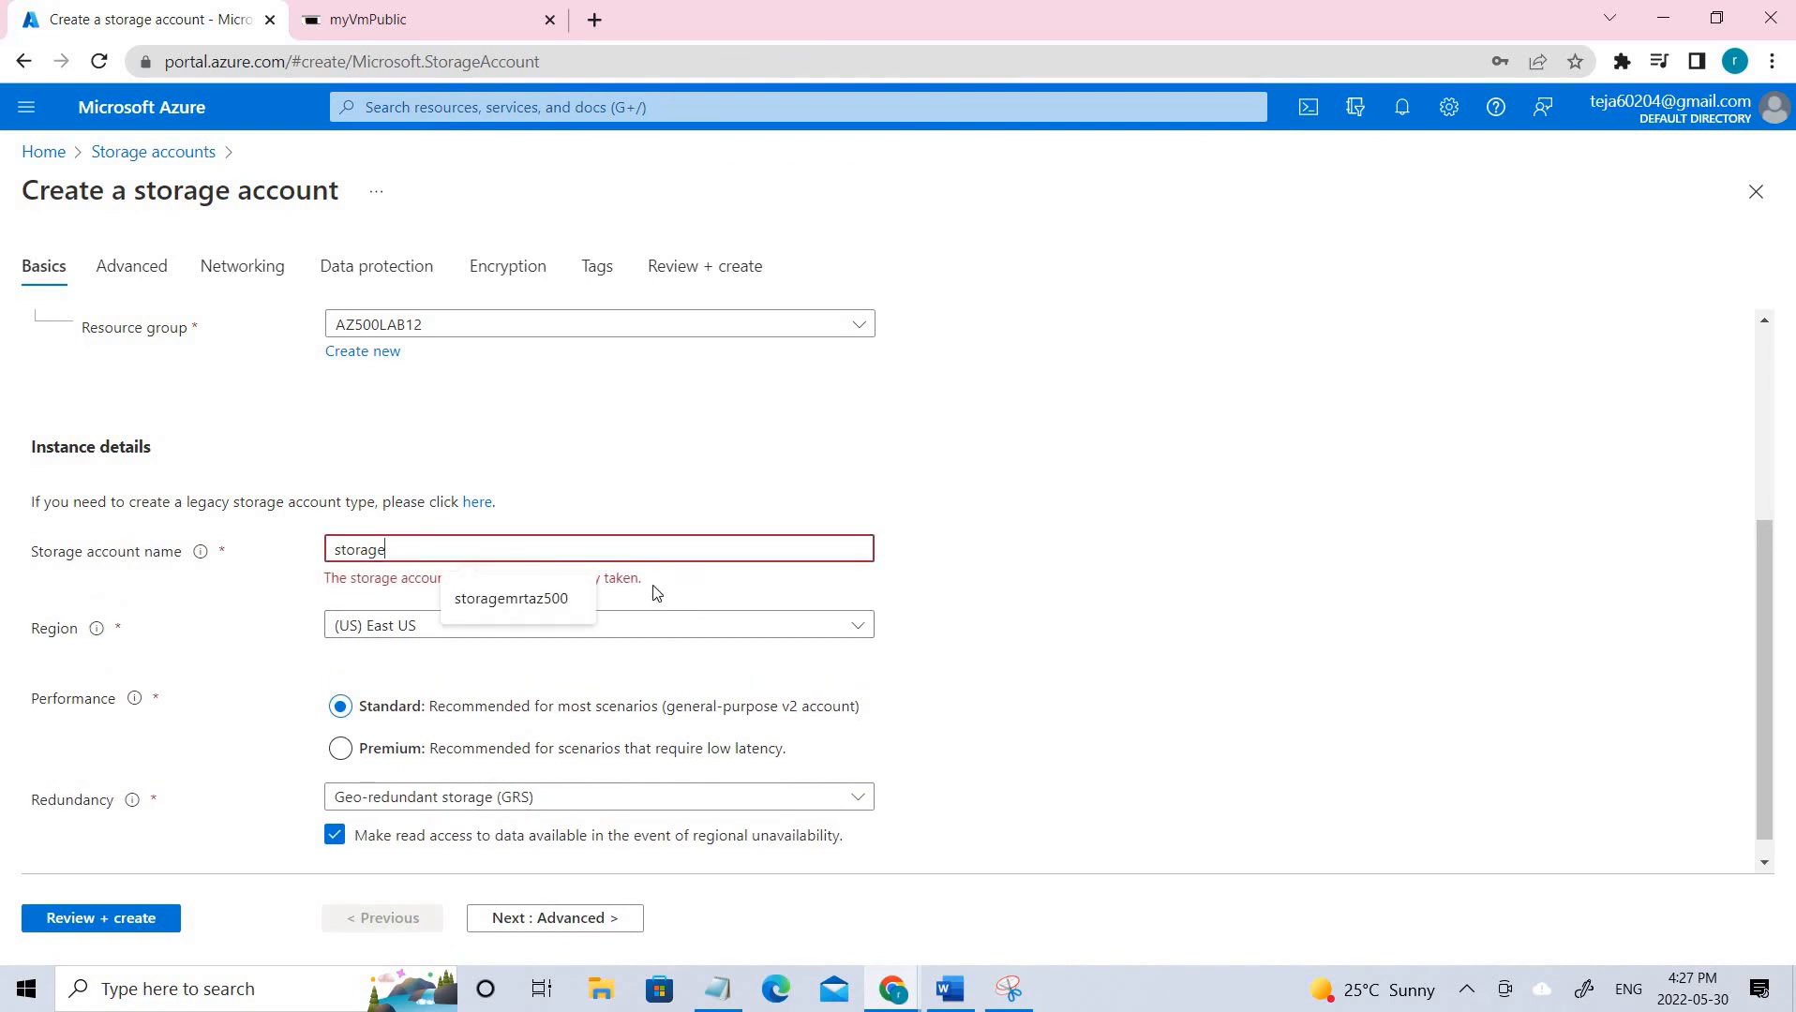
pyautogui.click(592, 545)
pyautogui.write('mrt')
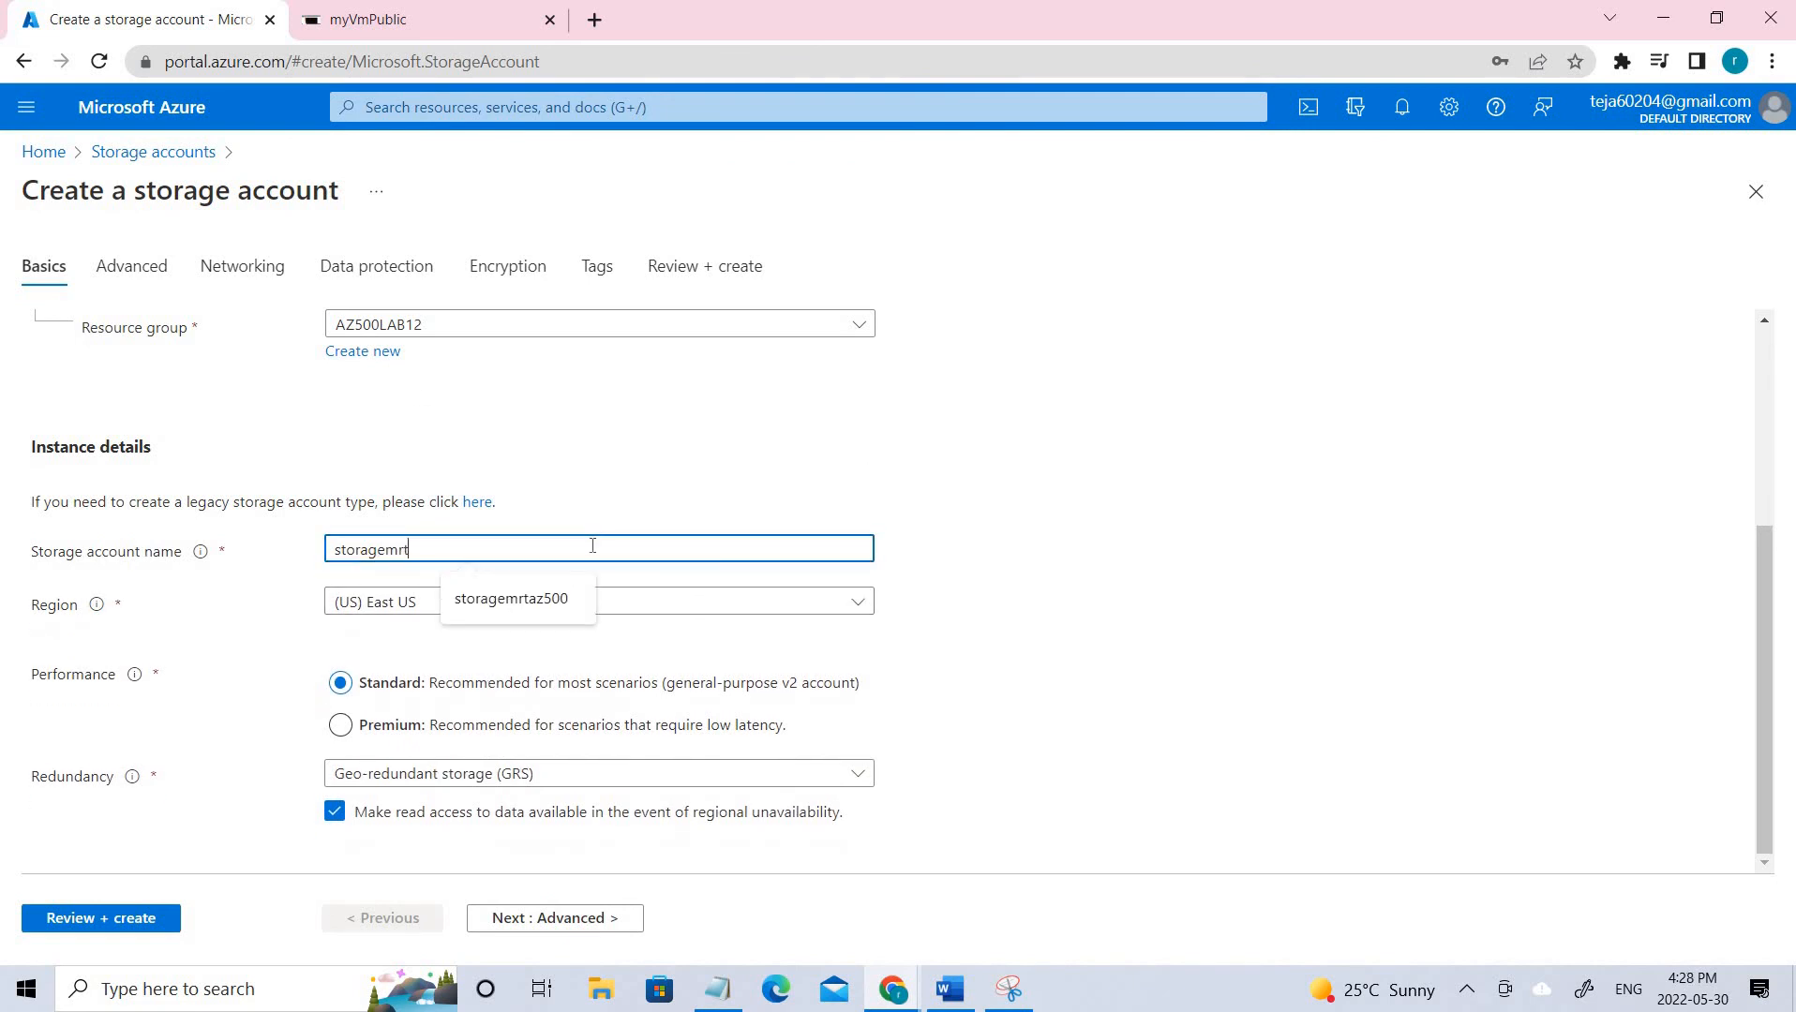
pyautogui.write('500')
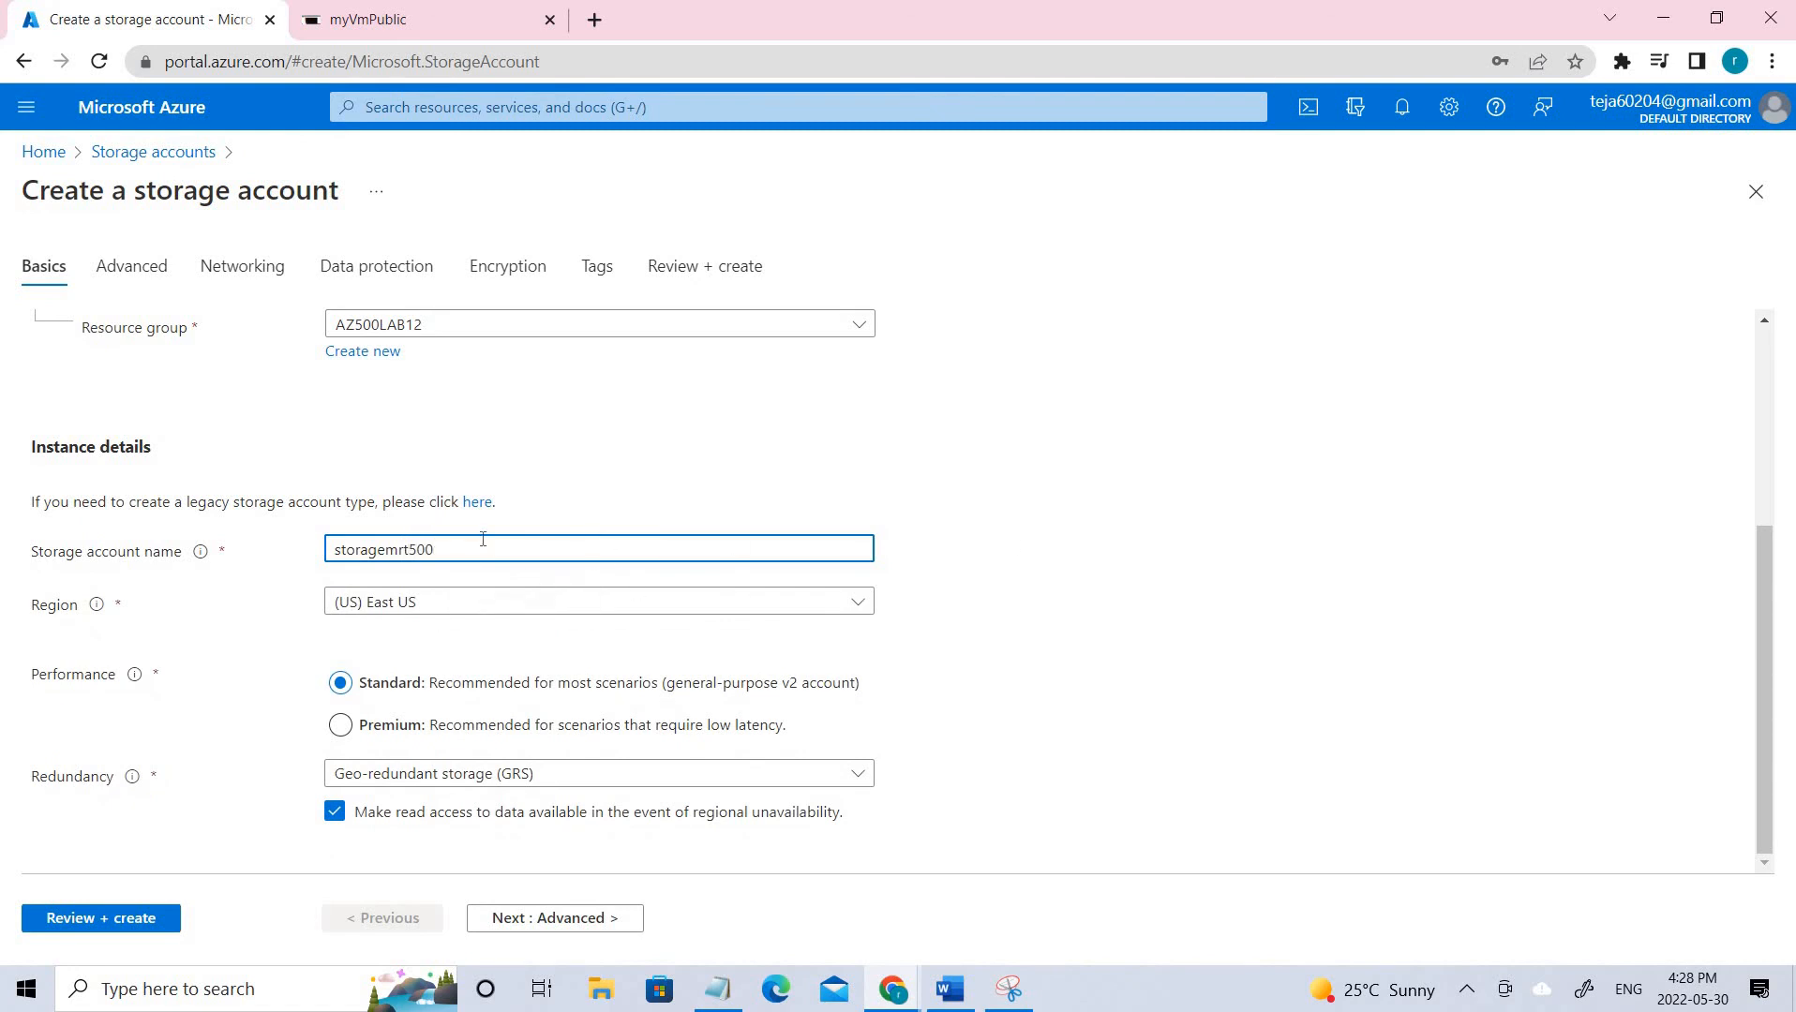
pyautogui.hotkey('ctrl', 'a')
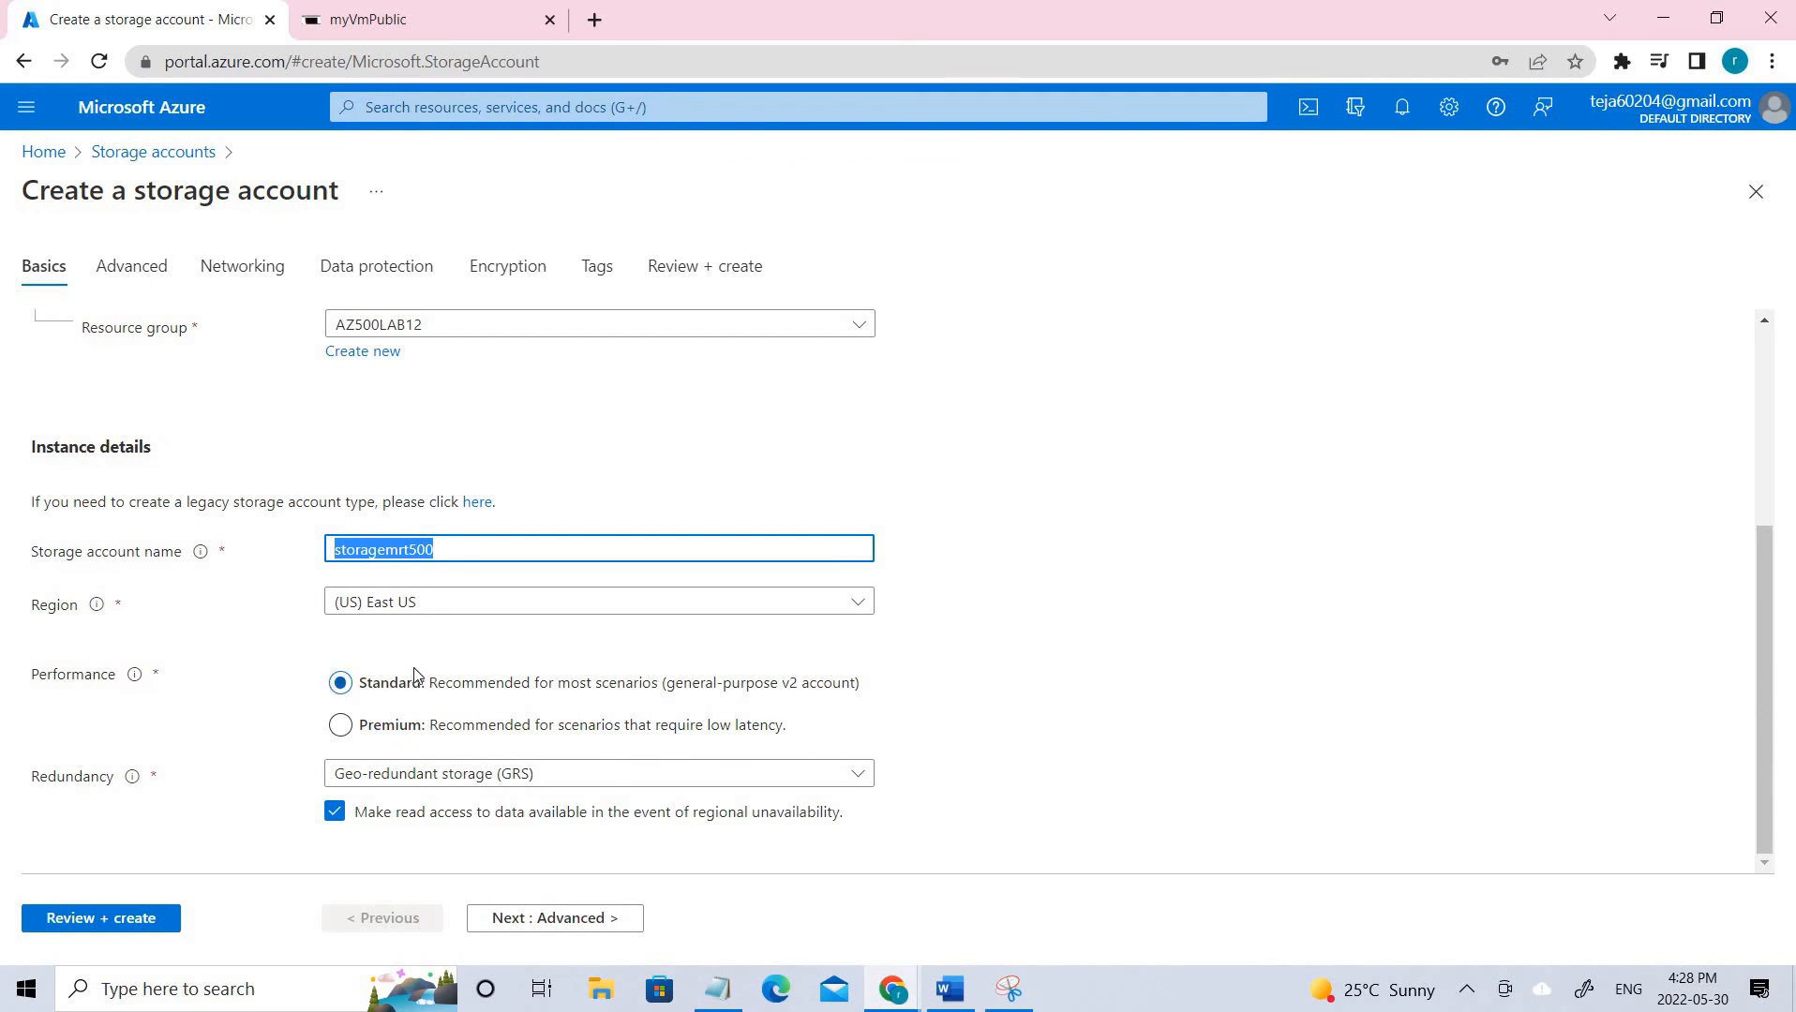
# Set redundancy to Locally-redundant storage (LRS), keeping East US and Standard performance.
pyautogui.click(539, 786)
pyautogui.click(563, 442)
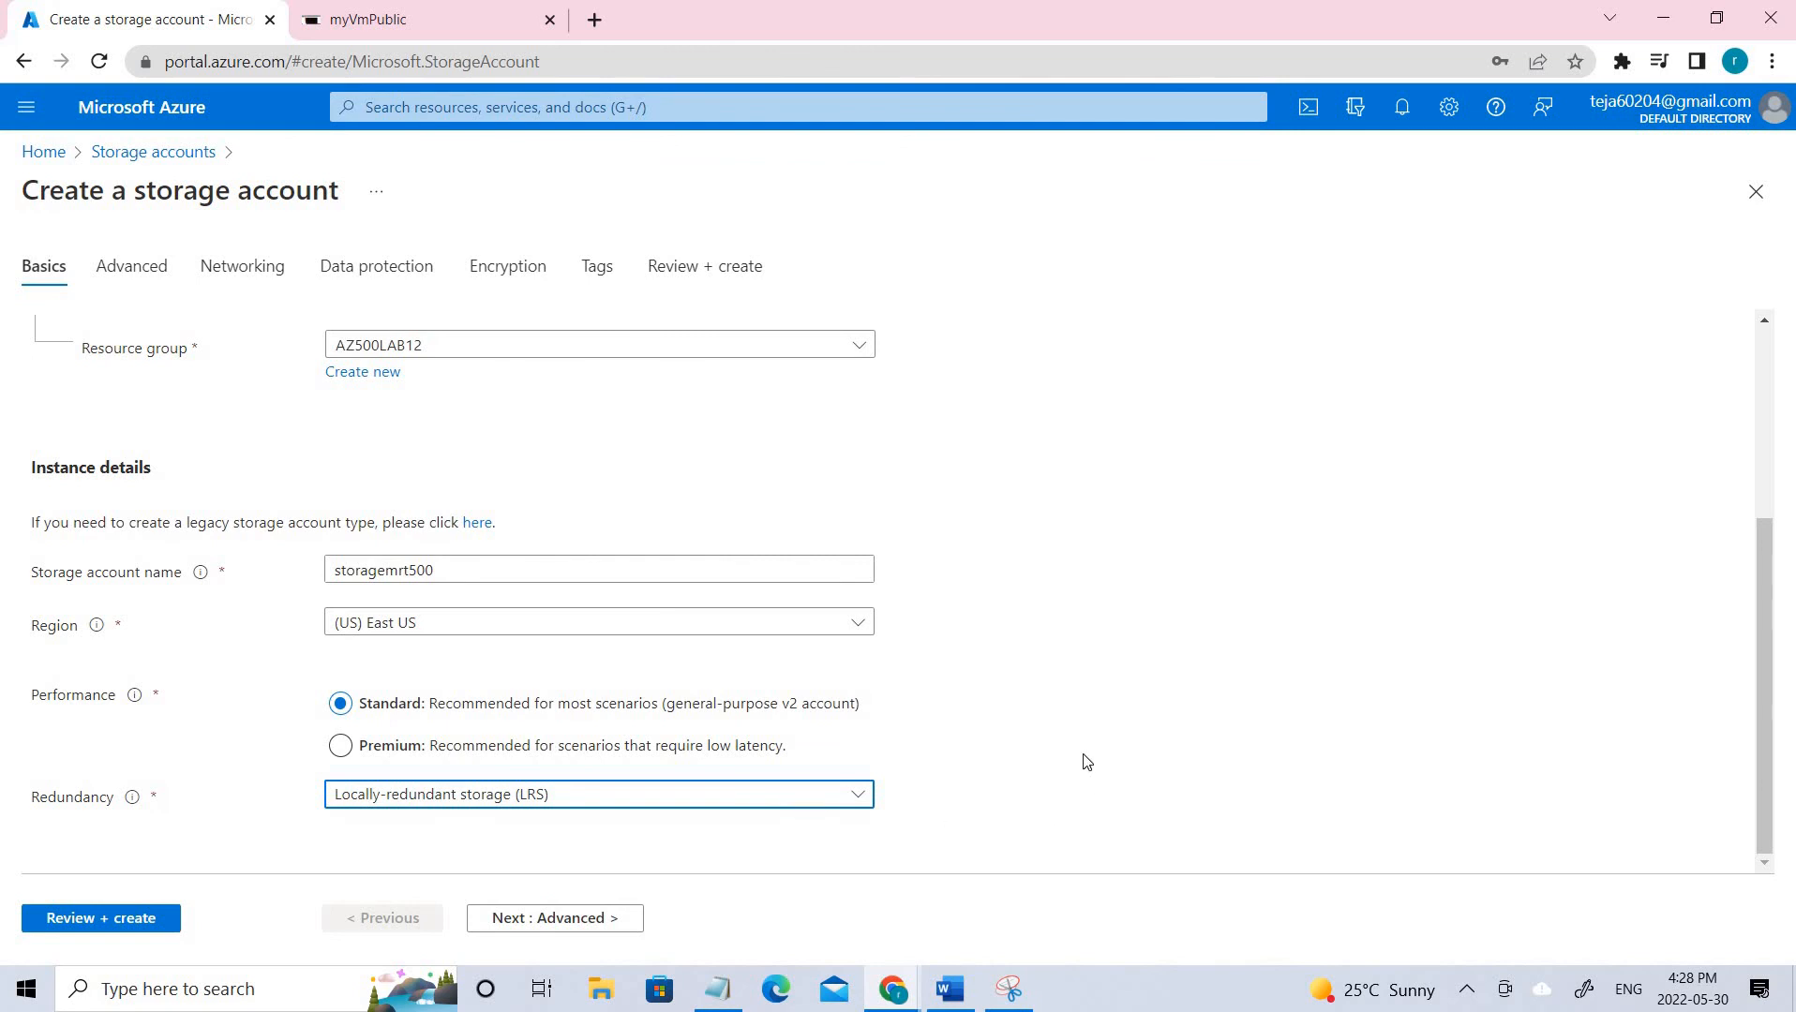
pyautogui.click(1087, 818)
pyautogui.moveTo(48, 799); pyautogui.dragTo(197, 769)
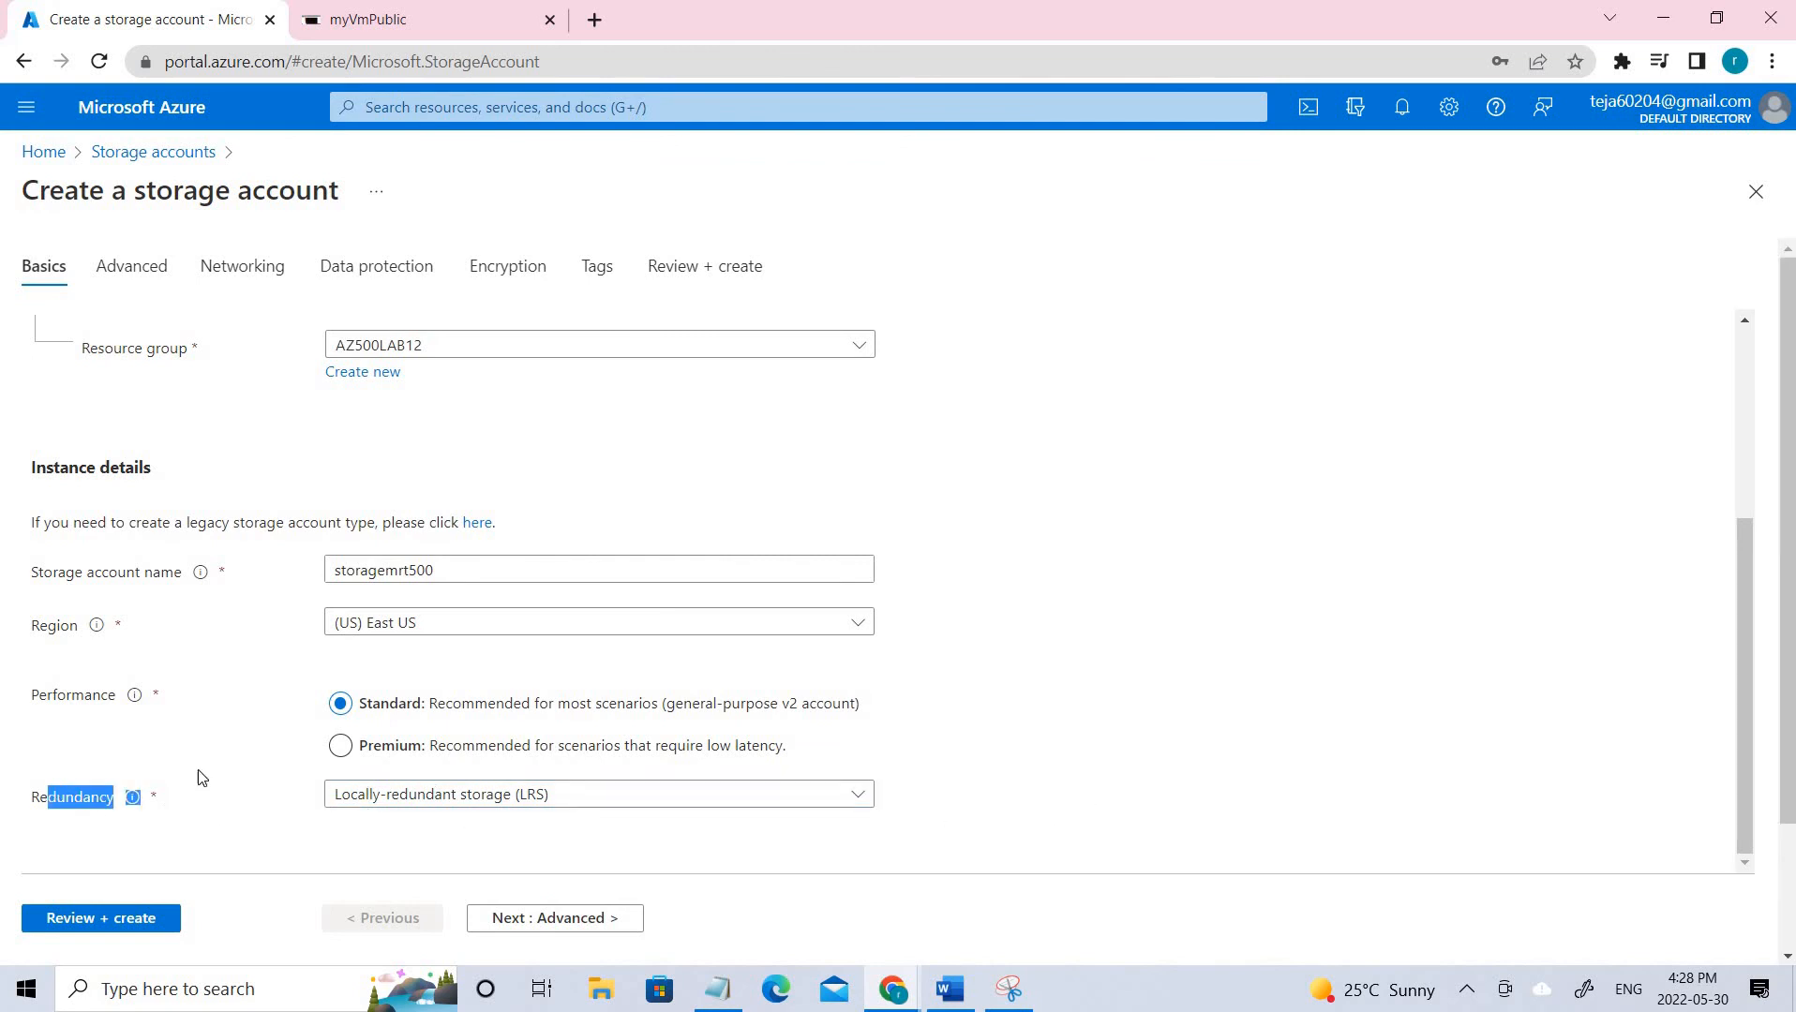
pyautogui.scroll(-2, 1306, 758)
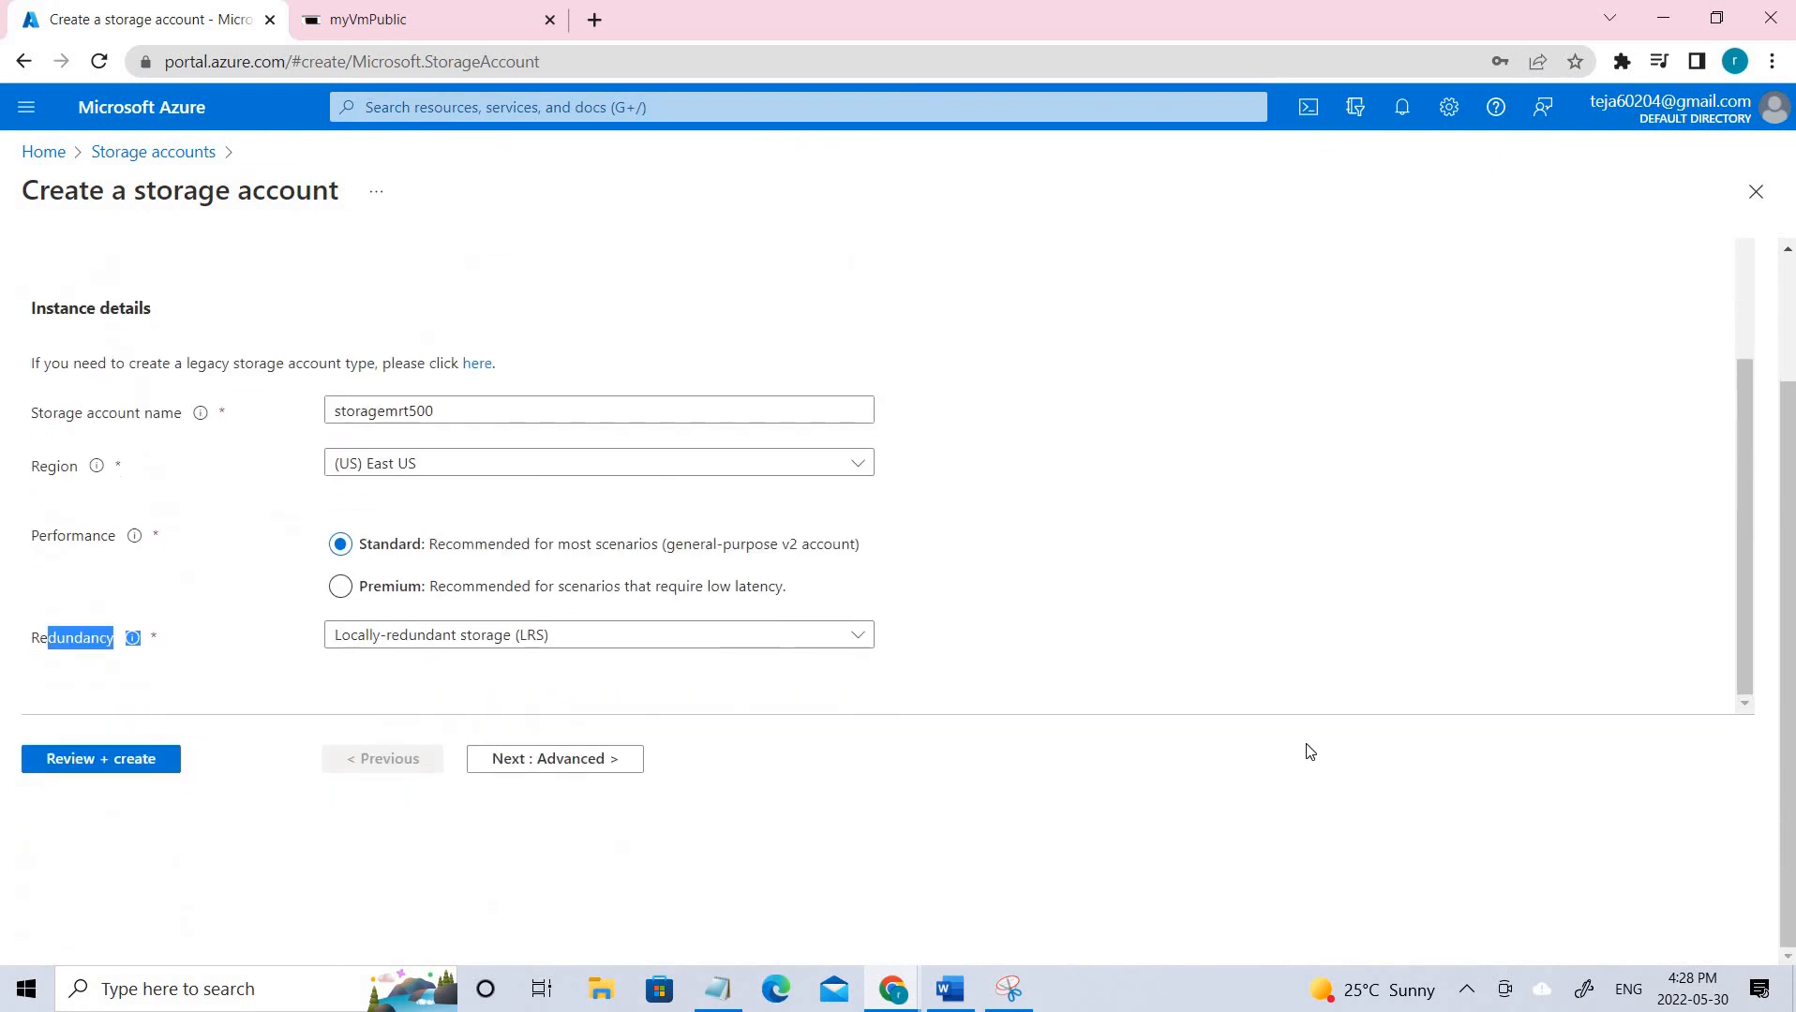
pyautogui.scroll(5, 1310, 752)
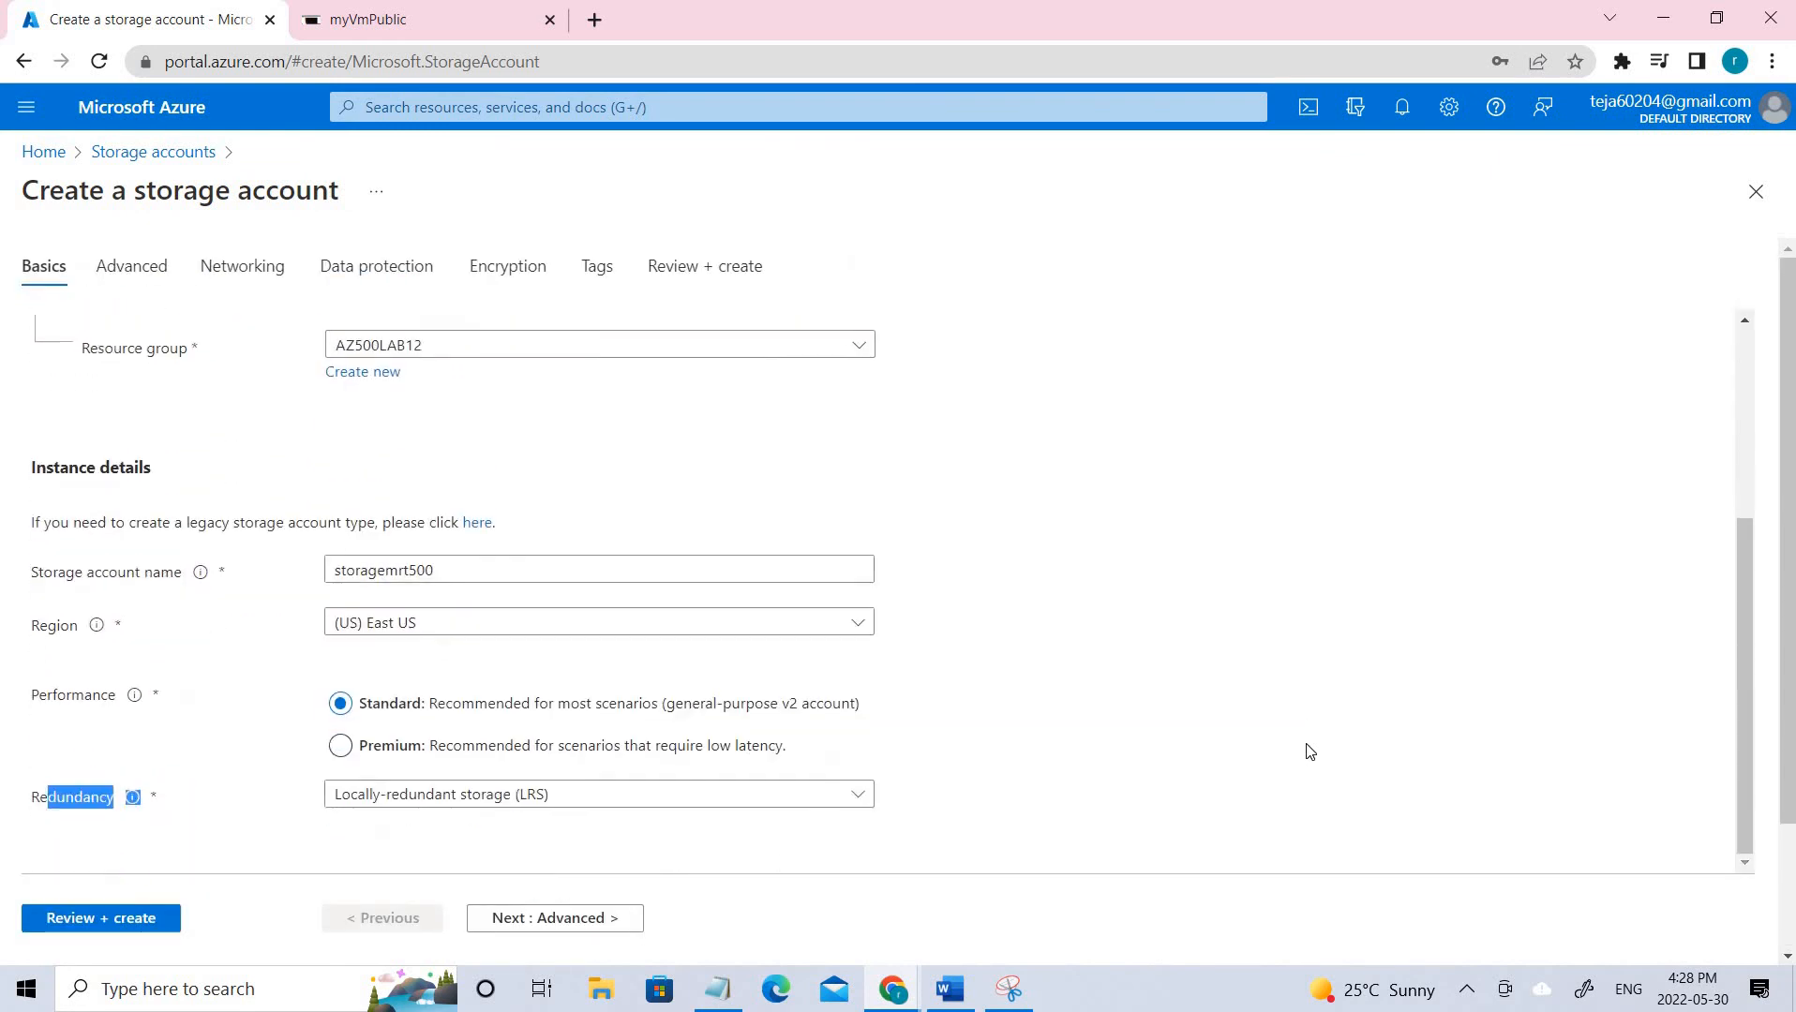
pyautogui.scroll(-4, 521, 892)
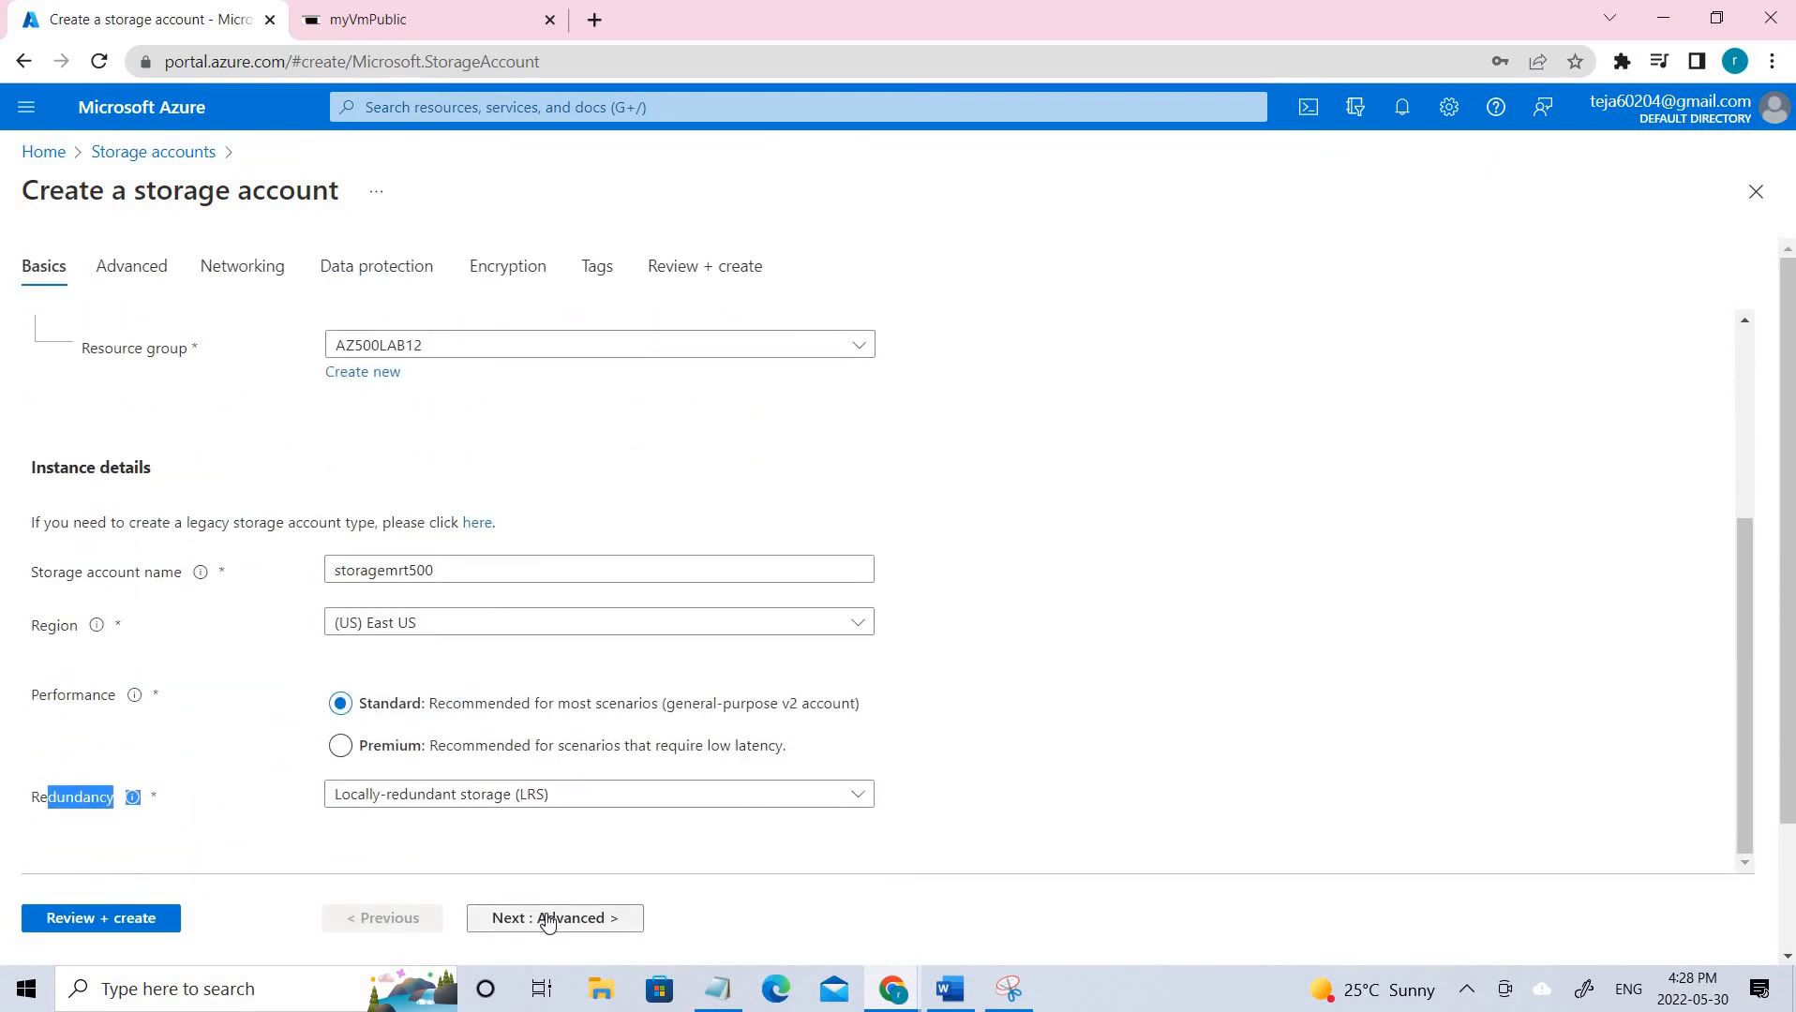
pyautogui.click(548, 923)
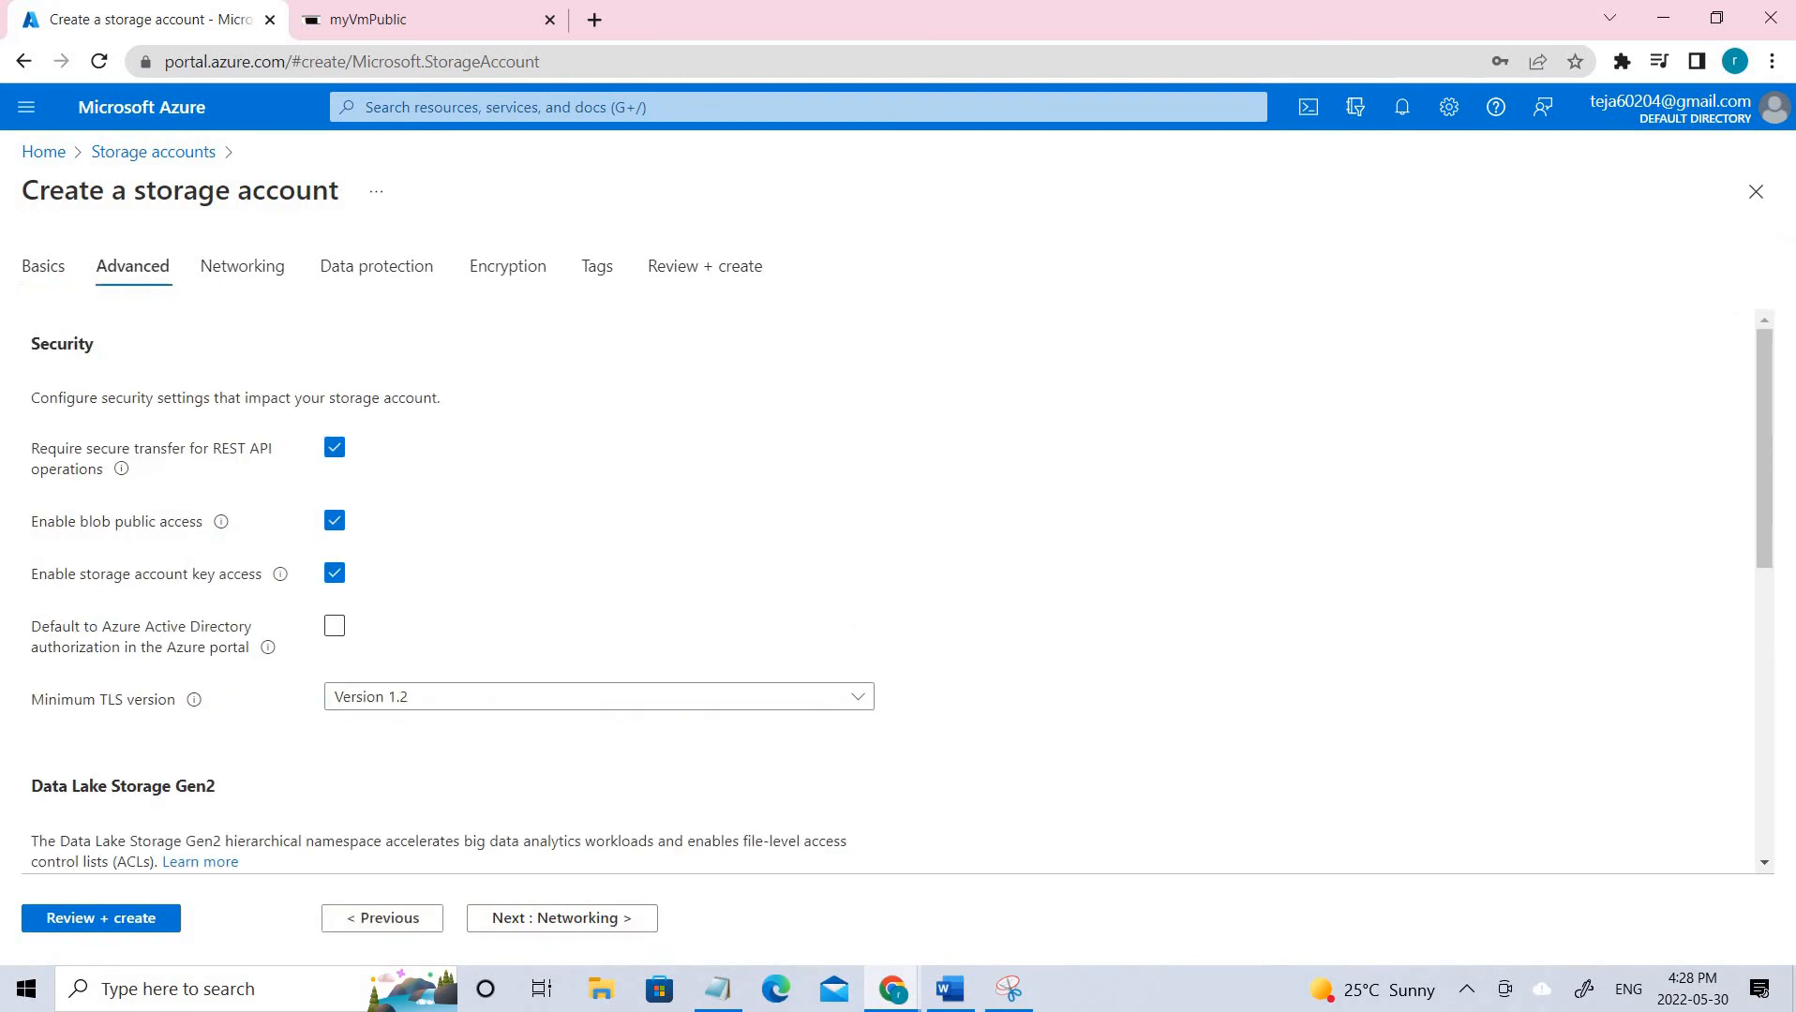
# Step through Networking, Encryption and Tags to Review + create, then return to Storage accounts.
pyautogui.click(245, 268)
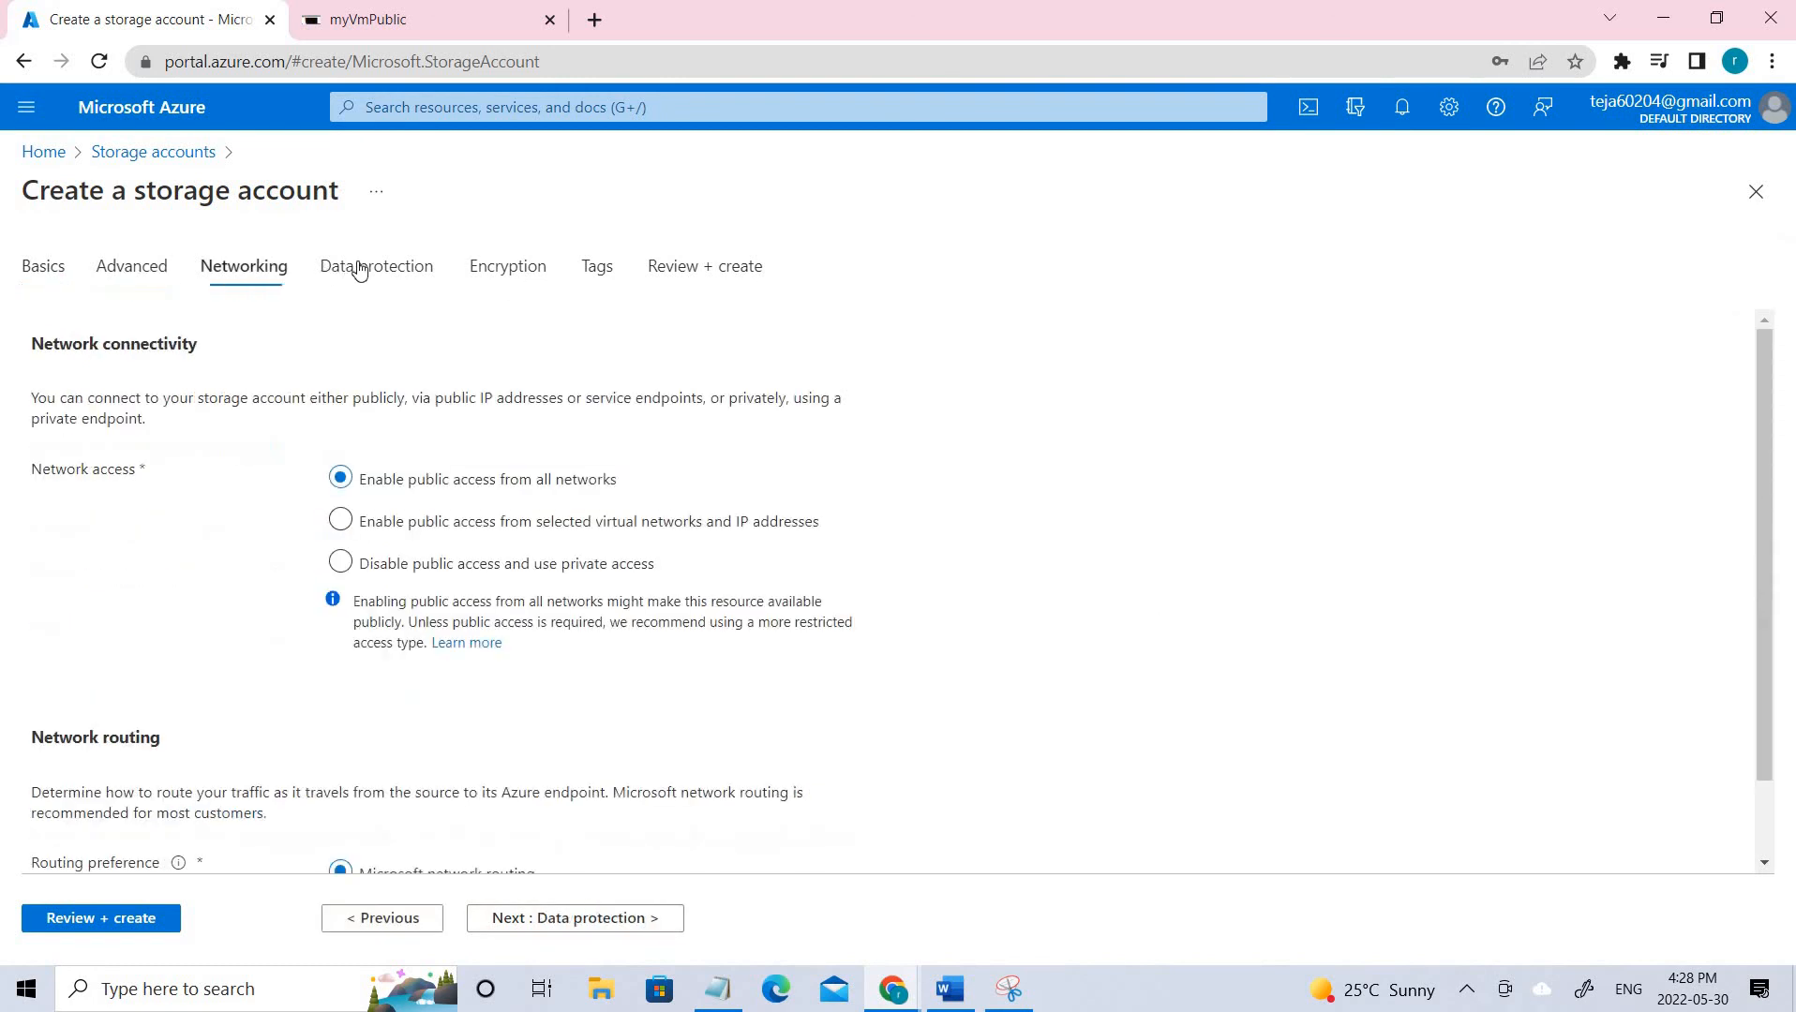
pyautogui.click(507, 270)
pyautogui.click(598, 268)
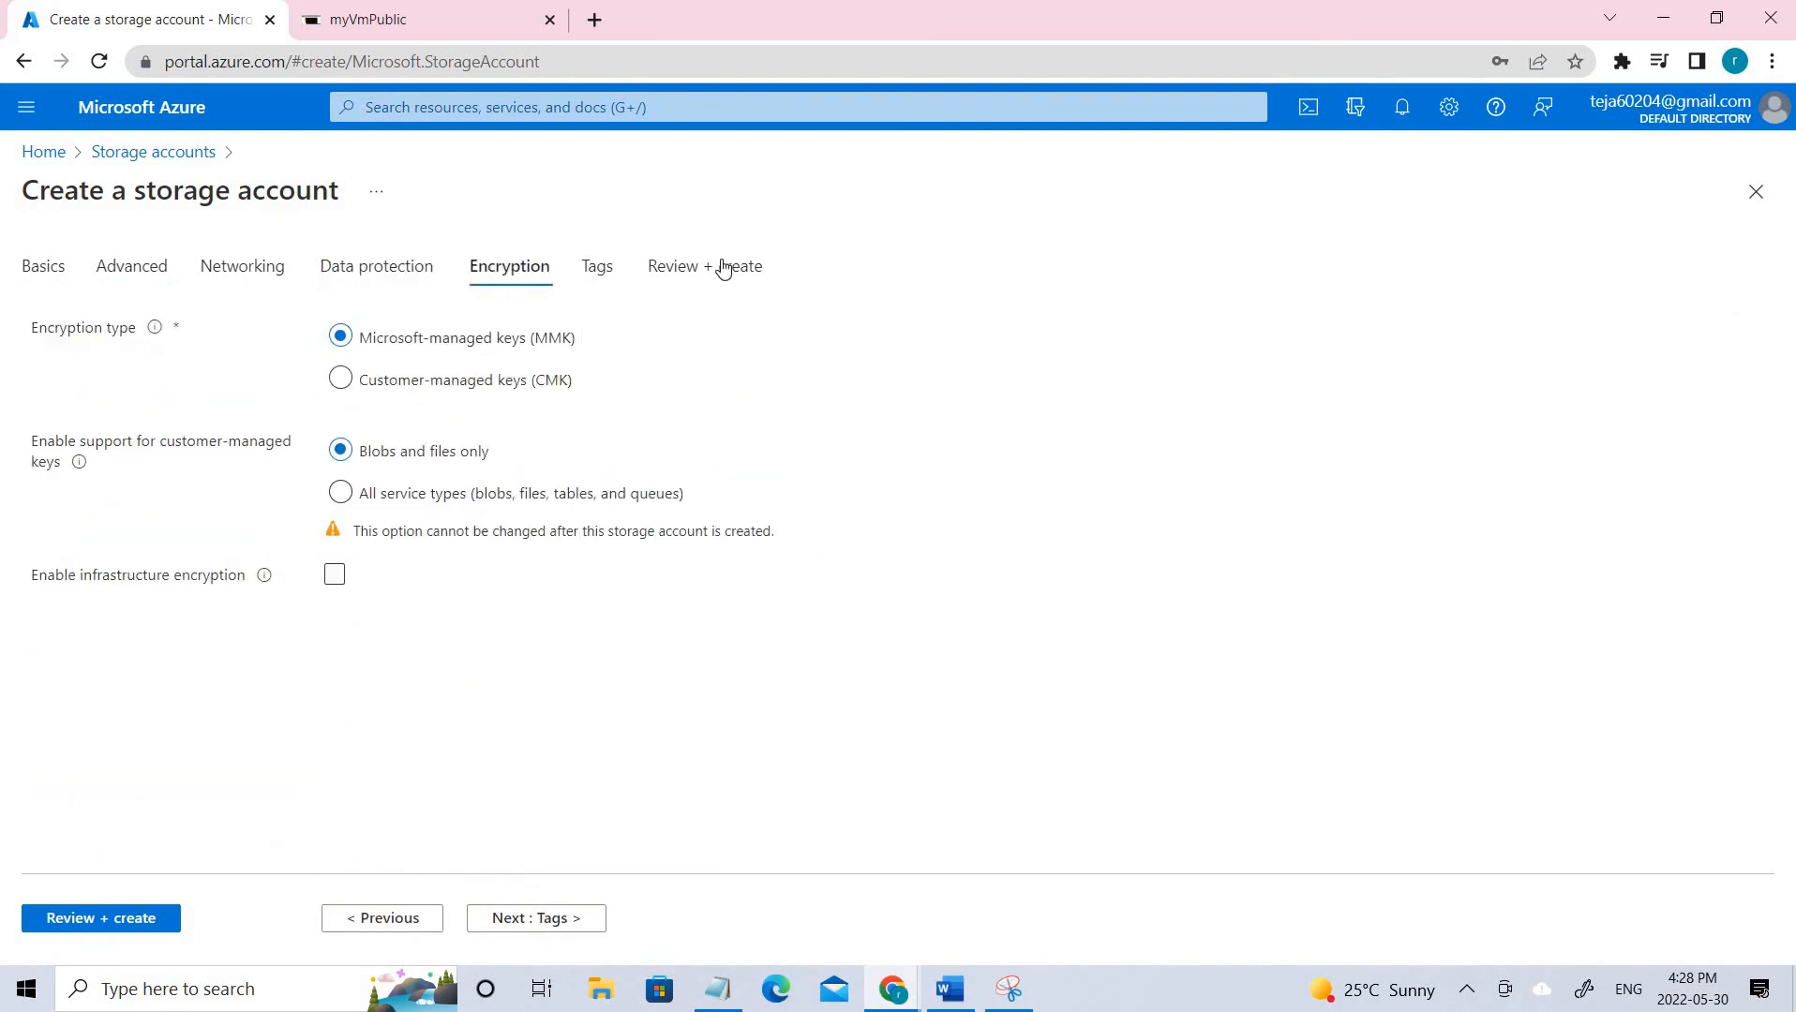
pyautogui.click(157, 916)
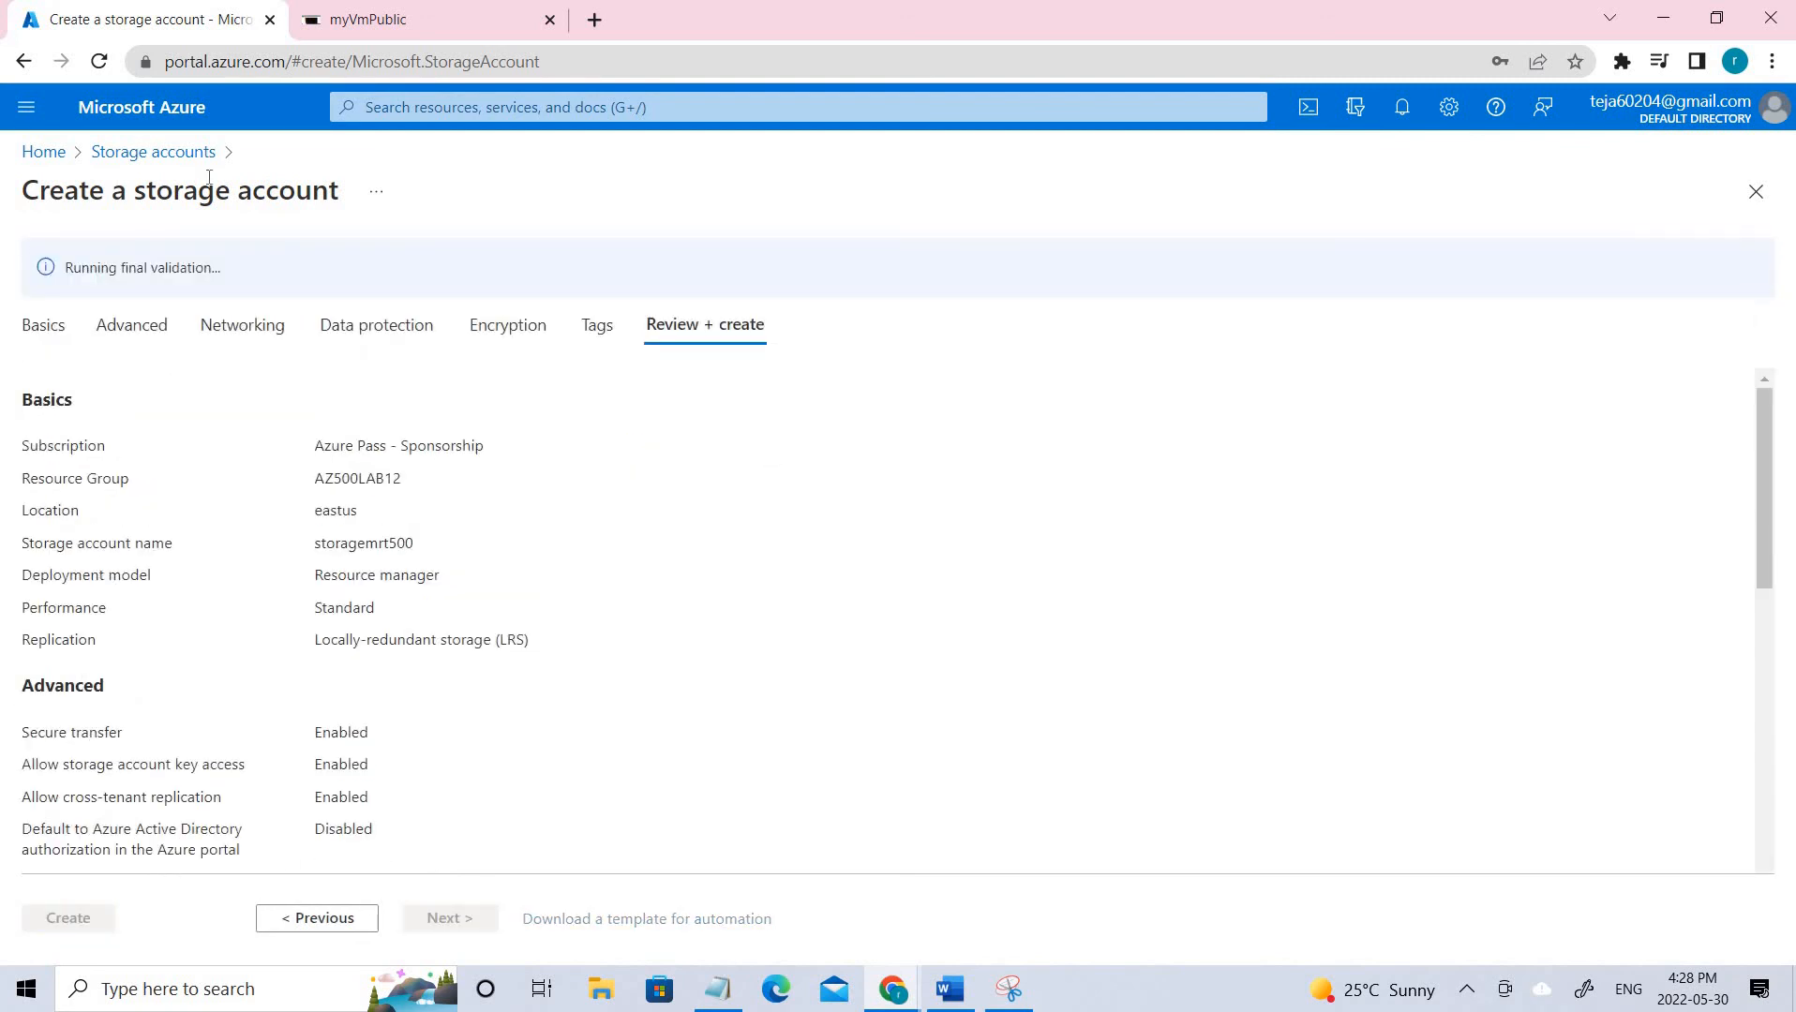
pyautogui.click(120, 152)
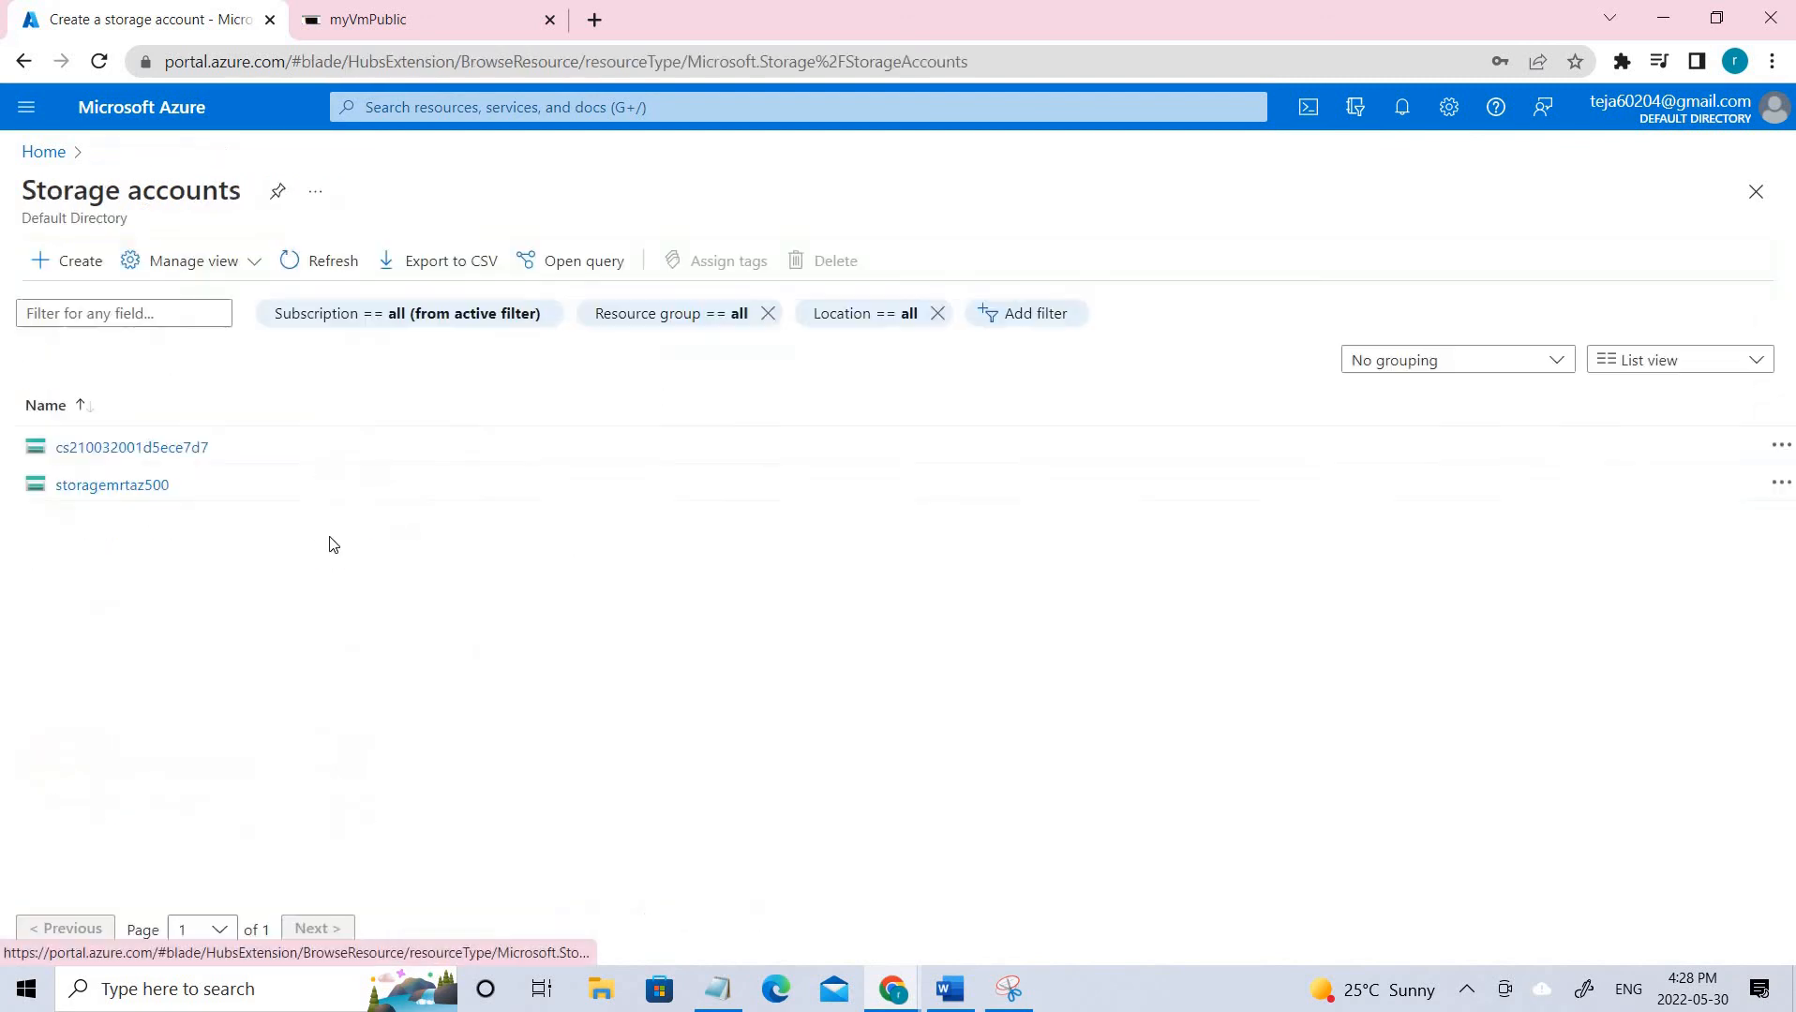
# Open storage account storagemrtaz500 and list its file shares, including my-file-share.
pyautogui.moveTo(228, 187); pyautogui.dragTo(166, 490)
pyautogui.click(166, 489)
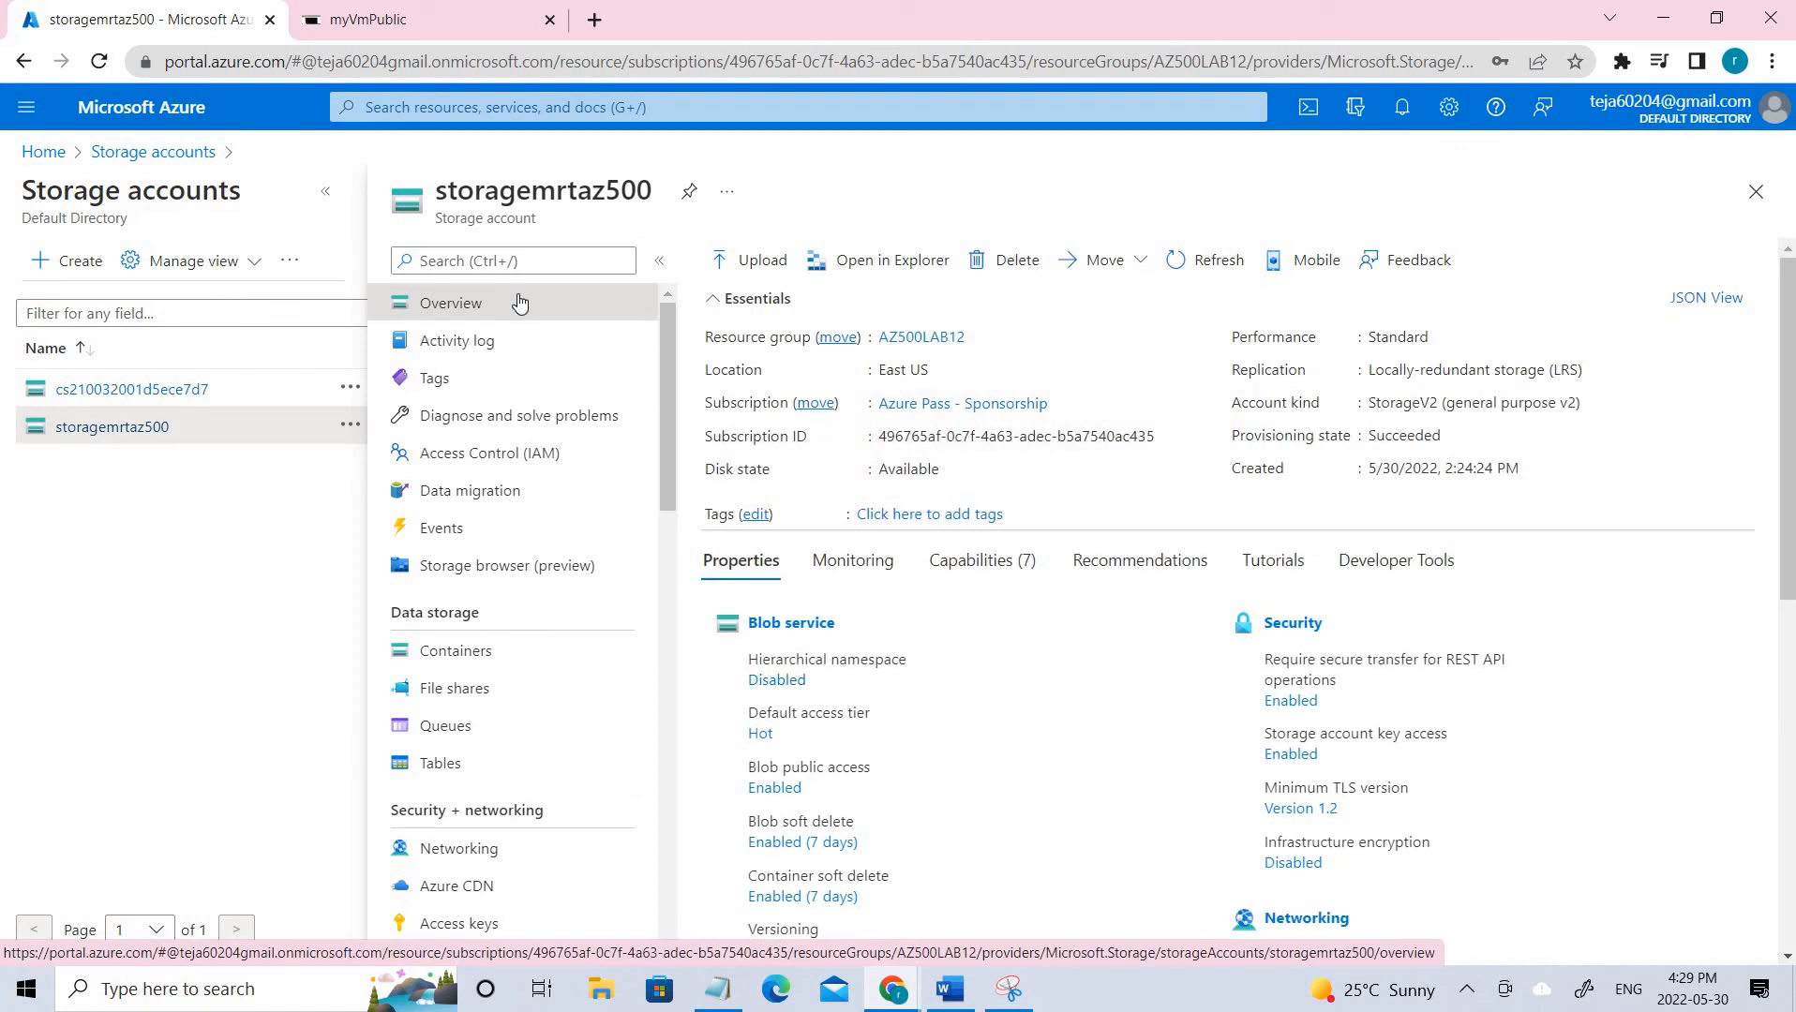
pyautogui.tripleClick(396, 607)
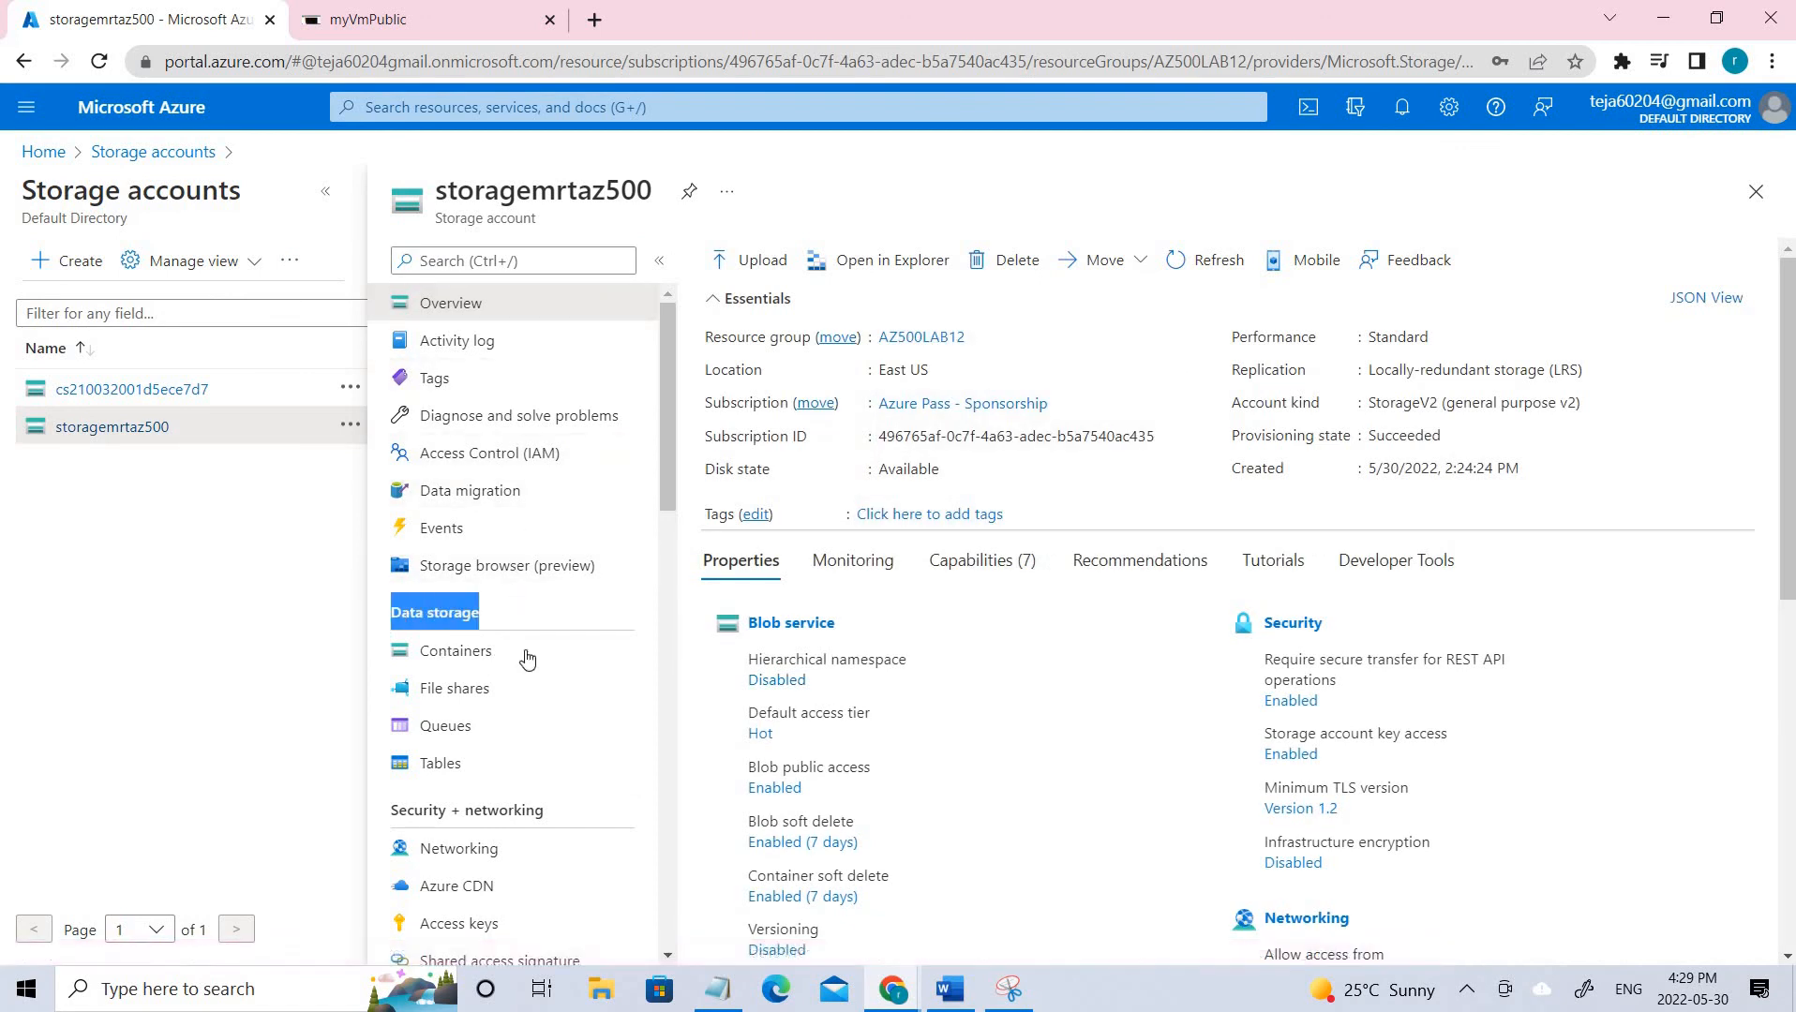
pyautogui.click(481, 703)
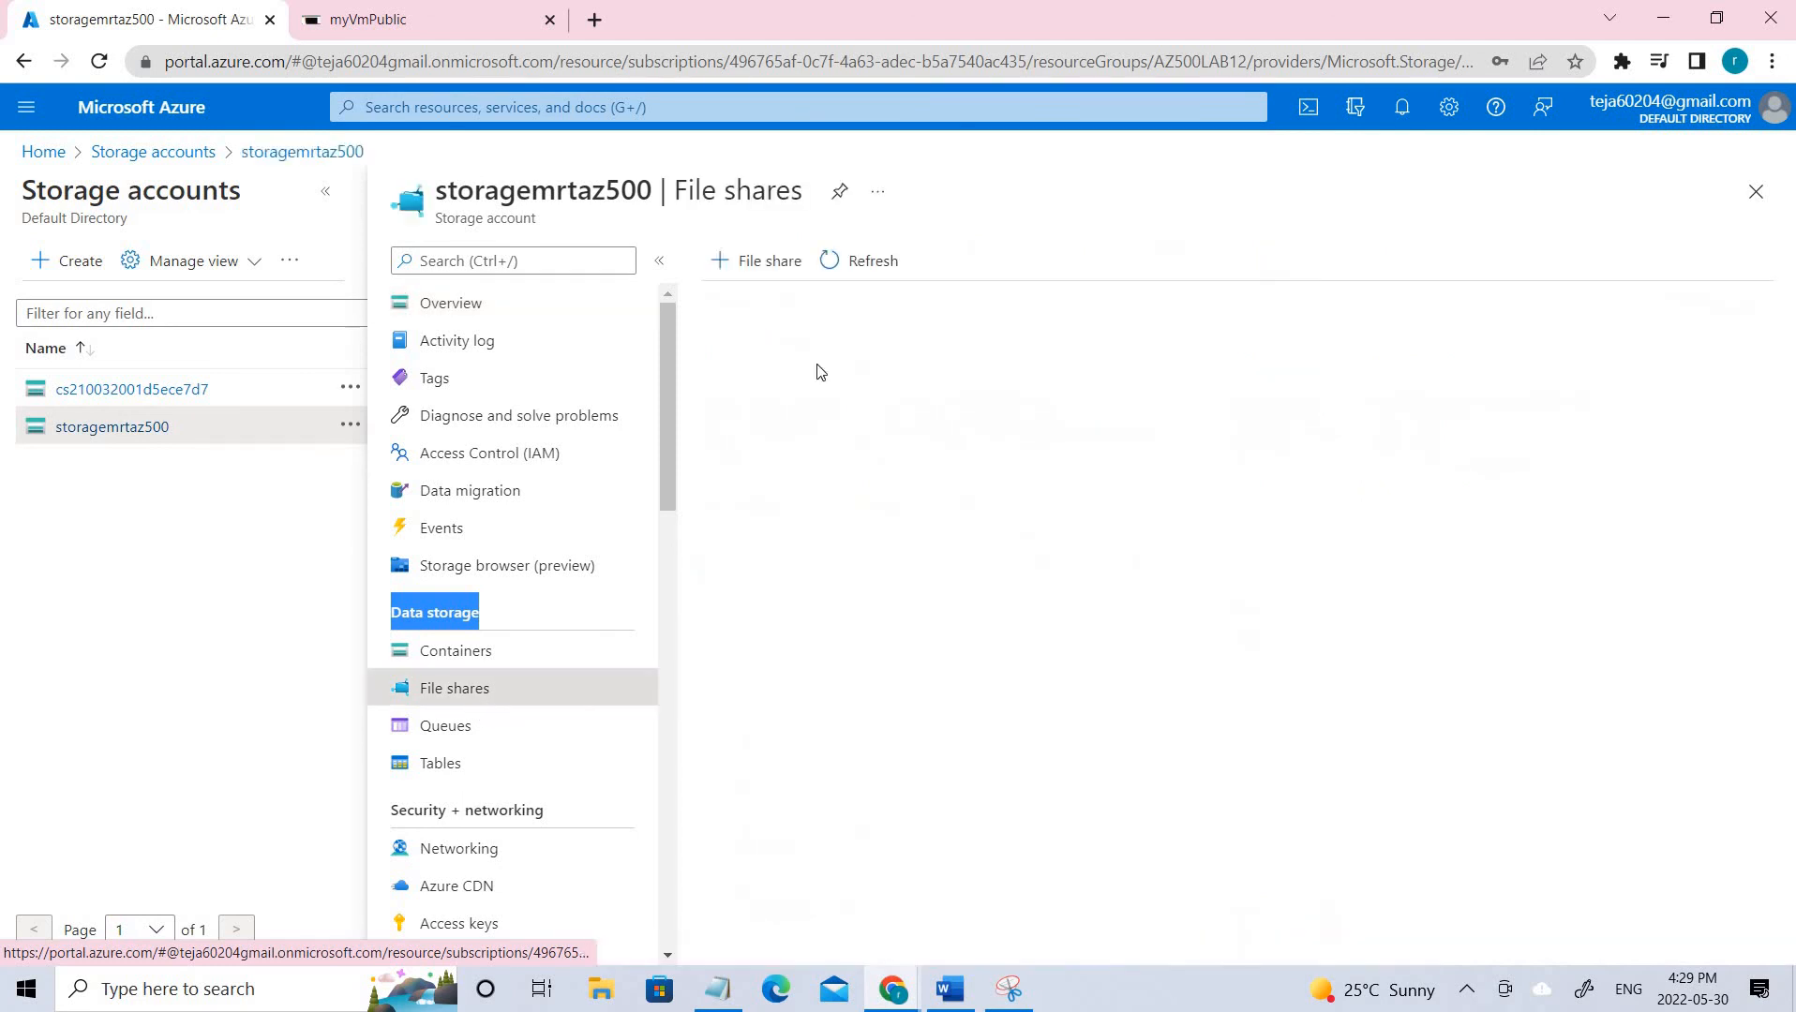
# Circle my-file-share and tick Exercise1, Task4 on the diagram, then start a new file share.
pyautogui.click(1019, 992)
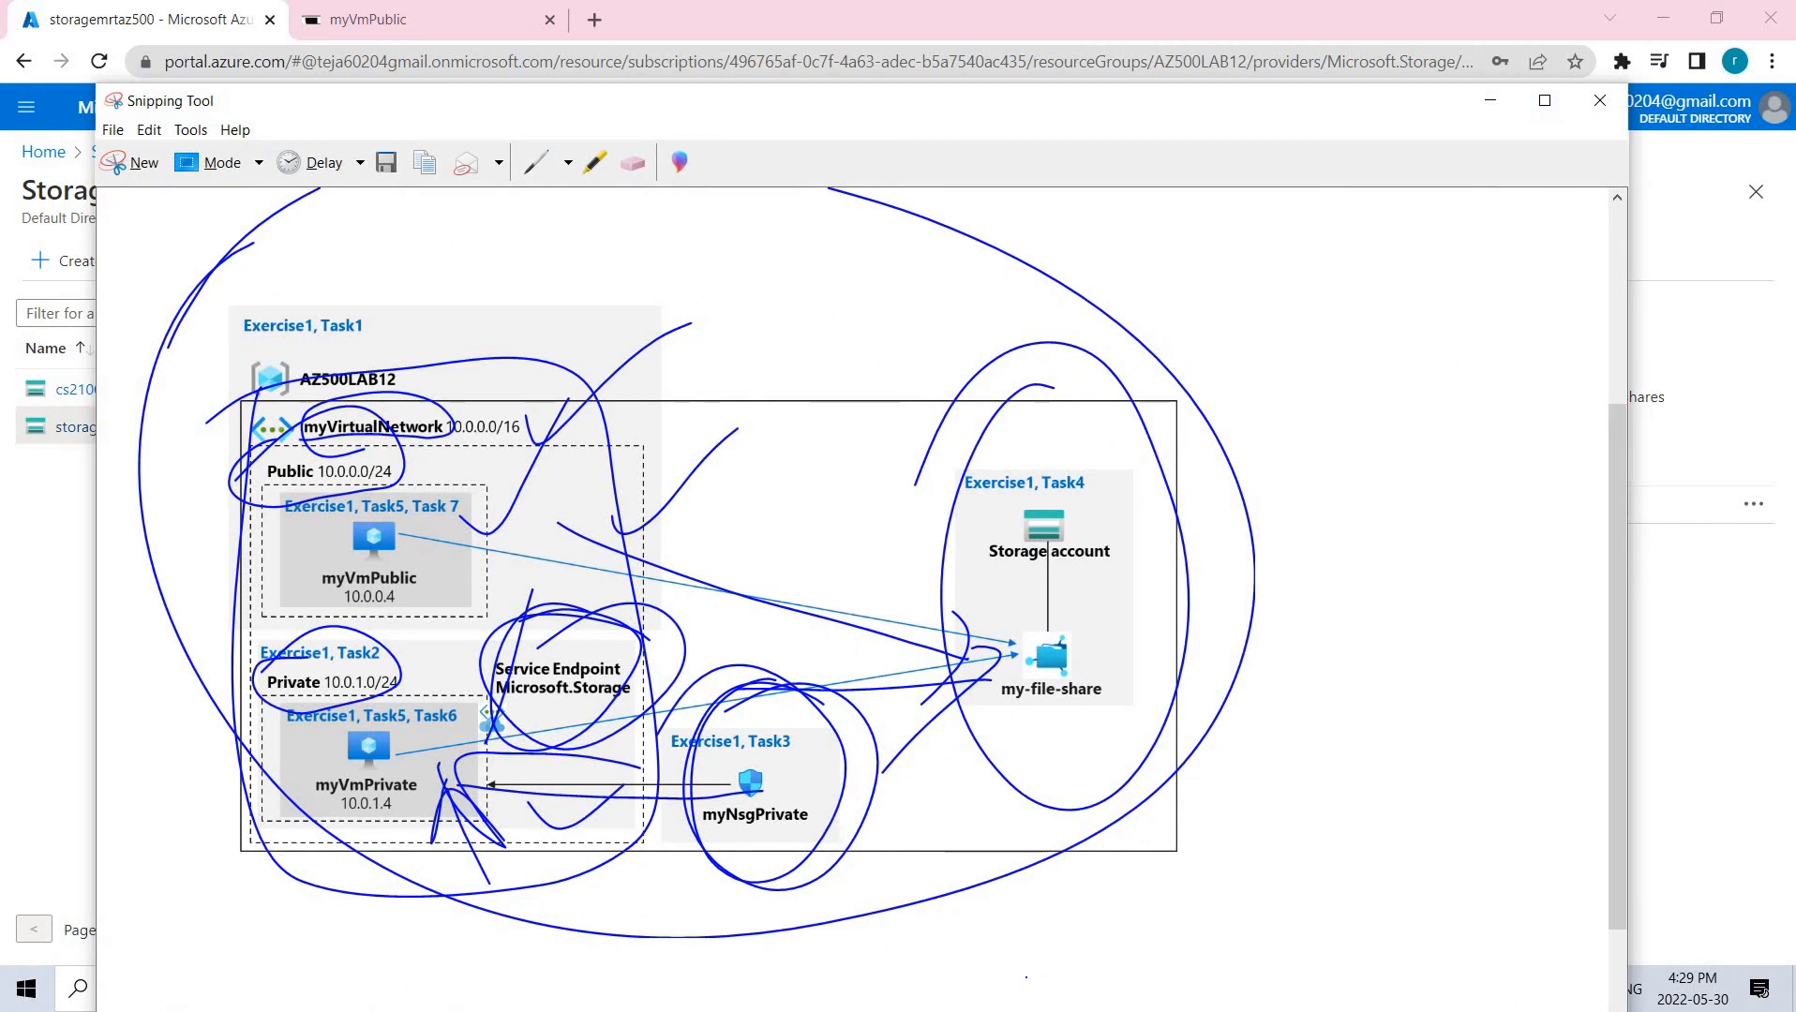
pyautogui.moveTo(1088, 597)
pyautogui.mouseDown()
pyautogui.moveTo(1125, 721)
pyautogui.moveTo(966, 662)
pyautogui.mouseUp()
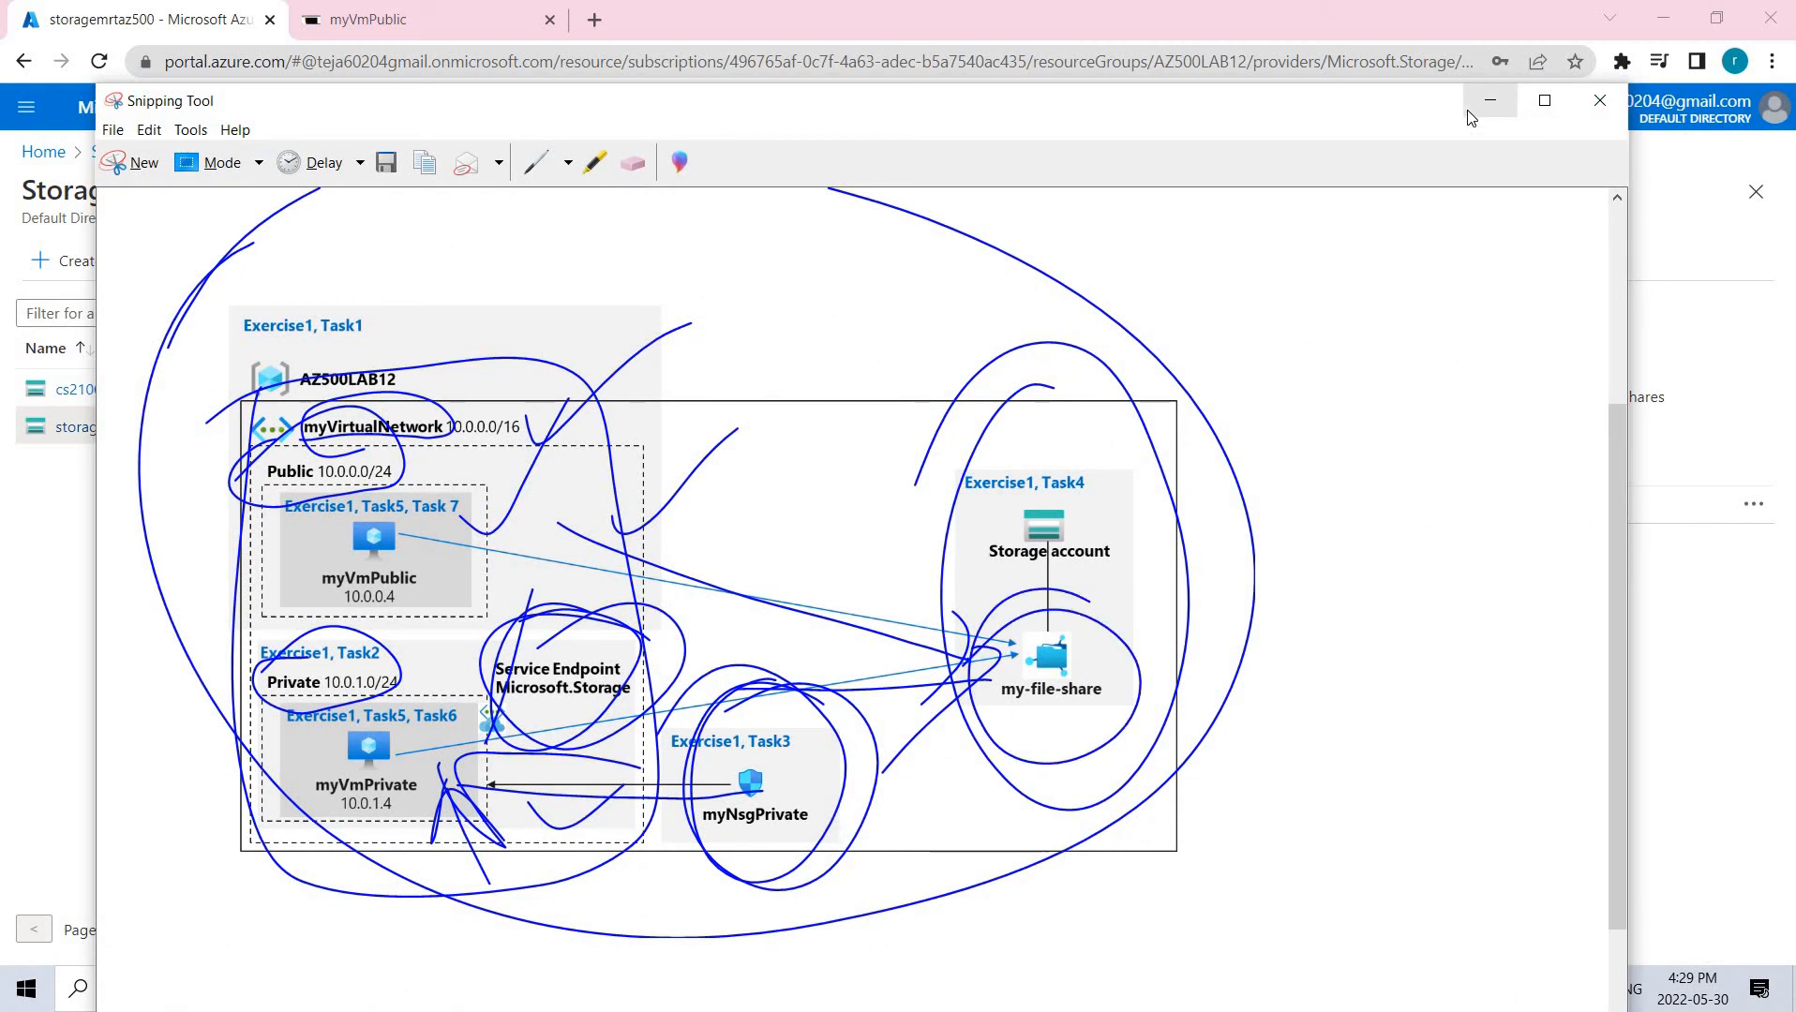
pyautogui.moveTo(1105, 490); pyautogui.dragTo(1209, 421)
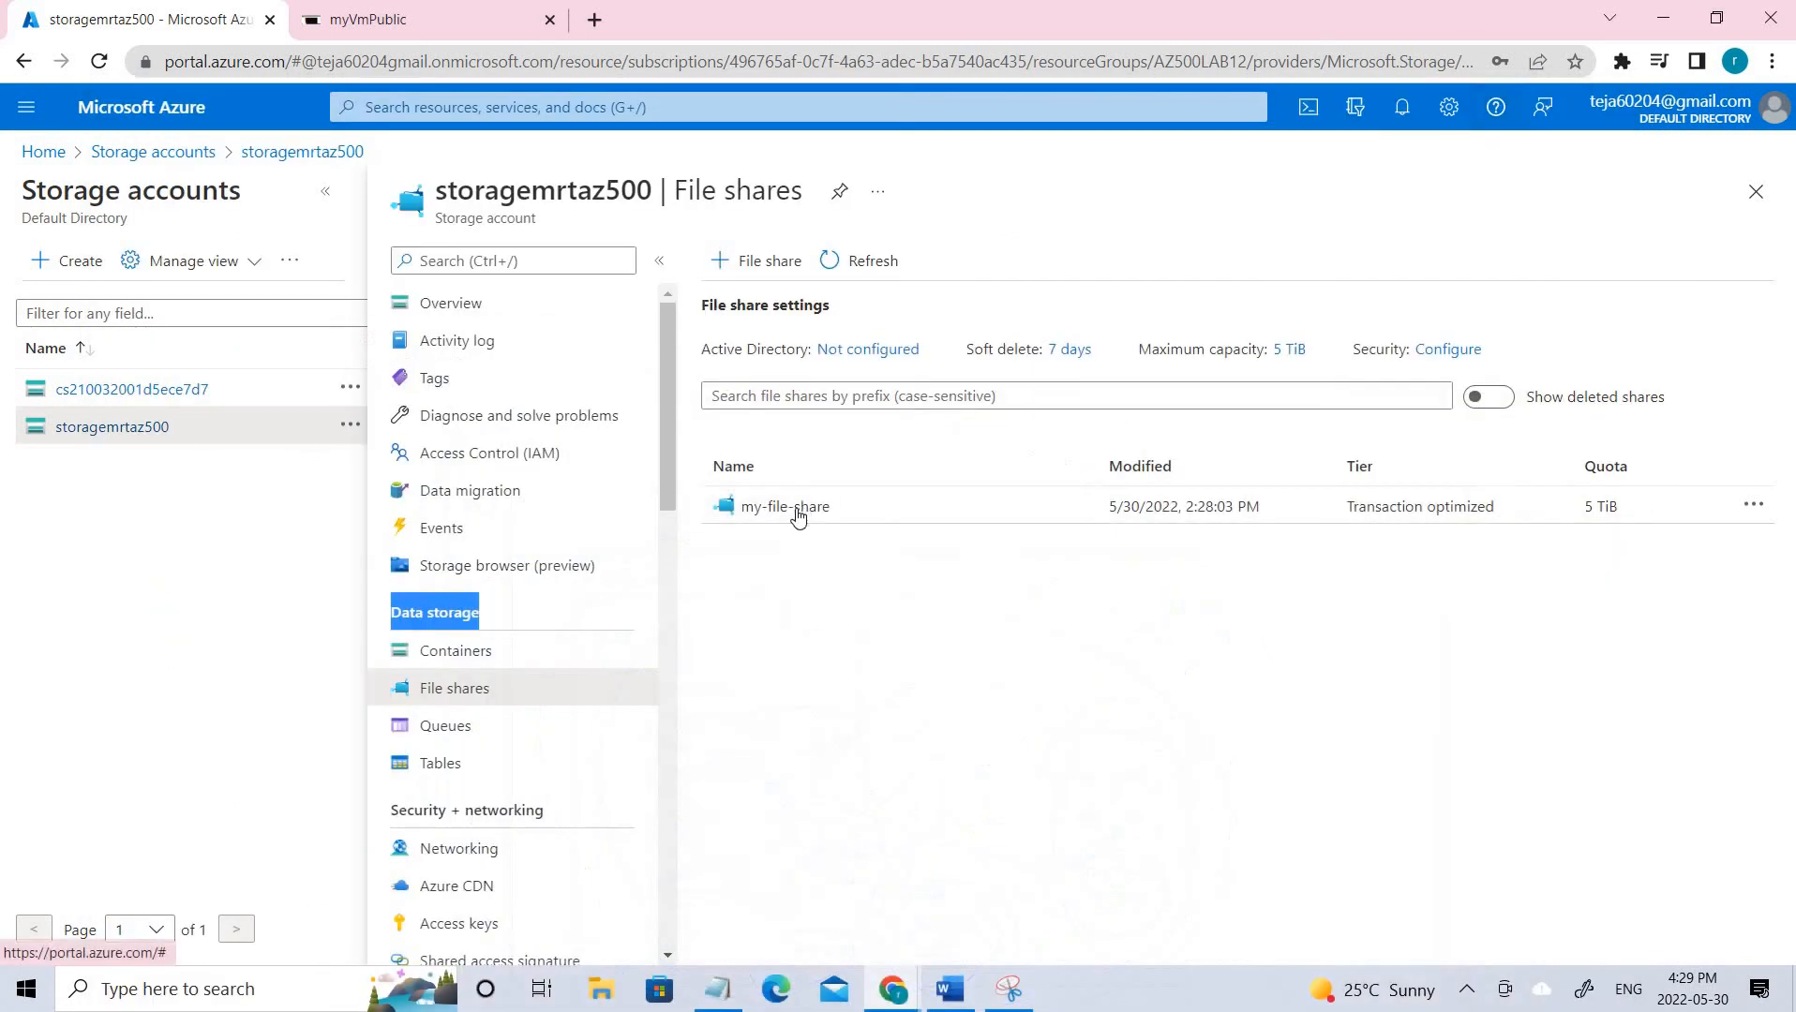
pyautogui.click(777, 277)
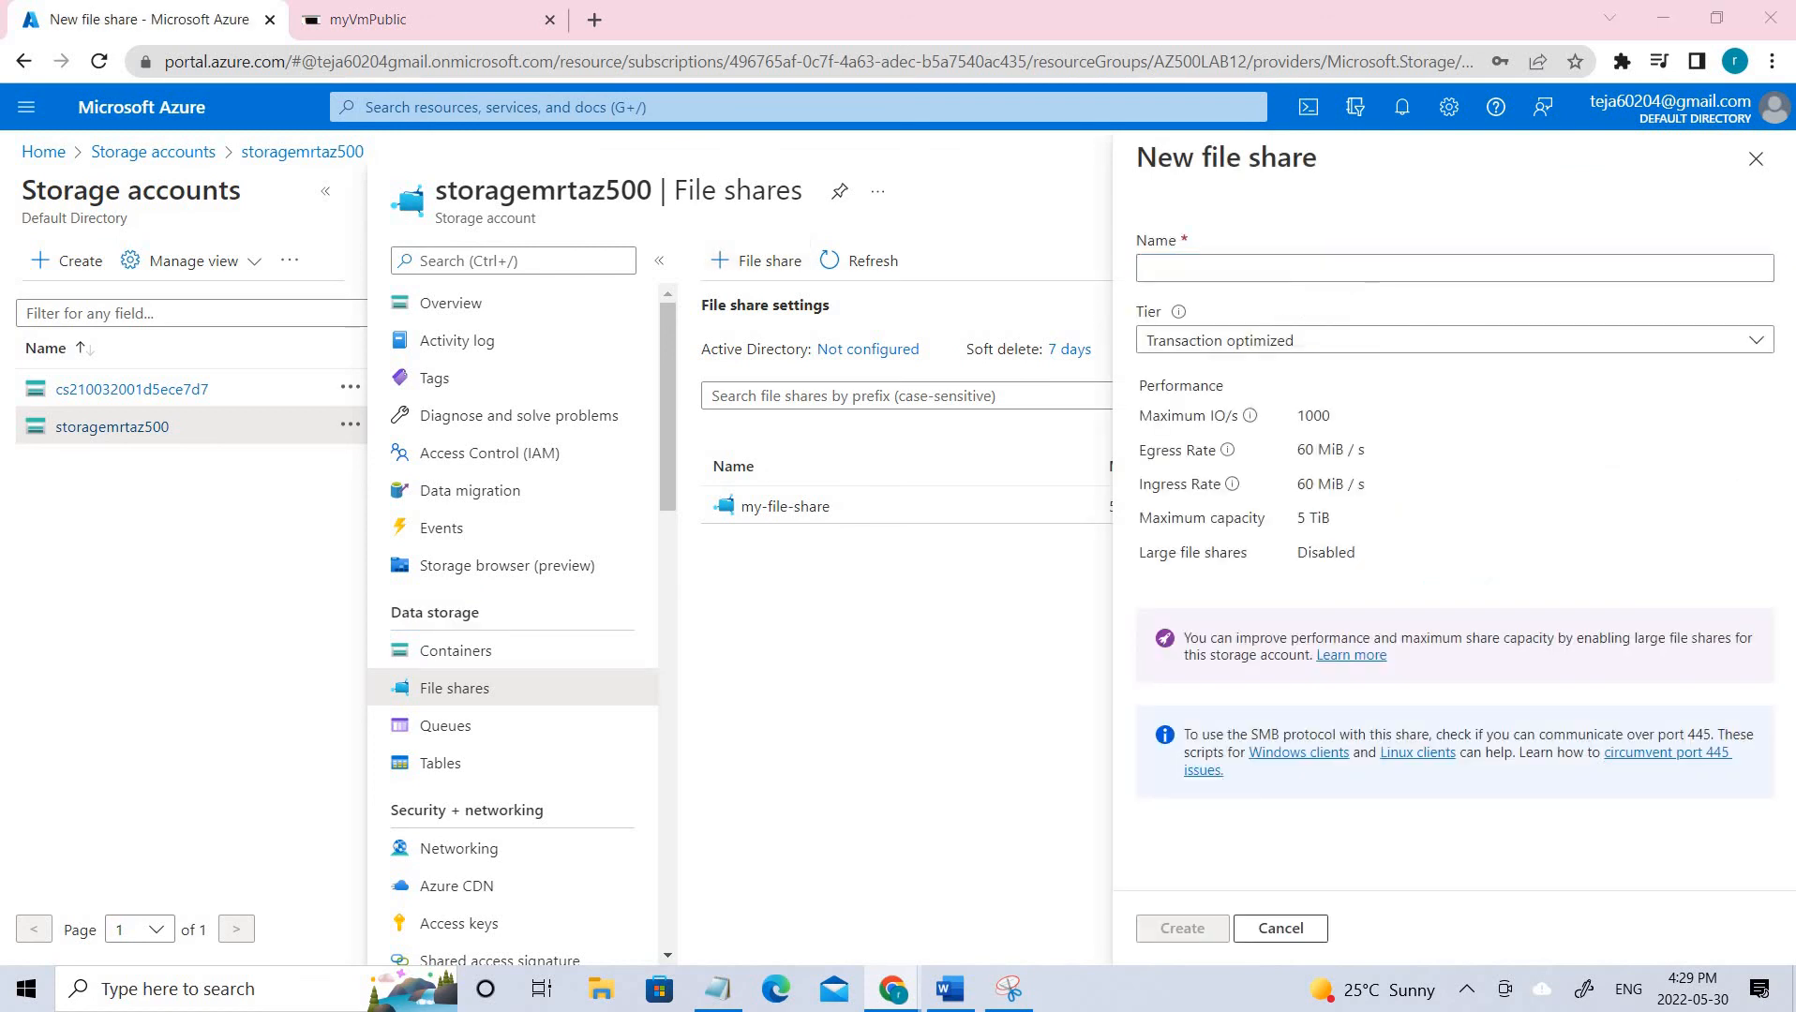
pyautogui.click(1368, 263)
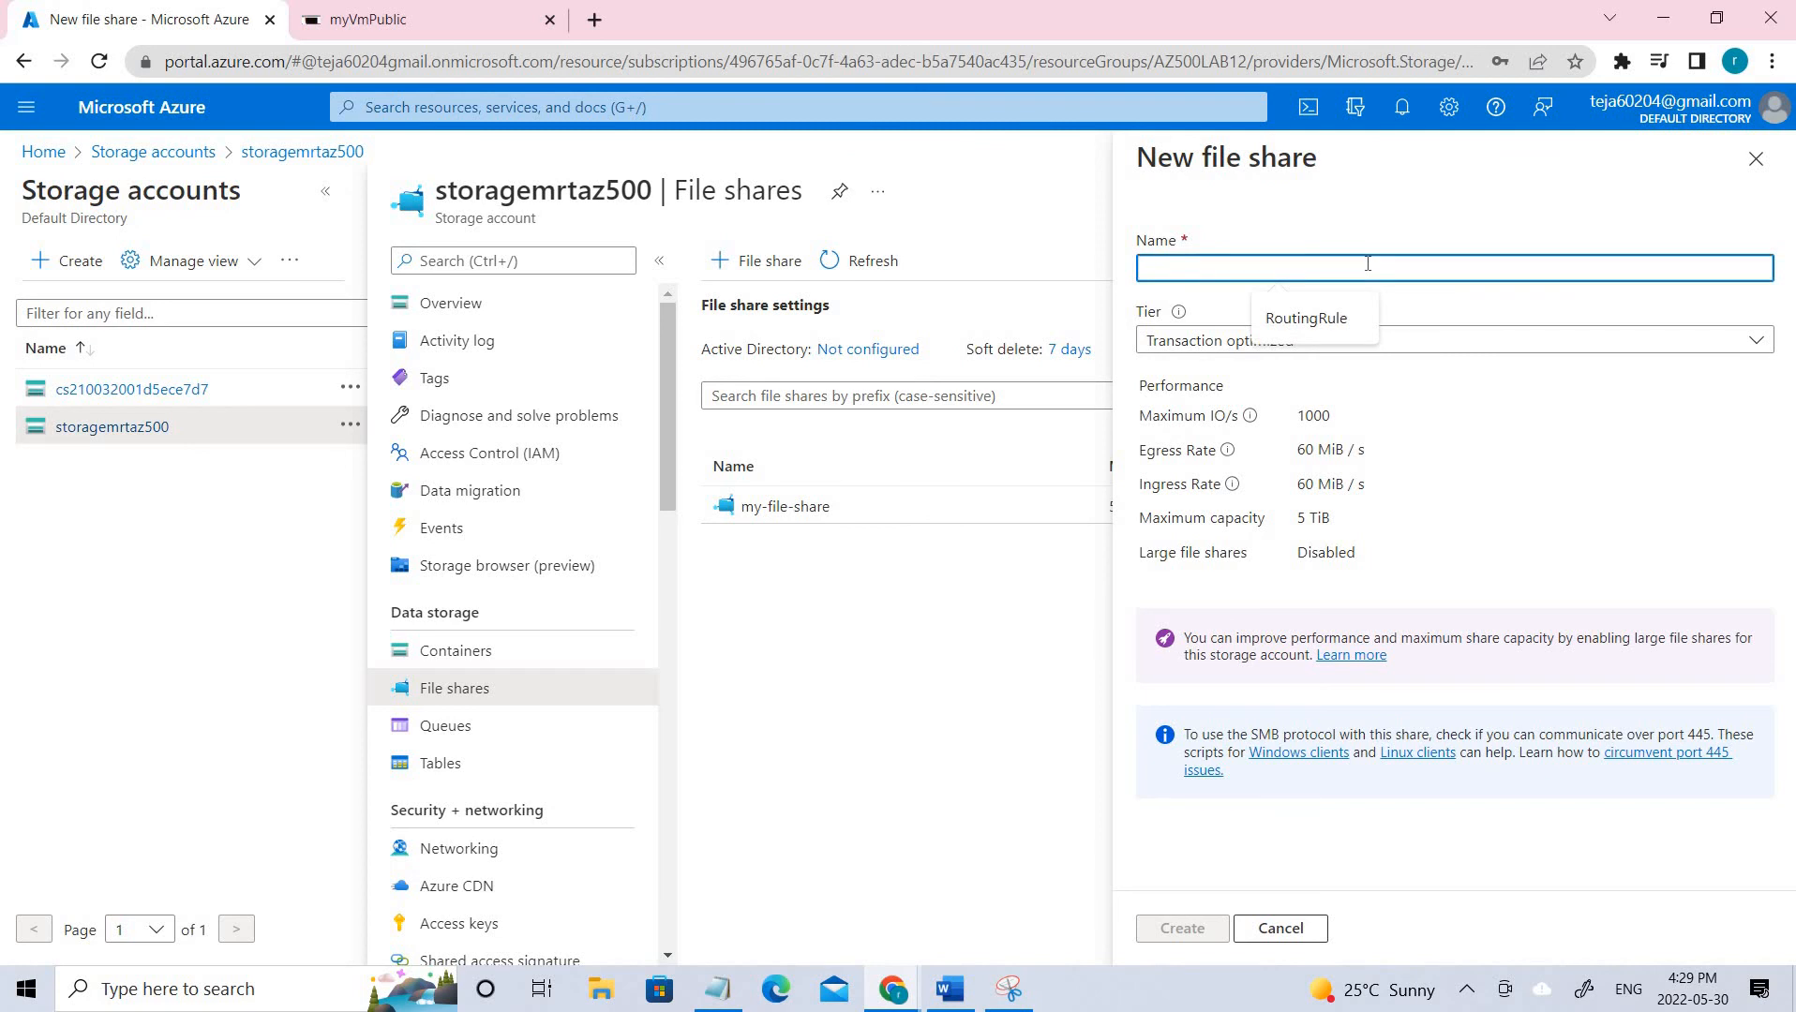
pyautogui.write('my-file-share')
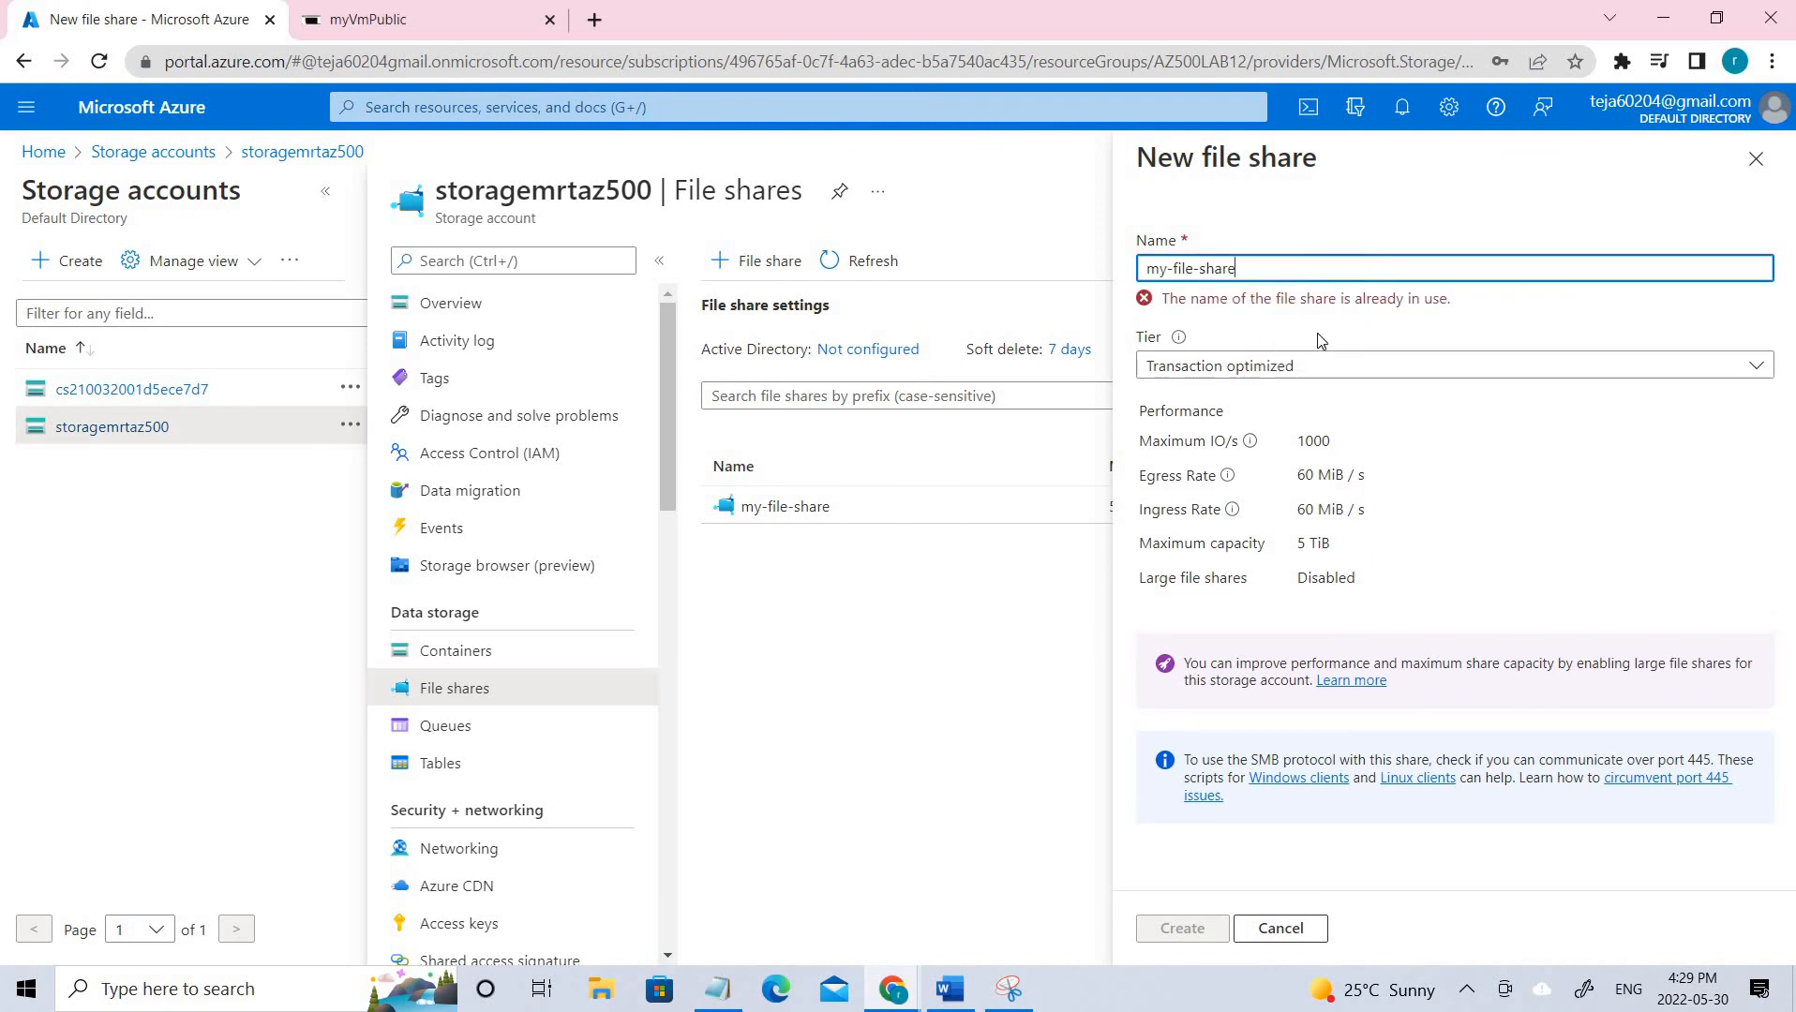
pyautogui.write('1')
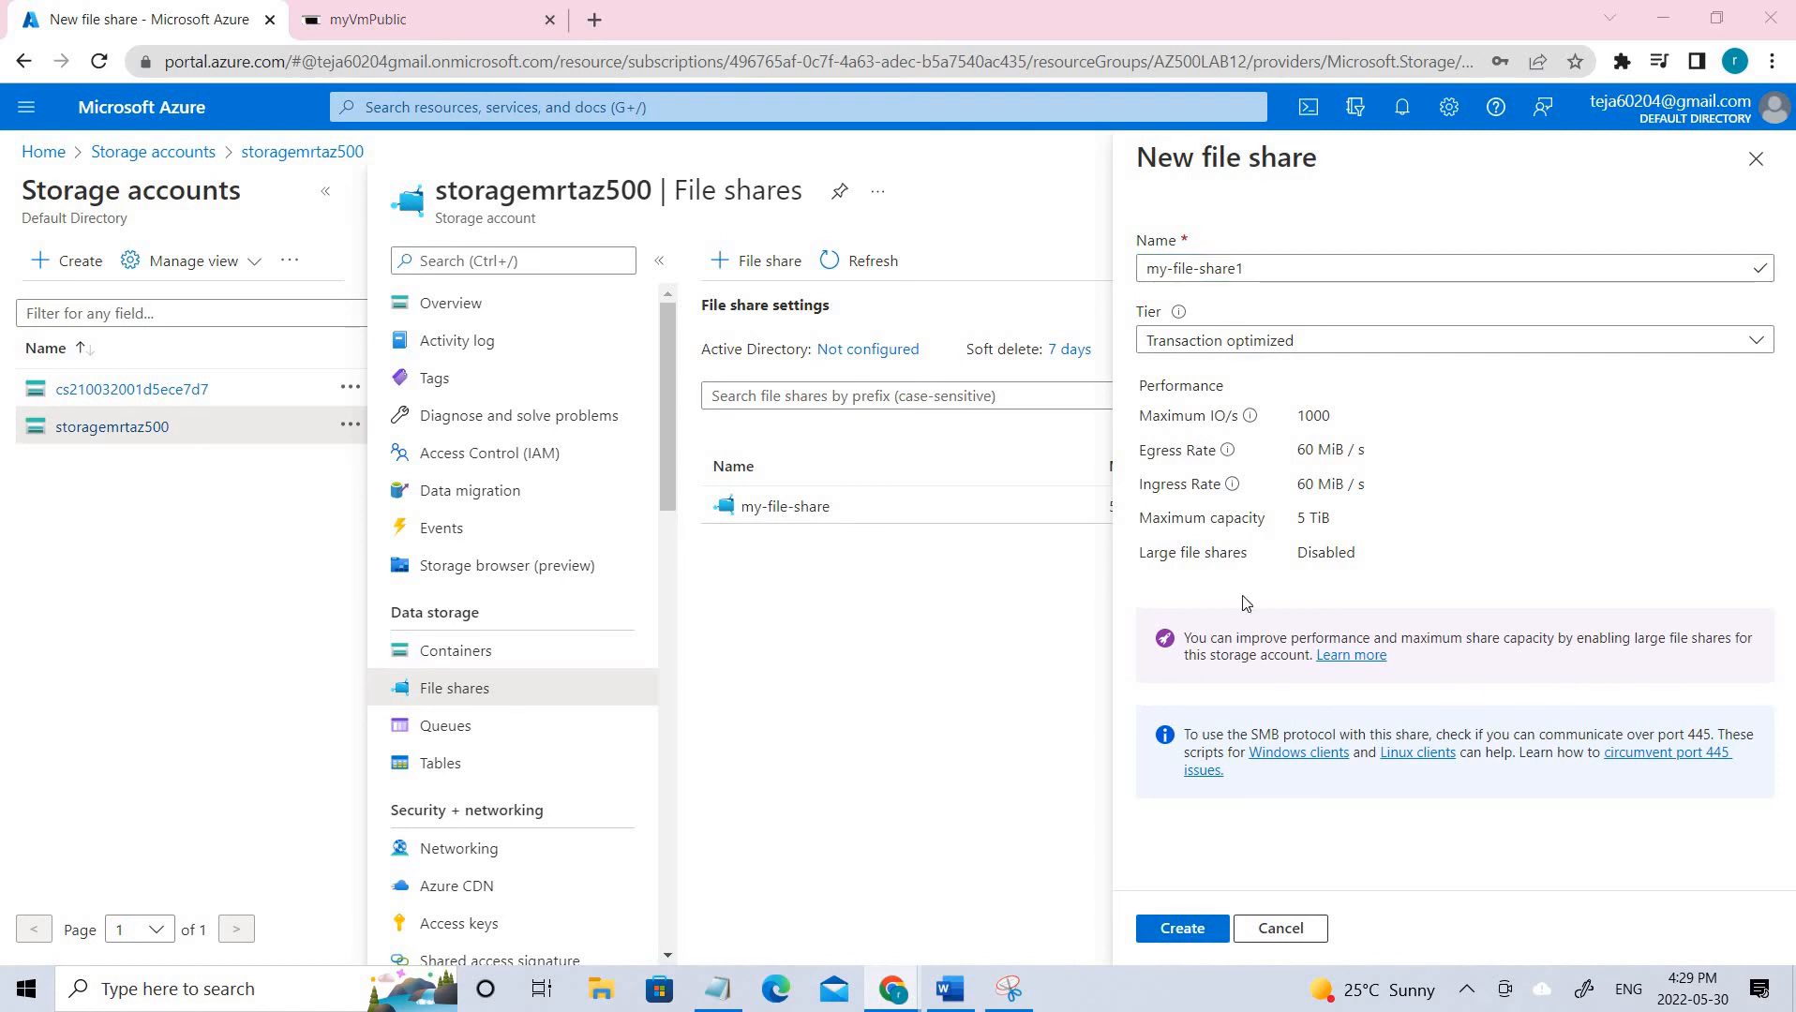
pyautogui.click(1755, 158)
pyautogui.click(800, 511)
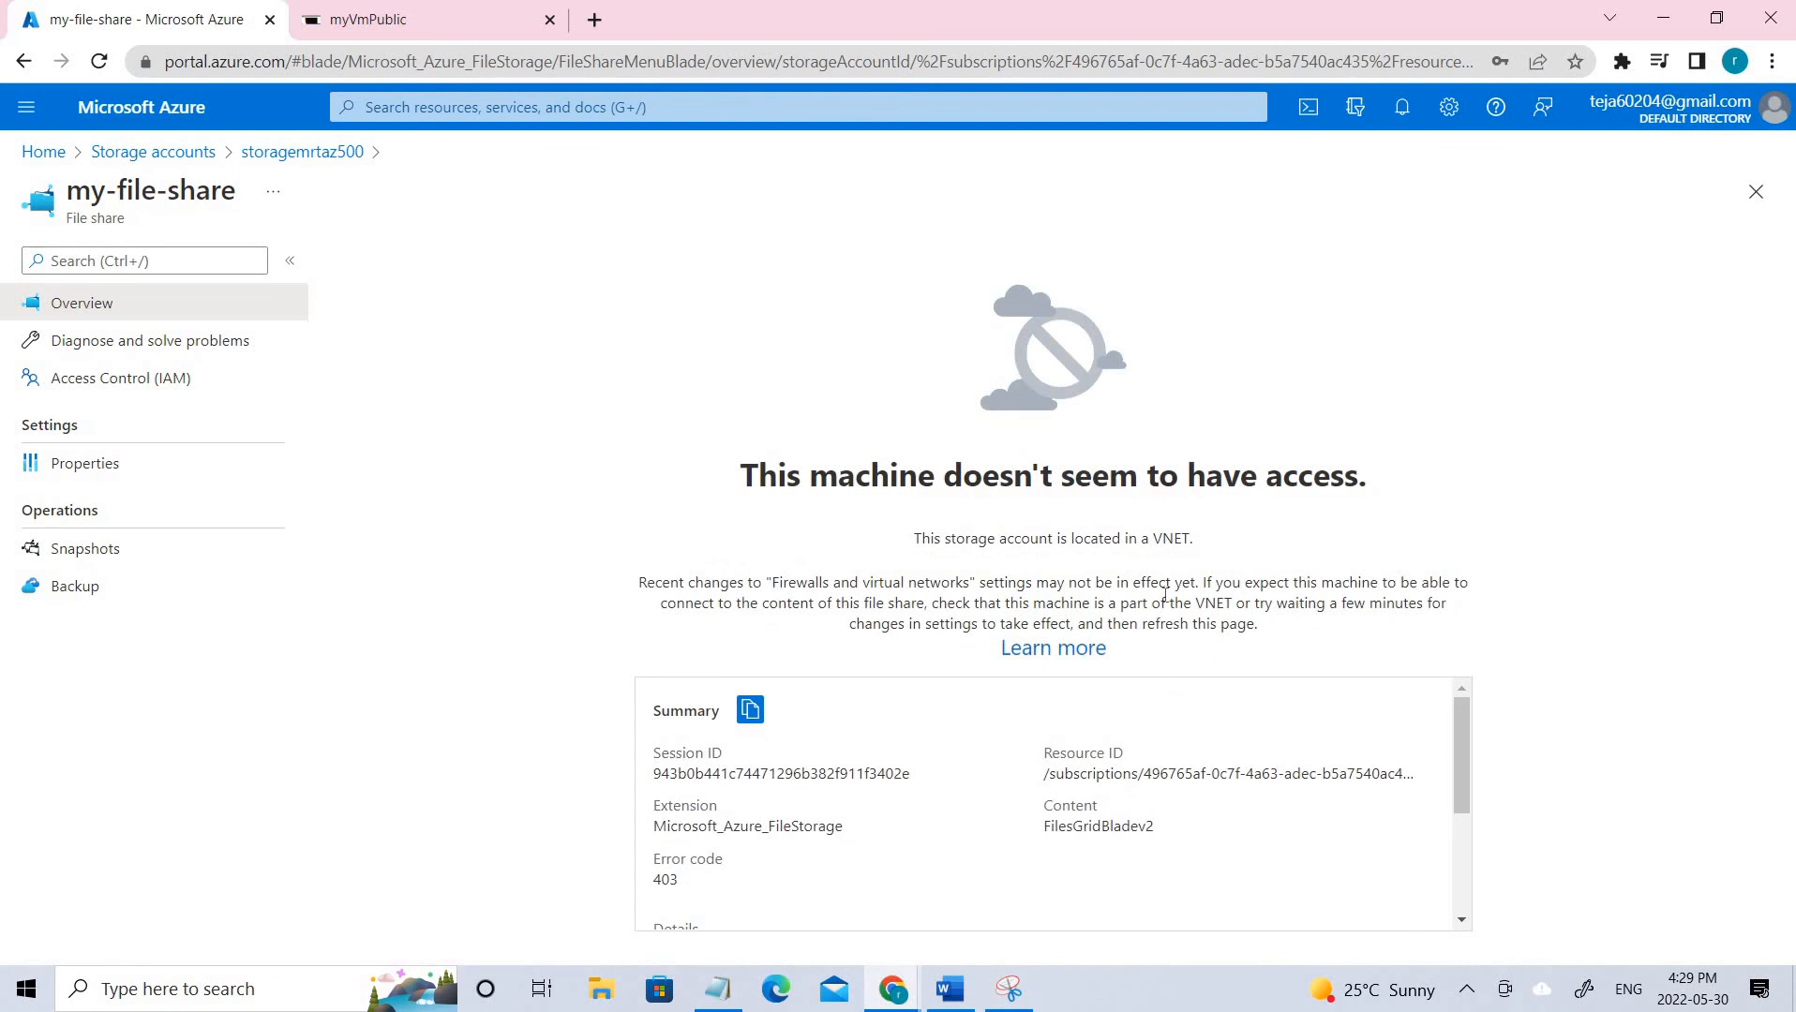
pyautogui.click(99, 307)
pyautogui.scroll(-2, 1094, 713)
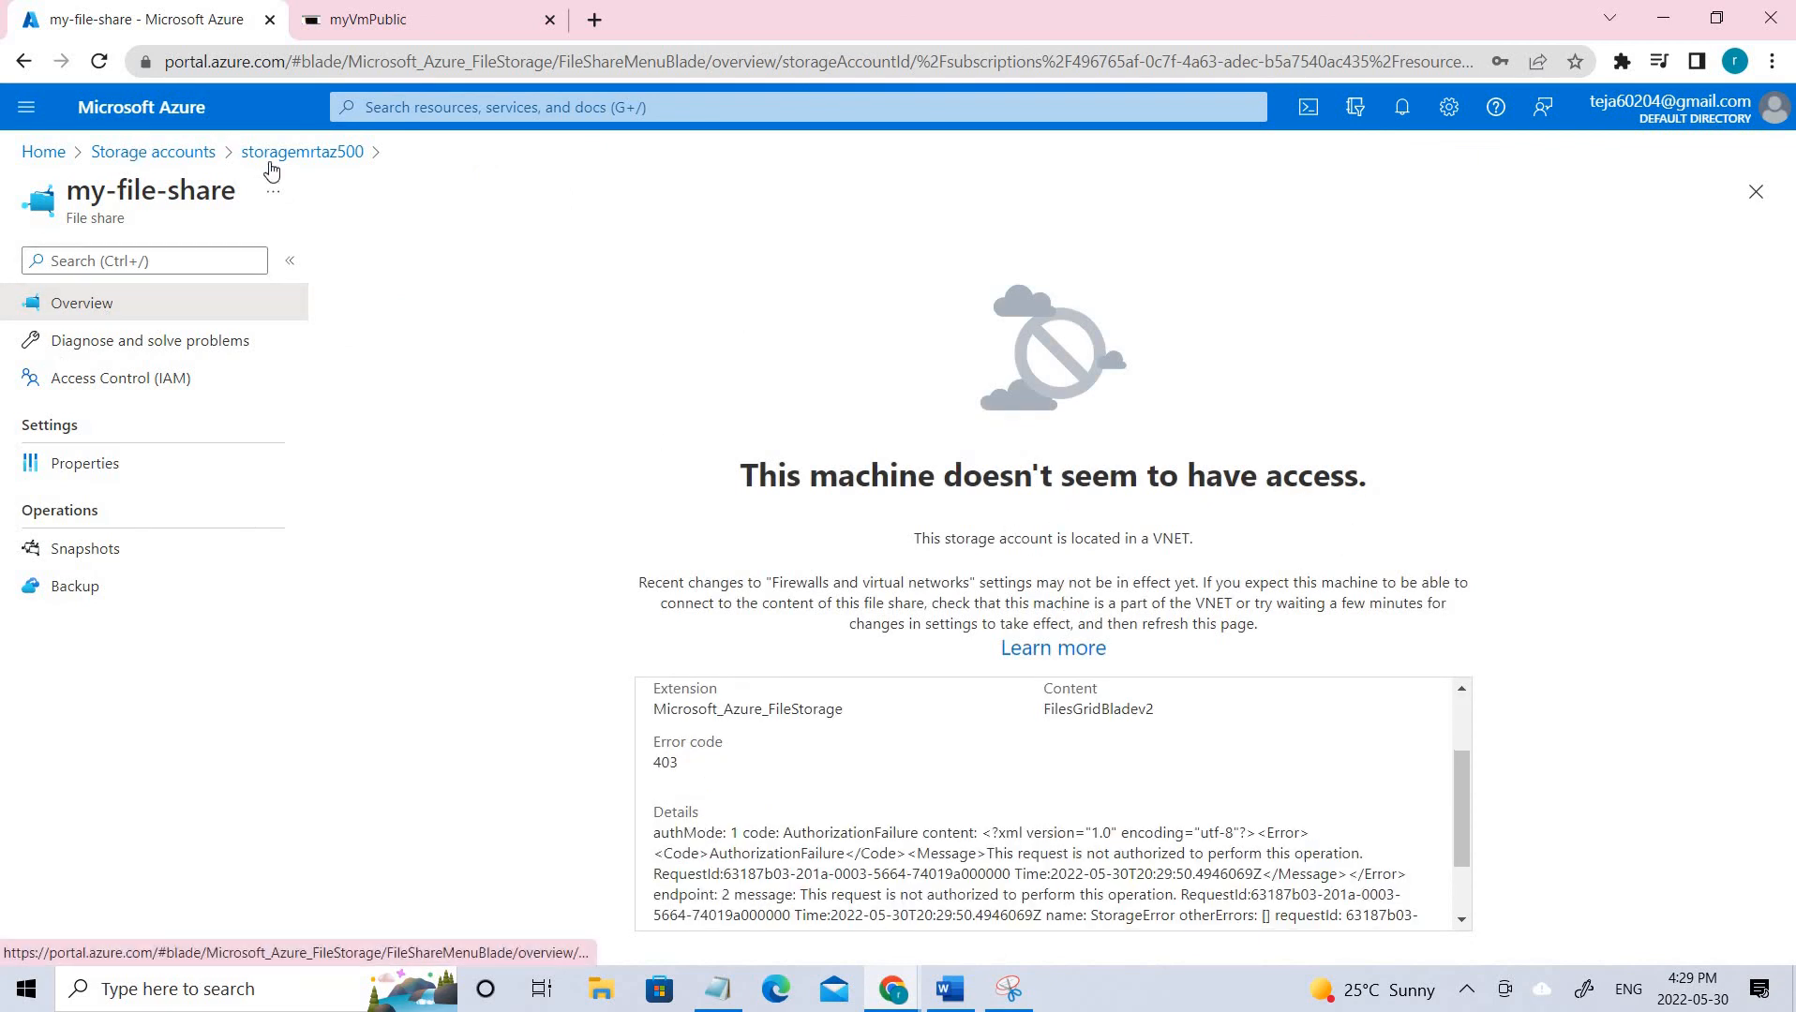
pyautogui.click(301, 155)
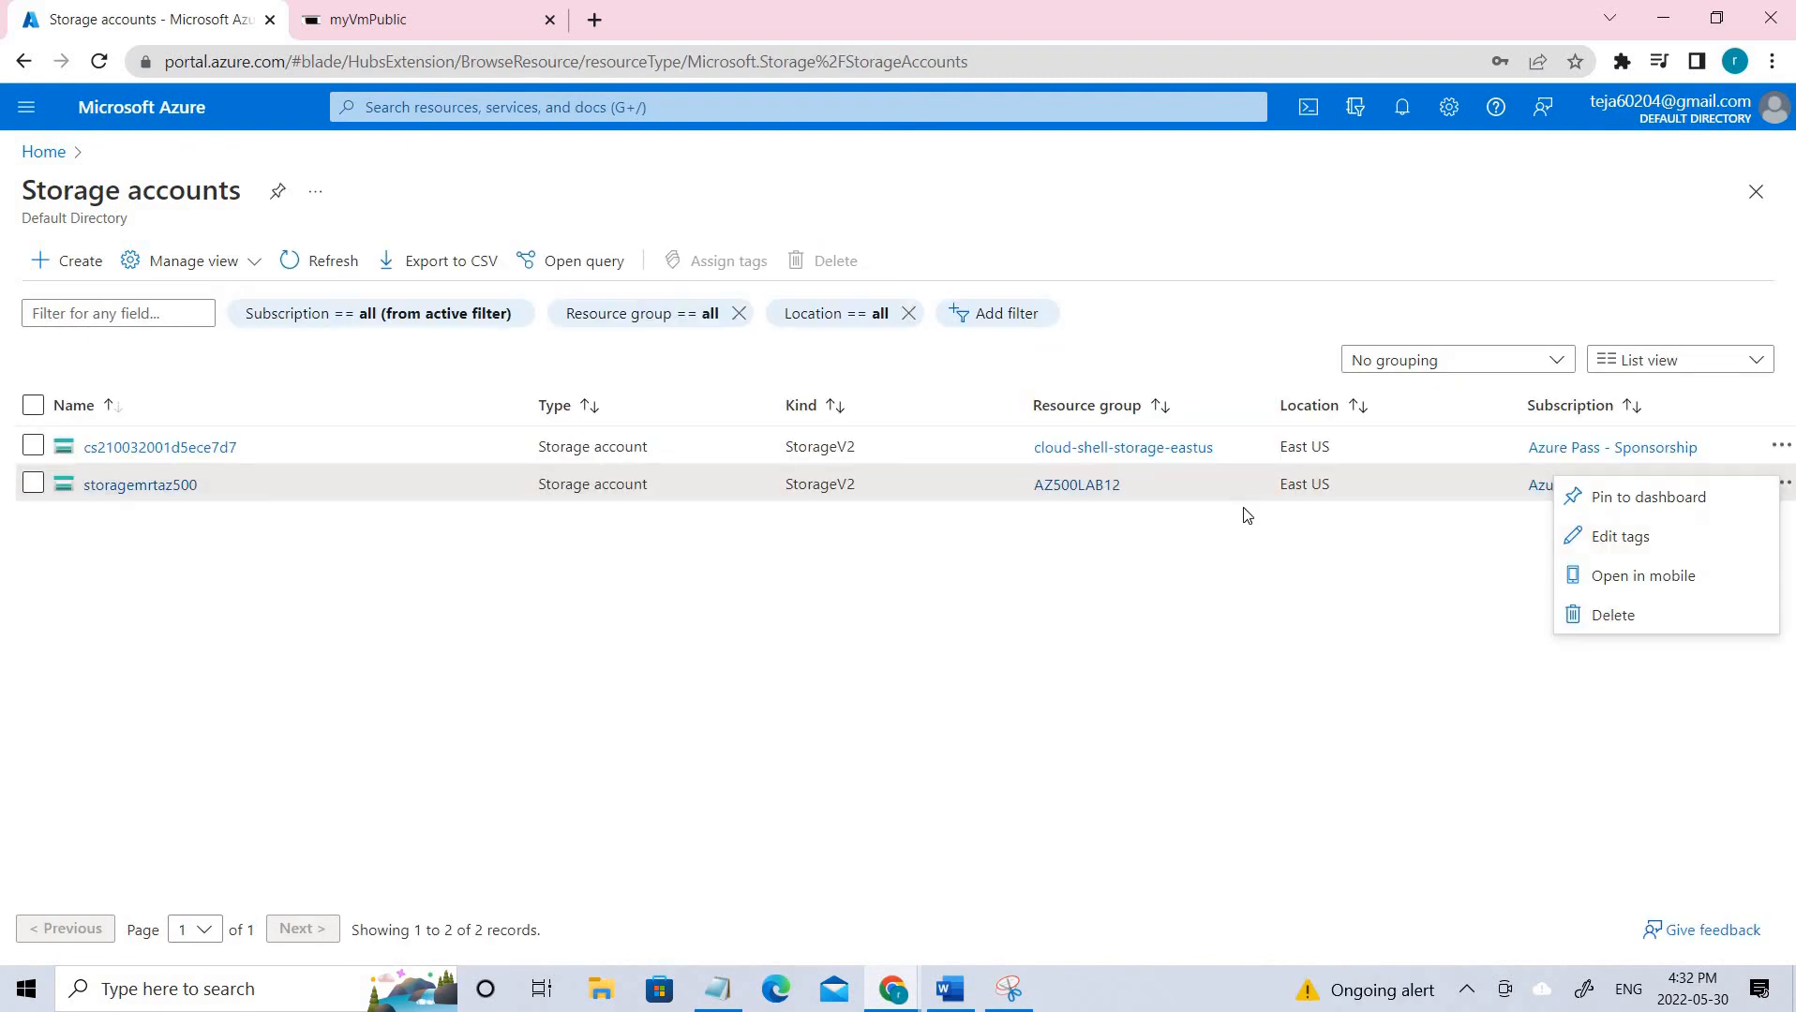
# Start a new storage account from the Storage accounts list named storagemrt500.
pyautogui.click(1262, 497)
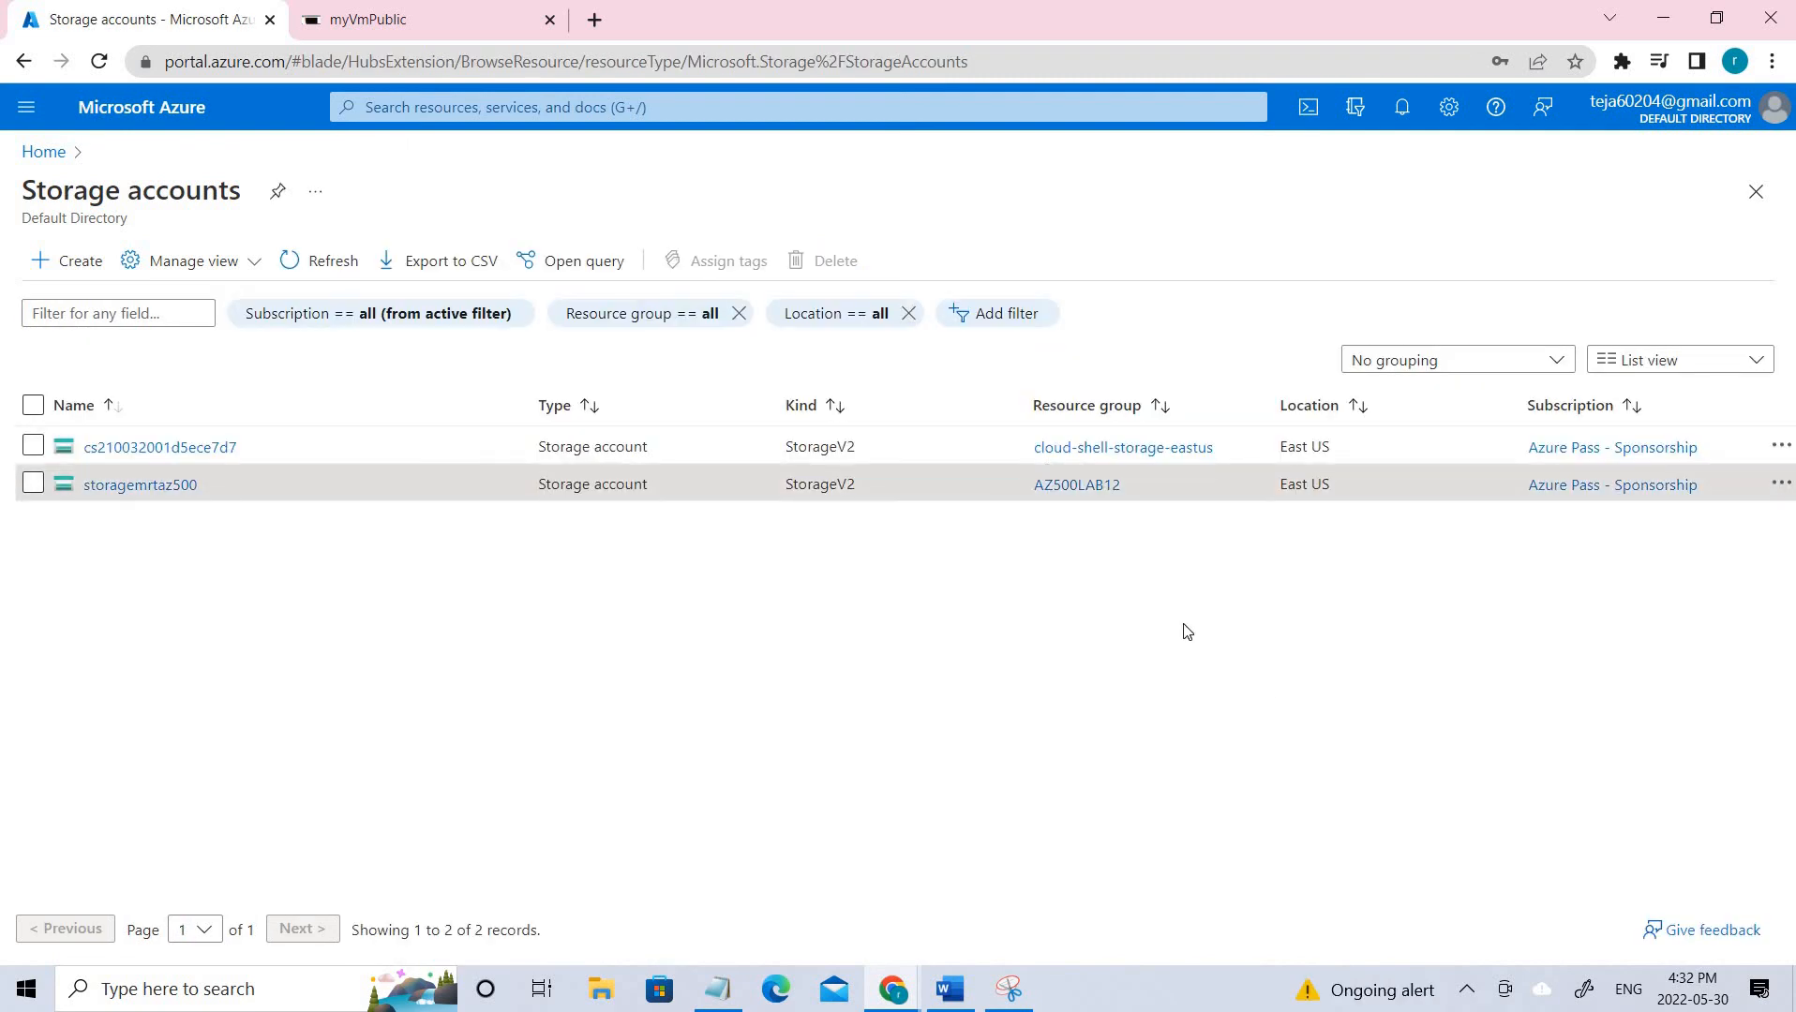
pyautogui.click(81, 267)
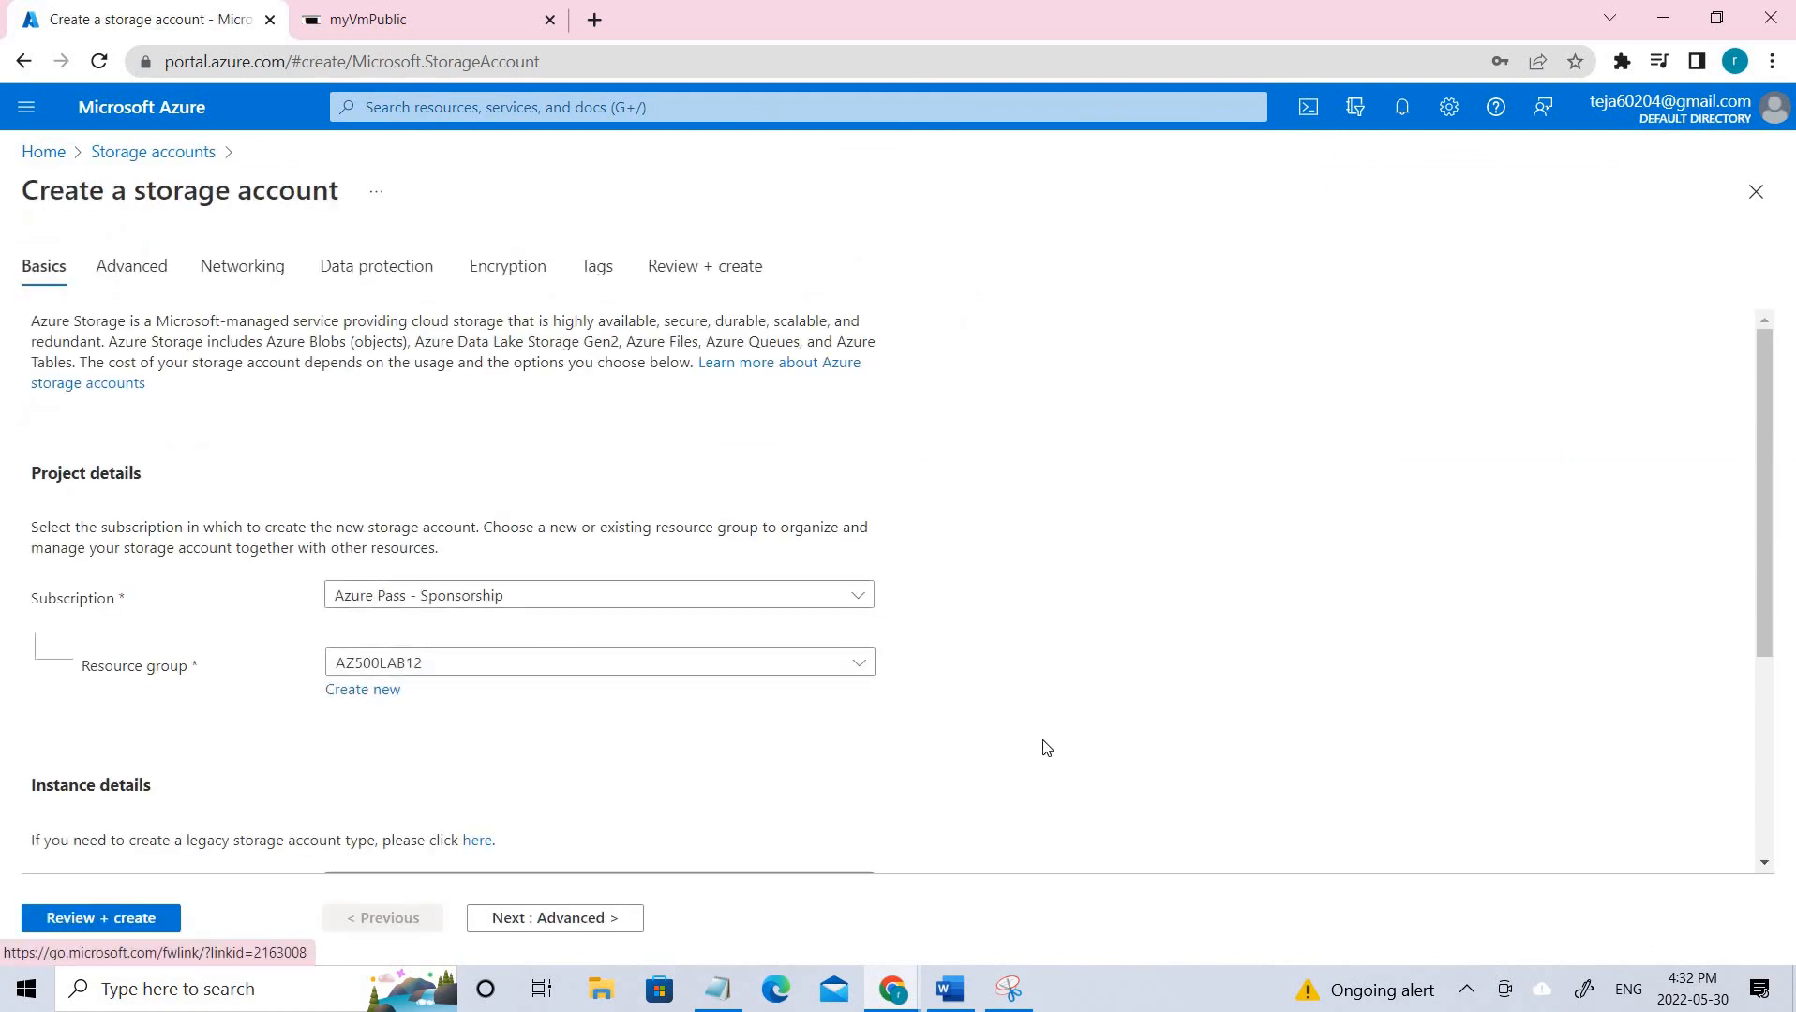
pyautogui.scroll(-3, 497, 673)
pyautogui.click(356, 647)
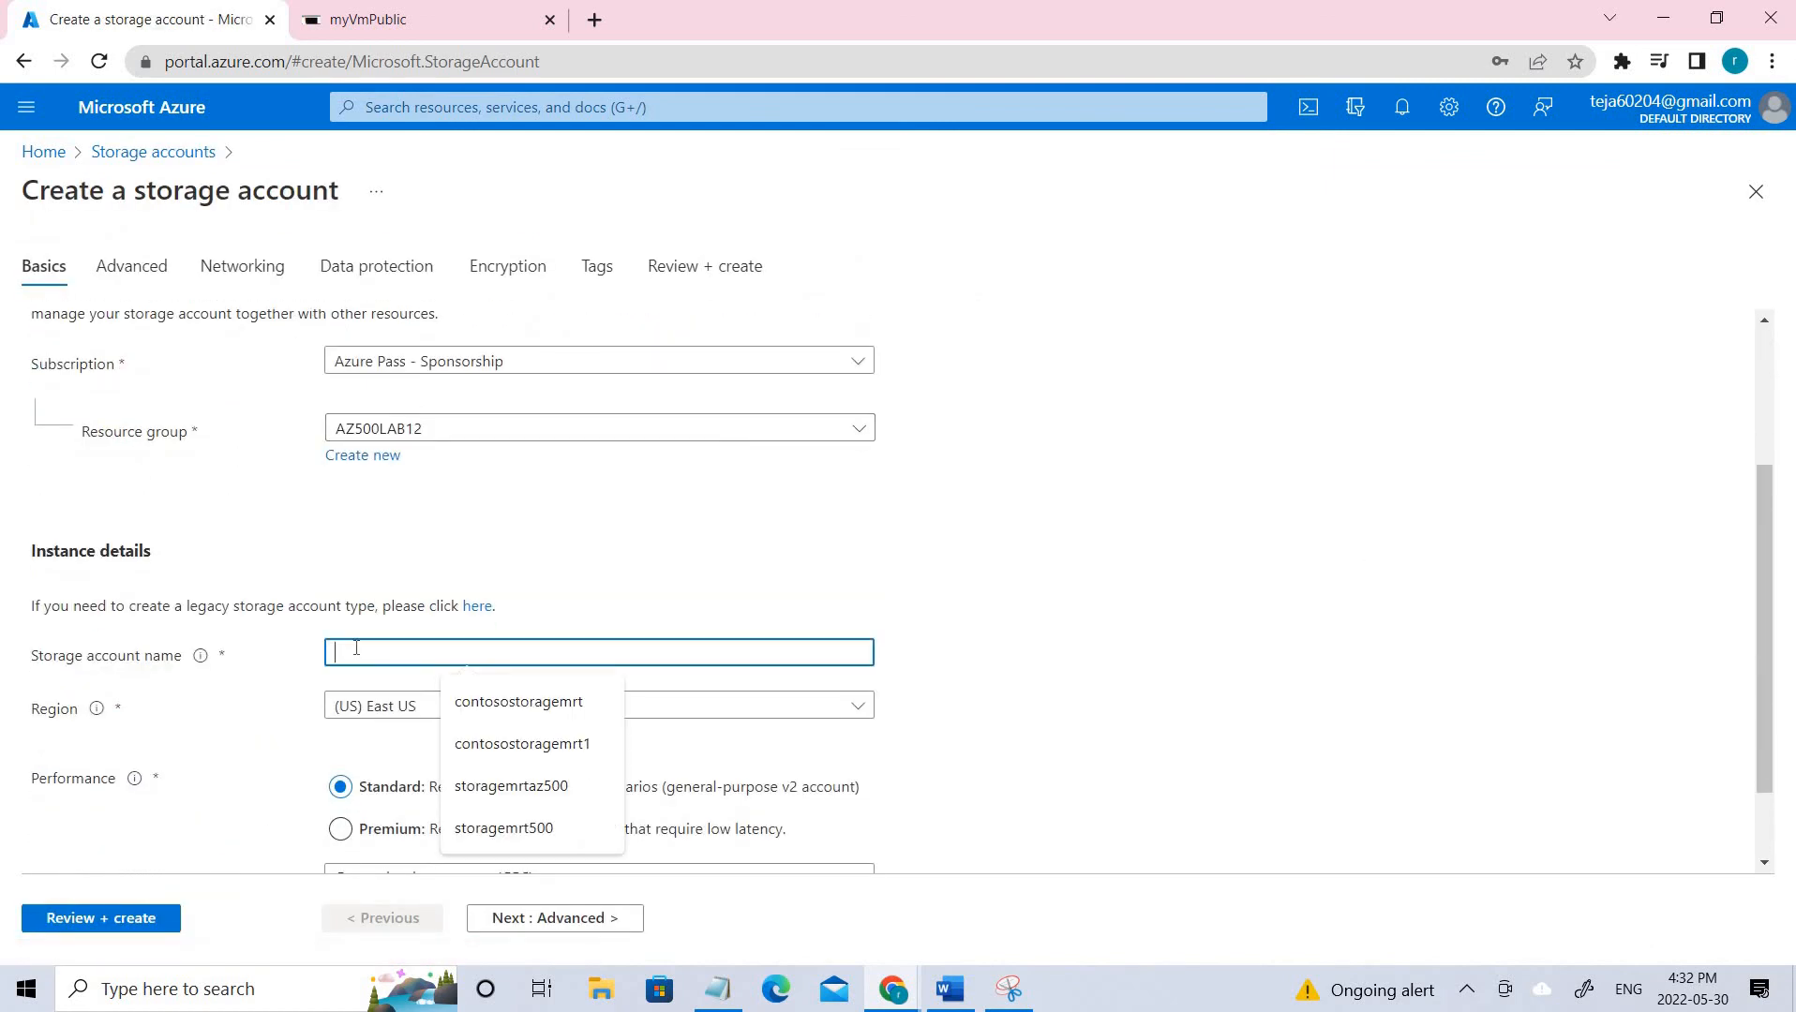
pyautogui.write('storage')
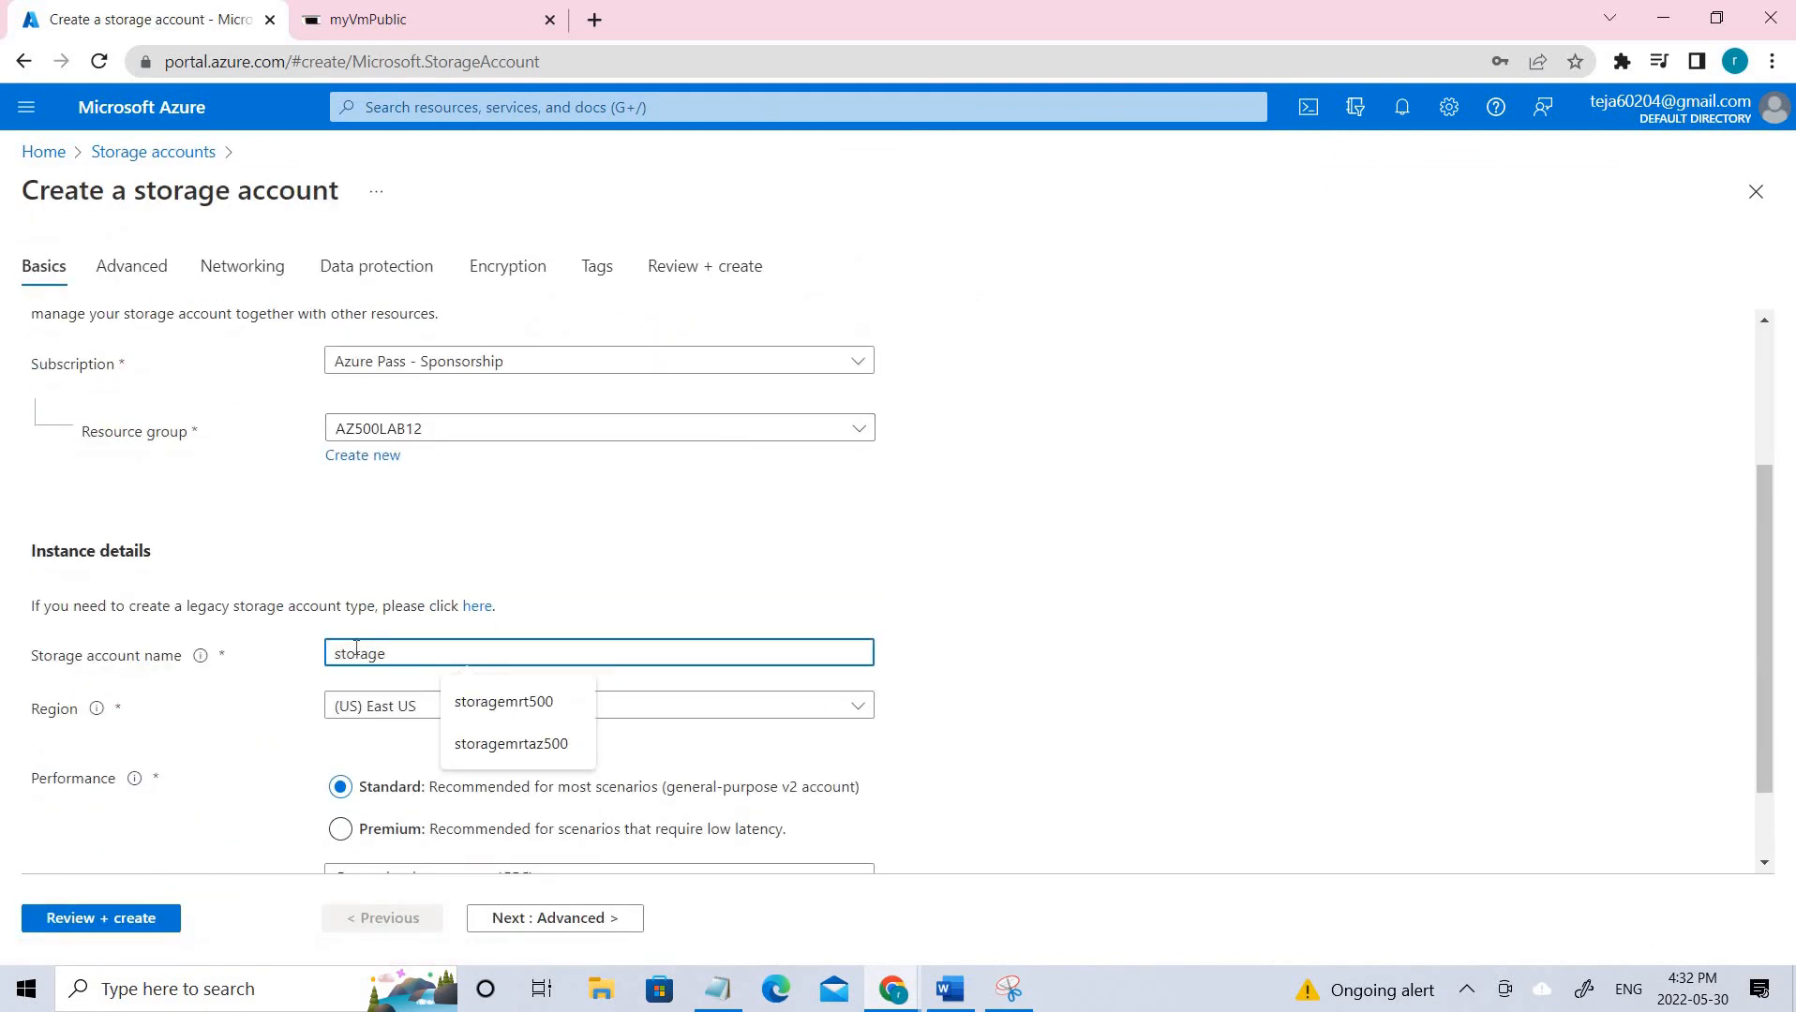
pyautogui.write('mrt500')
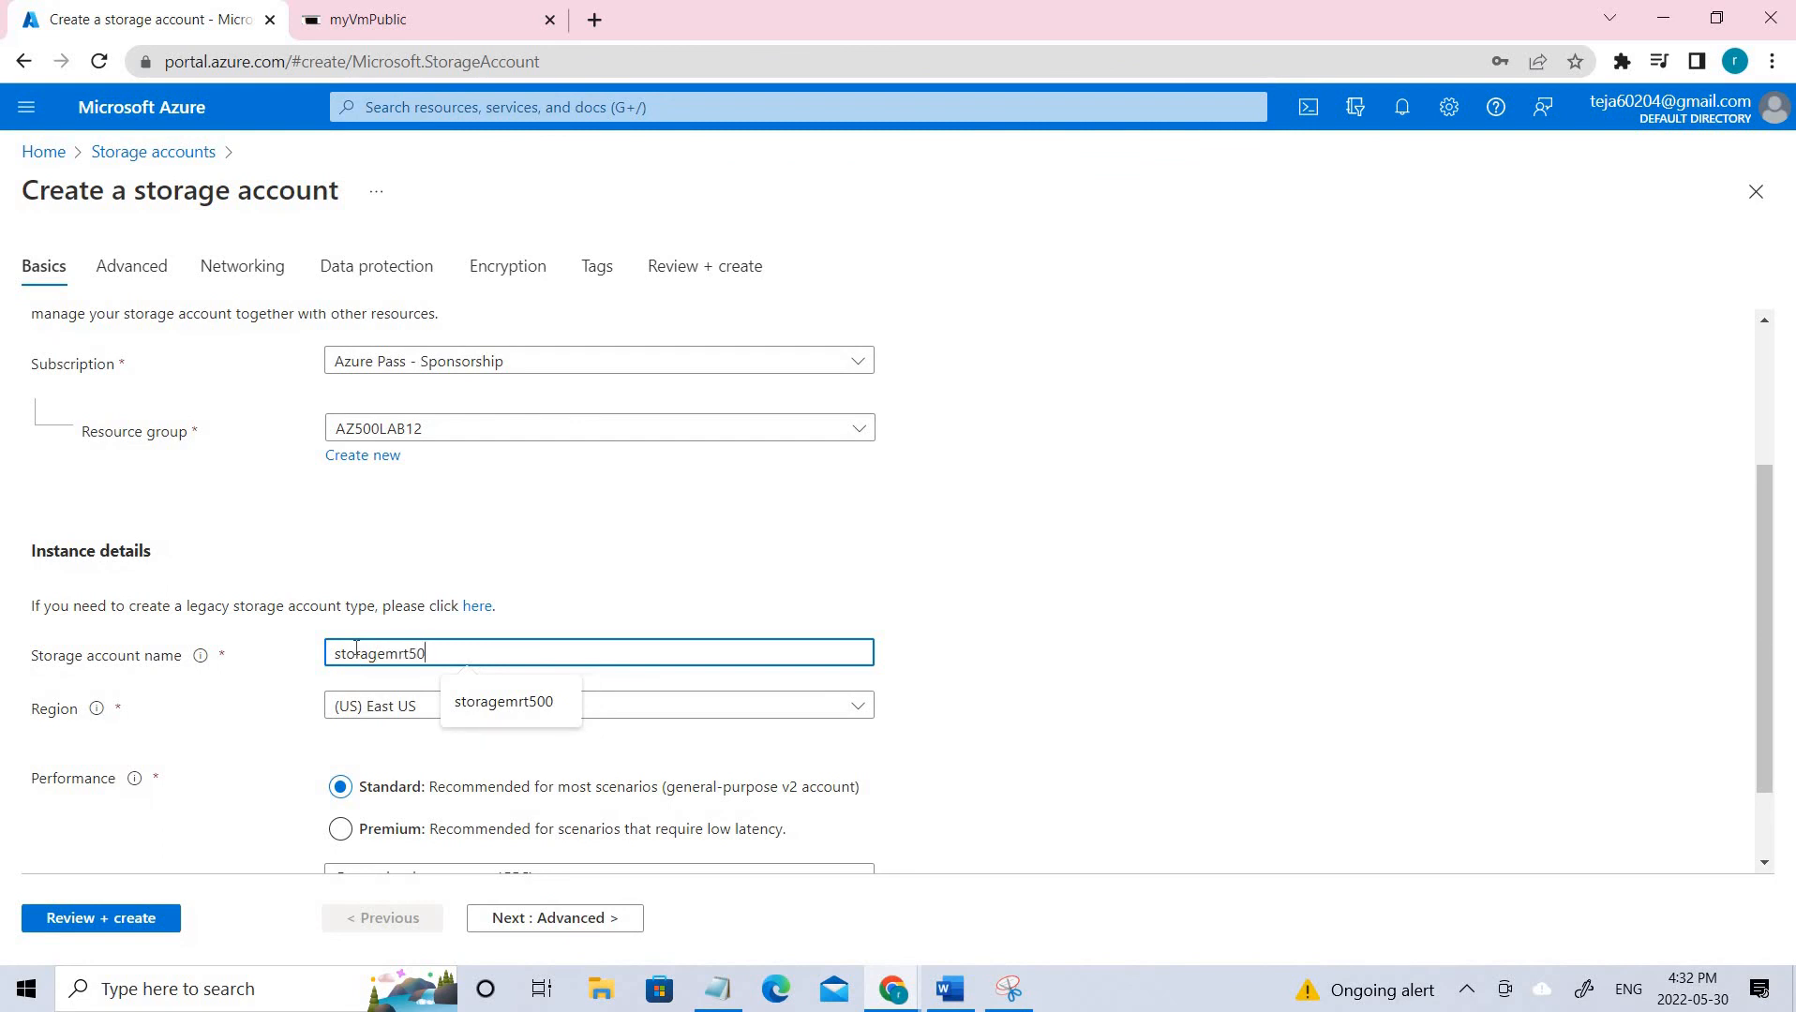
pyautogui.click(1194, 682)
pyautogui.scroll(-1, 585, 703)
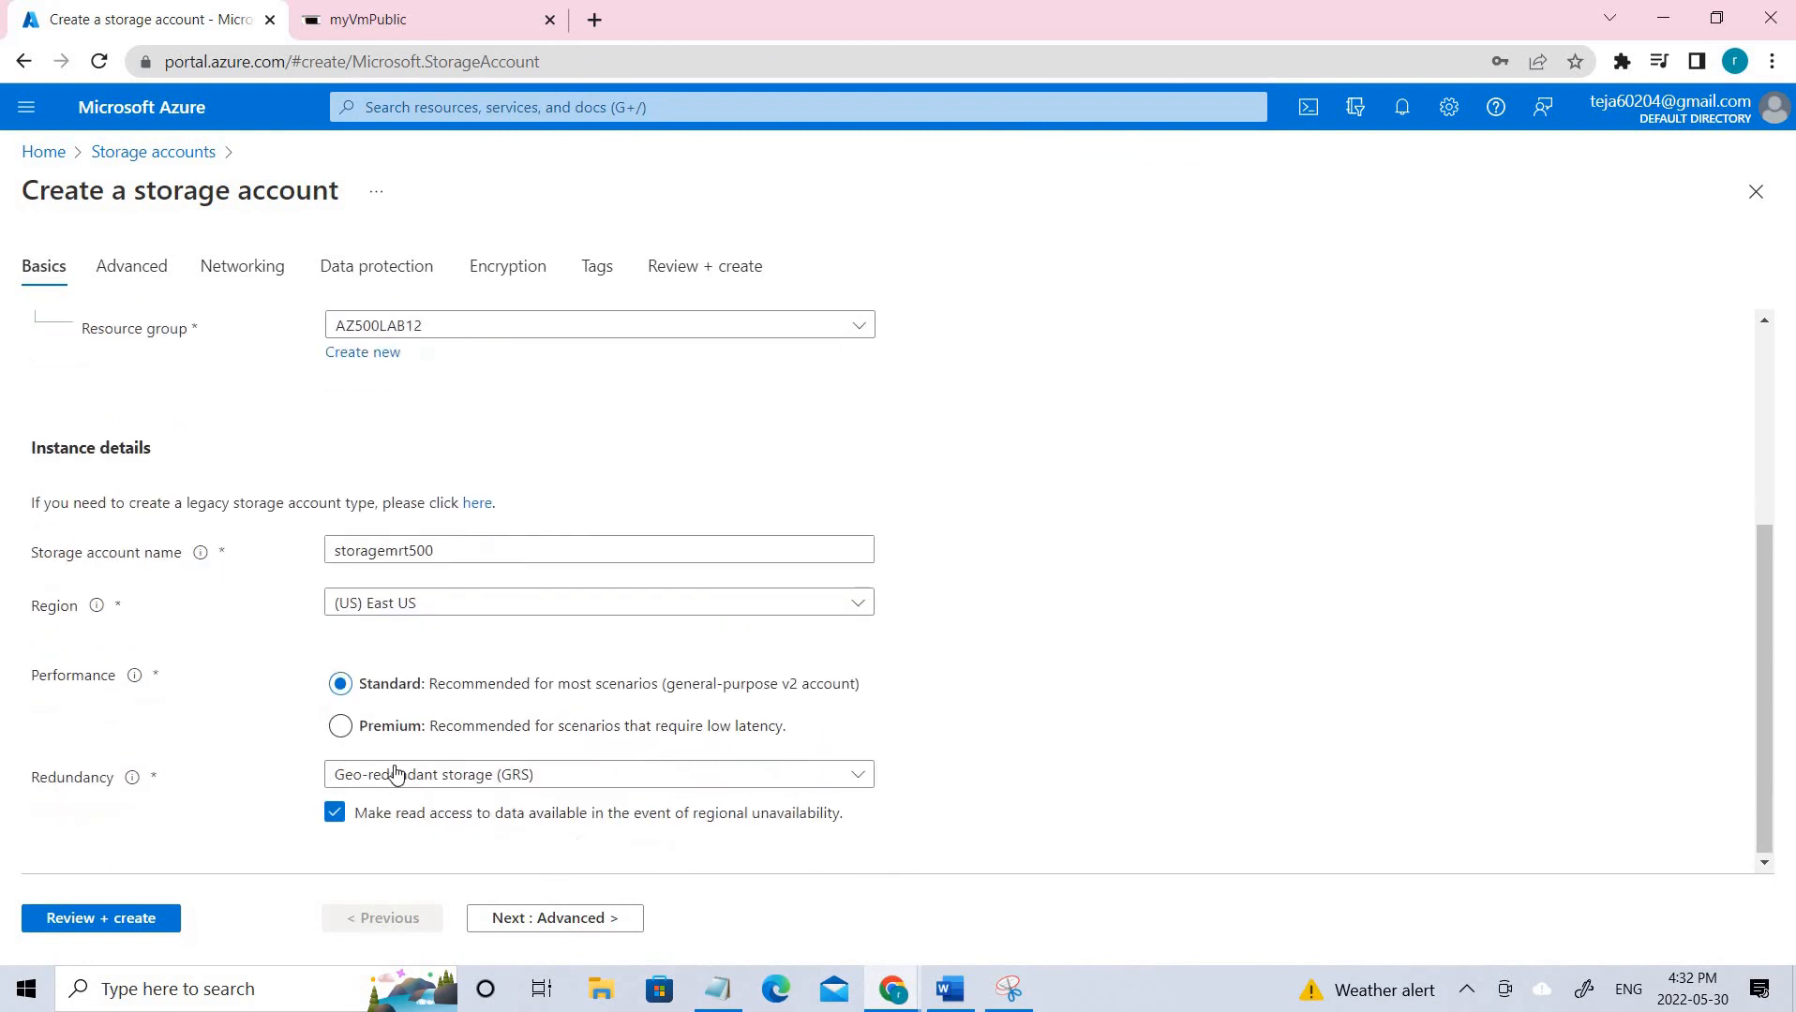
# Choose LRS redundancy and run Review + create until validation passes.
pyautogui.click(395, 778)
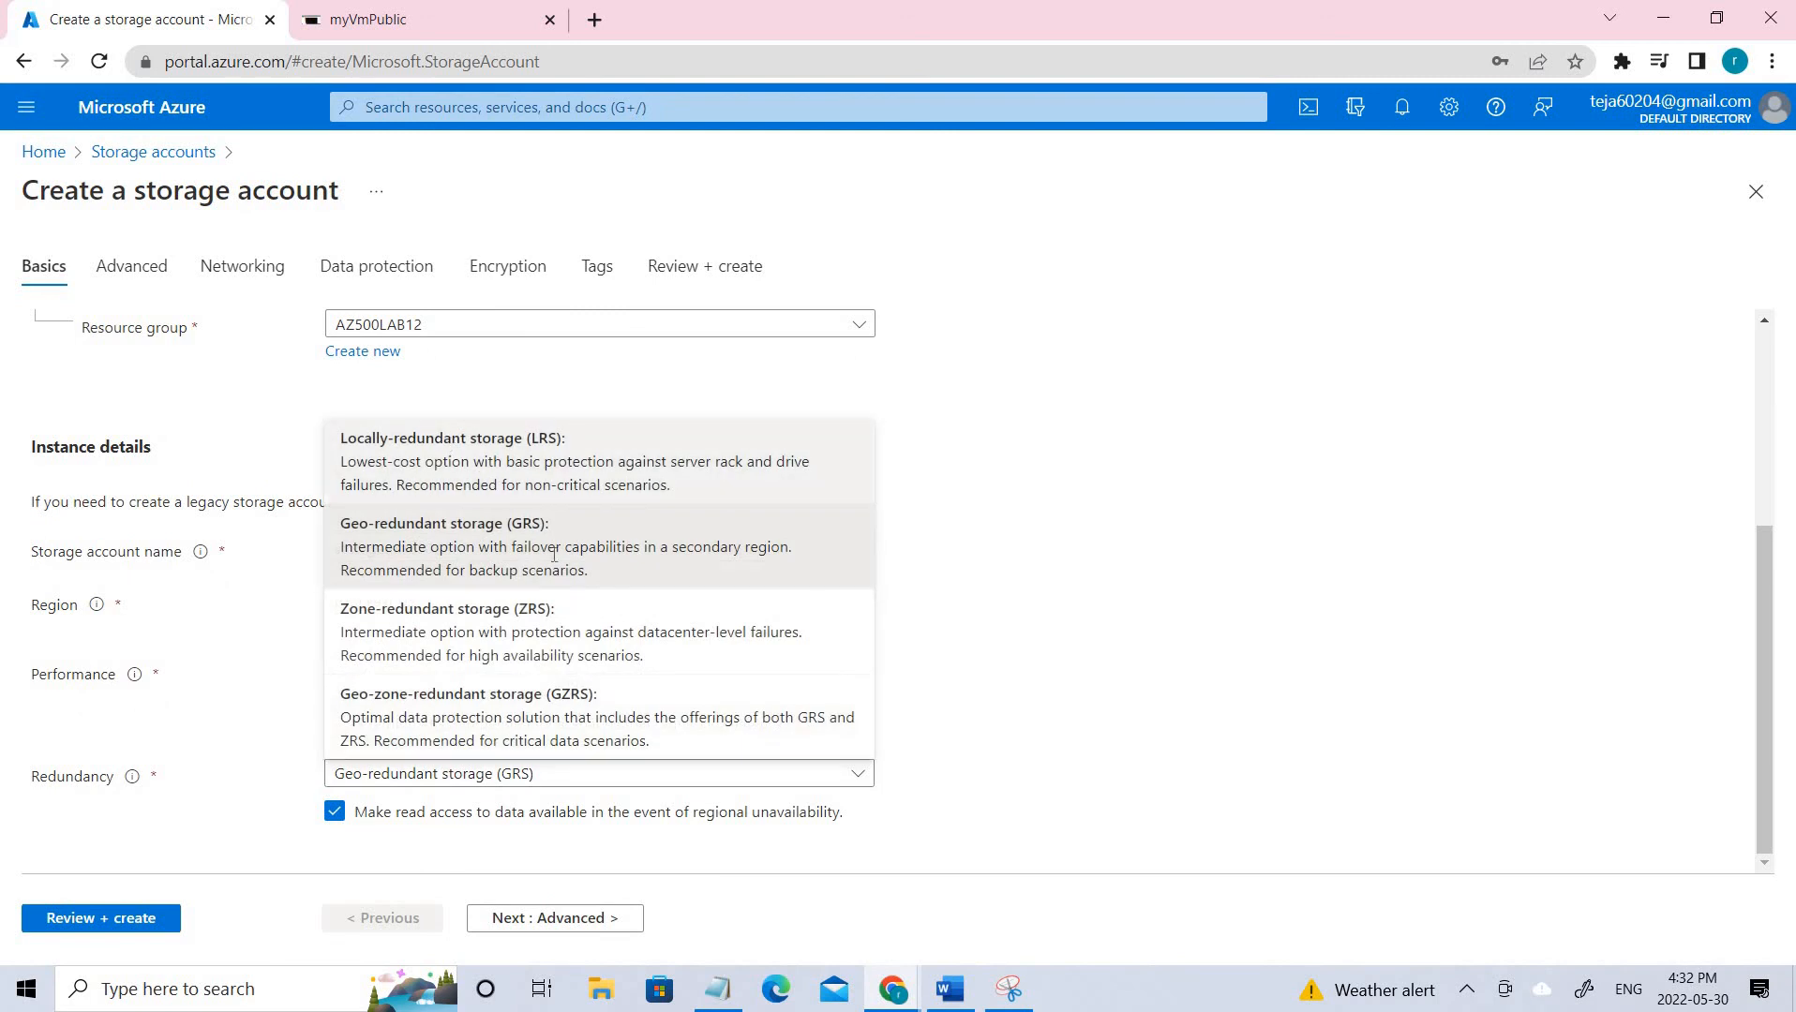
pyautogui.click(446, 441)
pyautogui.click(131, 265)
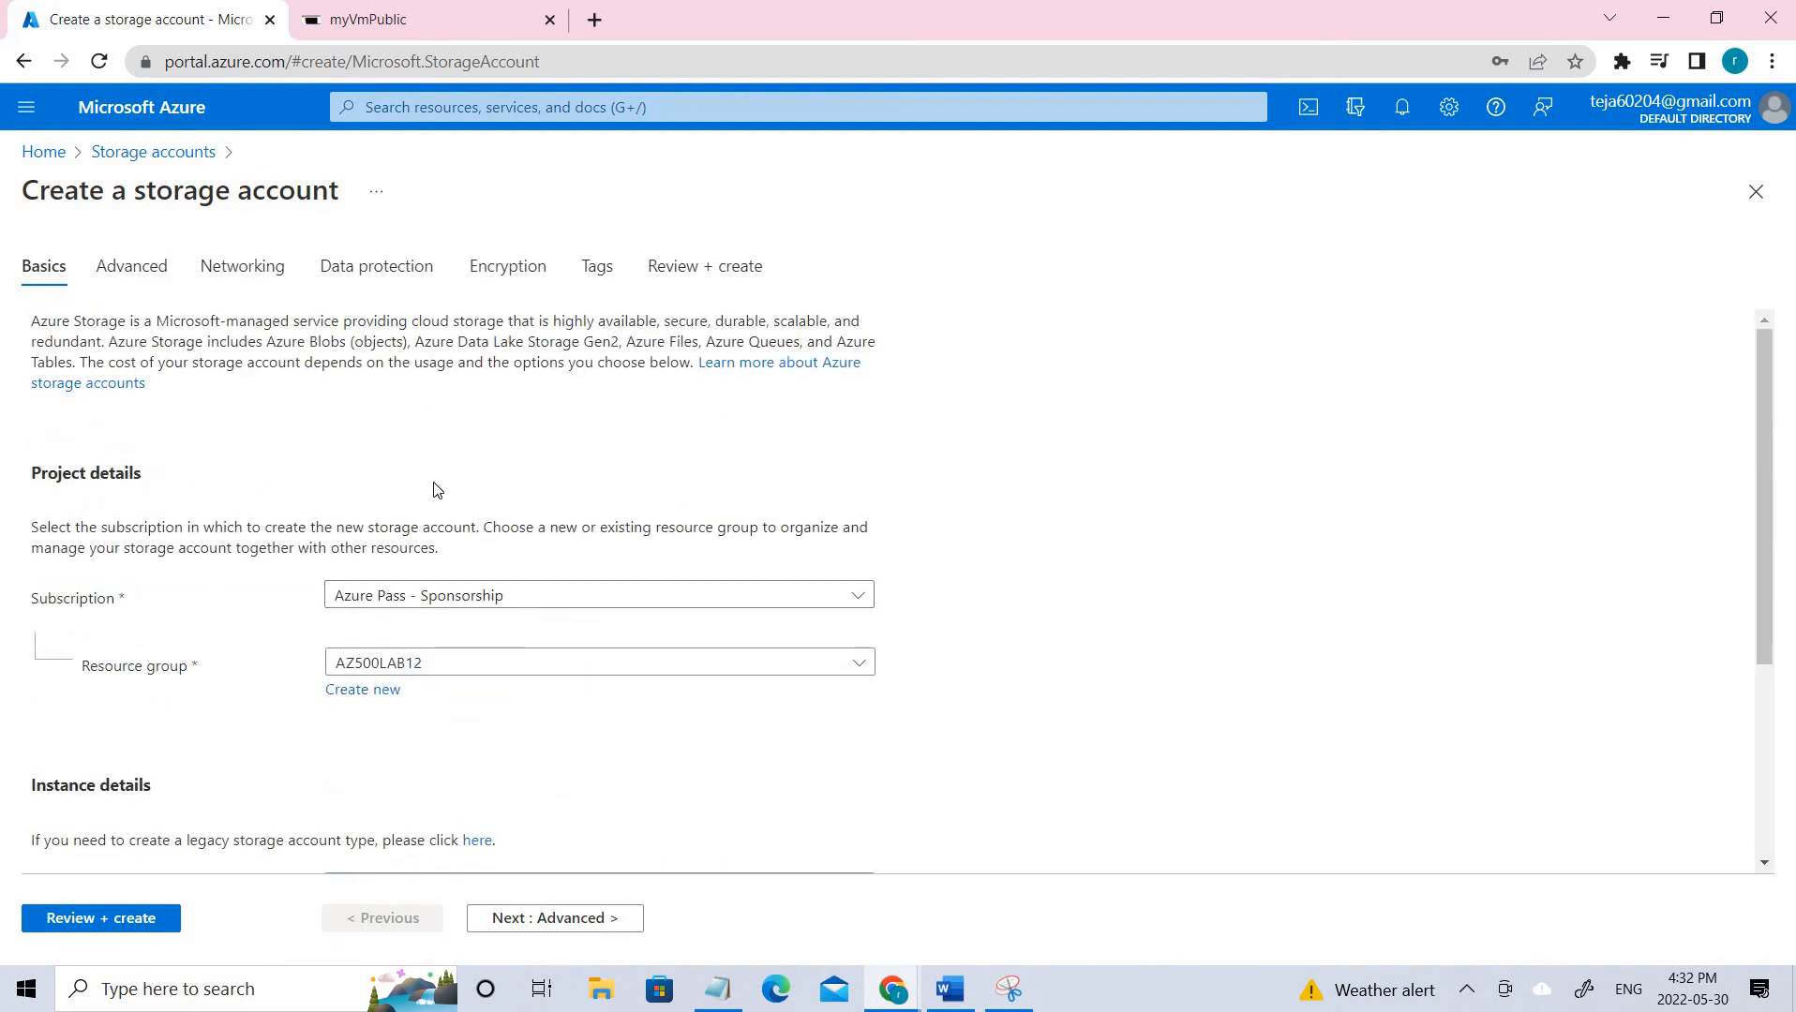
pyautogui.scroll(-5, 60, 862)
pyautogui.click(124, 914)
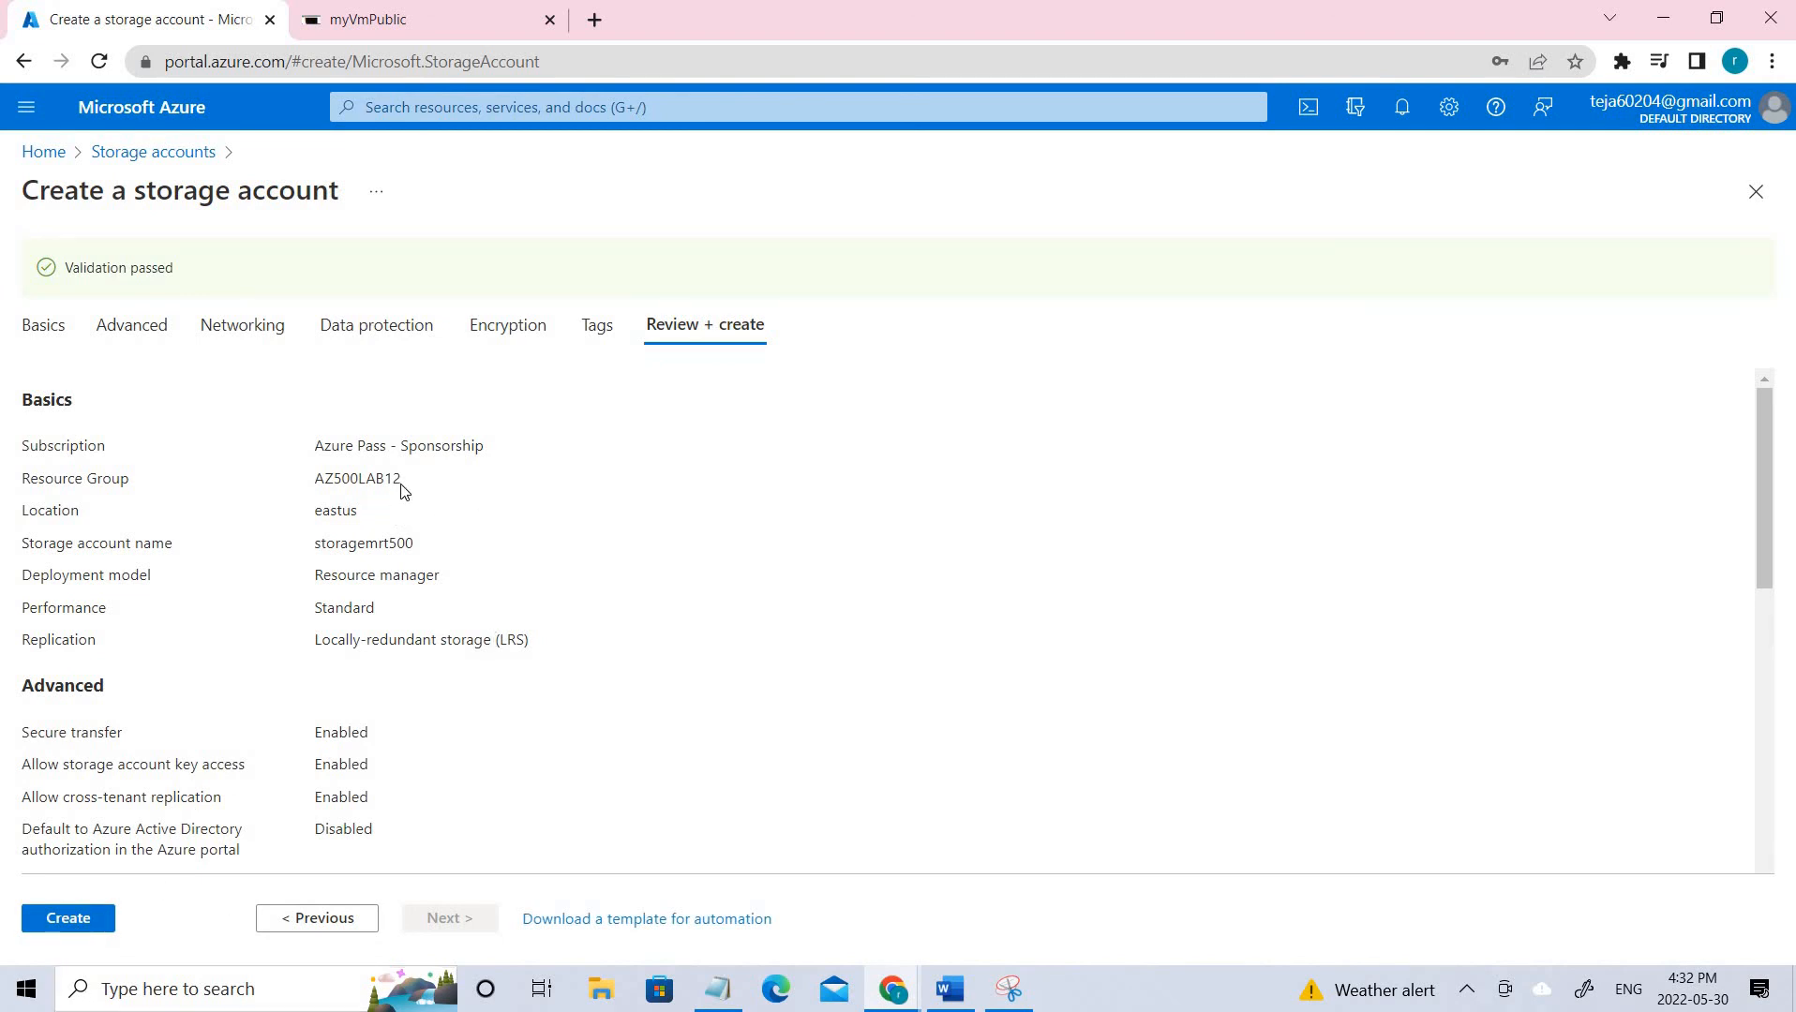
pyautogui.moveTo(403, 488); pyautogui.dragTo(308, 484)
# Create storagemrt500, confirm the deployment succeeded in notifications, and open the new account.
pyautogui.click(60, 925)
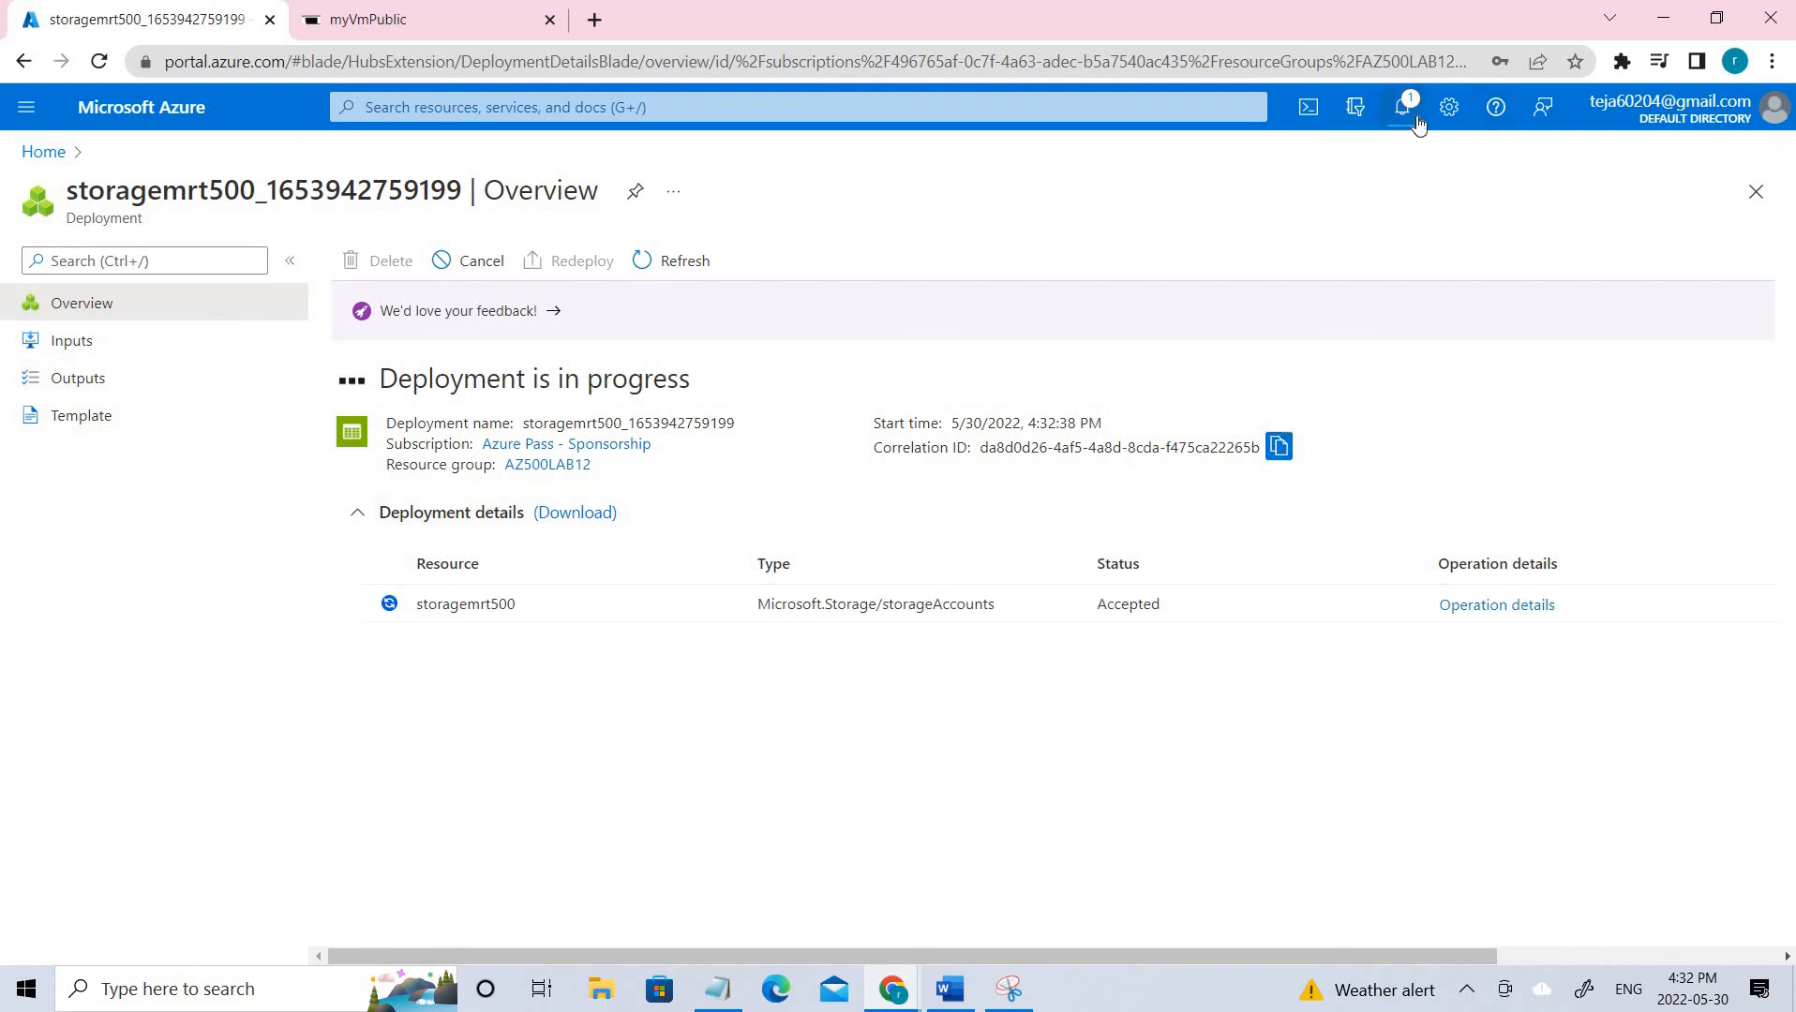
pyautogui.click(1417, 119)
pyautogui.click(1417, 119)
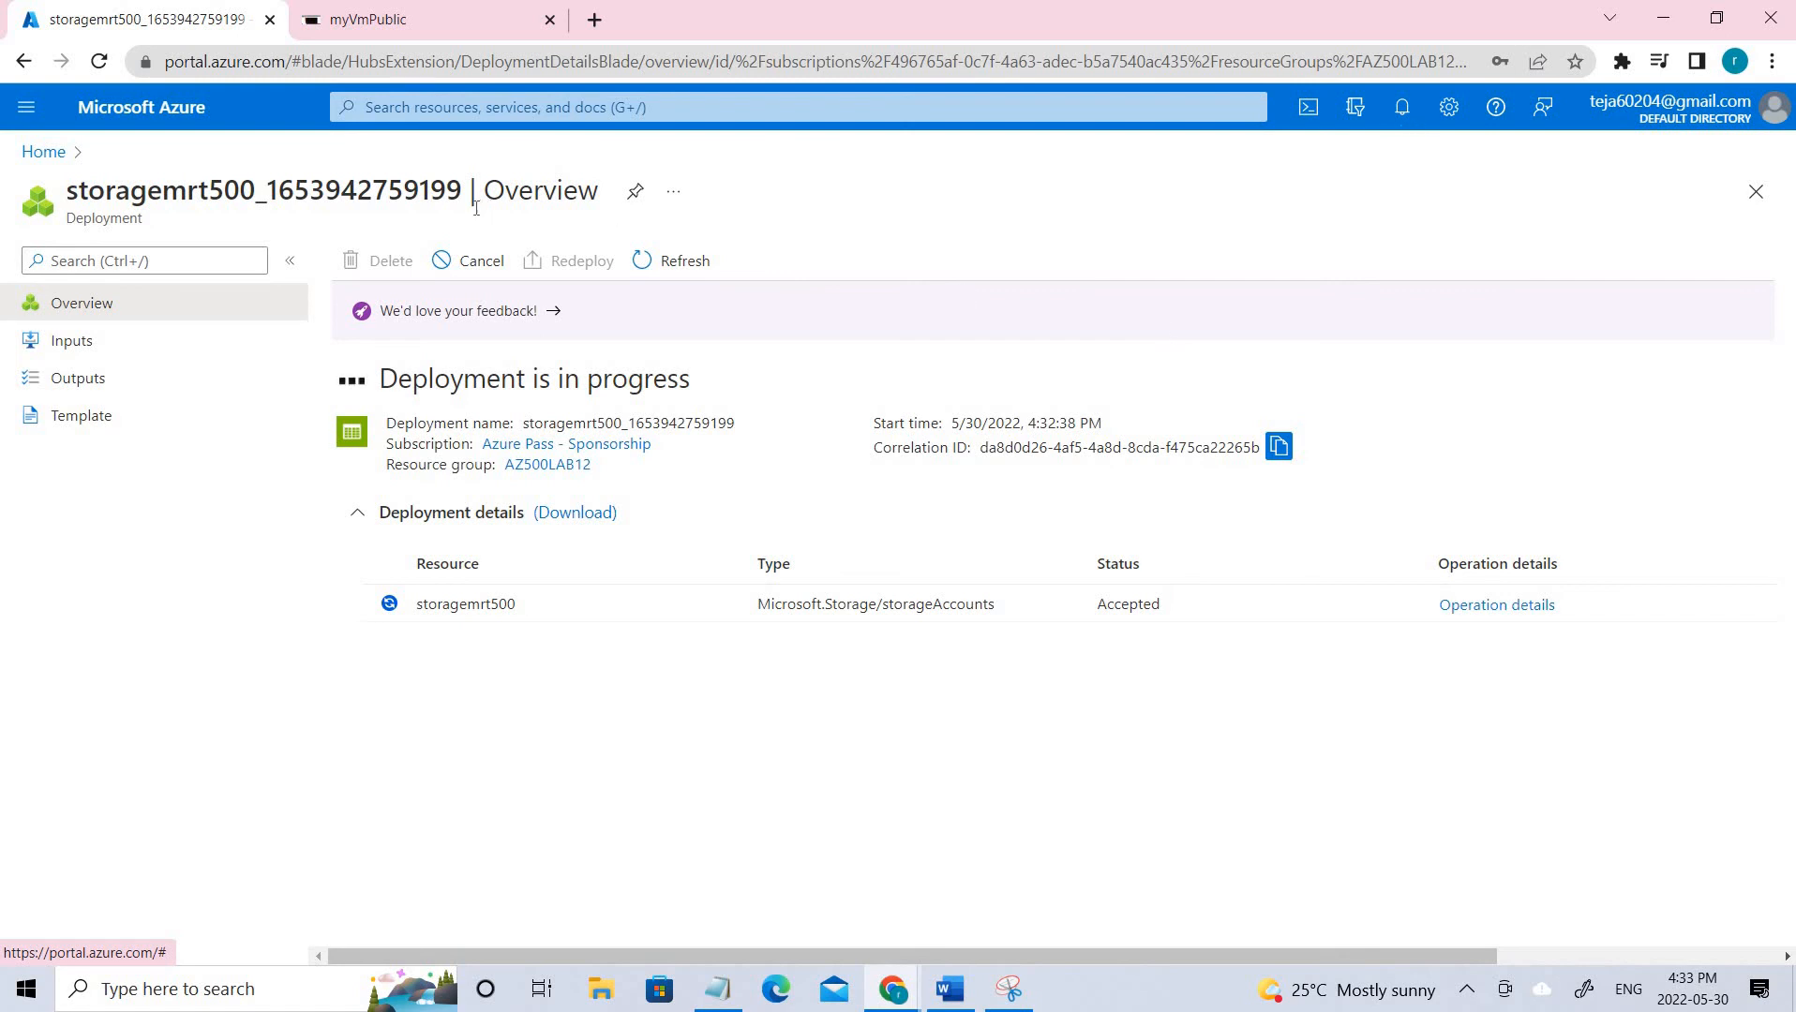
pyautogui.click(456, 598)
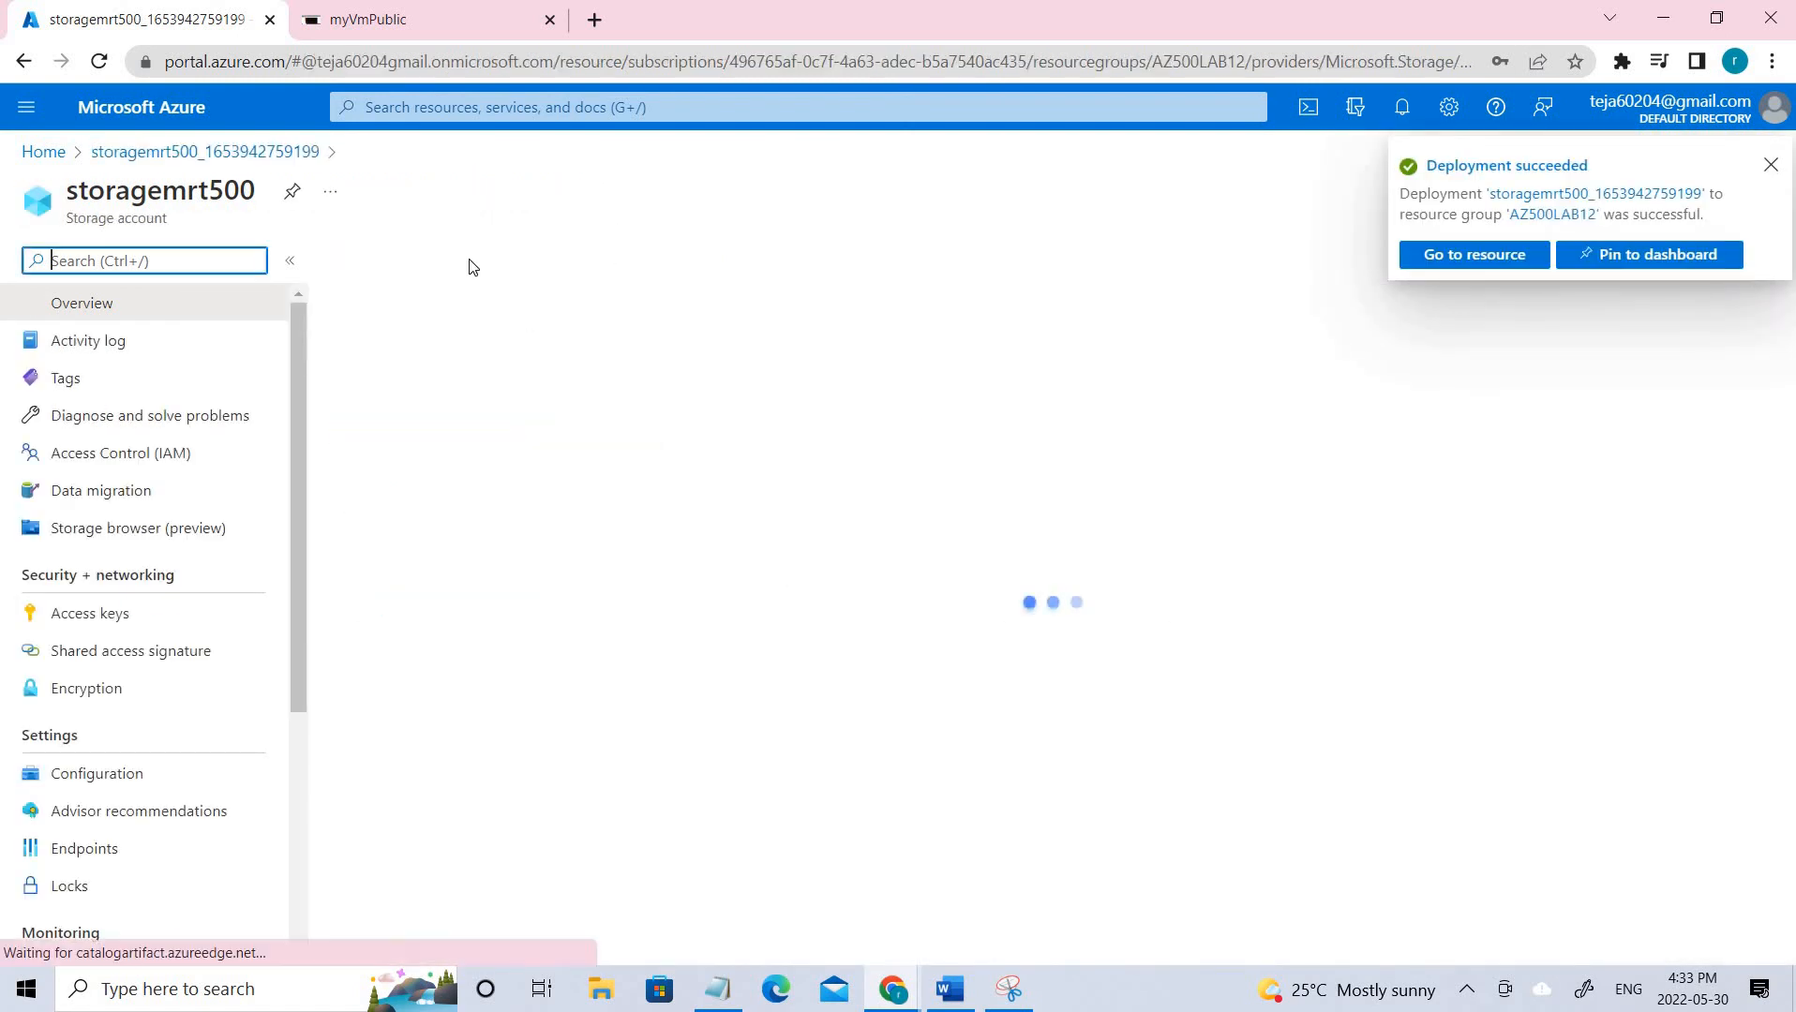
# Add a file share named 'sample' to storagemrt500 and open it.
pyautogui.click(108, 700)
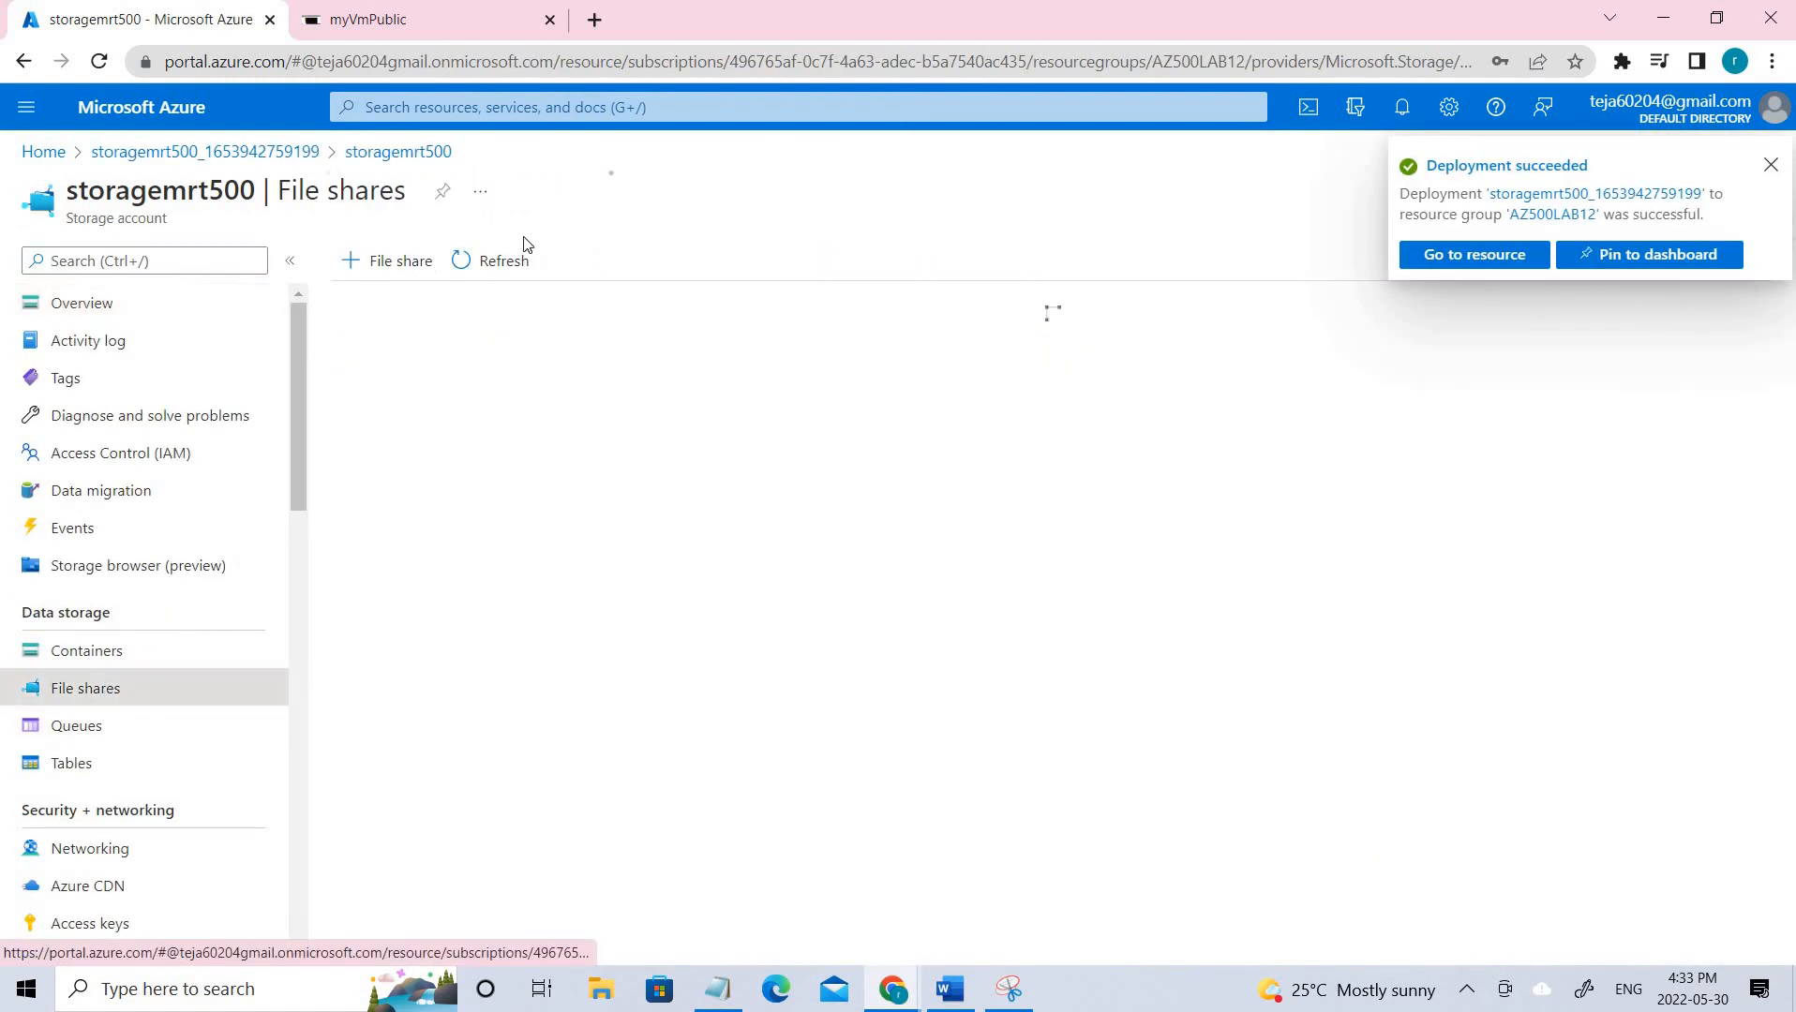
pyautogui.click(399, 260)
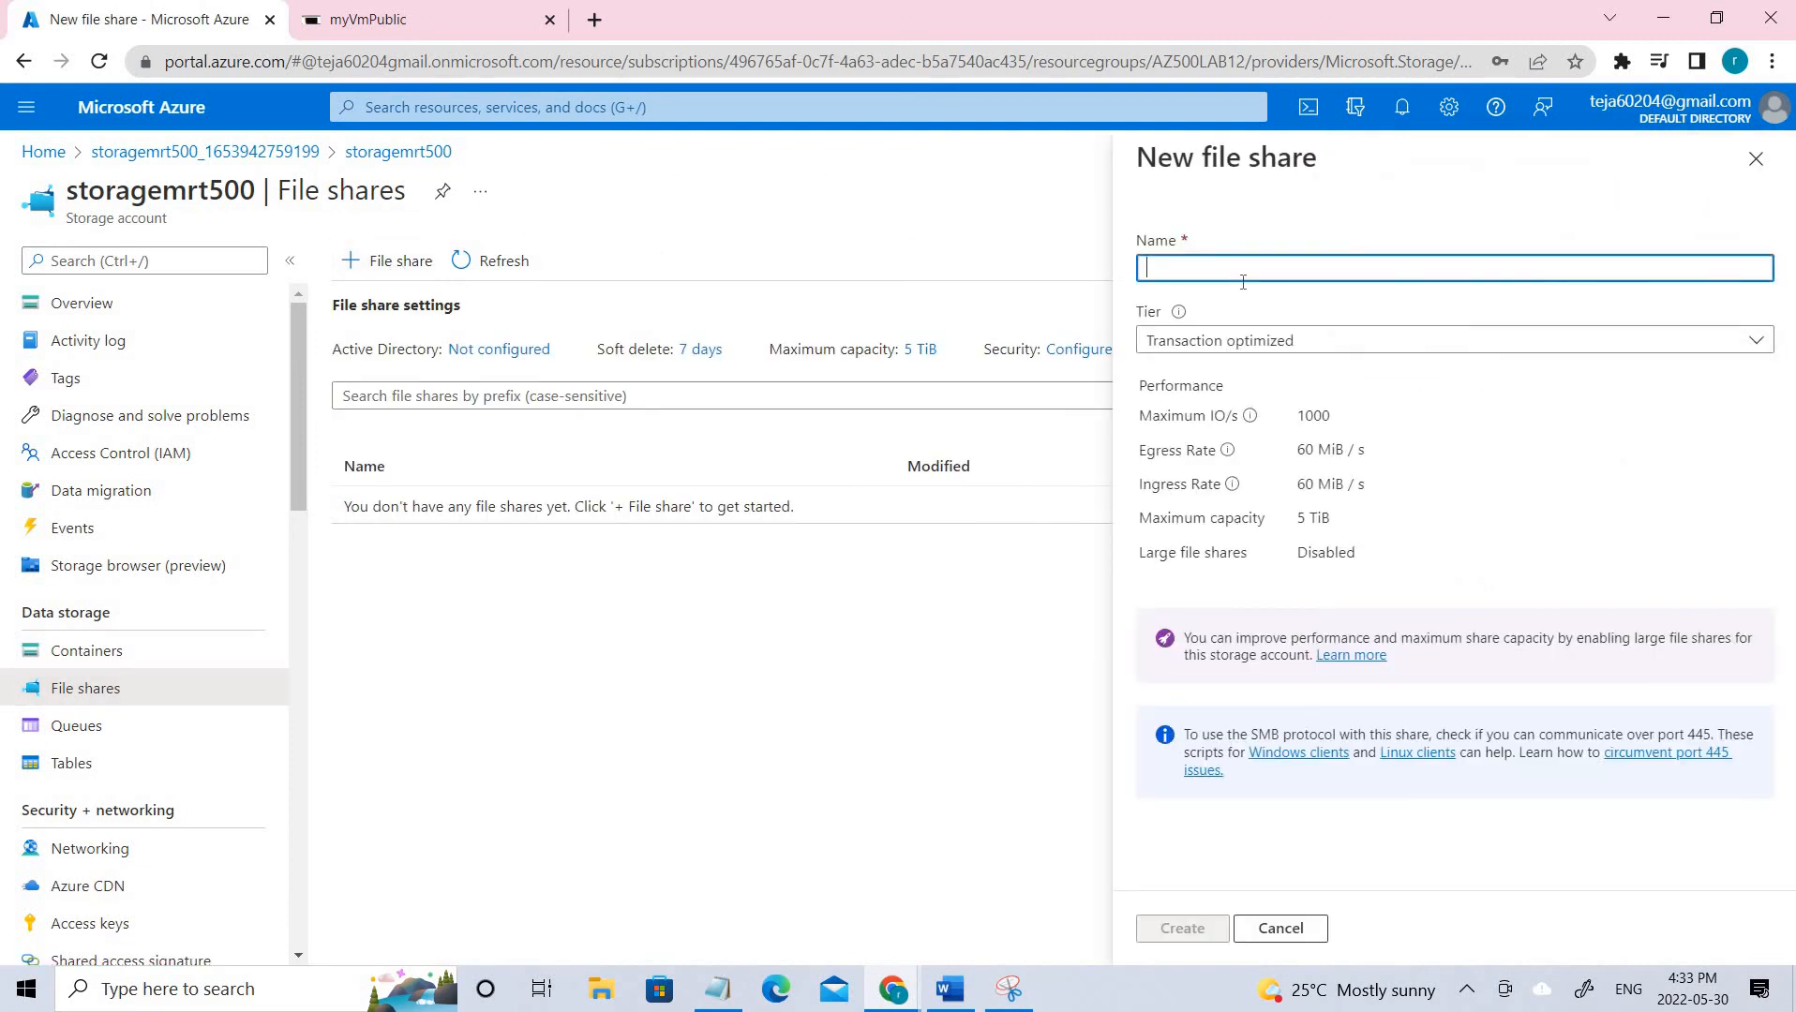
pyautogui.write('sample')
pyautogui.click(1209, 937)
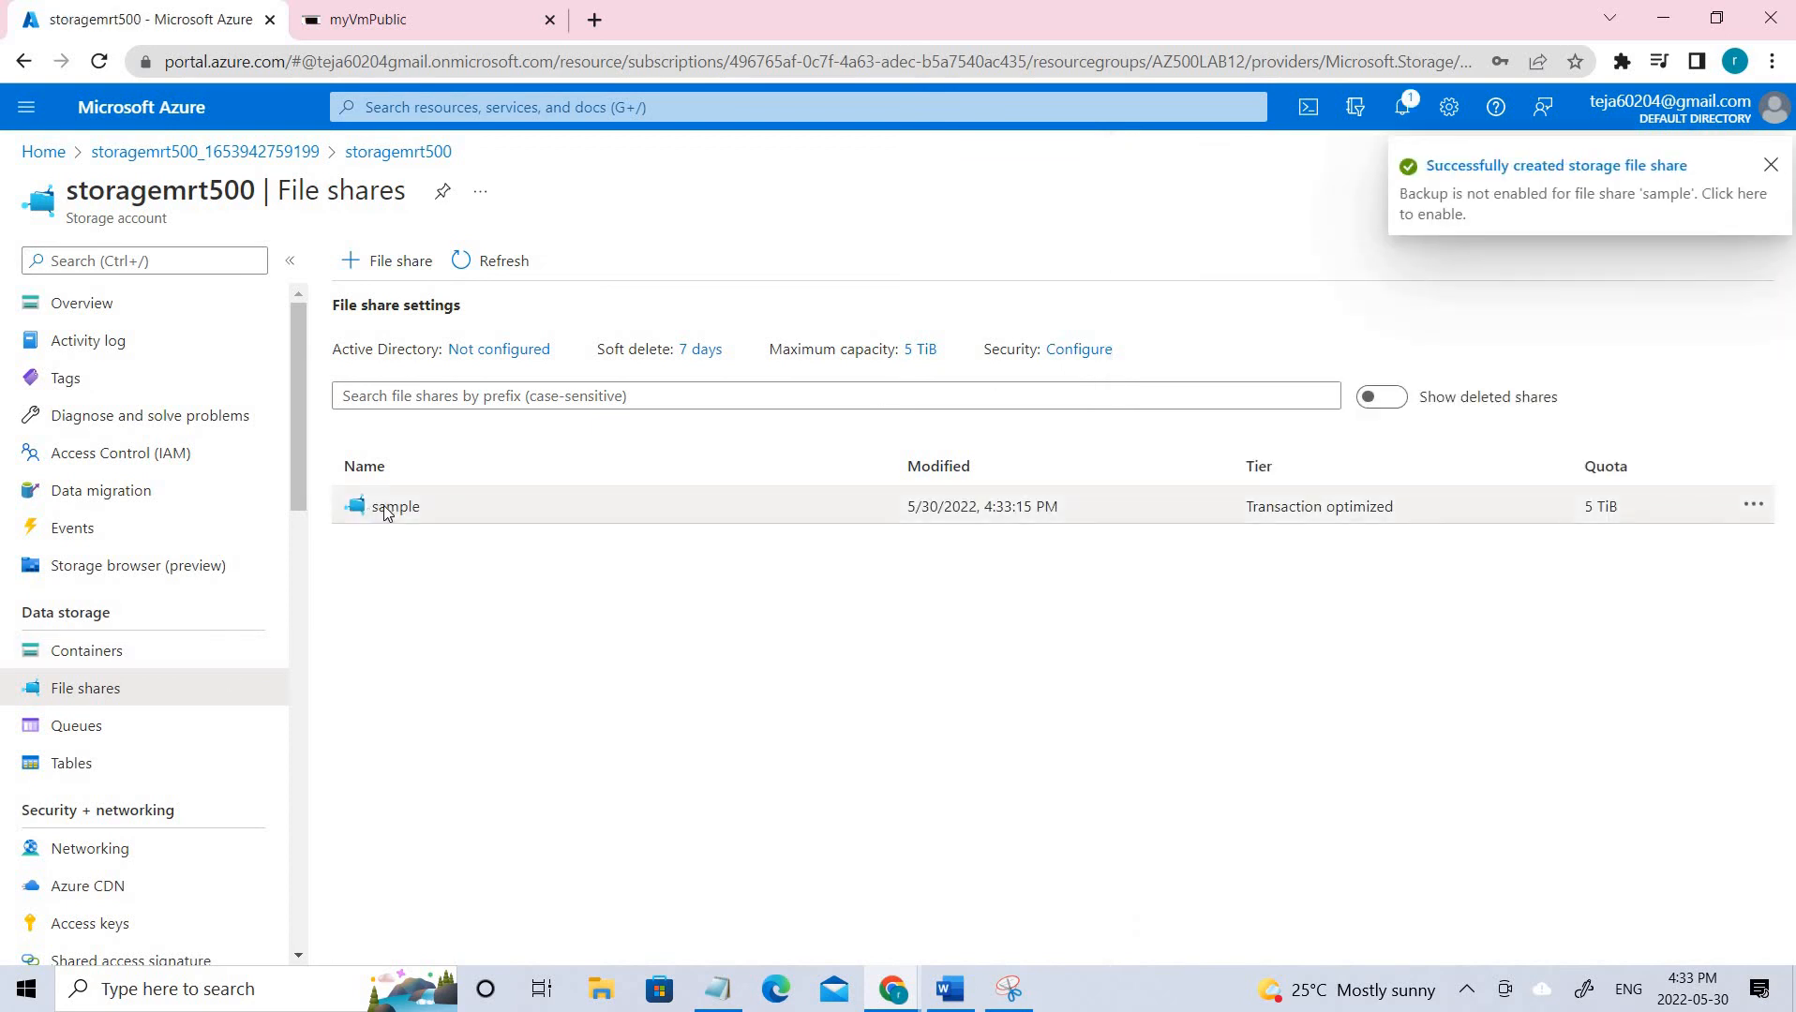
pyautogui.click(392, 508)
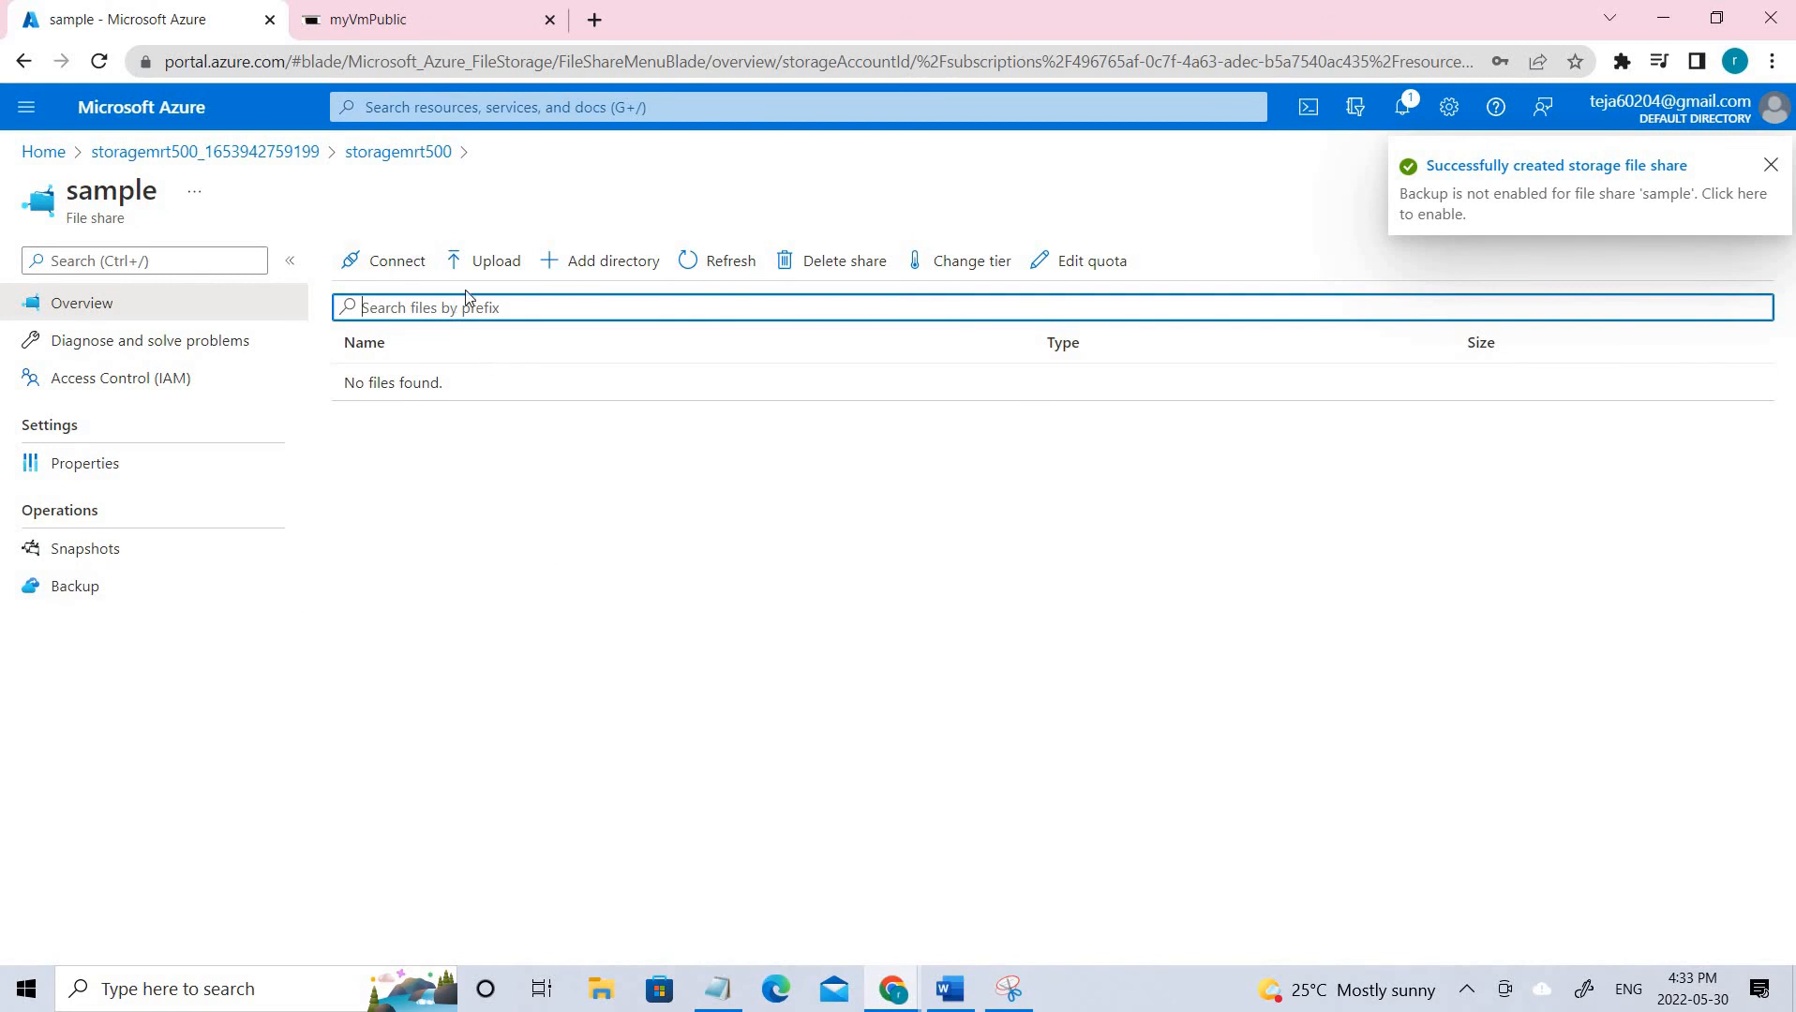
# Open sample's Connect pane and select the PowerShell script that mounts the share as drive Z.
pyautogui.click(390, 270)
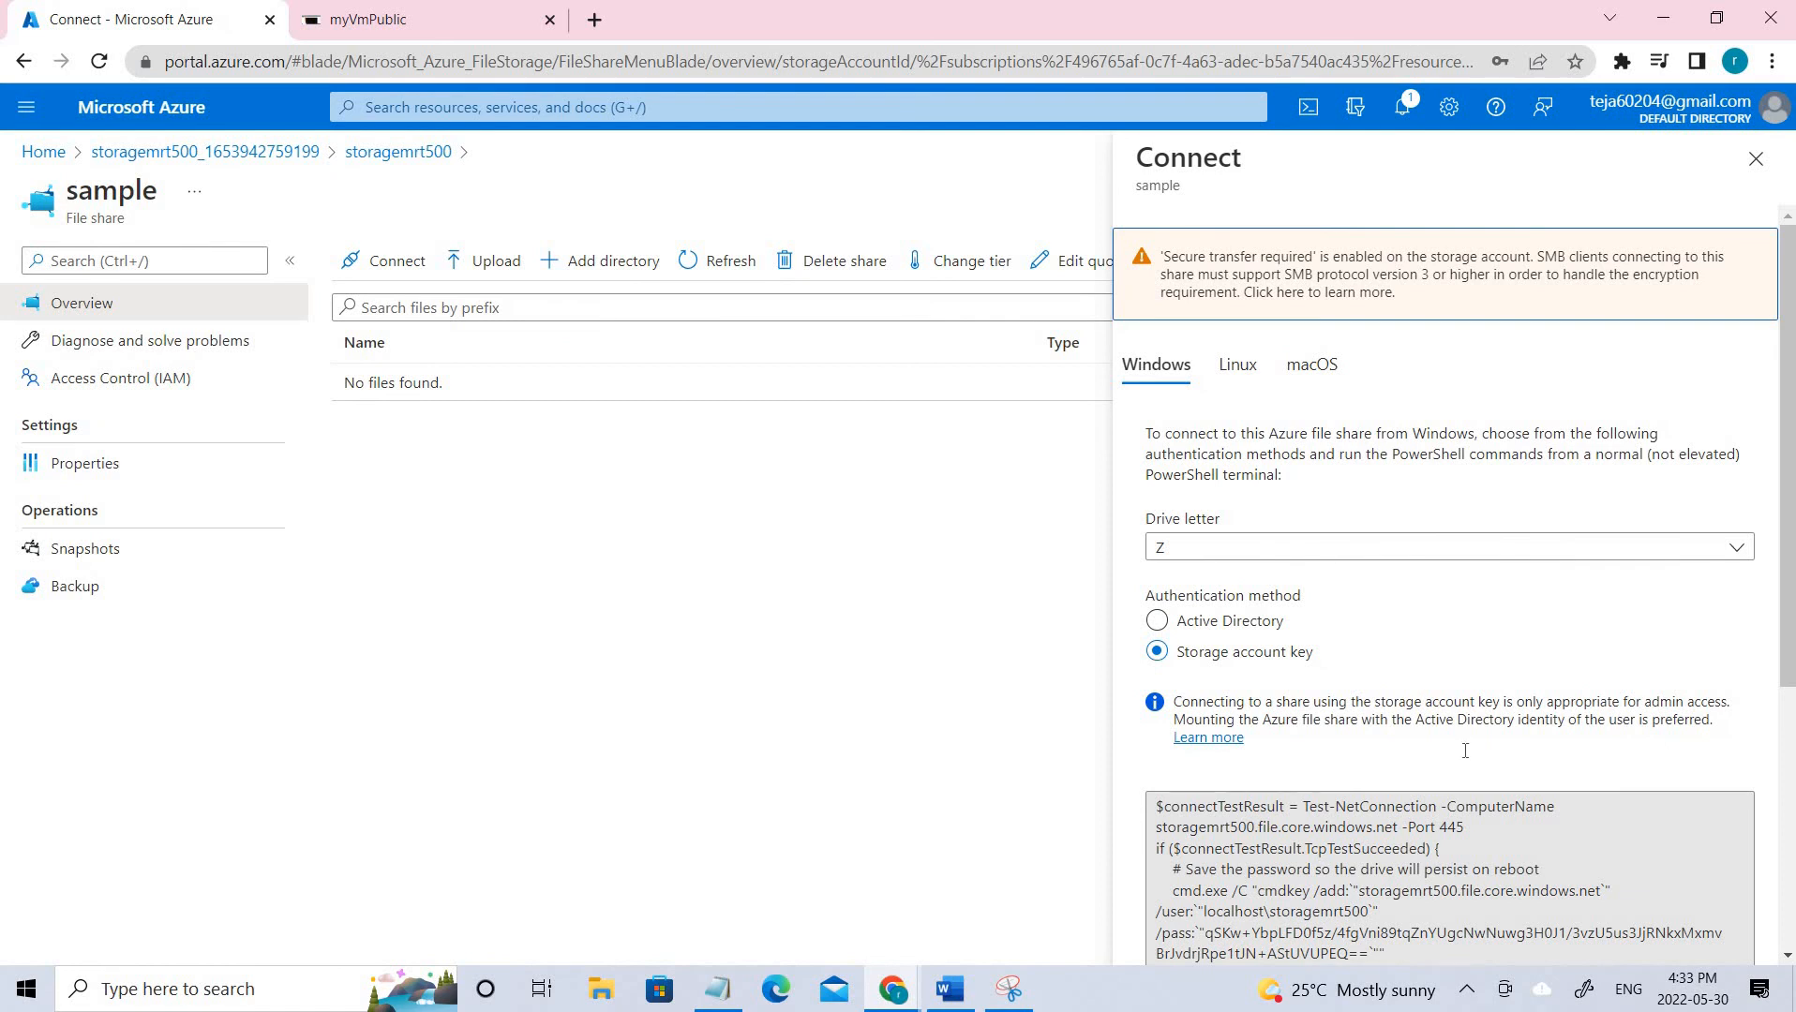
pyautogui.scroll(-4, 1465, 751)
pyautogui.click(1243, 720)
pyautogui.moveTo(1296, 639); pyautogui.dragTo(1189, 379)
pyautogui.click(1163, 364)
pyautogui.moveTo(1454, 675); pyautogui.dragTo(1474, 697)
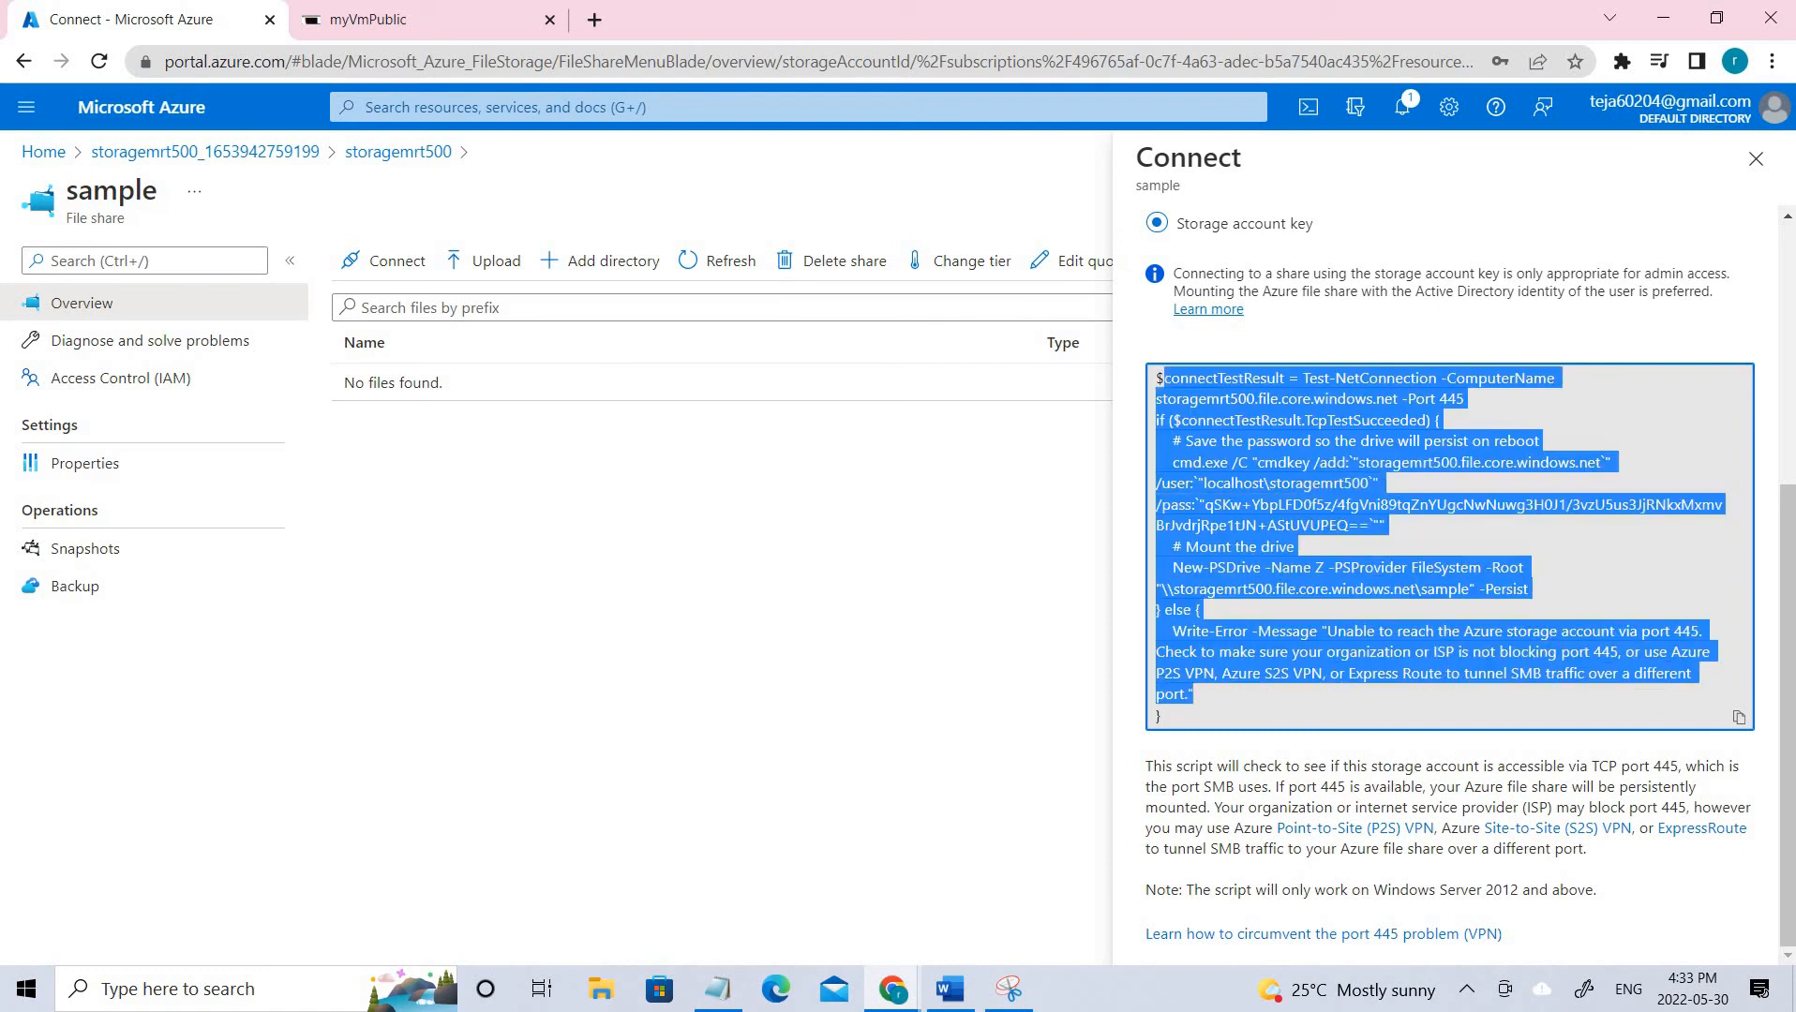
# Deselect the script, close the Connect pane, and return to storagemrt500's file shares.
pyautogui.scroll(4, 1400, 538)
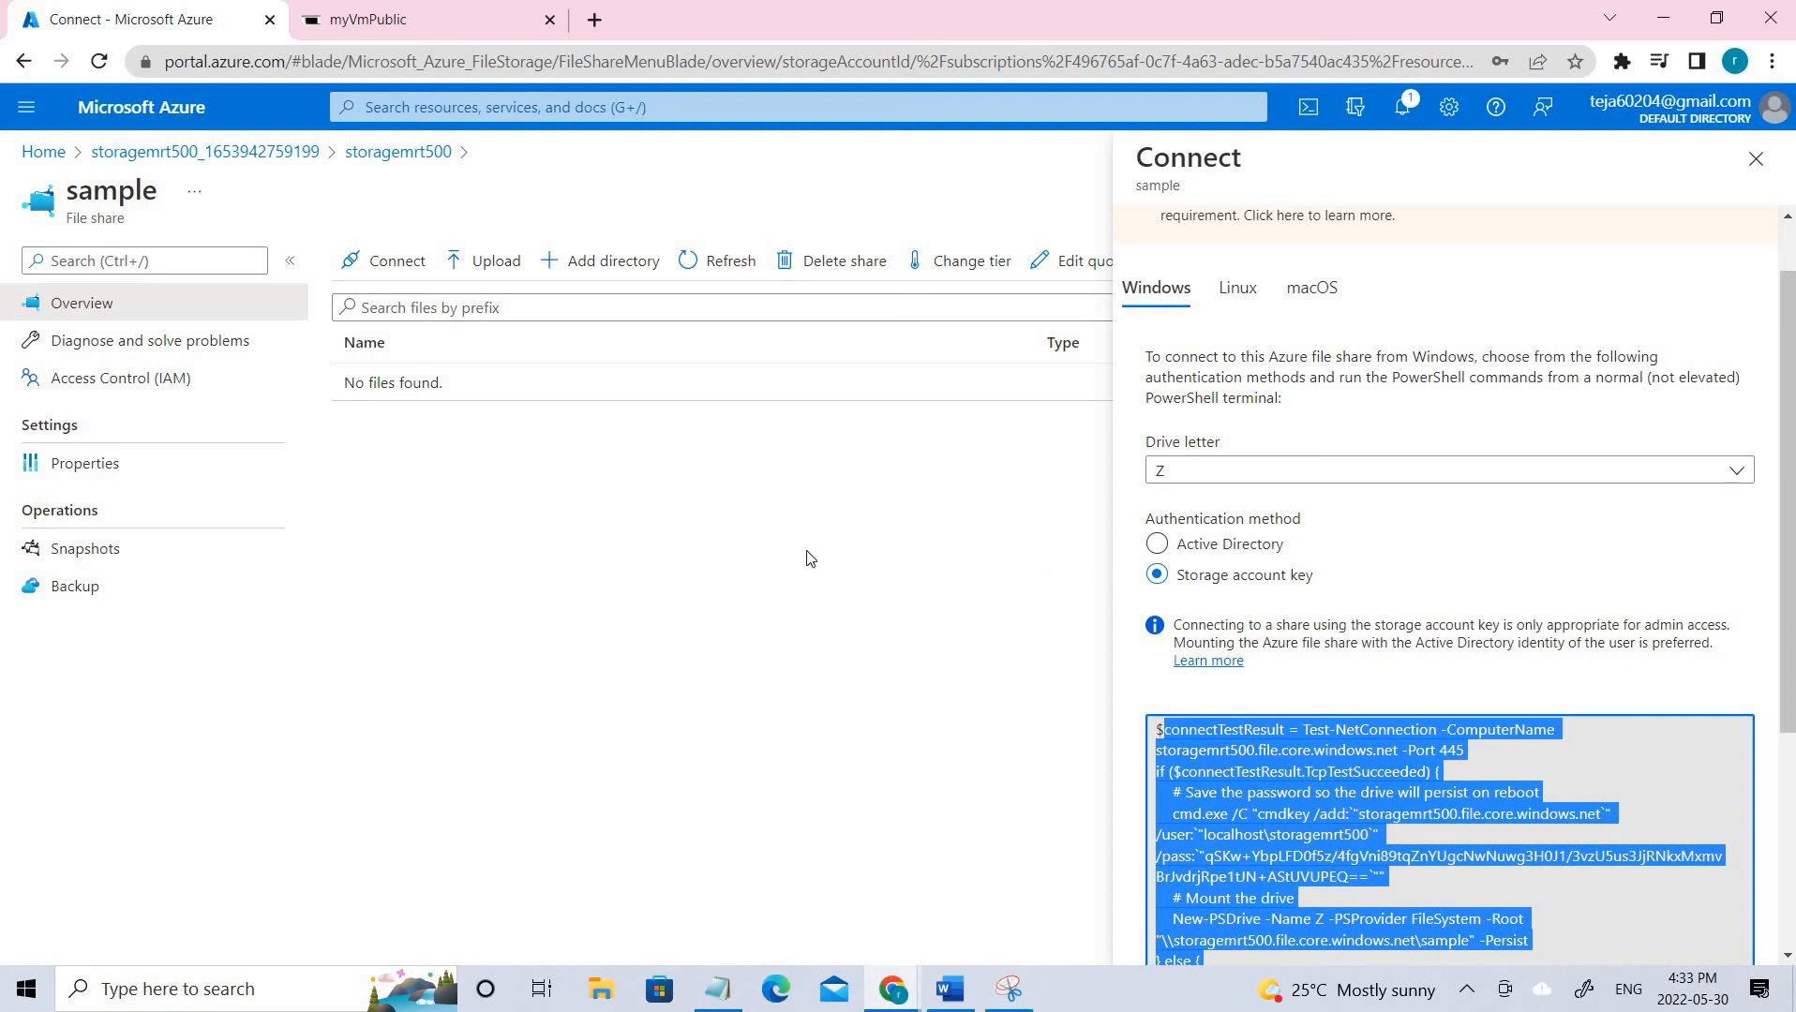
pyautogui.click(1268, 553)
pyautogui.scroll(-5, 1713, 212)
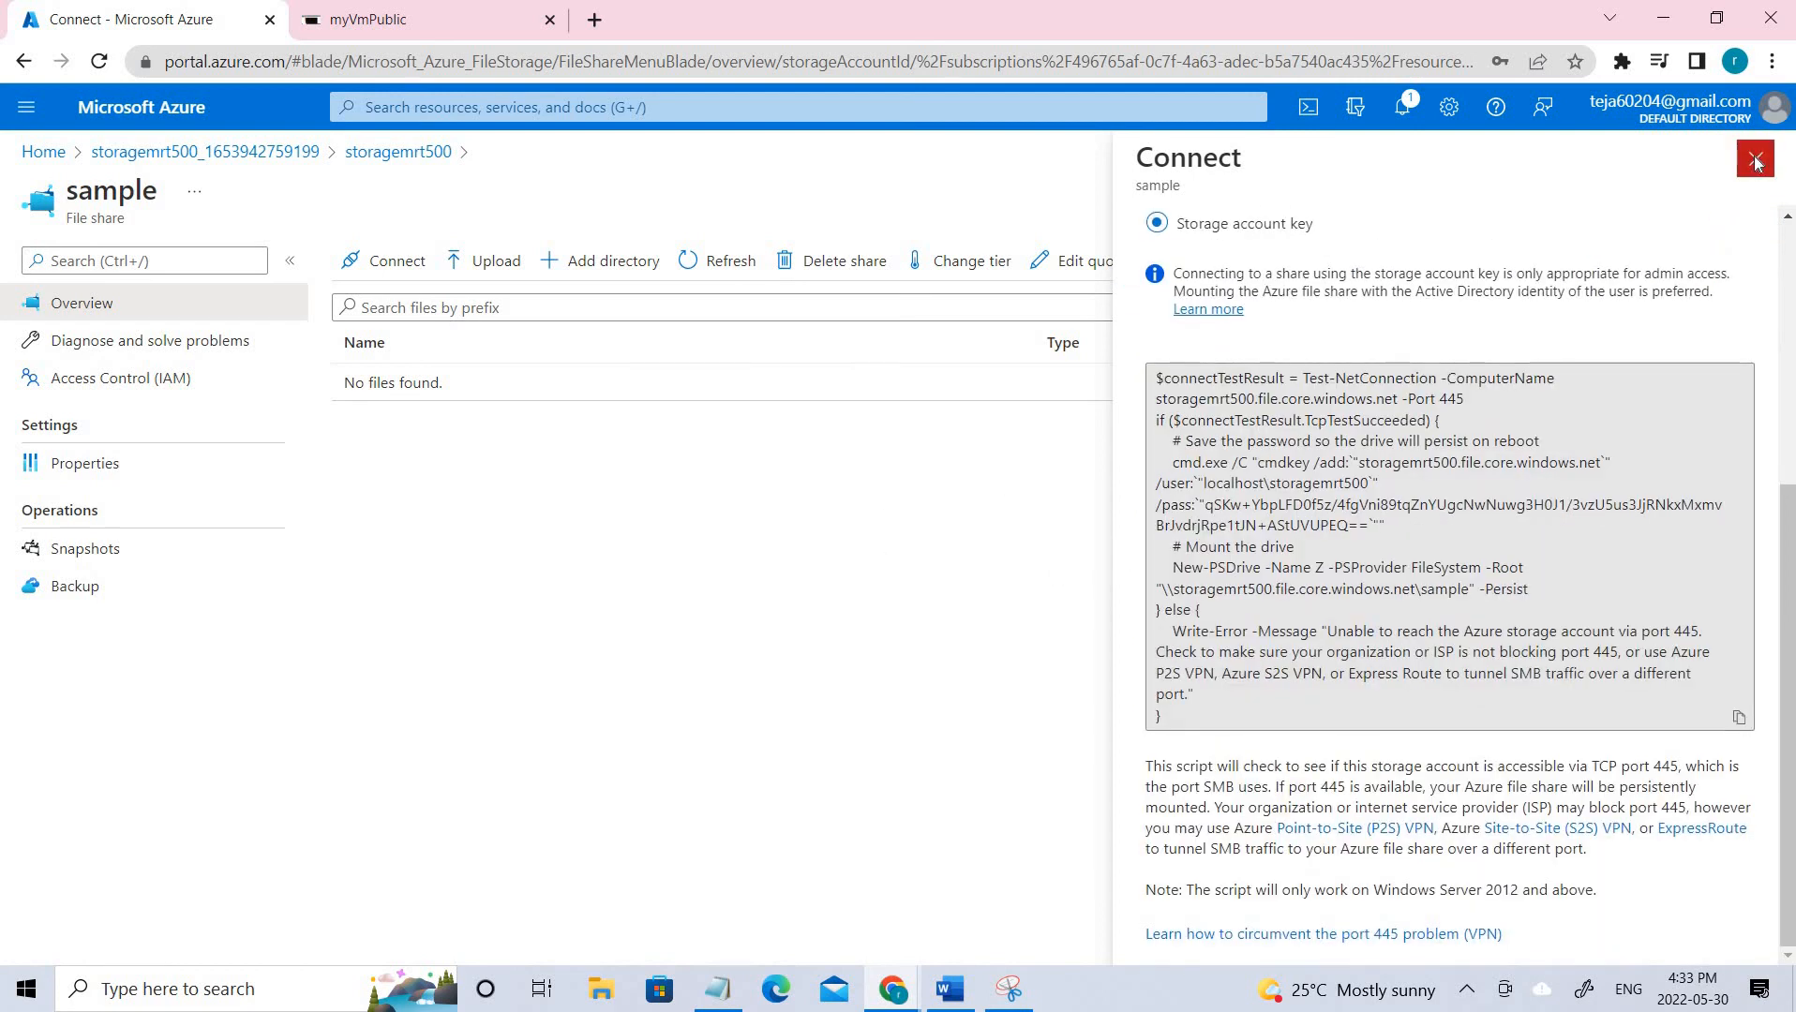
pyautogui.click(1756, 158)
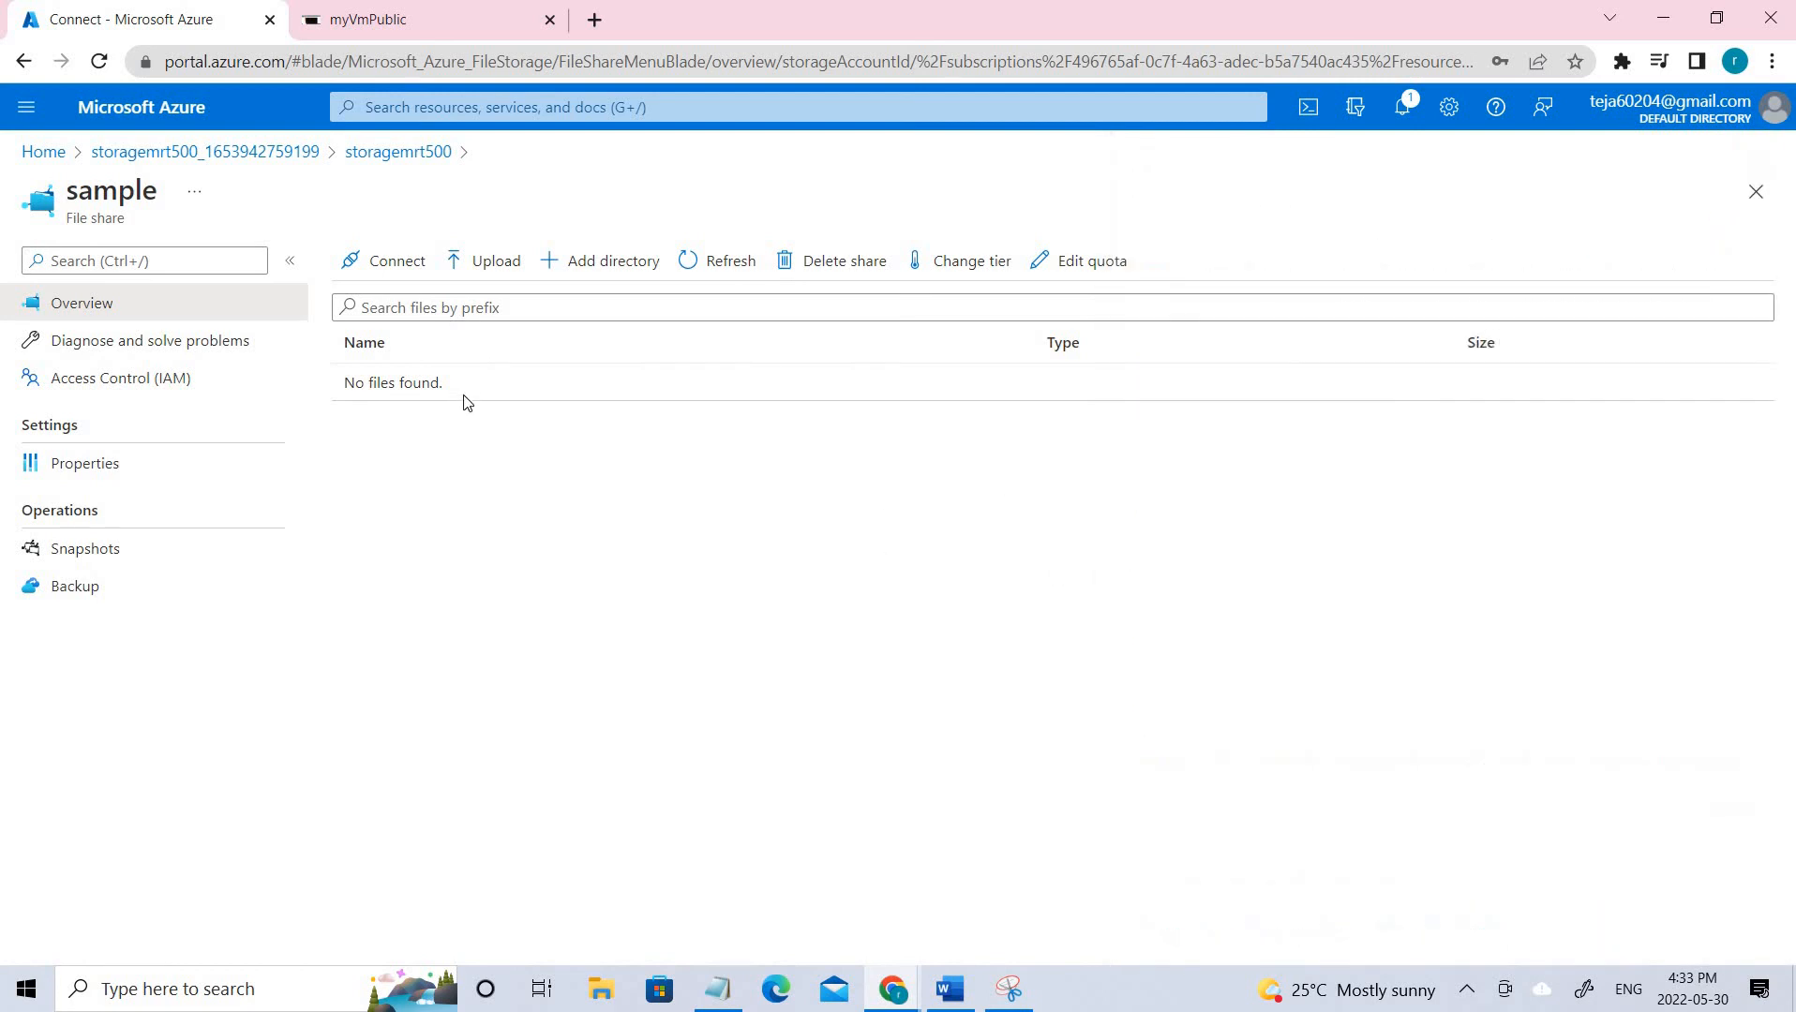
pyautogui.click(368, 154)
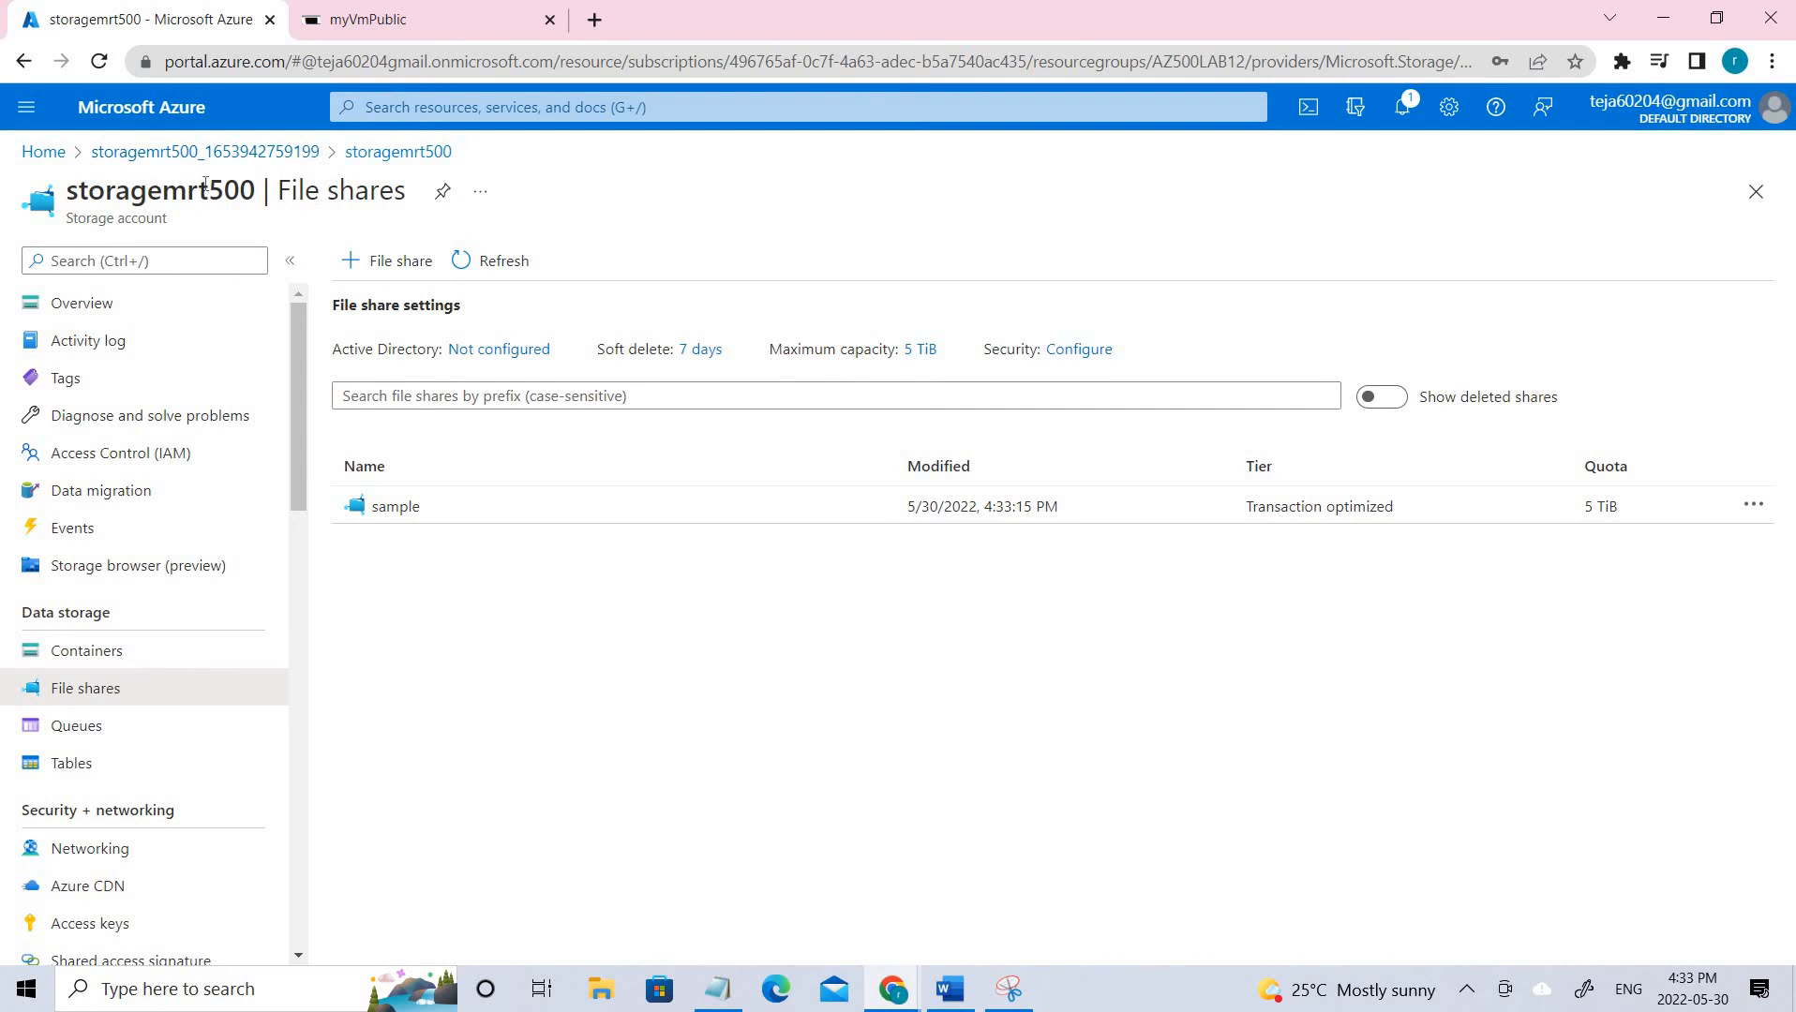
# Navigate via the deployment overview back to the portal Home page's Recent resources.
pyautogui.moveTo(87, 188); pyautogui.dragTo(298, 164)
pyautogui.click(281, 153)
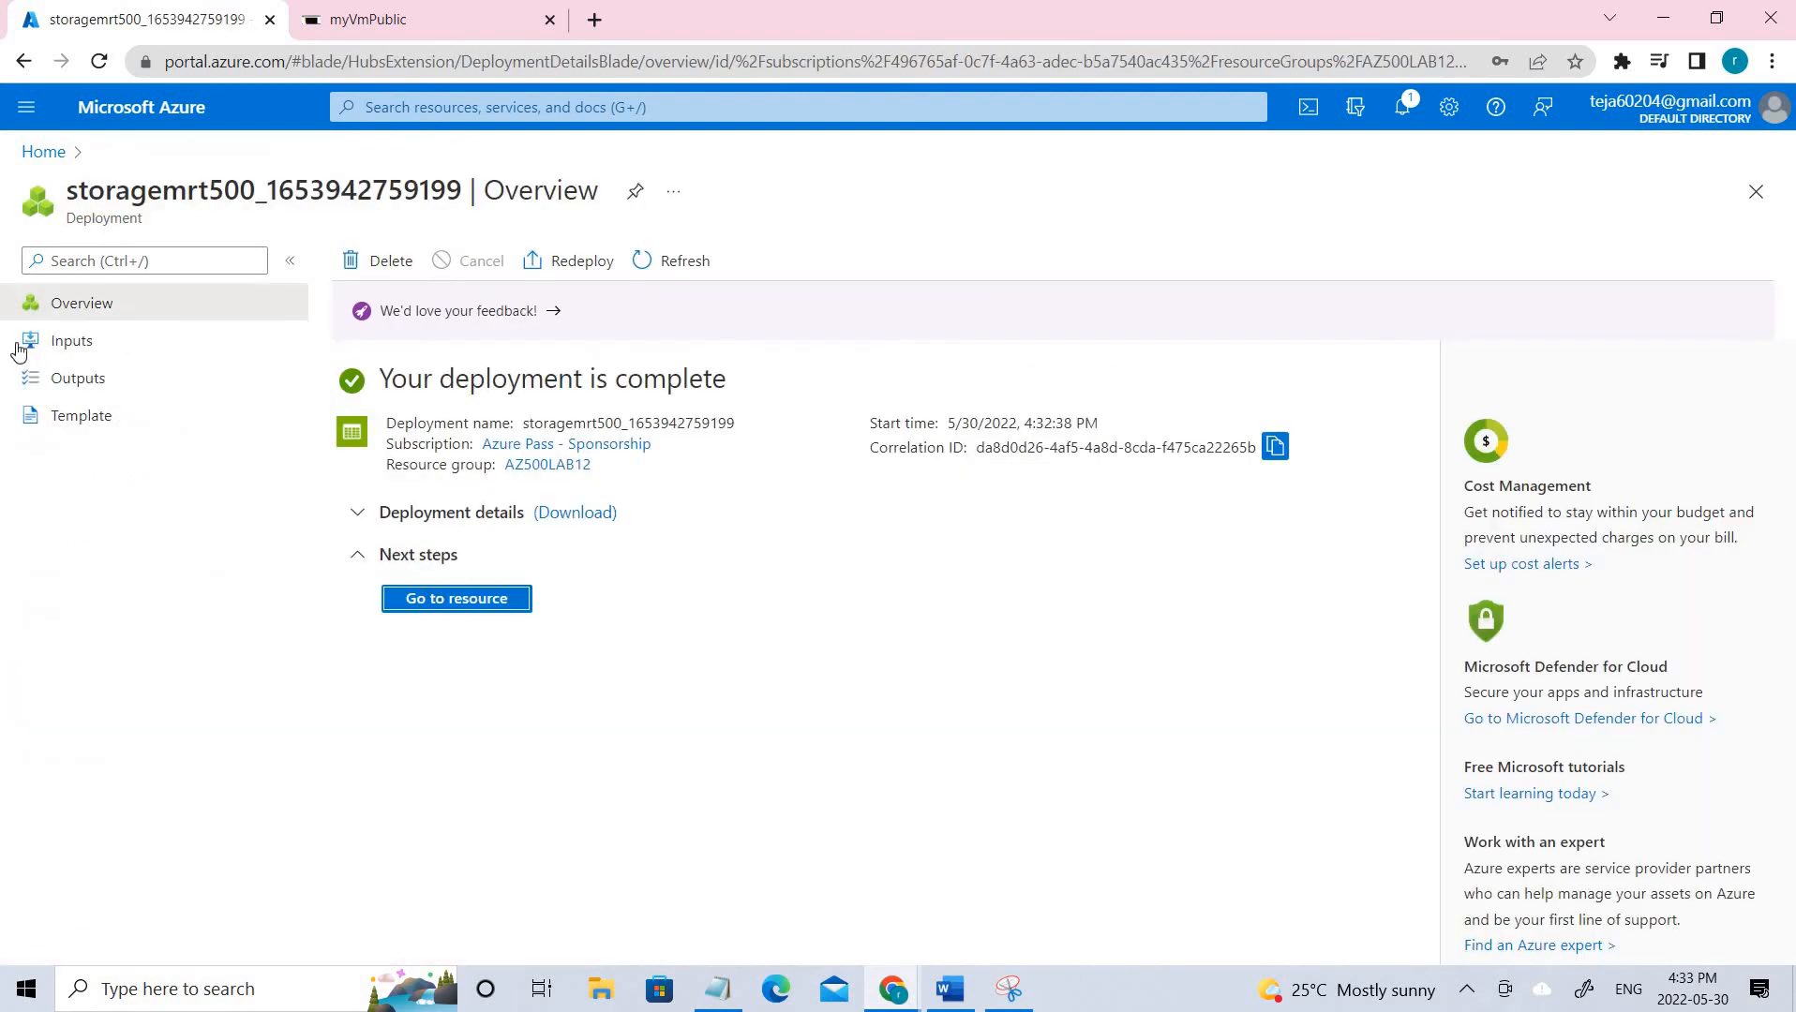
pyautogui.click(43, 152)
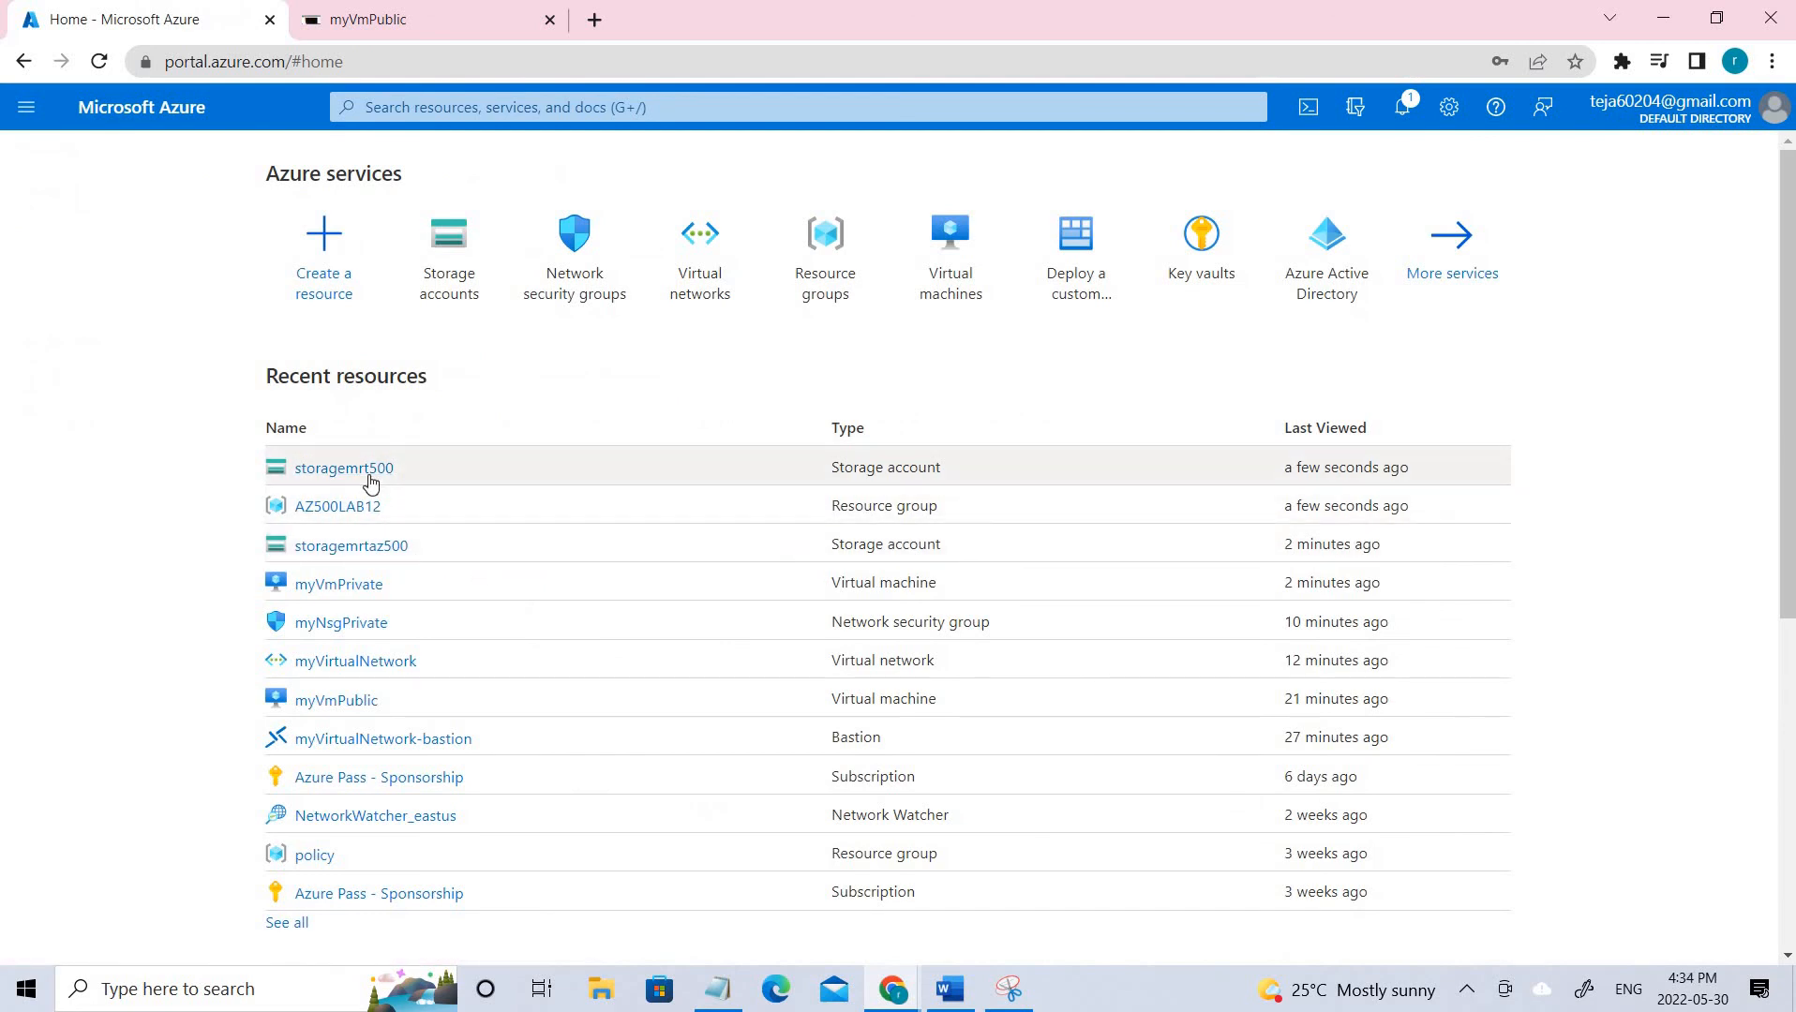
# Review storagemrtaz500's Networking page, allowing only selected networks including myVirtualNetwork, then bring up the diagram.
pyautogui.click(371, 558)
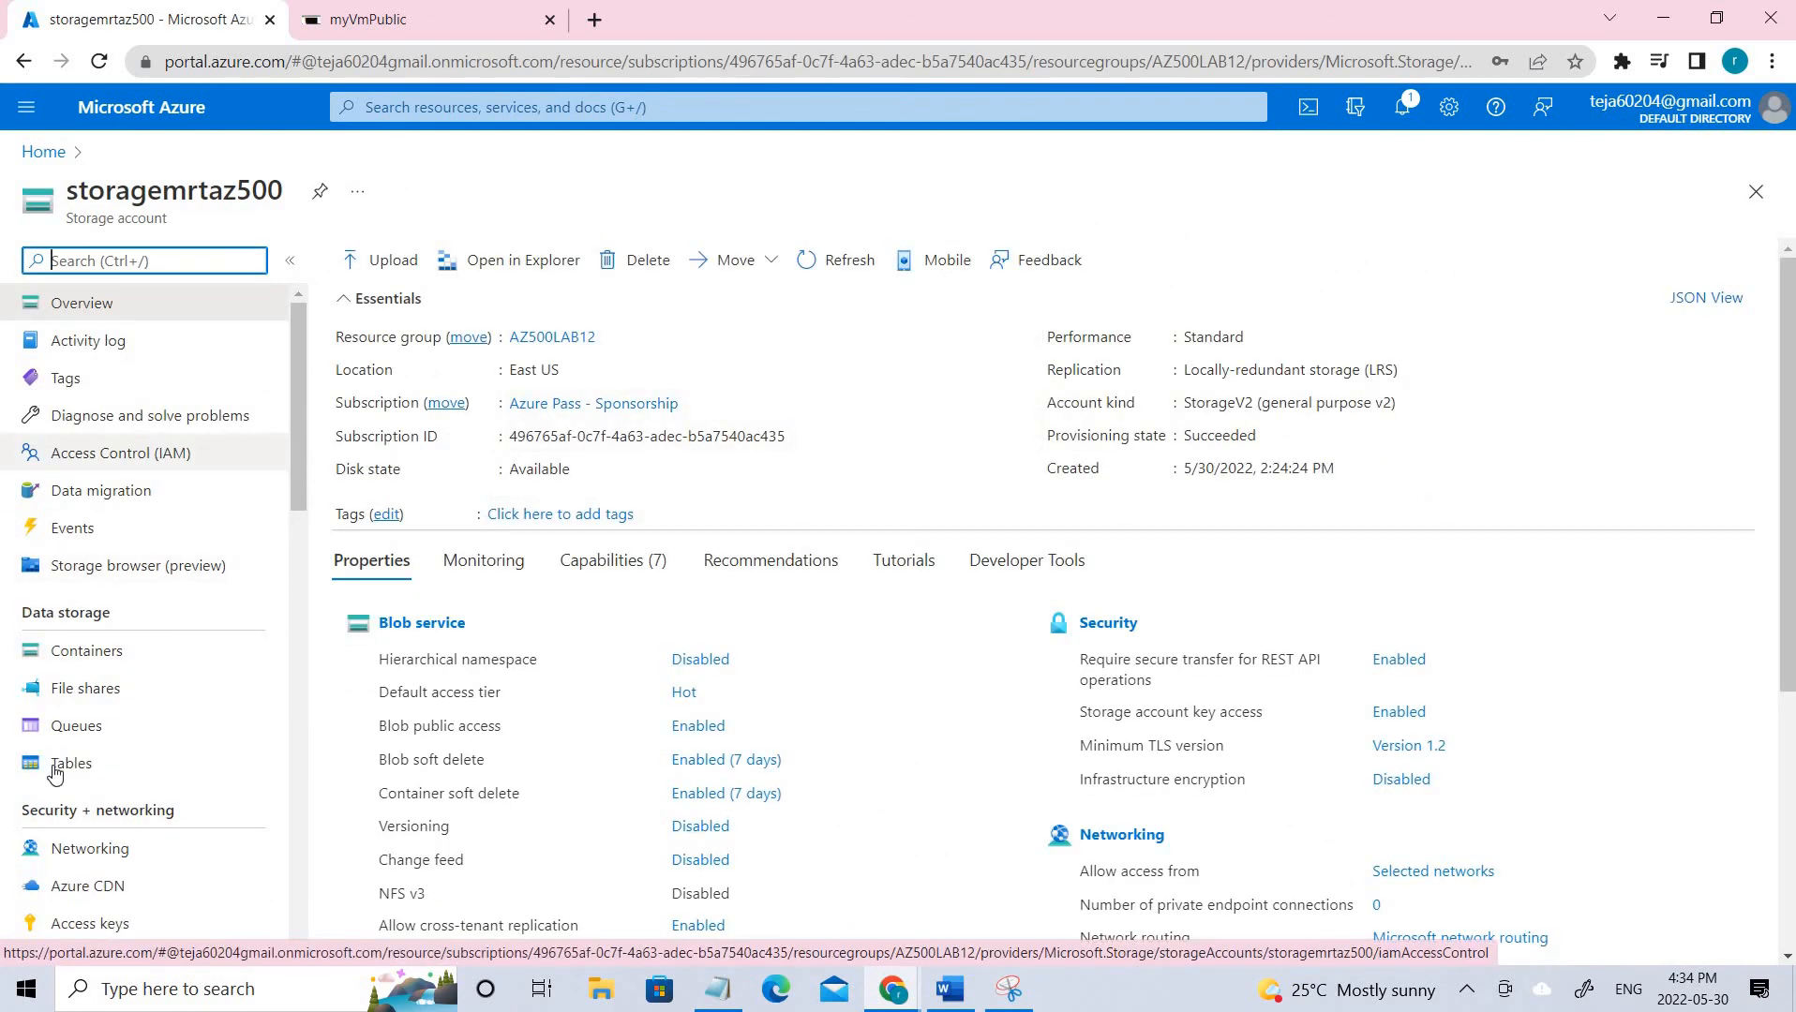
pyautogui.scroll(-4, 20, 561)
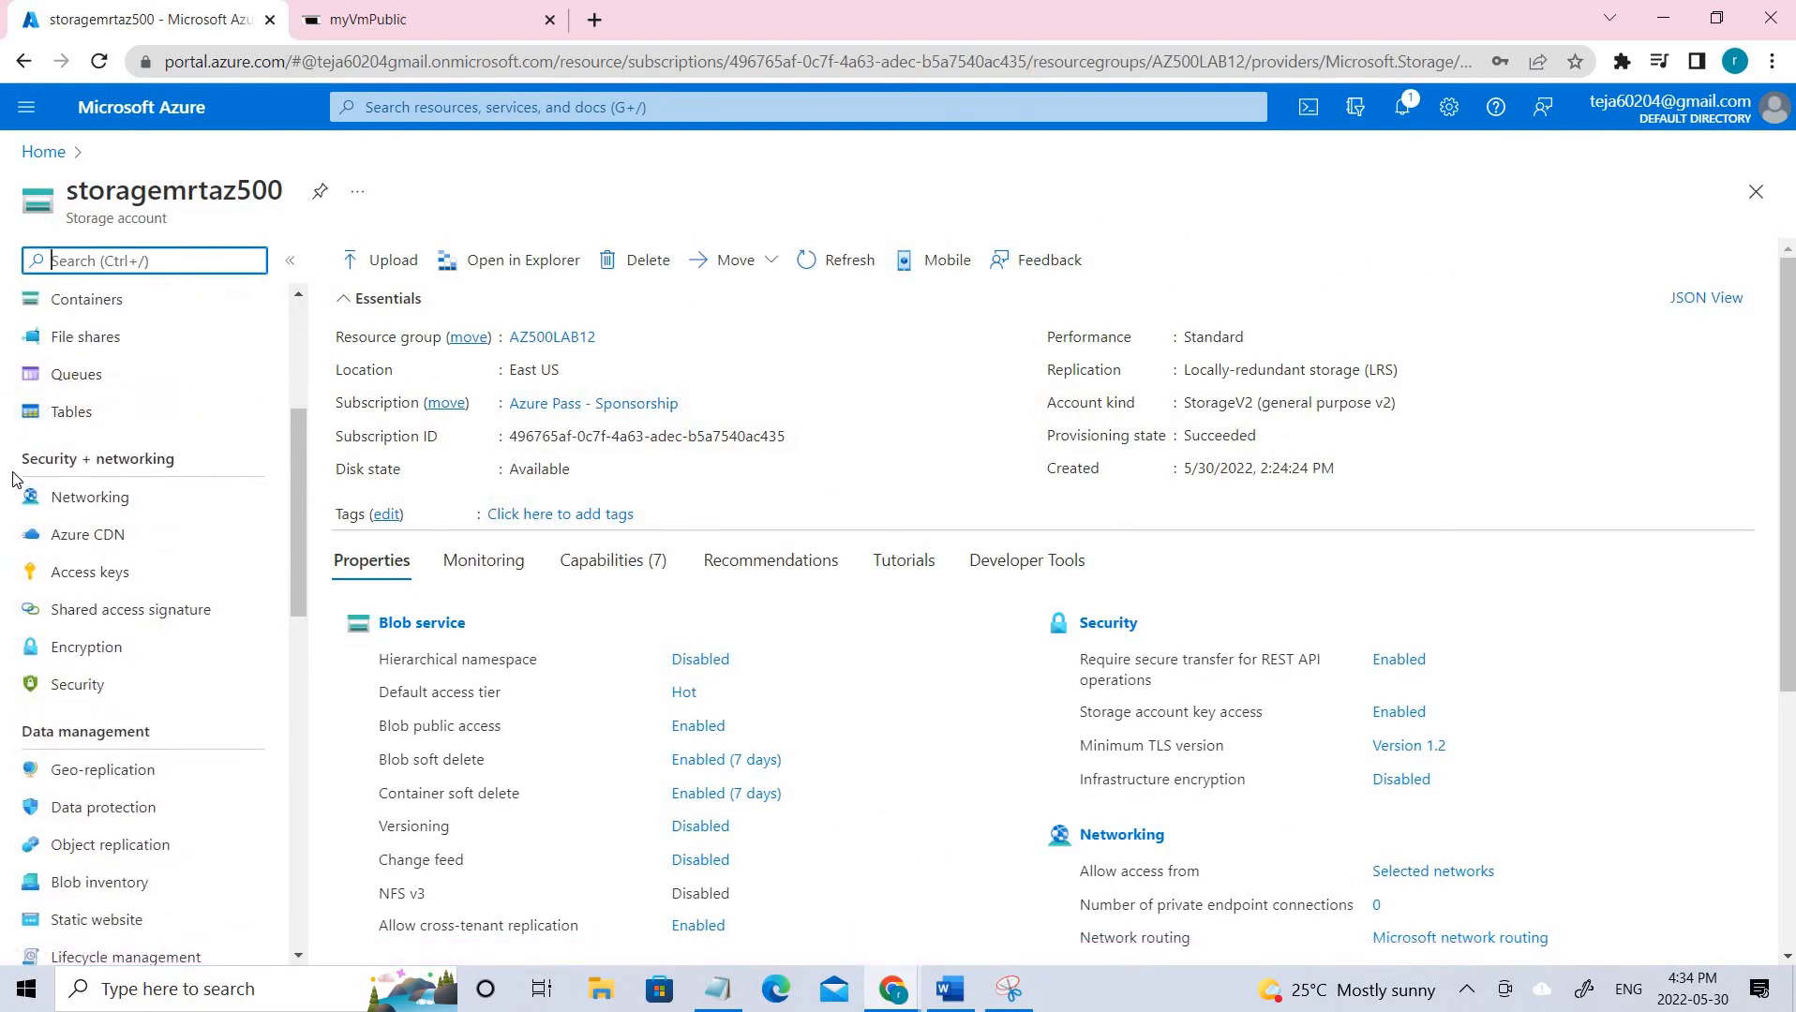
pyautogui.click(103, 501)
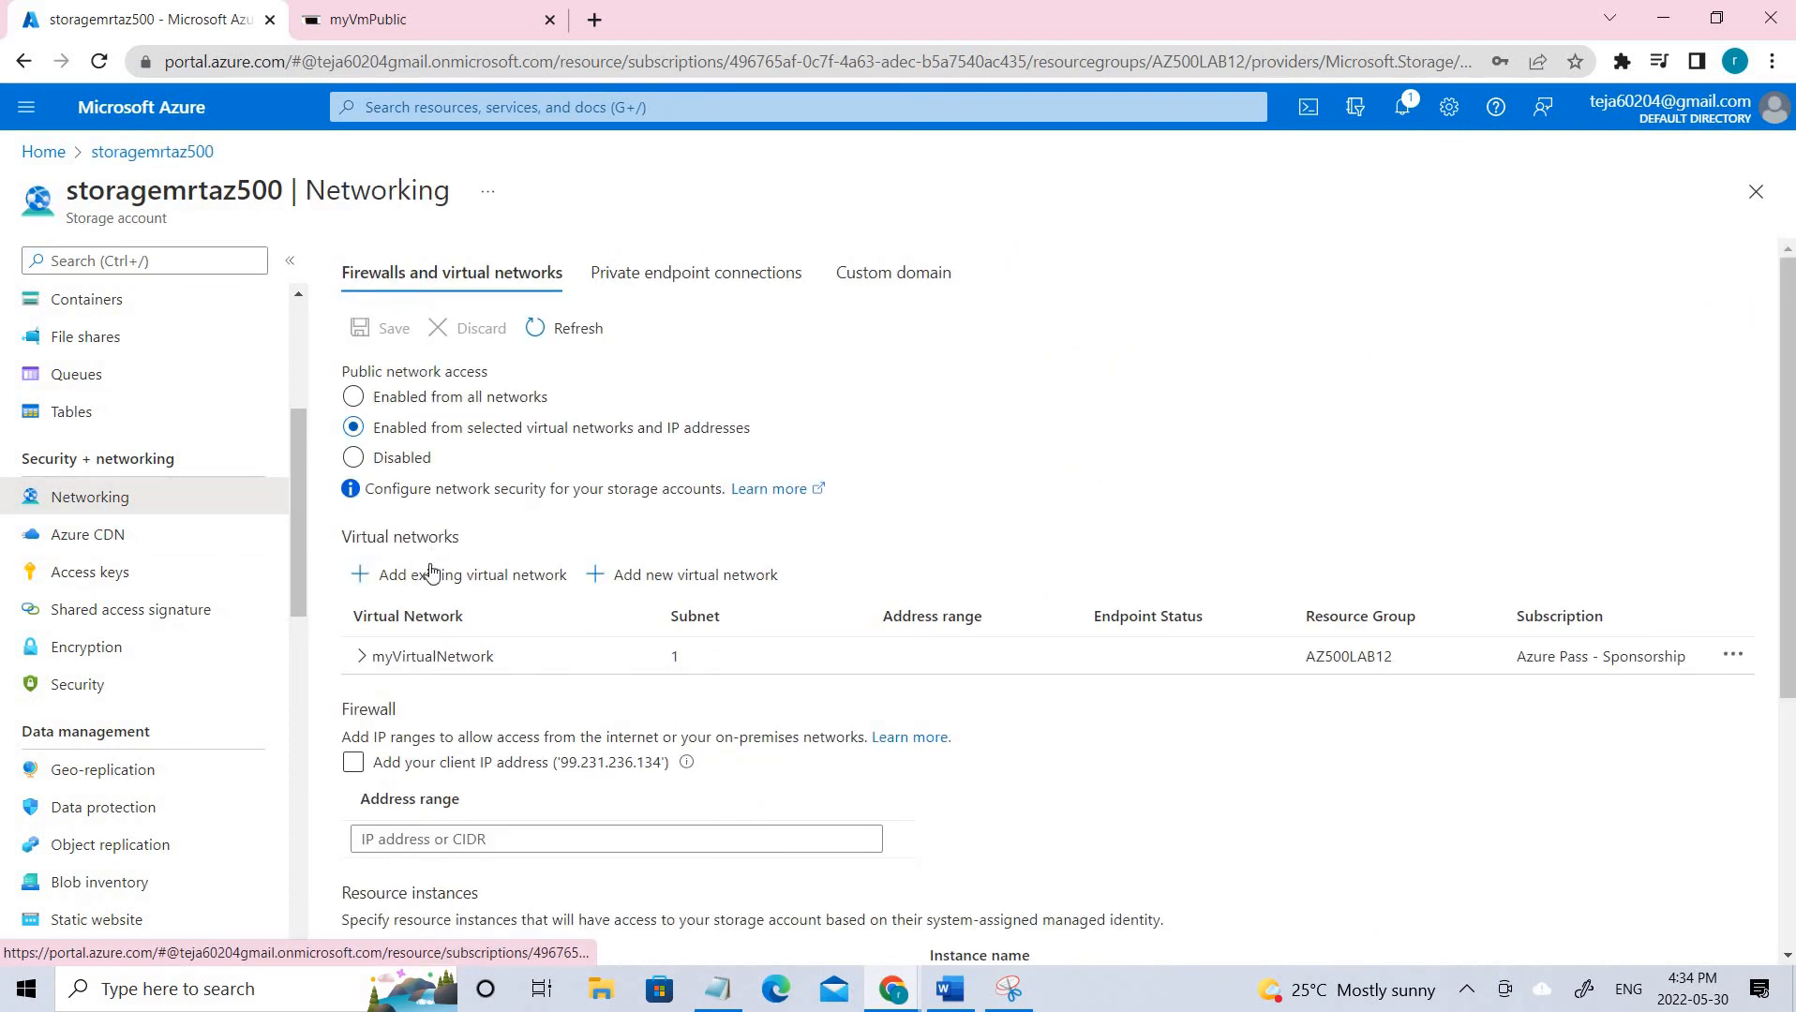
pyautogui.moveTo(381, 437); pyautogui.dragTo(774, 442)
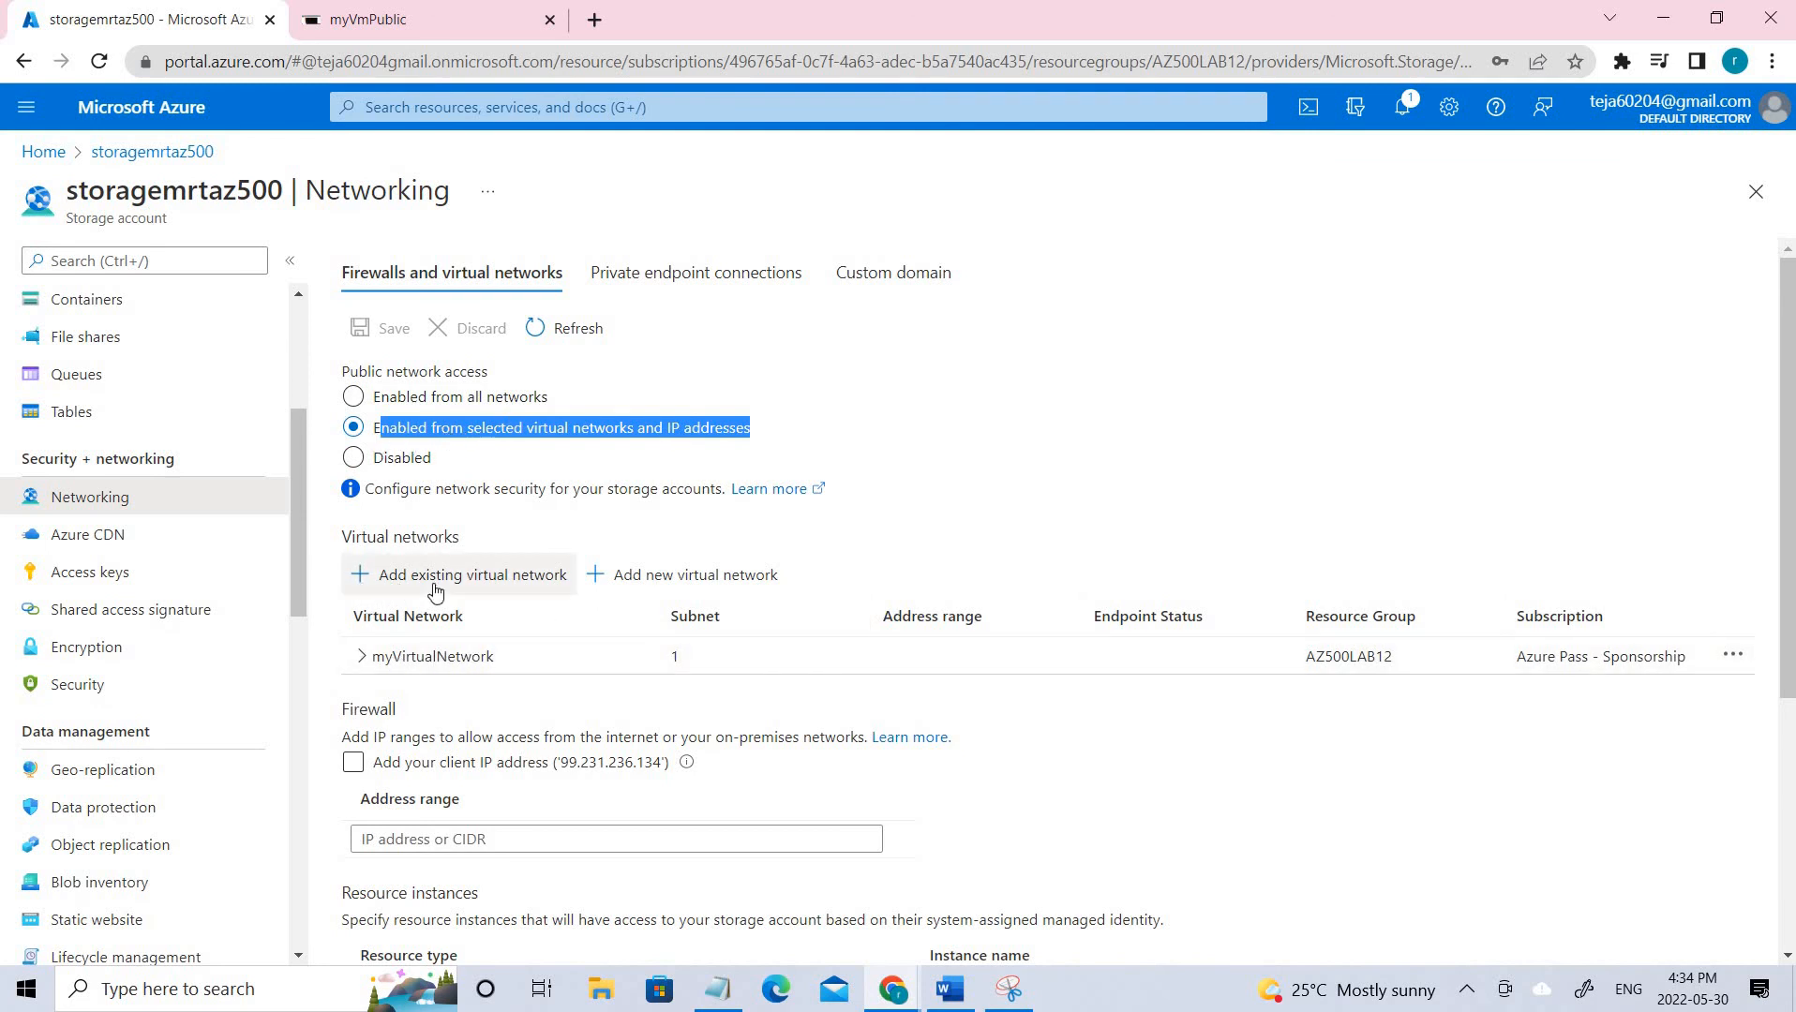
pyautogui.click(441, 657)
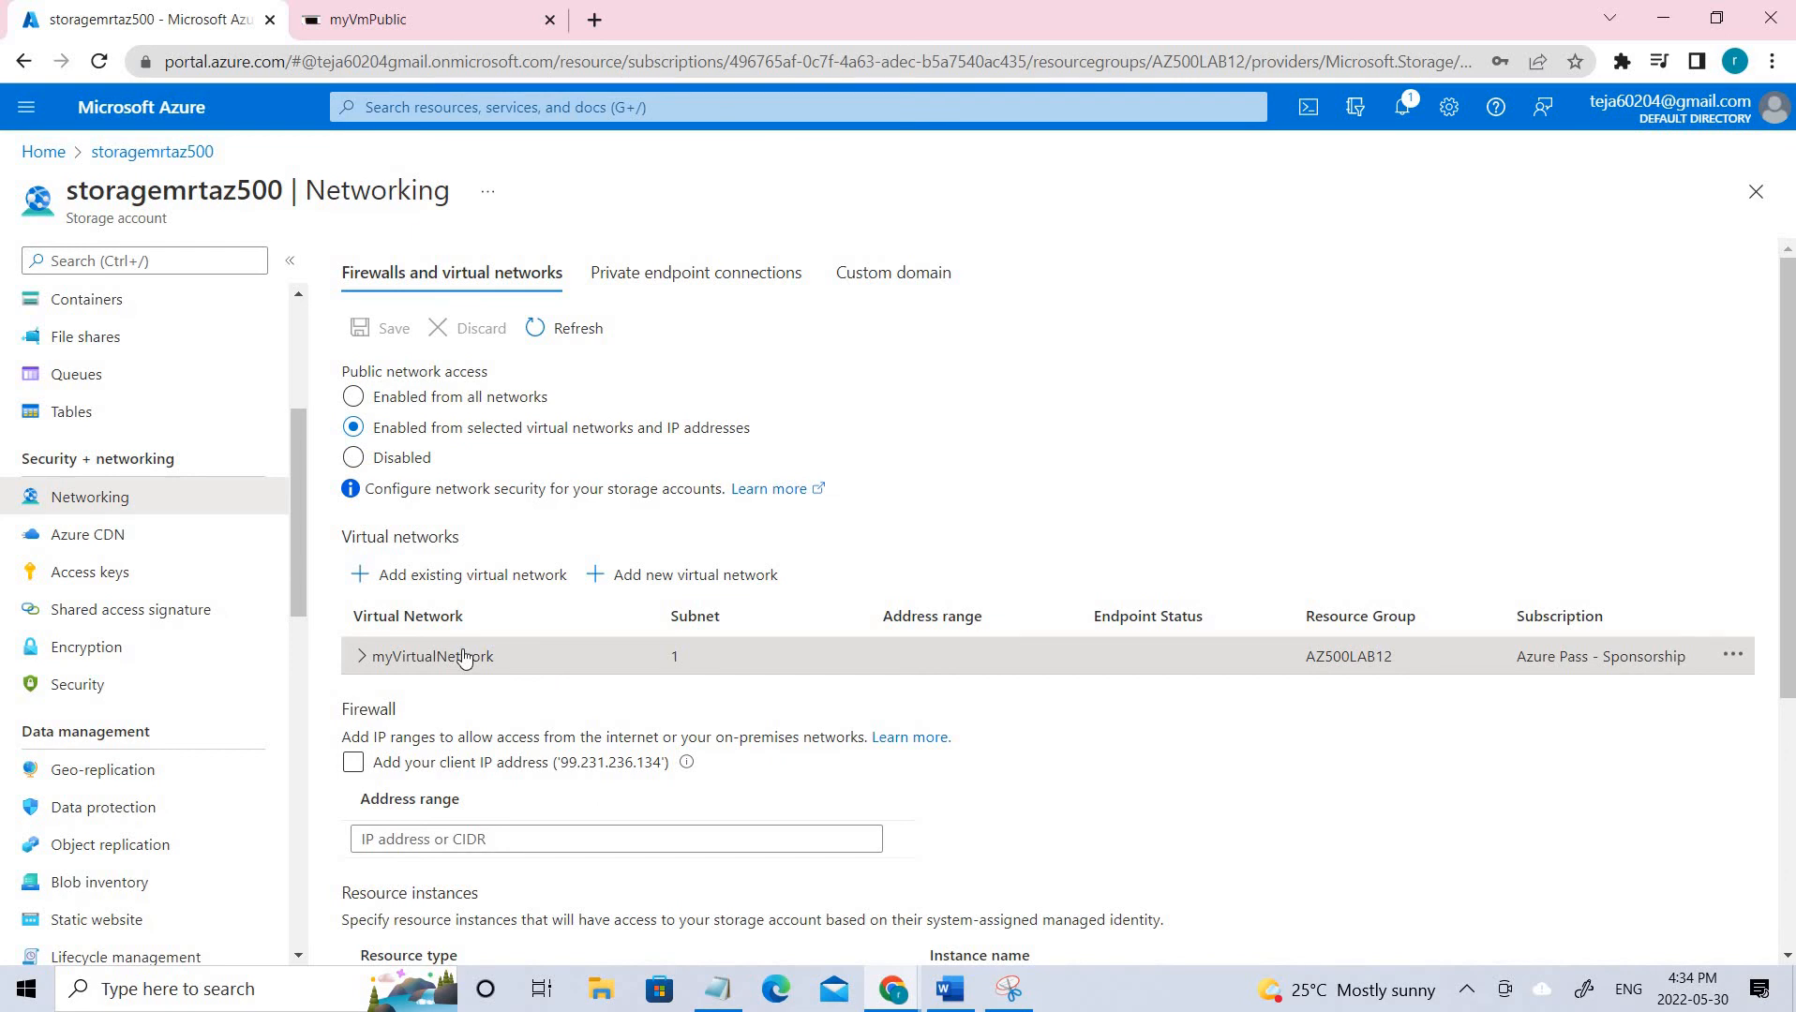
pyautogui.scroll(-4, 530, 656)
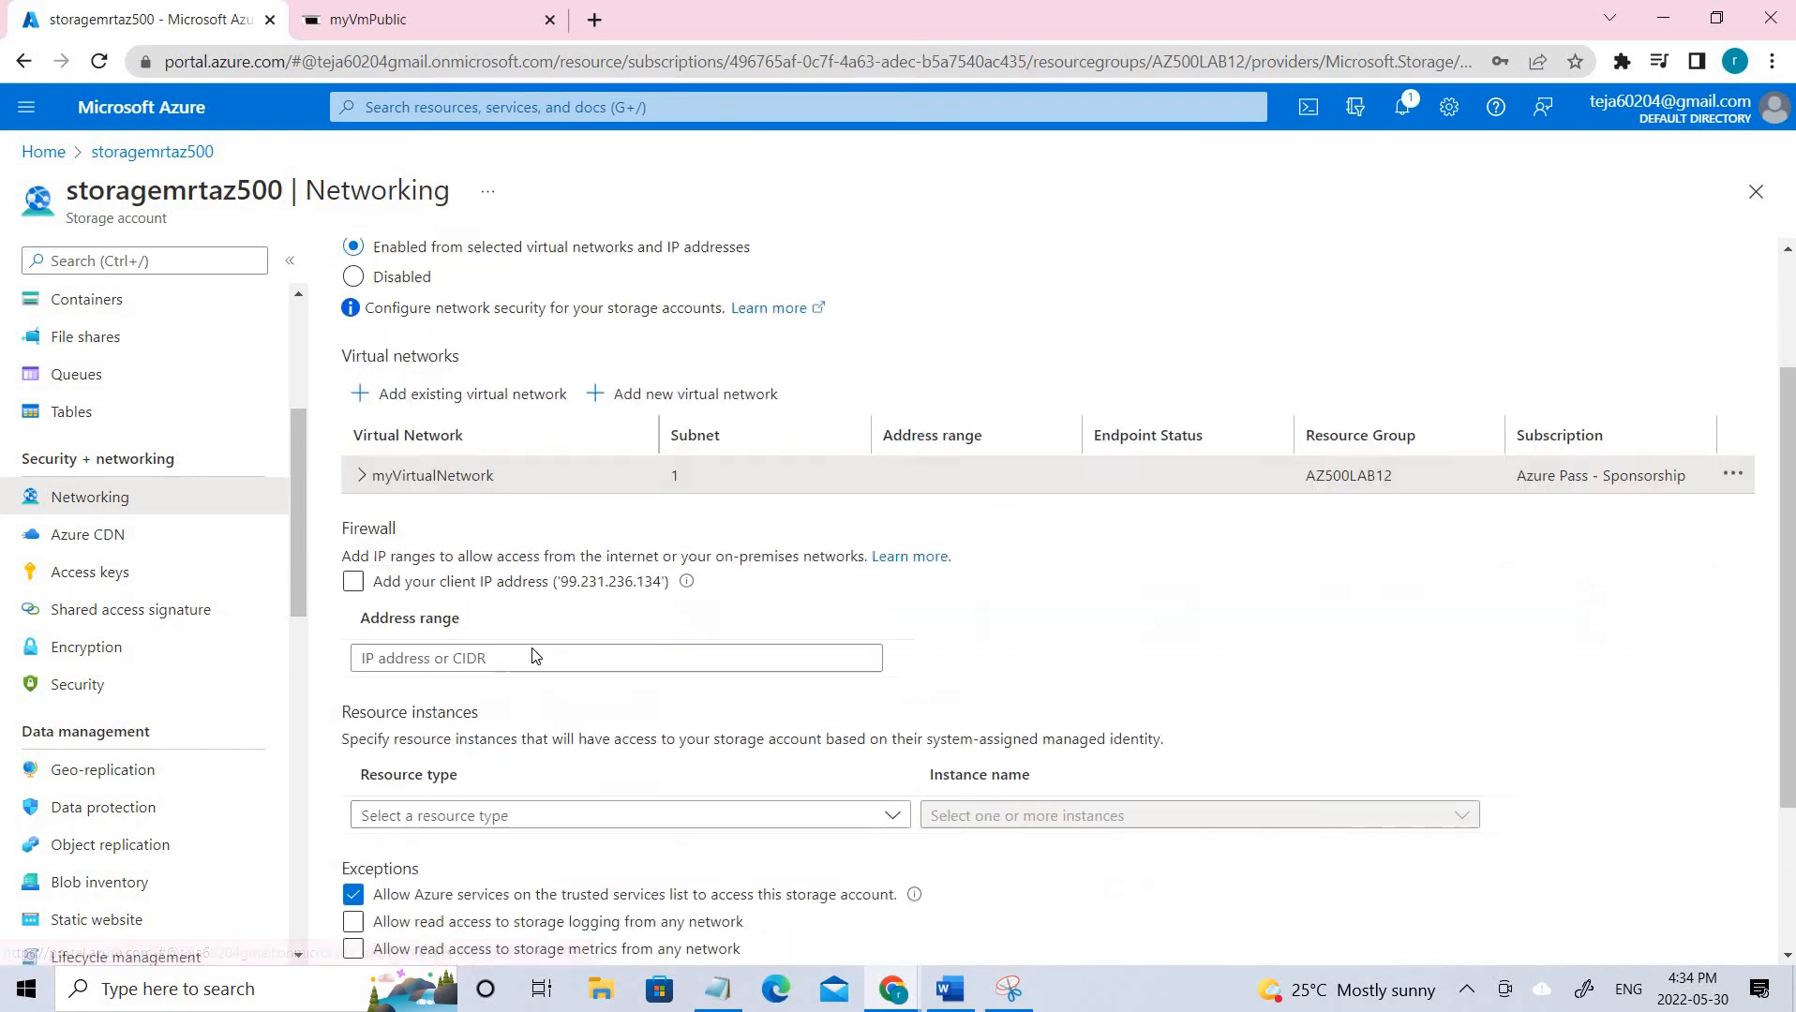
pyautogui.scroll(4, 460, 290)
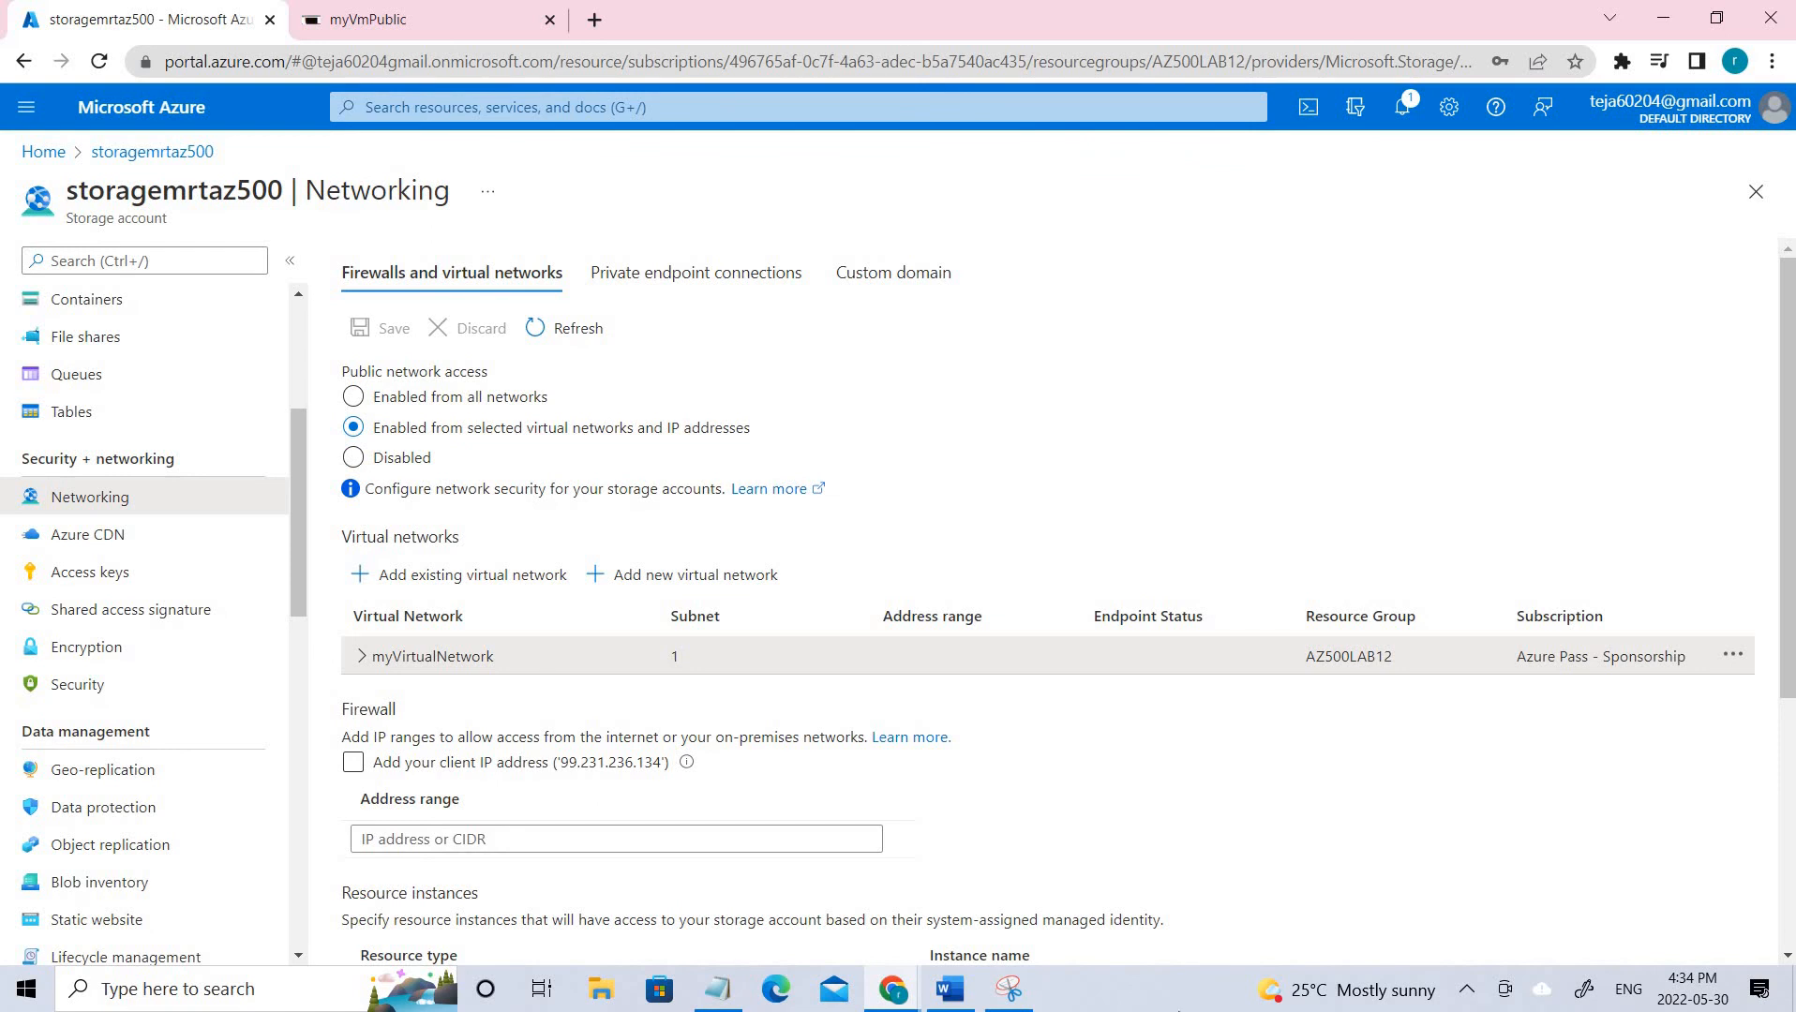
pyautogui.click(1003, 989)
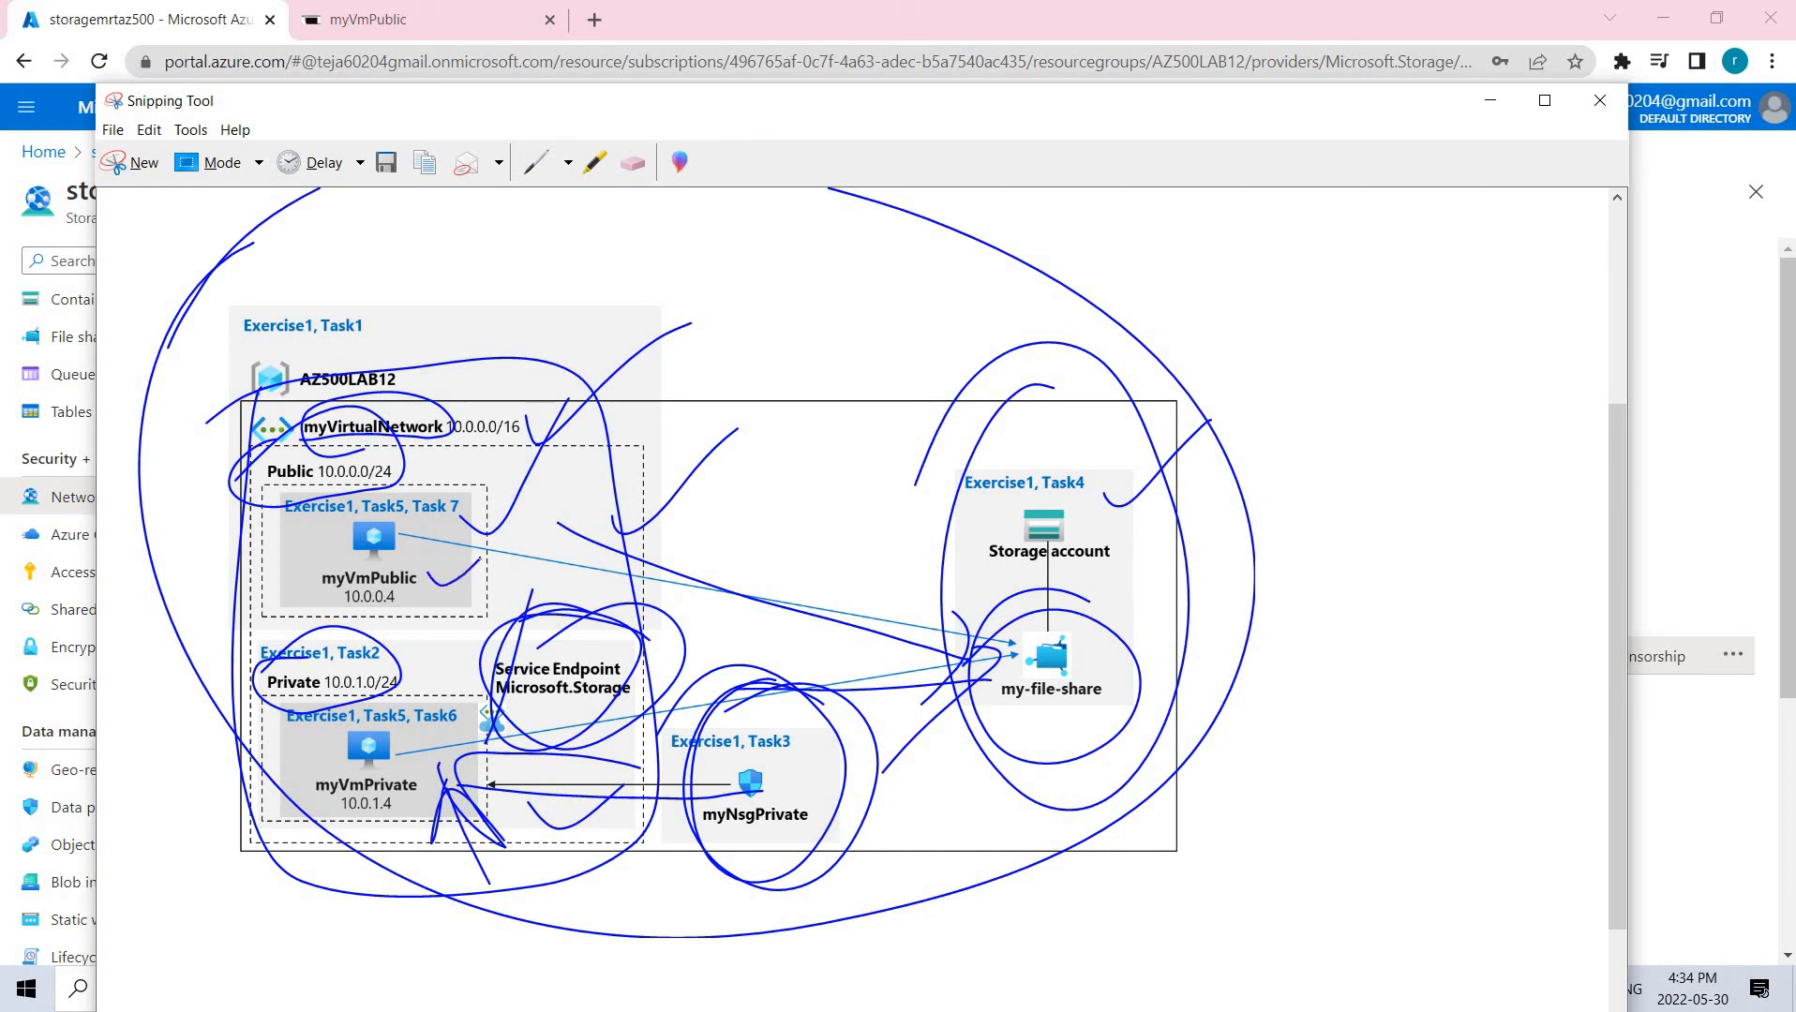
# Pen-mark the 10.0.0.0/16 range and the Private subnet on the diagram, then minimise it.
pyautogui.moveTo(420, 463); pyautogui.dragTo(502, 422)
pyautogui.moveTo(401, 620); pyautogui.dragTo(319, 691)
pyautogui.click(1500, 103)
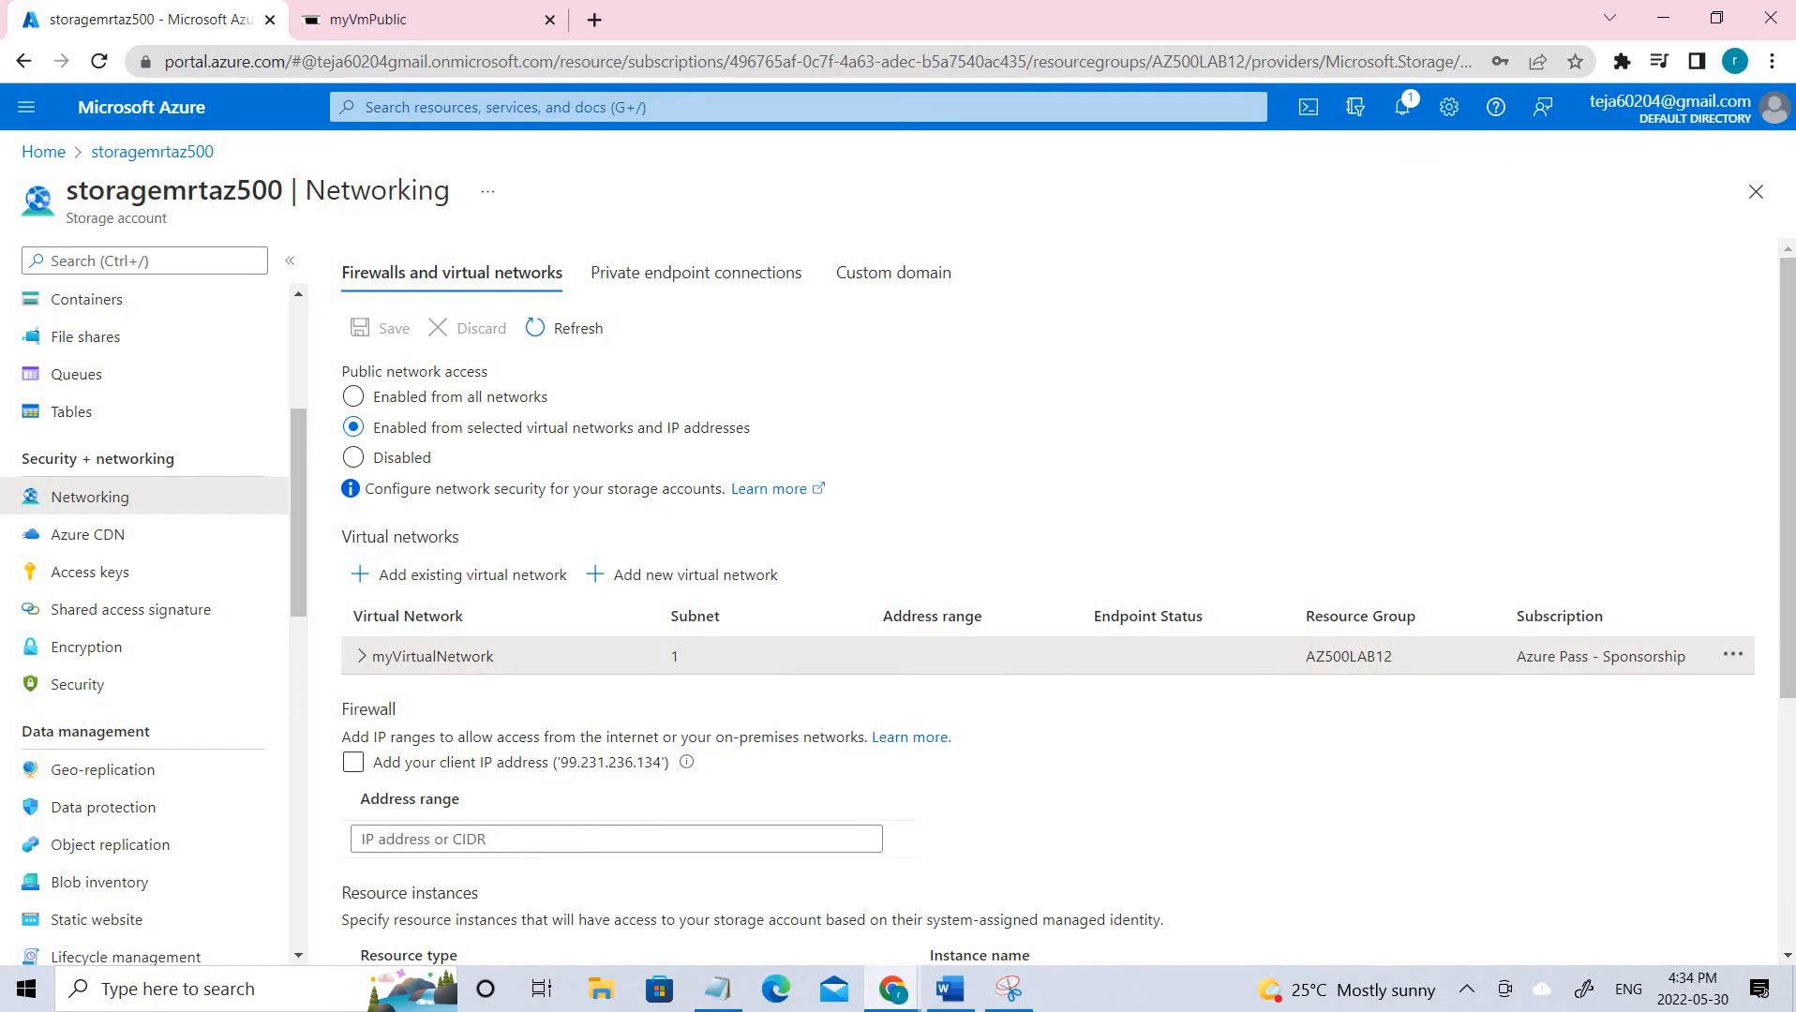
# Start creating a new Azure virtual machine in resource group AZ500LAB12.
pyautogui.click(43, 151)
pyautogui.click(964, 280)
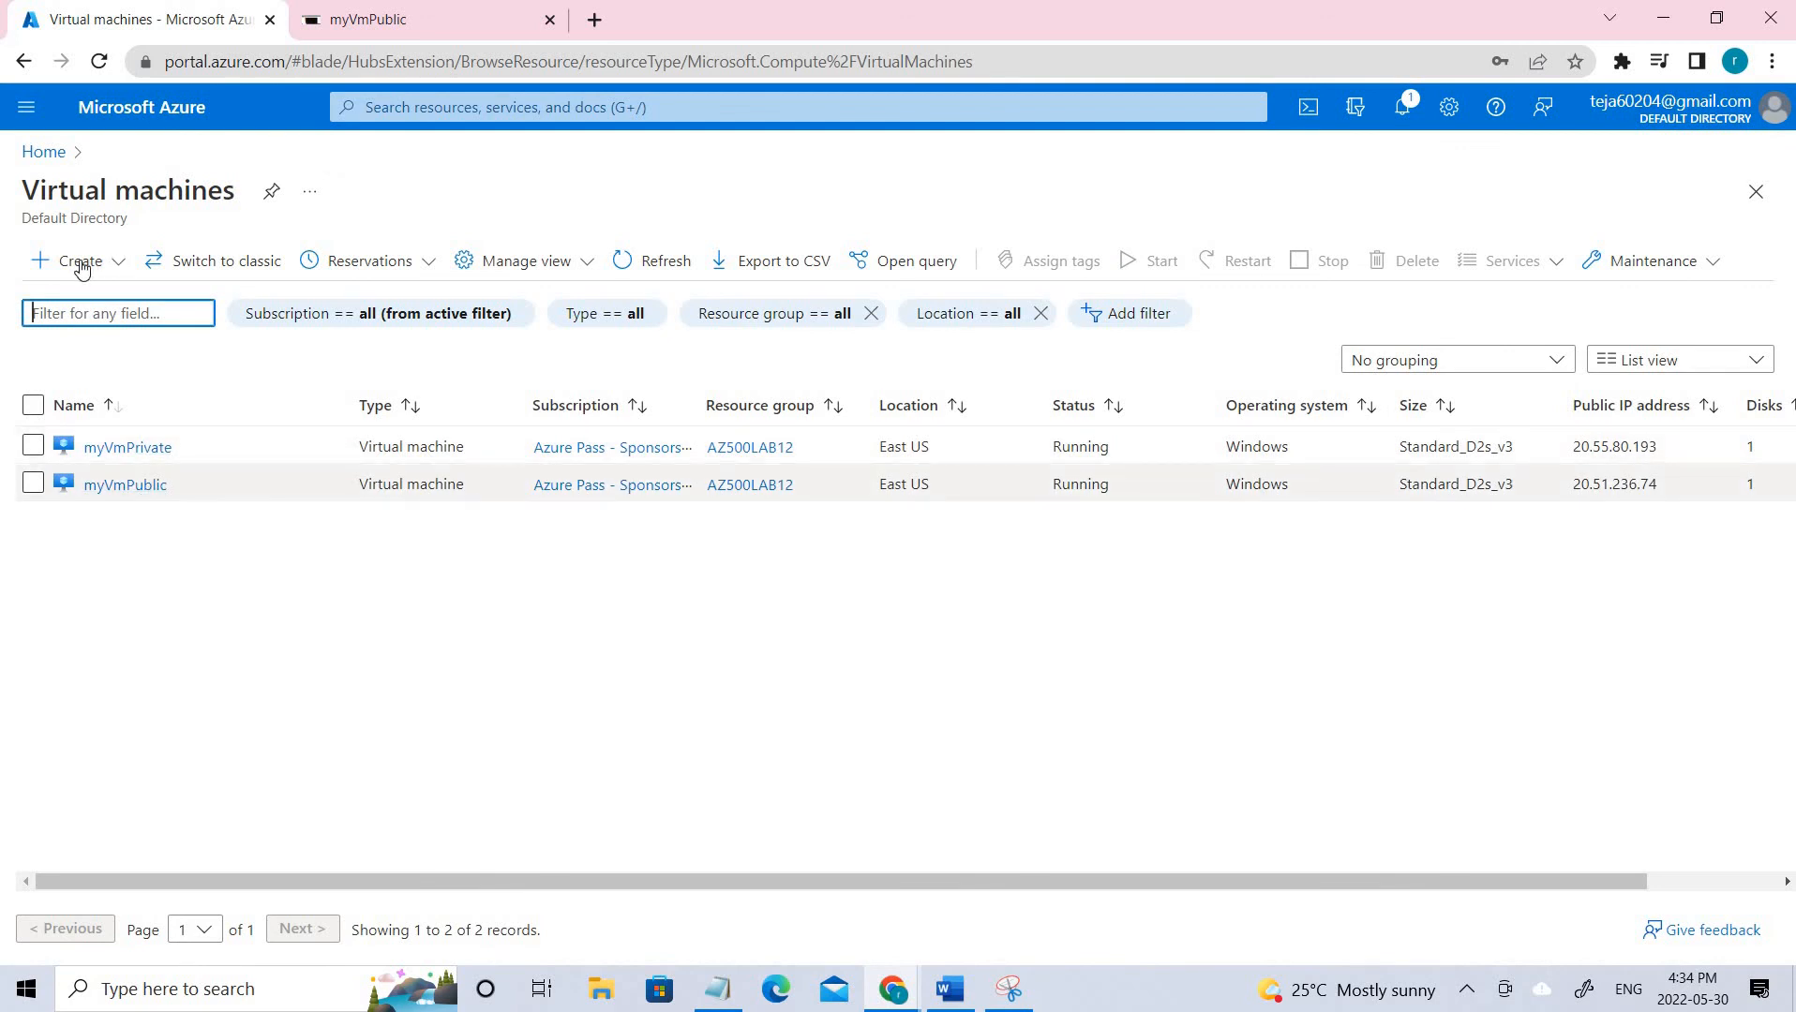
pyautogui.click(81, 269)
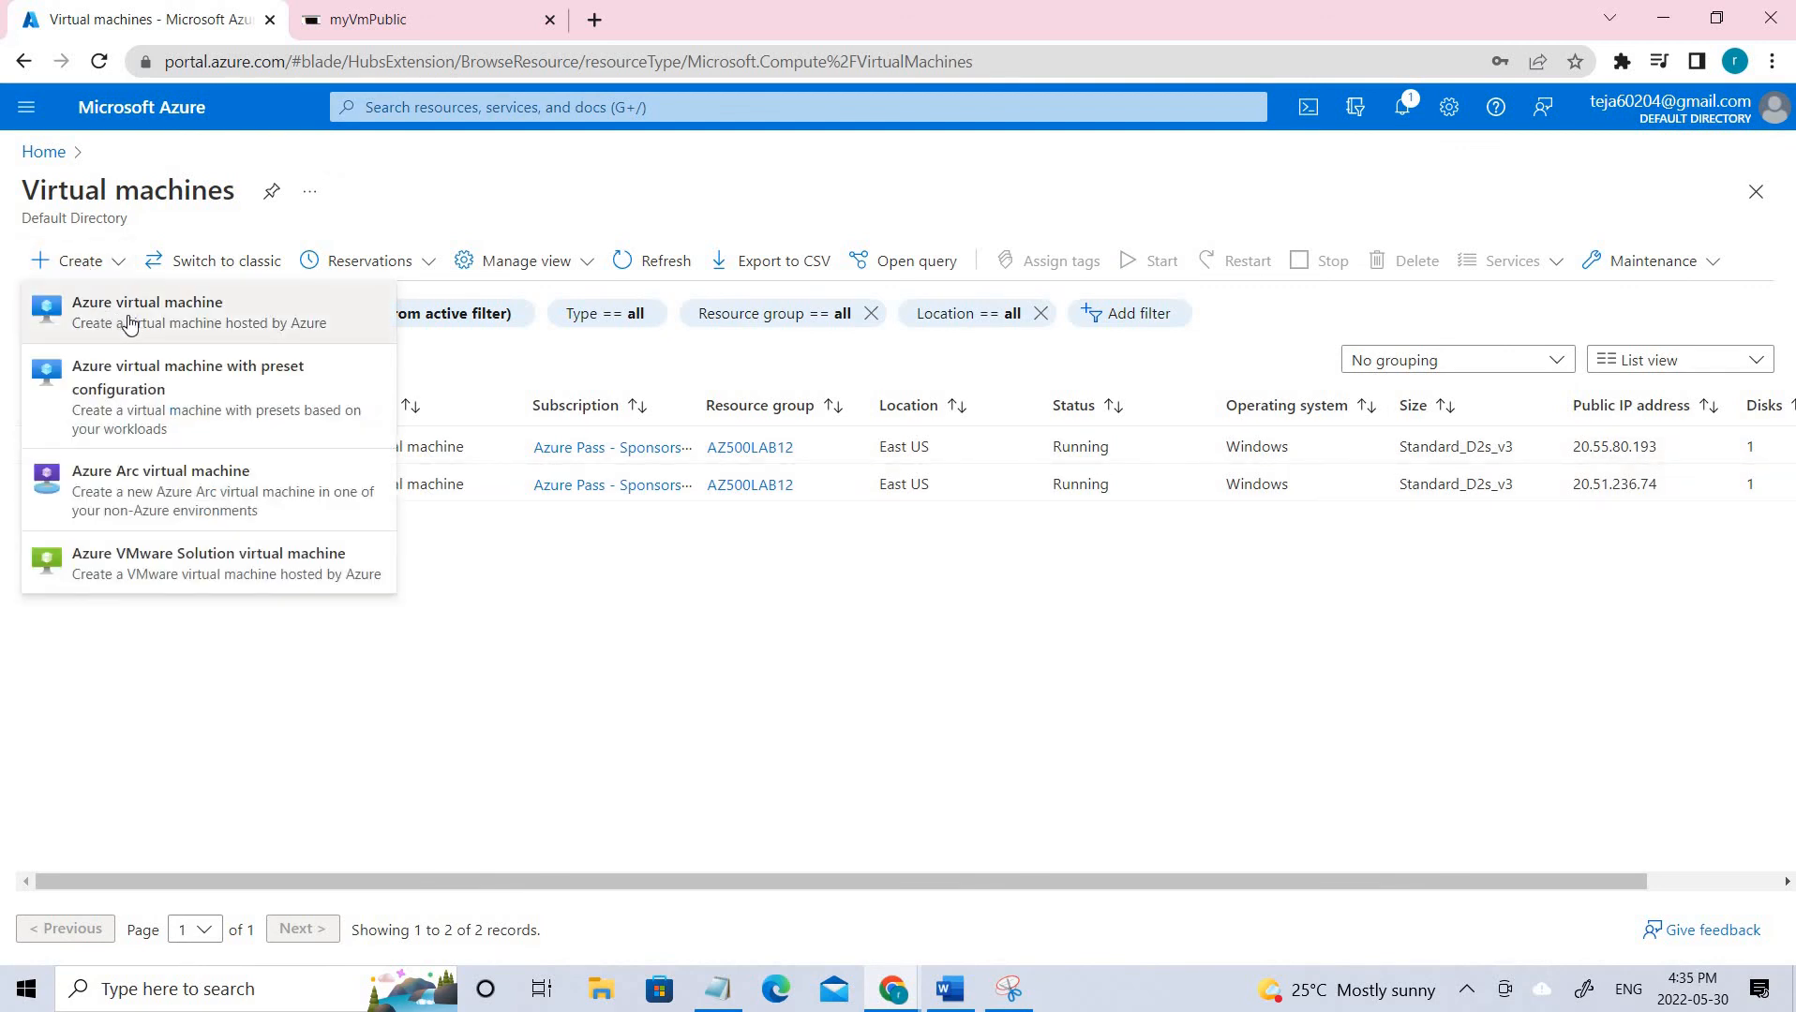
pyautogui.click(129, 323)
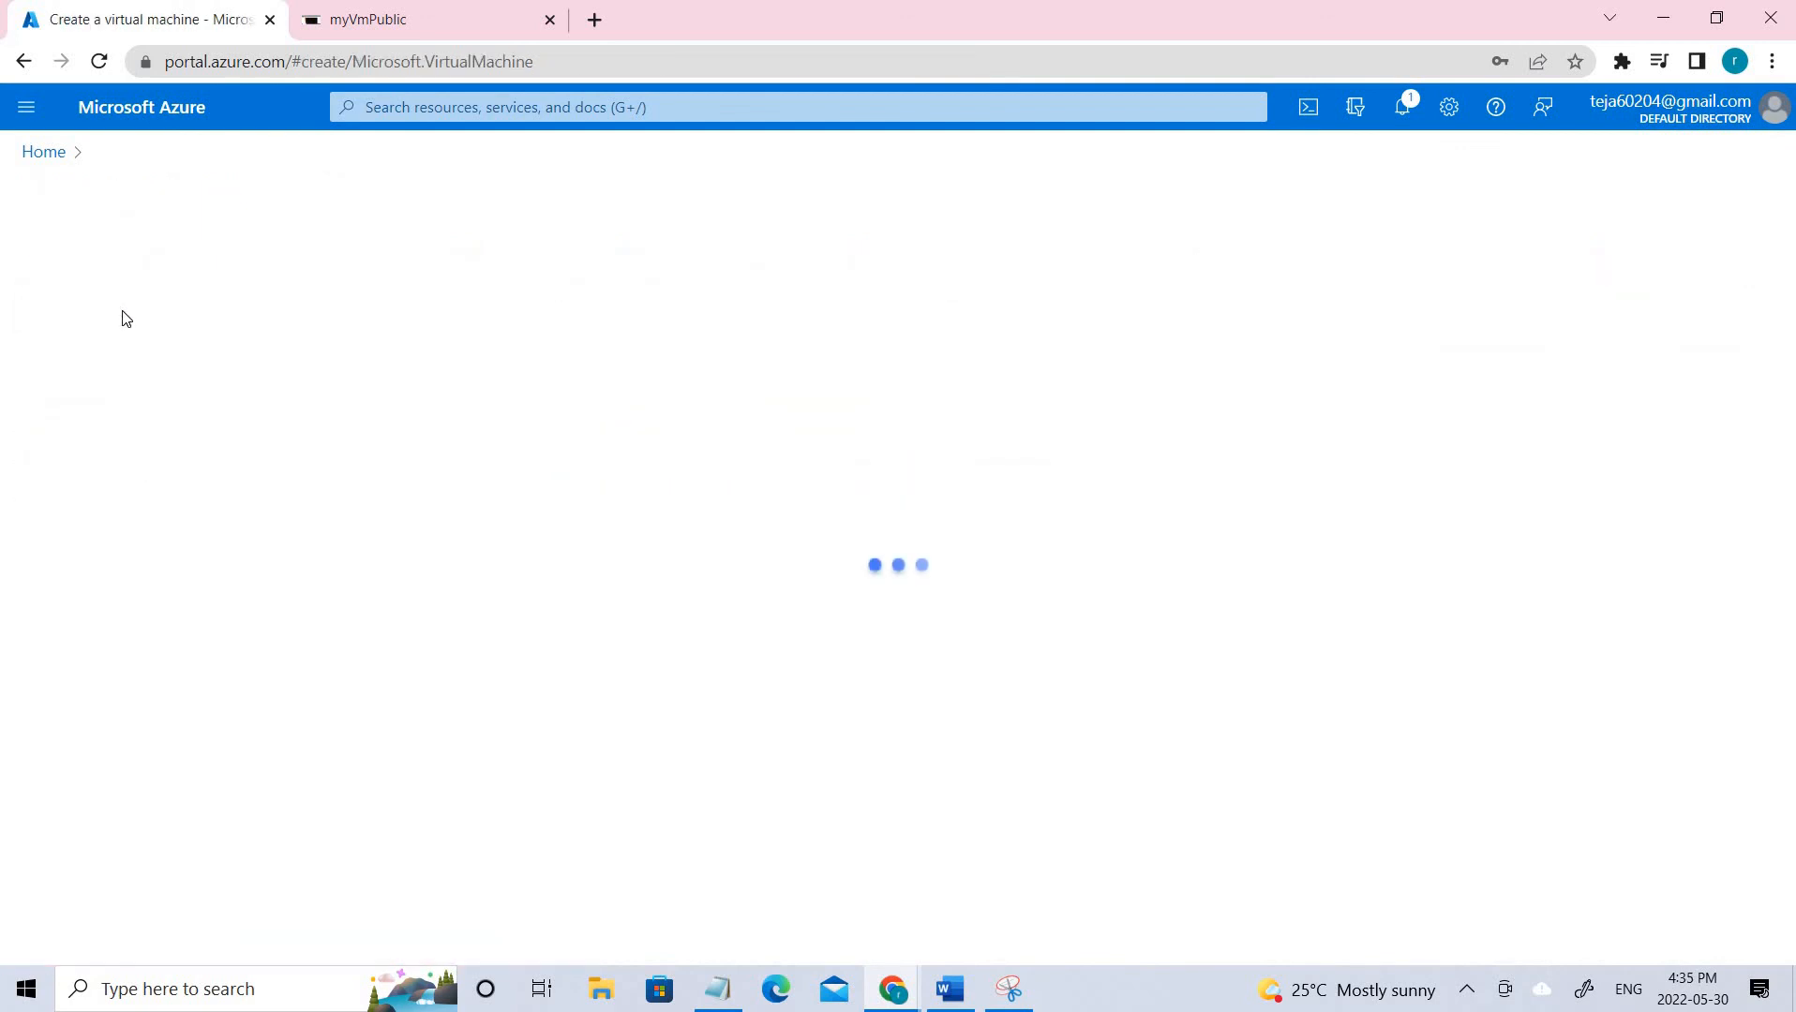
pyautogui.scroll(-1, 669, 433)
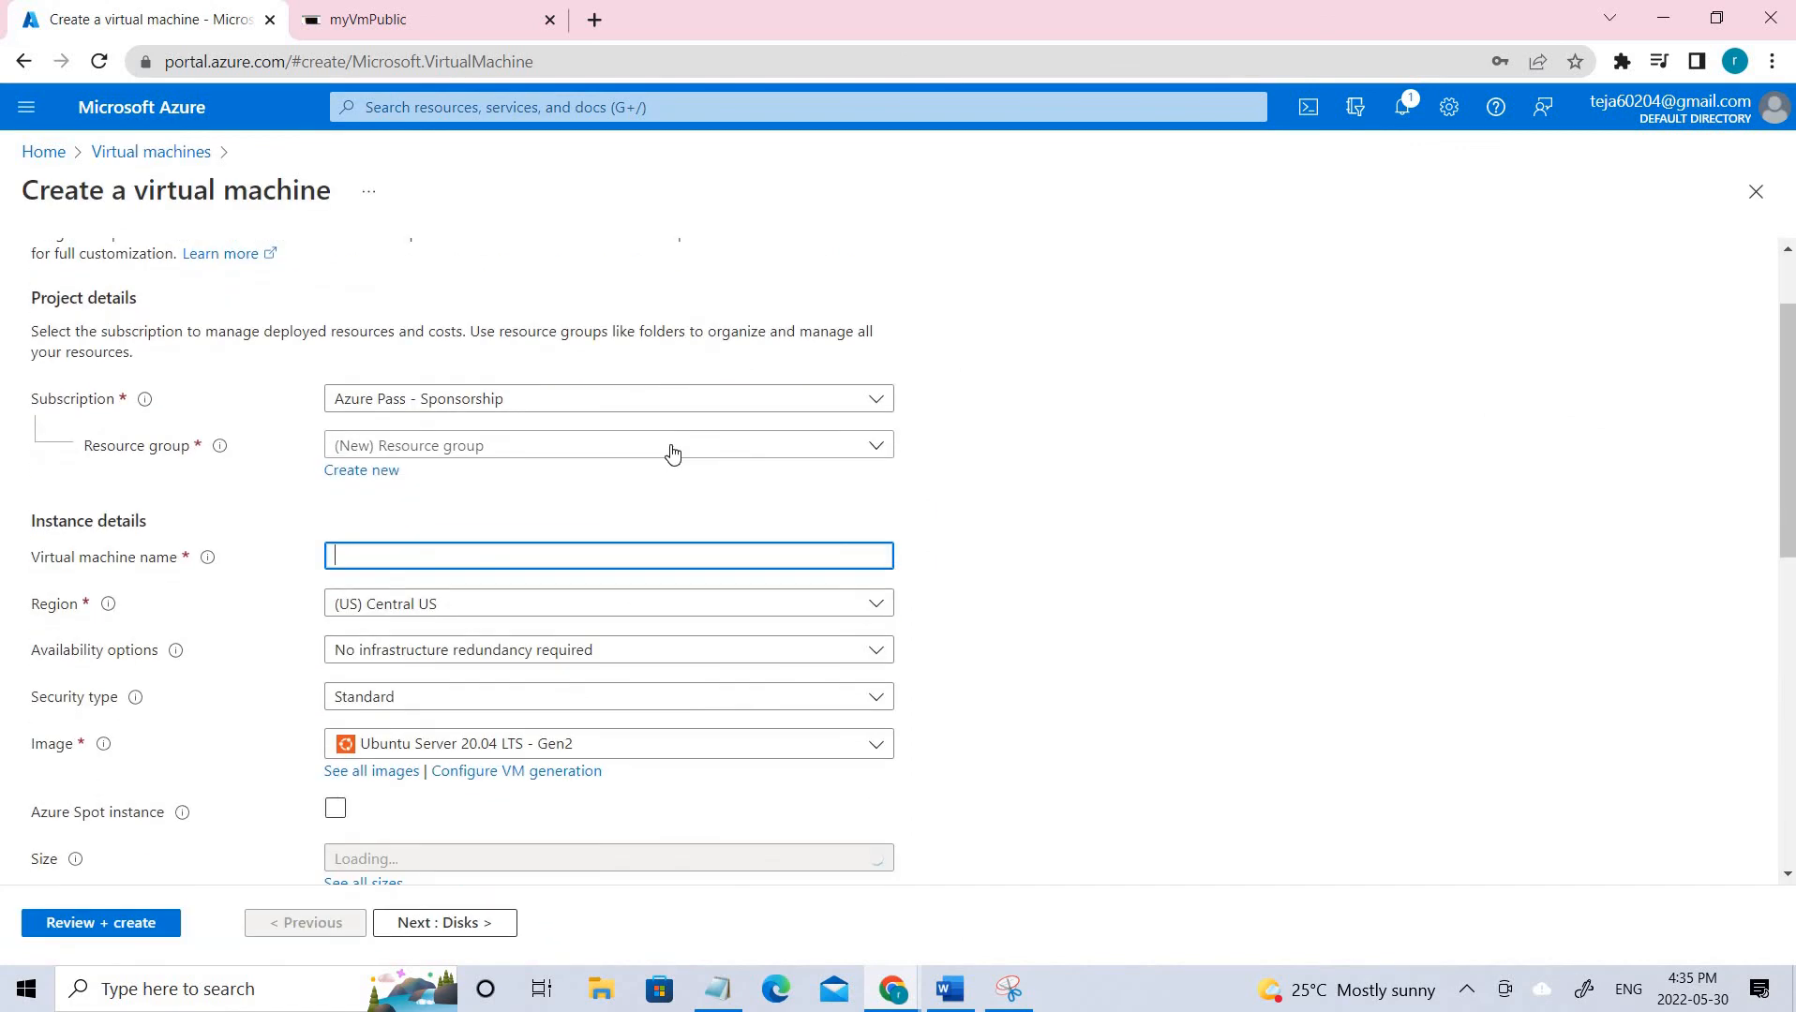
pyautogui.click(670, 450)
pyautogui.click(531, 527)
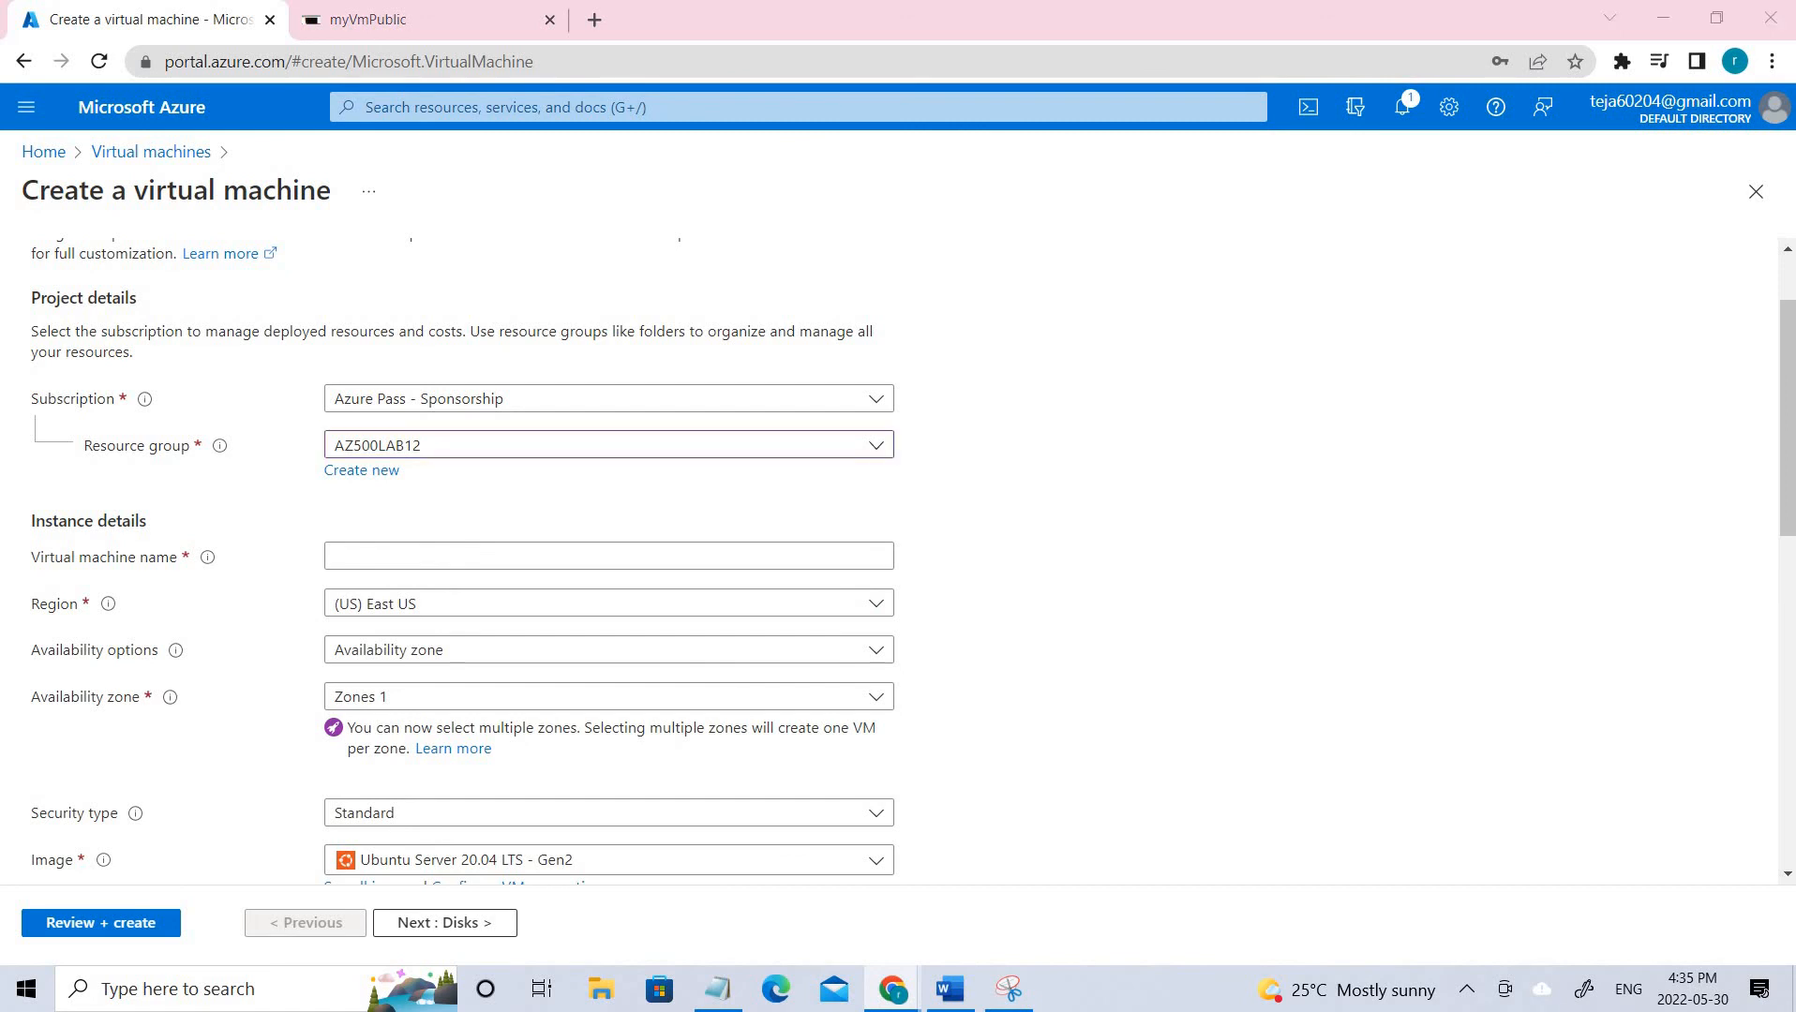
# Name the VM myVmPrivate and choose the Windows Server 2022 Datacenter: Azure Edition image.
pyautogui.click(452, 552)
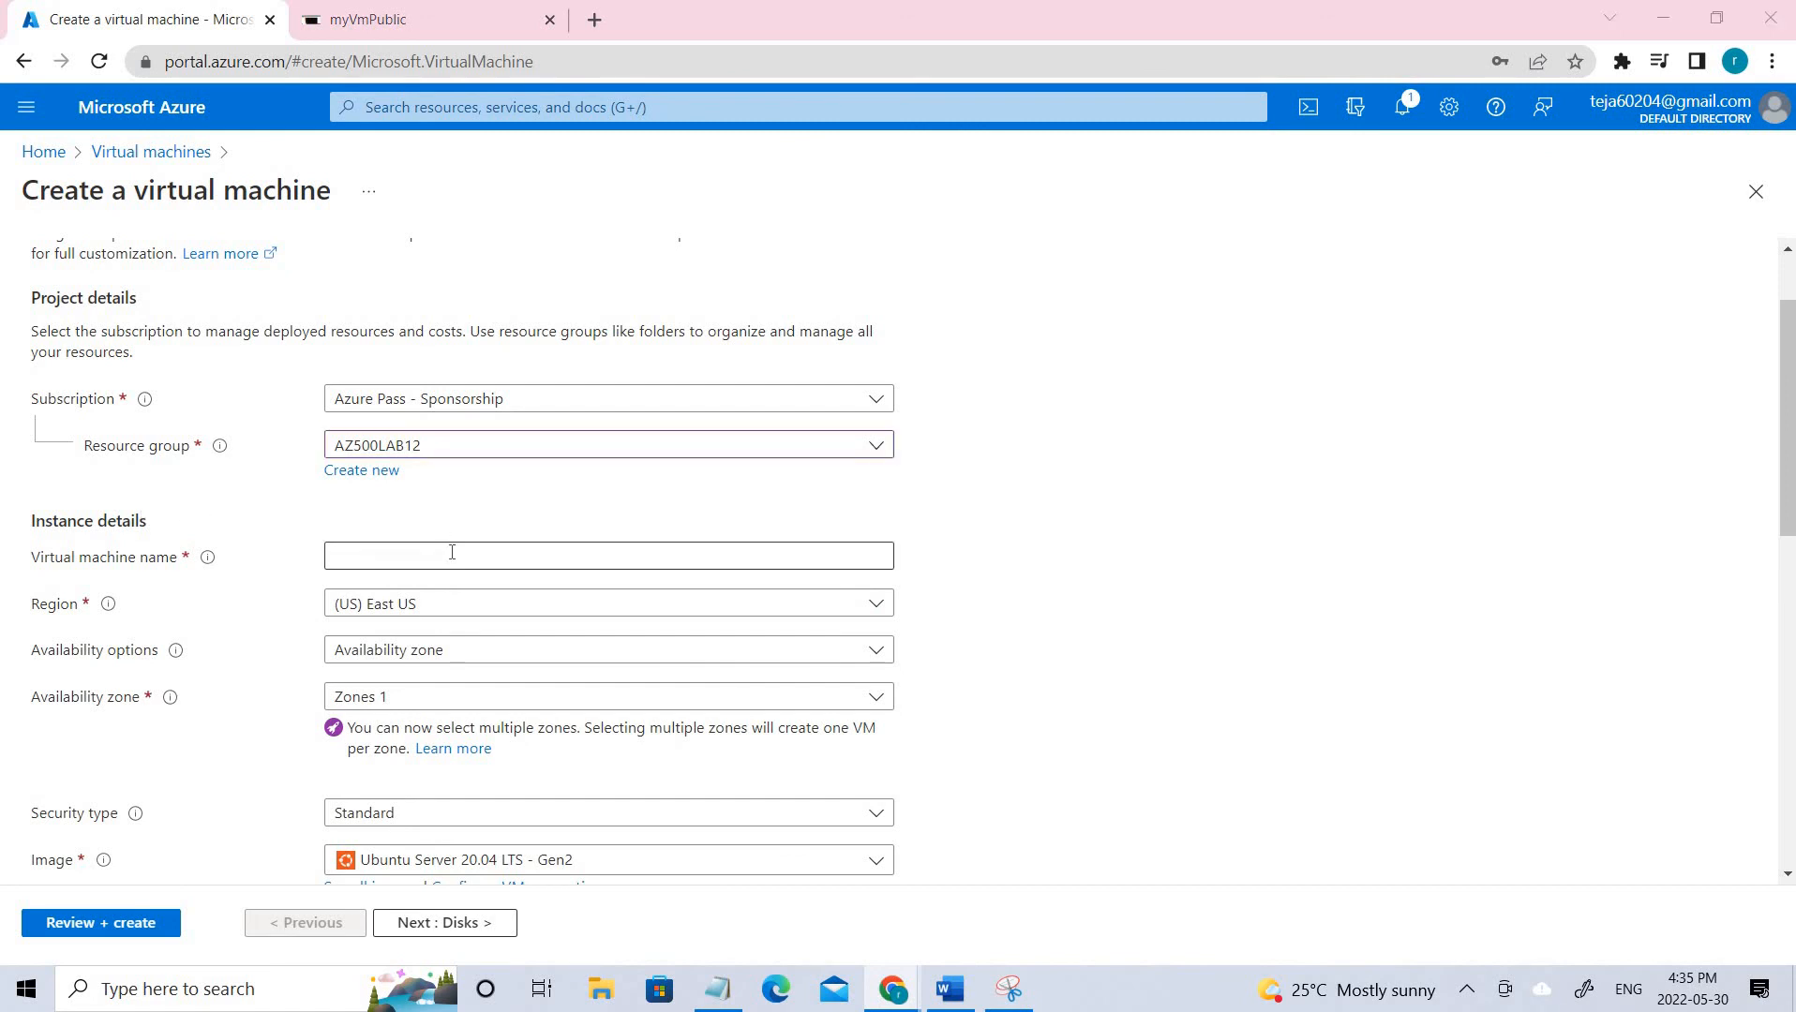
pyautogui.write('myVmPrivate')
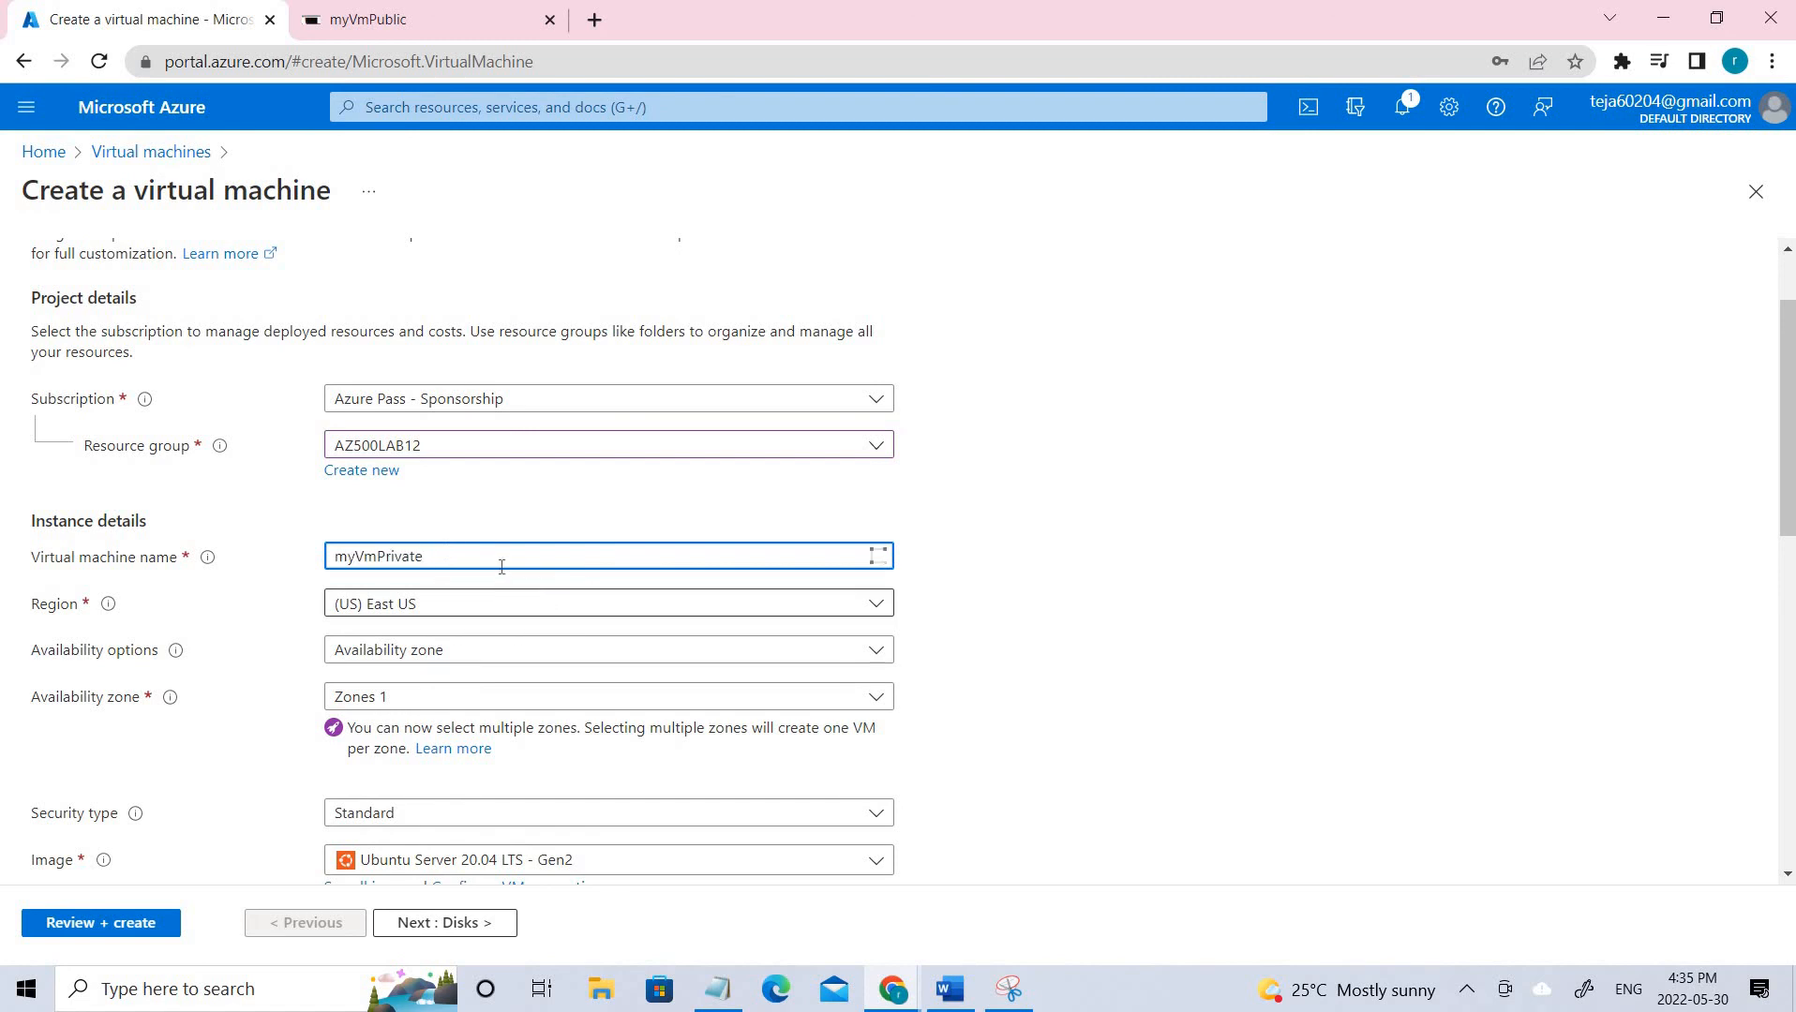
pyautogui.write('1')
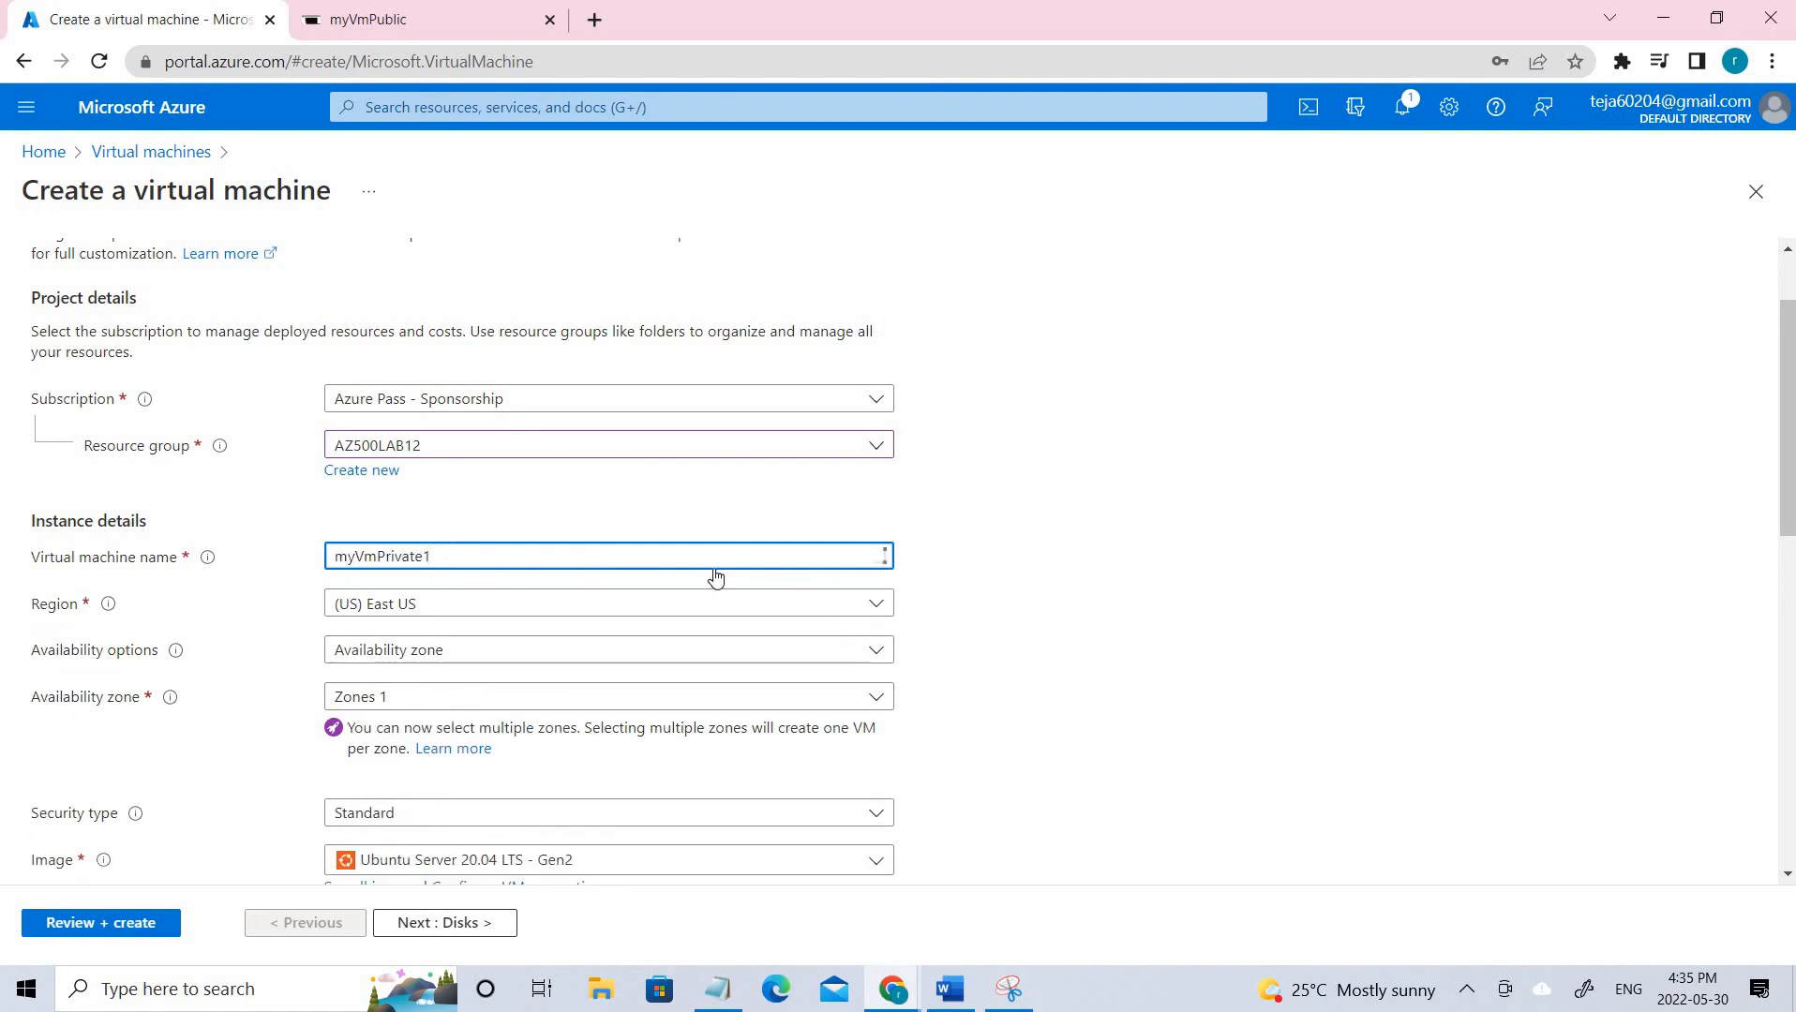
pyautogui.scroll(-3, 573, 582)
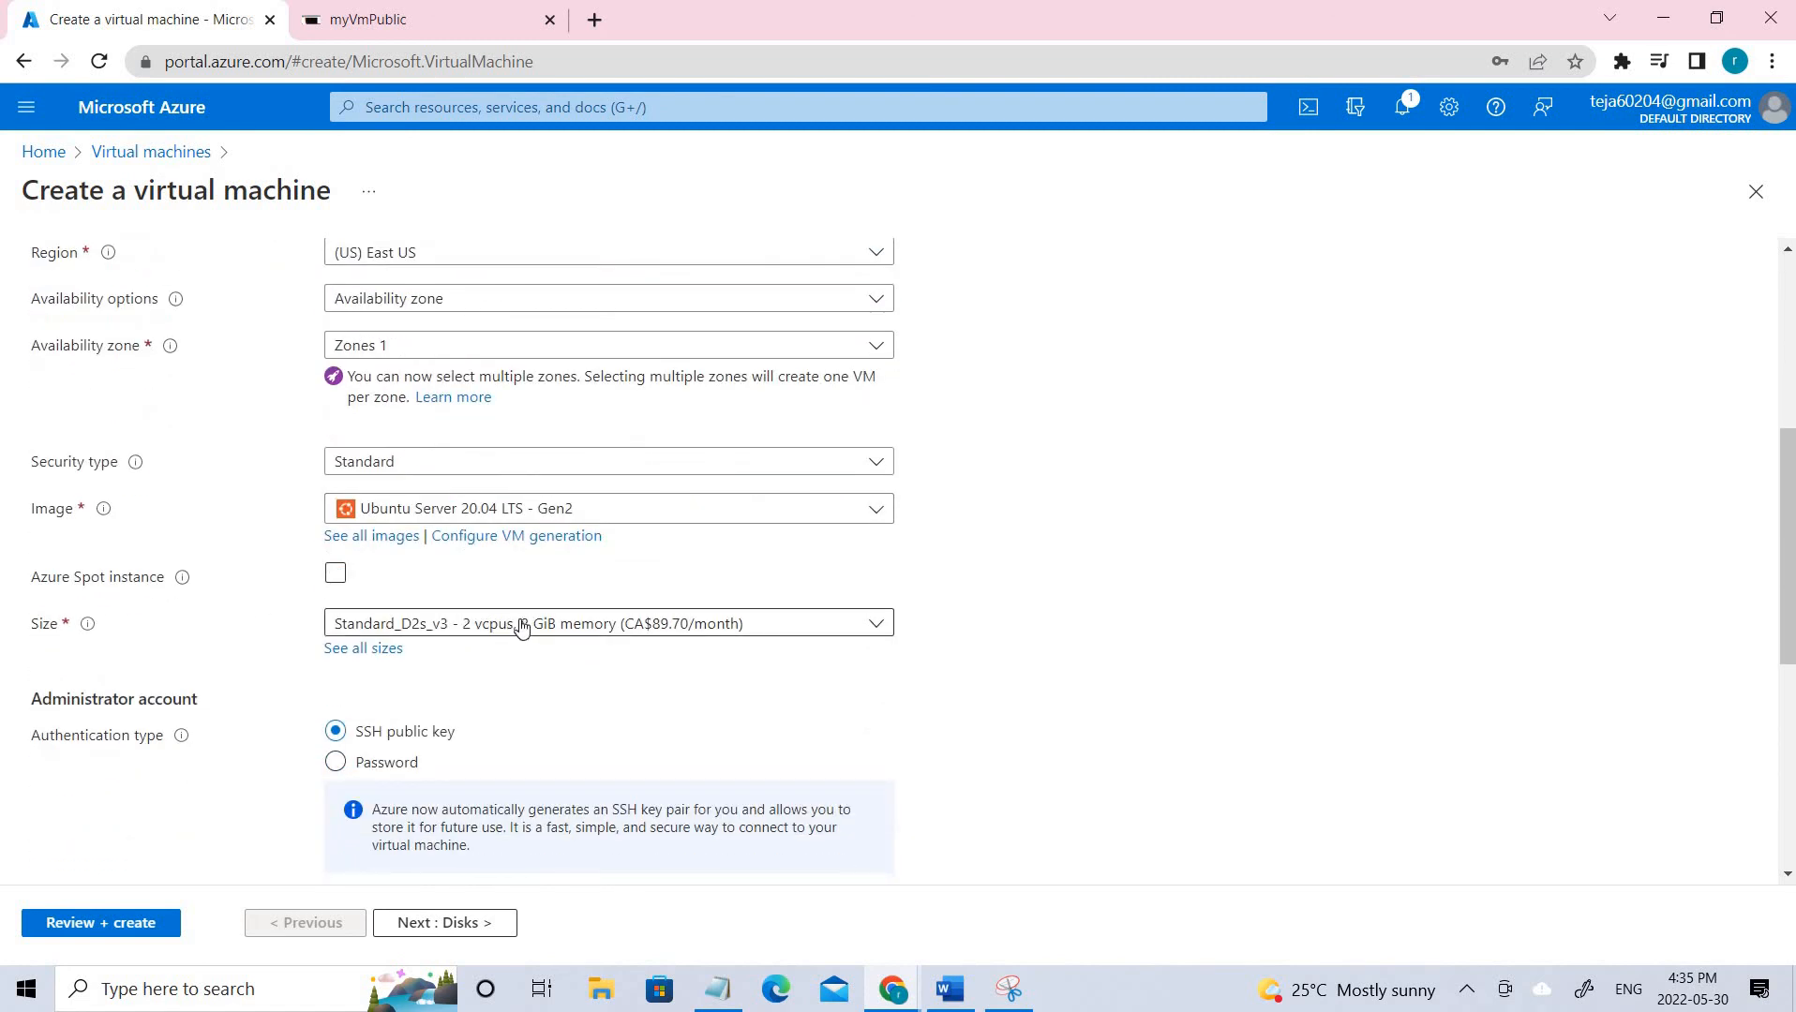
pyautogui.click(539, 508)
pyautogui.scroll(-2, 483, 778)
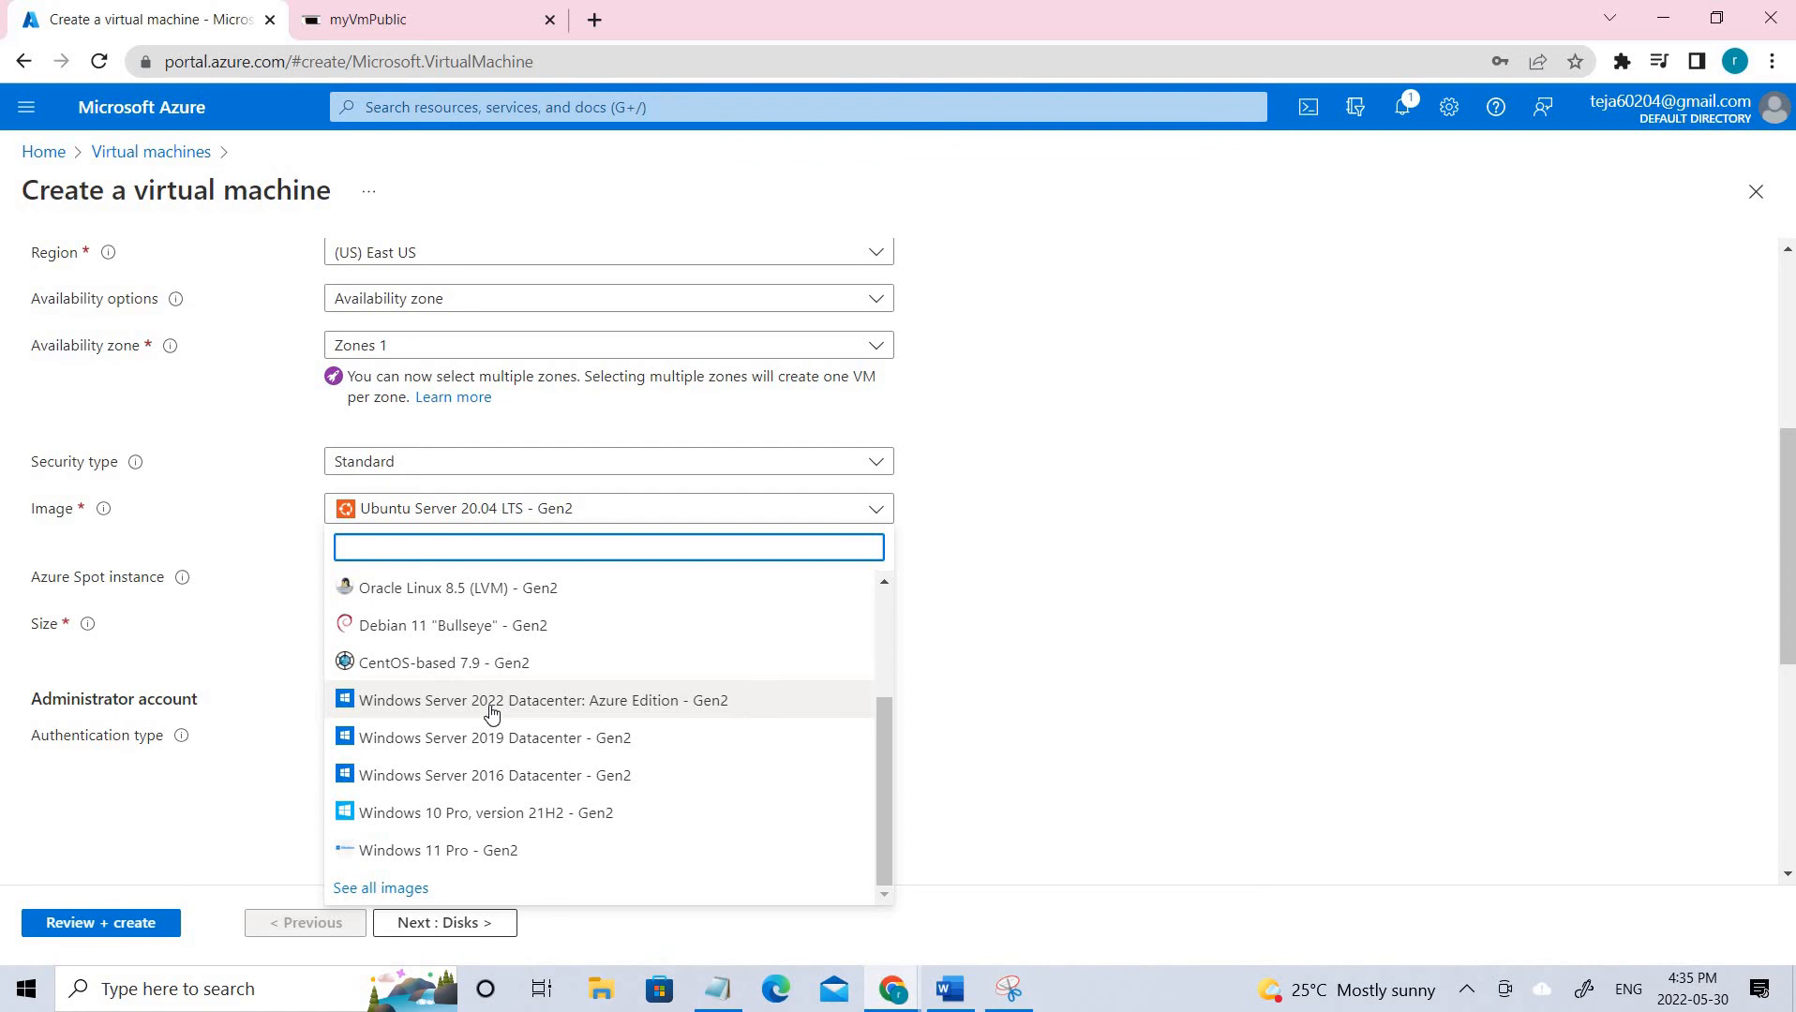
pyautogui.click(492, 714)
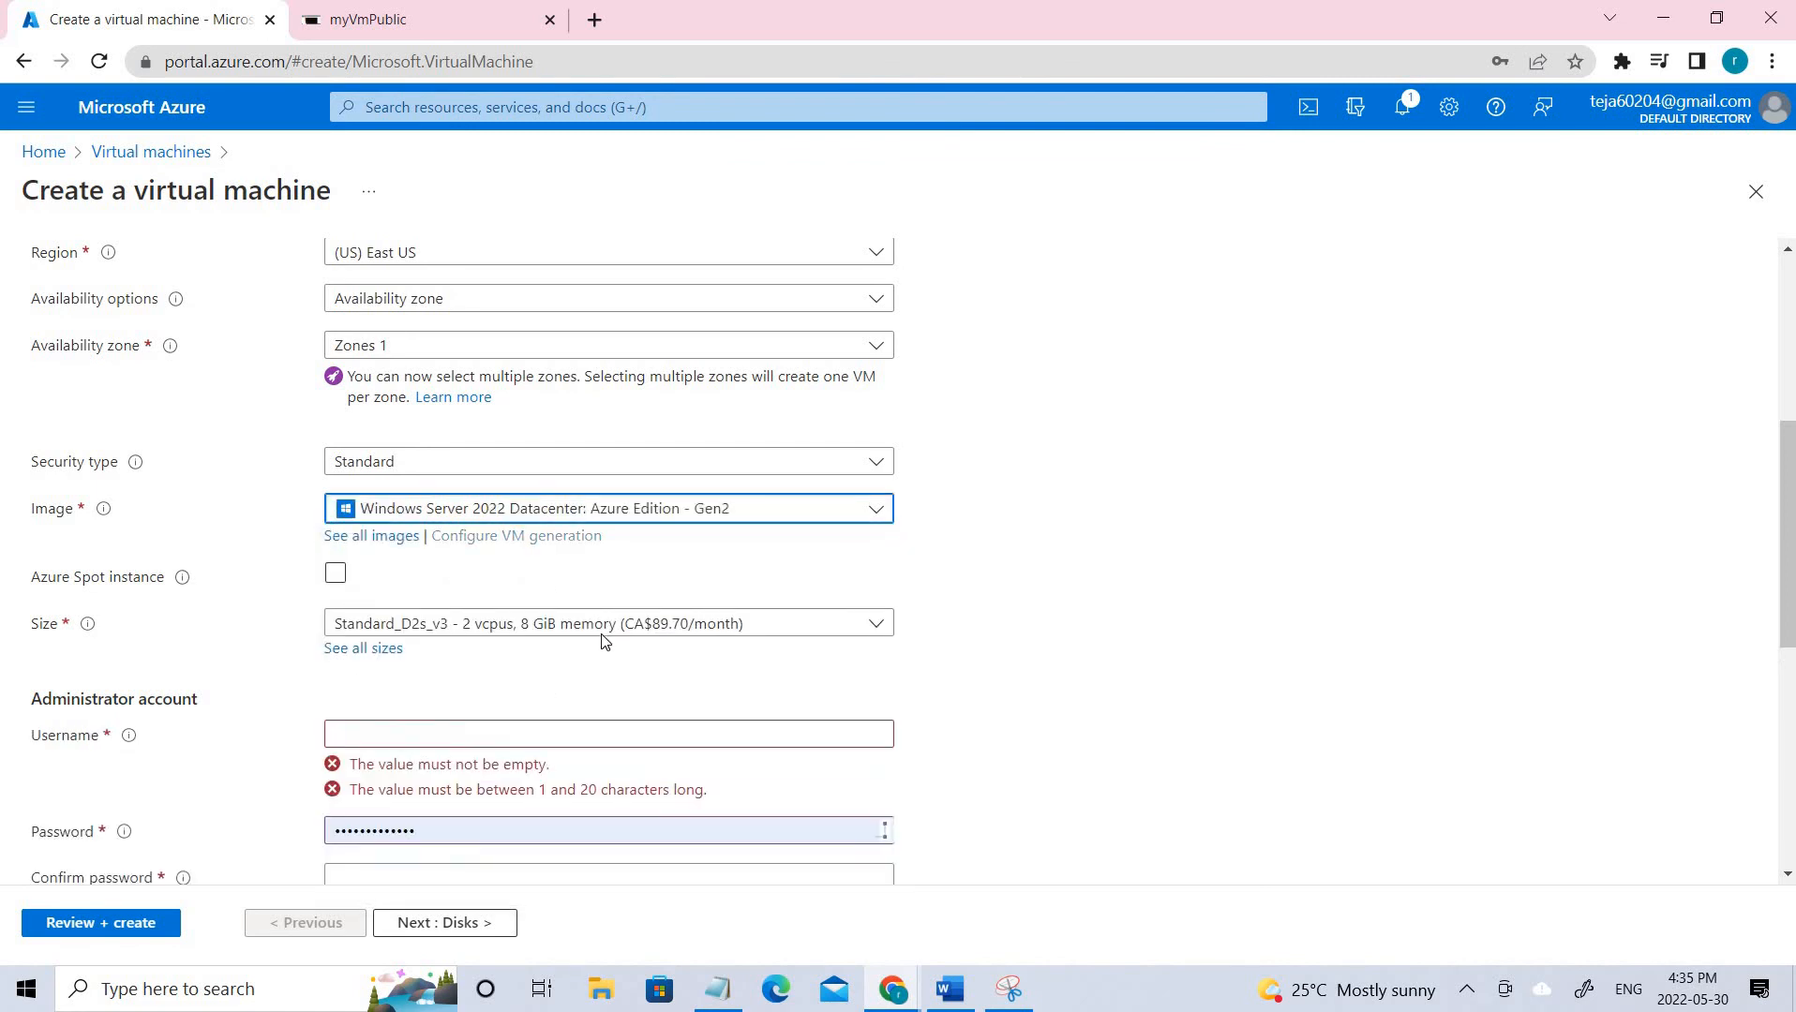
# Enter administrator username 'test' and a new administrator password.
pyautogui.scroll(-1, 600, 637)
pyautogui.scroll(-2, 600, 638)
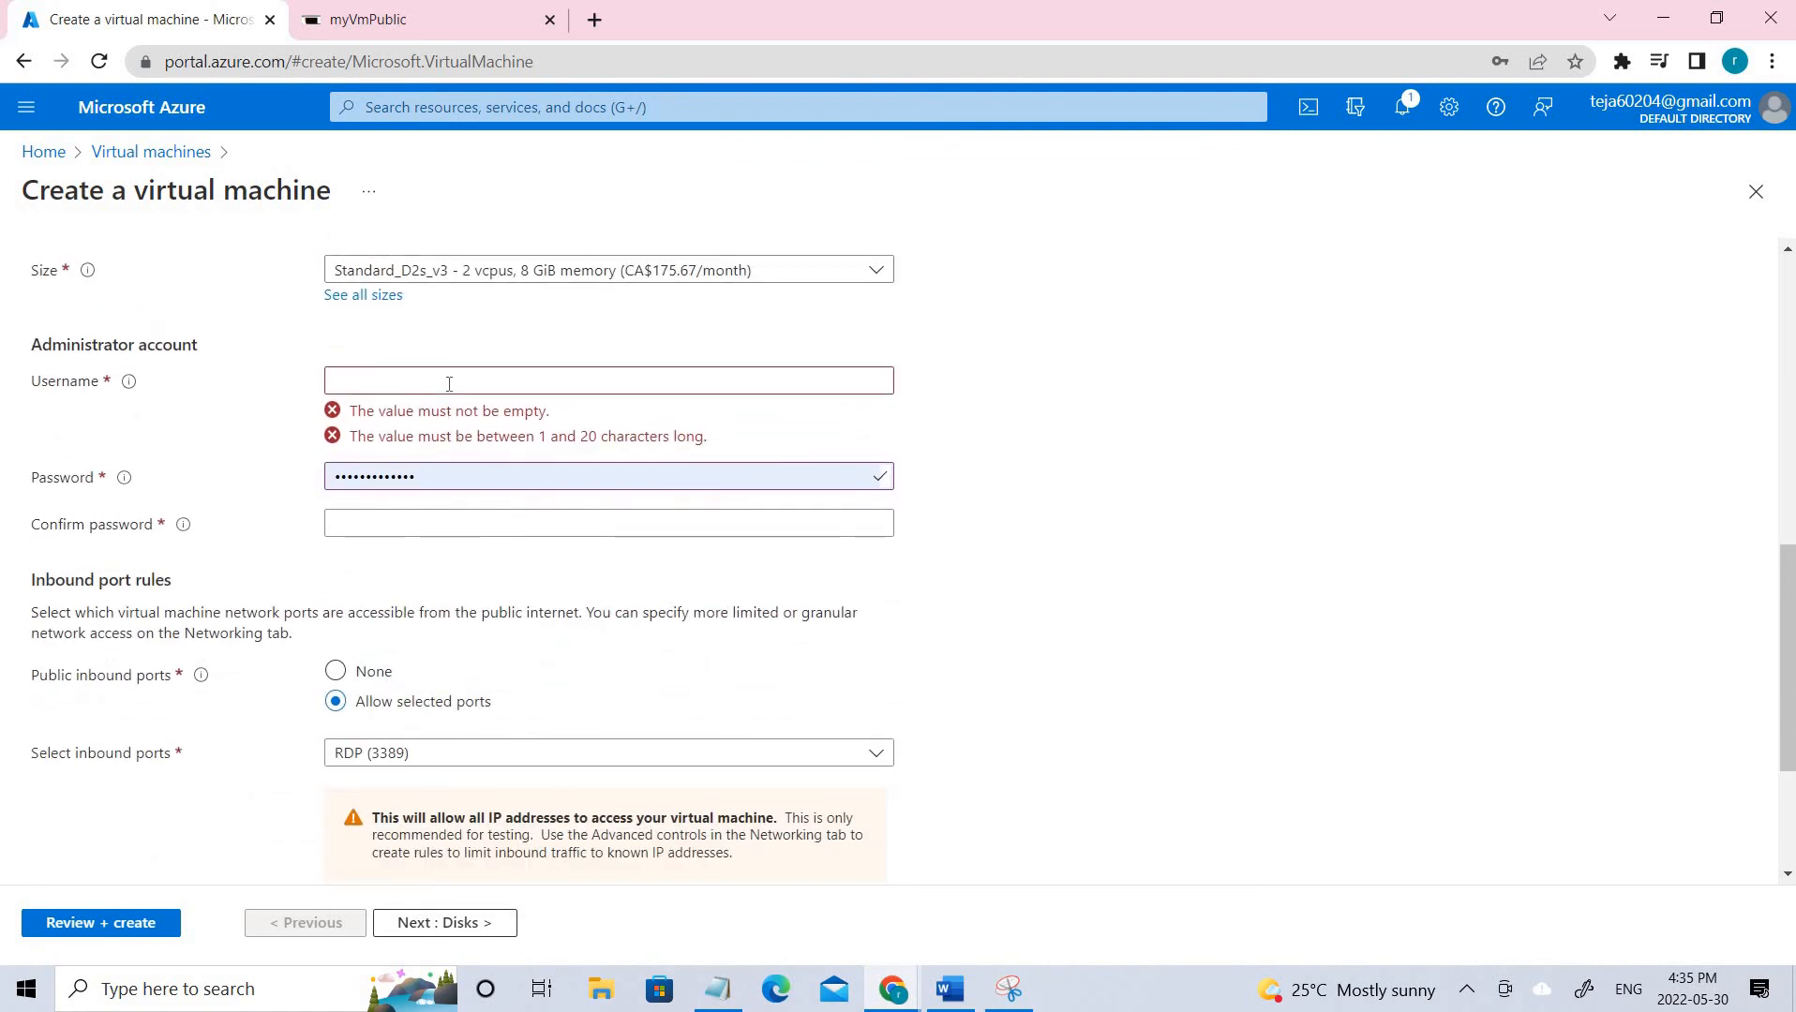
pyautogui.click(449, 384)
pyautogui.write('test')
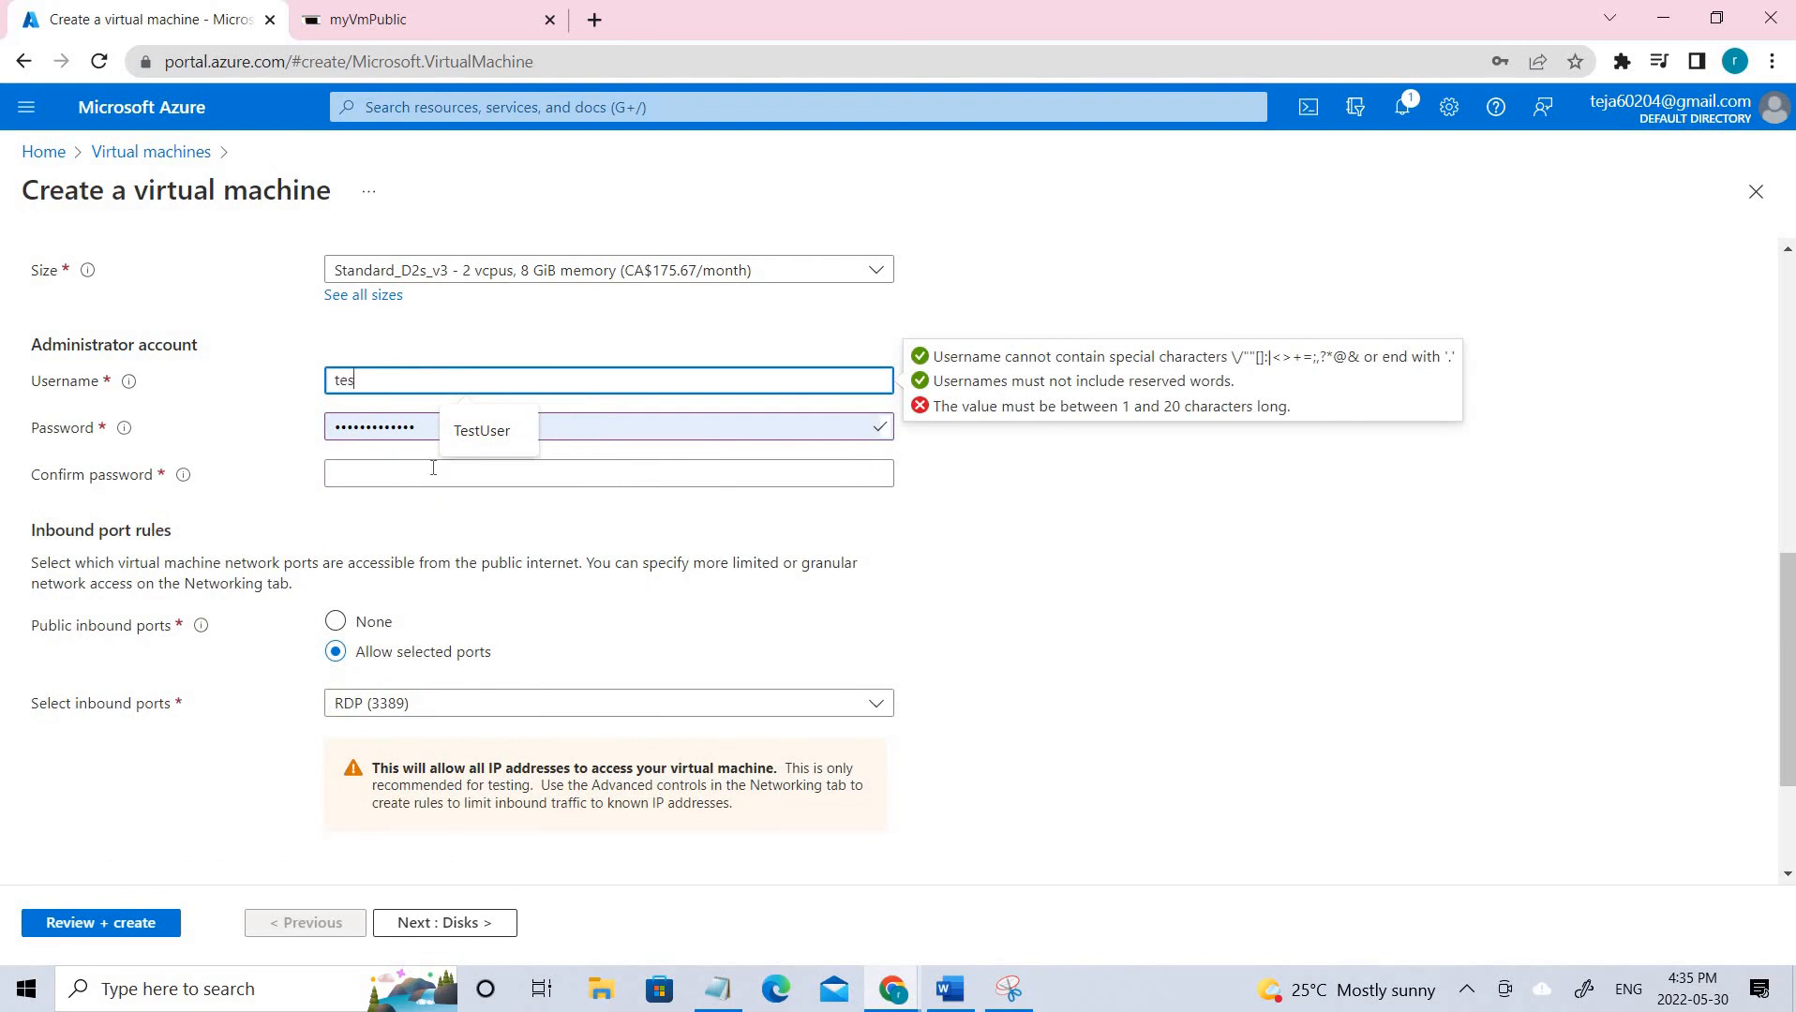
pyautogui.click(419, 434)
pyautogui.moveTo(419, 451); pyautogui.dragTo(260, 469)
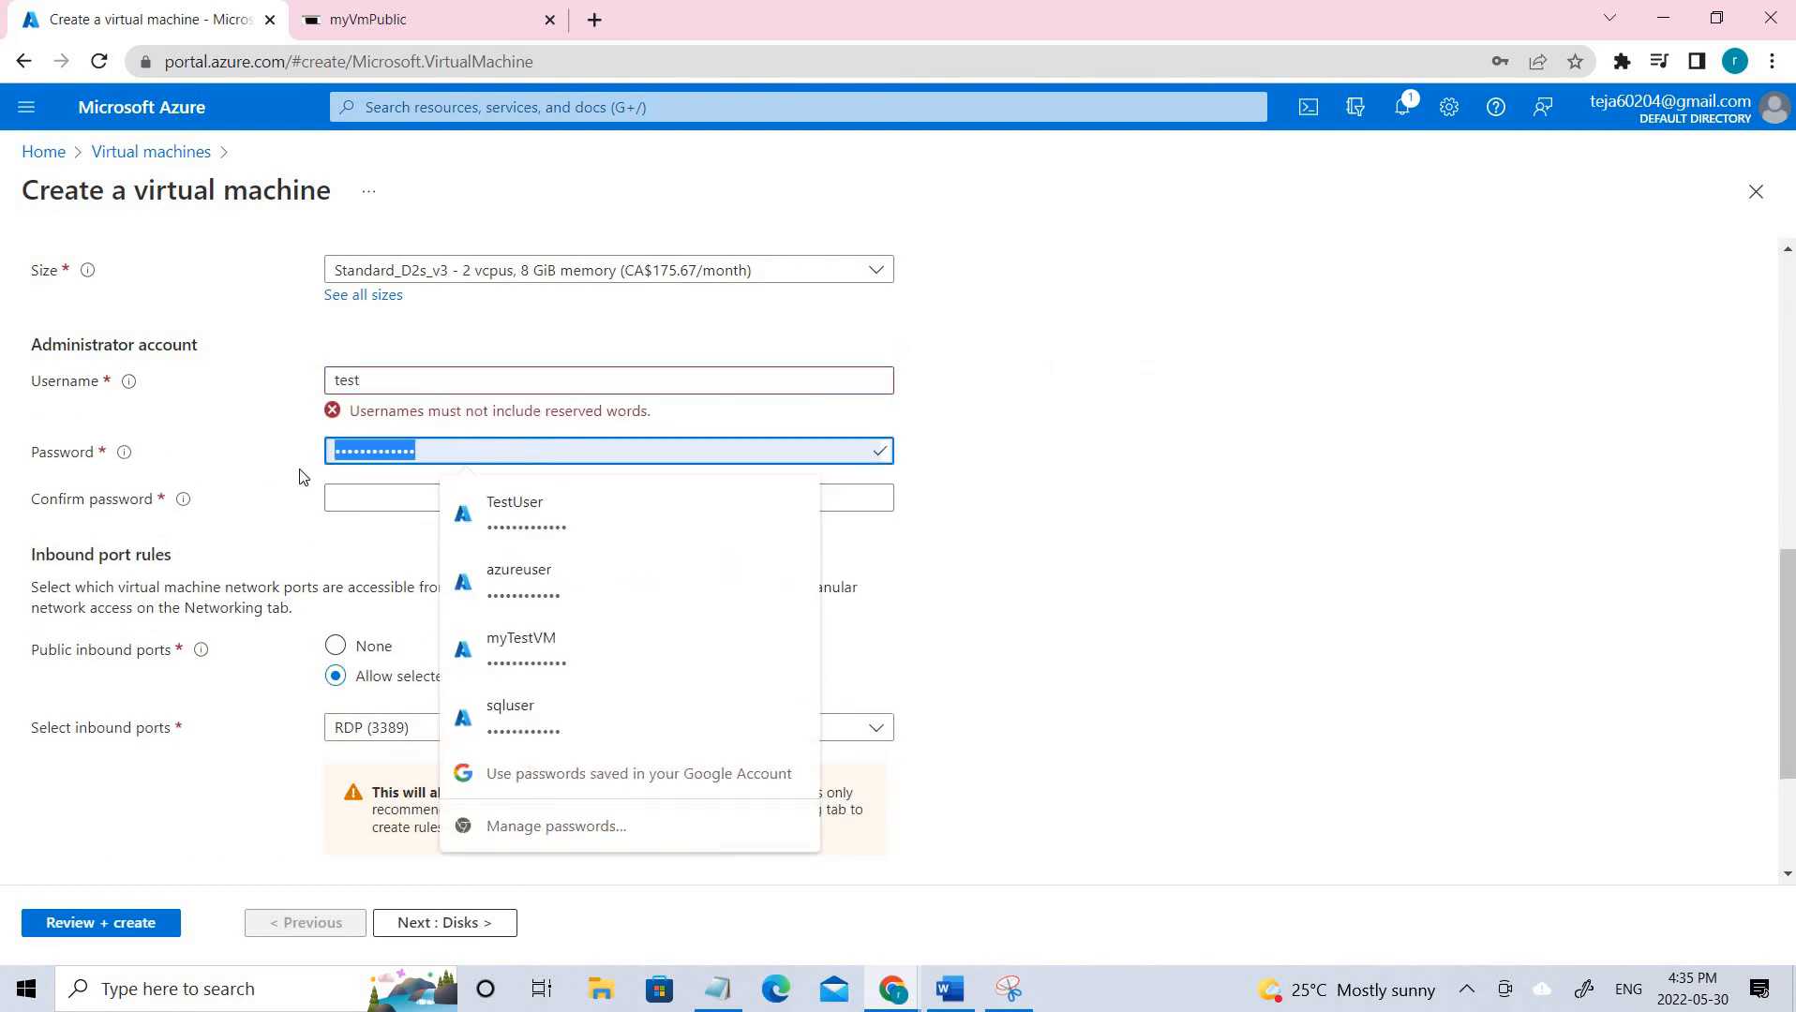
pyautogui.write('••••')
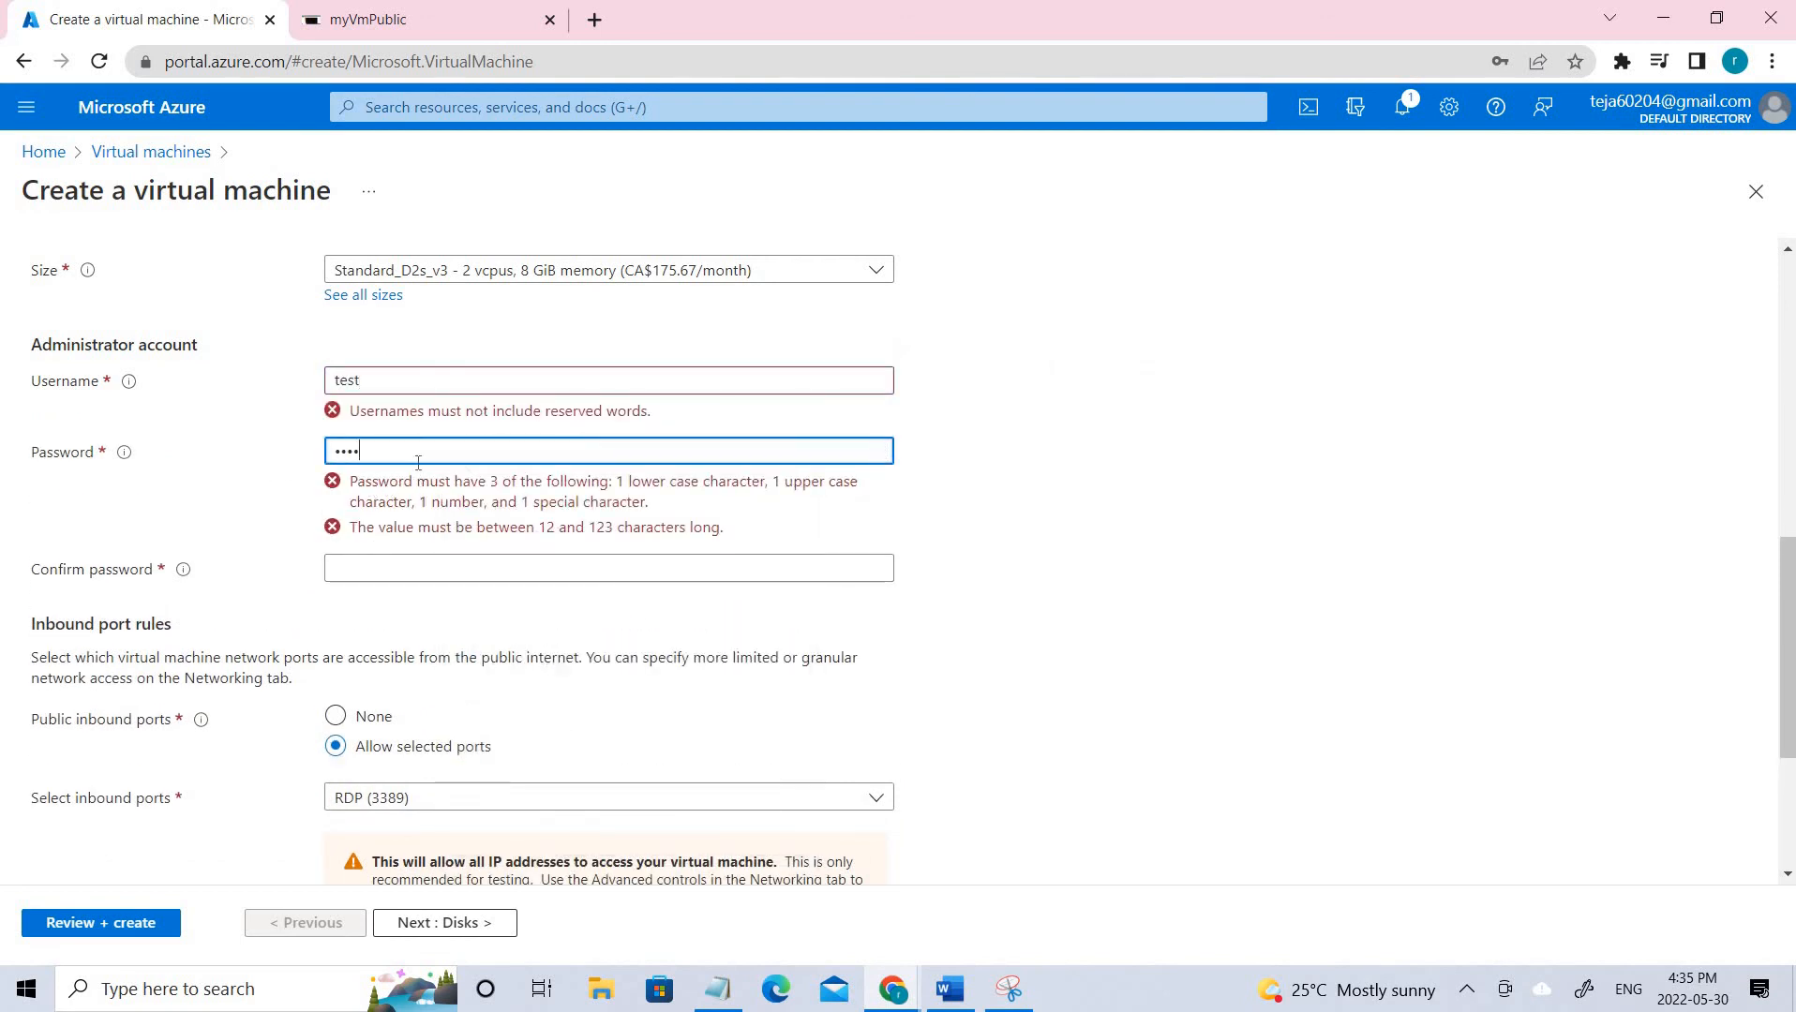
# Fill the password confirmation, correct the password, and clear the rejected username 'test'.
pyautogui.click(394, 568)
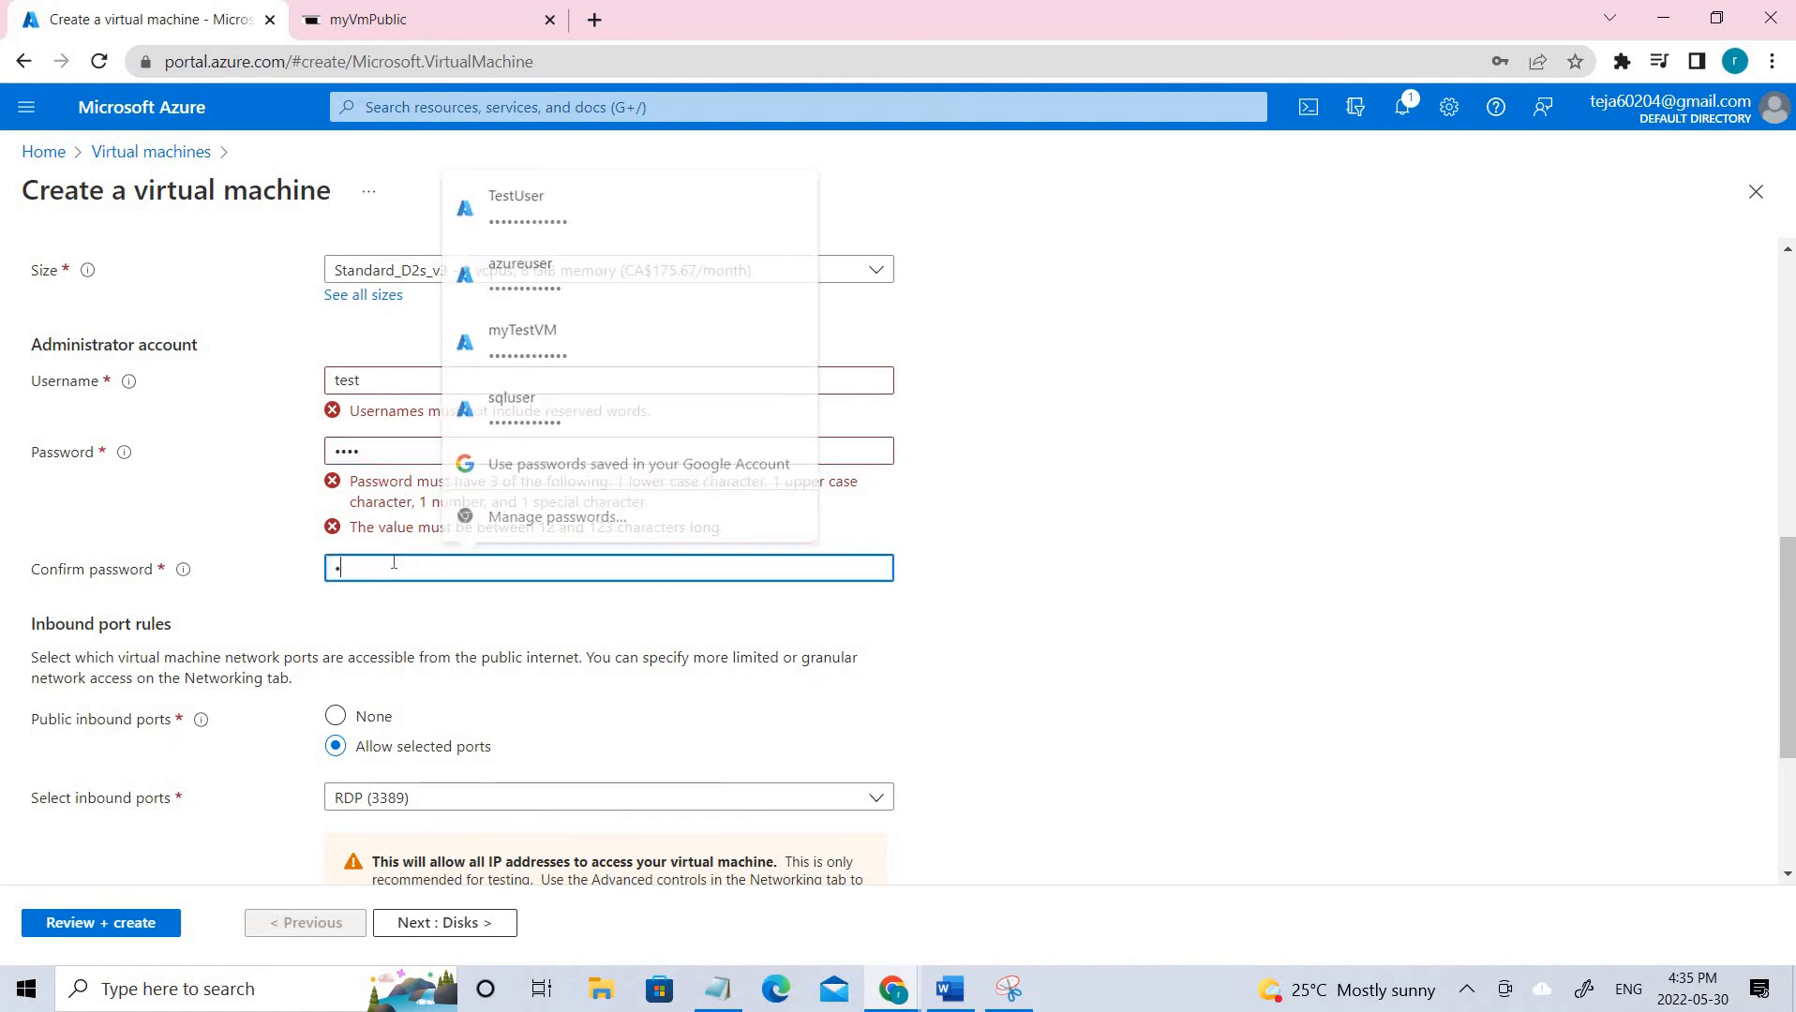
pyautogui.write('•••••••••')
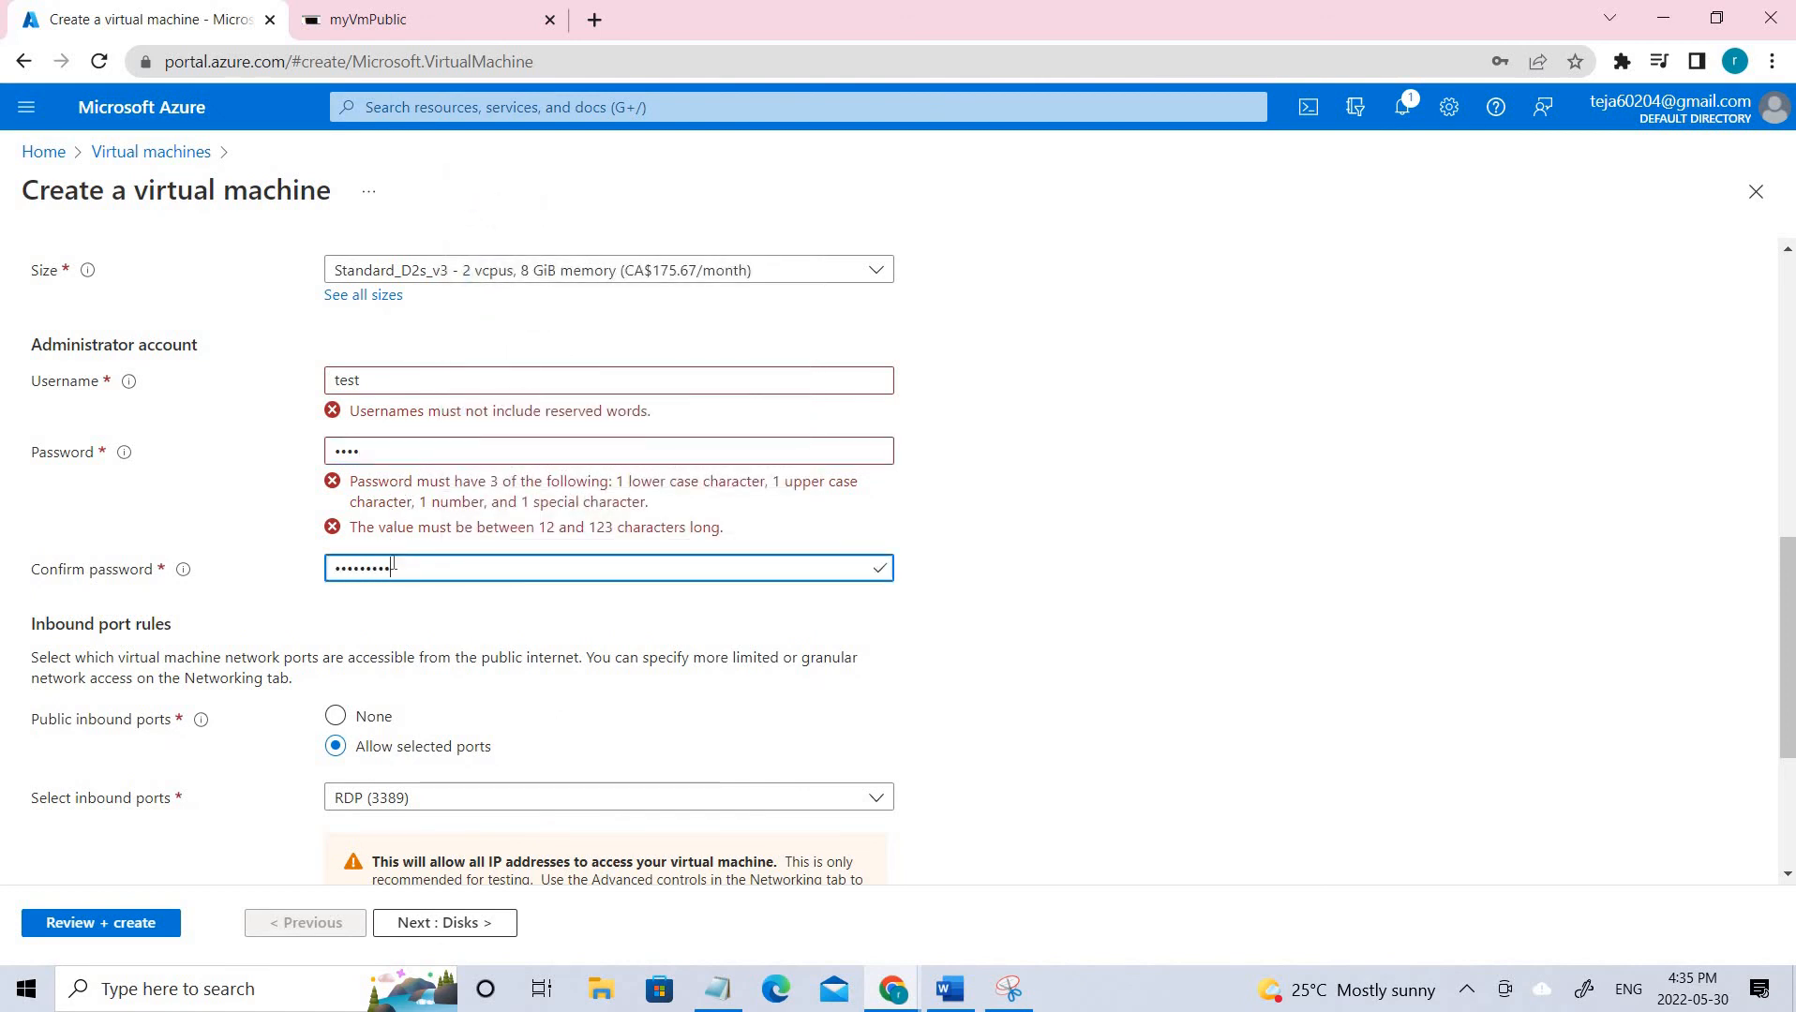
pyautogui.write('••')
pyautogui.click(394, 455)
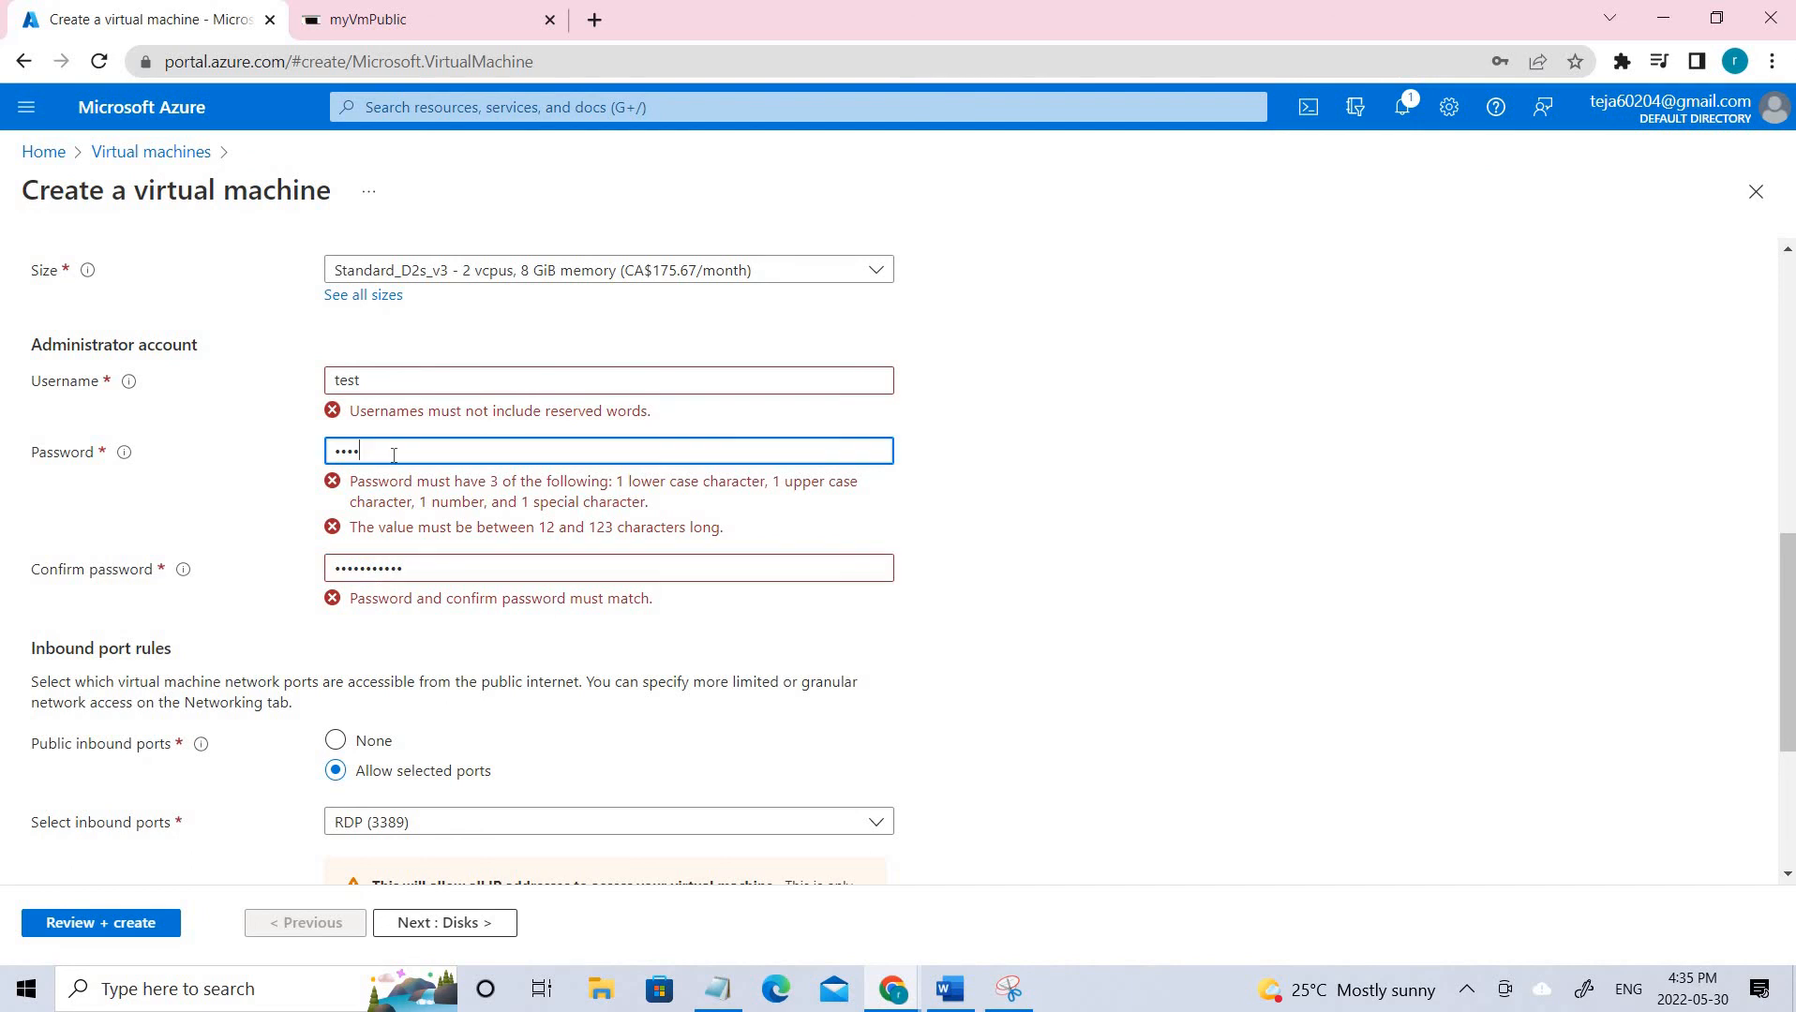
pyautogui.write('••••••')
pyautogui.click(396, 385)
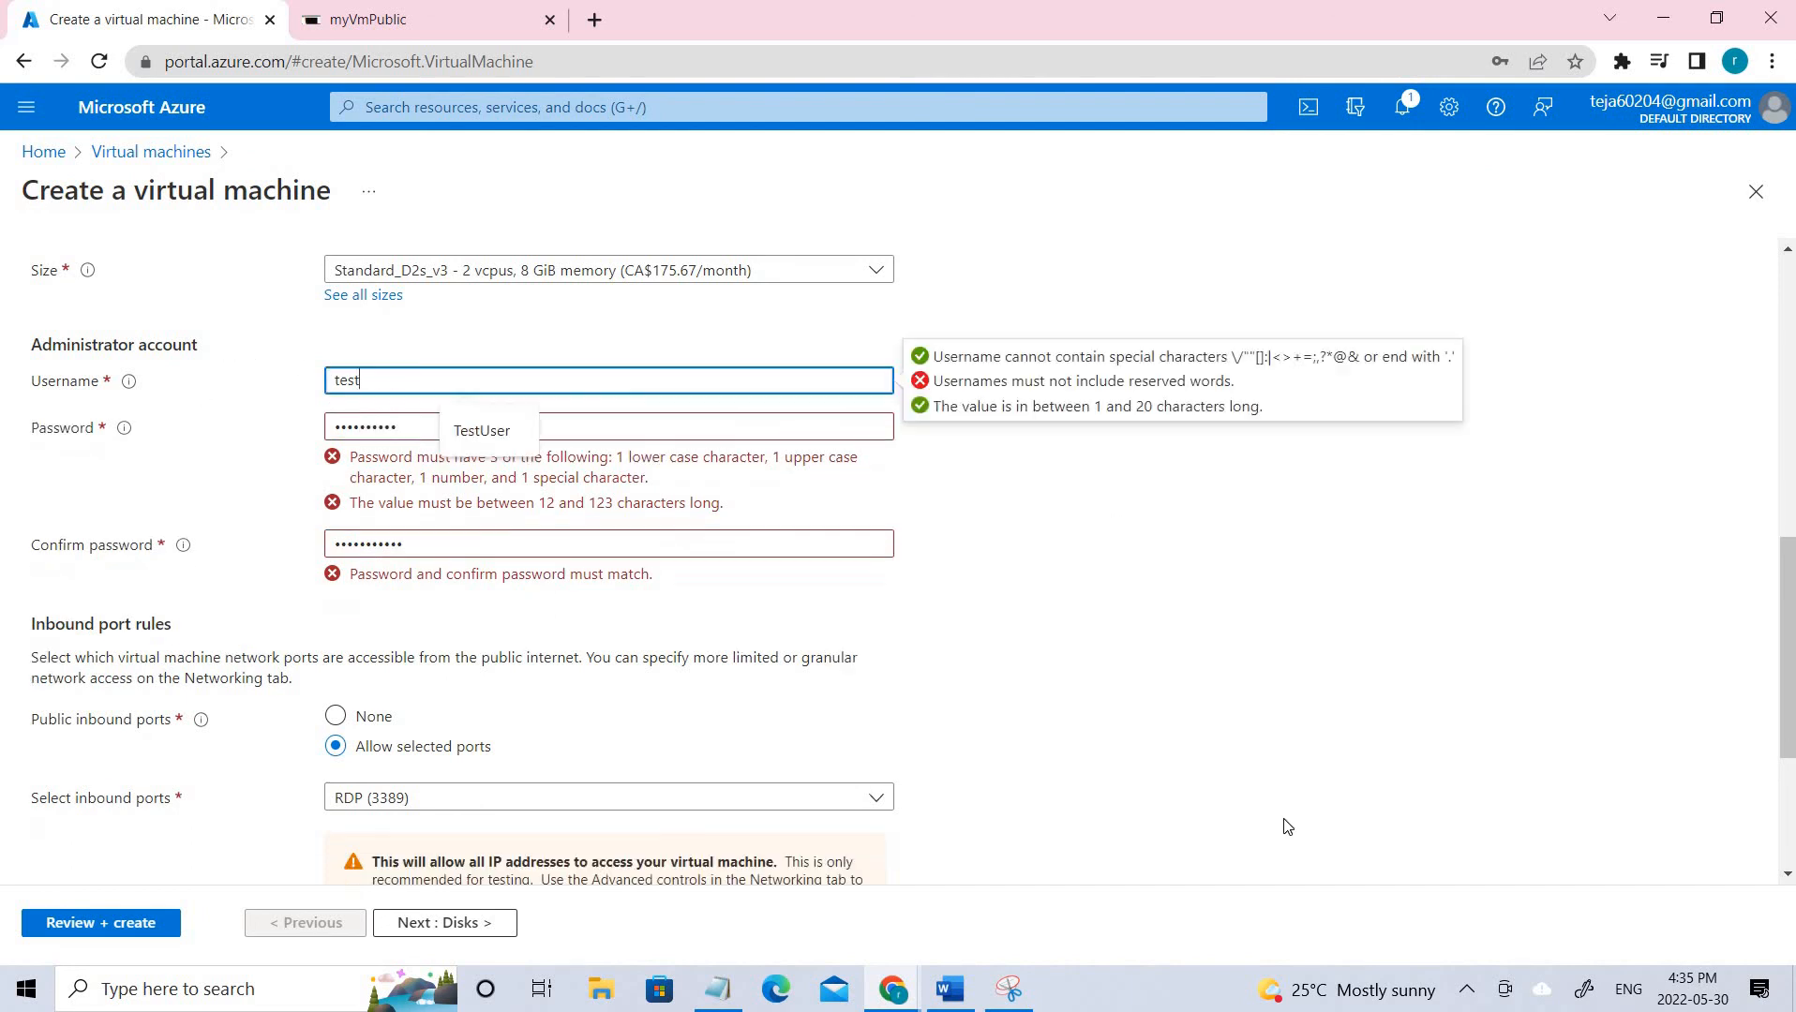
pyautogui.press('BackSpace')
pyautogui.press('BackSpace')
pyautogui.press('BackSpace')
pyautogui.press('BackSpace')
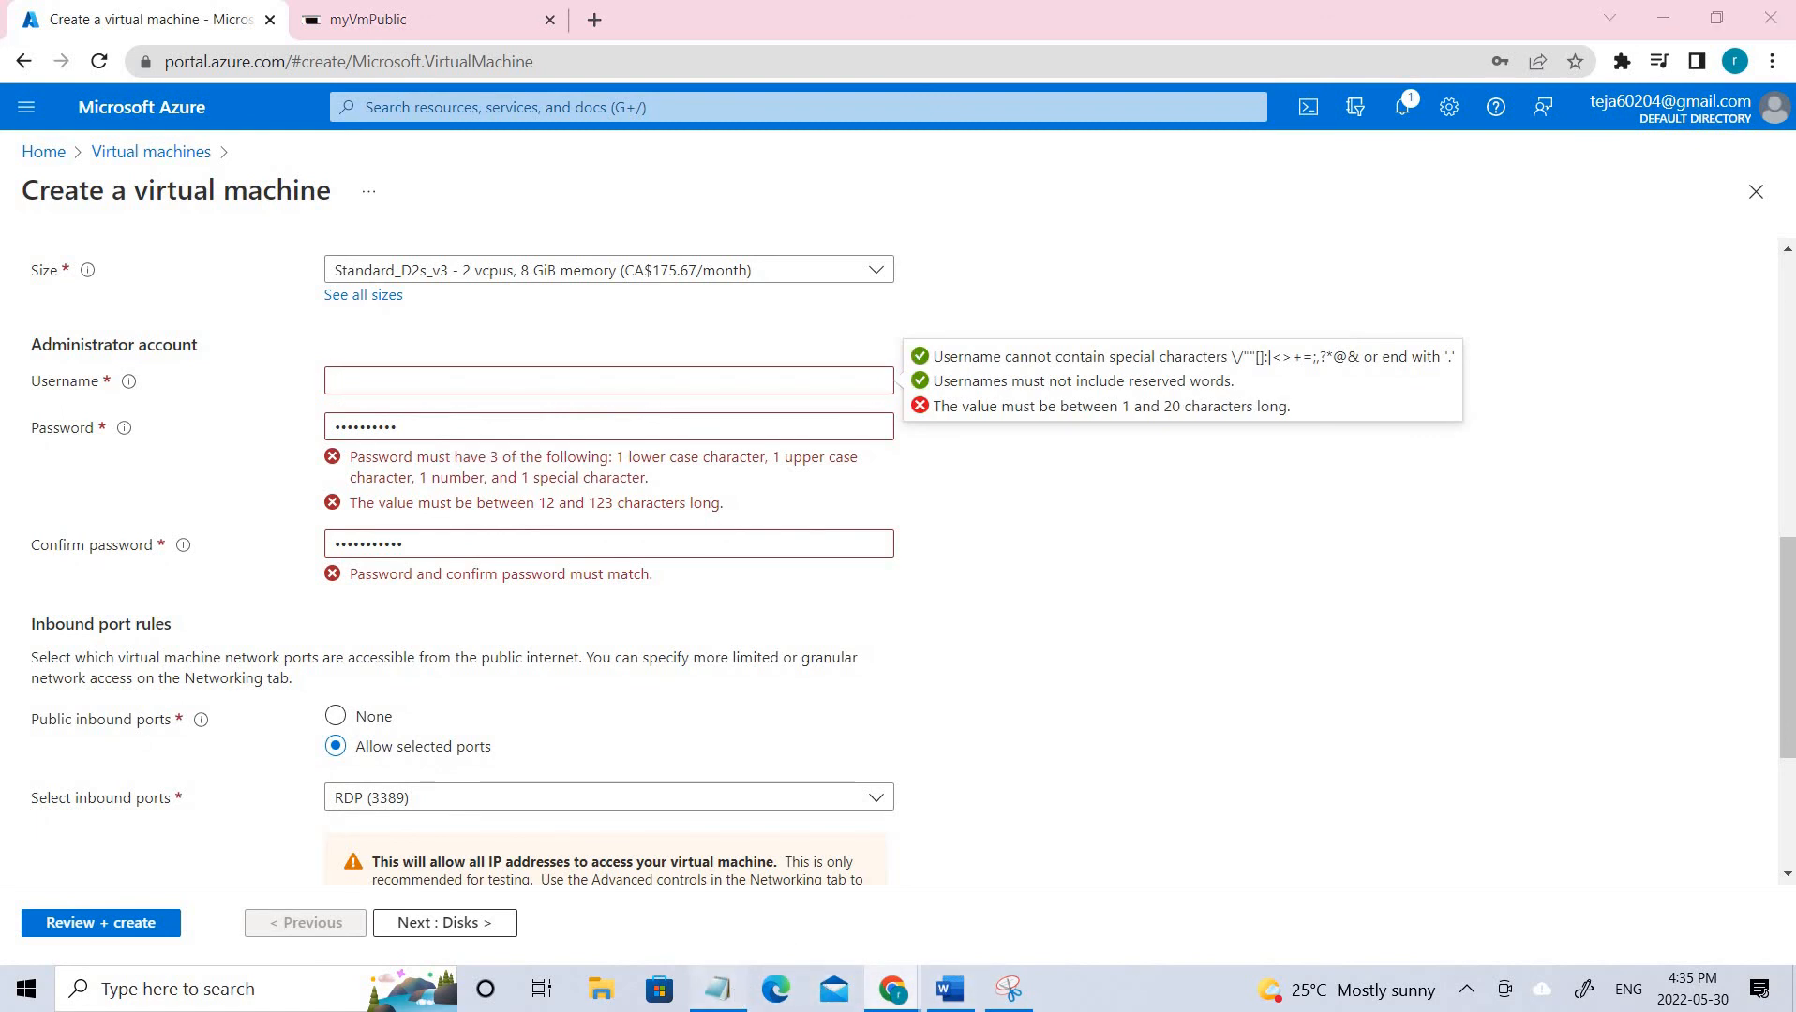
# Paste the lab's admin username, password and matching confirmation from the Notepad credentials.
pyautogui.click(719, 989)
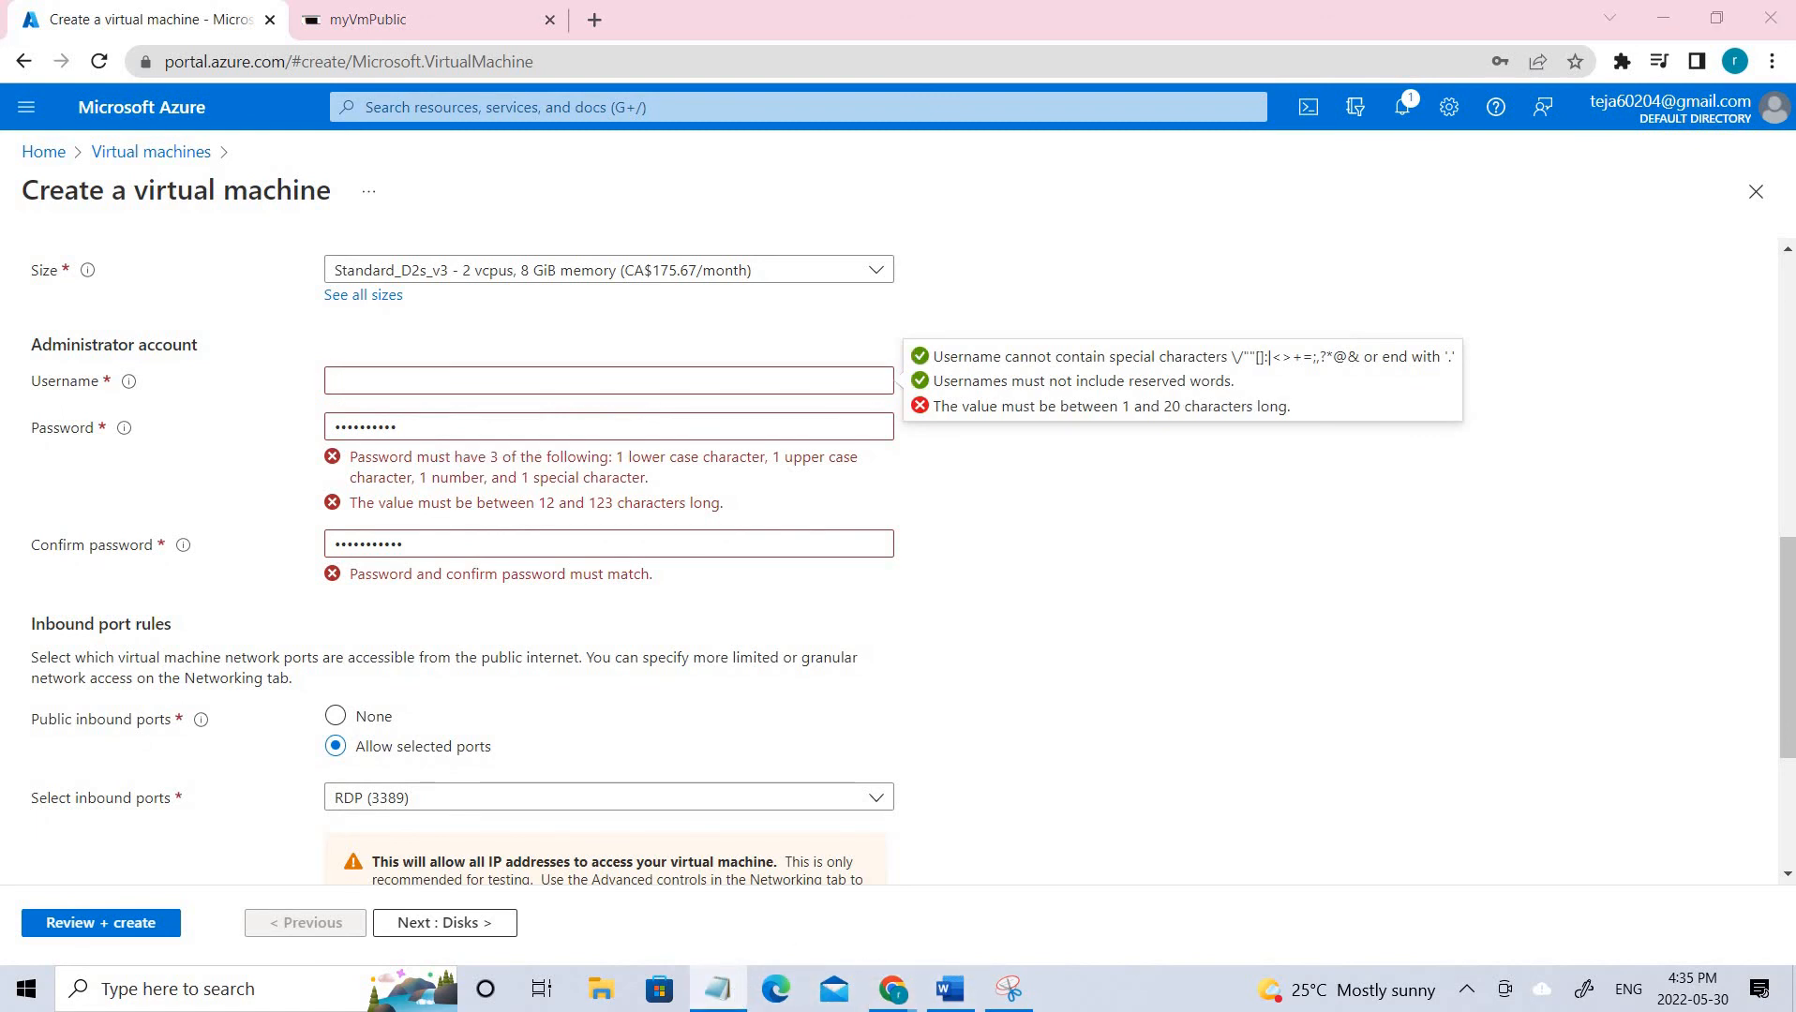
pyautogui.click(409, 385)
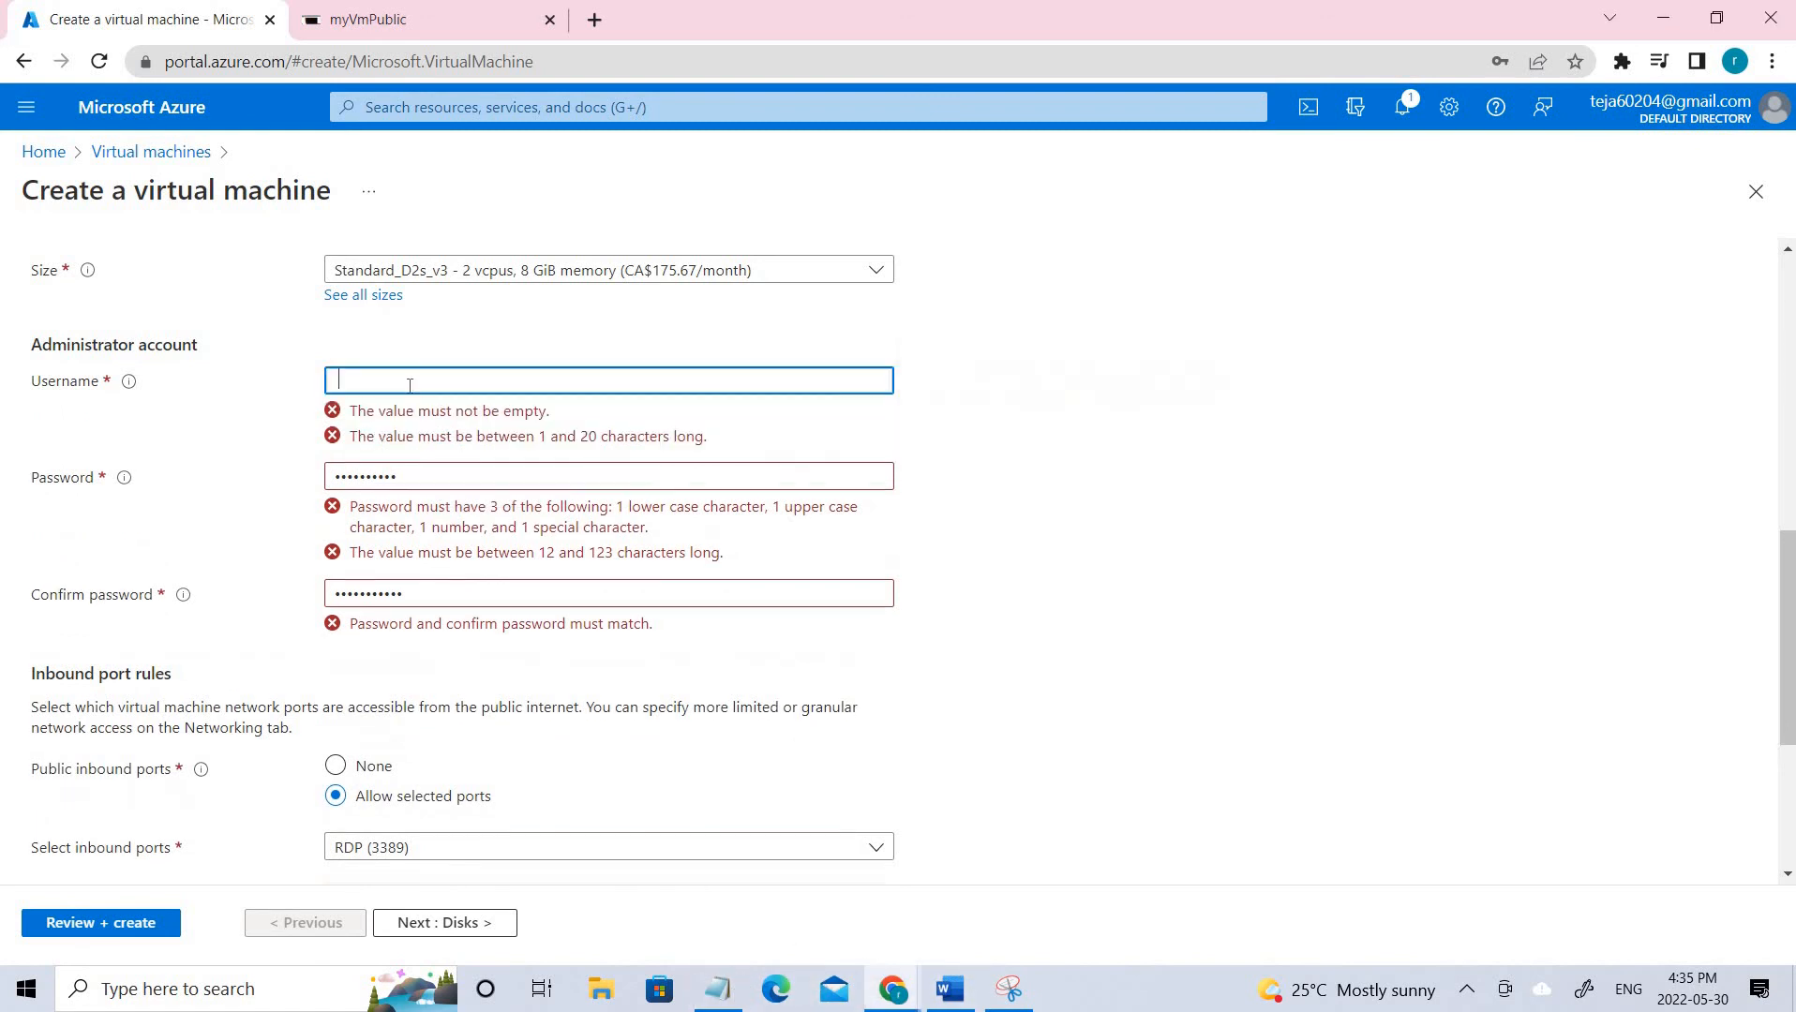
pyautogui.write('localadmin')
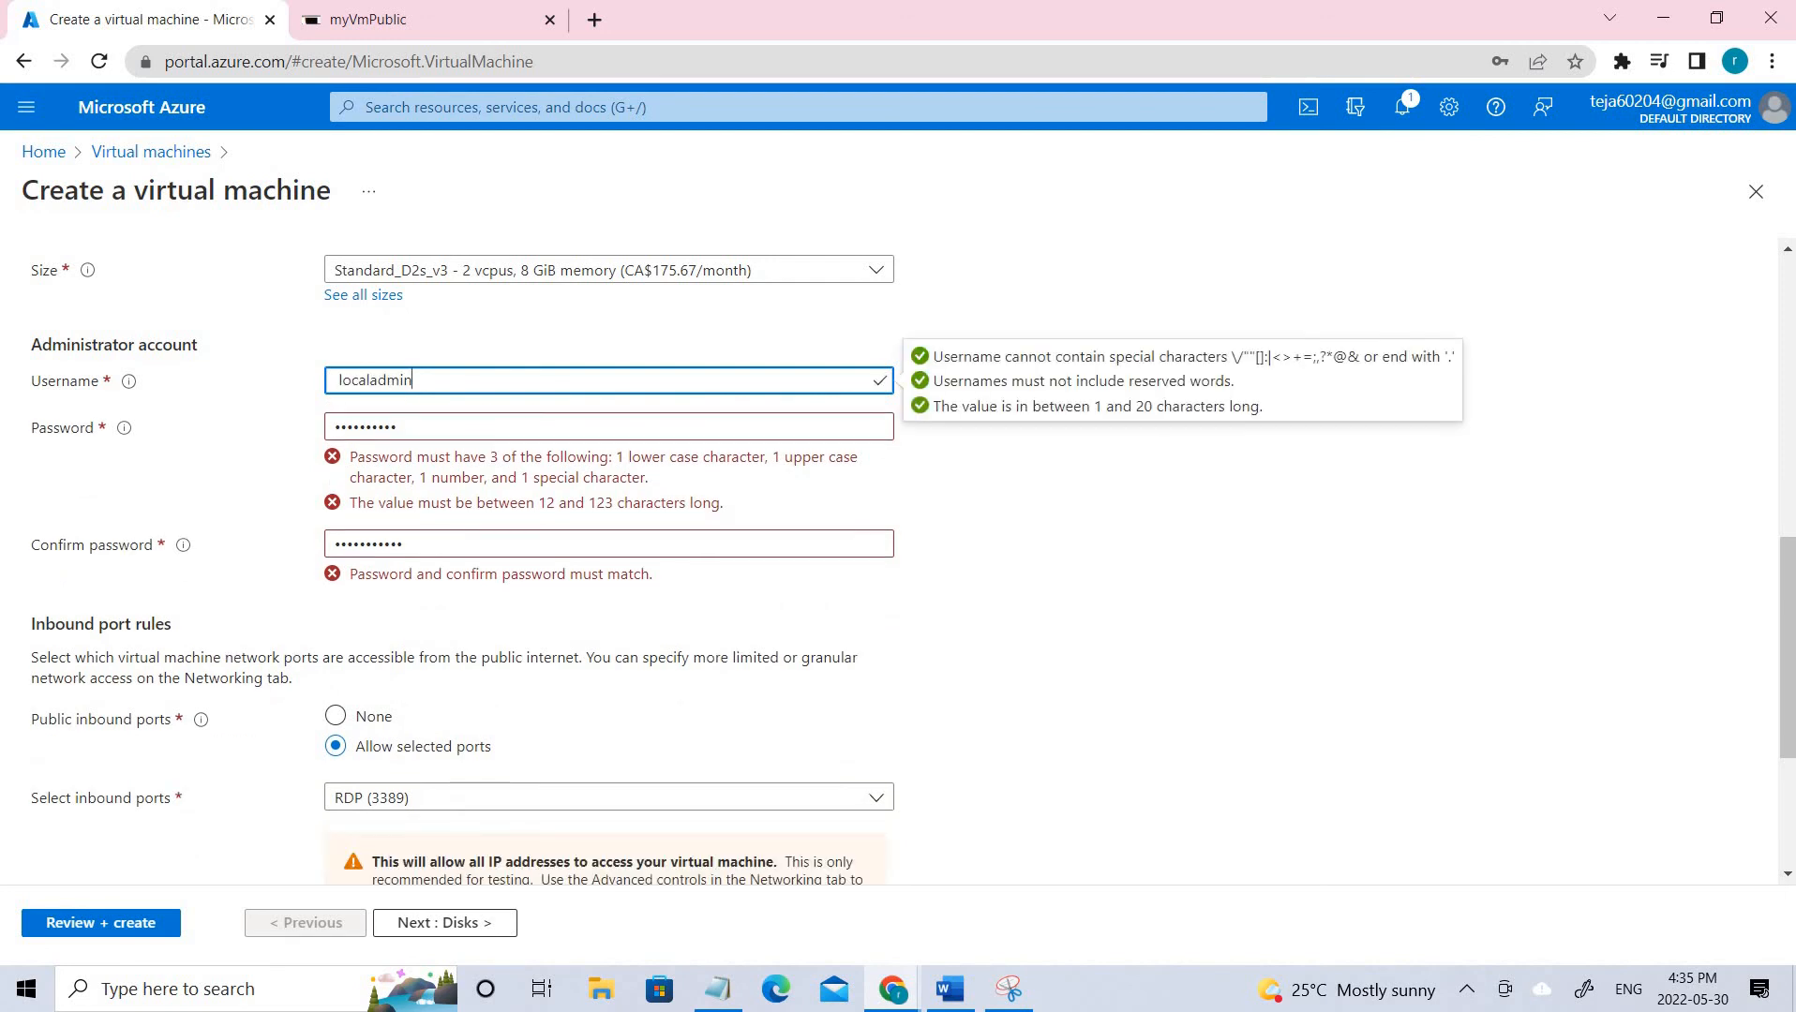
pyautogui.hotkey('alt', 'Tab')
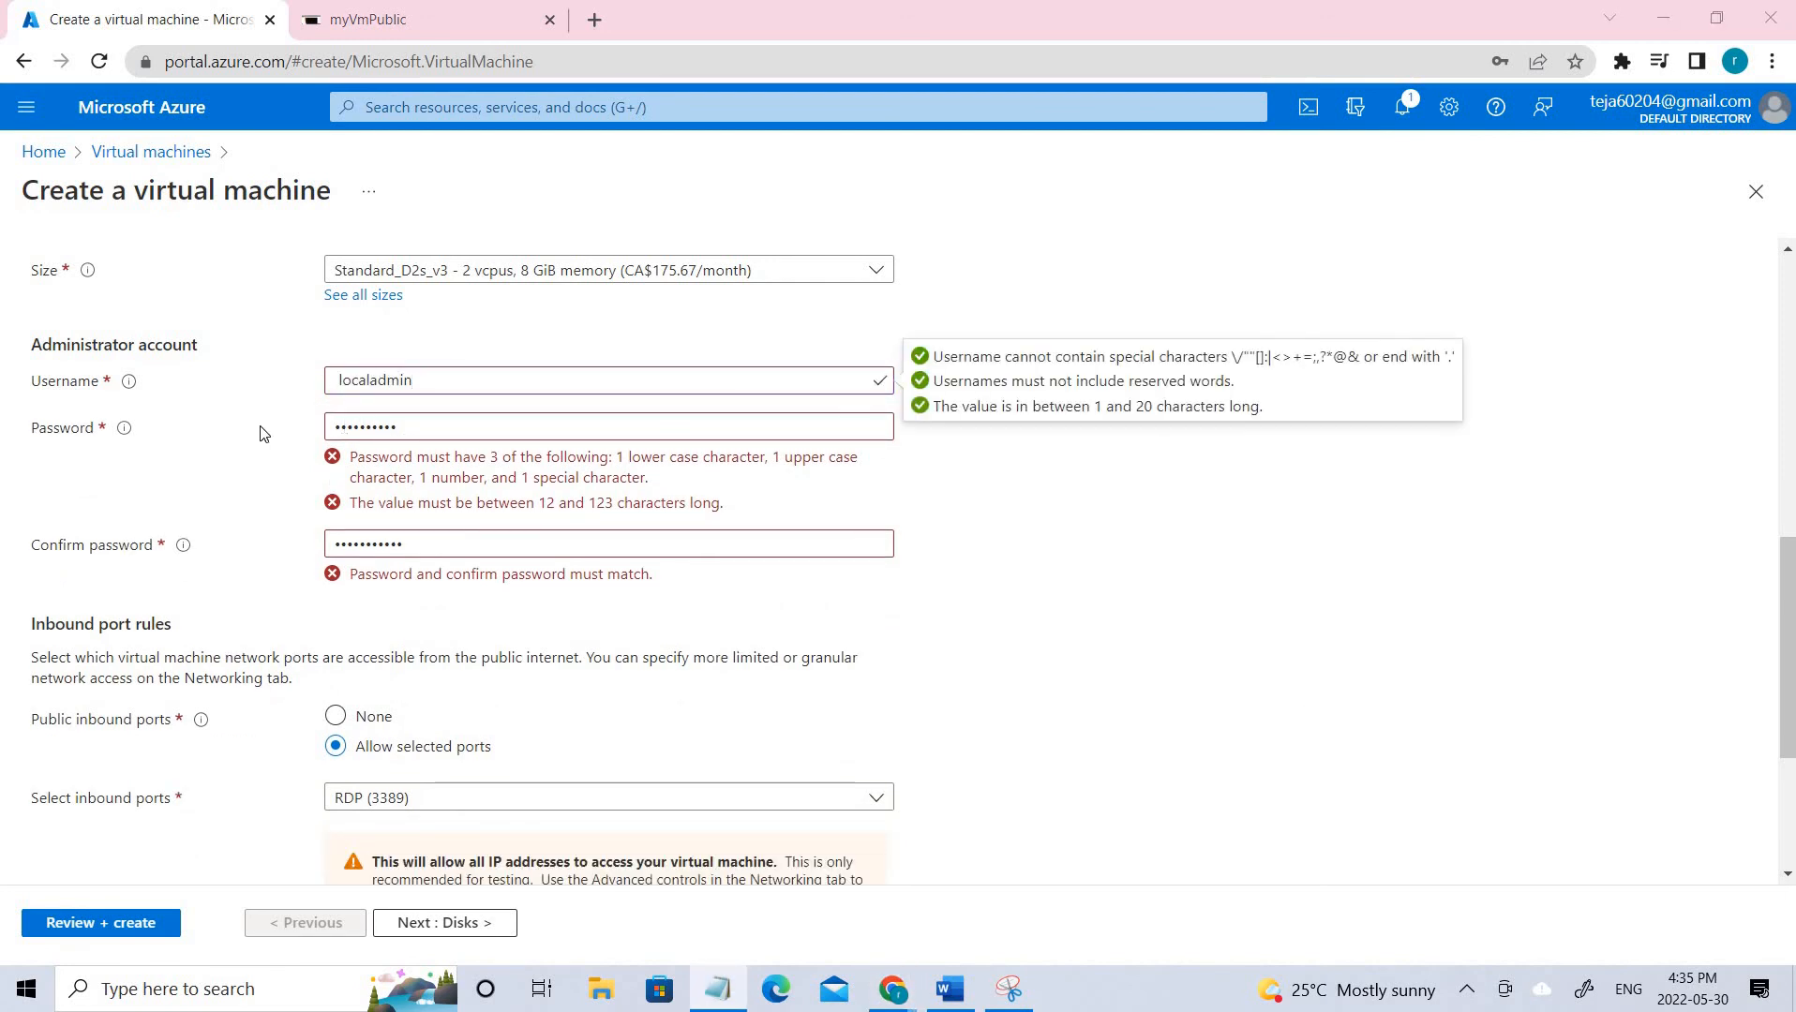
pyautogui.hotkey('alt', 'Tab')
pyautogui.press('Tab')
pyautogui.hotkey('ctrl', 'v')
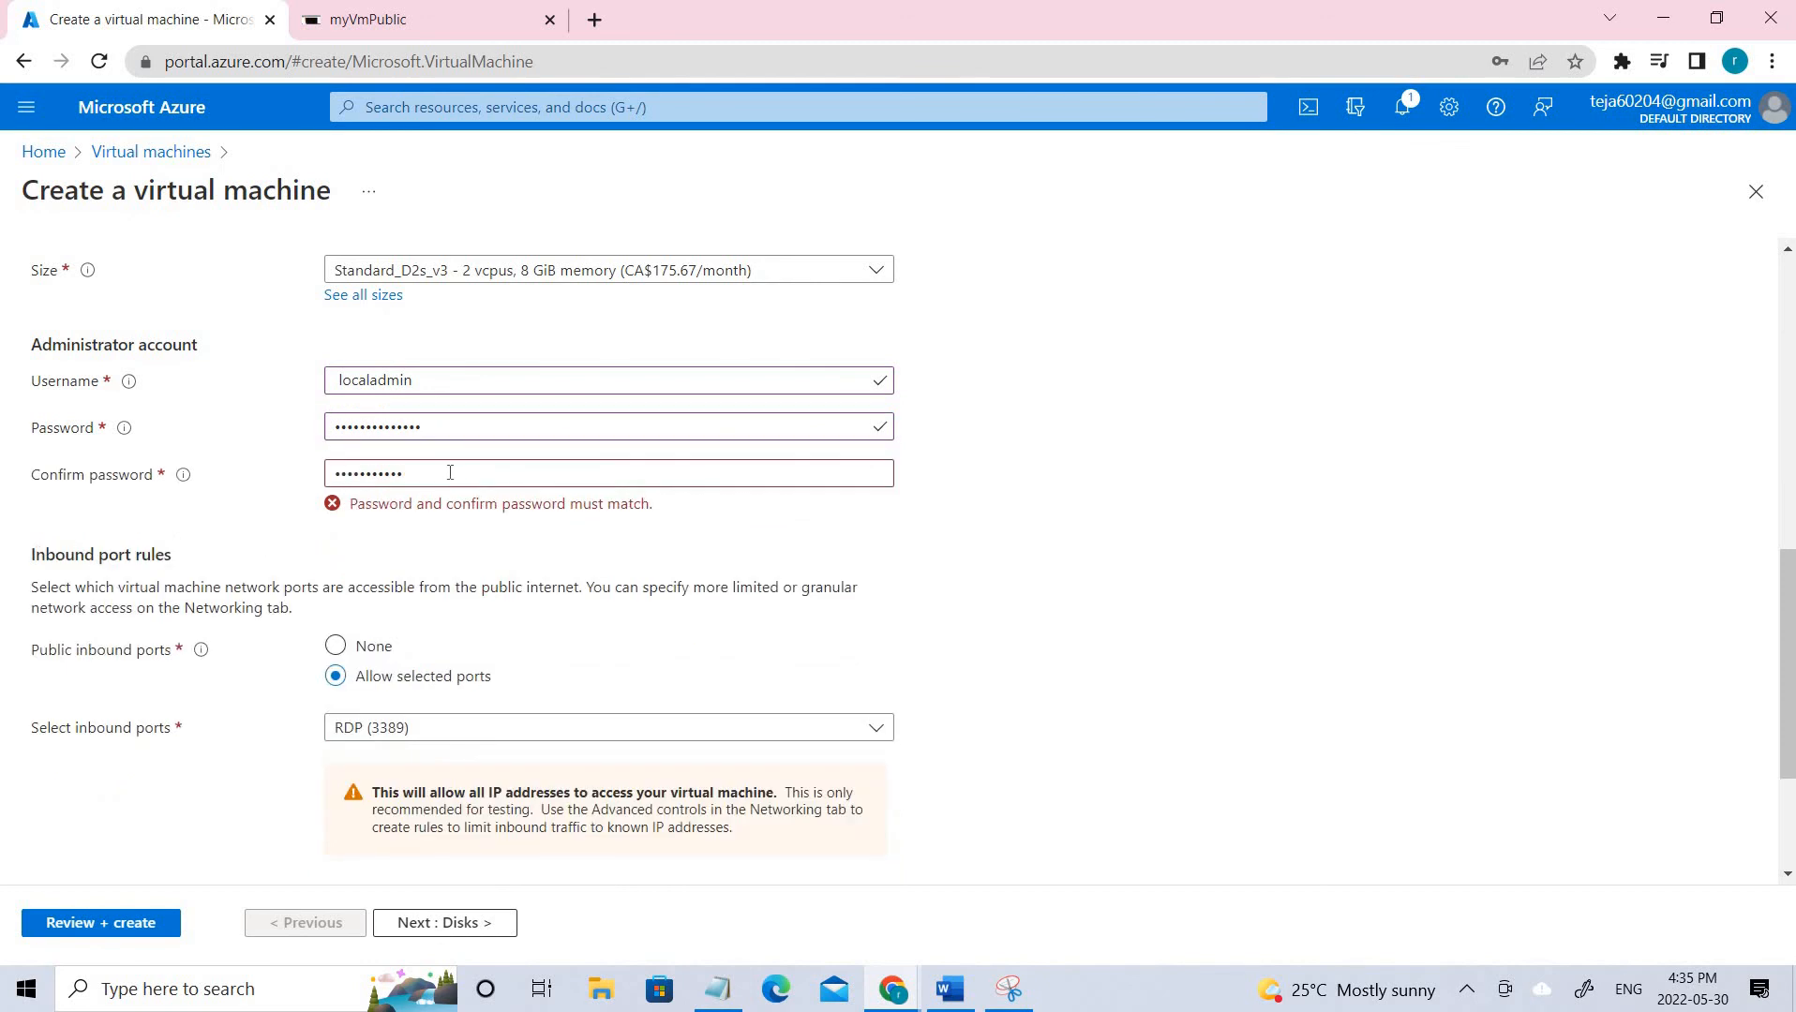
pyautogui.click(218, 469)
pyautogui.hotkey('ctrl', 'v')
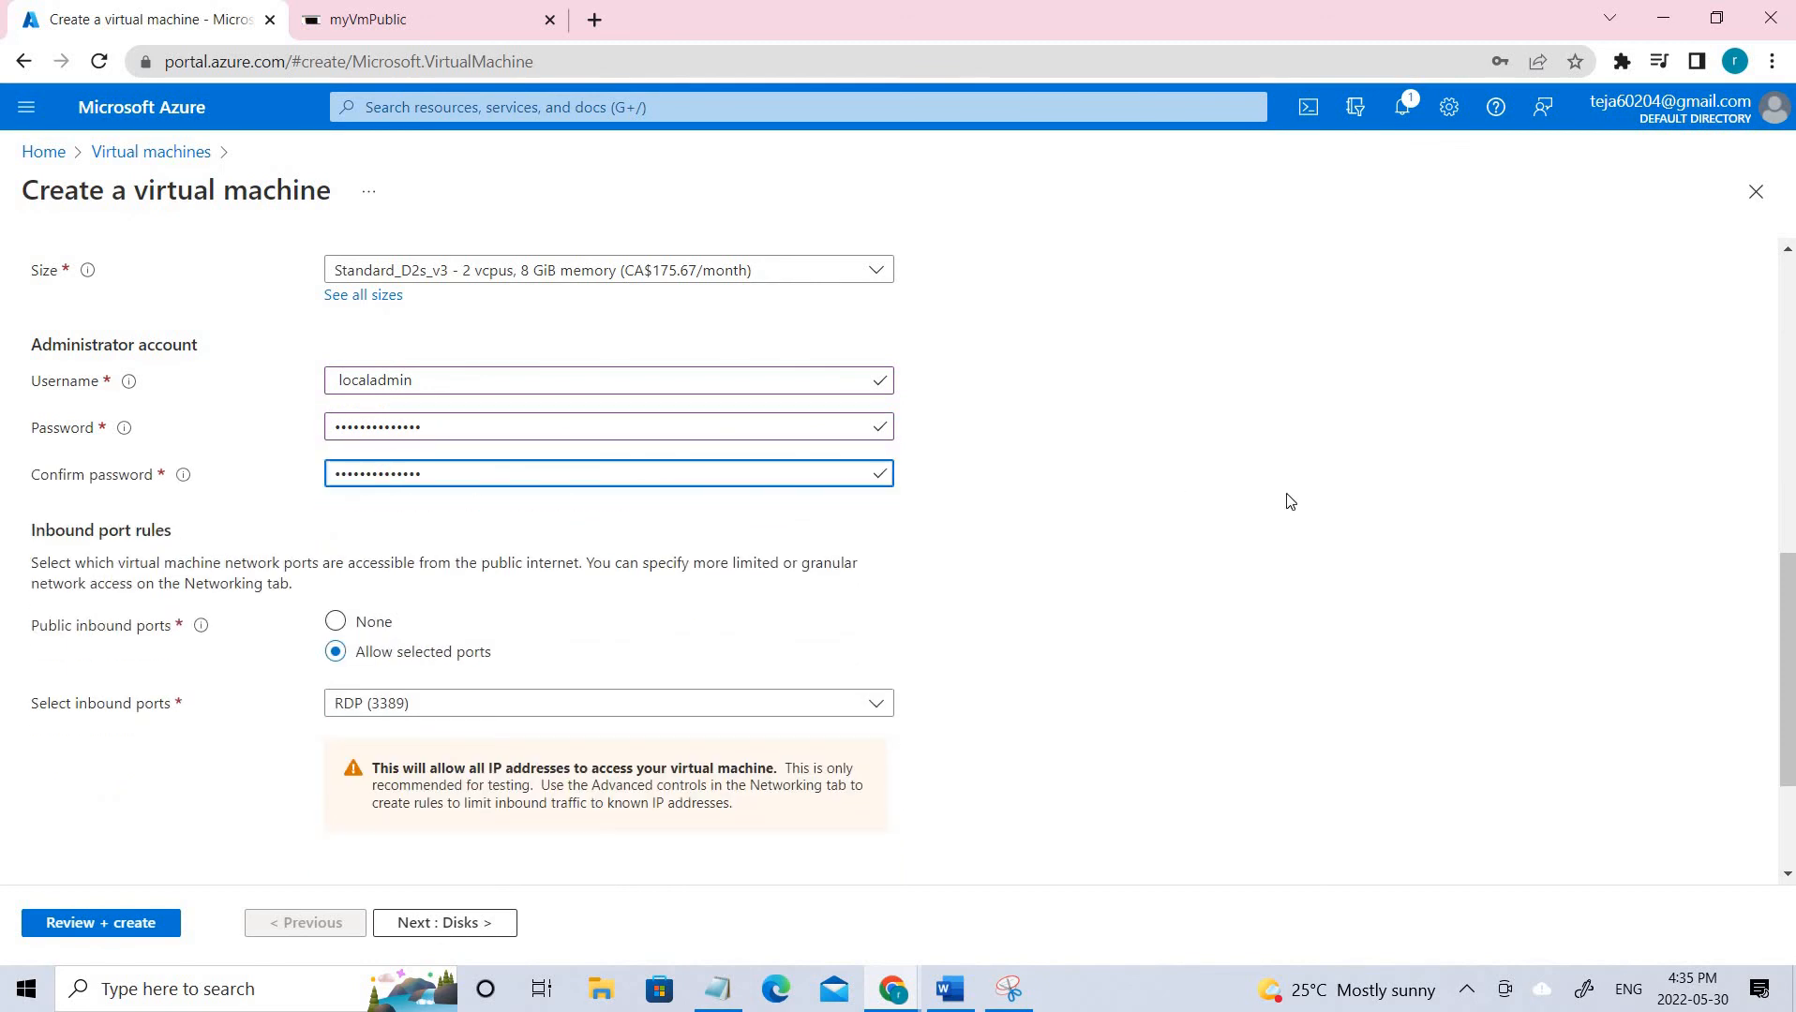
pyautogui.click(794, 531)
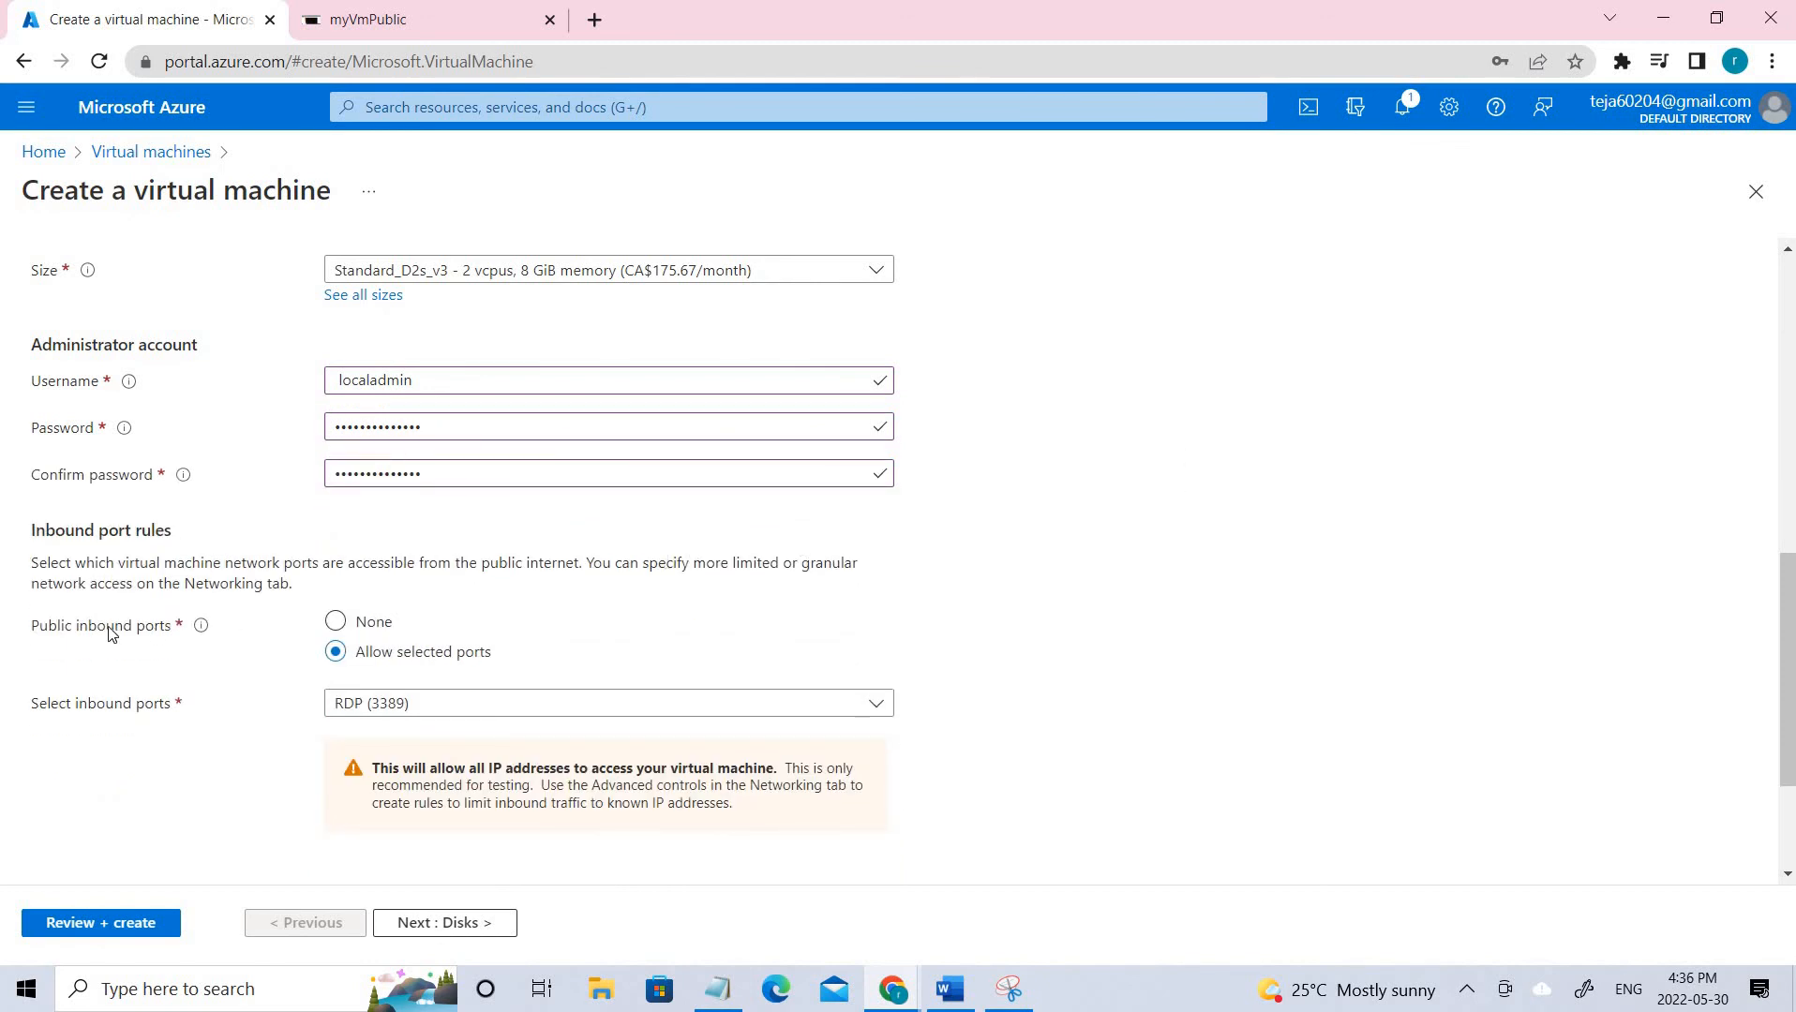
# Set Public inbound ports to None.
pyautogui.moveTo(145, 635); pyautogui.dragTo(258, 661)
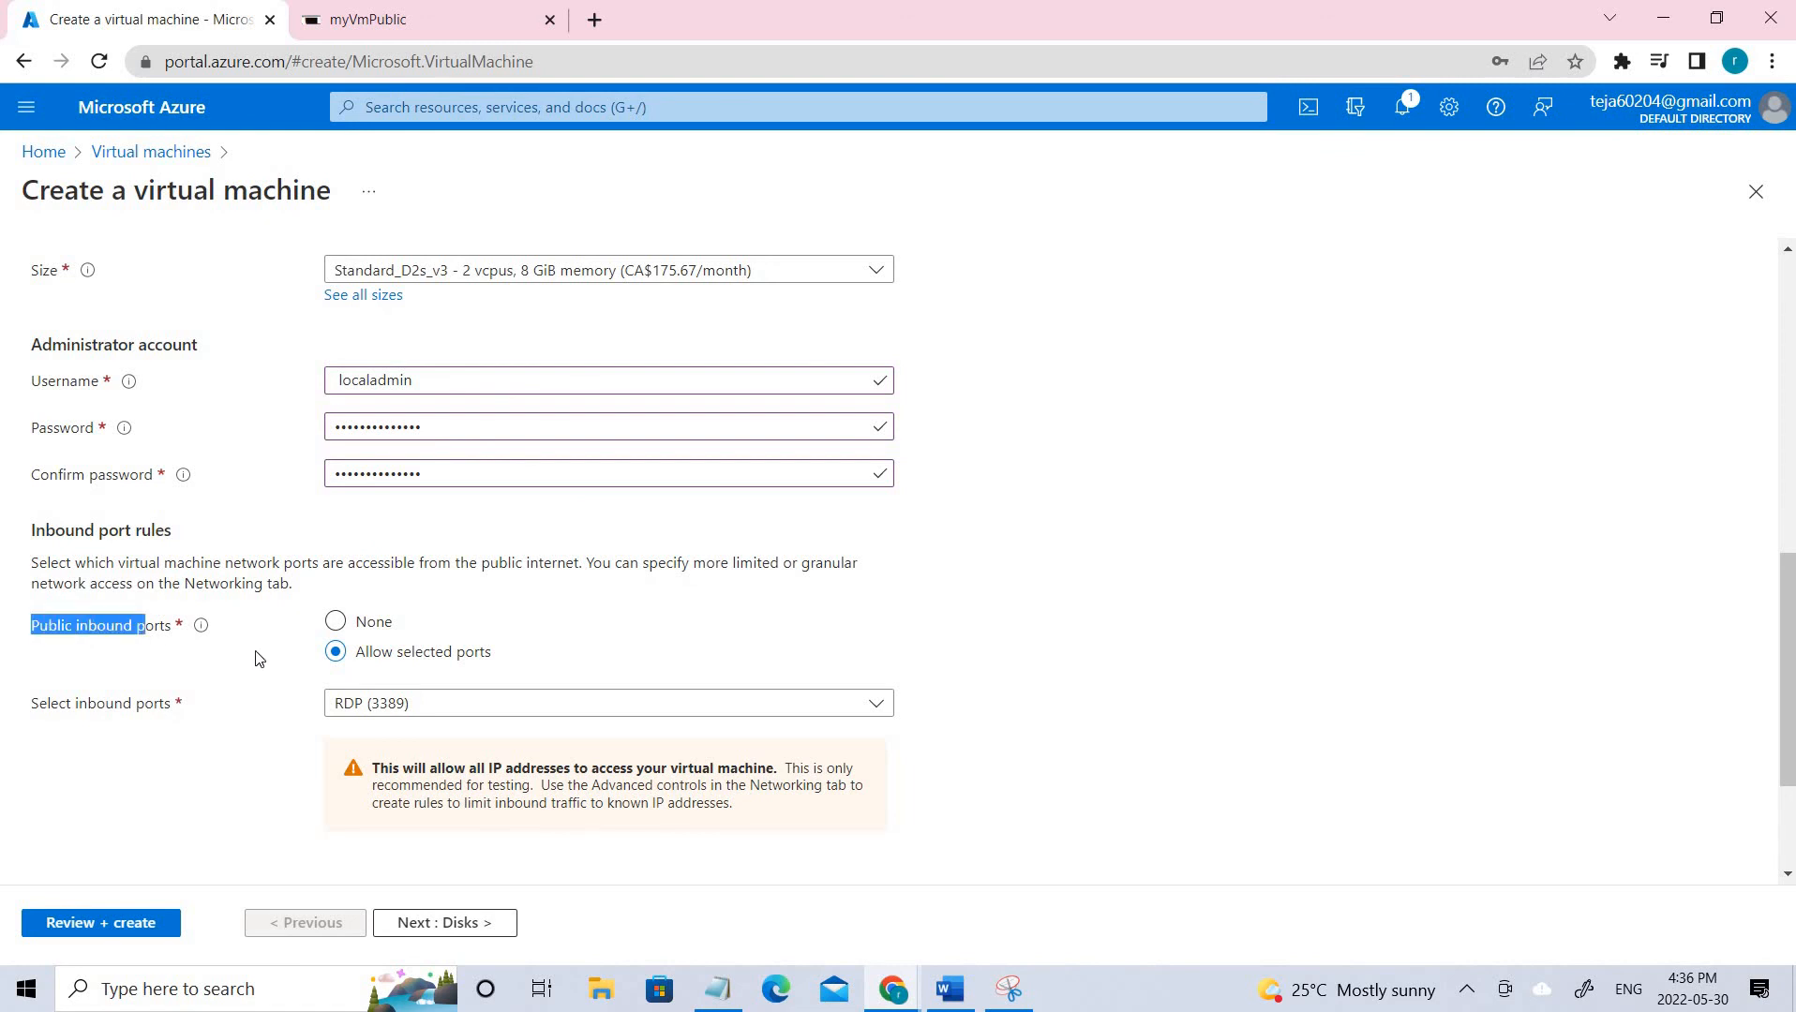
pyautogui.click(337, 626)
pyautogui.scroll(-2, 600, 664)
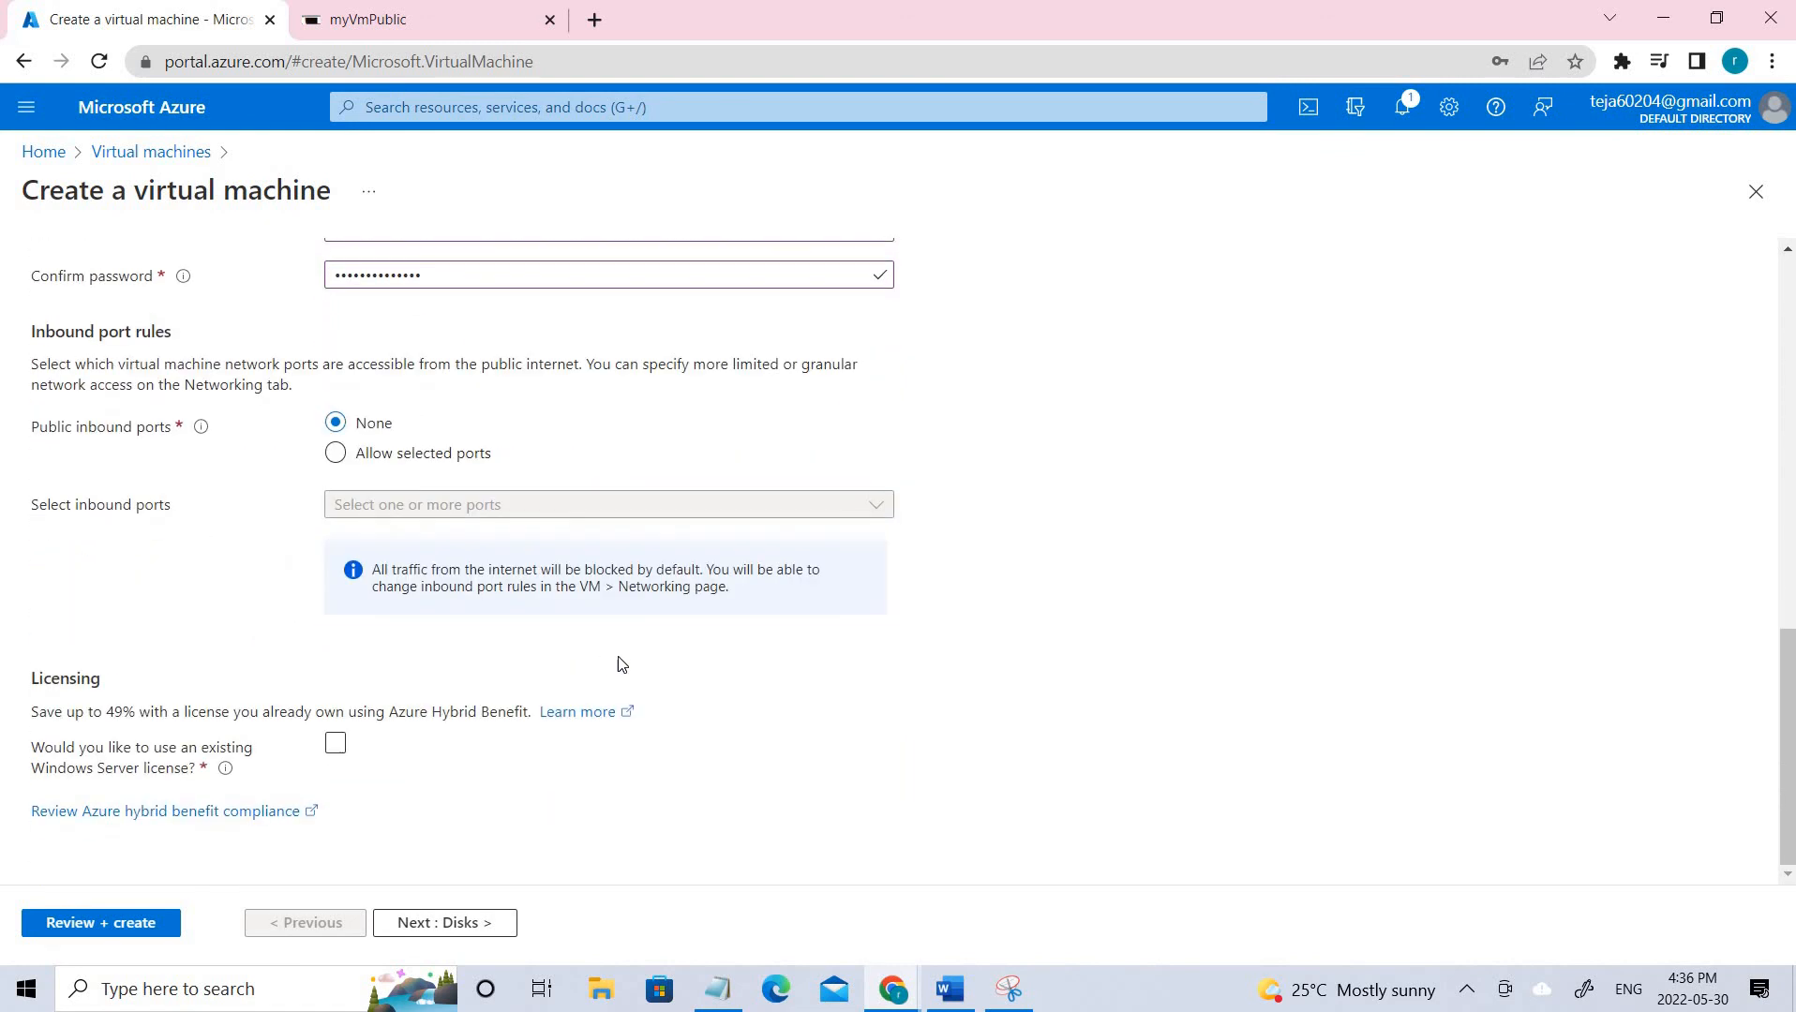
pyautogui.click(471, 925)
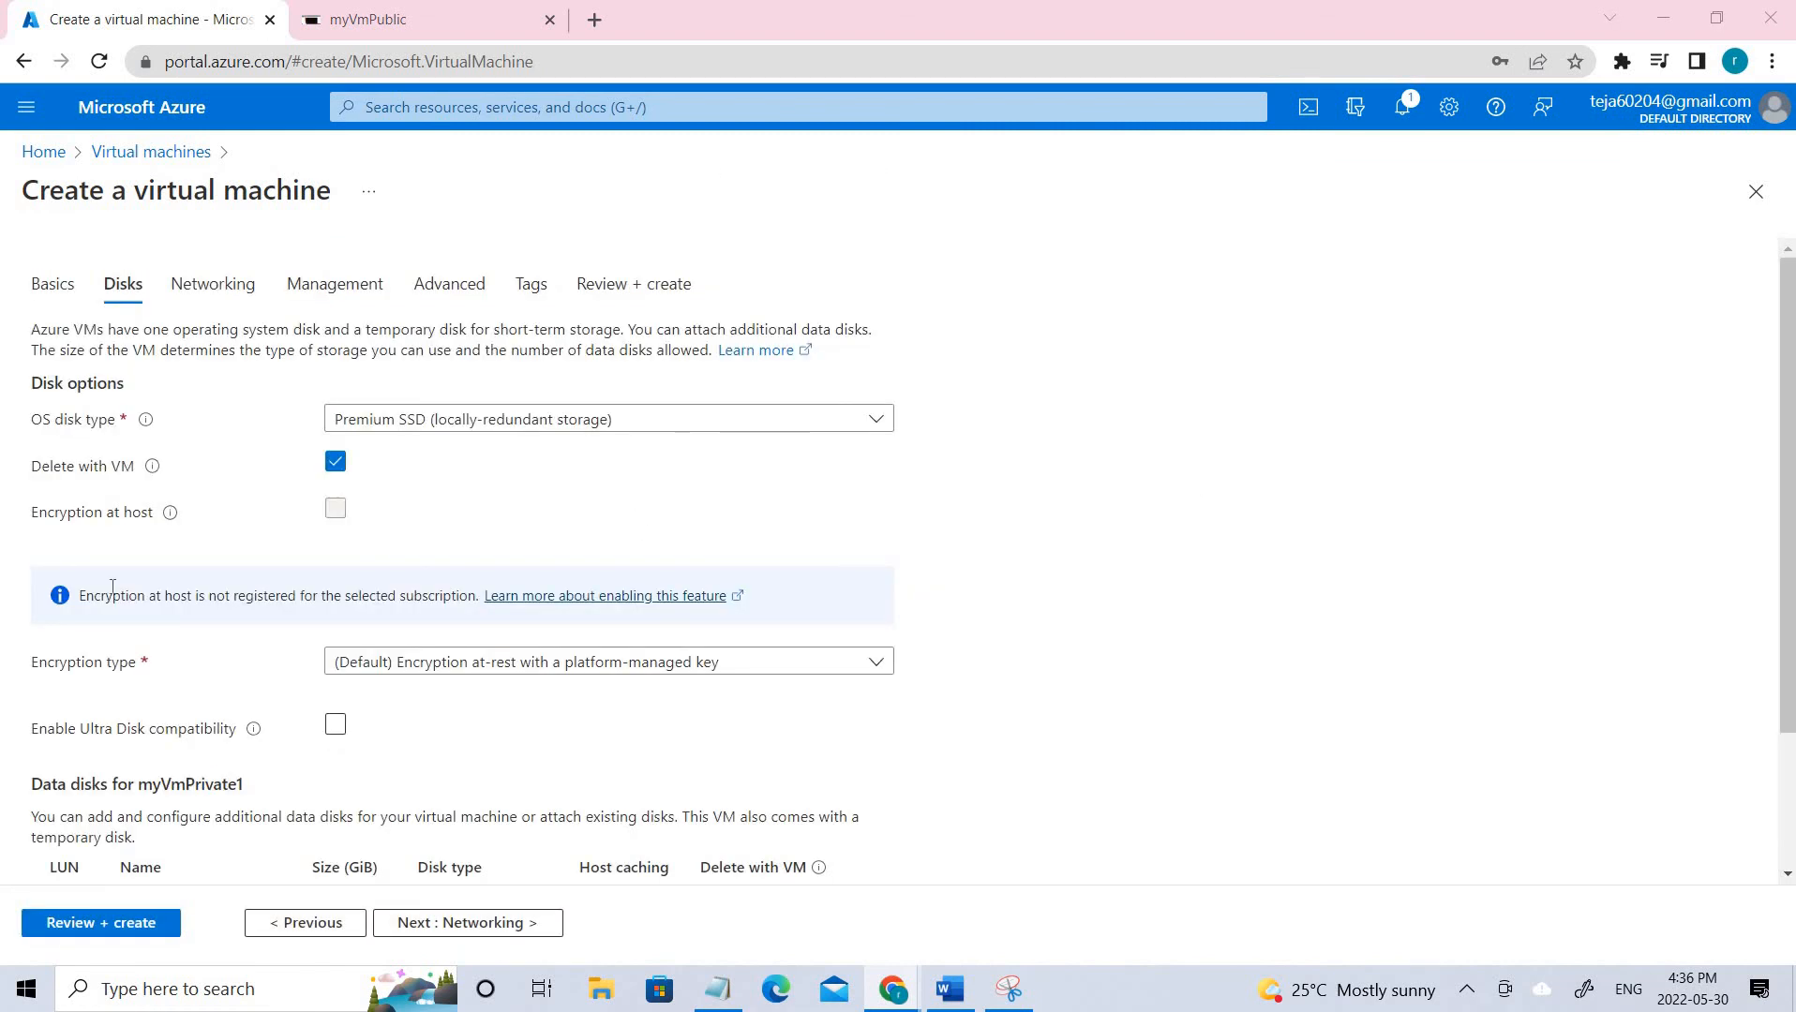
pyautogui.click(412, 419)
pyautogui.click(435, 647)
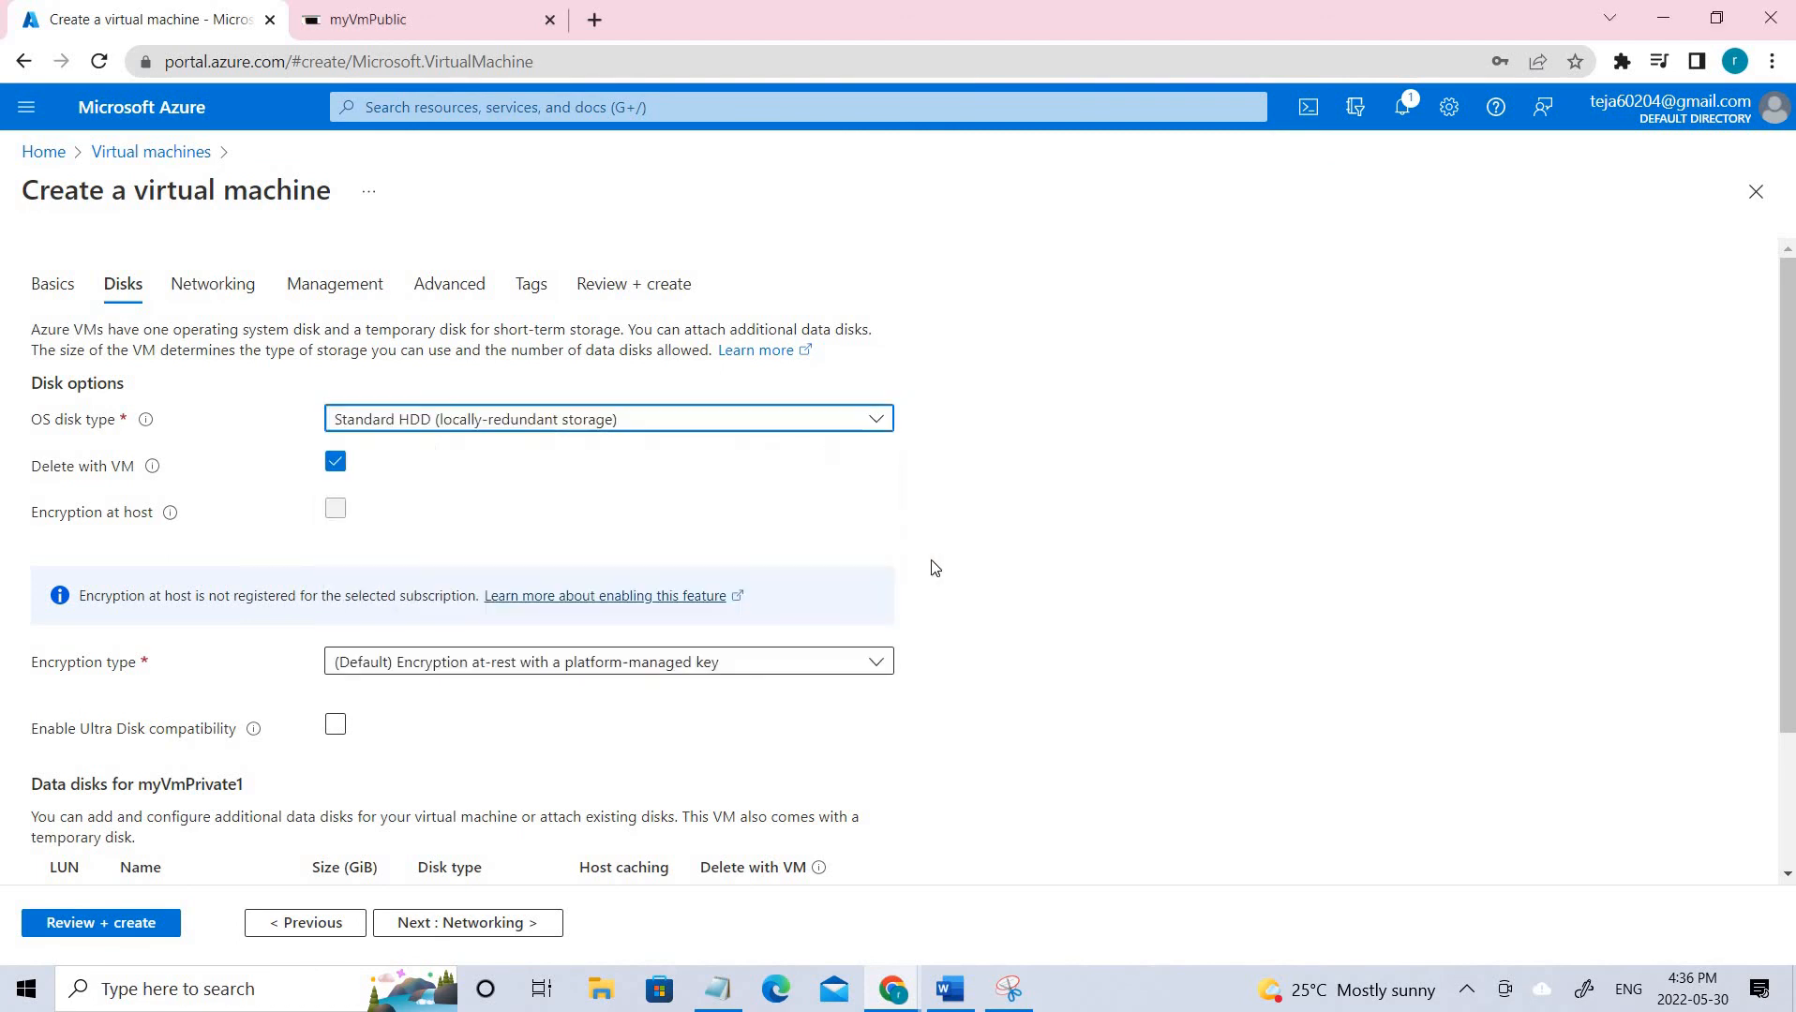
pyautogui.scroll(-2, 611, 865)
pyautogui.click(494, 924)
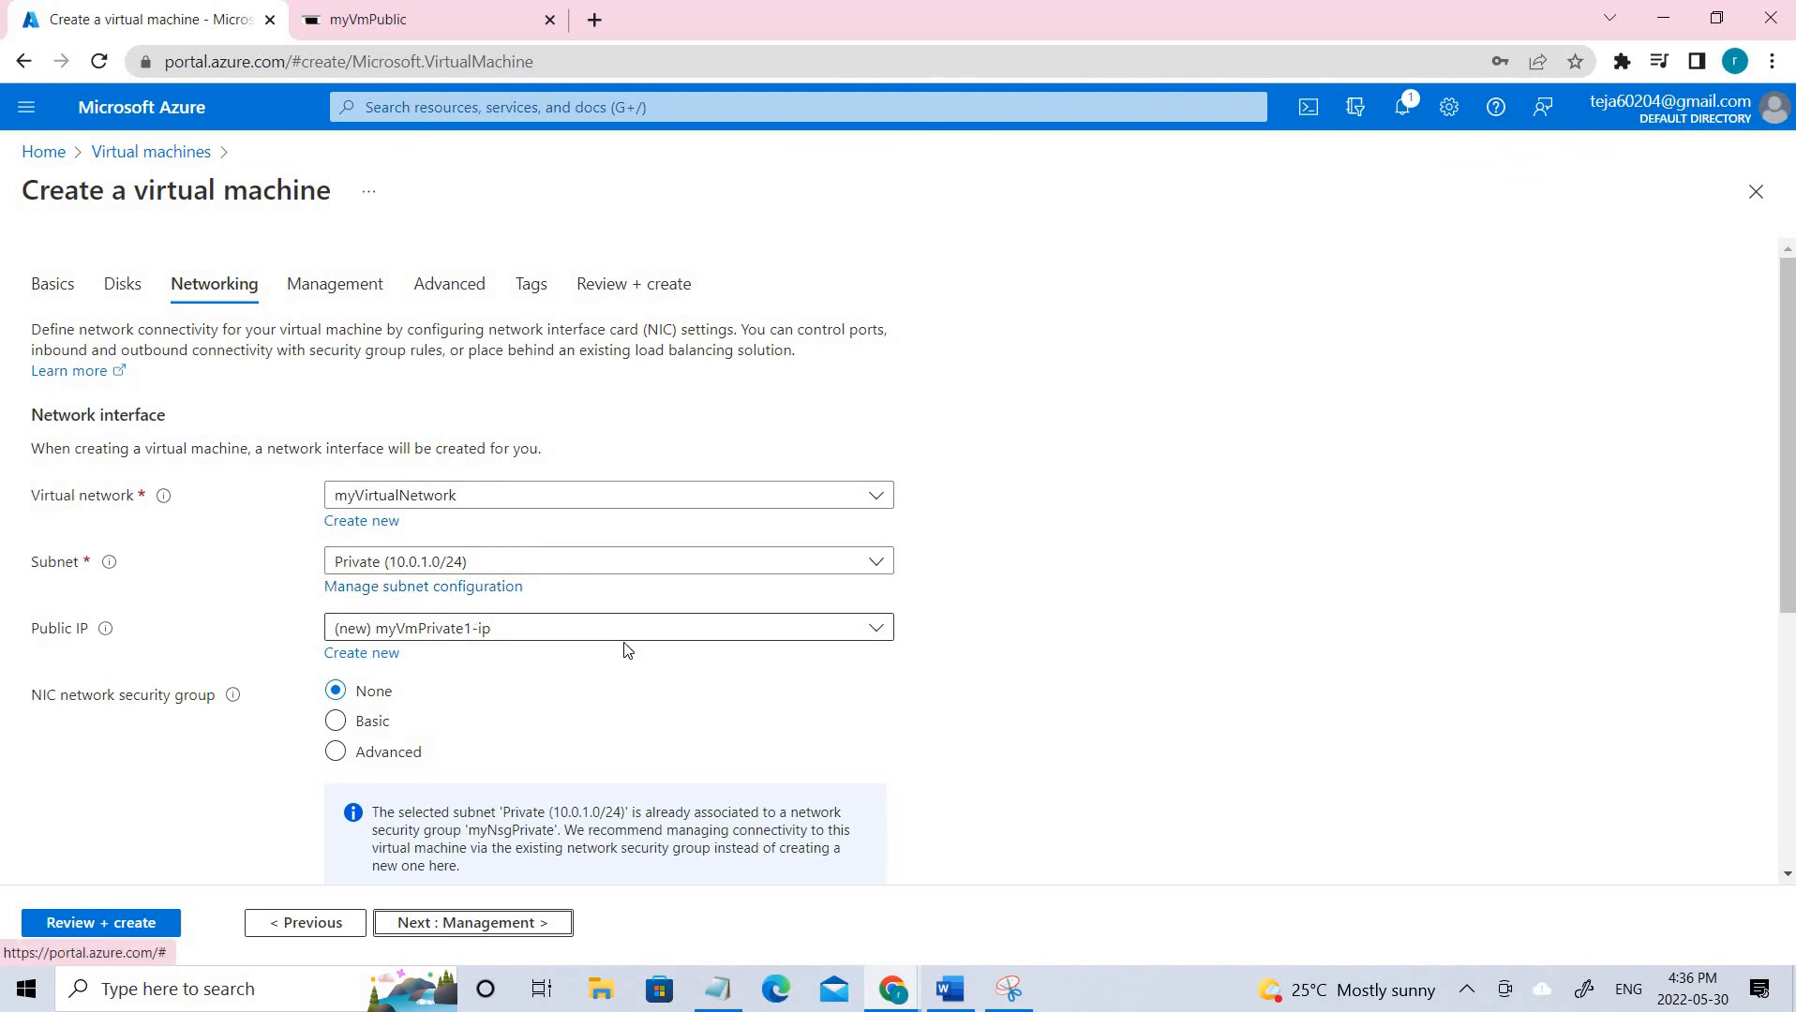
pyautogui.scroll(-4, 593, 710)
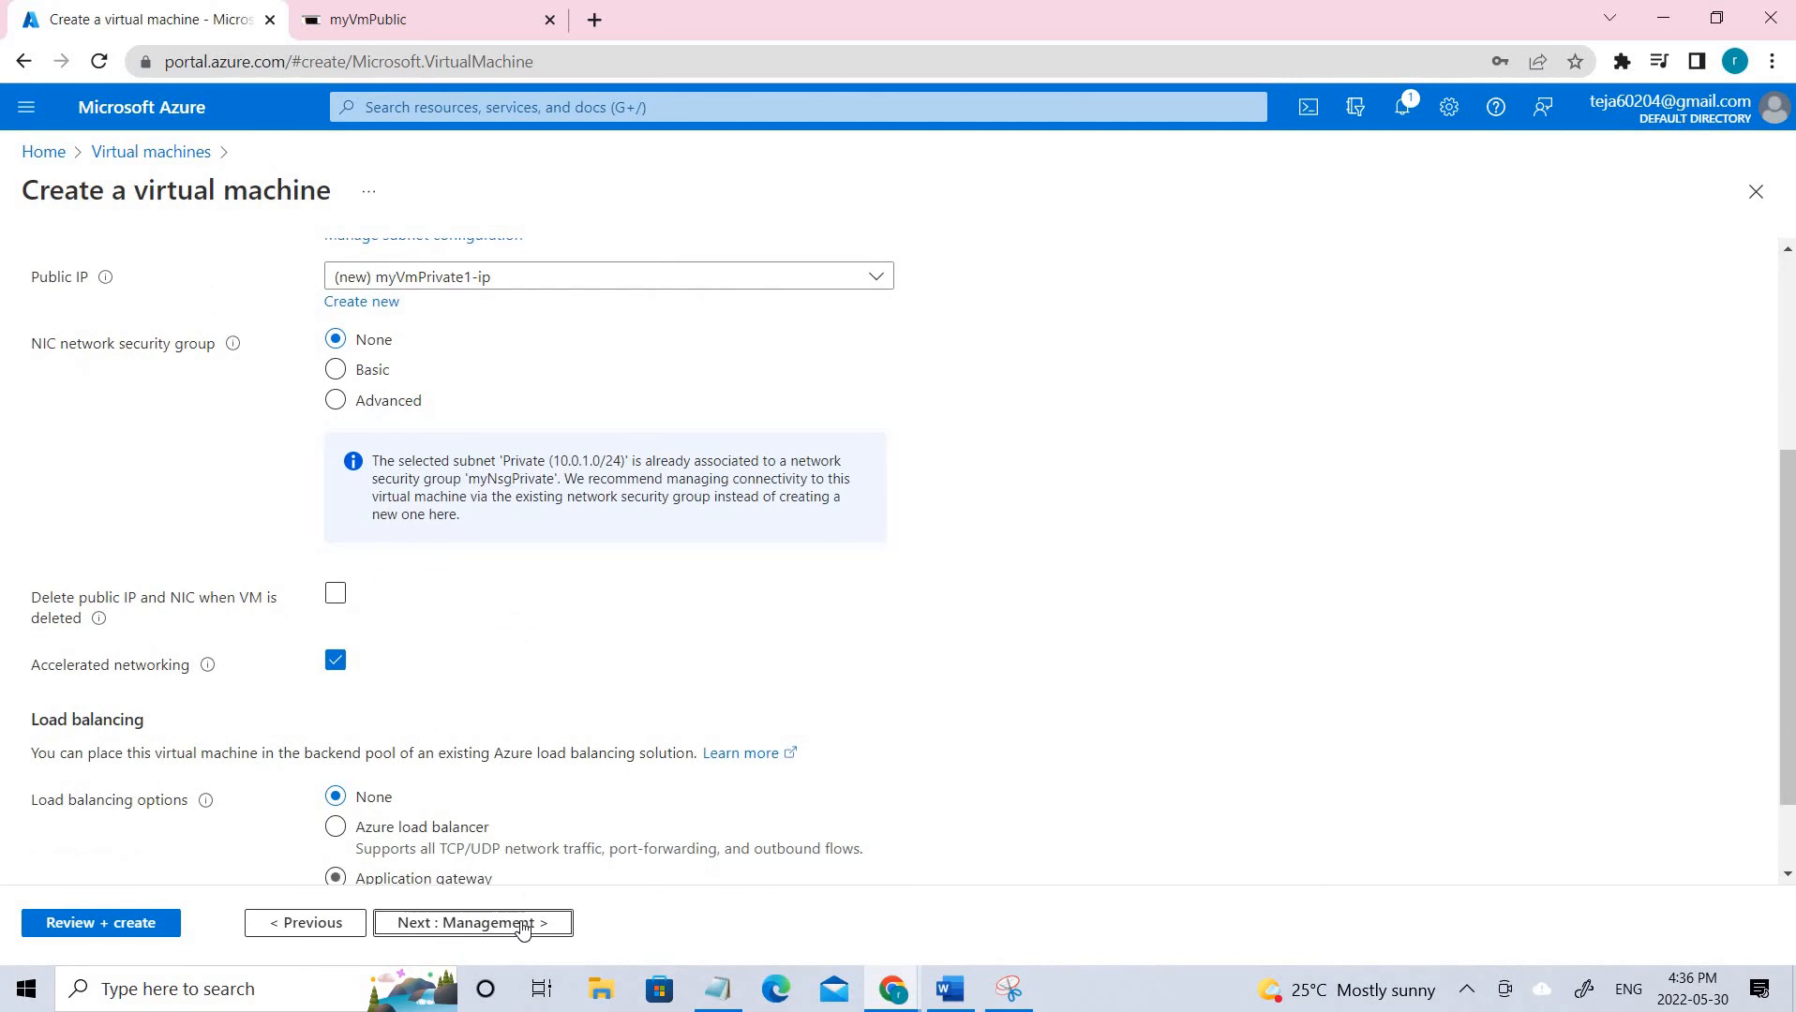
pyautogui.click(461, 923)
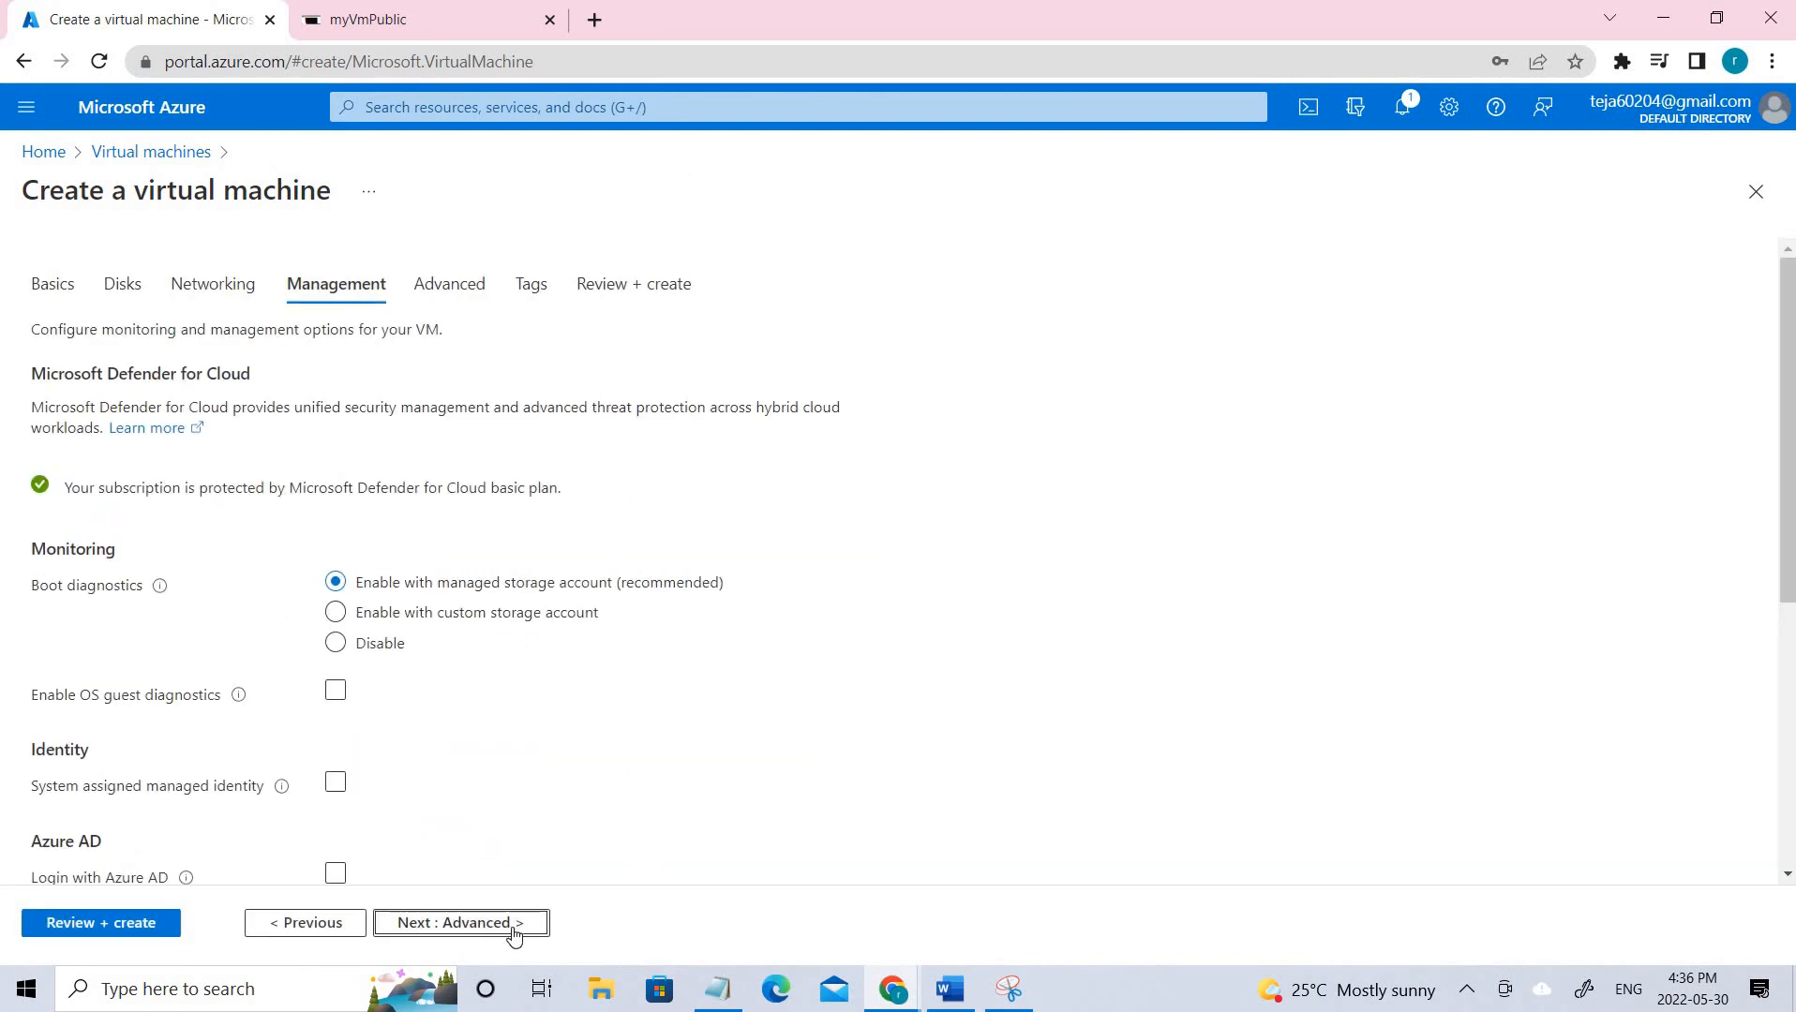
pyautogui.click(49, 290)
pyautogui.scroll(-10, 264, 412)
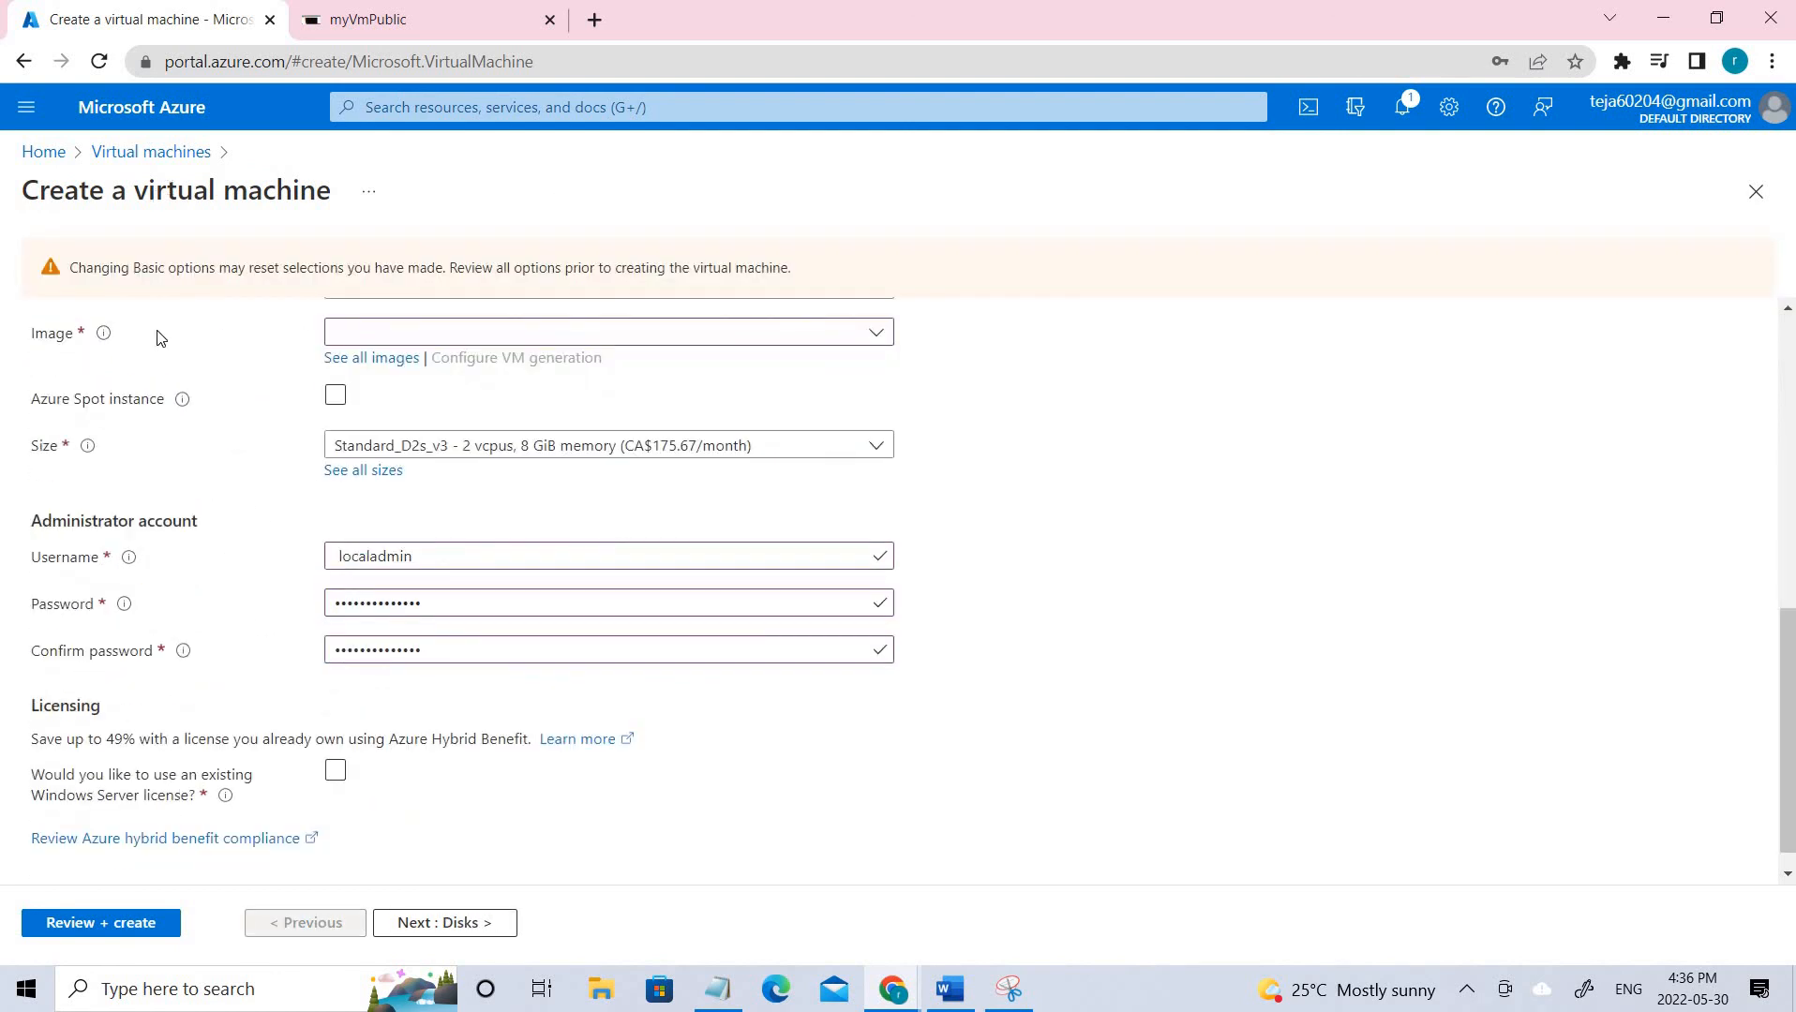
pyautogui.scroll(8, 133, 366)
pyautogui.scroll(2, 133, 365)
pyautogui.scroll(-8, 216, 557)
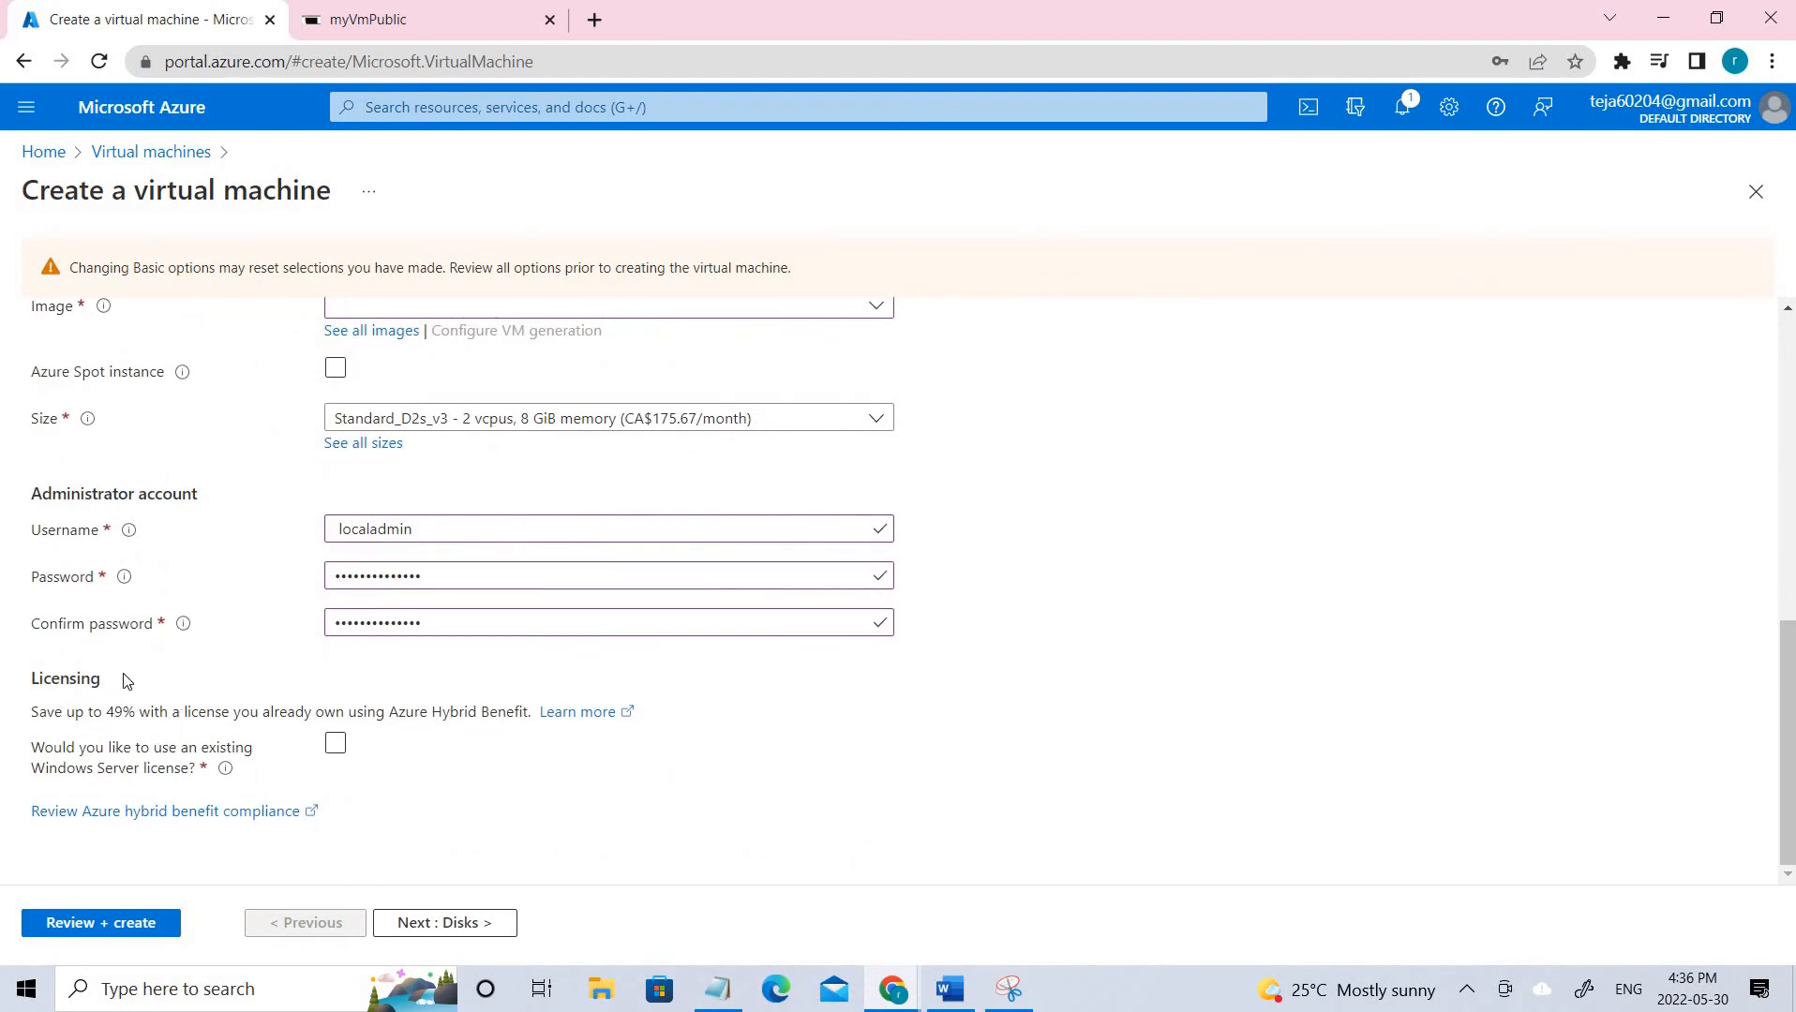
pyautogui.scroll(8, 126, 682)
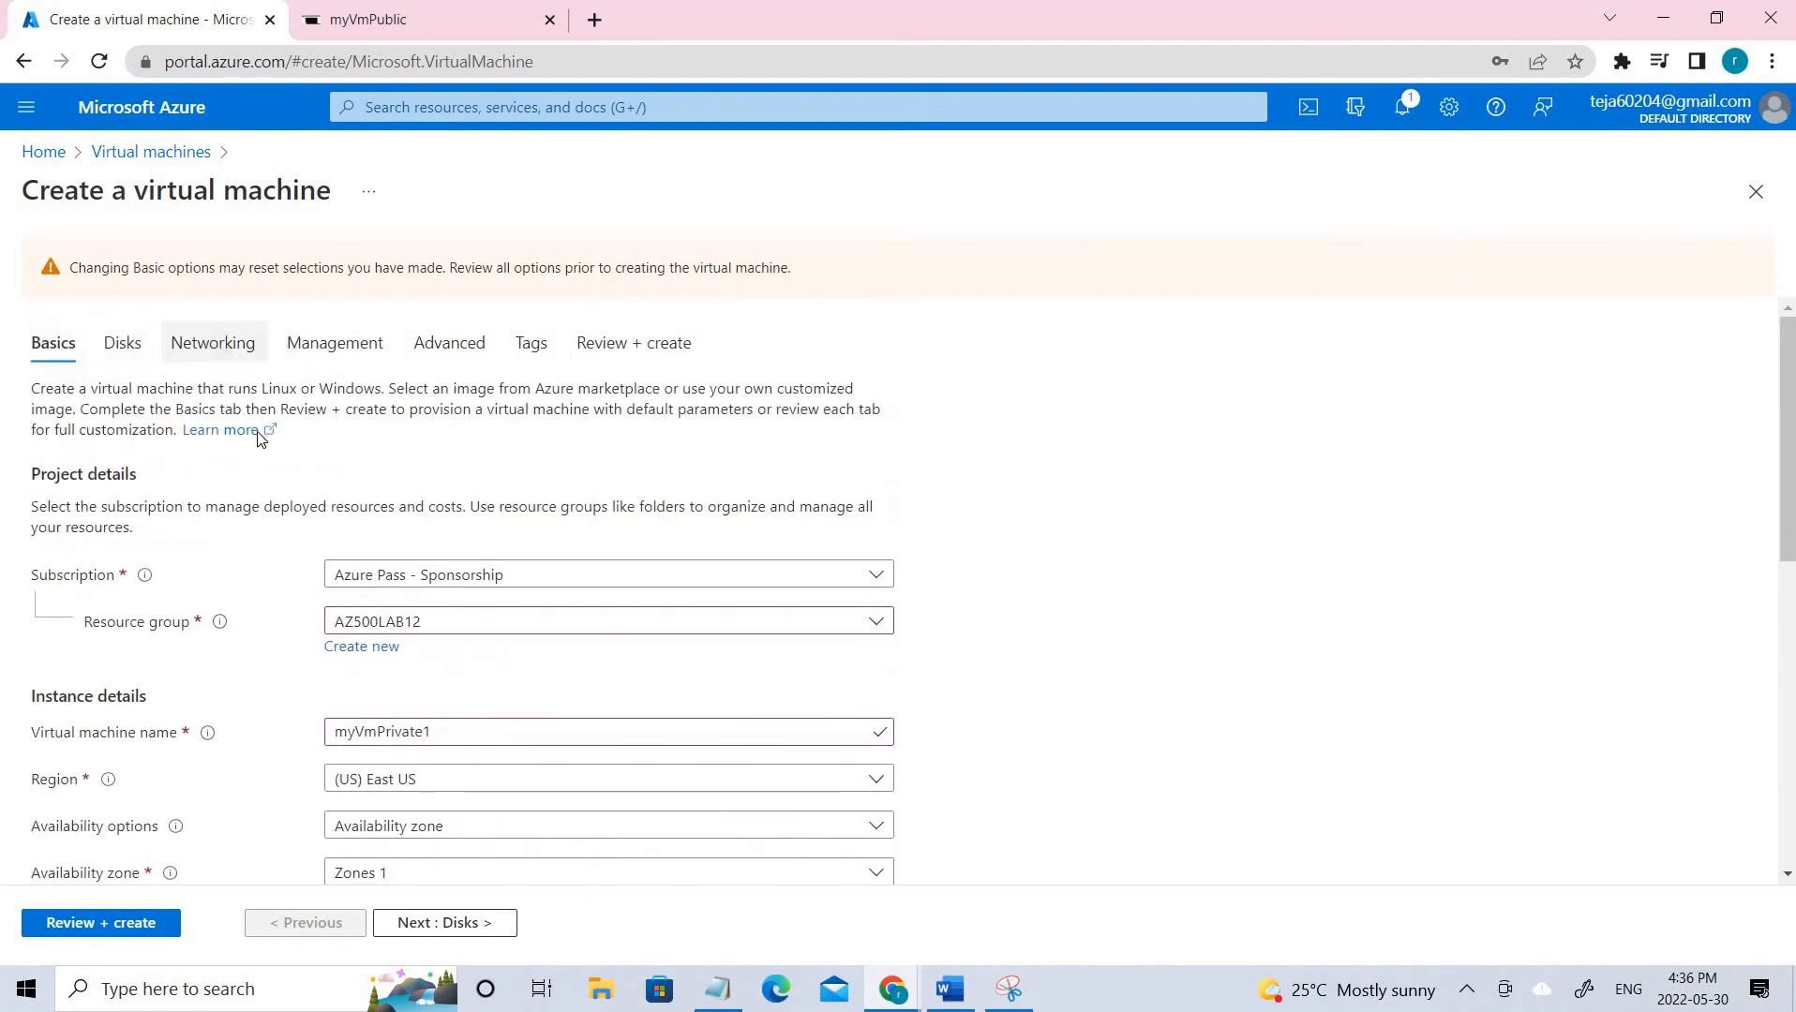
pyautogui.click(213, 342)
pyautogui.scroll(-5, 375, 616)
pyautogui.scroll(5, 375, 617)
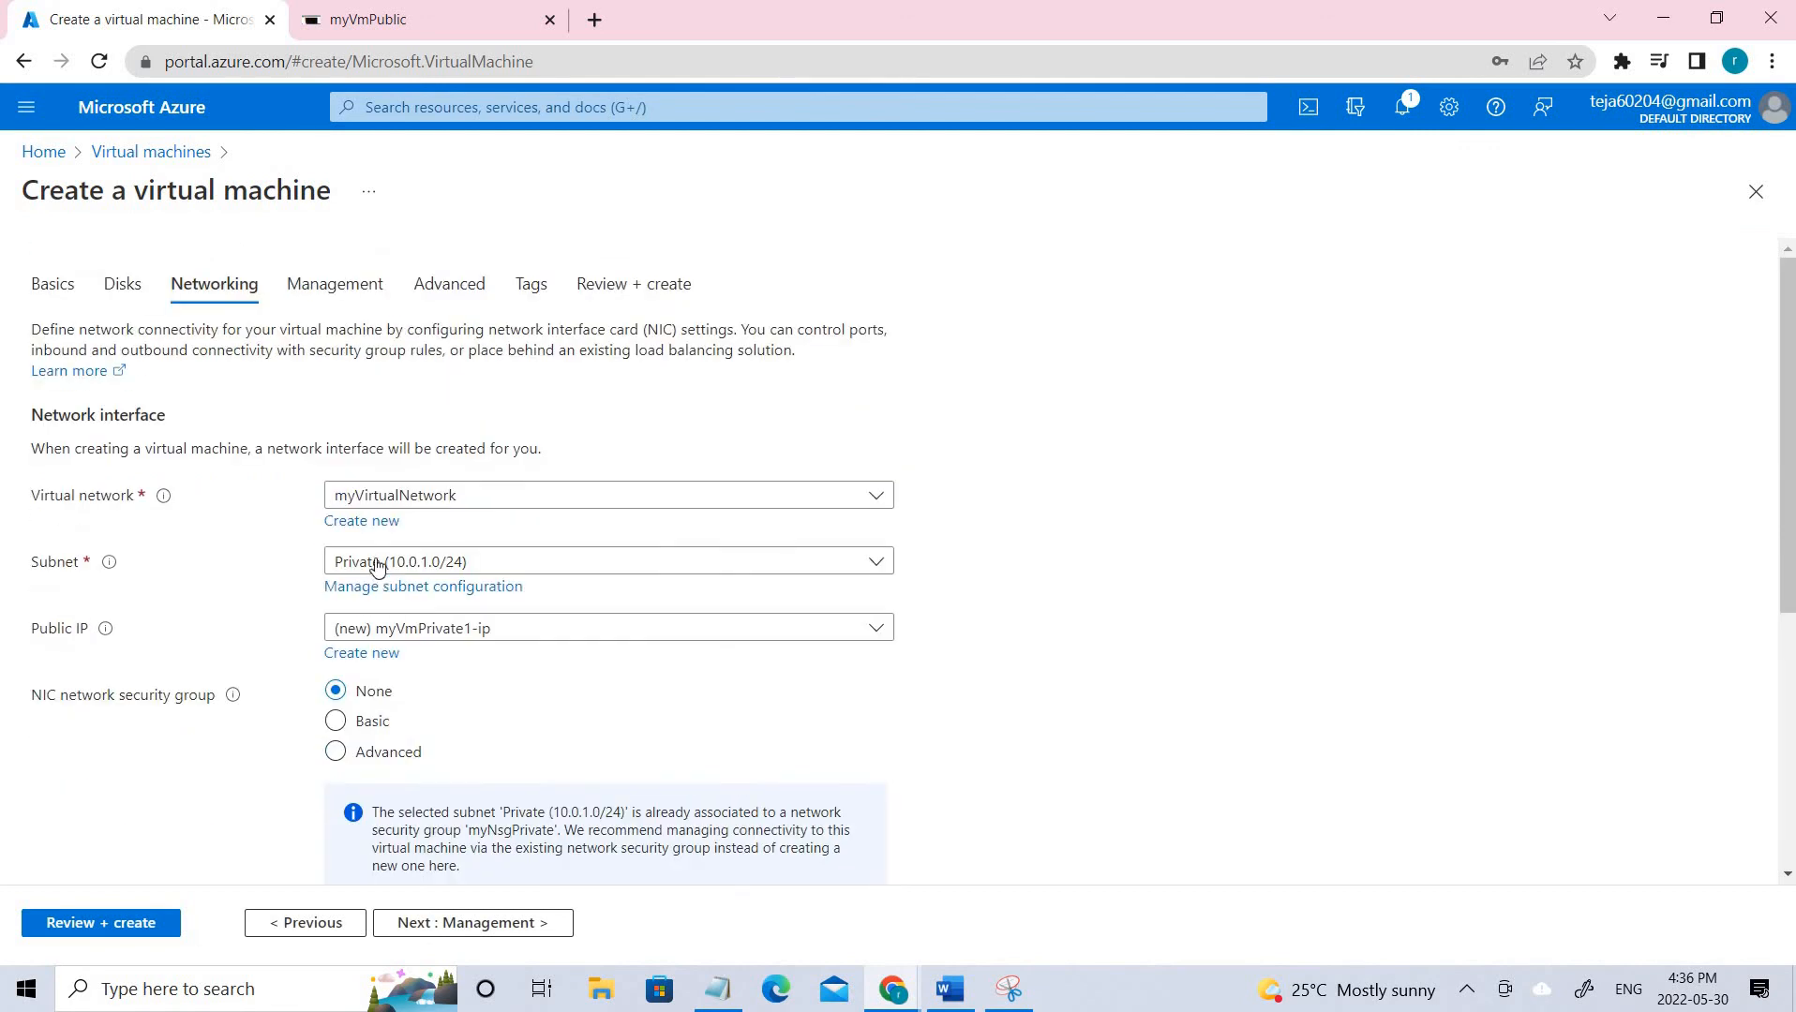
pyautogui.click(120, 283)
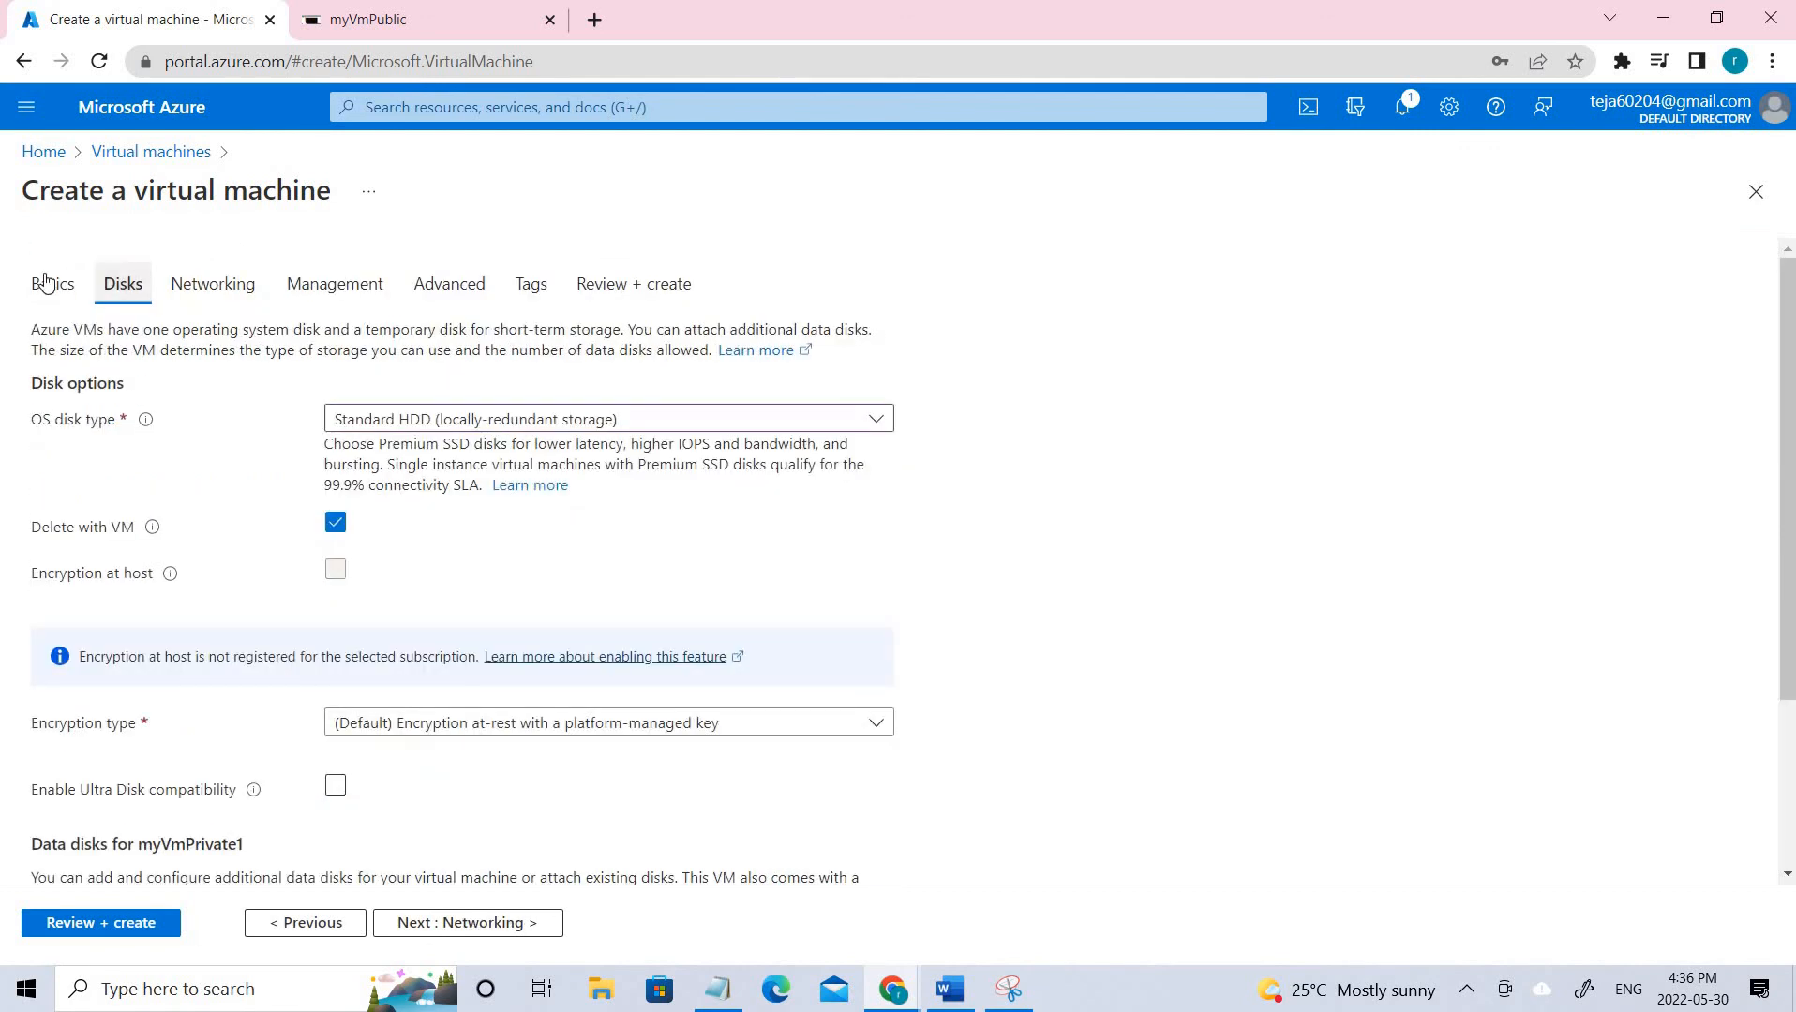
pyautogui.click(47, 283)
pyautogui.scroll(-8, 419, 682)
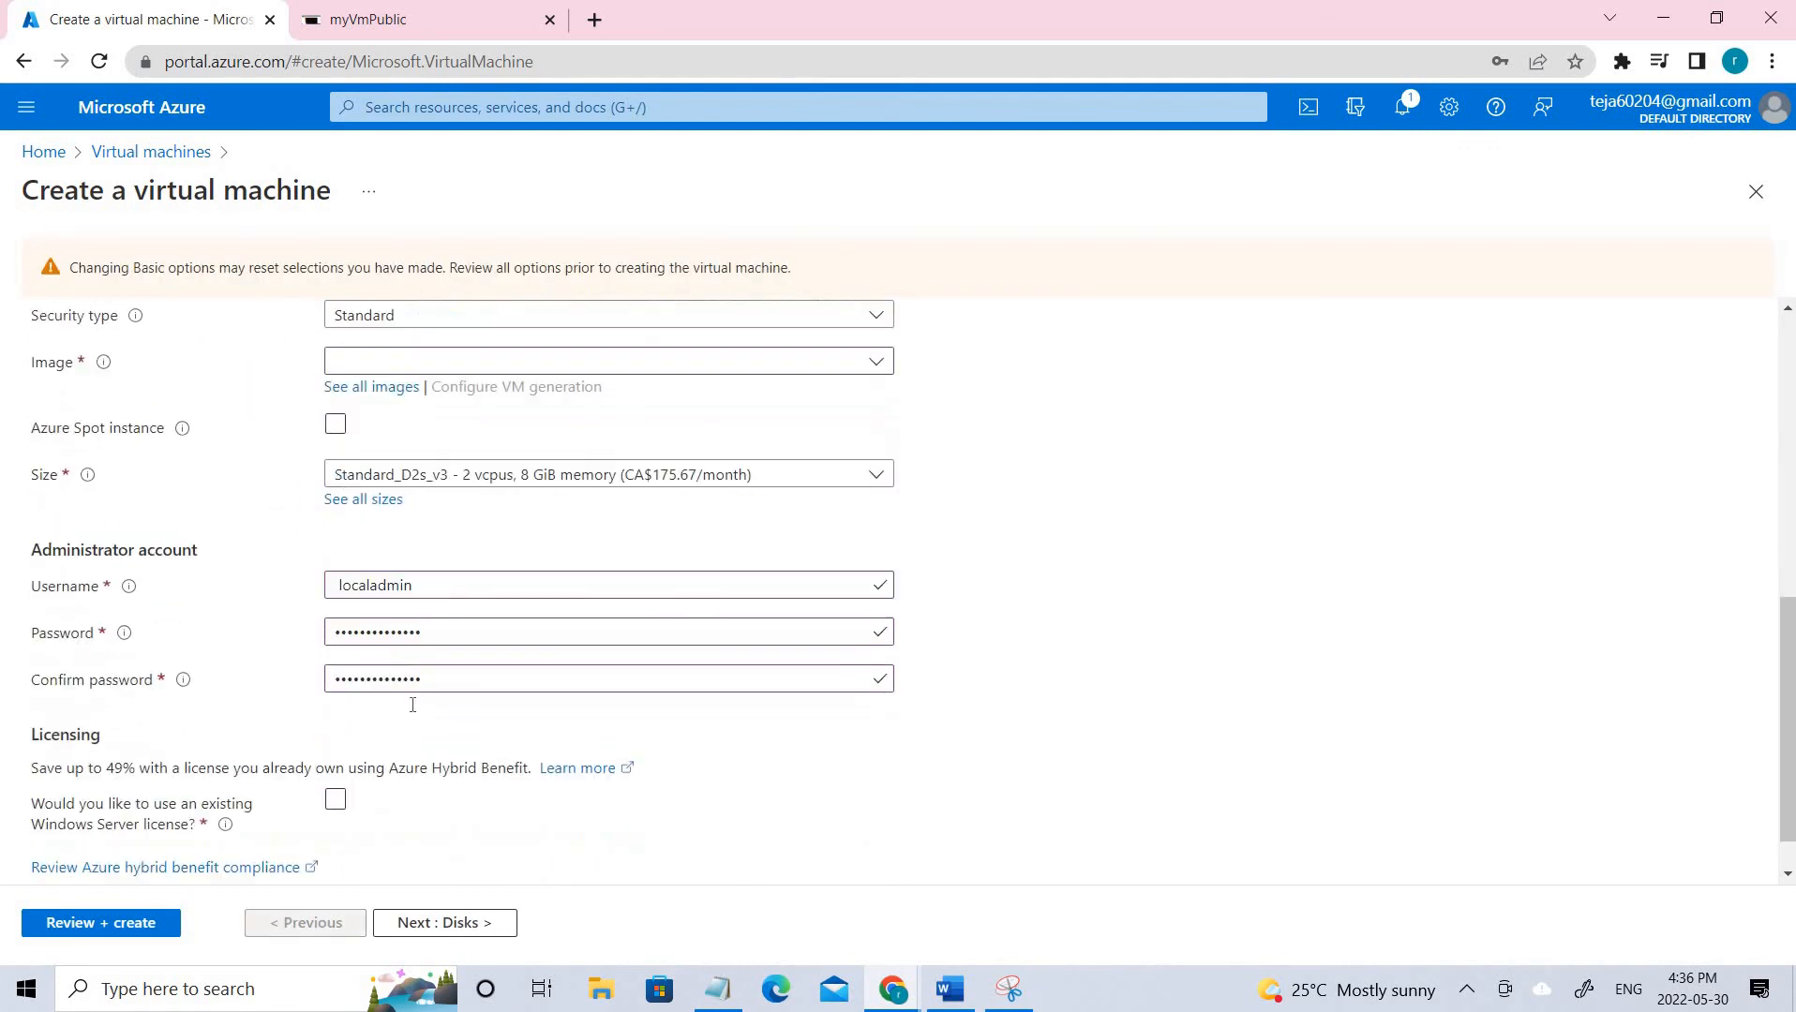
pyautogui.scroll(10, 404, 712)
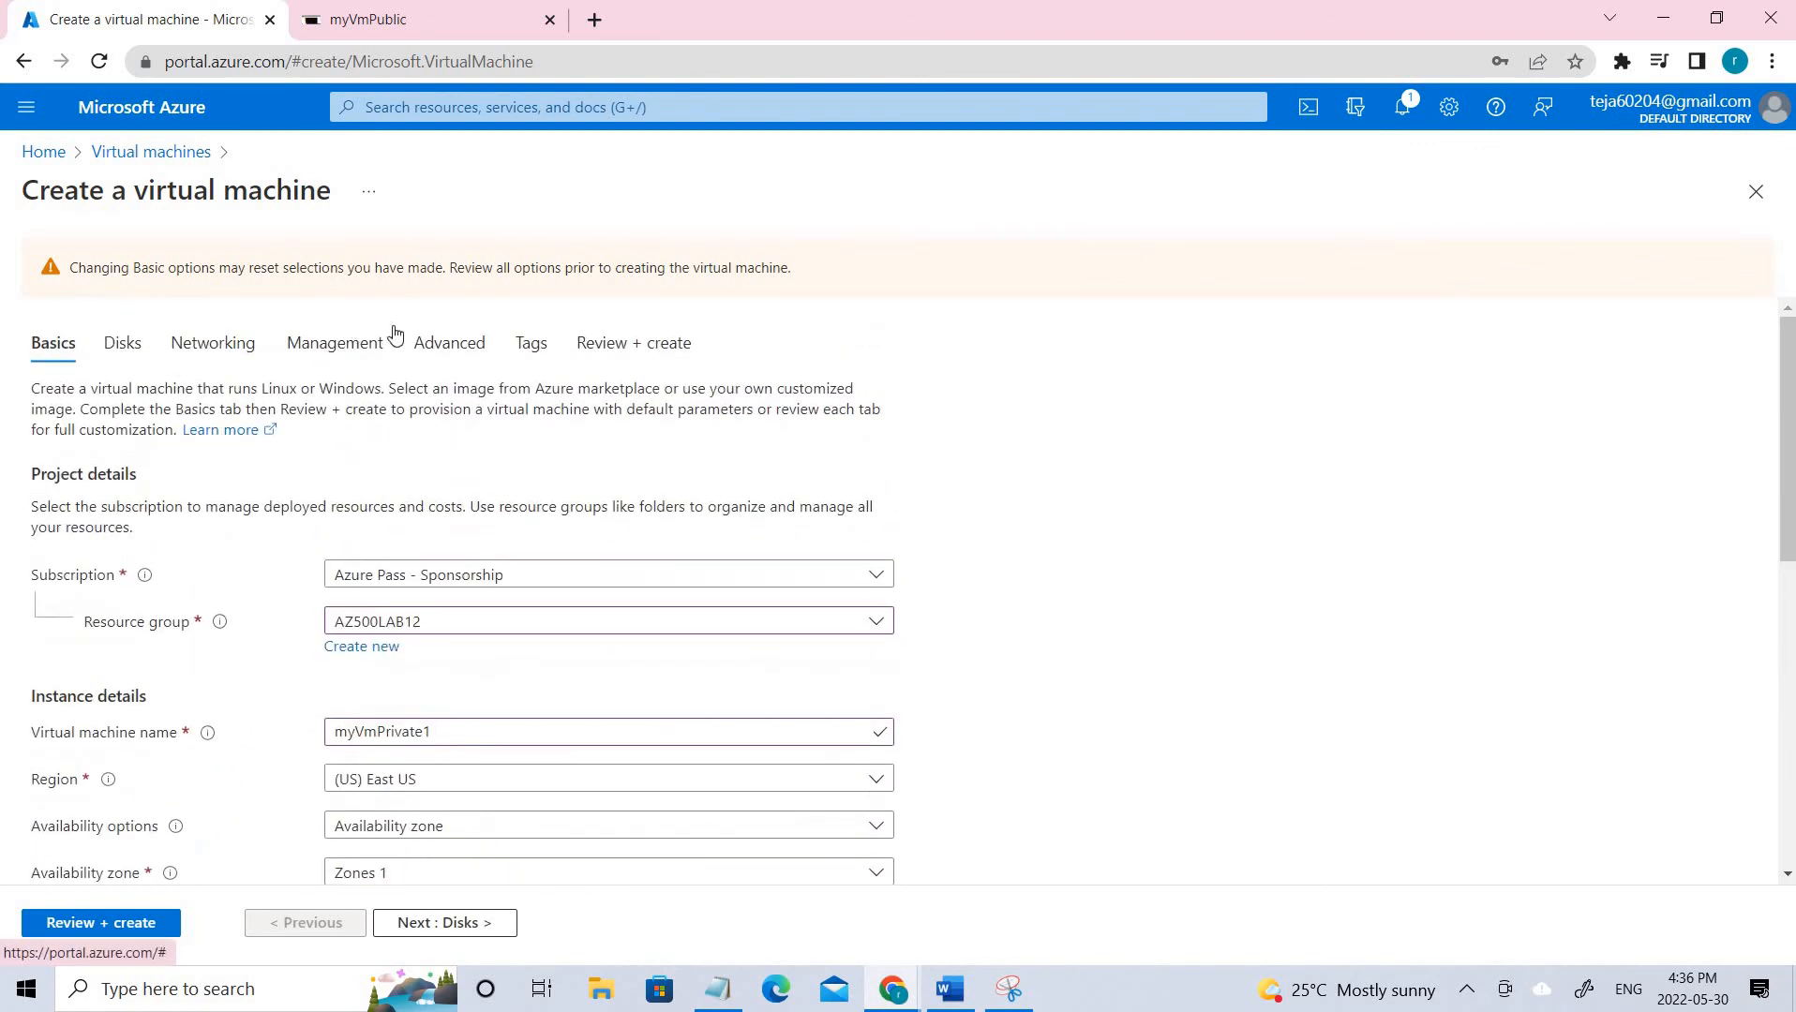
pyautogui.click(337, 343)
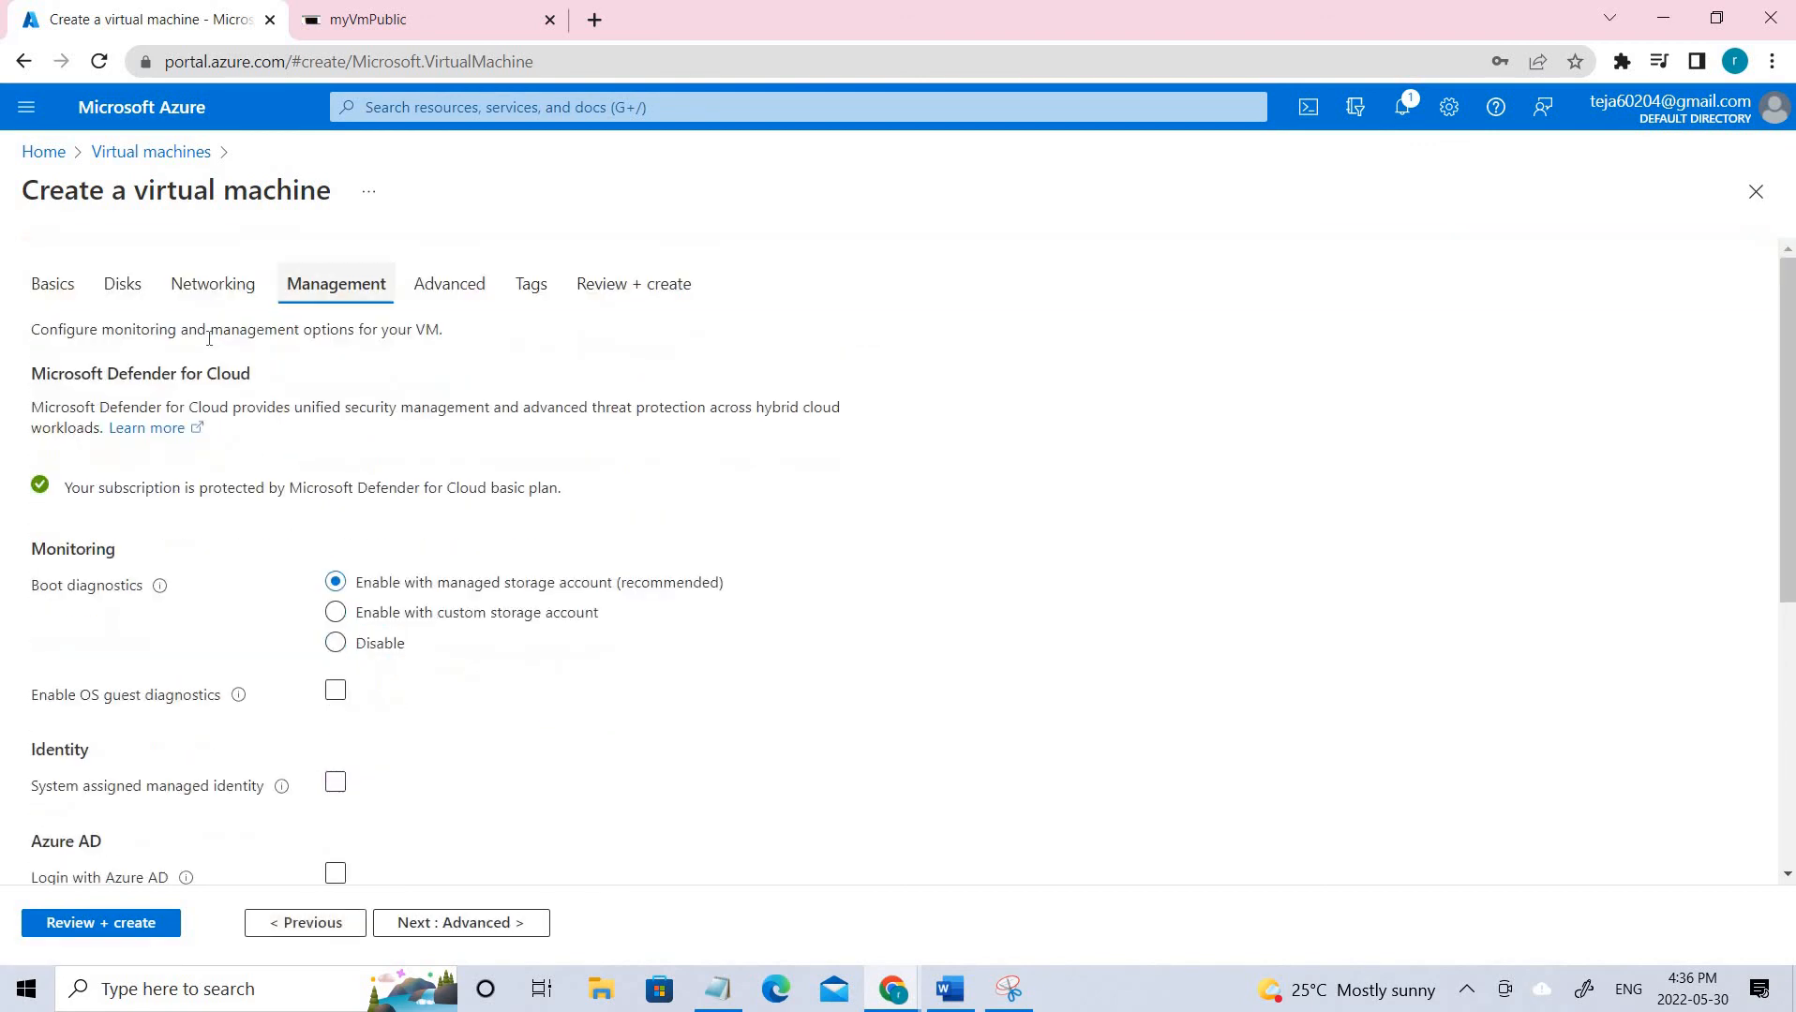
pyautogui.click(223, 284)
pyautogui.scroll(-4, 553, 690)
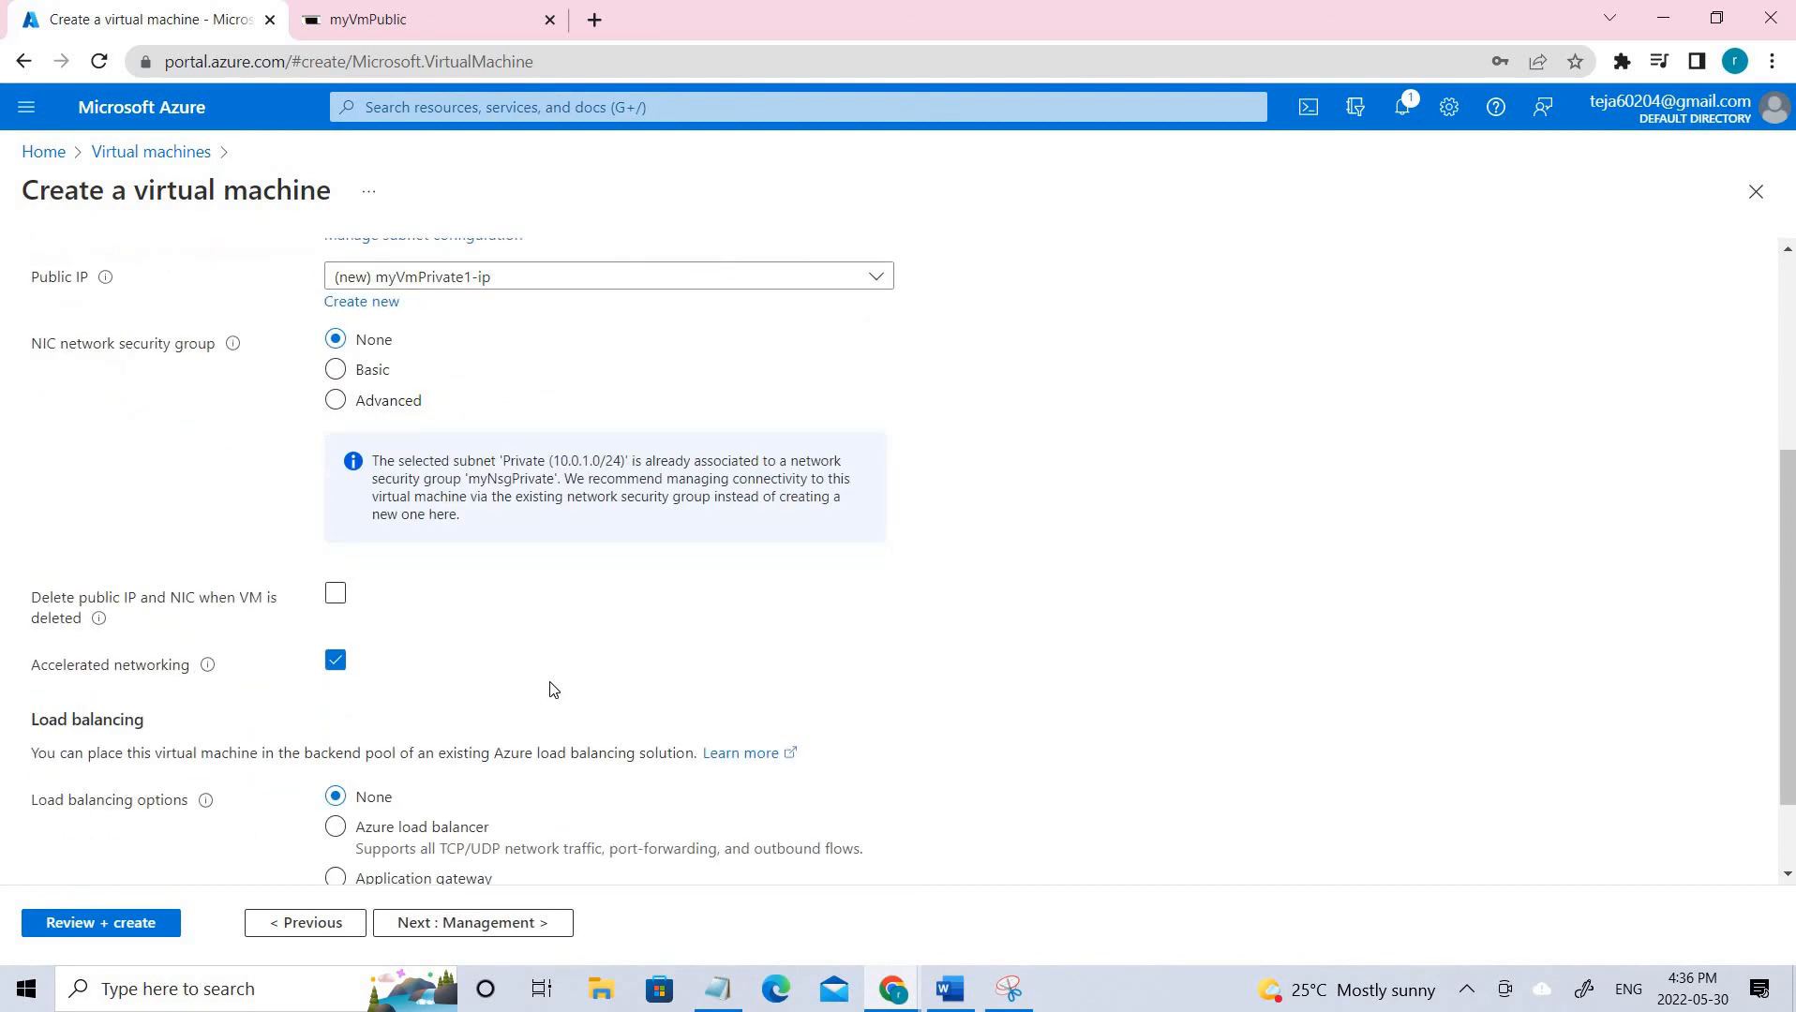
pyautogui.scroll(4, 553, 690)
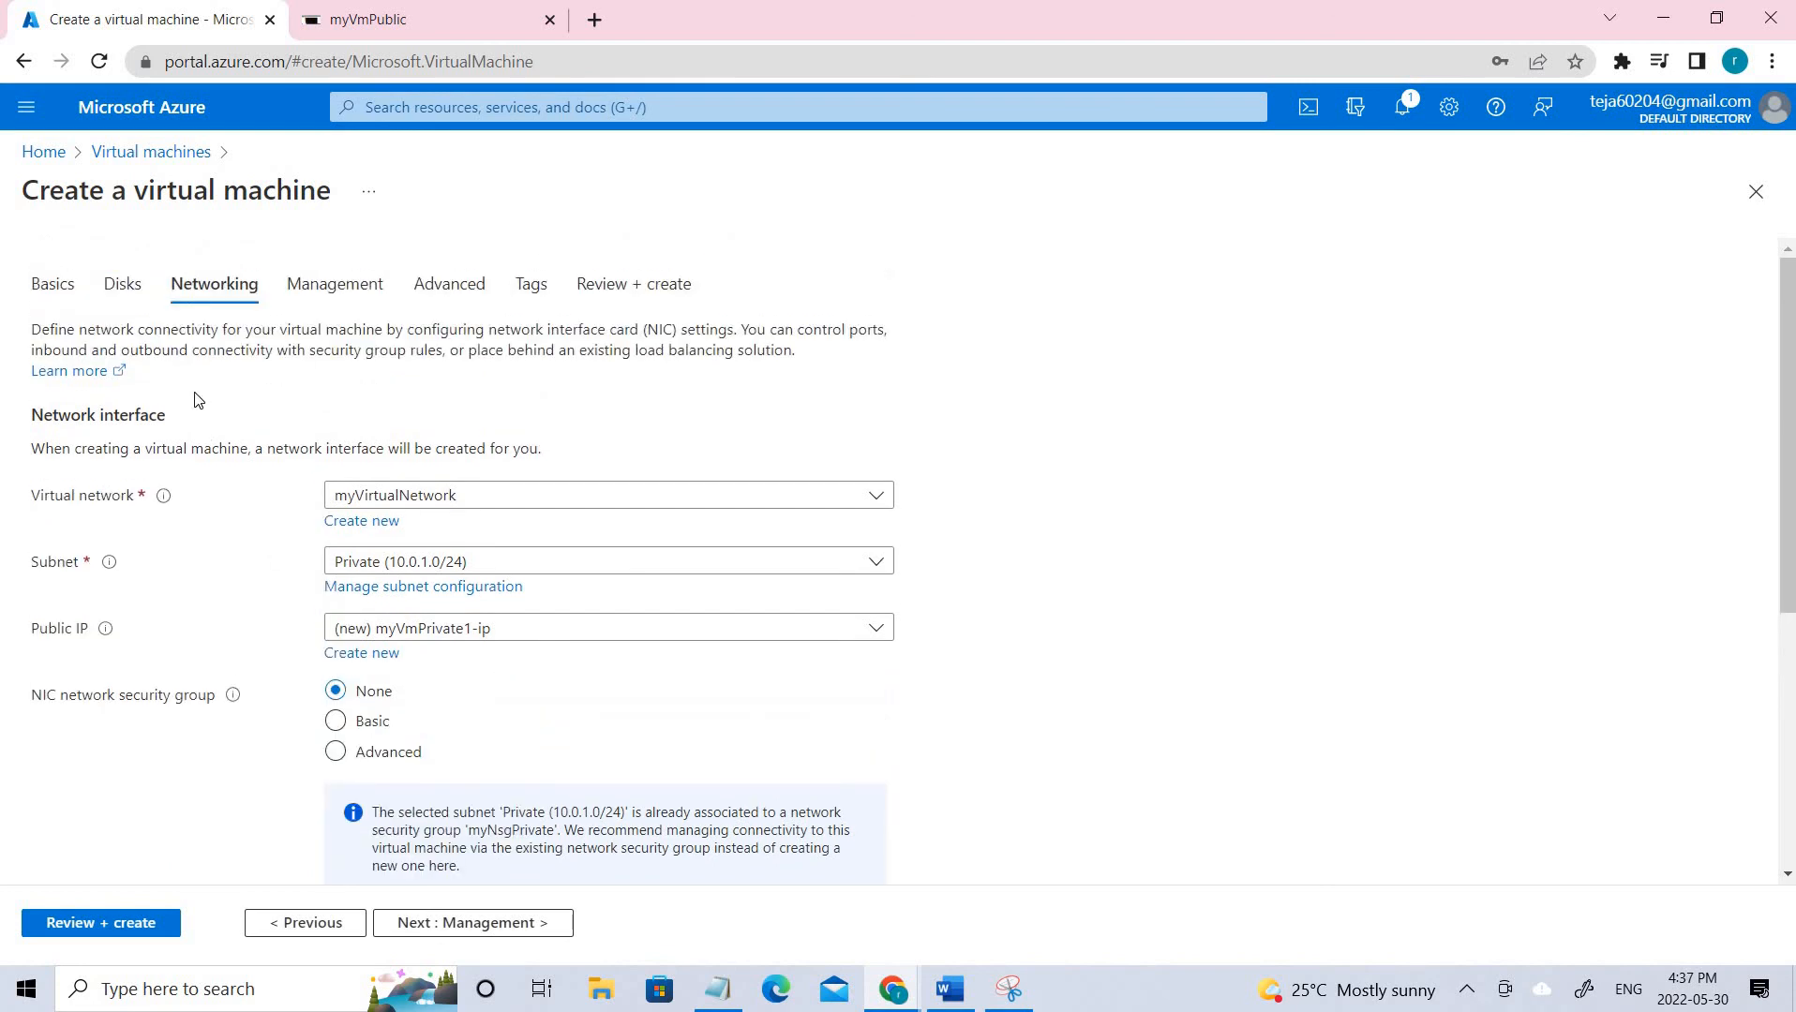
pyautogui.click(52, 284)
pyautogui.scroll(-4, 497, 697)
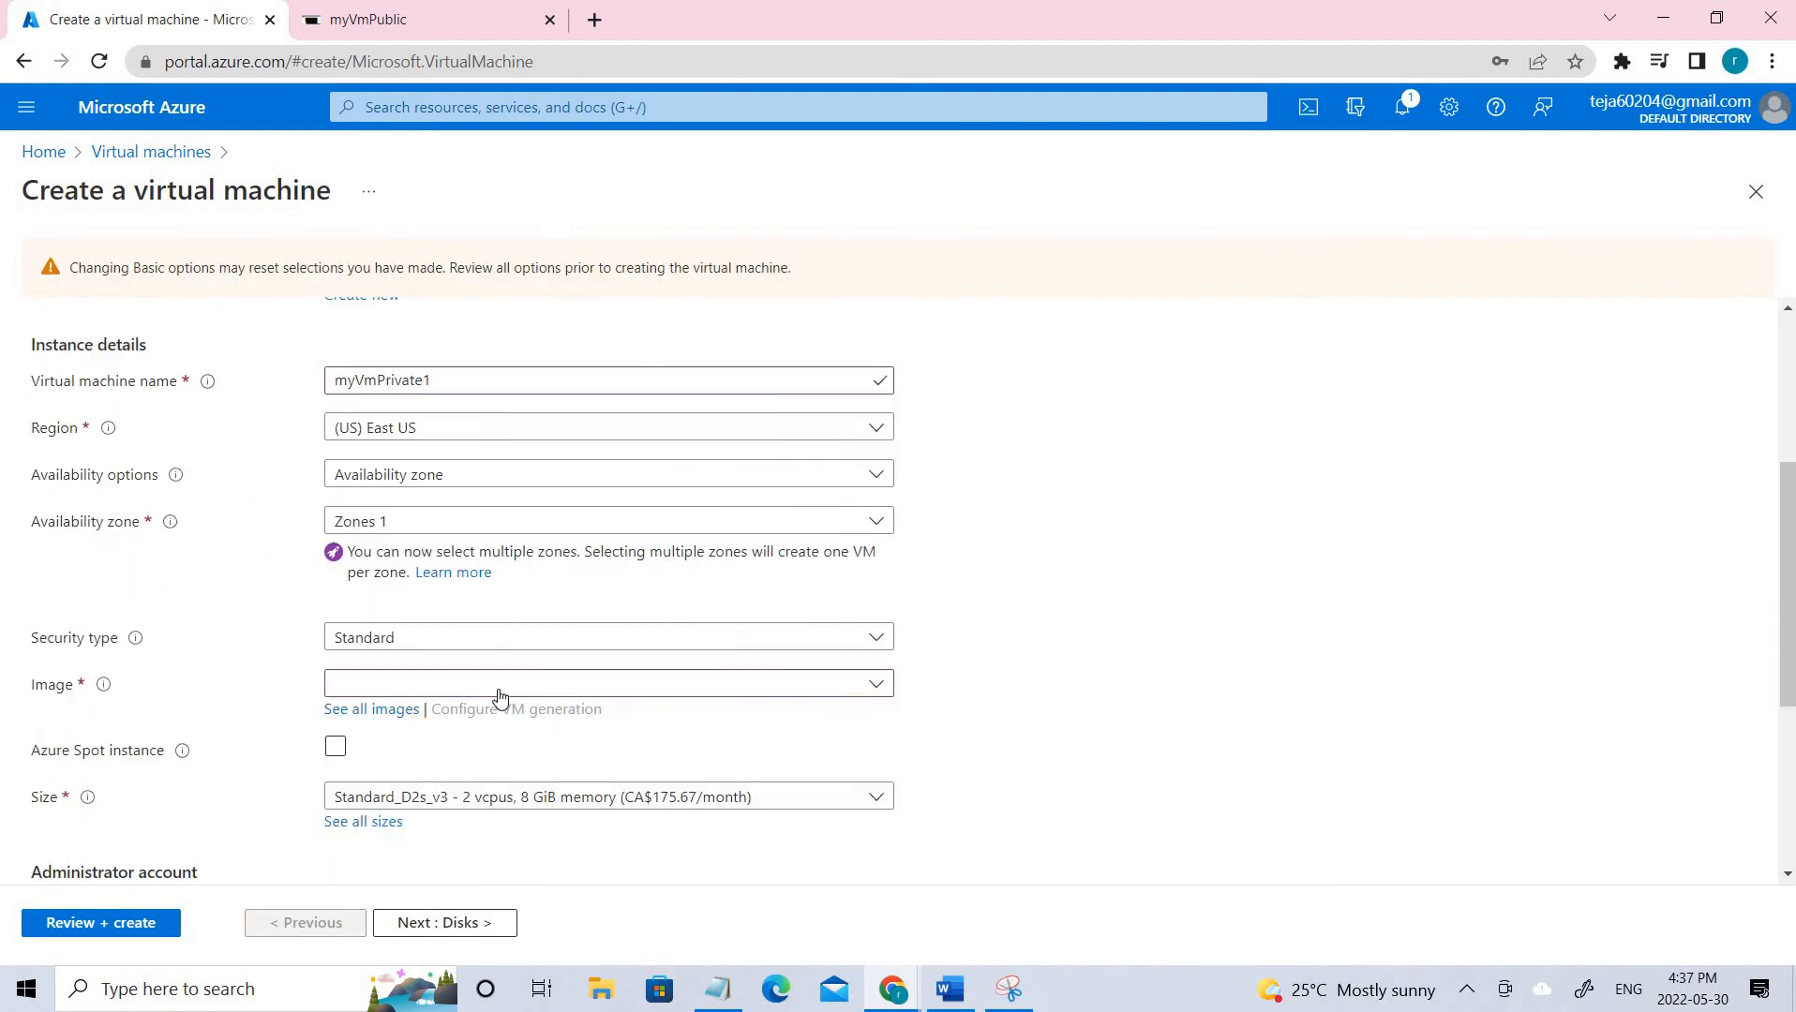
pyautogui.scroll(-4, 499, 696)
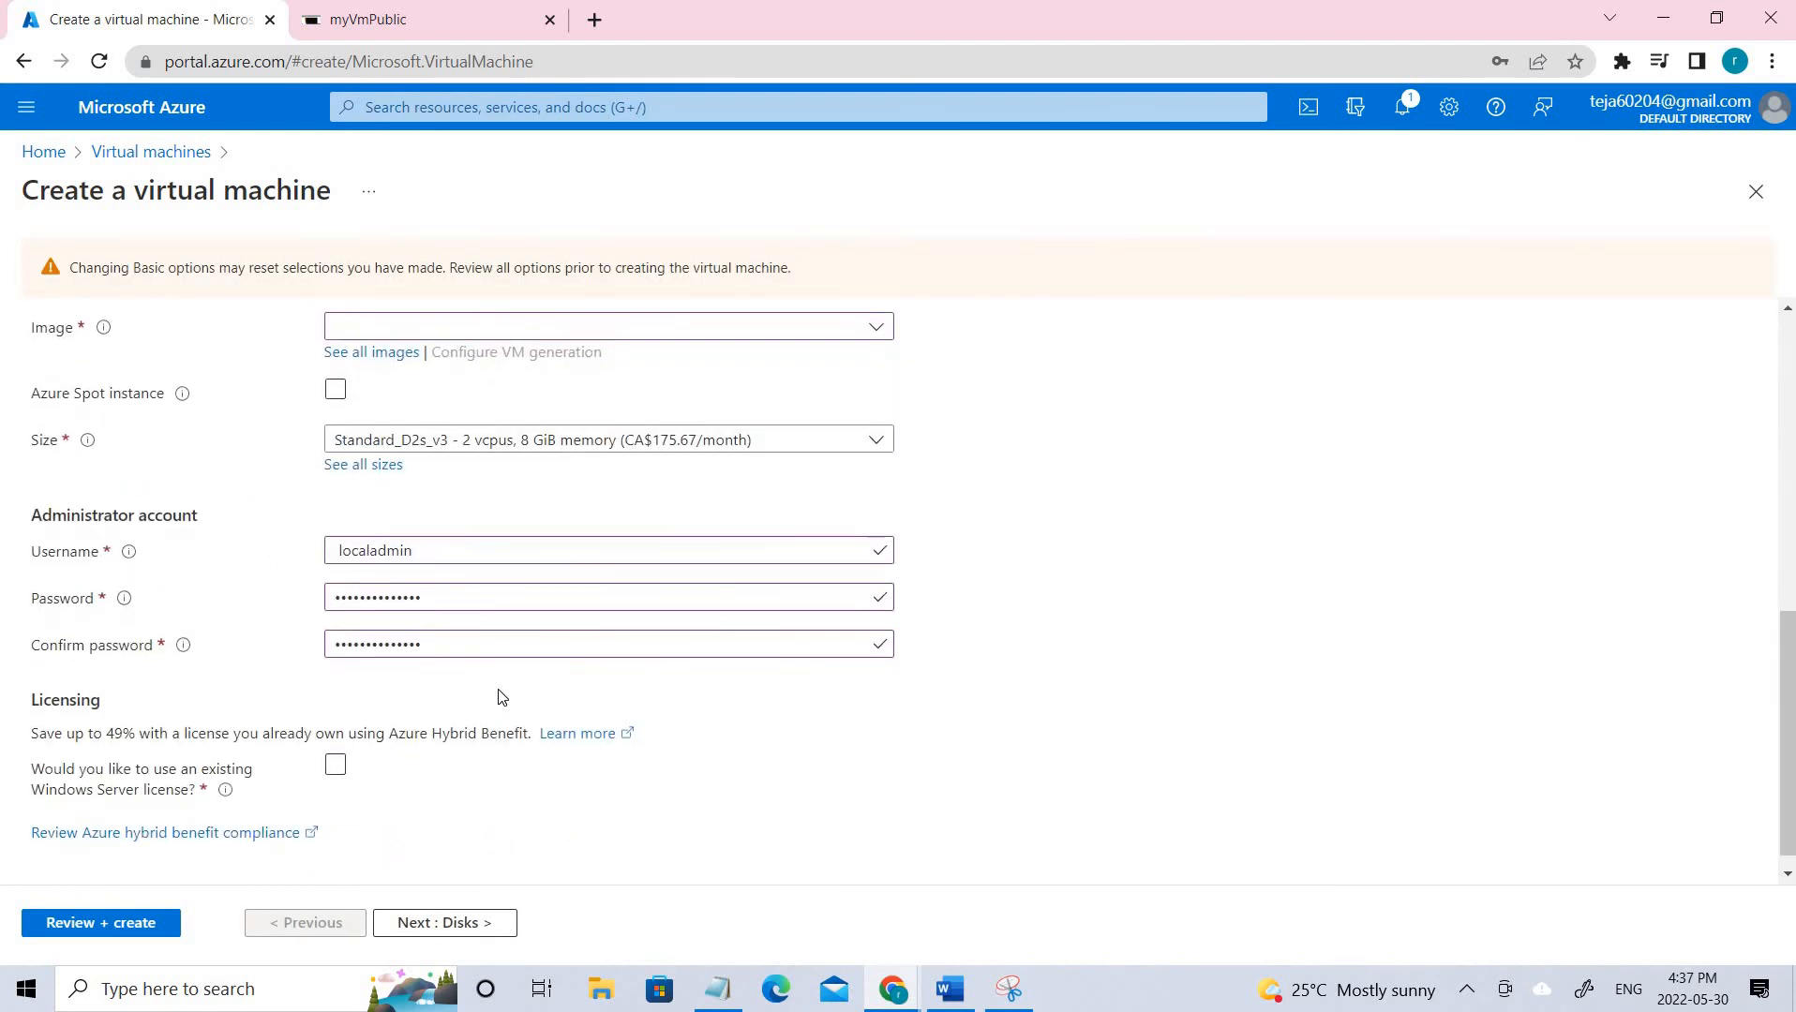
pyautogui.scroll(5, 498, 696)
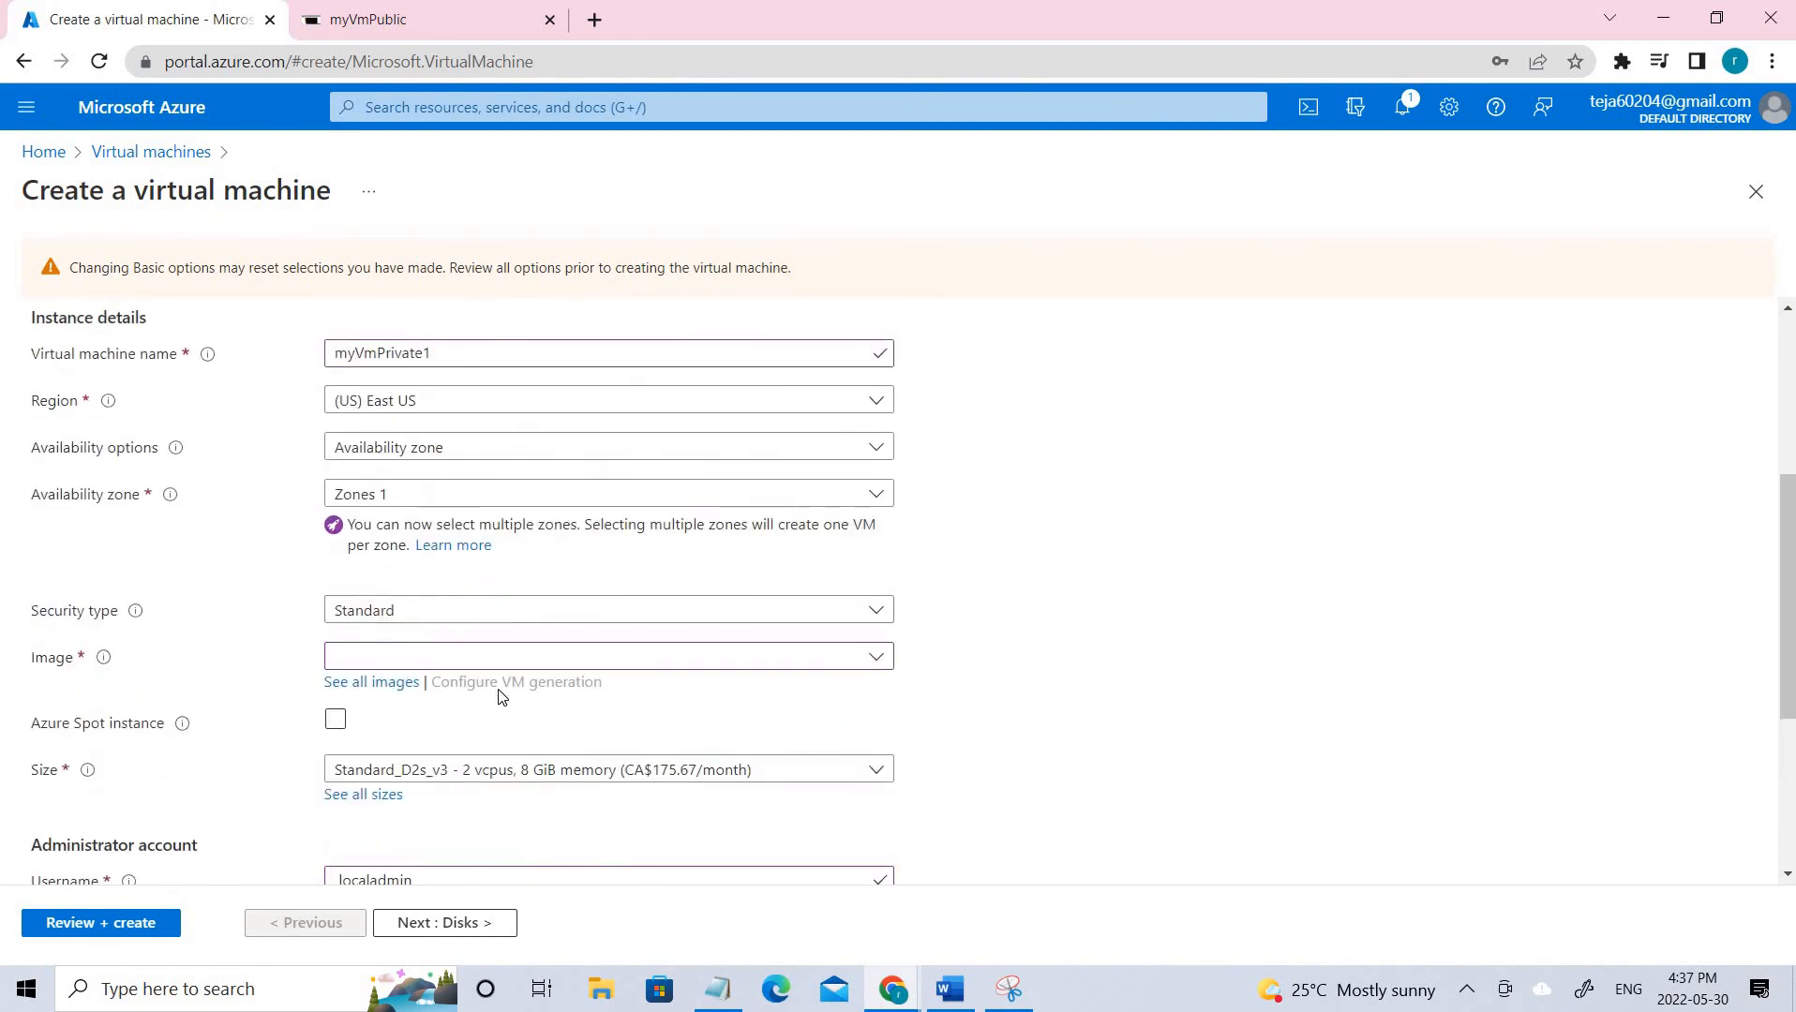
pyautogui.scroll(3, 150, 379)
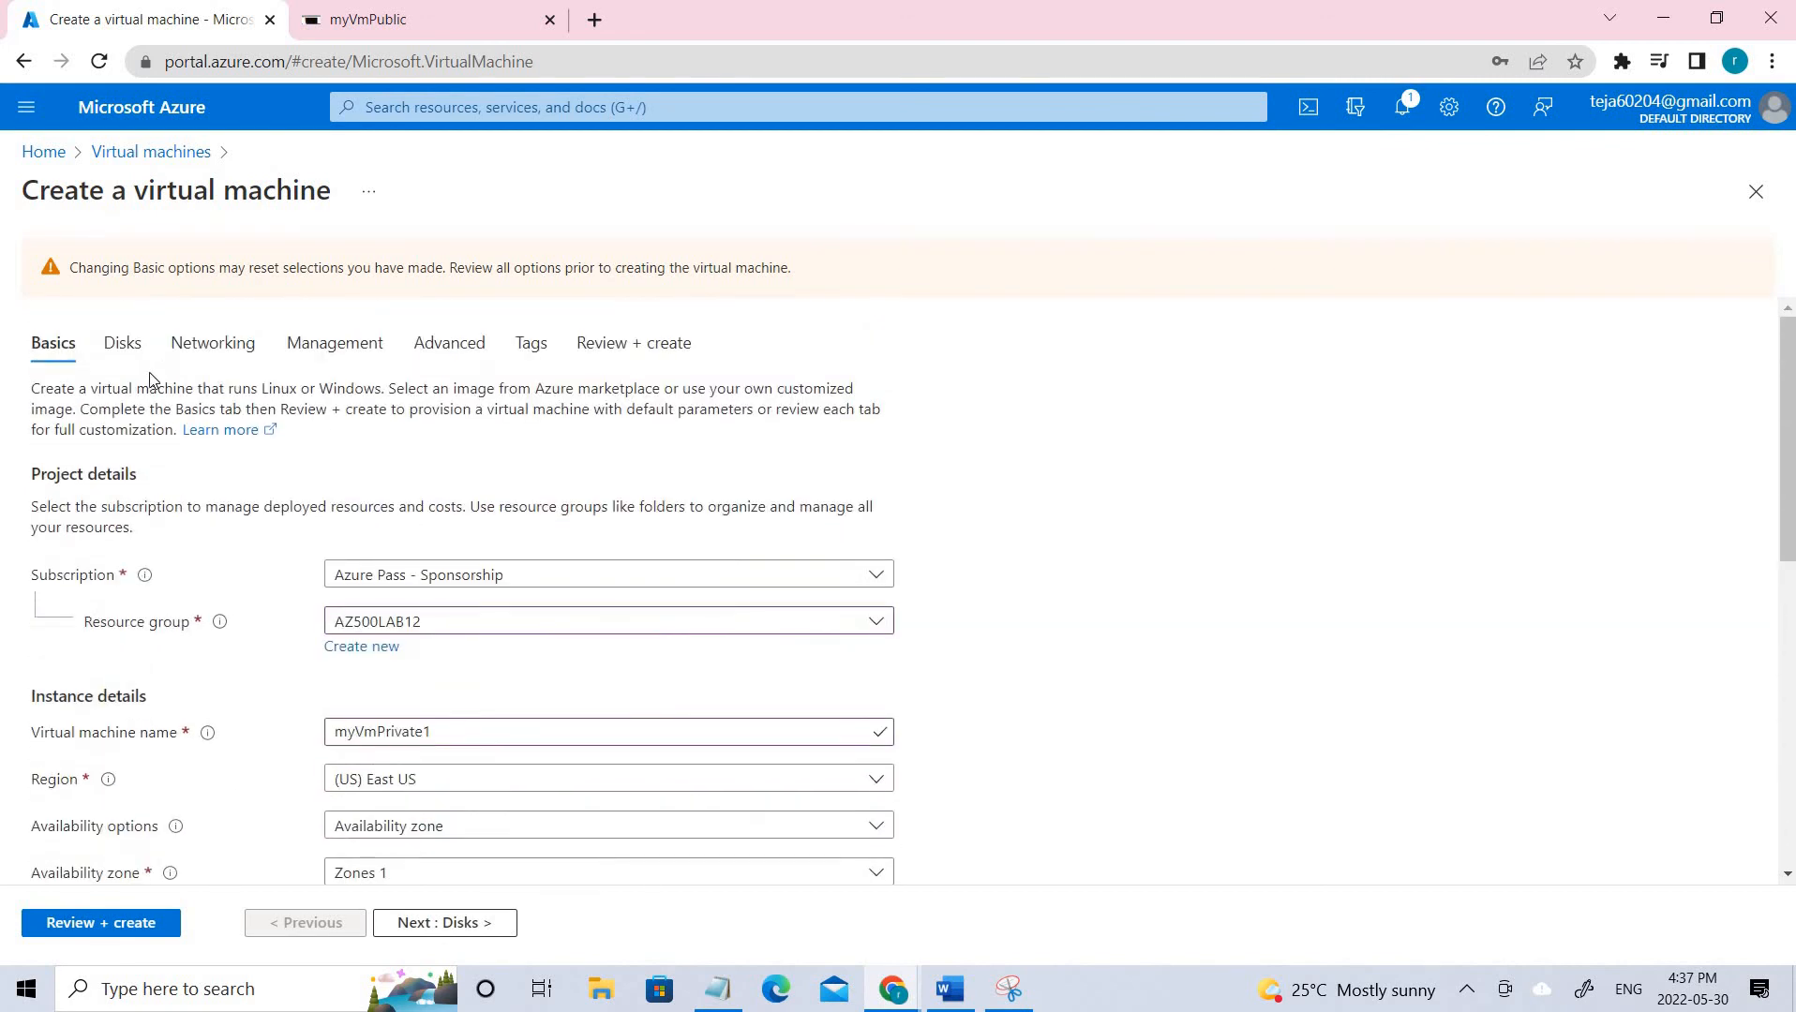
# Discard the VM form, mark myVmPublic in the Virtual machines list, and restore the lab diagram.
pyautogui.click(132, 159)
pyautogui.click(1010, 190)
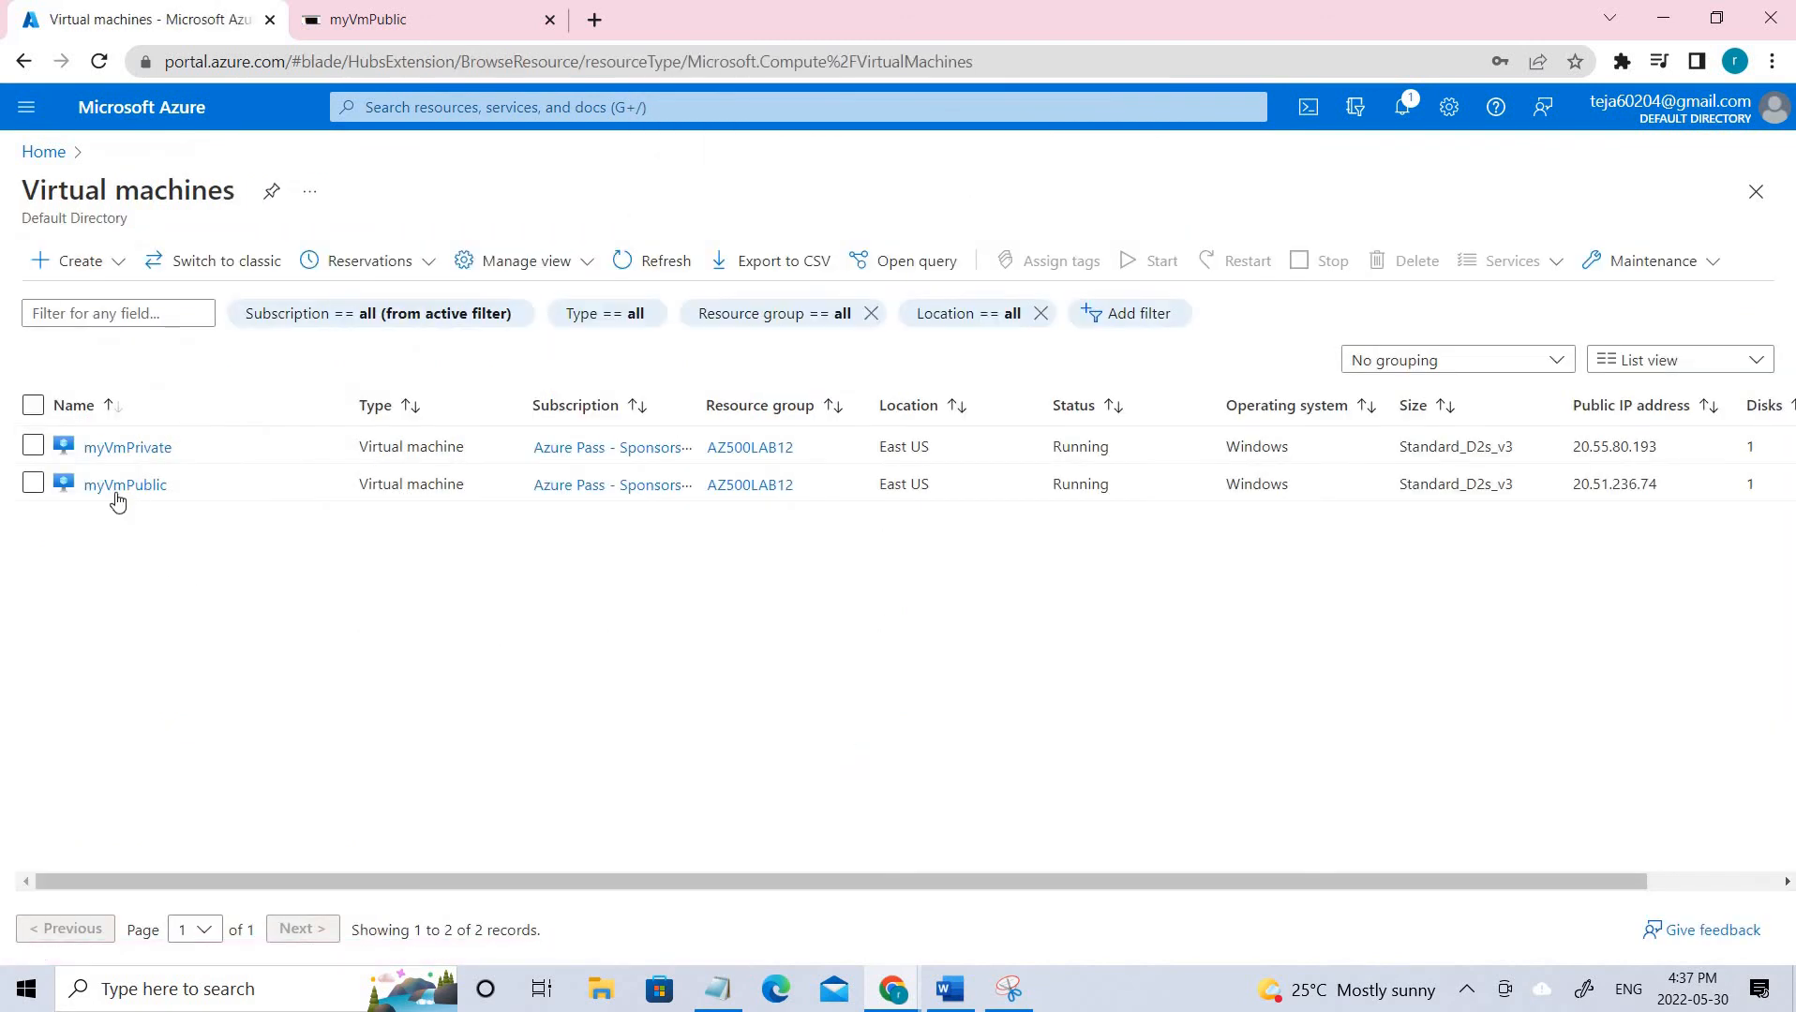
pyautogui.moveTo(208, 494); pyautogui.dragTo(83, 486)
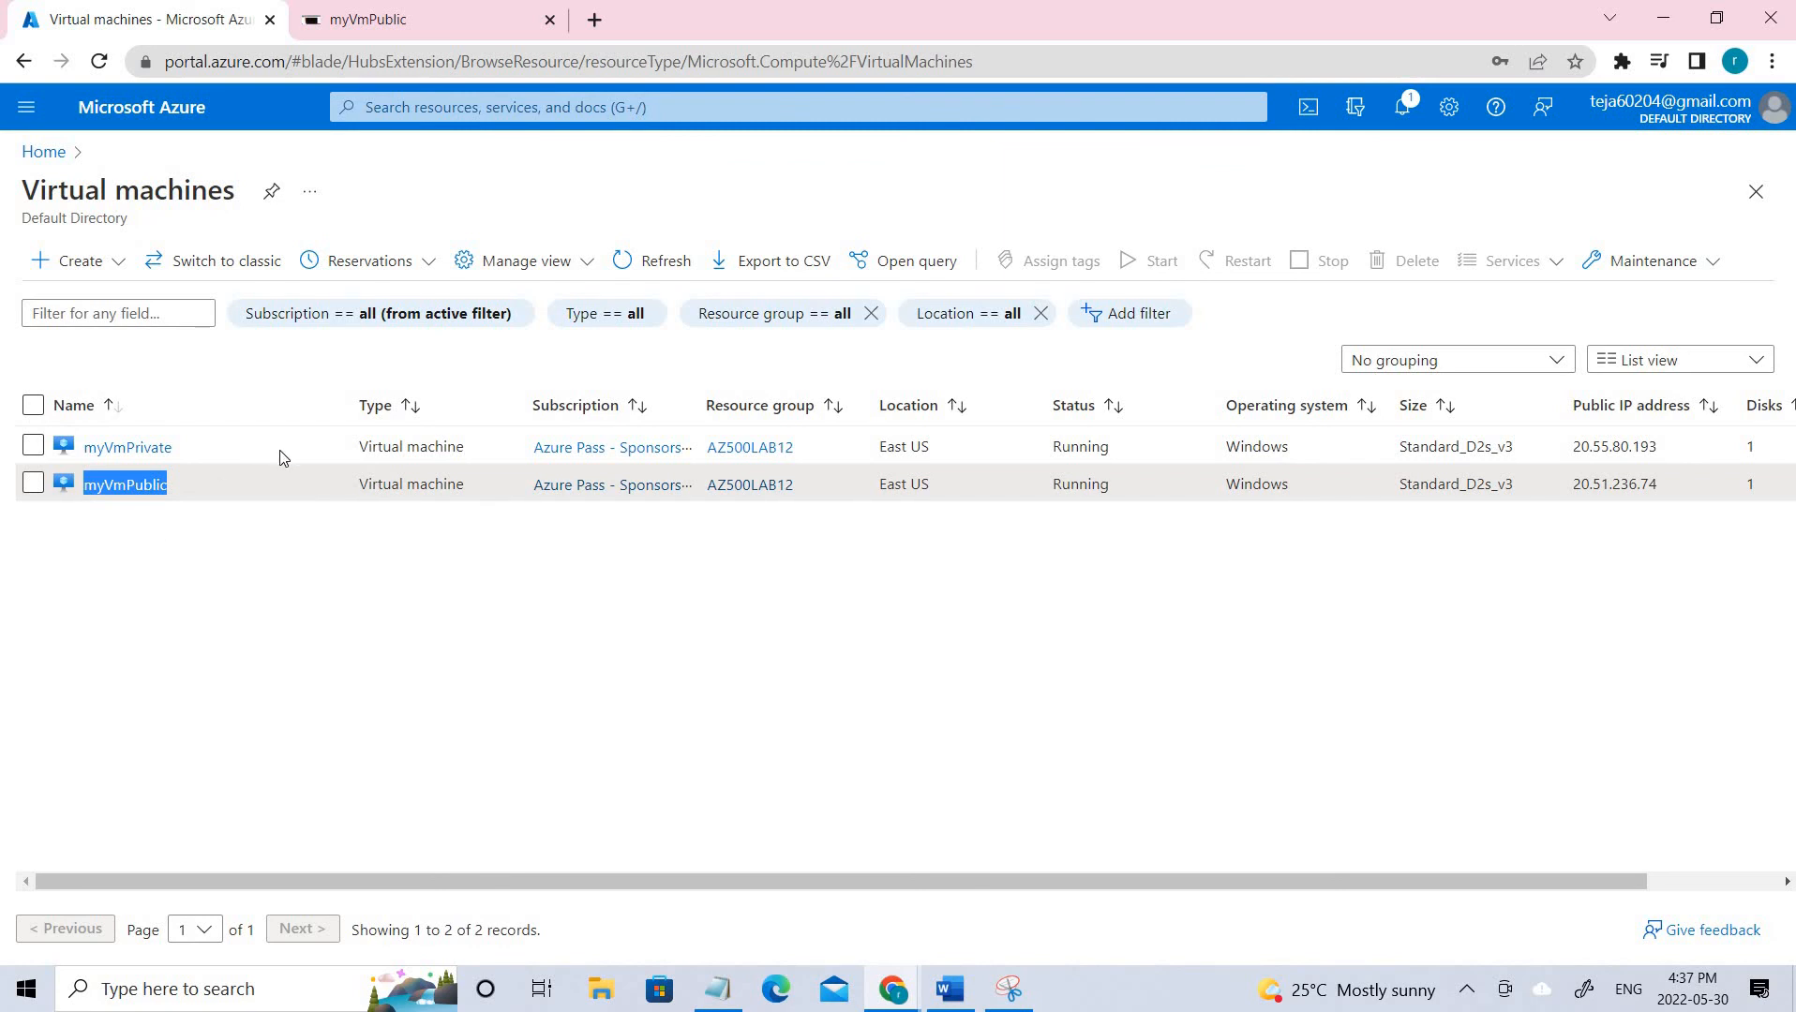
pyautogui.moveTo(204, 488); pyautogui.dragTo(160, 485)
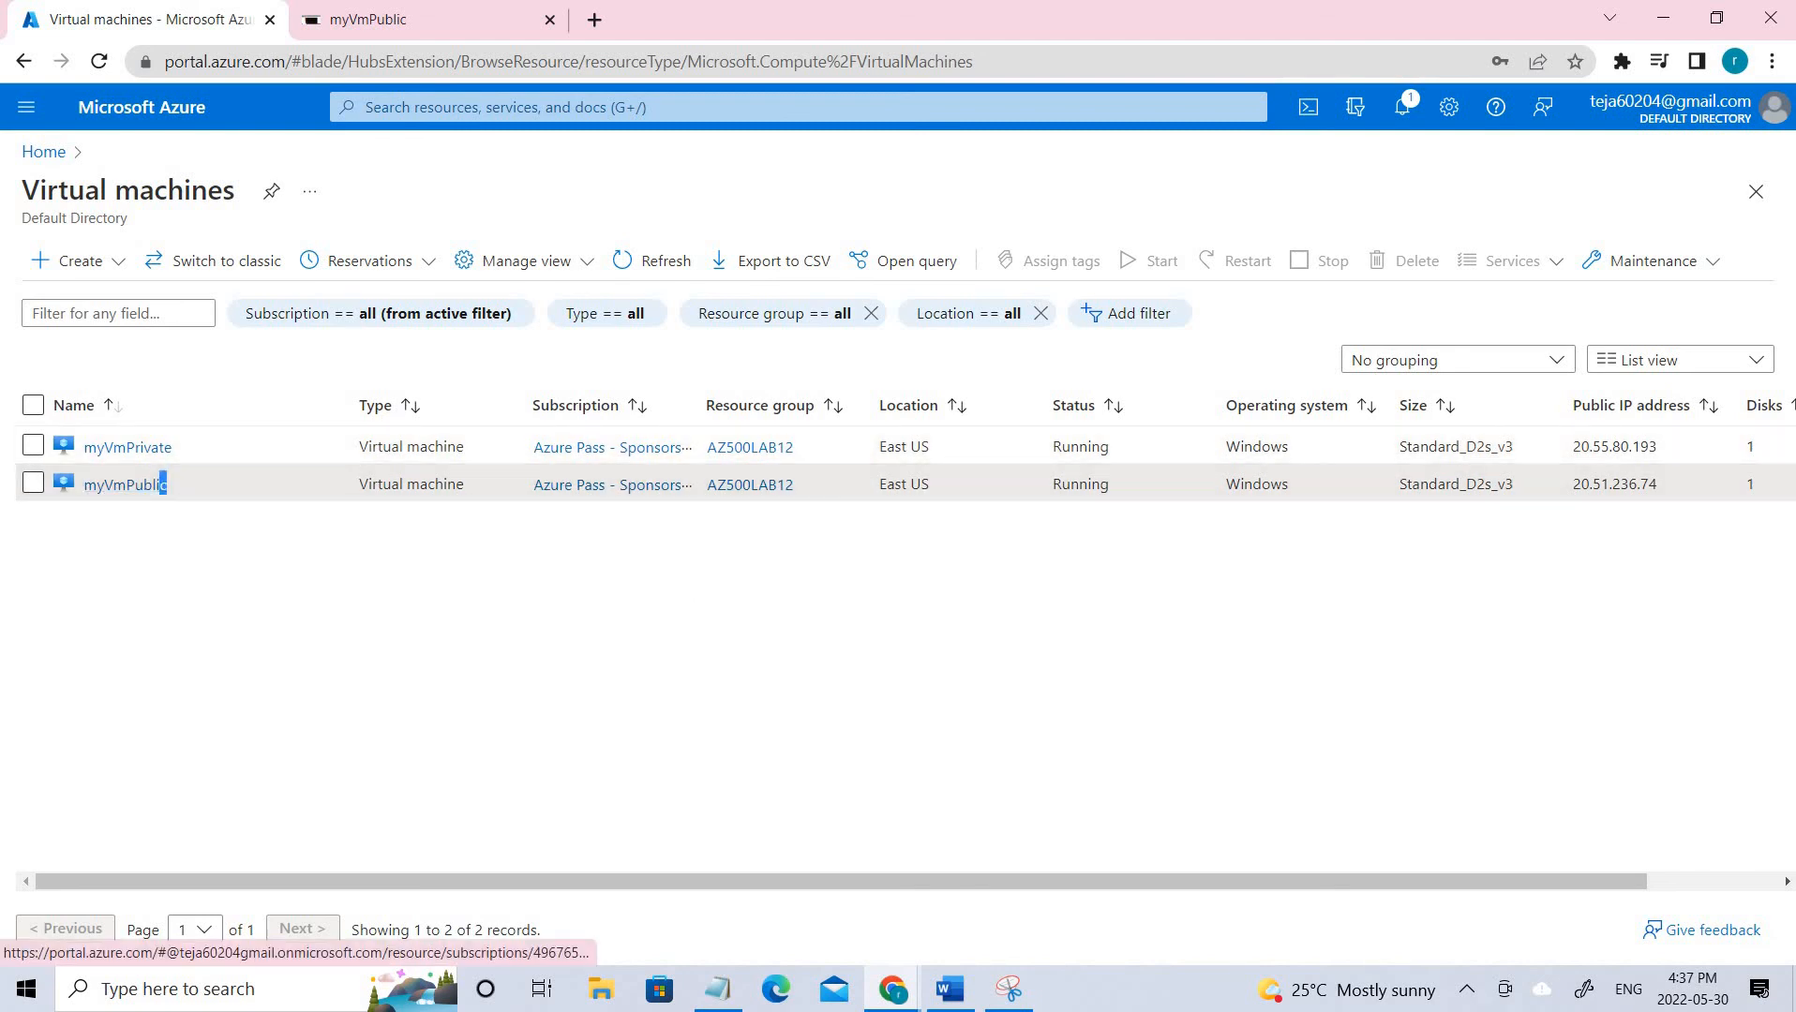
pyautogui.click(1009, 989)
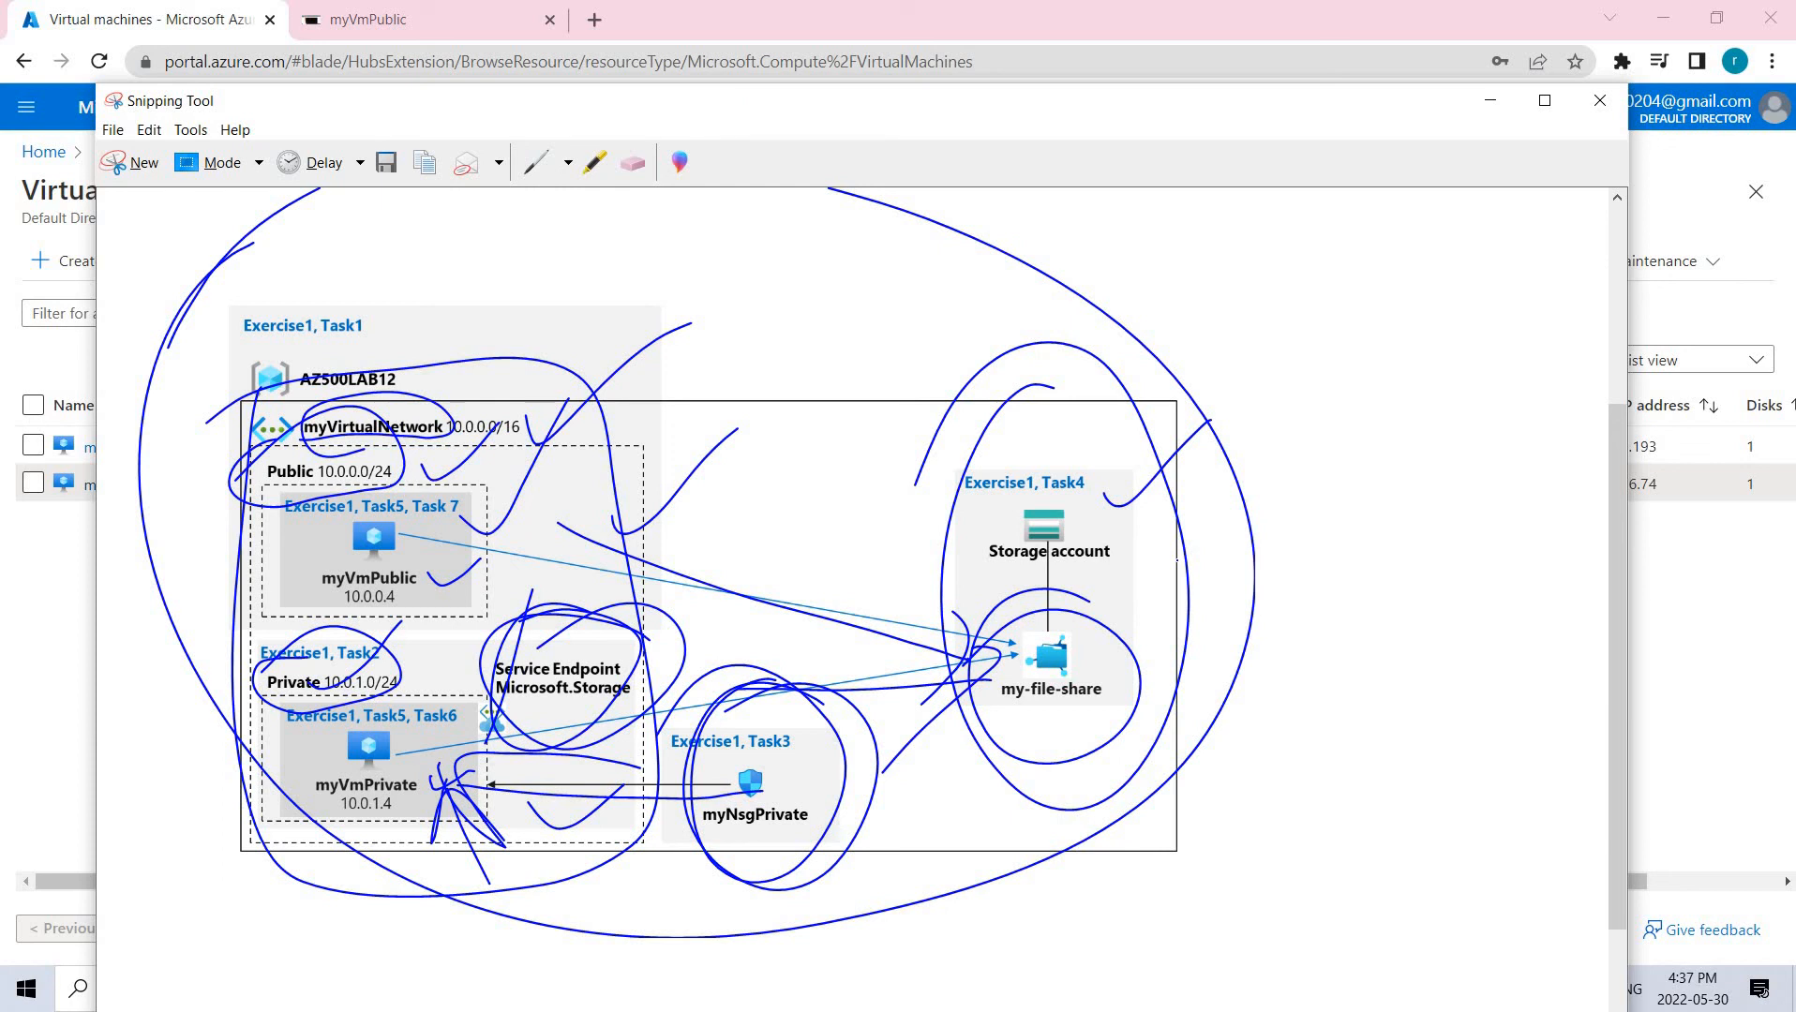
# Draw a pen path from myVmPrivate to the Storage account, then minimise Snipping Tool.
pyautogui.moveTo(452, 790)
pyautogui.mouseDown()
pyautogui.moveTo(939, 461)
pyautogui.moveTo(858, 573)
pyautogui.mouseUp()
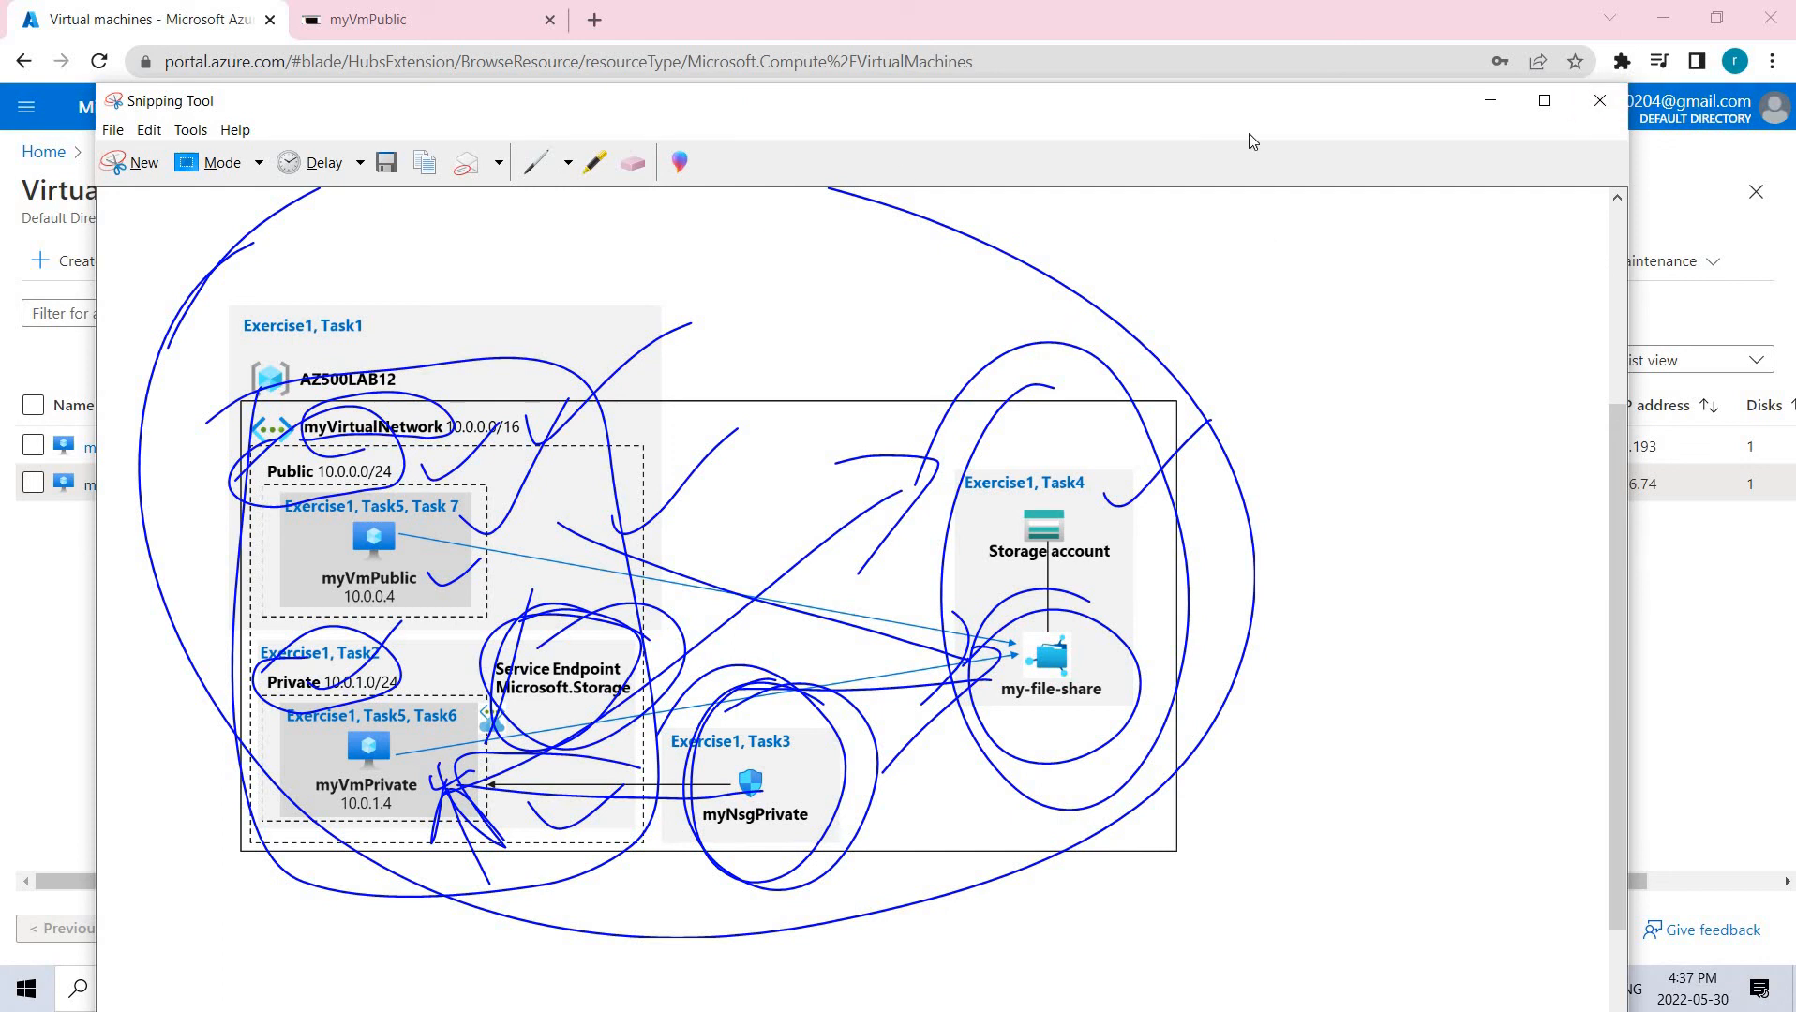
pyautogui.click(1479, 111)
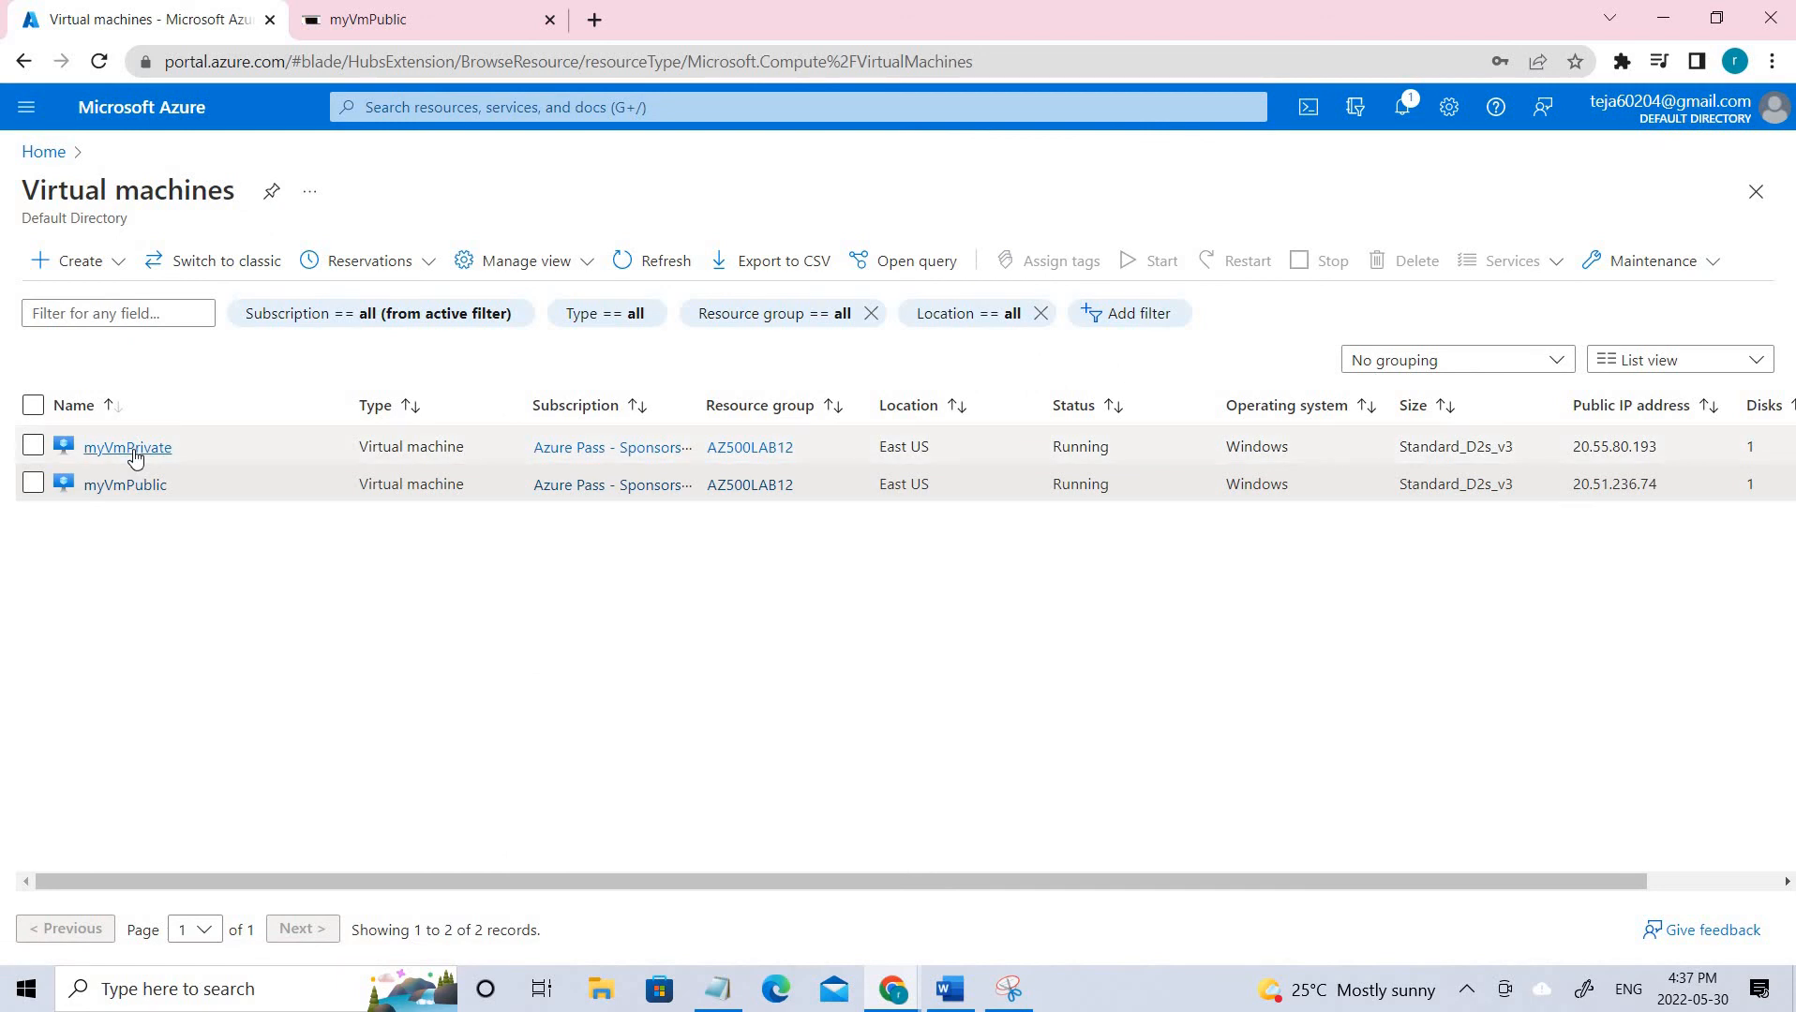
# Download myVmPrivate's RDP file from its Connect > RDP page.
pyautogui.click(131, 449)
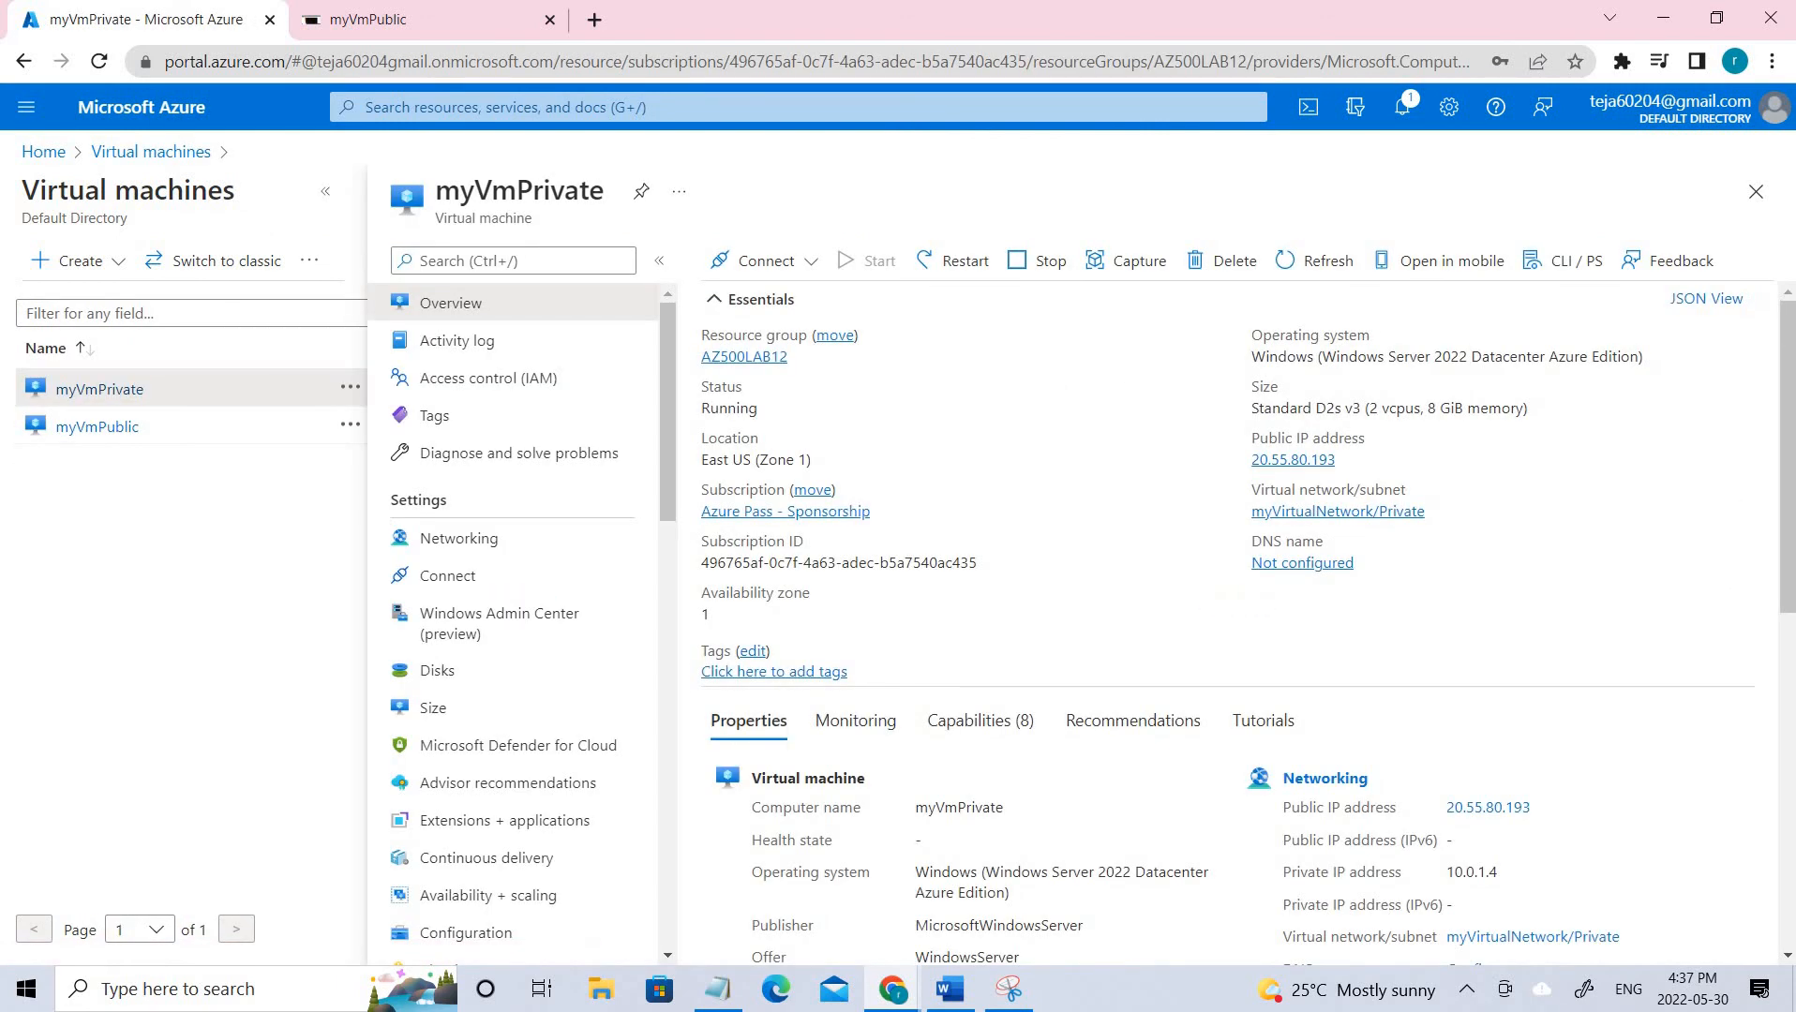
pyautogui.click(767, 262)
pyautogui.click(768, 311)
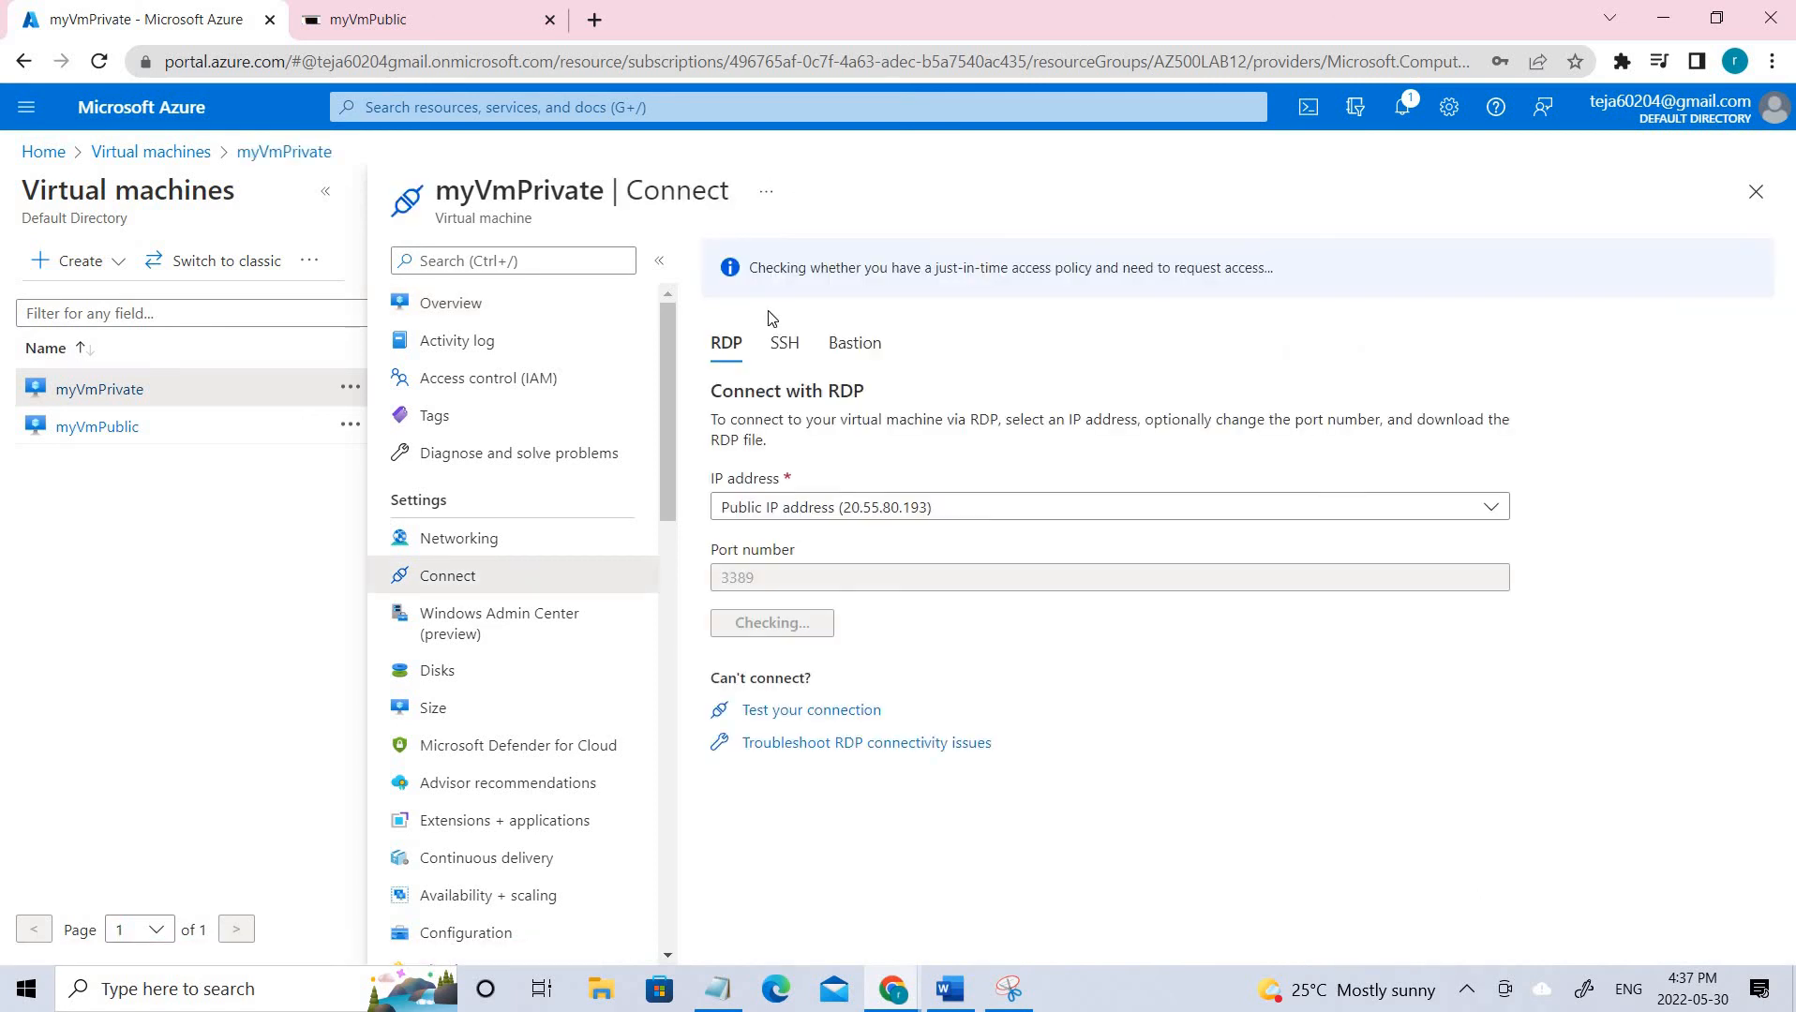
pyautogui.click(802, 628)
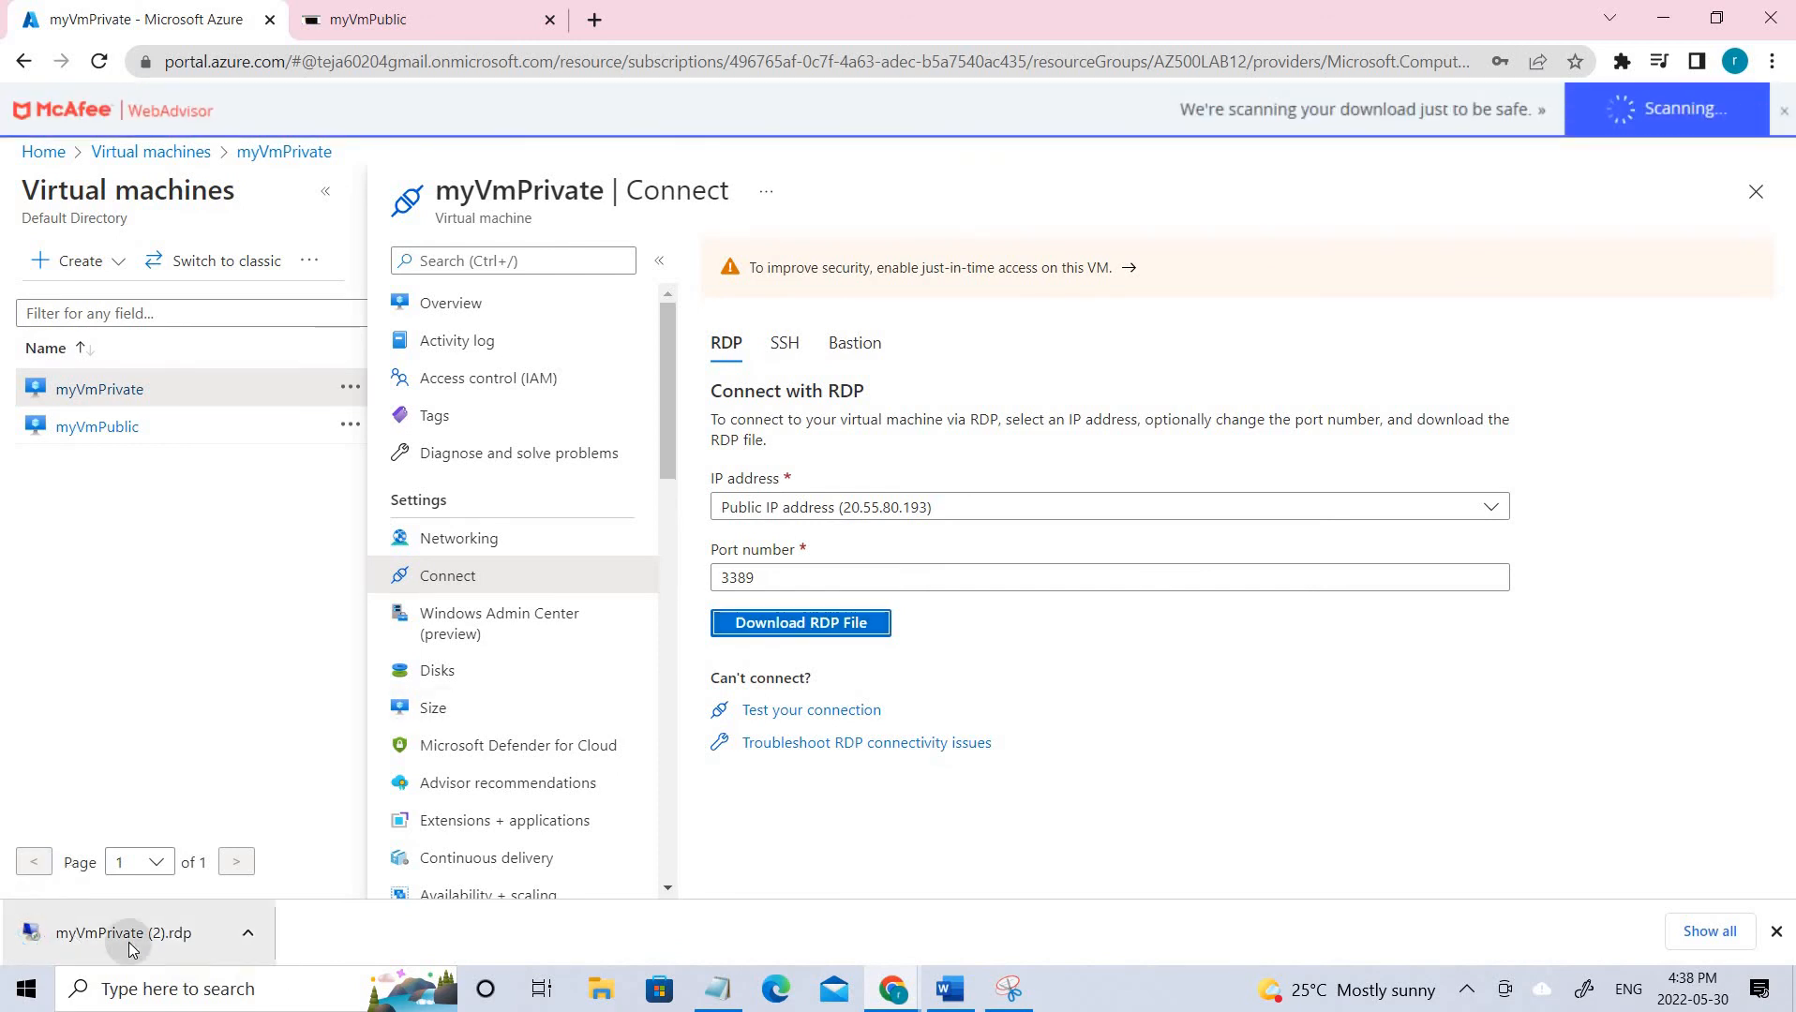
# Launch the myVmPrivate RDP file, sign in with the admin password, and accept the certificate warning.
pyautogui.click(132, 942)
pyautogui.click(1075, 641)
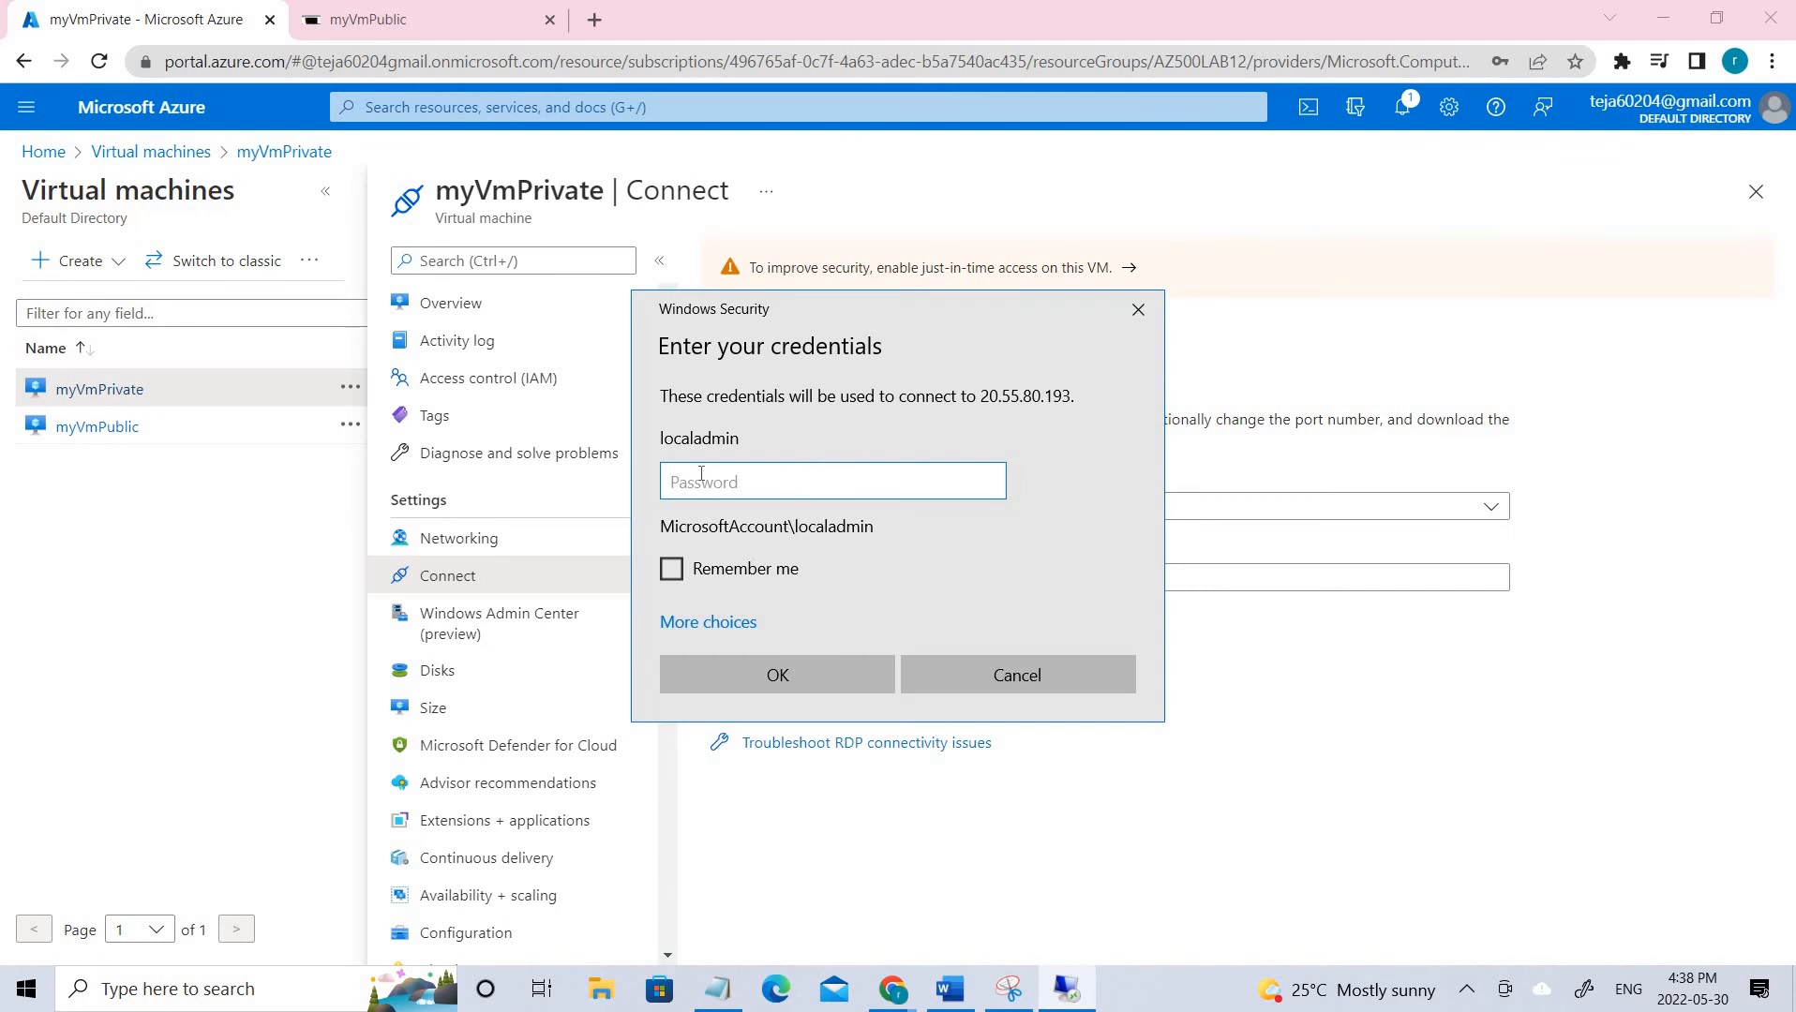
pyautogui.hotkey('alt', 'Tab')
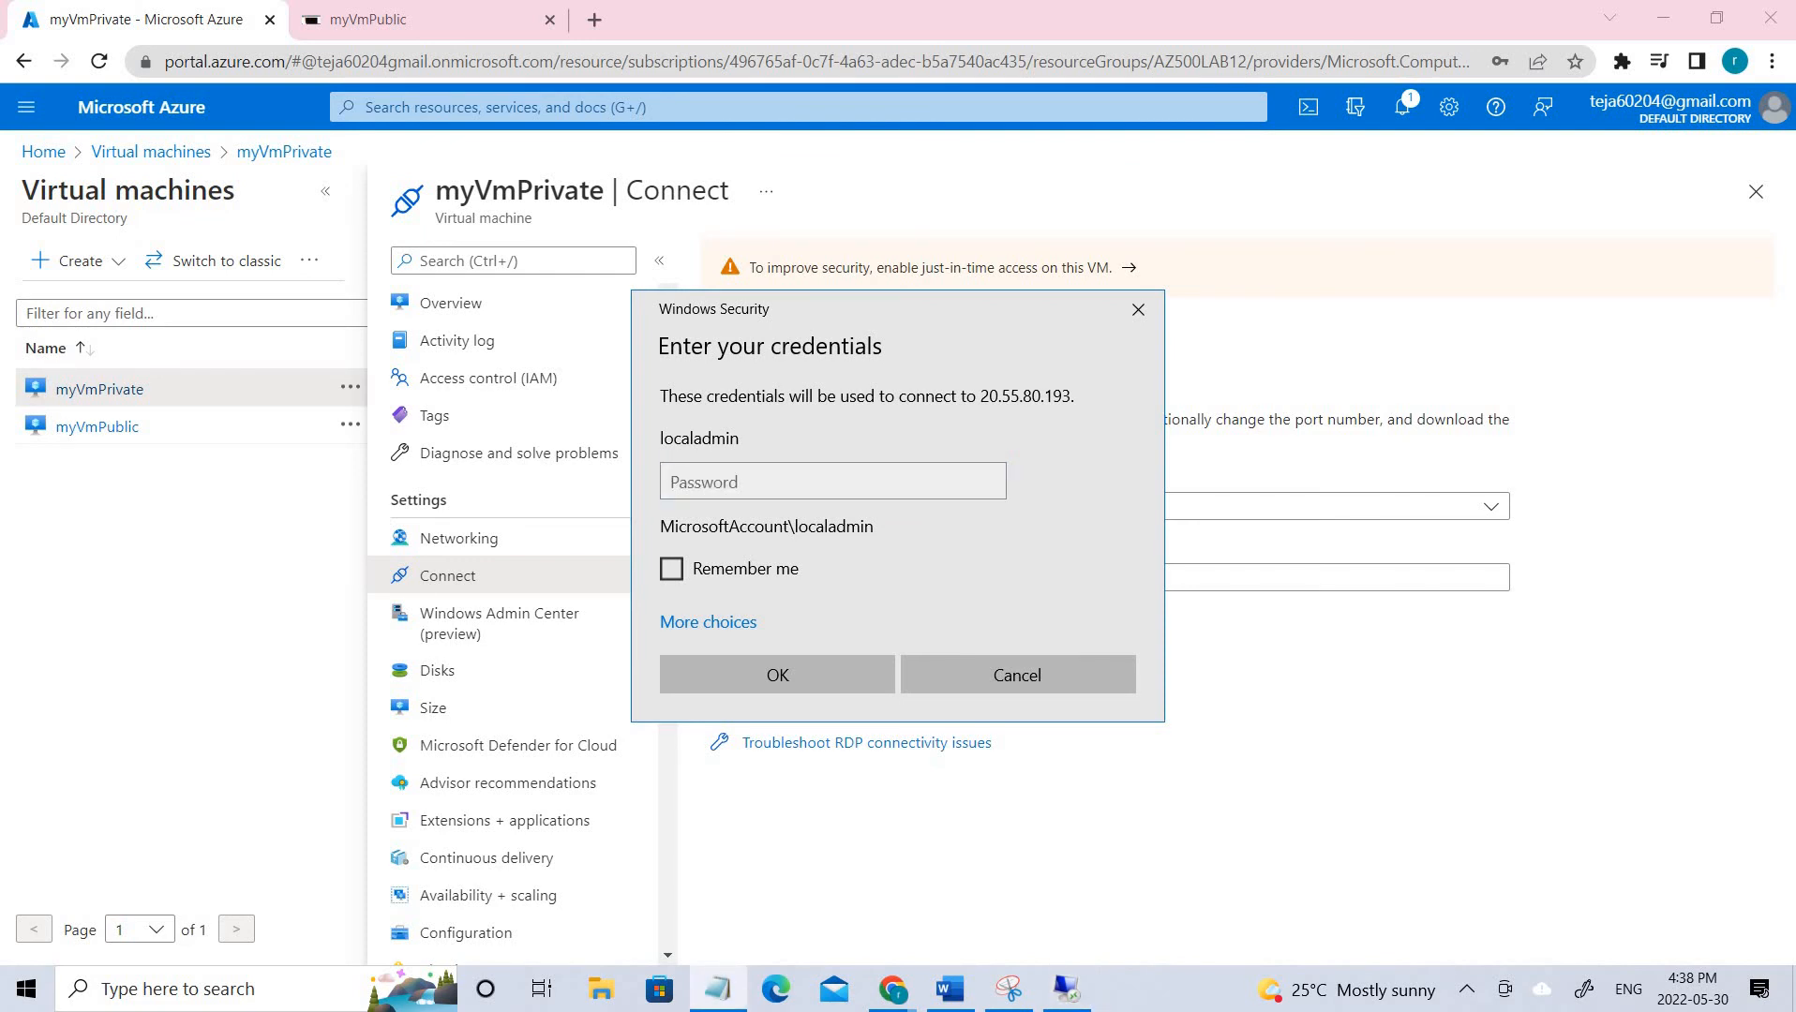
pyautogui.hotkey('alt', 'Tab')
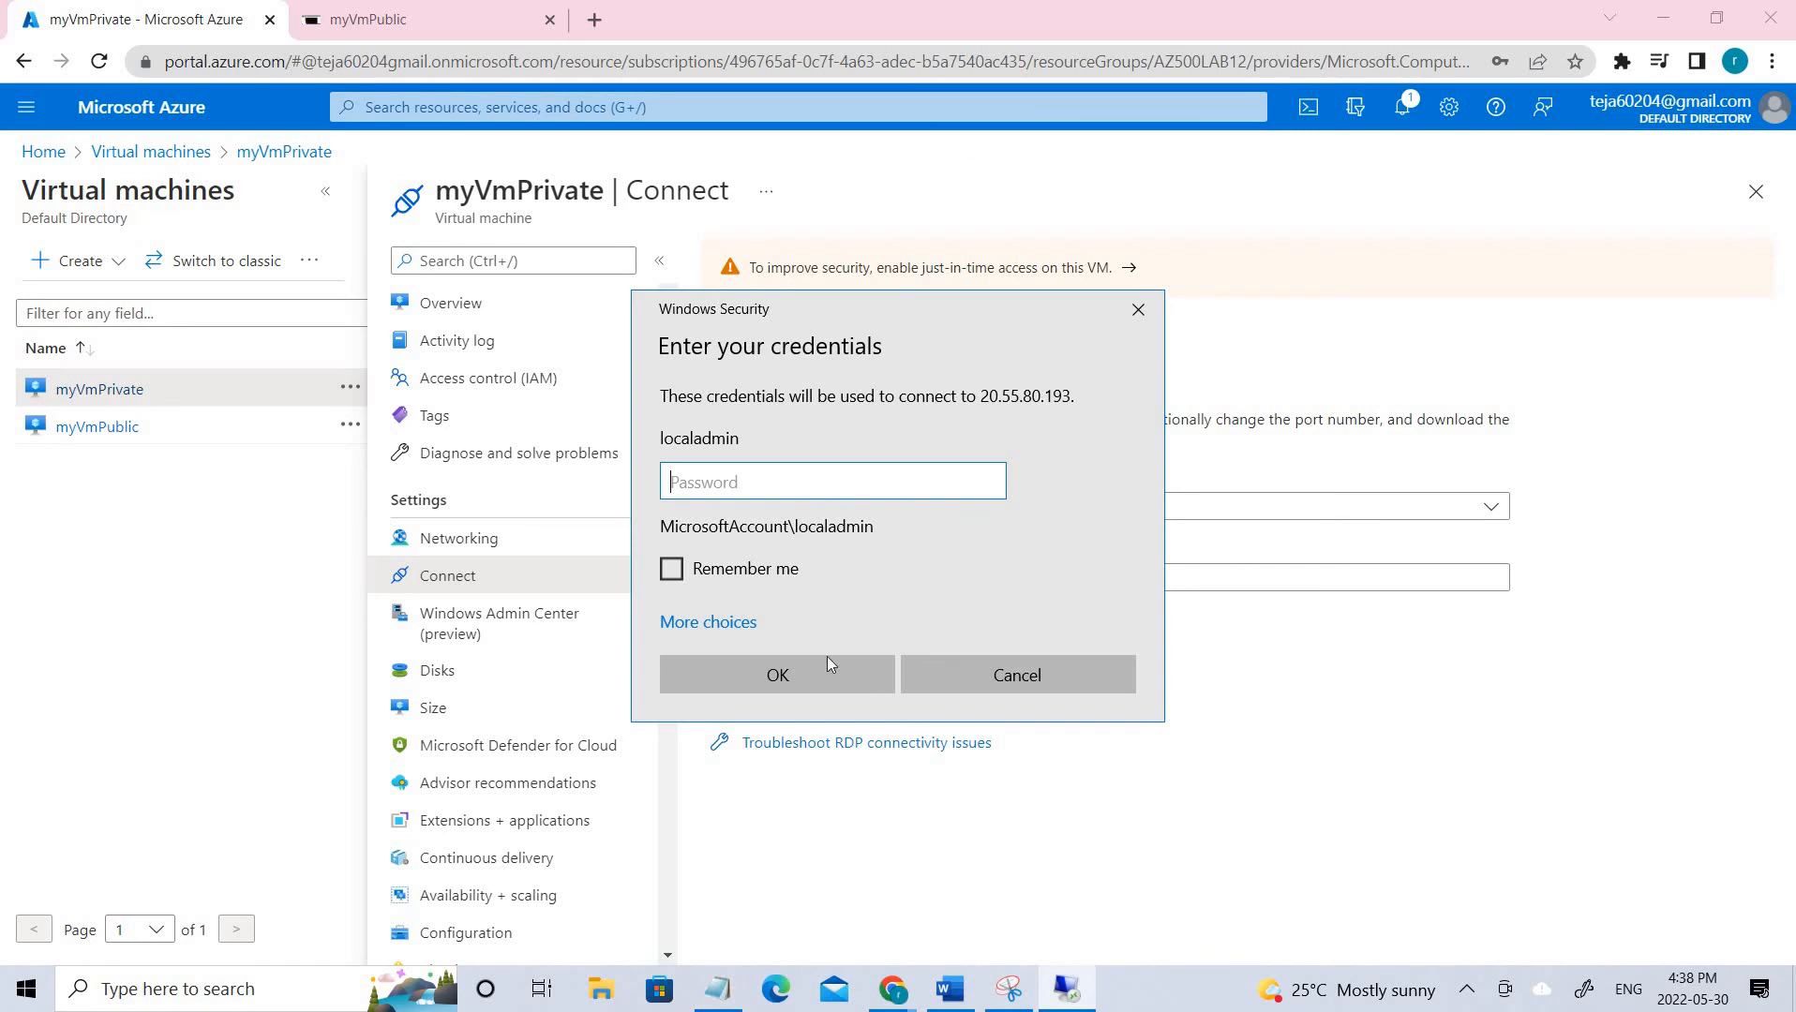
pyautogui.hotkey('ctrl', 'v')
pyautogui.click(801, 668)
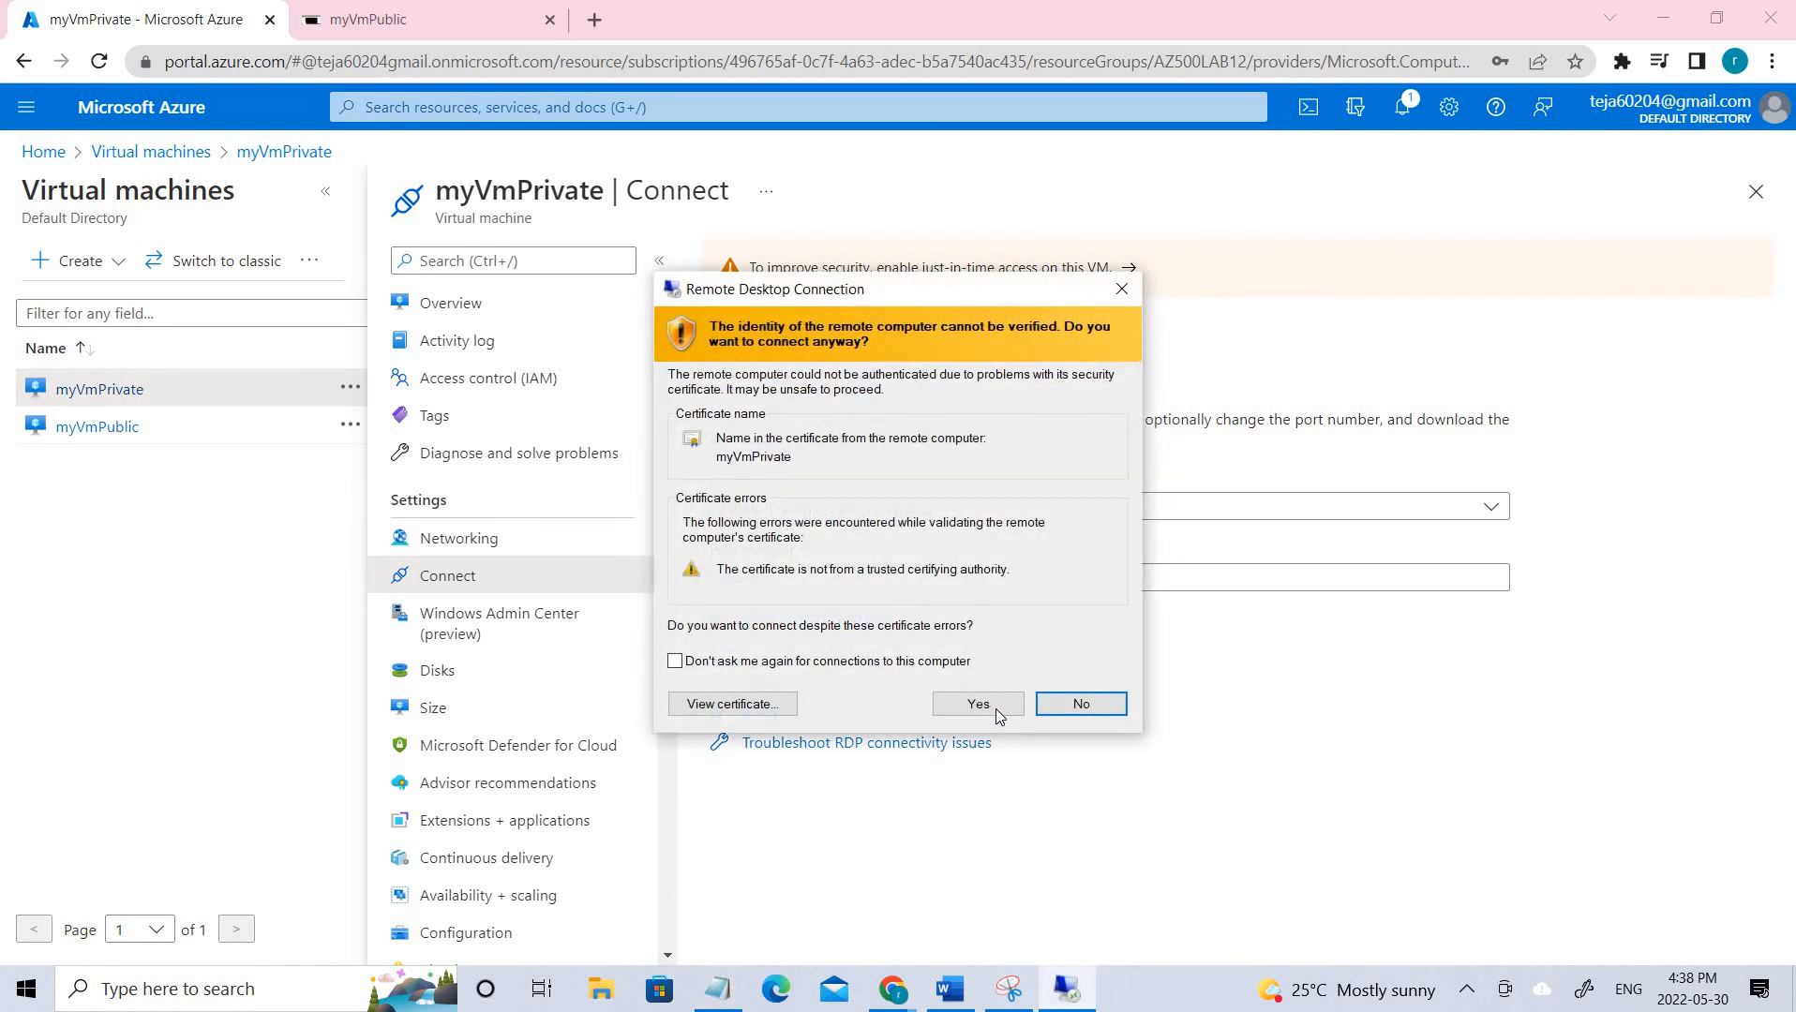
pyautogui.click(994, 709)
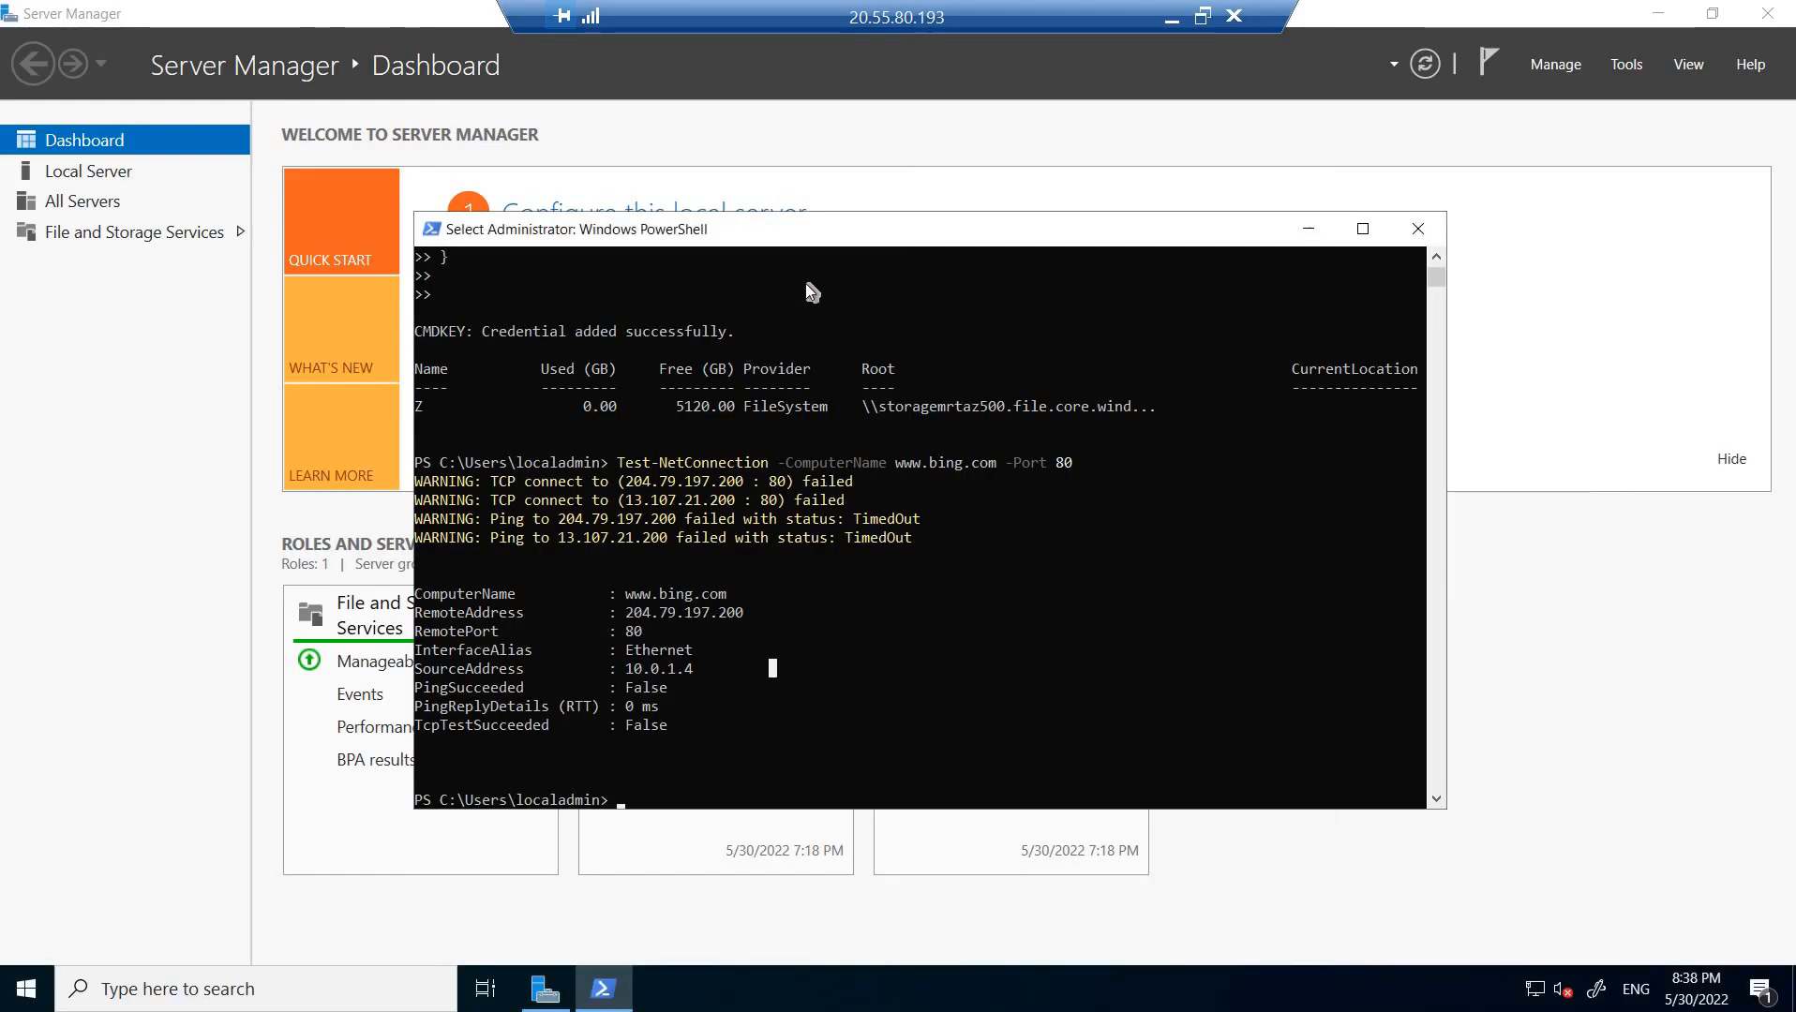
# Review PowerShell output showing drive Z mapped and bing.com unreachable, then minimise the session.
pyautogui.moveTo(958, 253); pyautogui.dragTo(1072, 464)
pyautogui.scroll(6, 947, 542)
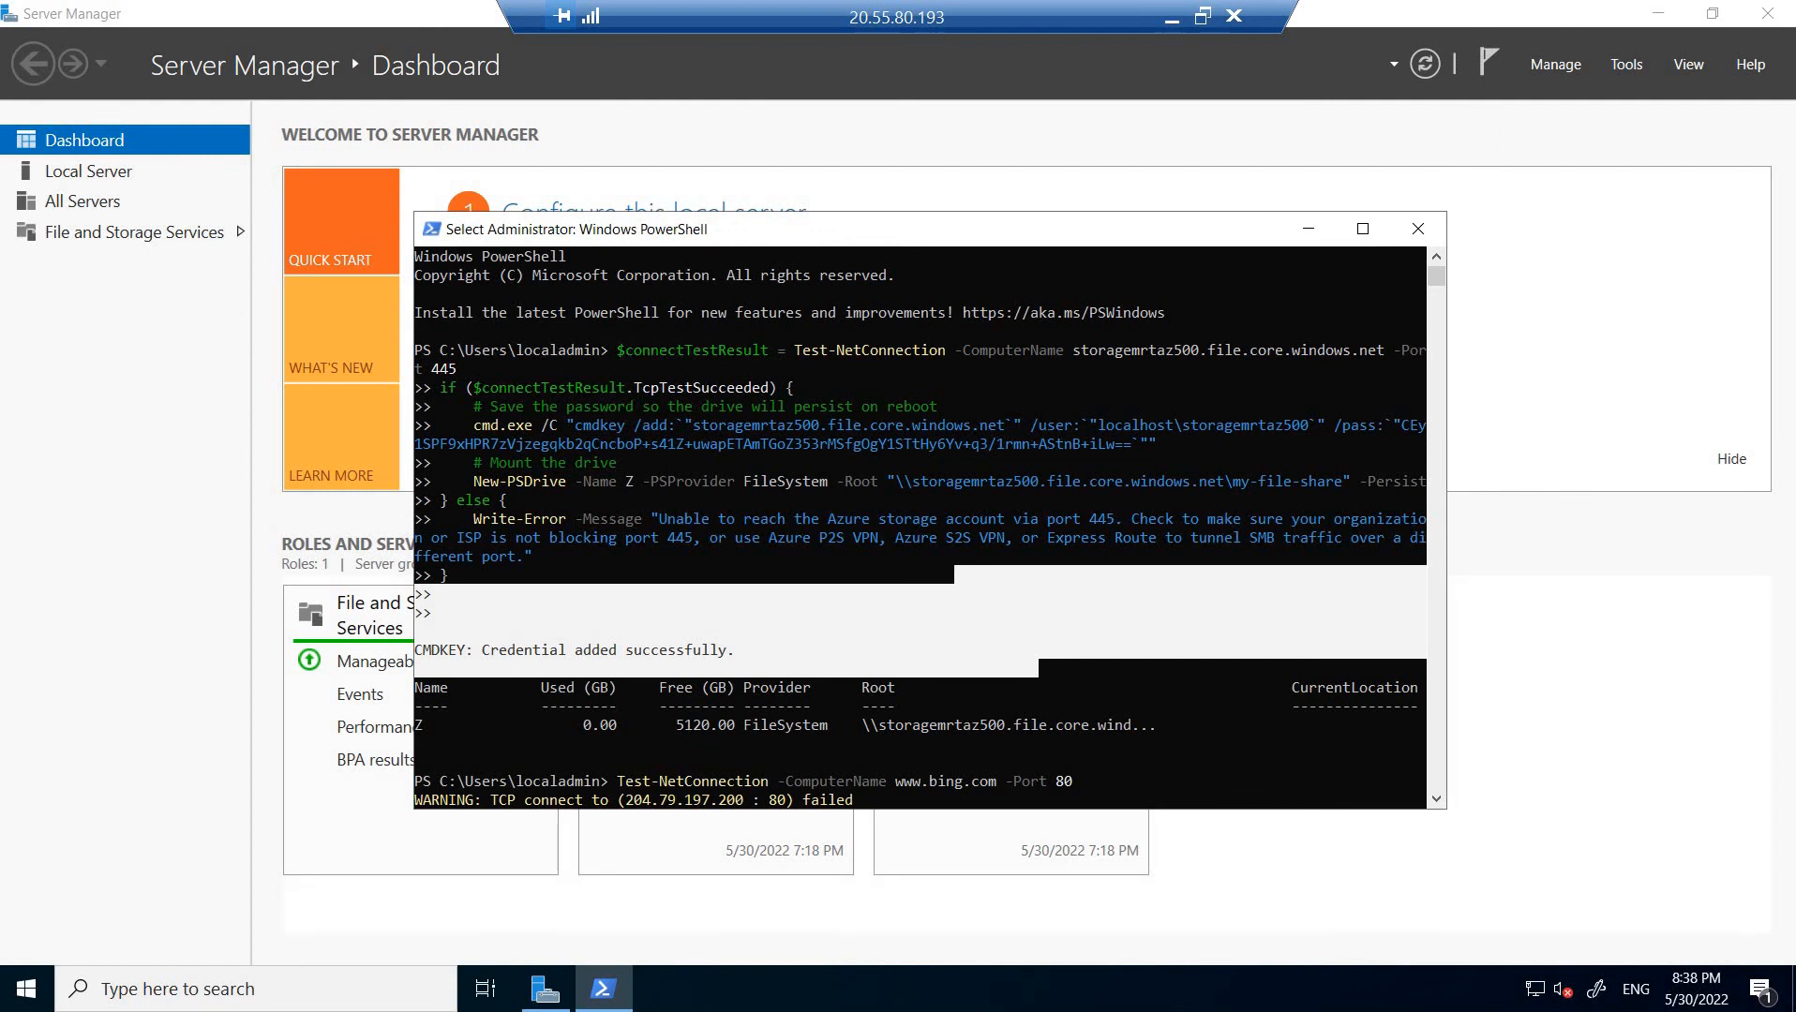
pyautogui.click(1172, 16)
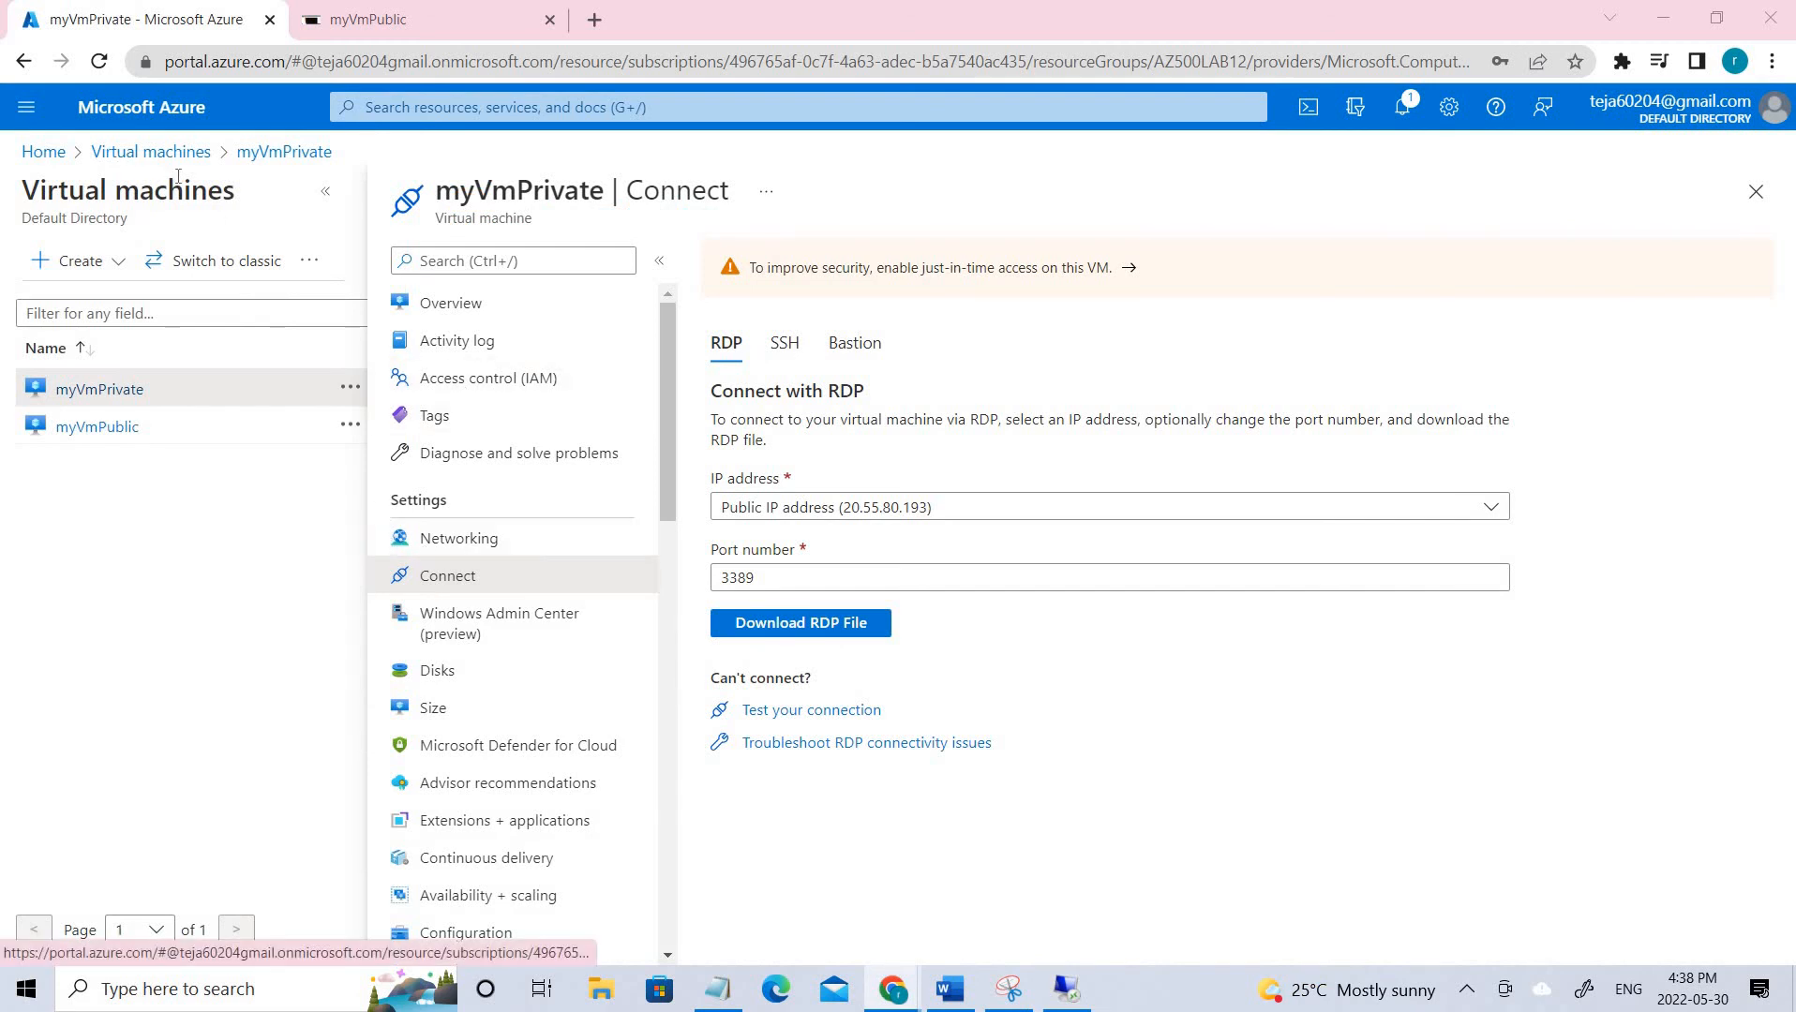
# Copy the storage-account-key PowerShell script that mounts storagemrt500's sample share as drive Z.
pyautogui.click(145, 154)
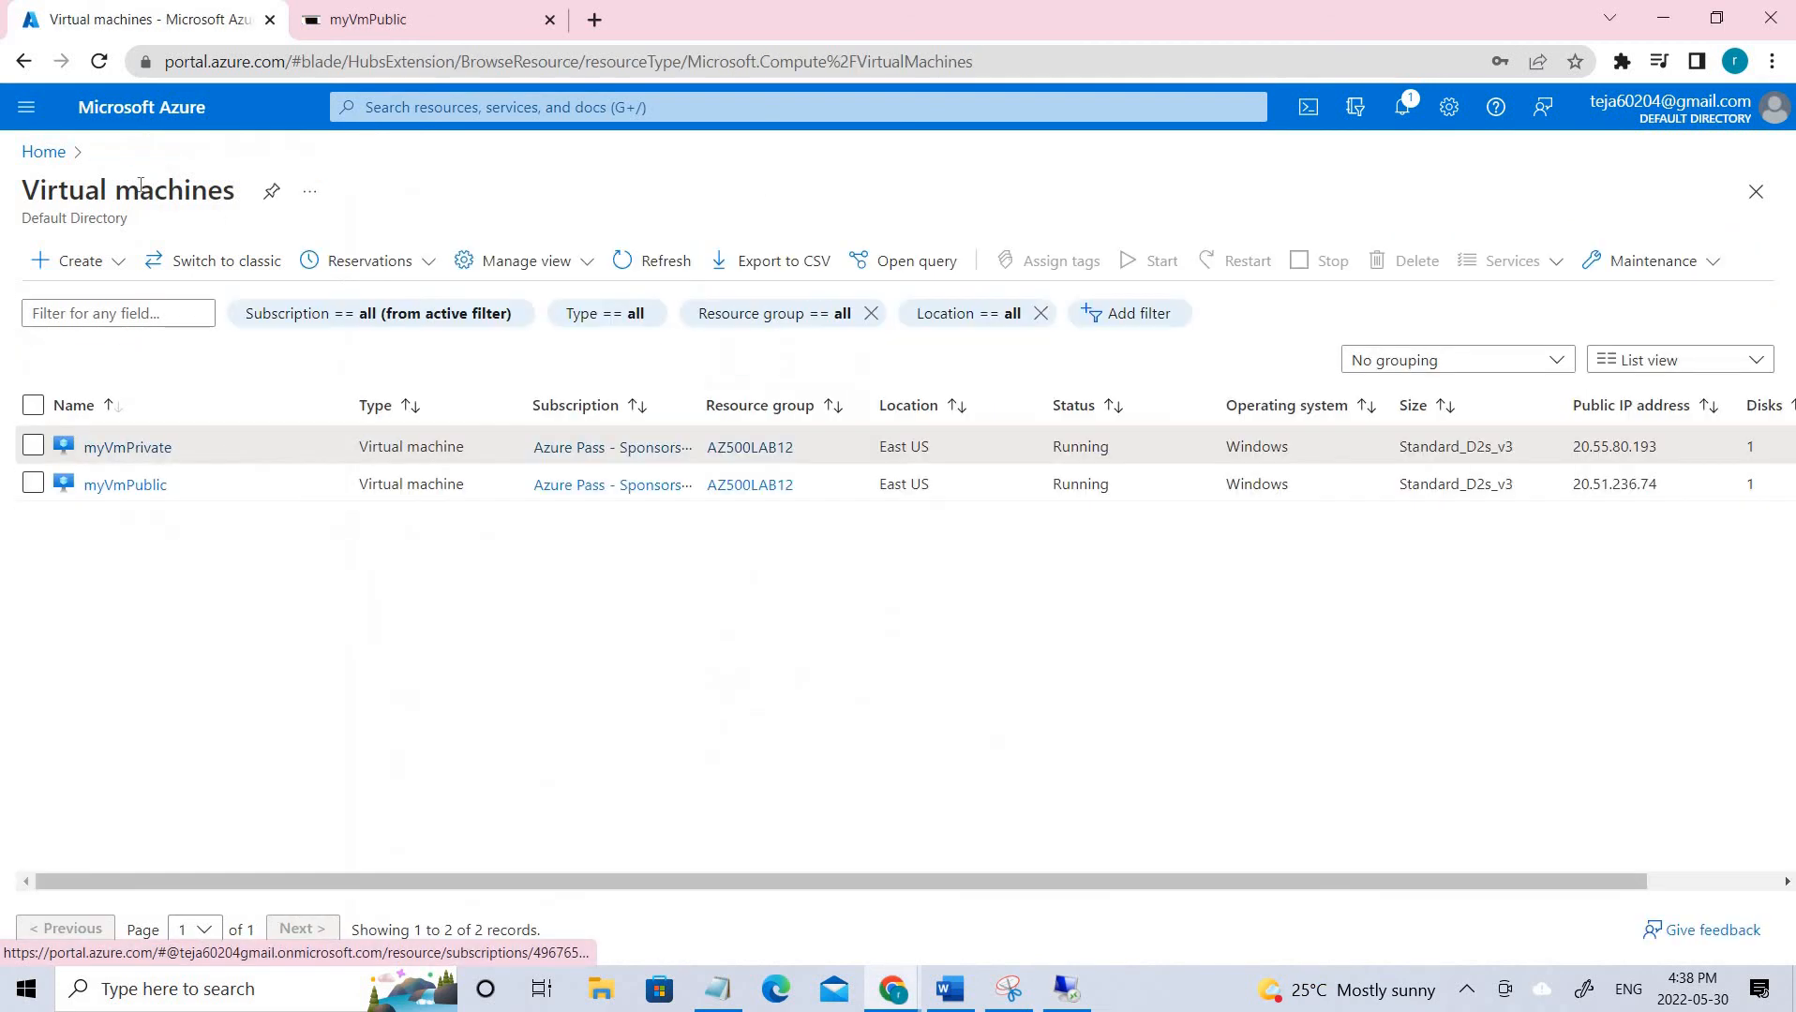
pyautogui.click(47, 153)
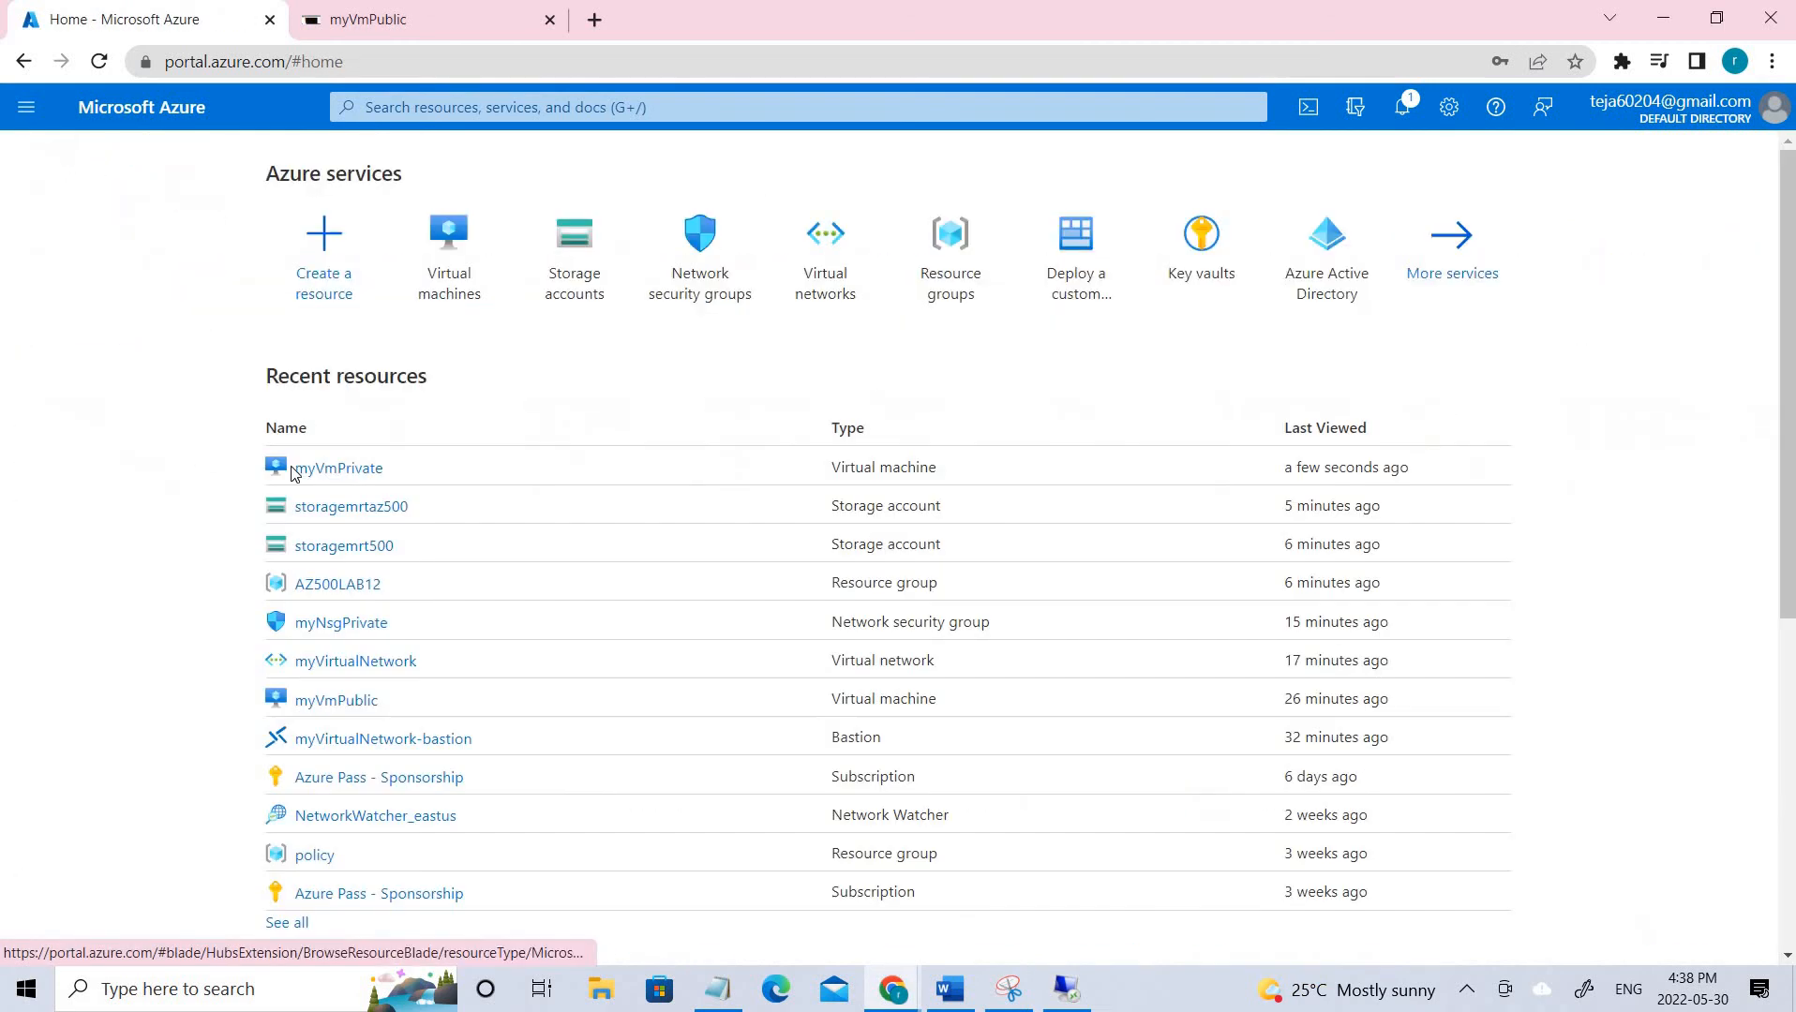
pyautogui.click(348, 559)
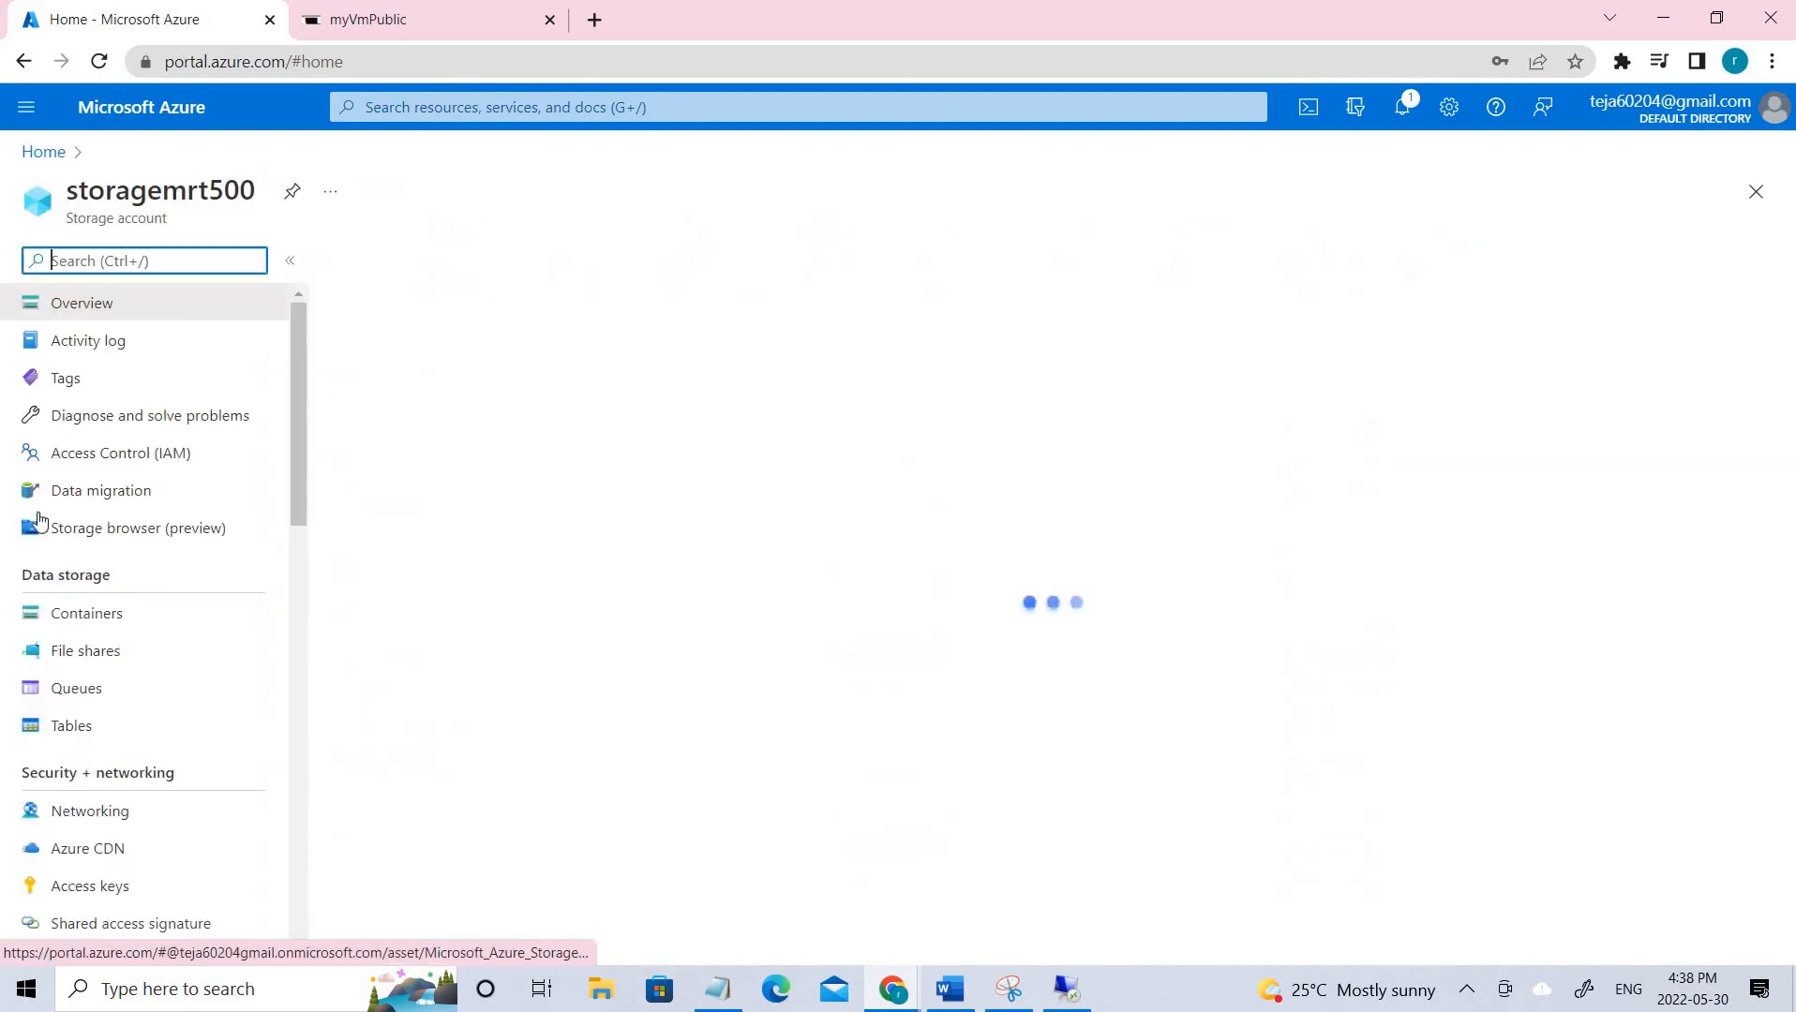
pyautogui.click(87, 698)
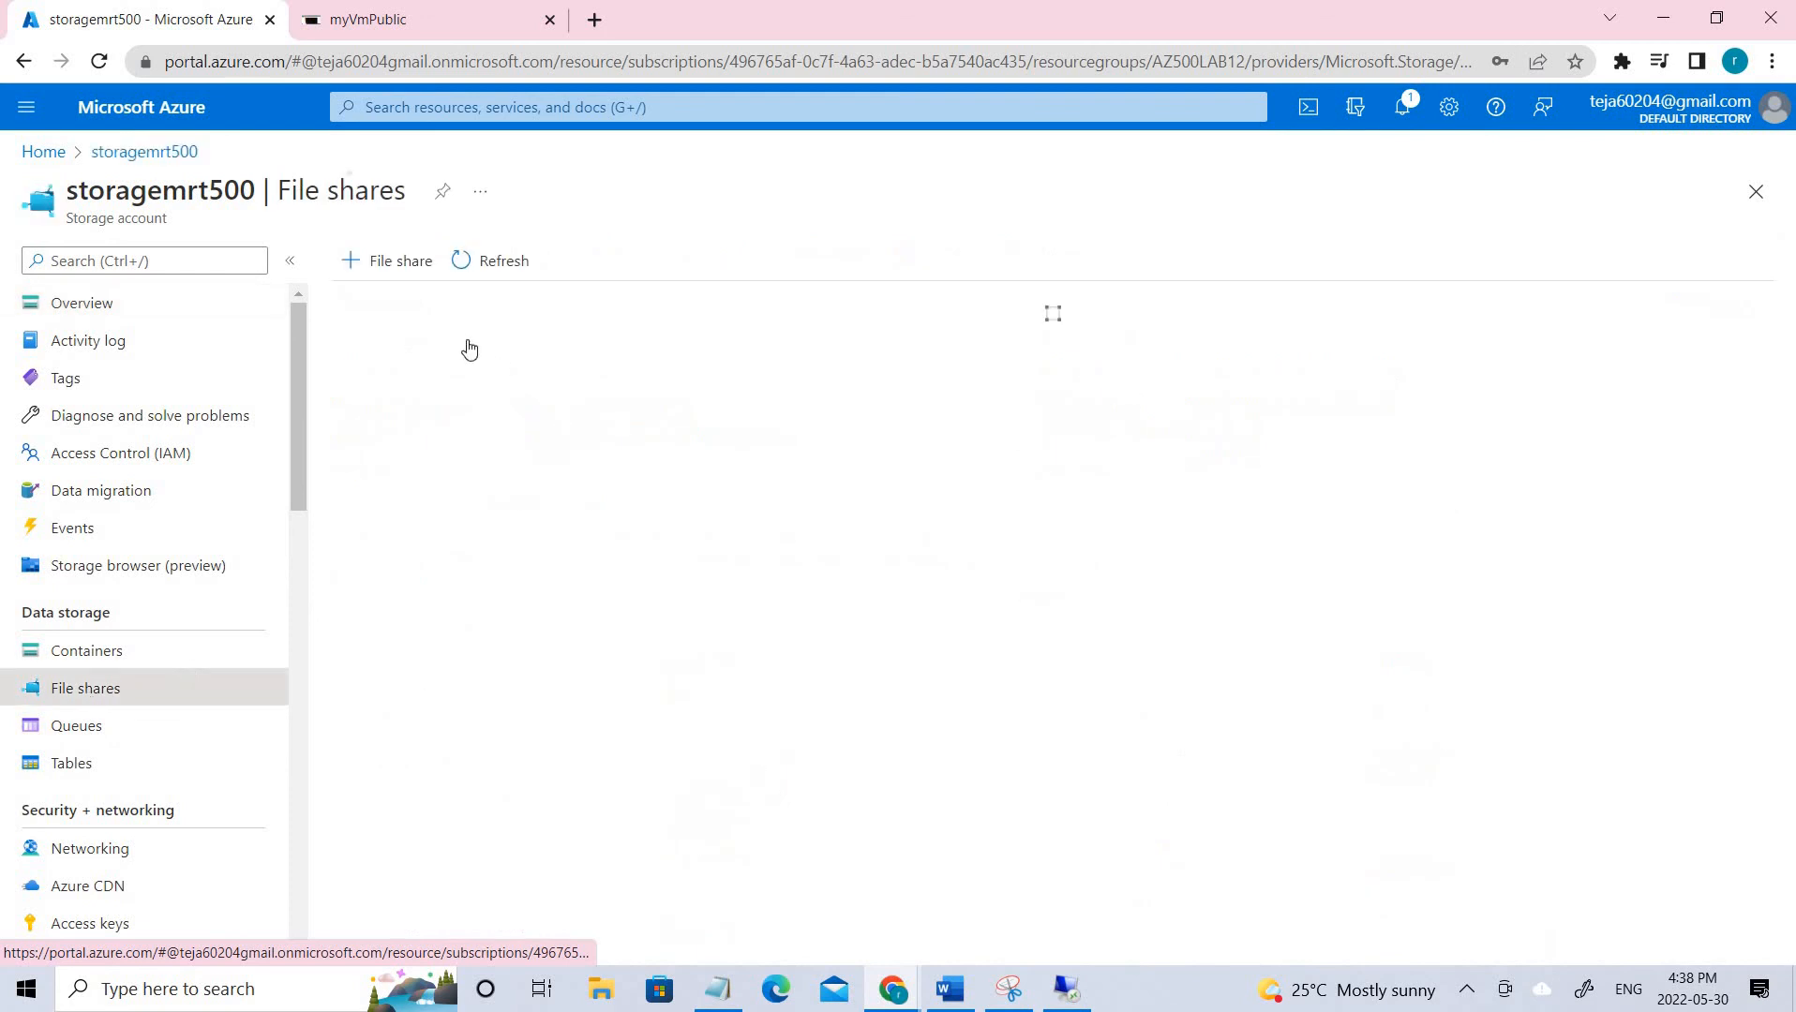
pyautogui.click(395, 507)
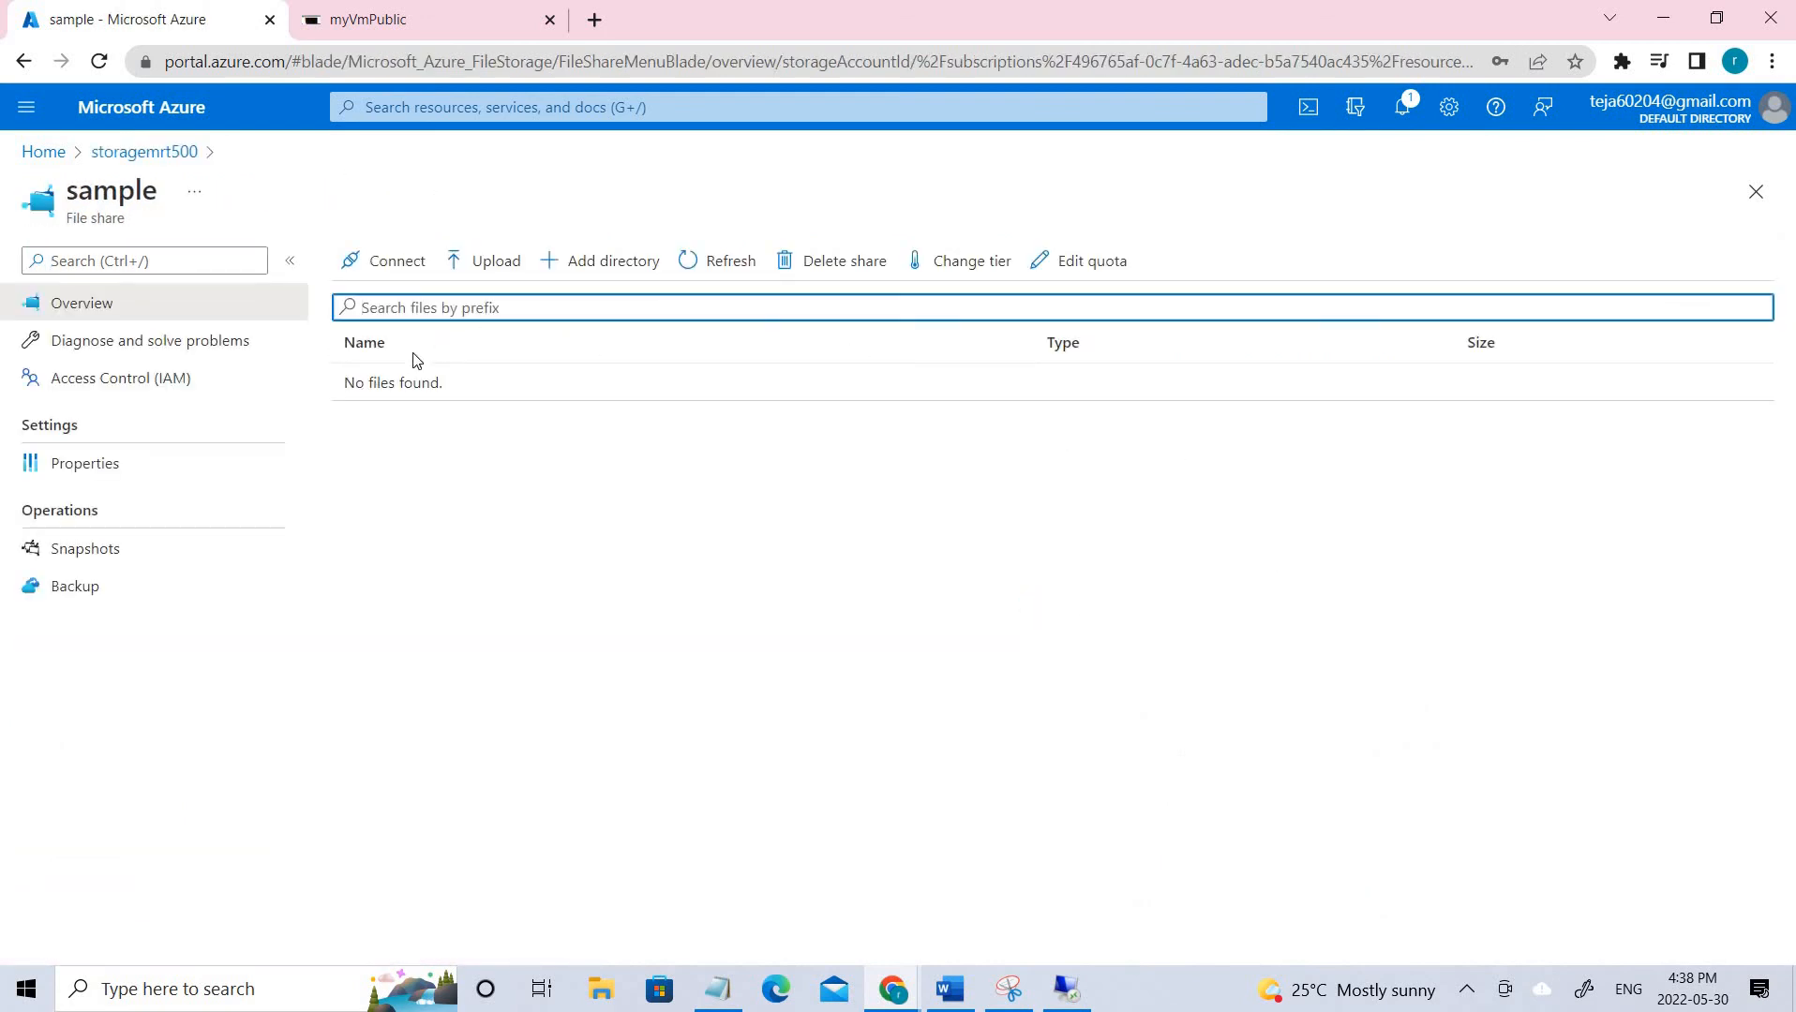
pyautogui.click(383, 261)
pyautogui.scroll(-4, 1310, 806)
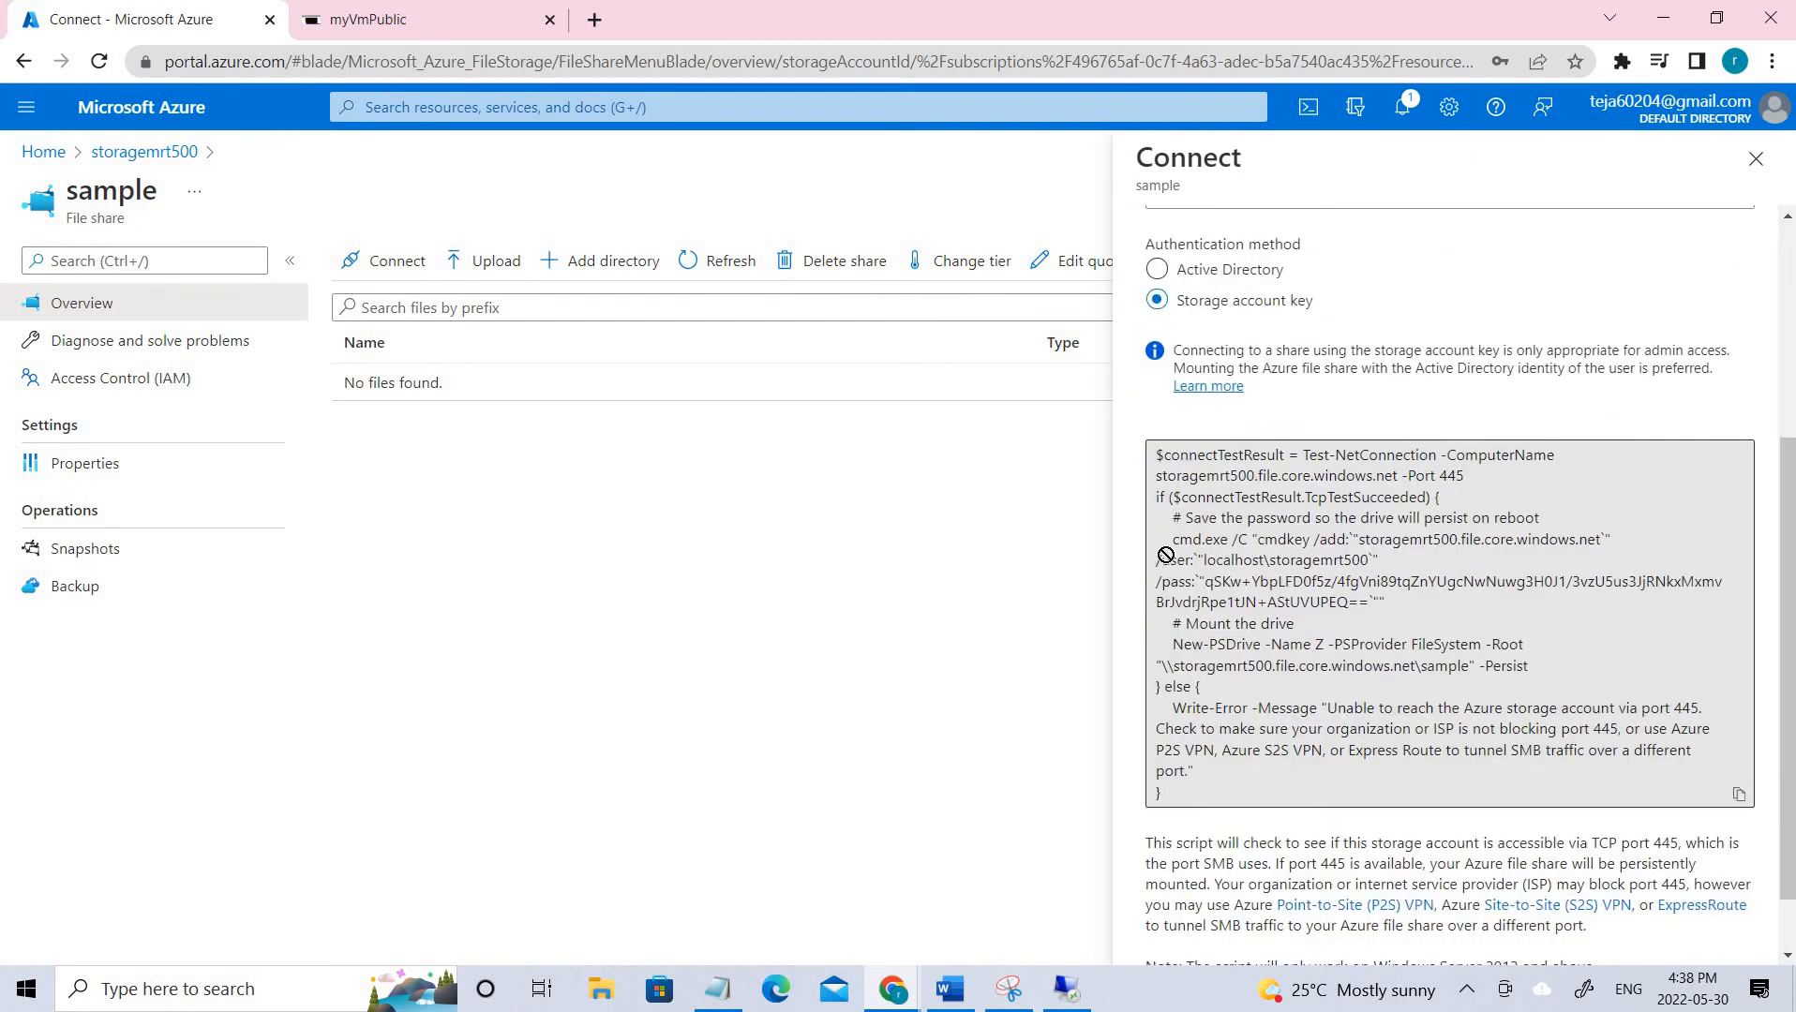
pyautogui.click(1169, 553)
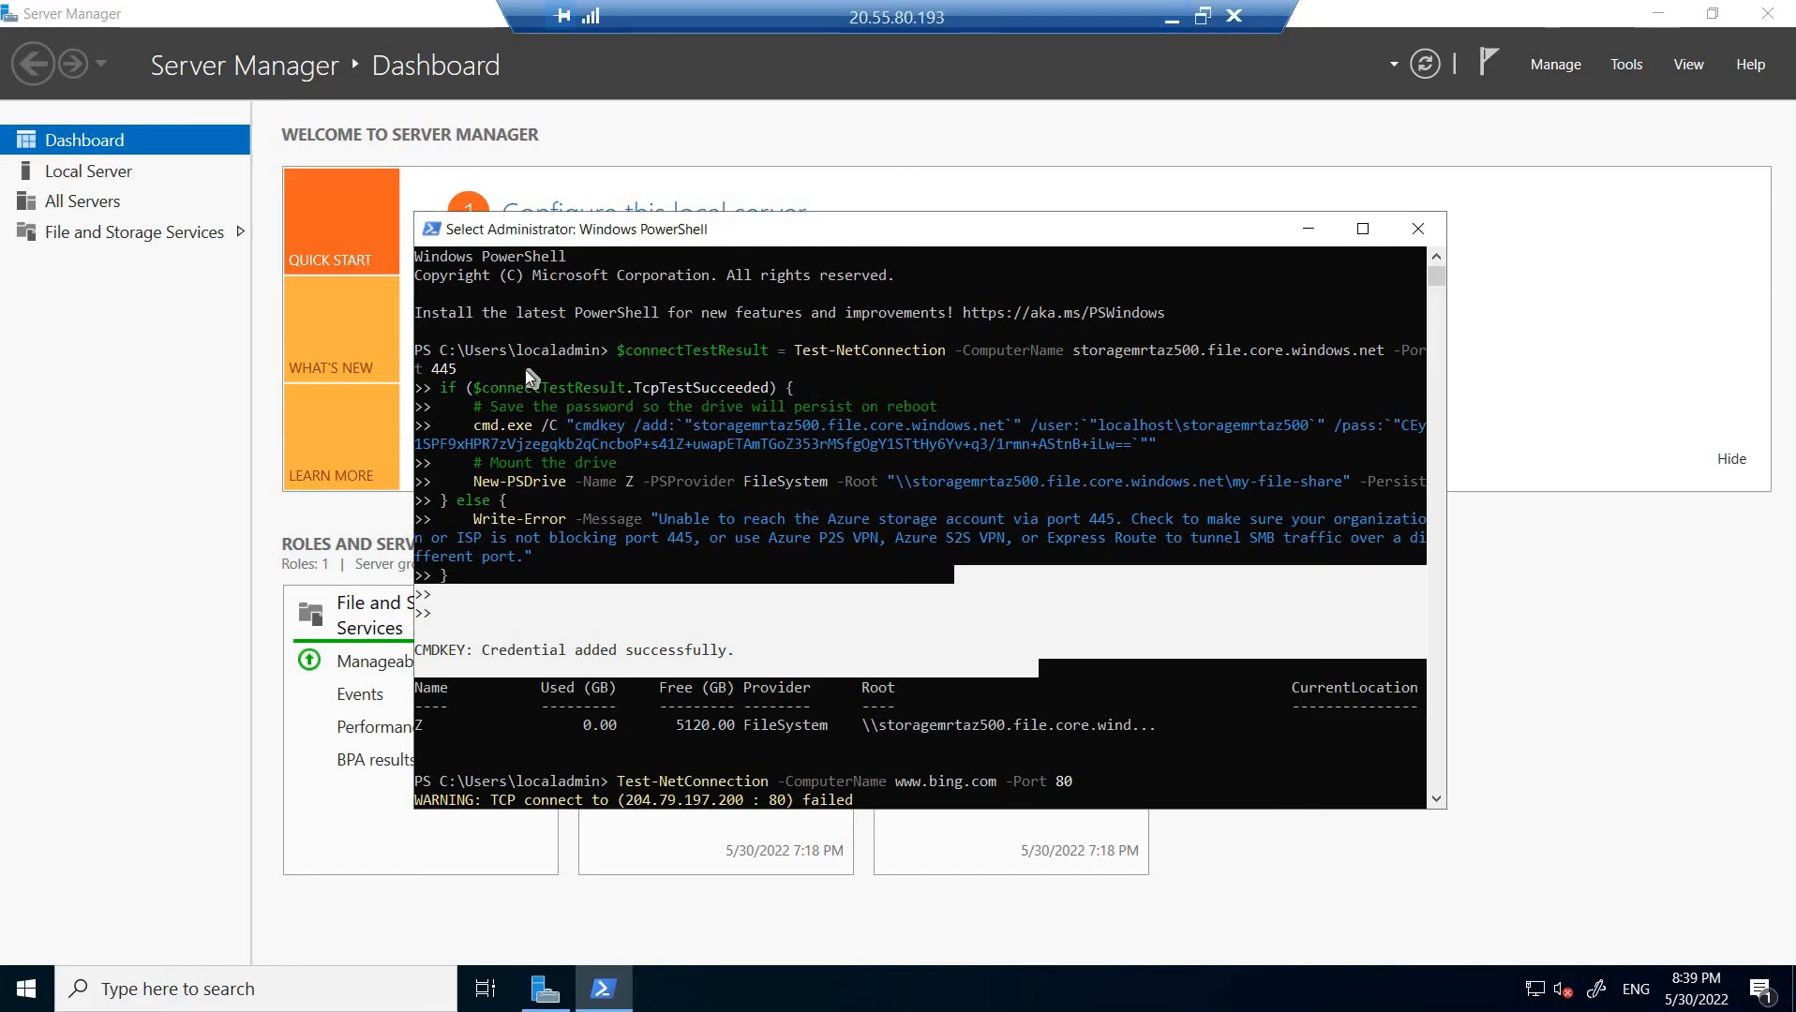
# Select the earlier mount script output in the private VM's PowerShell console.
pyautogui.click(543, 312)
pyautogui.moveTo(620, 349); pyautogui.dragTo(445, 567)
pyautogui.scroll(-1, 825, 558)
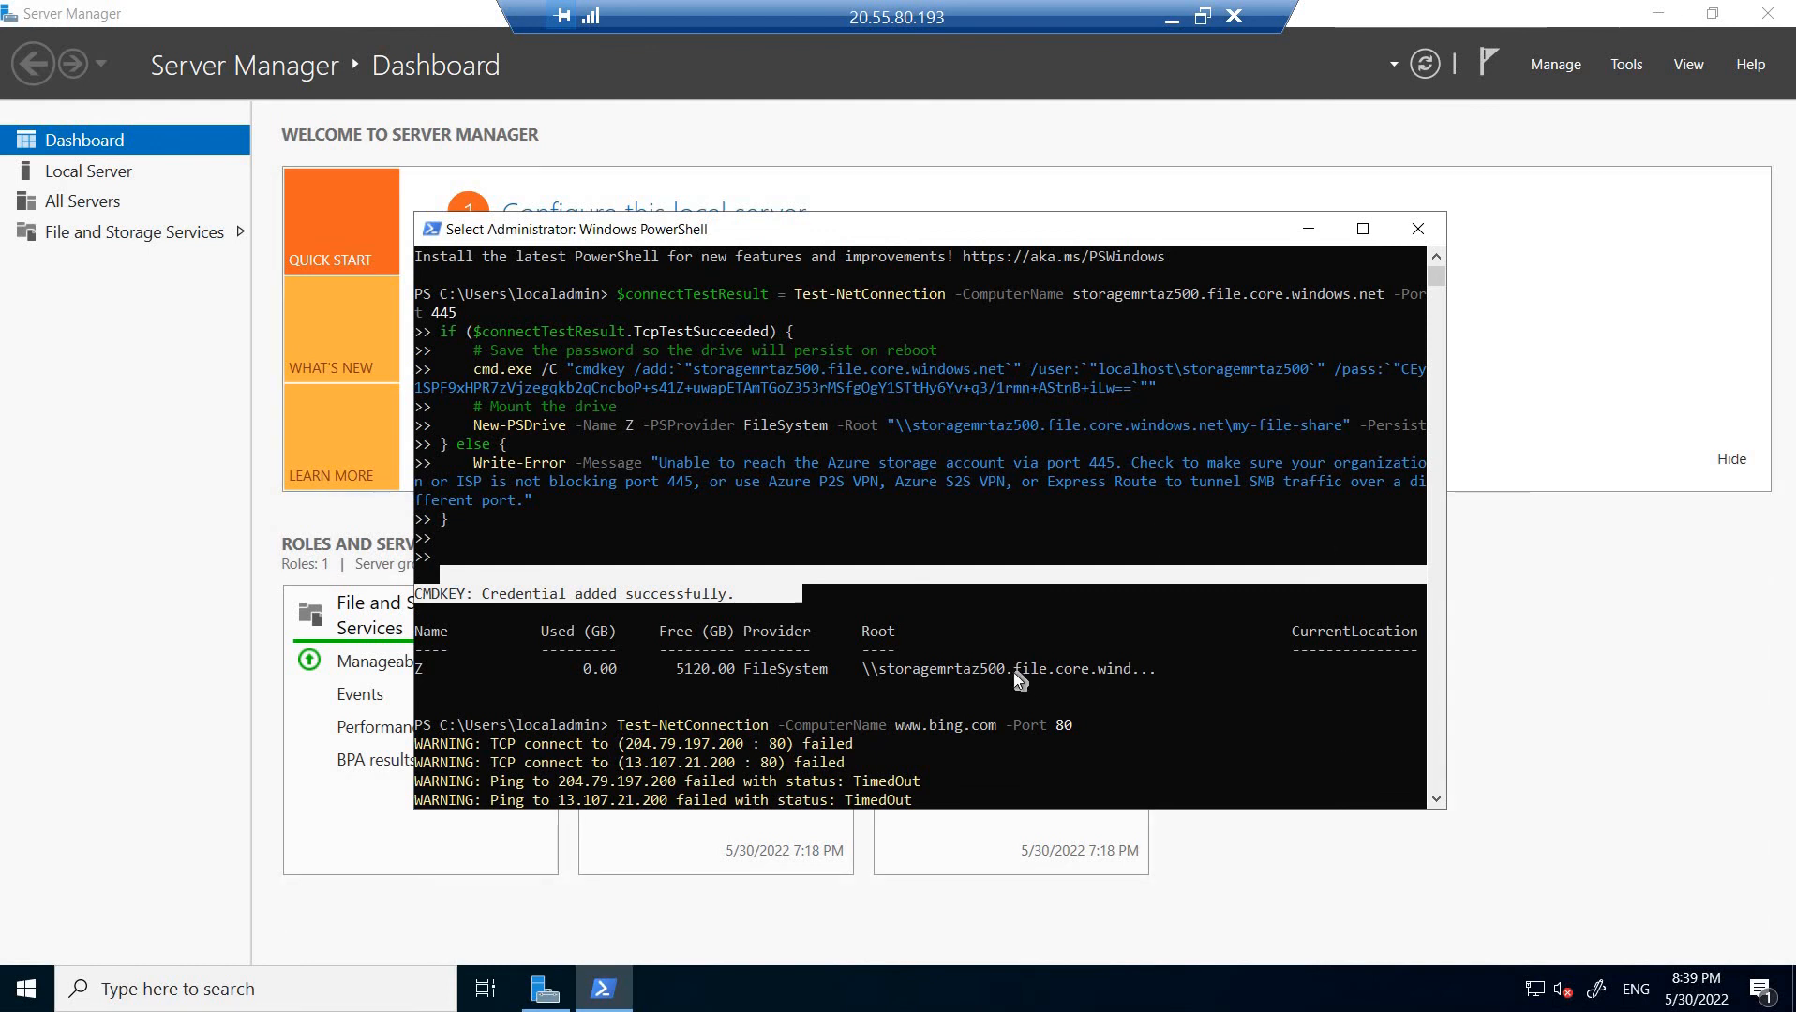
pyautogui.scroll(-1, 557, 666)
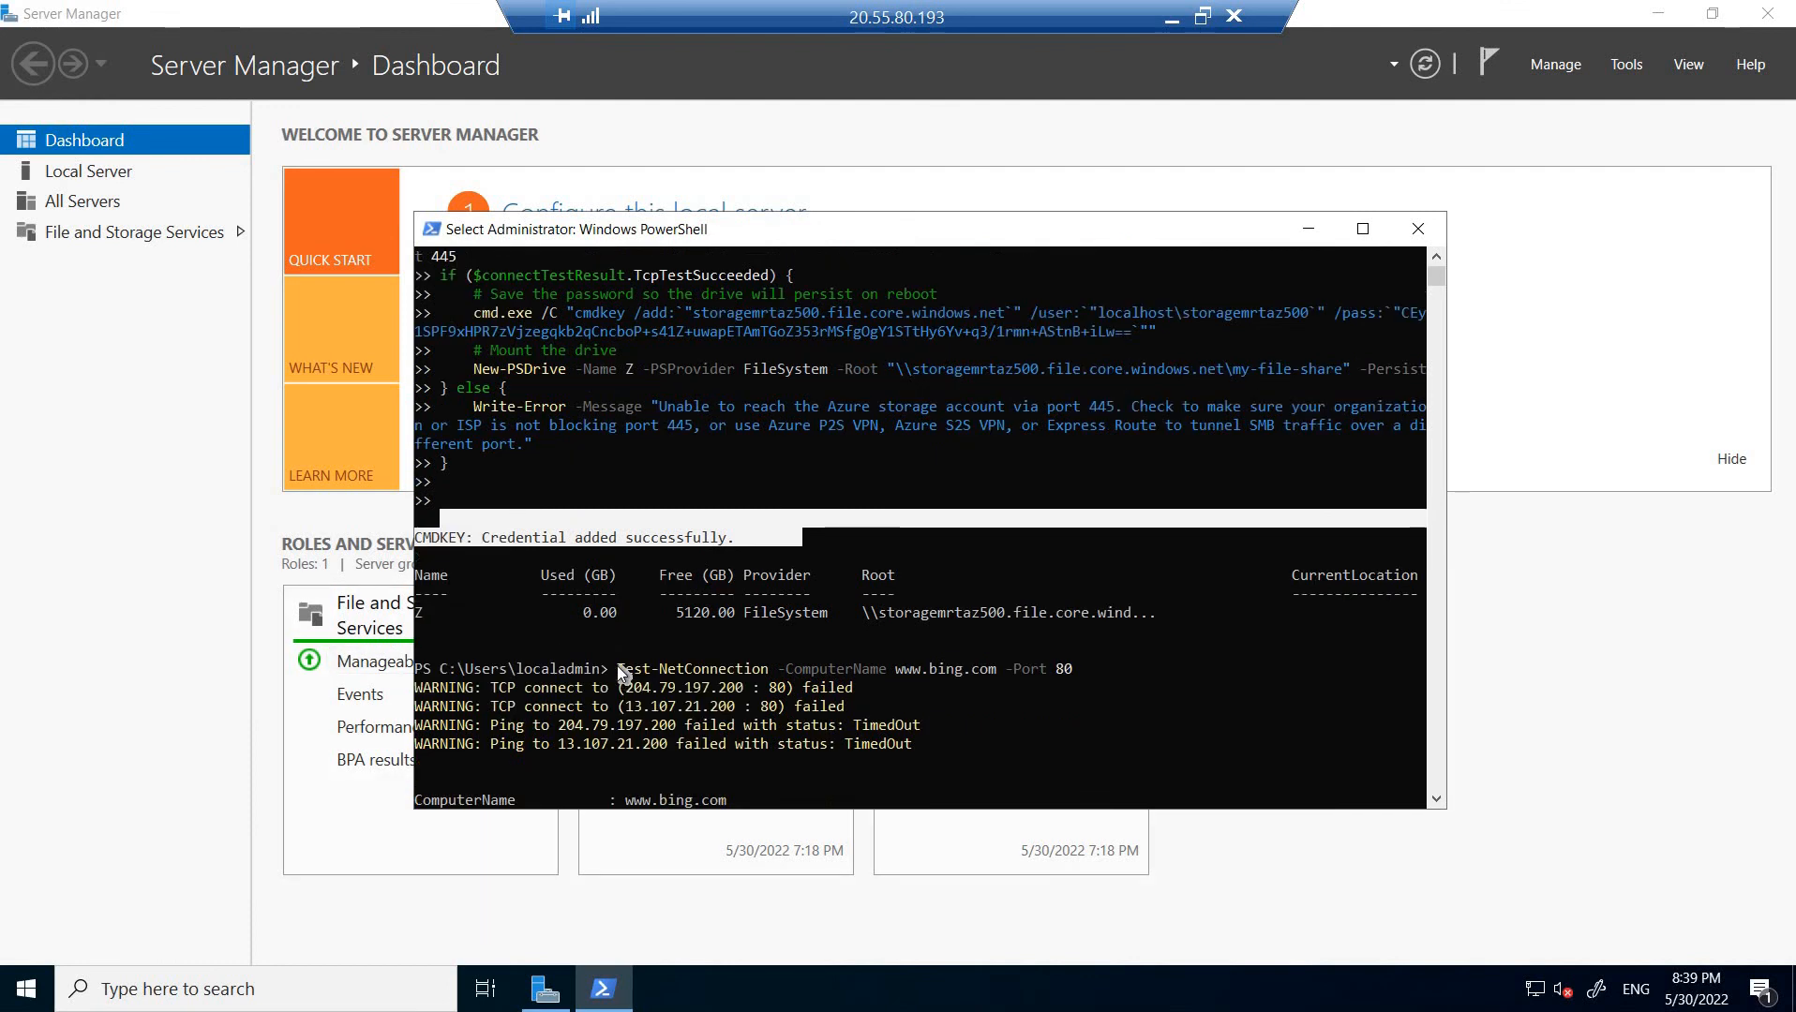
pyautogui.moveTo(618, 668); pyautogui.dragTo(1088, 671)
pyautogui.click(1110, 706)
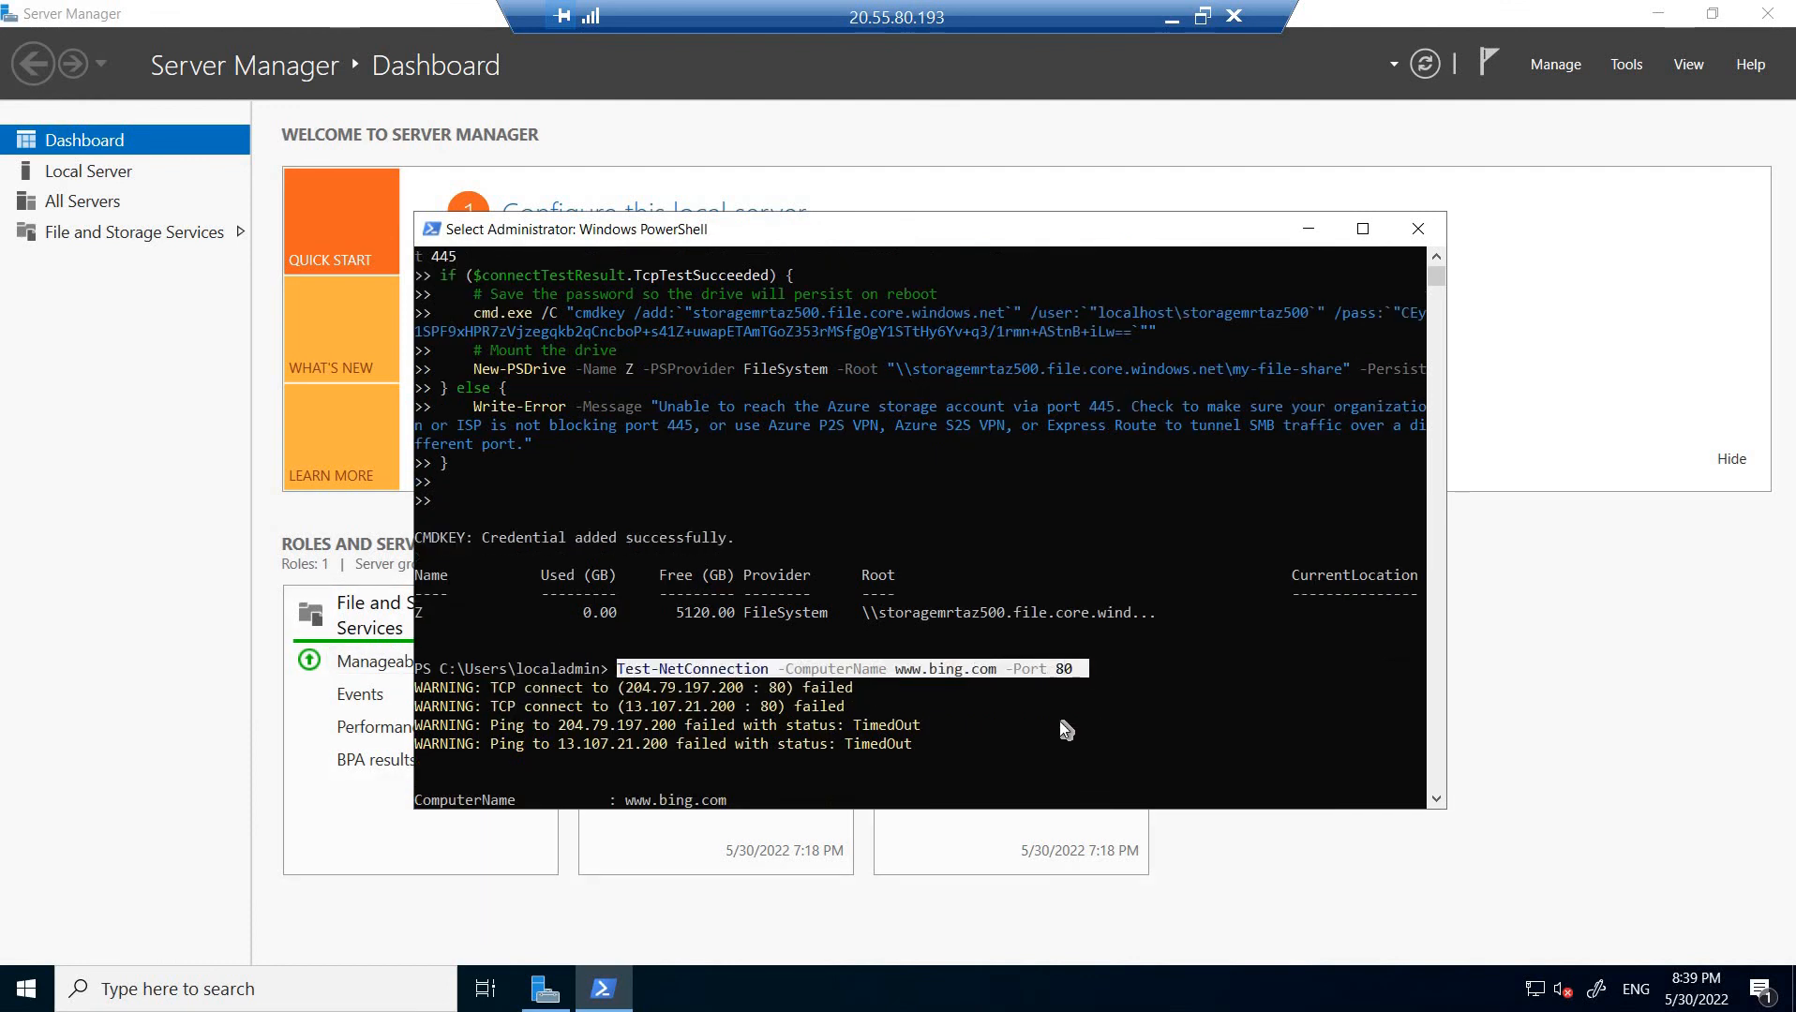
pyautogui.scroll(-3, 937, 743)
pyautogui.moveTo(682, 767); pyautogui.dragTo(627, 764)
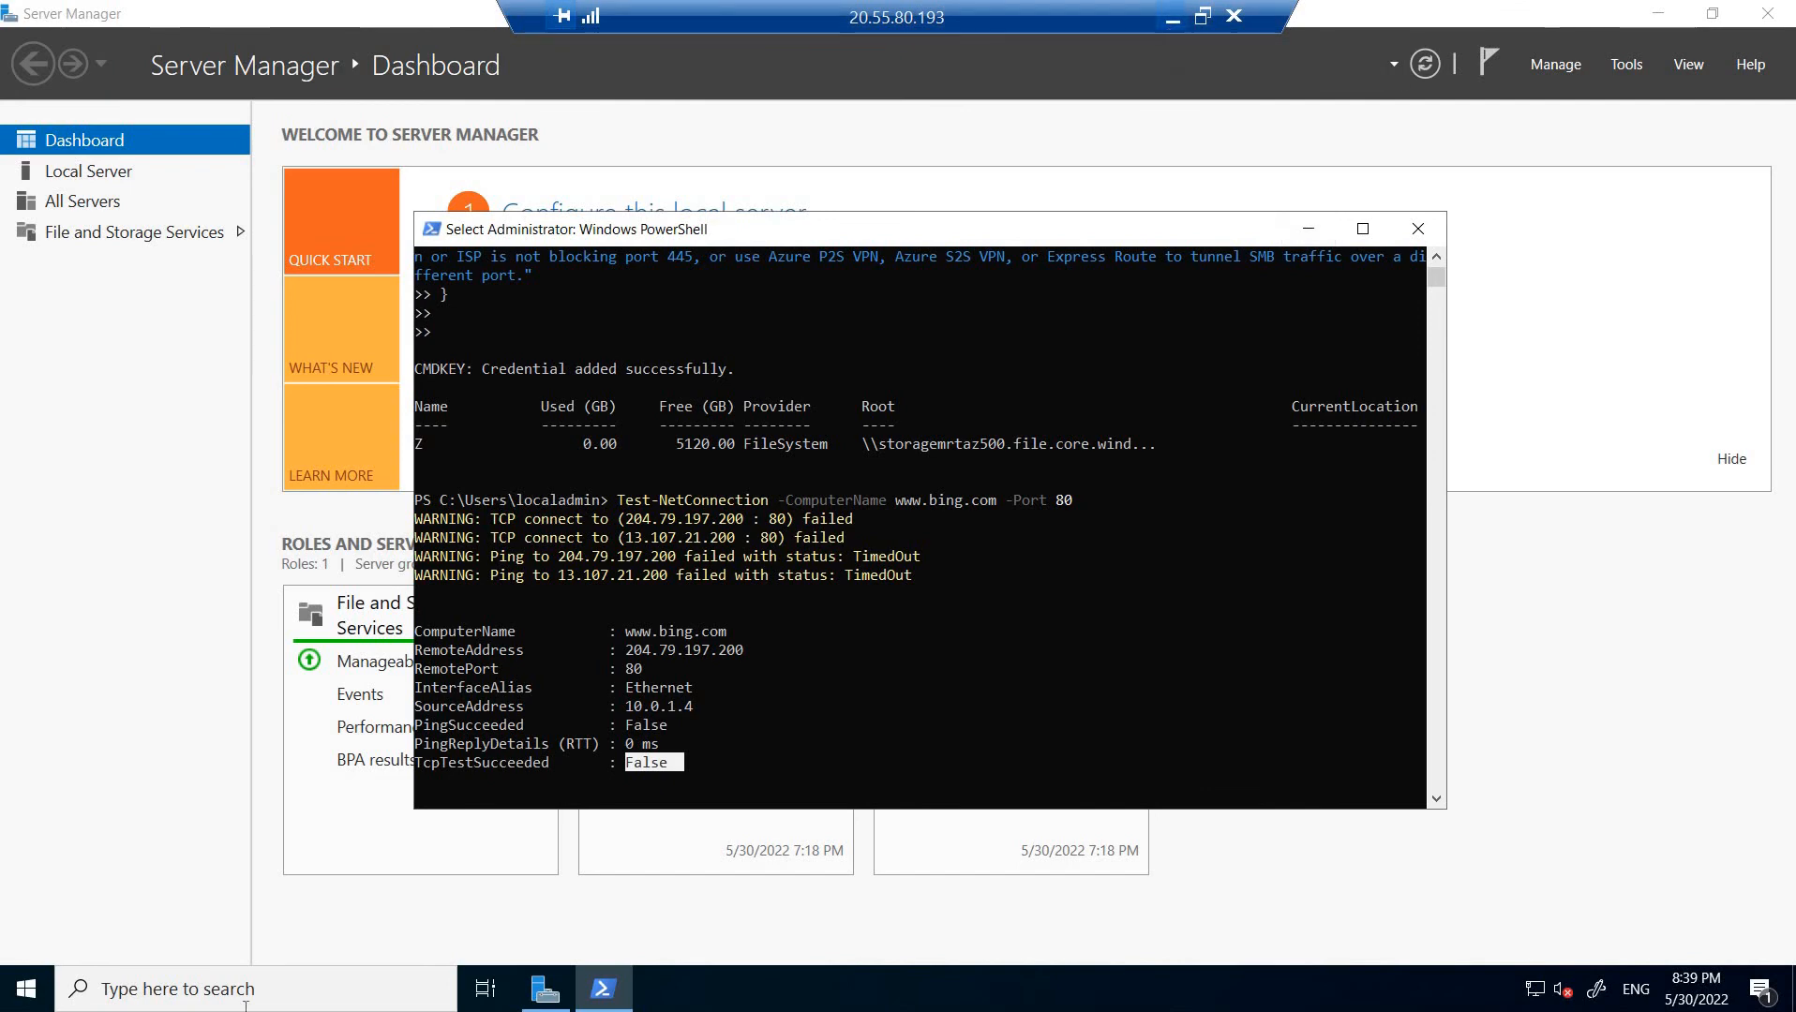
pyautogui.click(1172, 17)
# Return to the browser and close the stale myVmPublic Bastion session tab.
pyautogui.moveTo(893, 989)
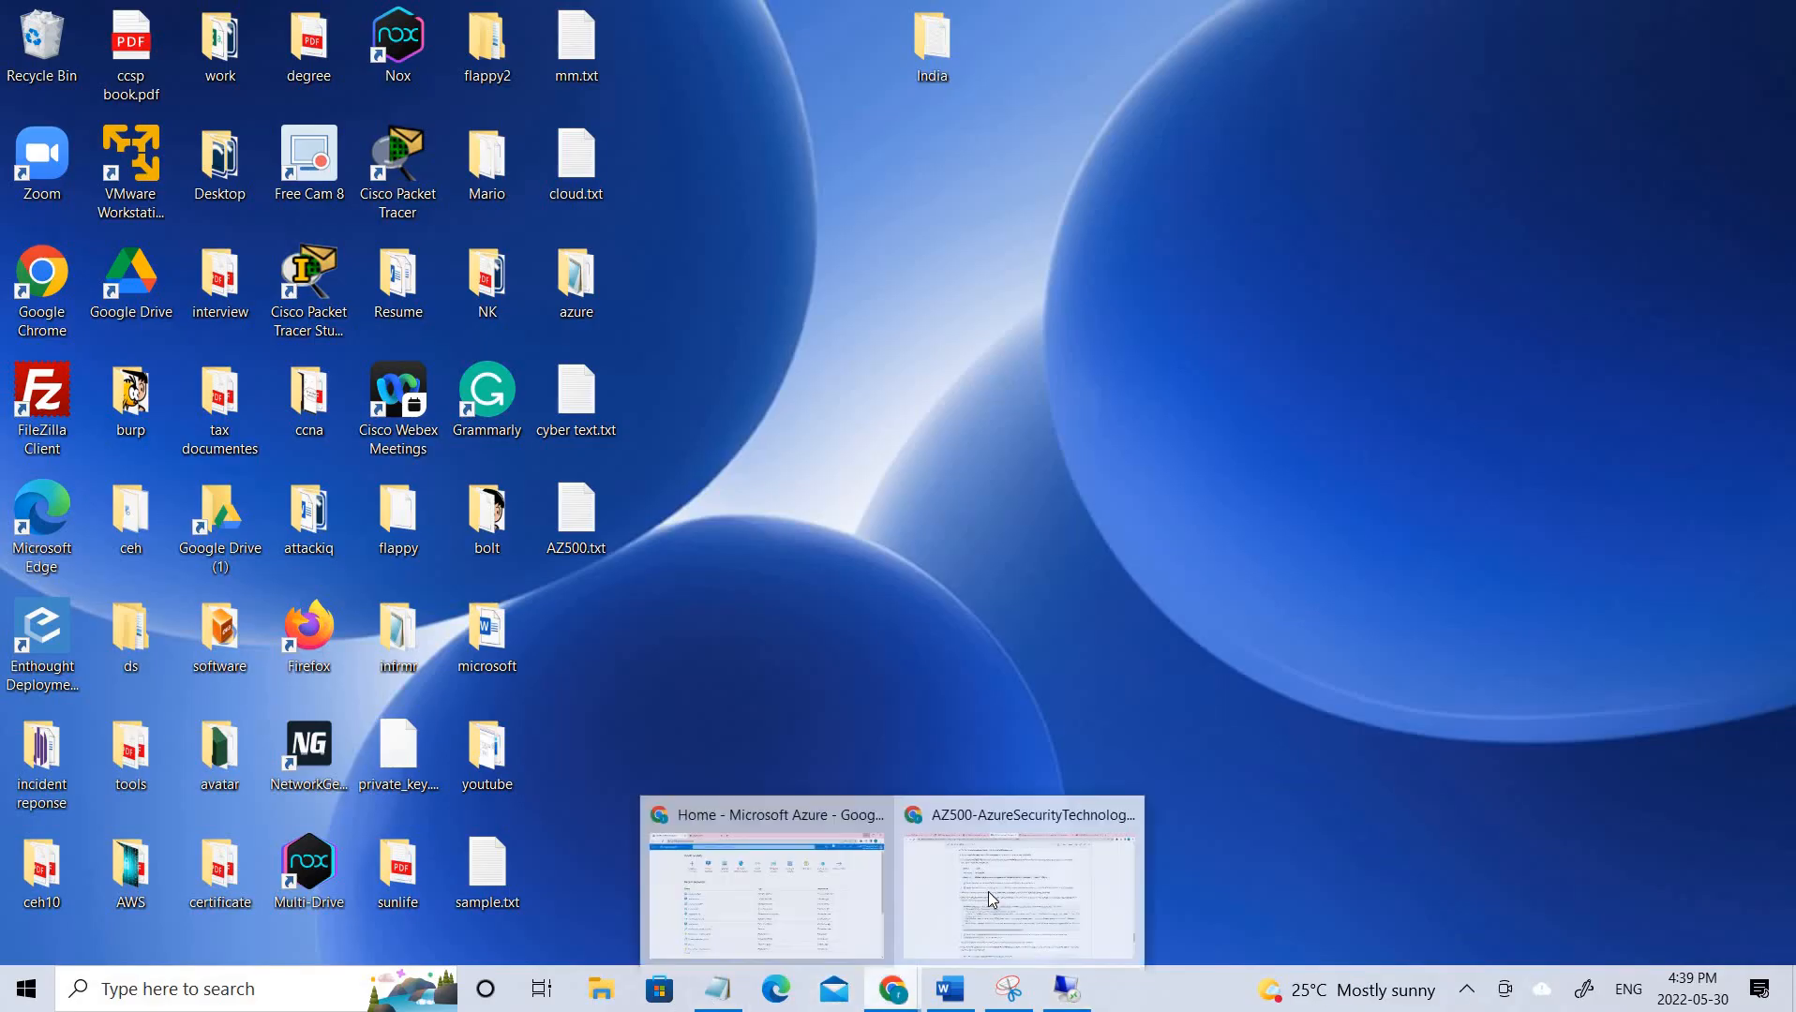
pyautogui.click(778, 900)
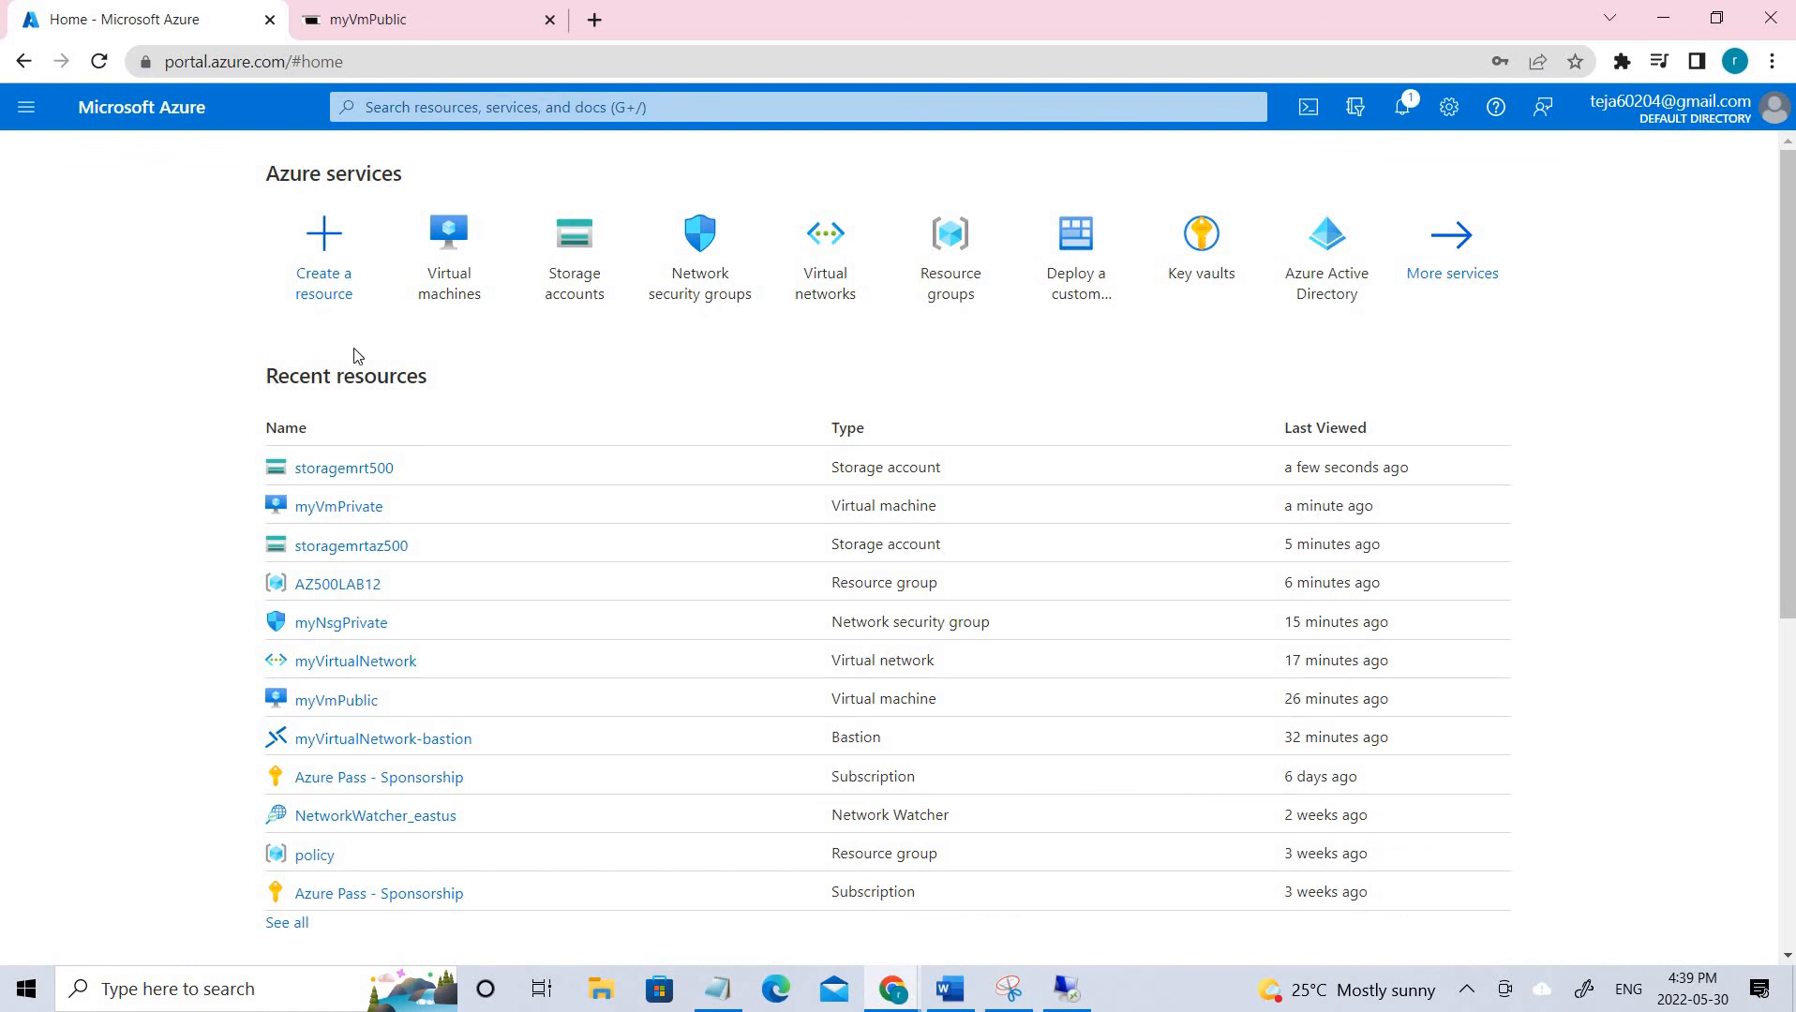
pyautogui.click(345, 13)
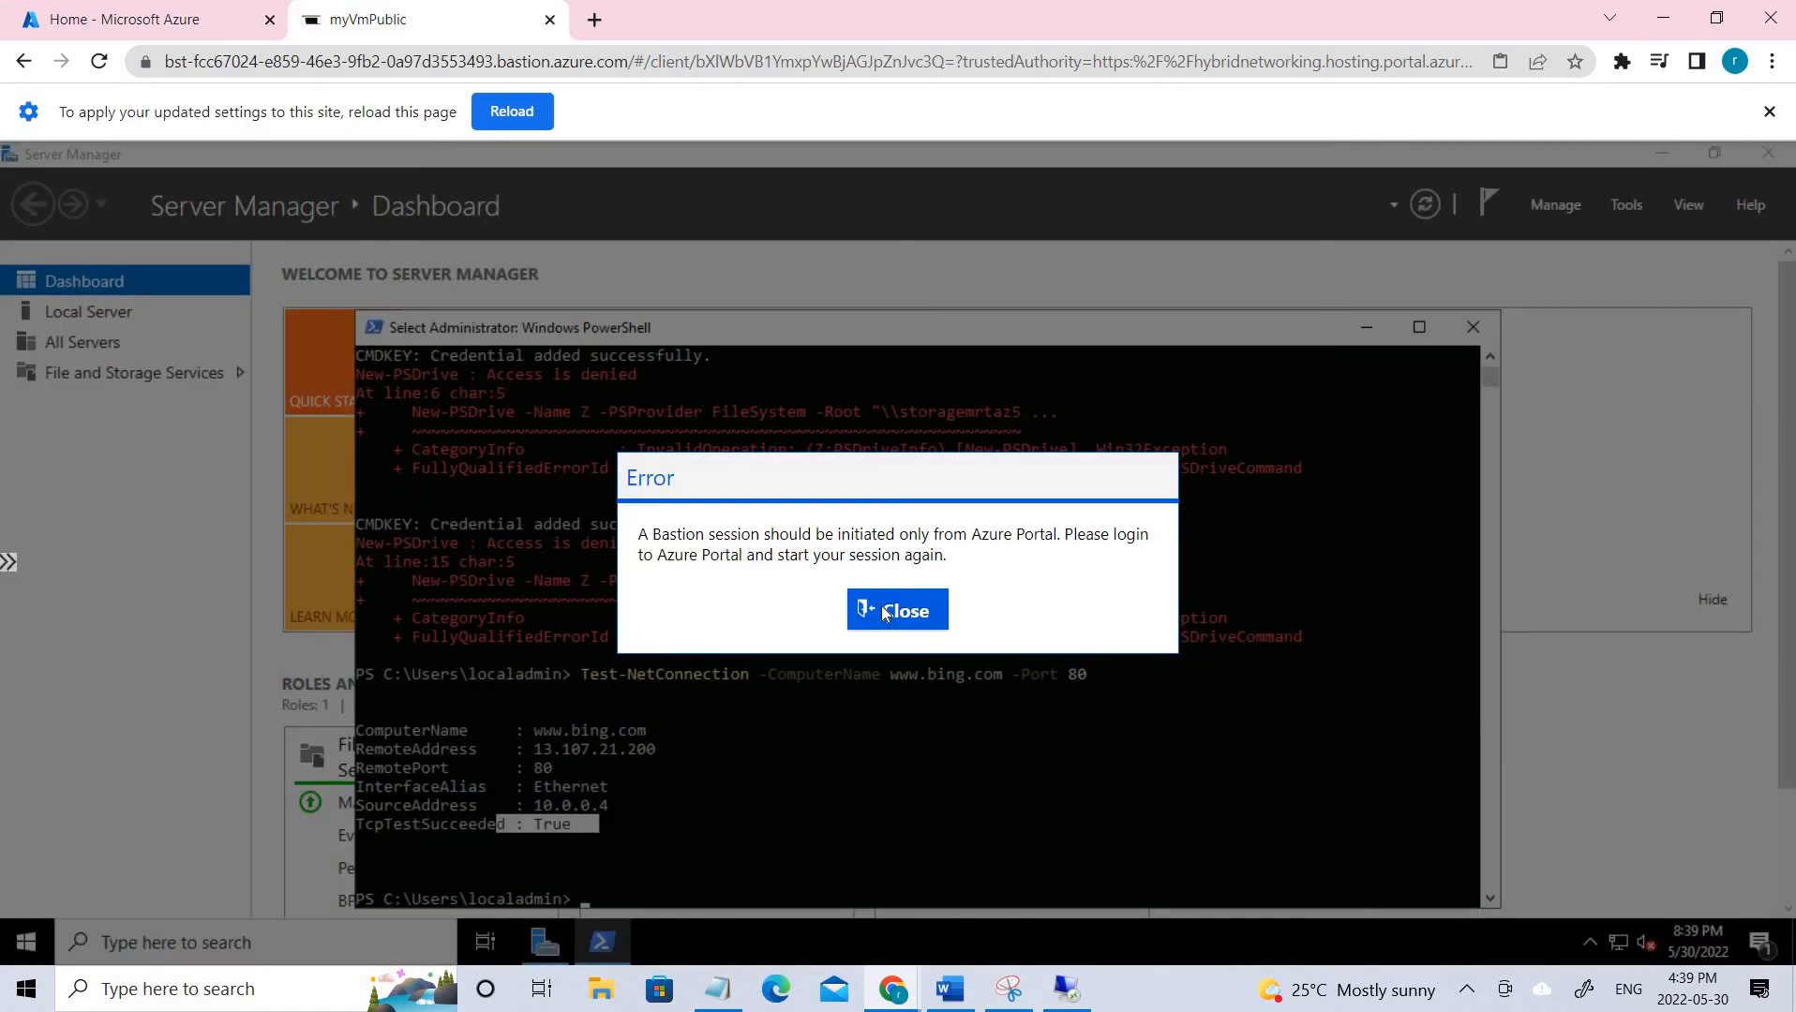
pyautogui.click(914, 610)
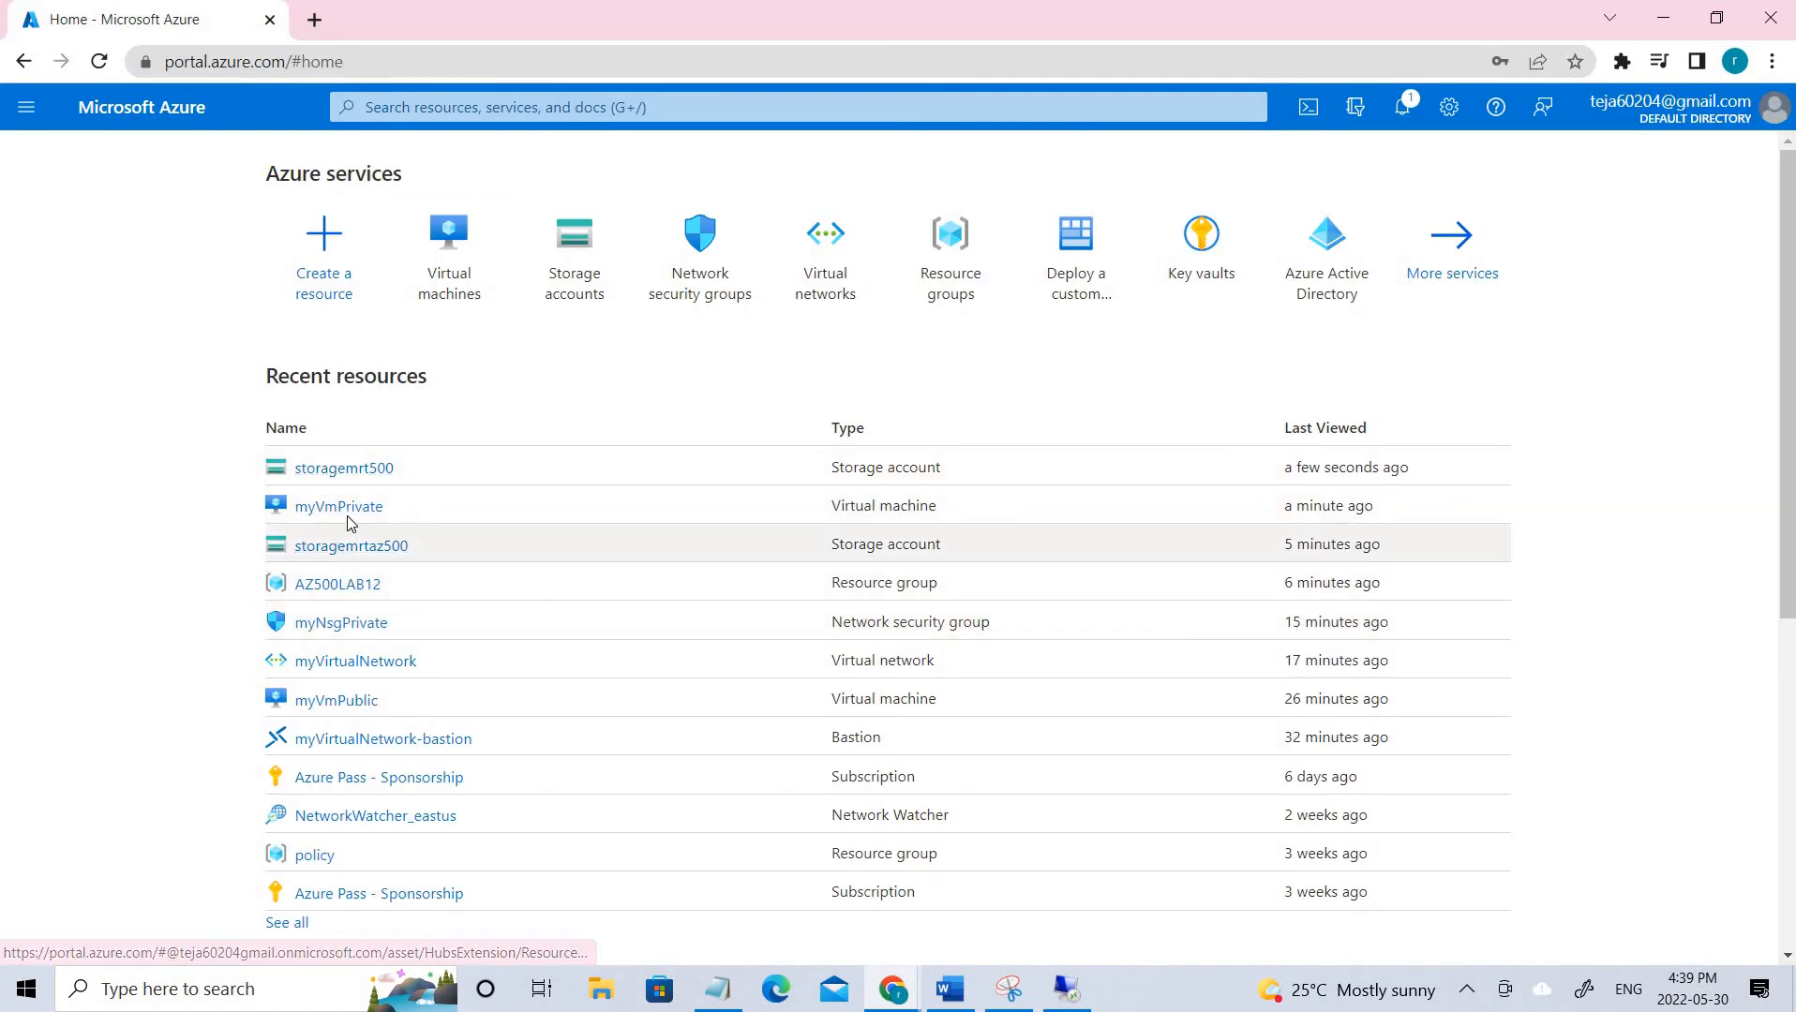
# Go to the Bastion connection page of the myVmPublic virtual machine.
pyautogui.click(439, 255)
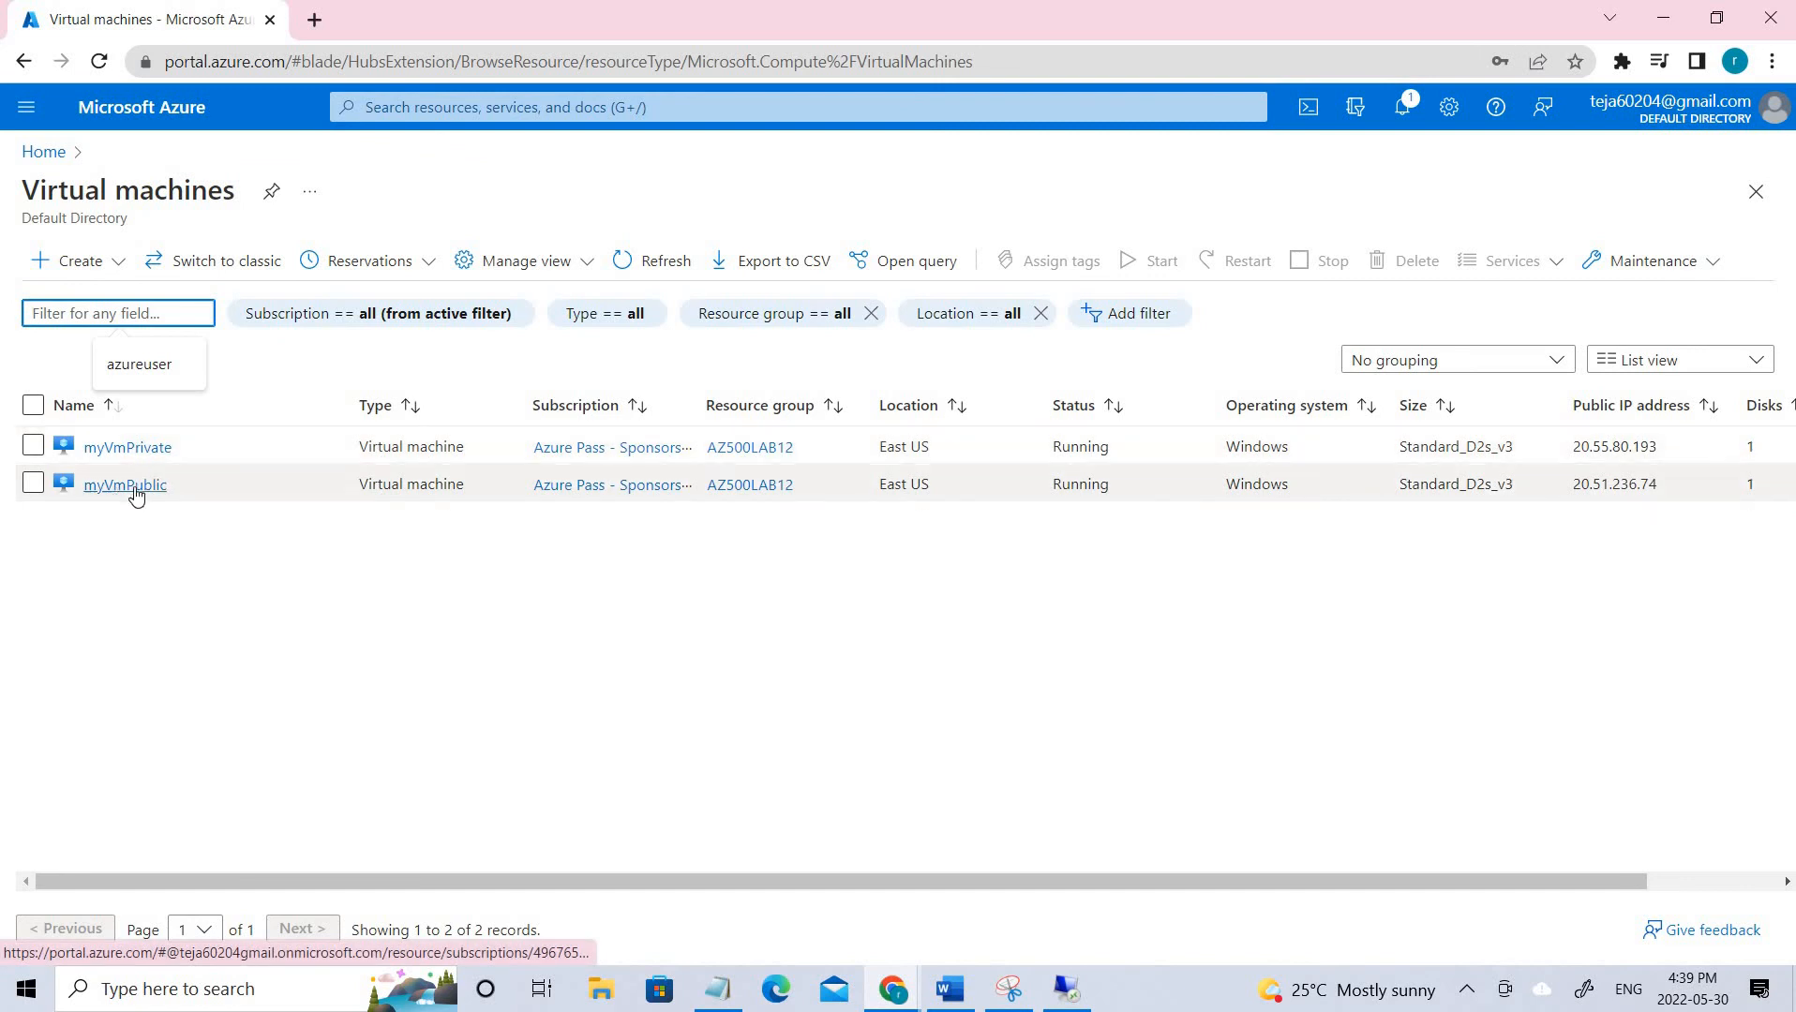
pyautogui.click(132, 494)
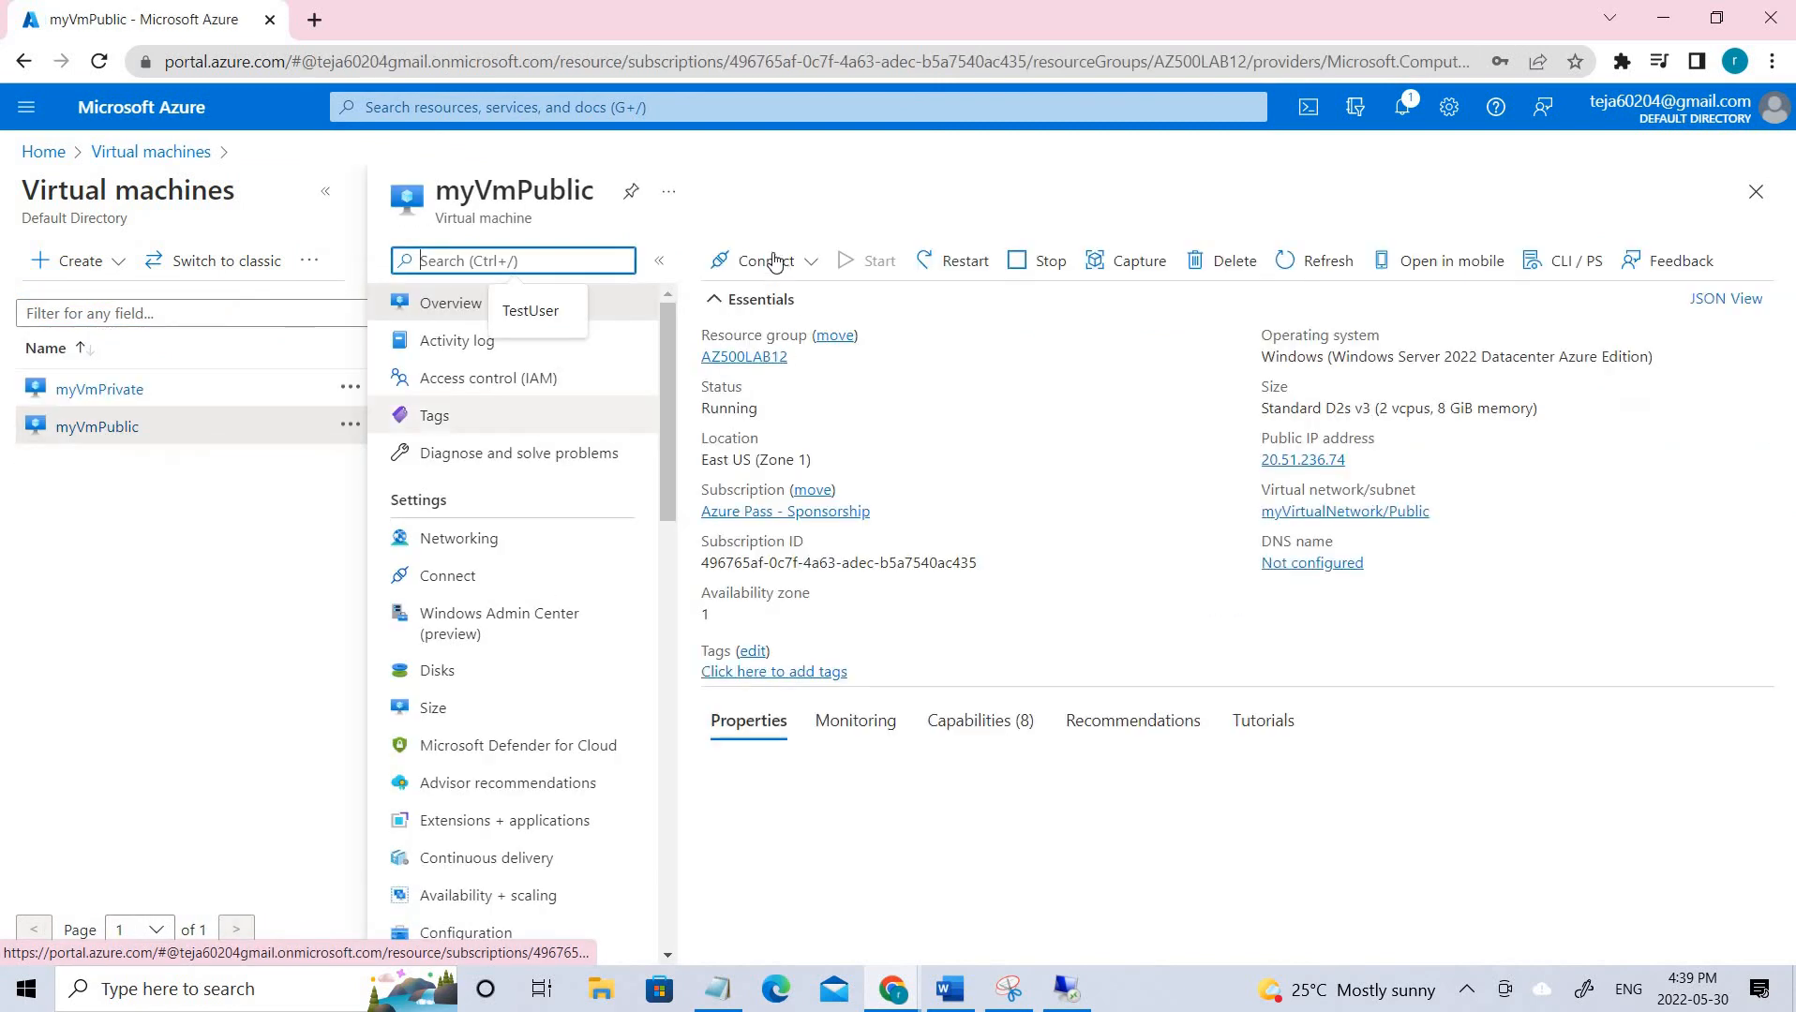
pyautogui.click(766, 261)
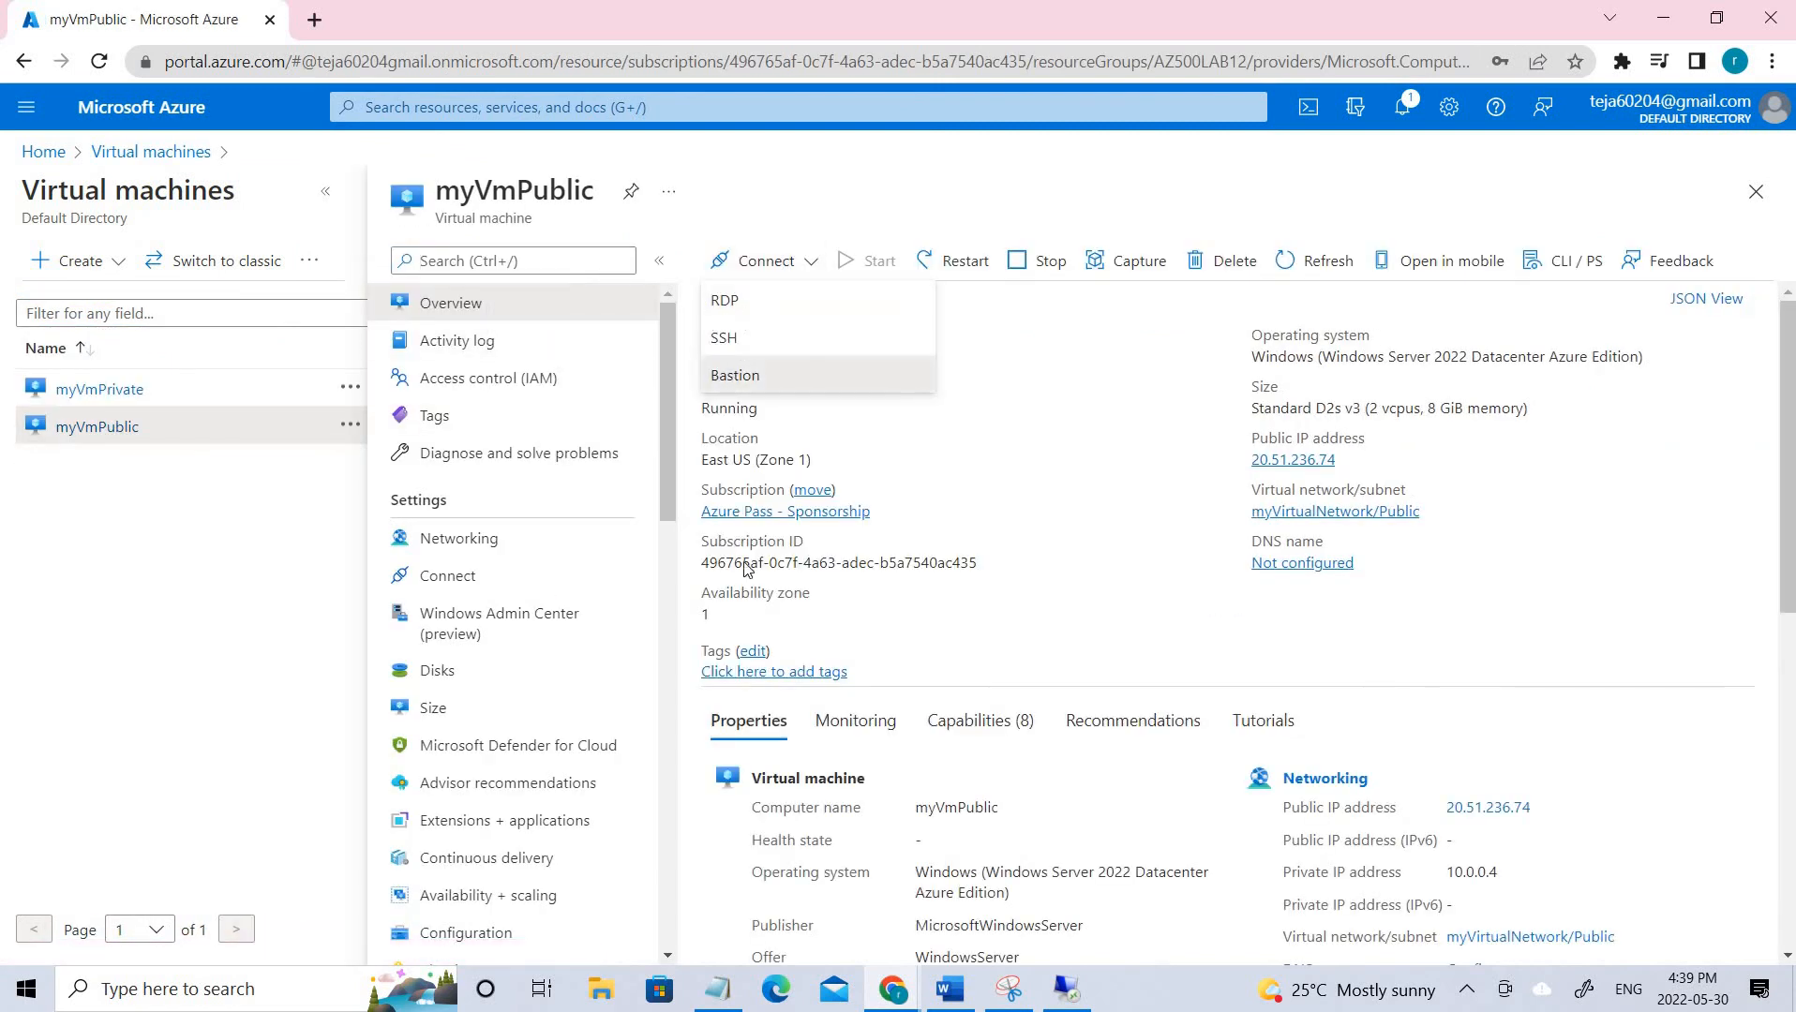
pyautogui.click(735, 377)
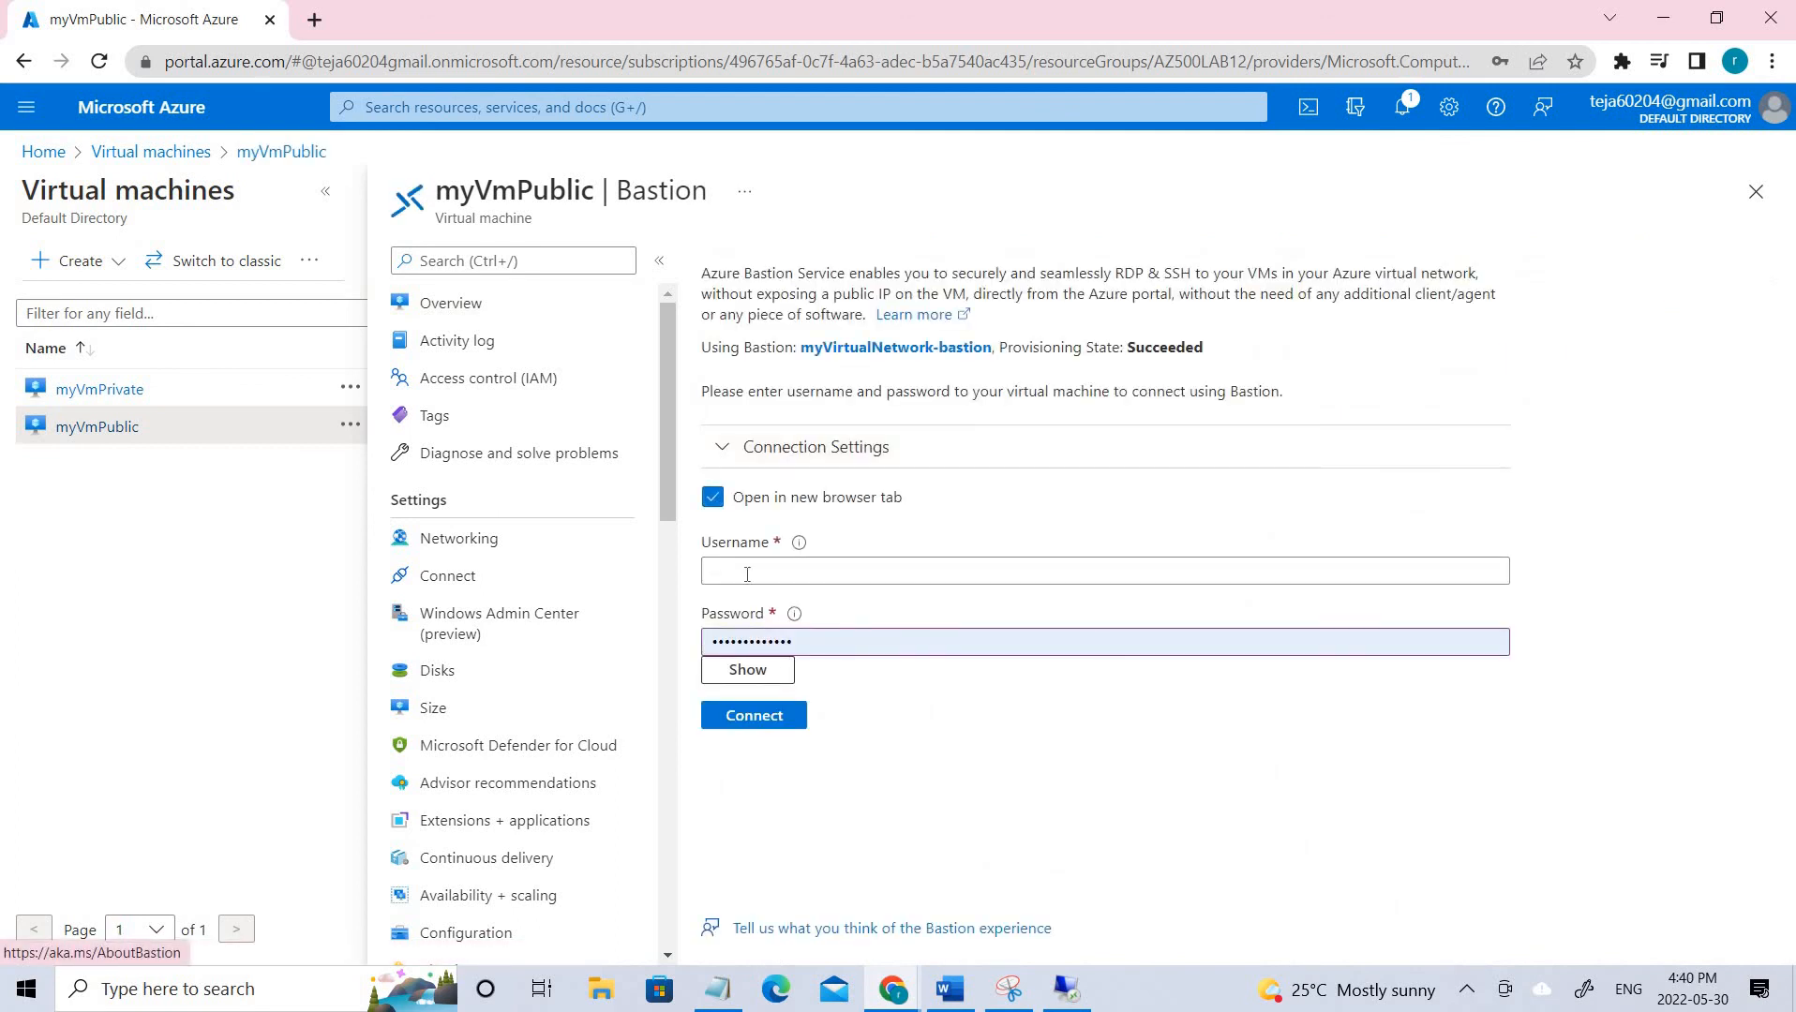
pyautogui.click(718, 989)
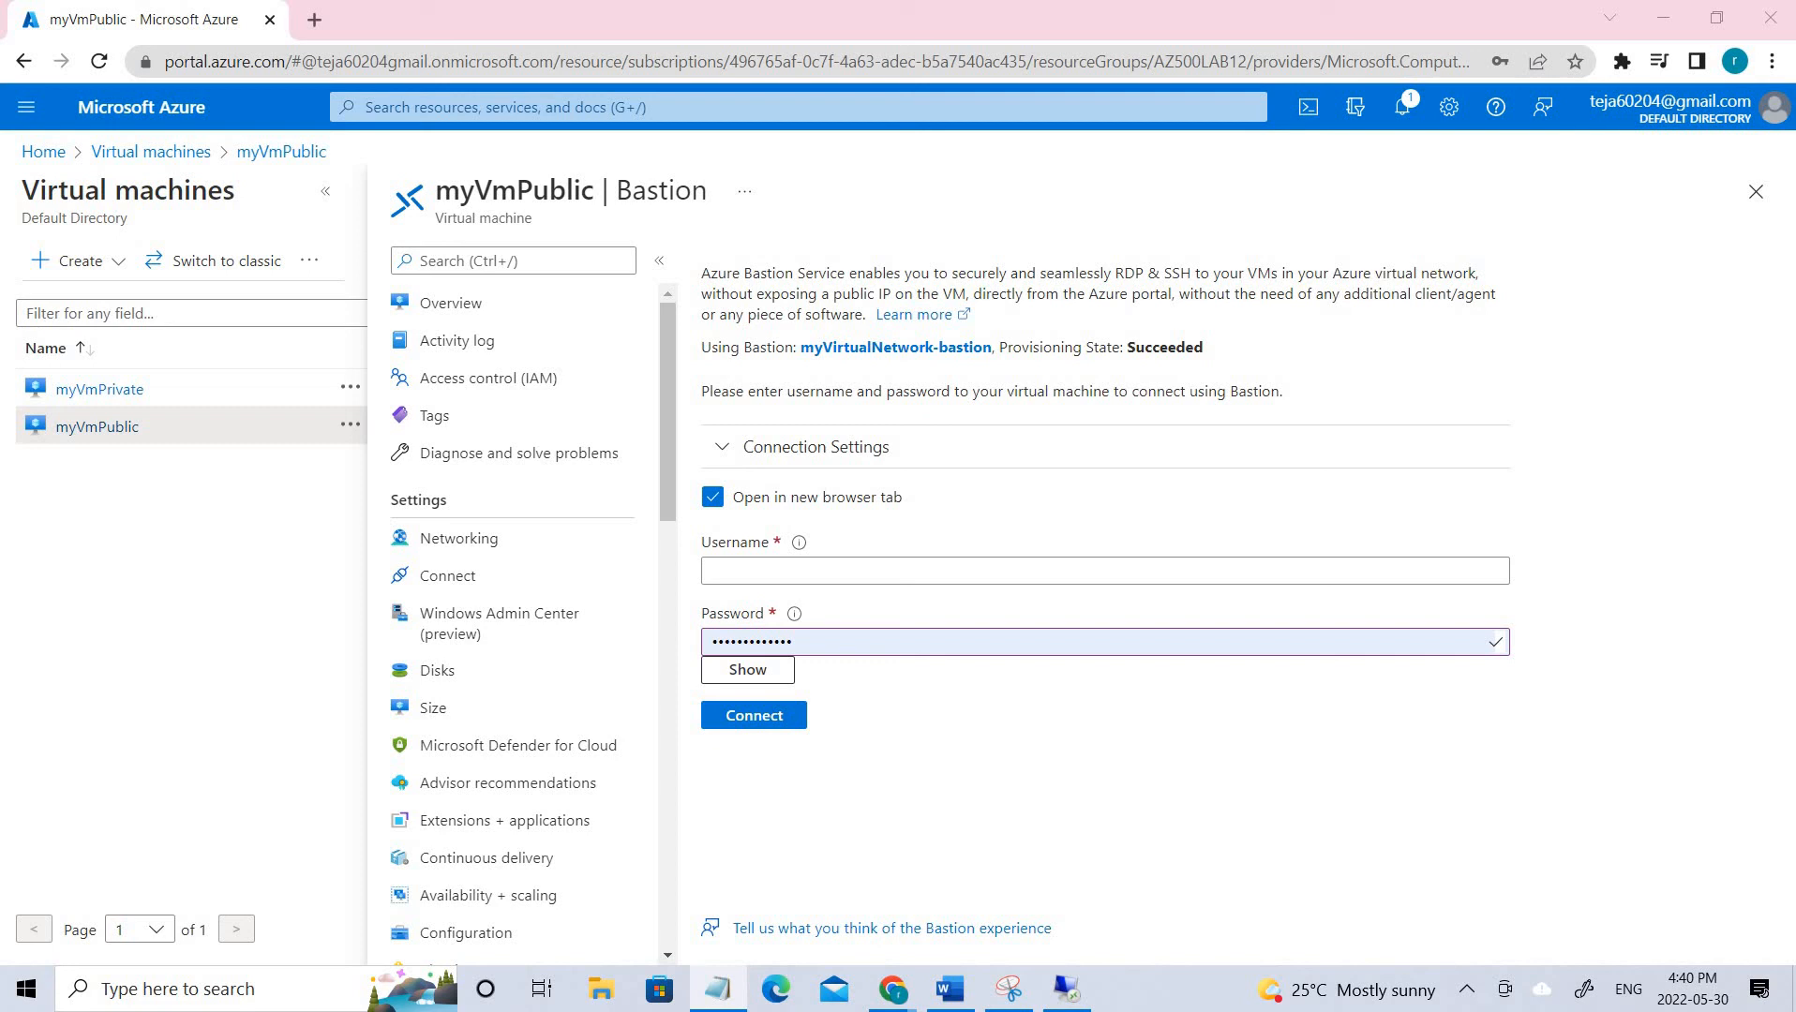
# Enter the VM's admin username and password from the notes and connect via Bastion.
pyautogui.click(882, 568)
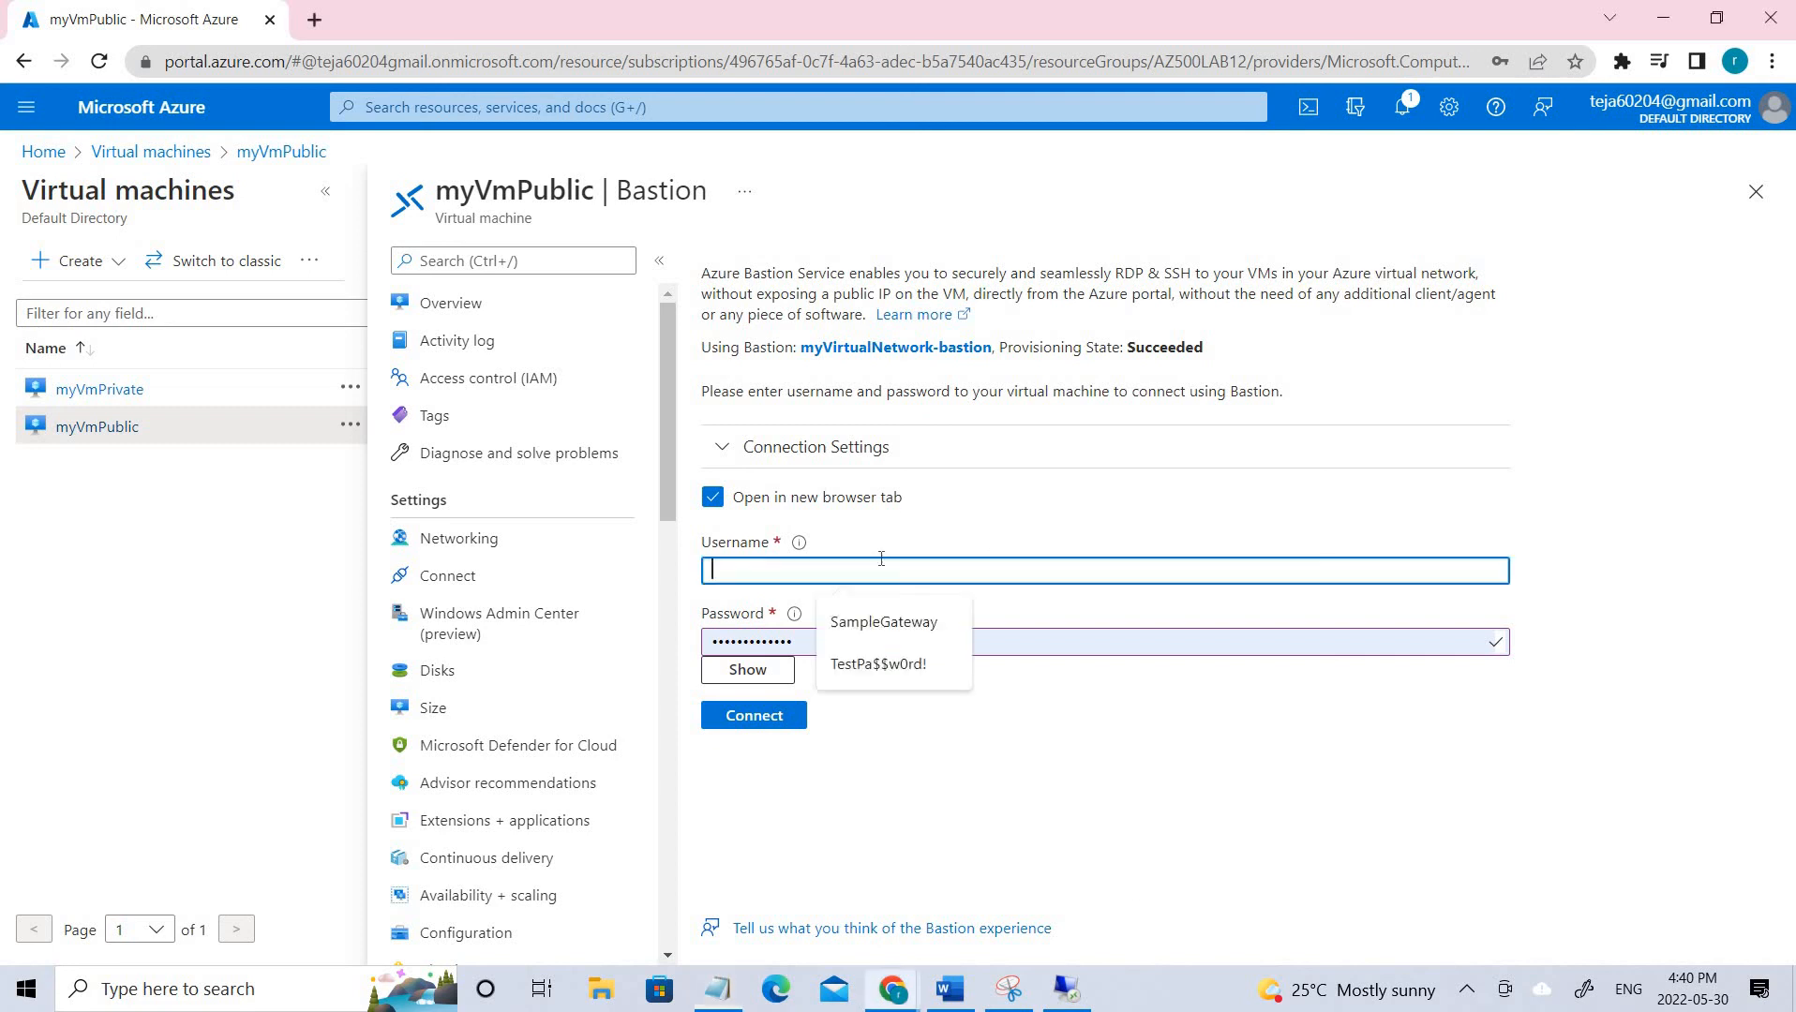
pyautogui.hotkey('ctrl', 'v')
pyautogui.press('Tab')
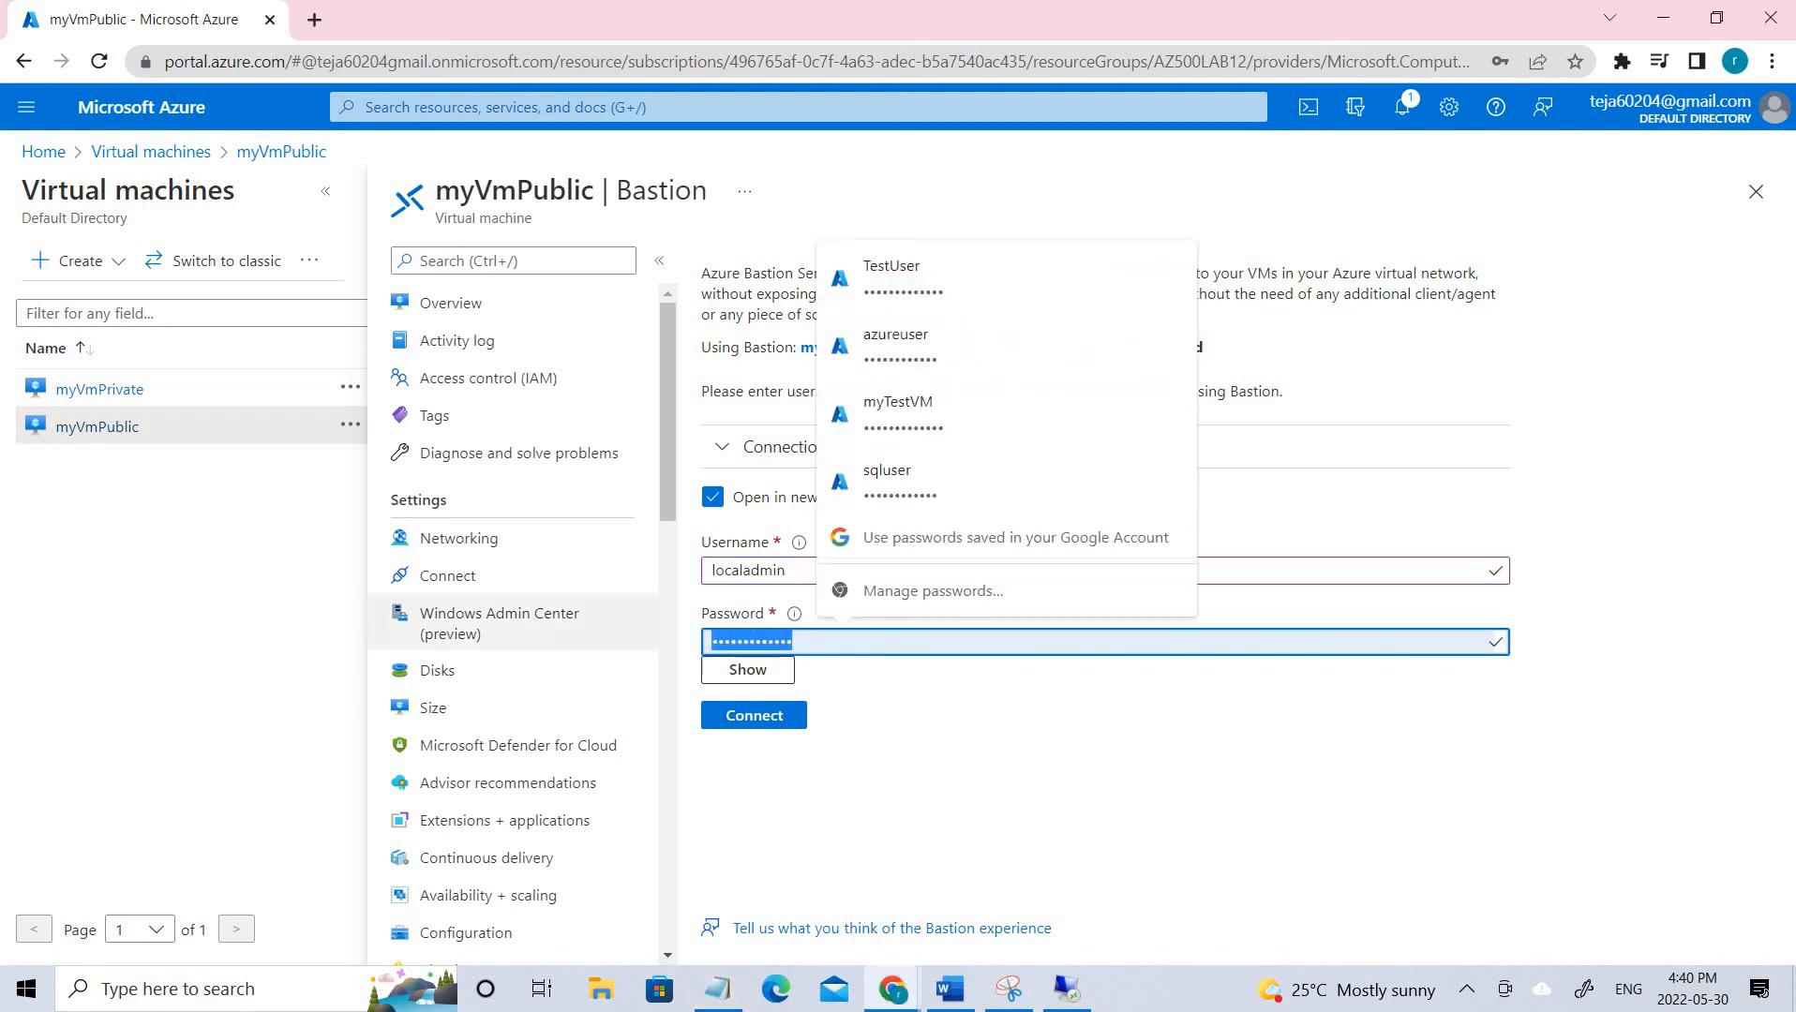
pyautogui.hotkey('alt', 'Tab')
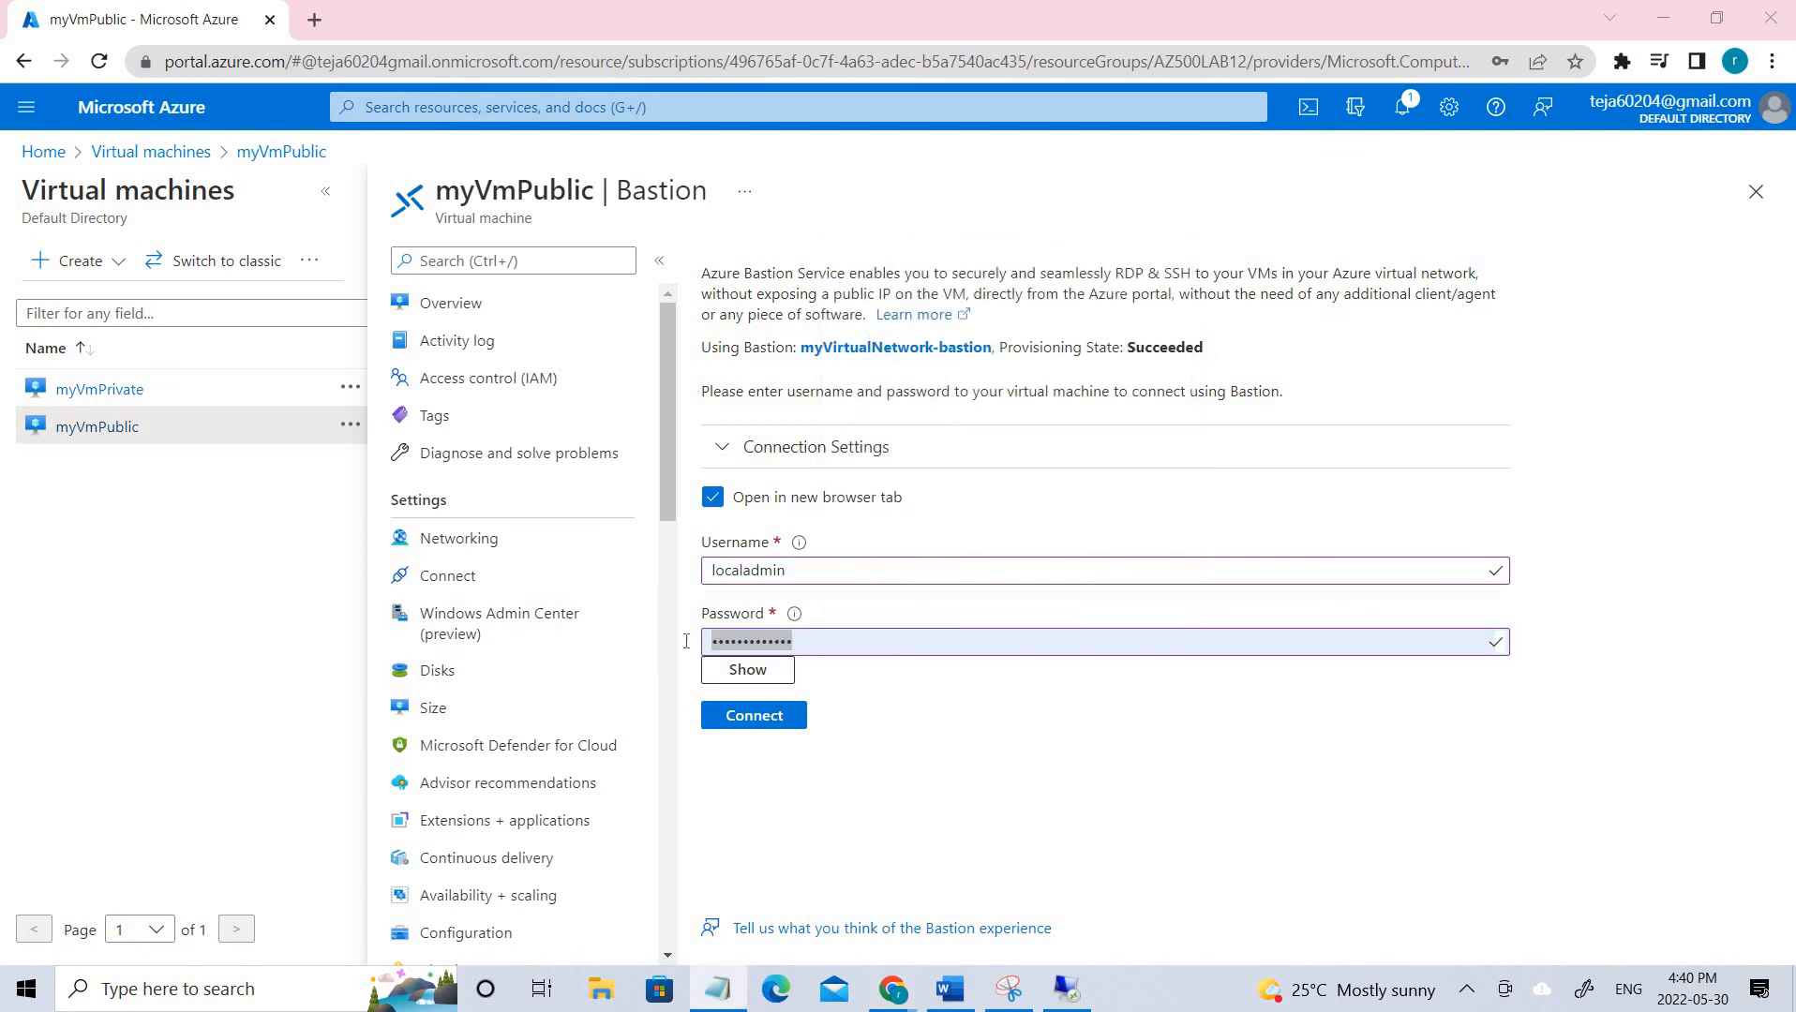
pyautogui.hotkey('alt', 'Tab')
pyautogui.click(759, 714)
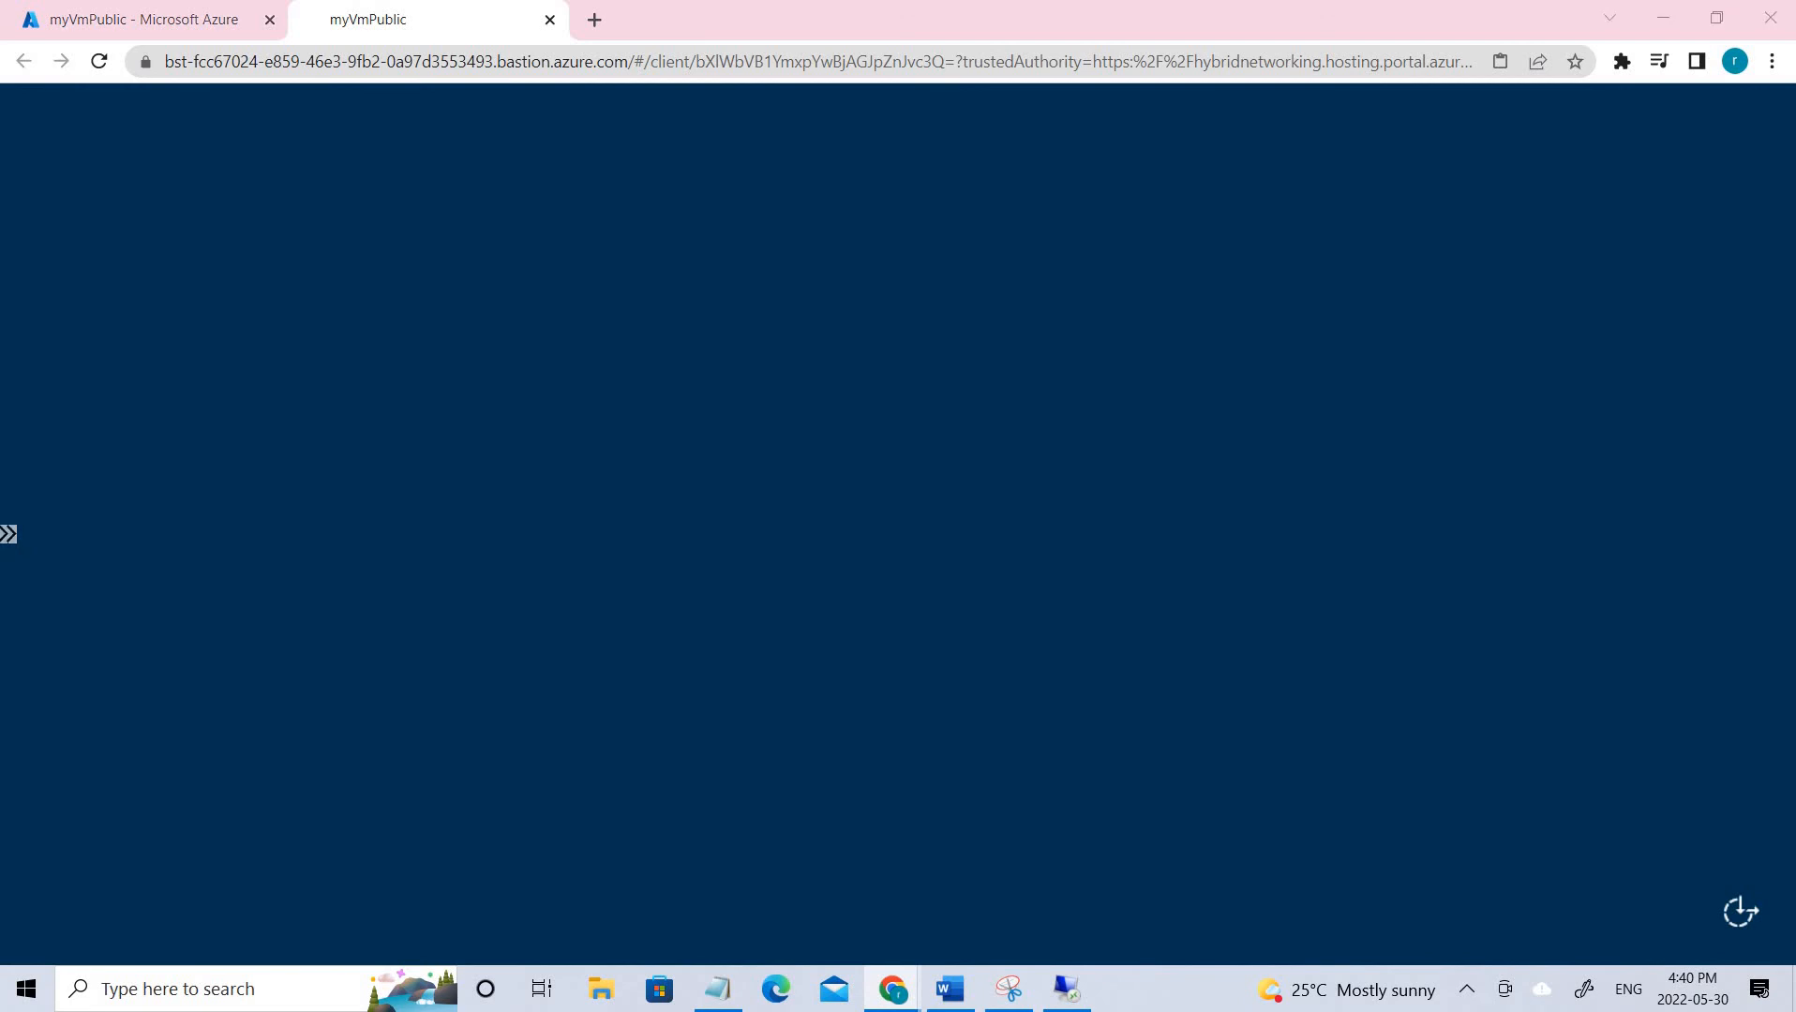
# Highlight the New-PSDrive 'Access is denied' error and TcpTestSucceeded True, then minimize PowerShell.
pyautogui.scroll(10, 791, 615)
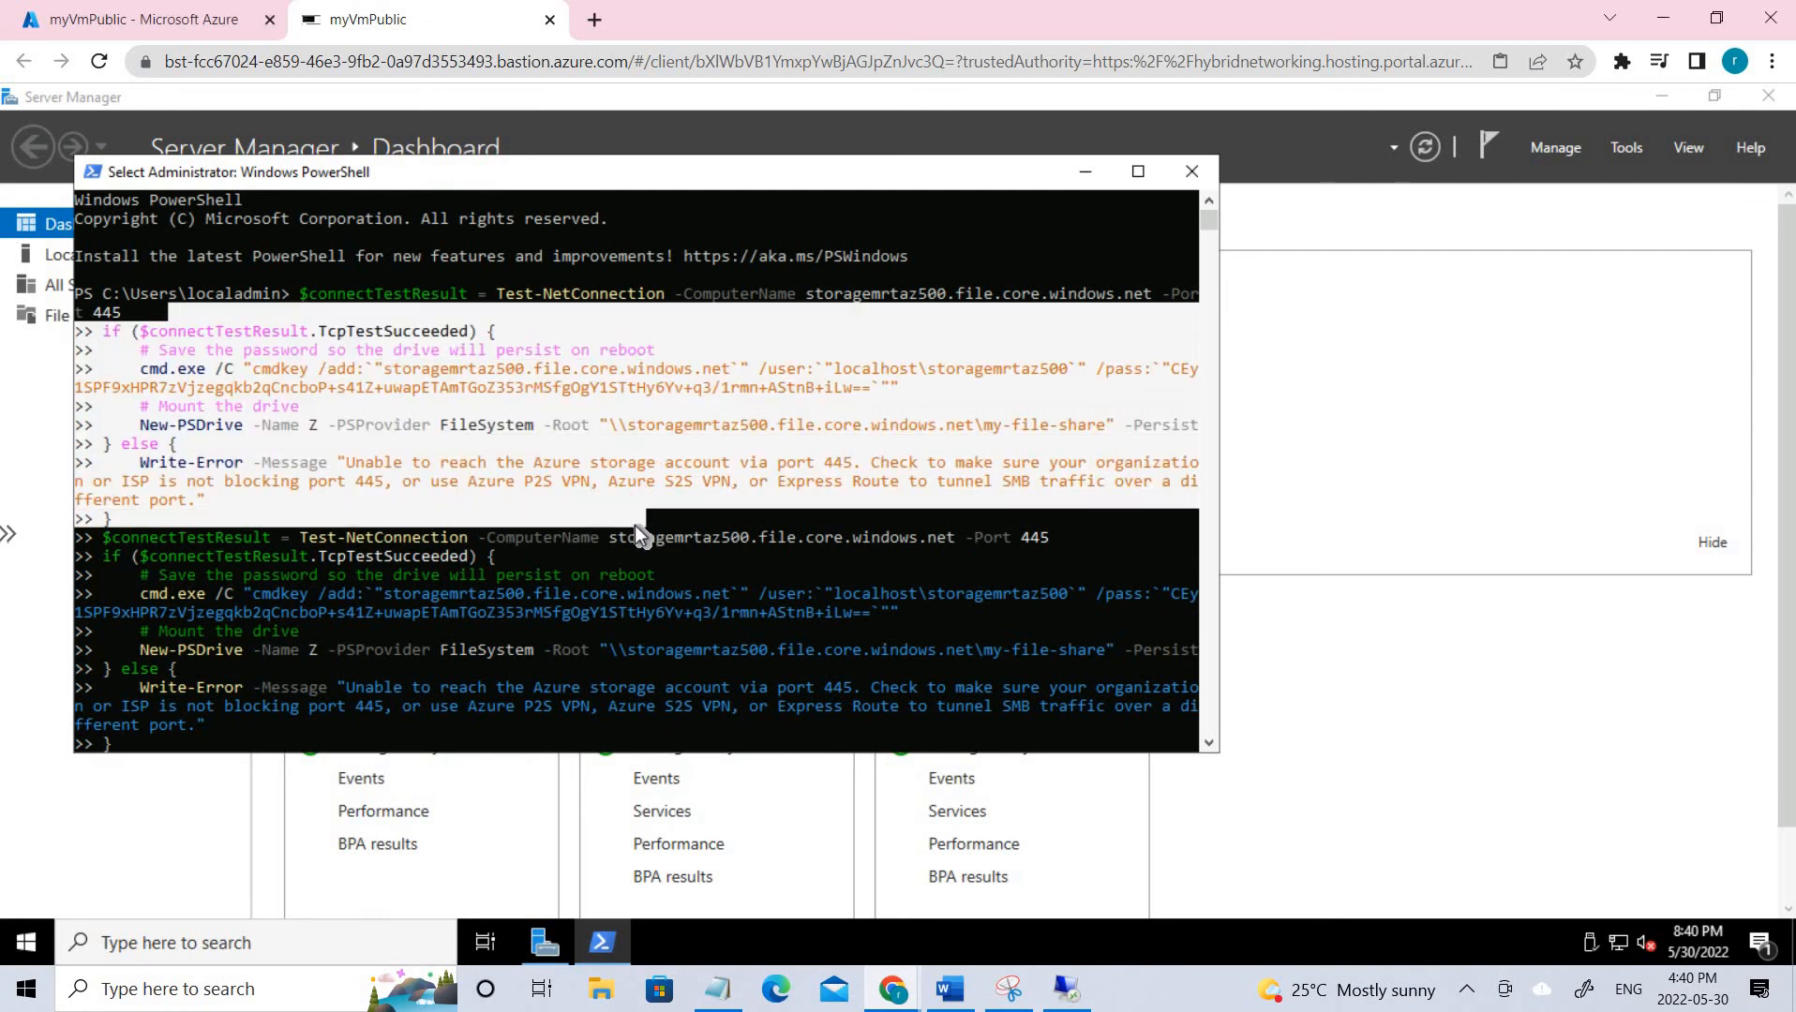
pyautogui.scroll(-6, 844, 600)
pyautogui.moveTo(896, 631); pyautogui.dragTo(697, 500)
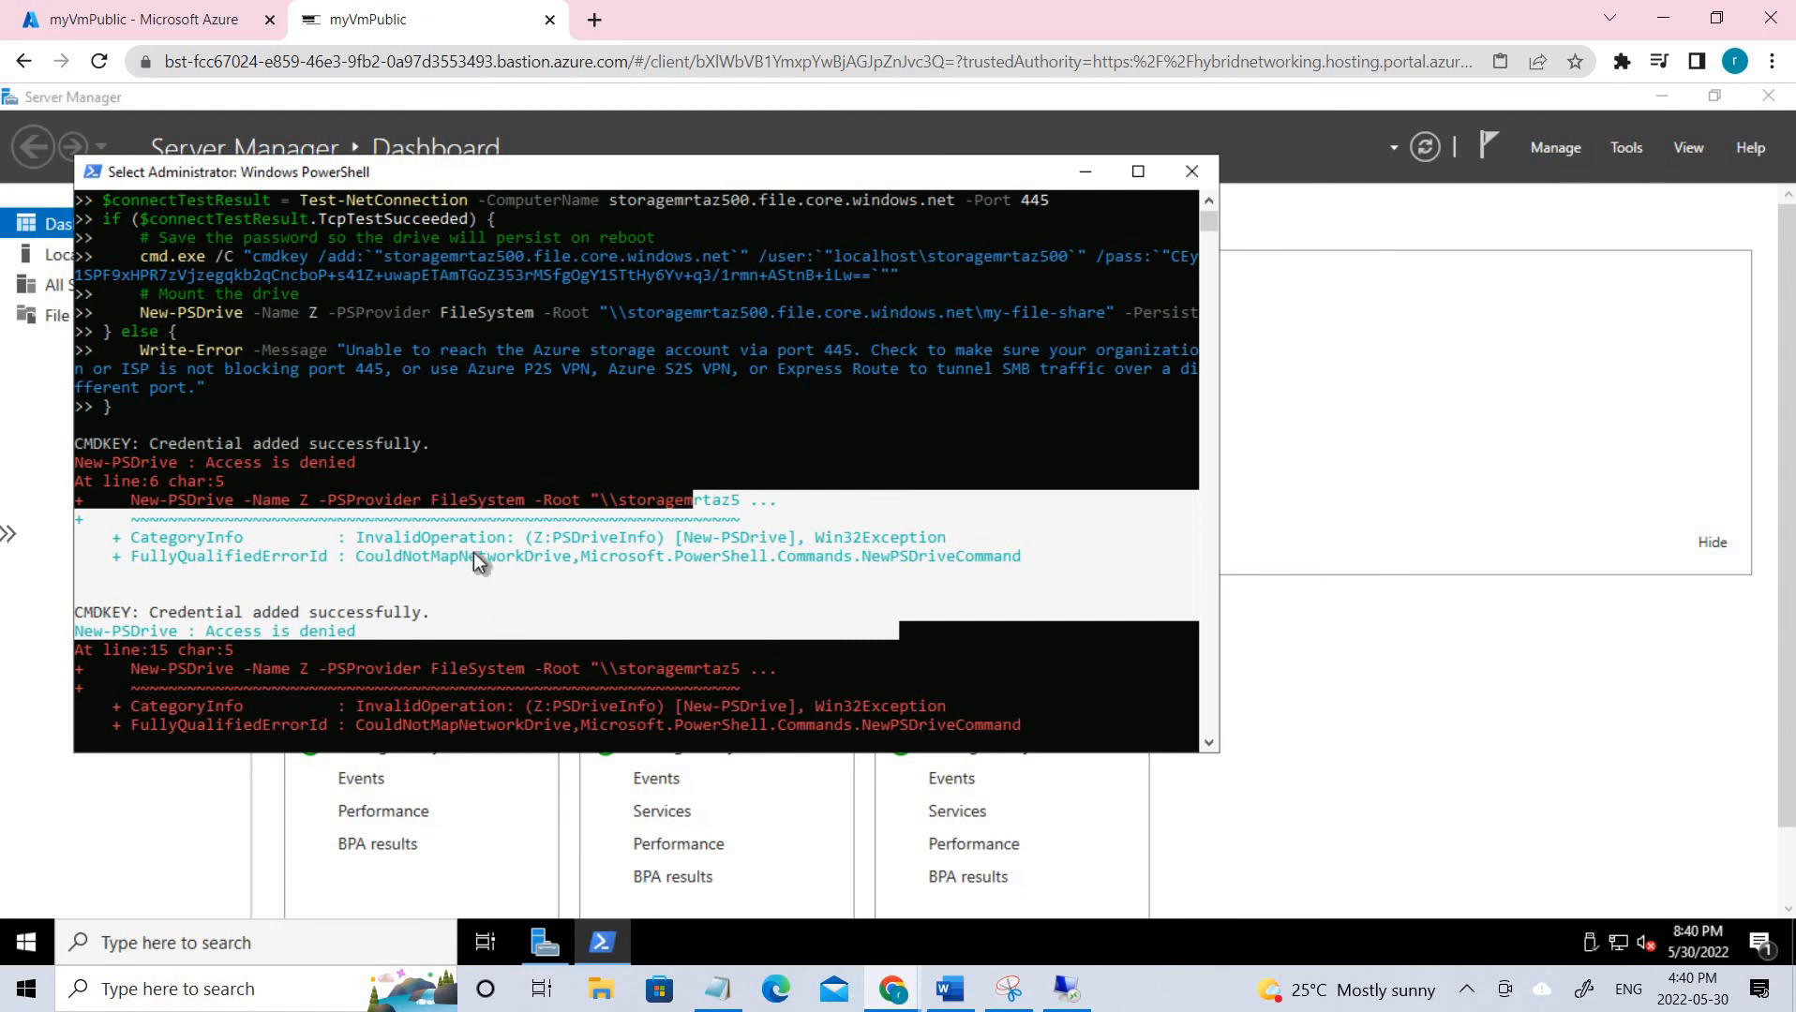
pyautogui.scroll(-6, 473, 551)
pyautogui.moveTo(294, 571); pyautogui.dragTo(123, 570)
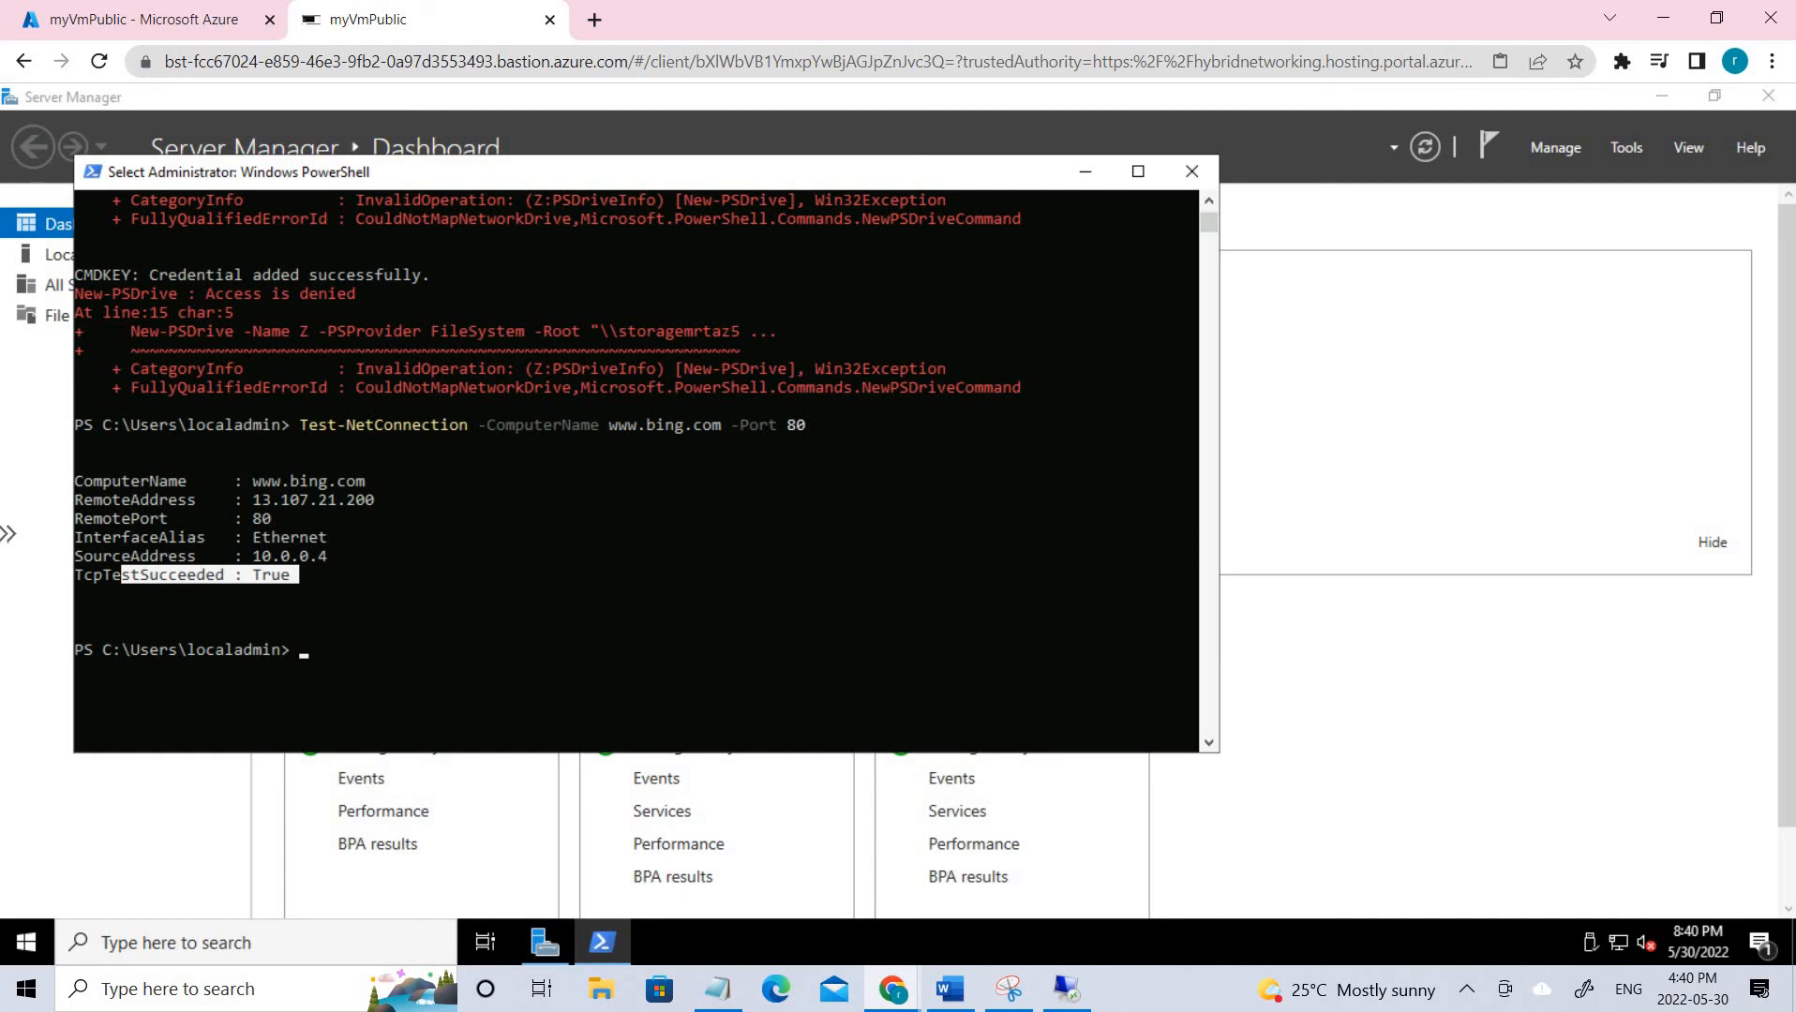
pyautogui.click(1087, 173)
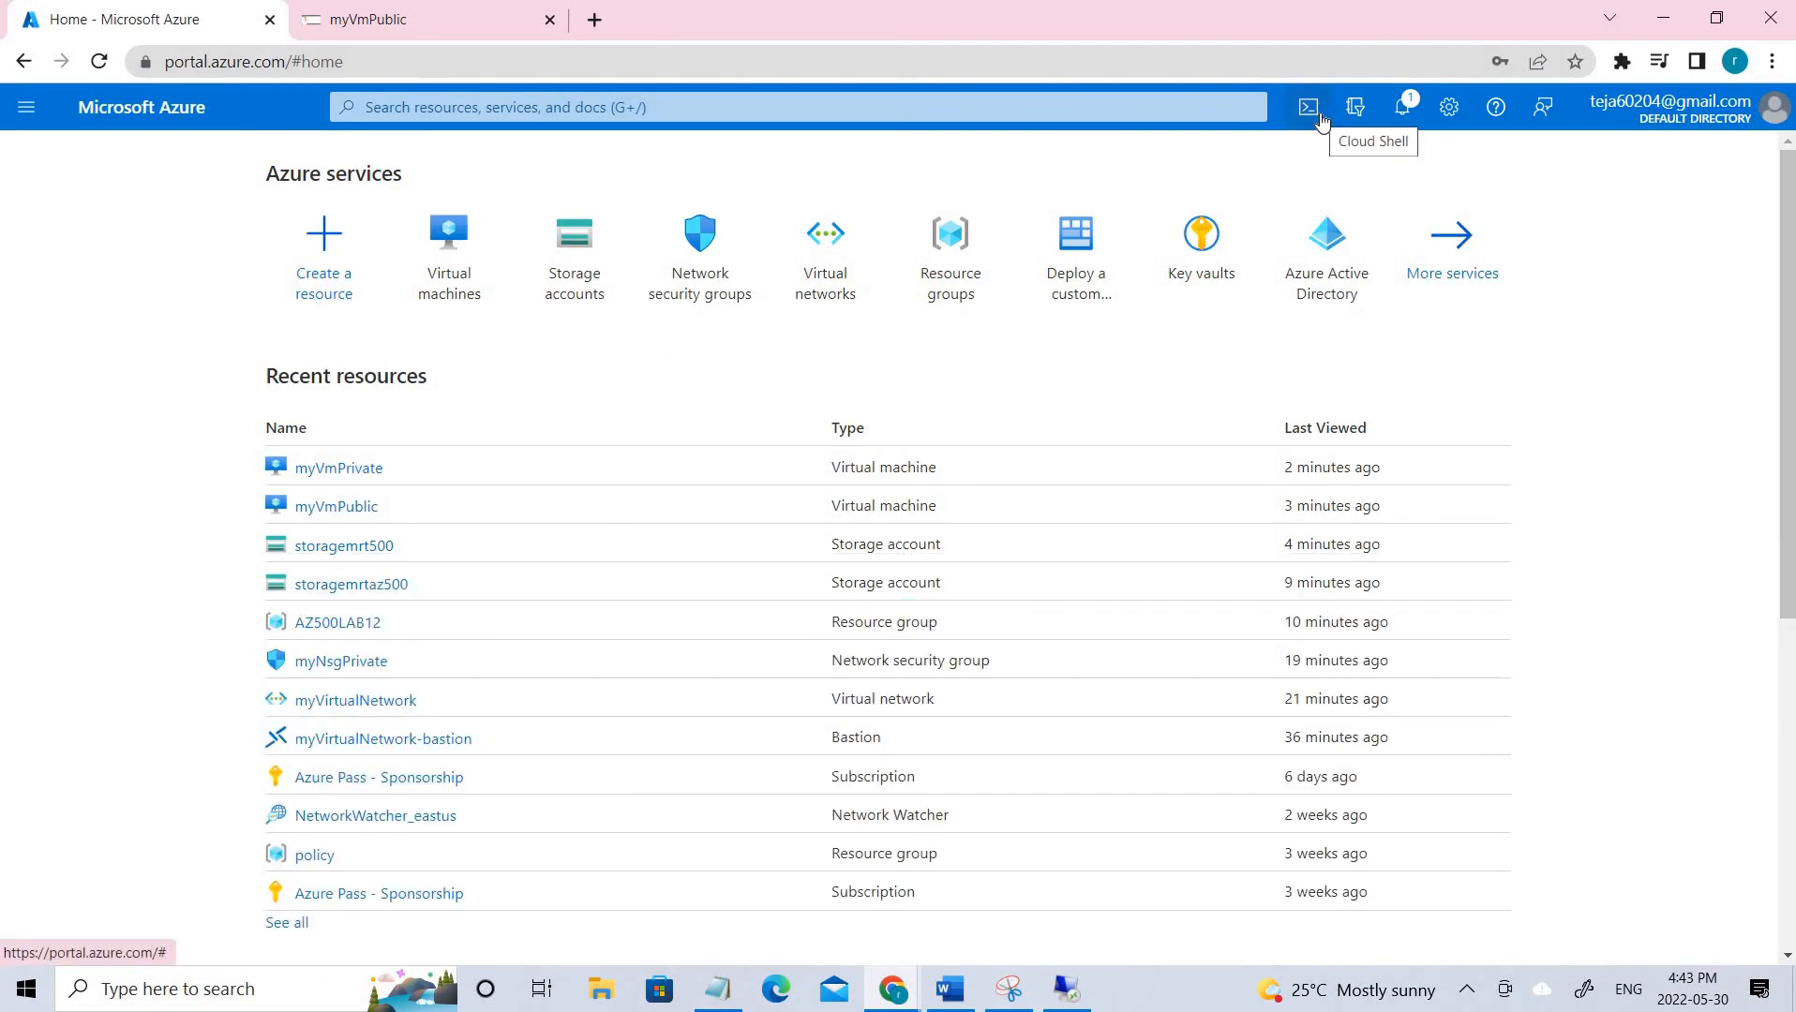
# Run Remove-AzResourceGroup -Name "AZ500LAB12" -Force -AsJob in Cloud Shell.
pyautogui.click(1311, 108)
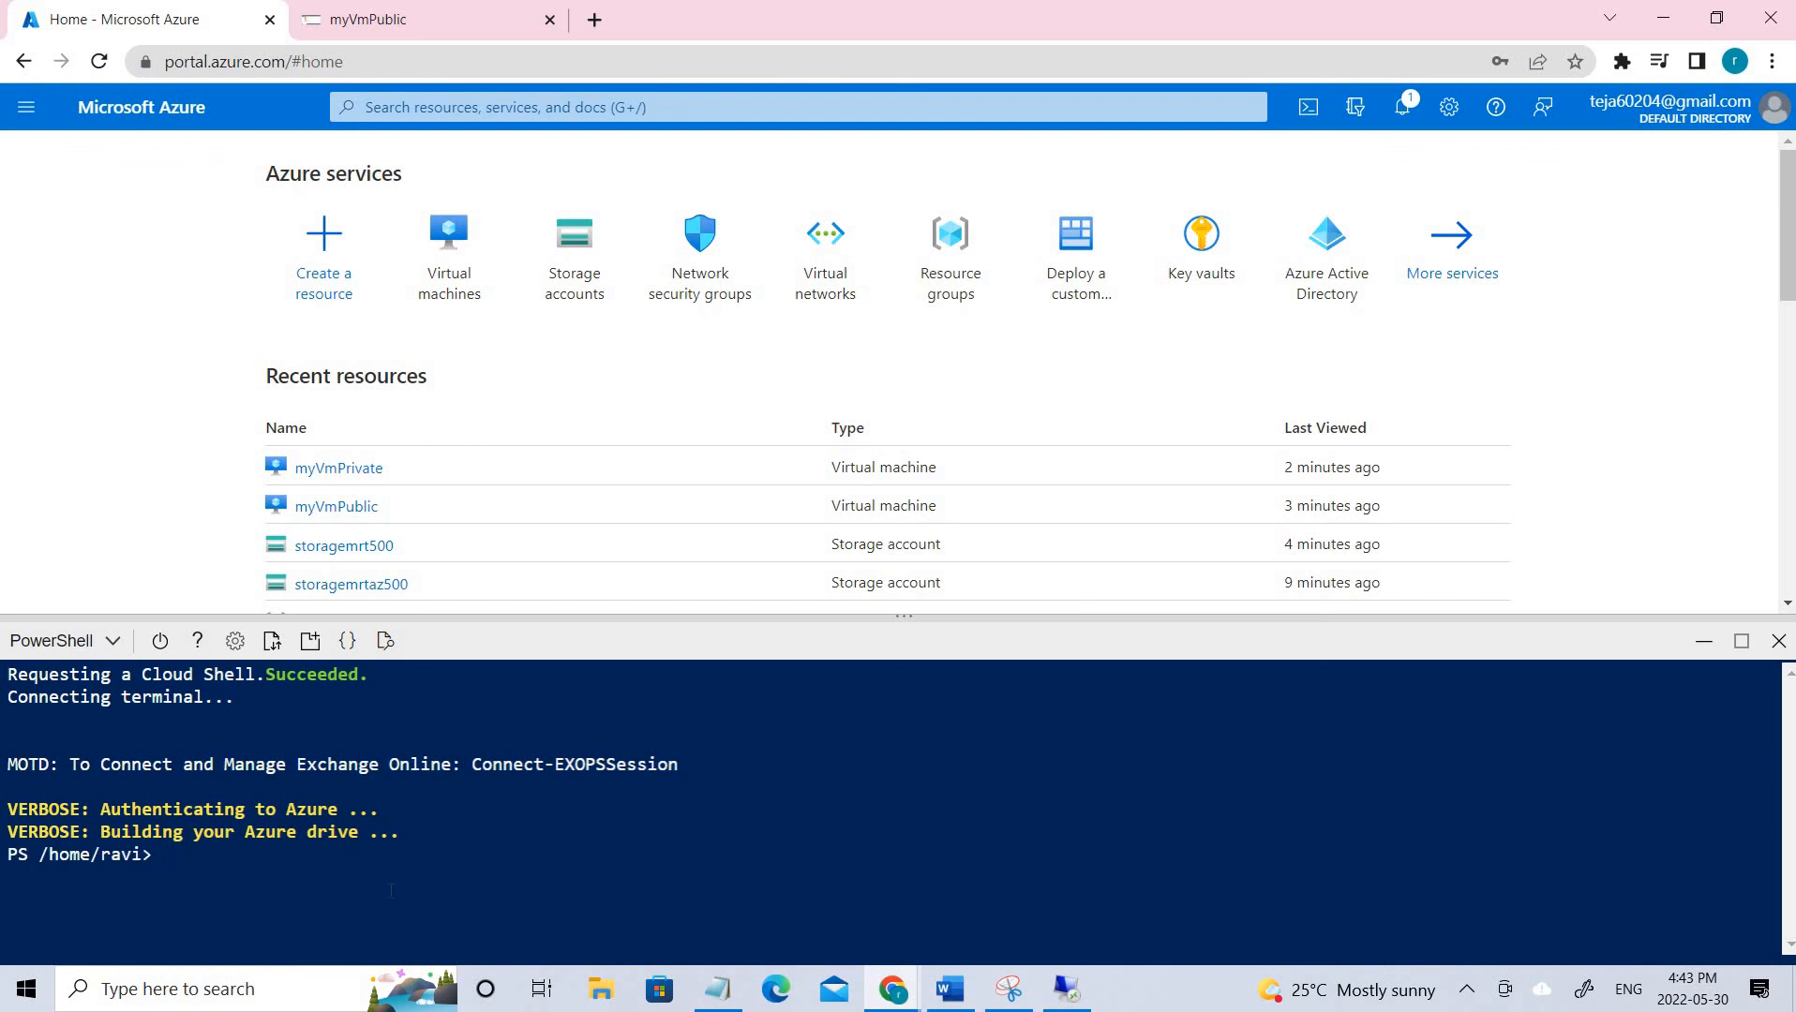
pyautogui.hotkey('ctrl', 'v')
pyautogui.press('BackSpace')
pyautogui.write('Remove-AzResourceGroup -Name "AZ500LAB12" -Force -AsJob')
pyautogui.press('Return')
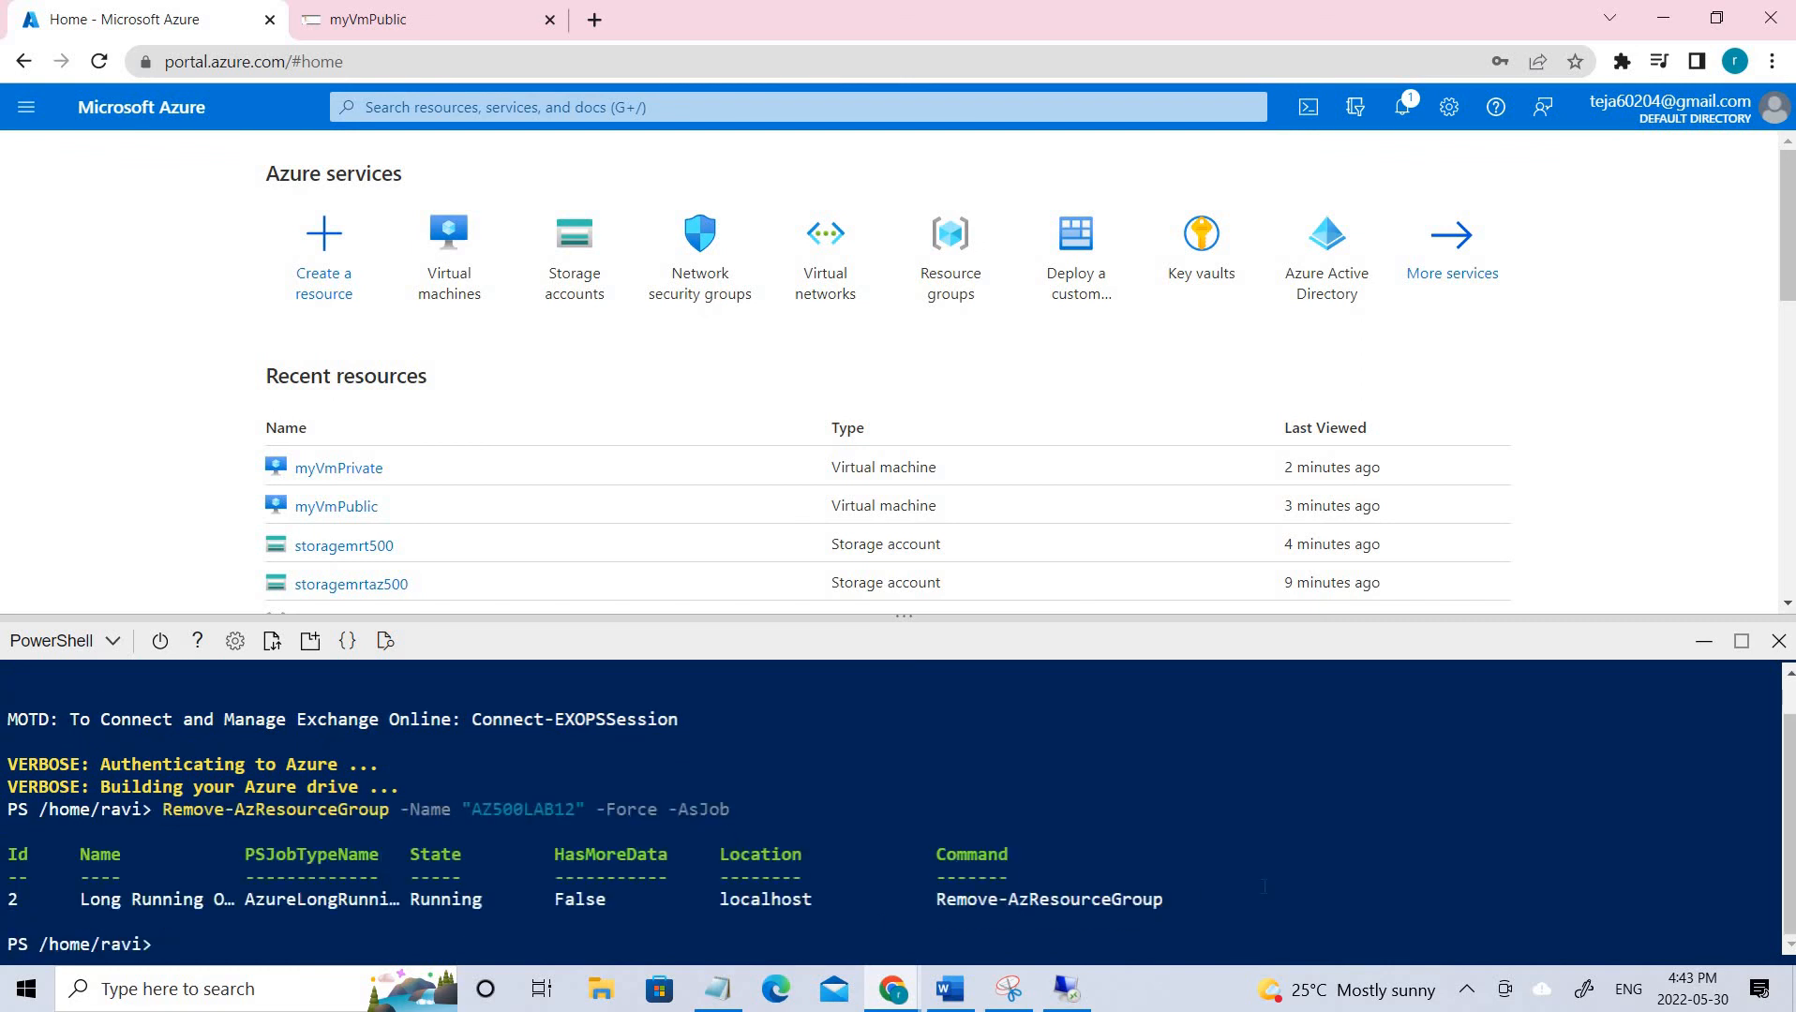
# Check the running deletion job and dismiss the Remote Desktop session-ended message.
pyautogui.moveTo(1265, 900); pyautogui.dragTo(141, 900)
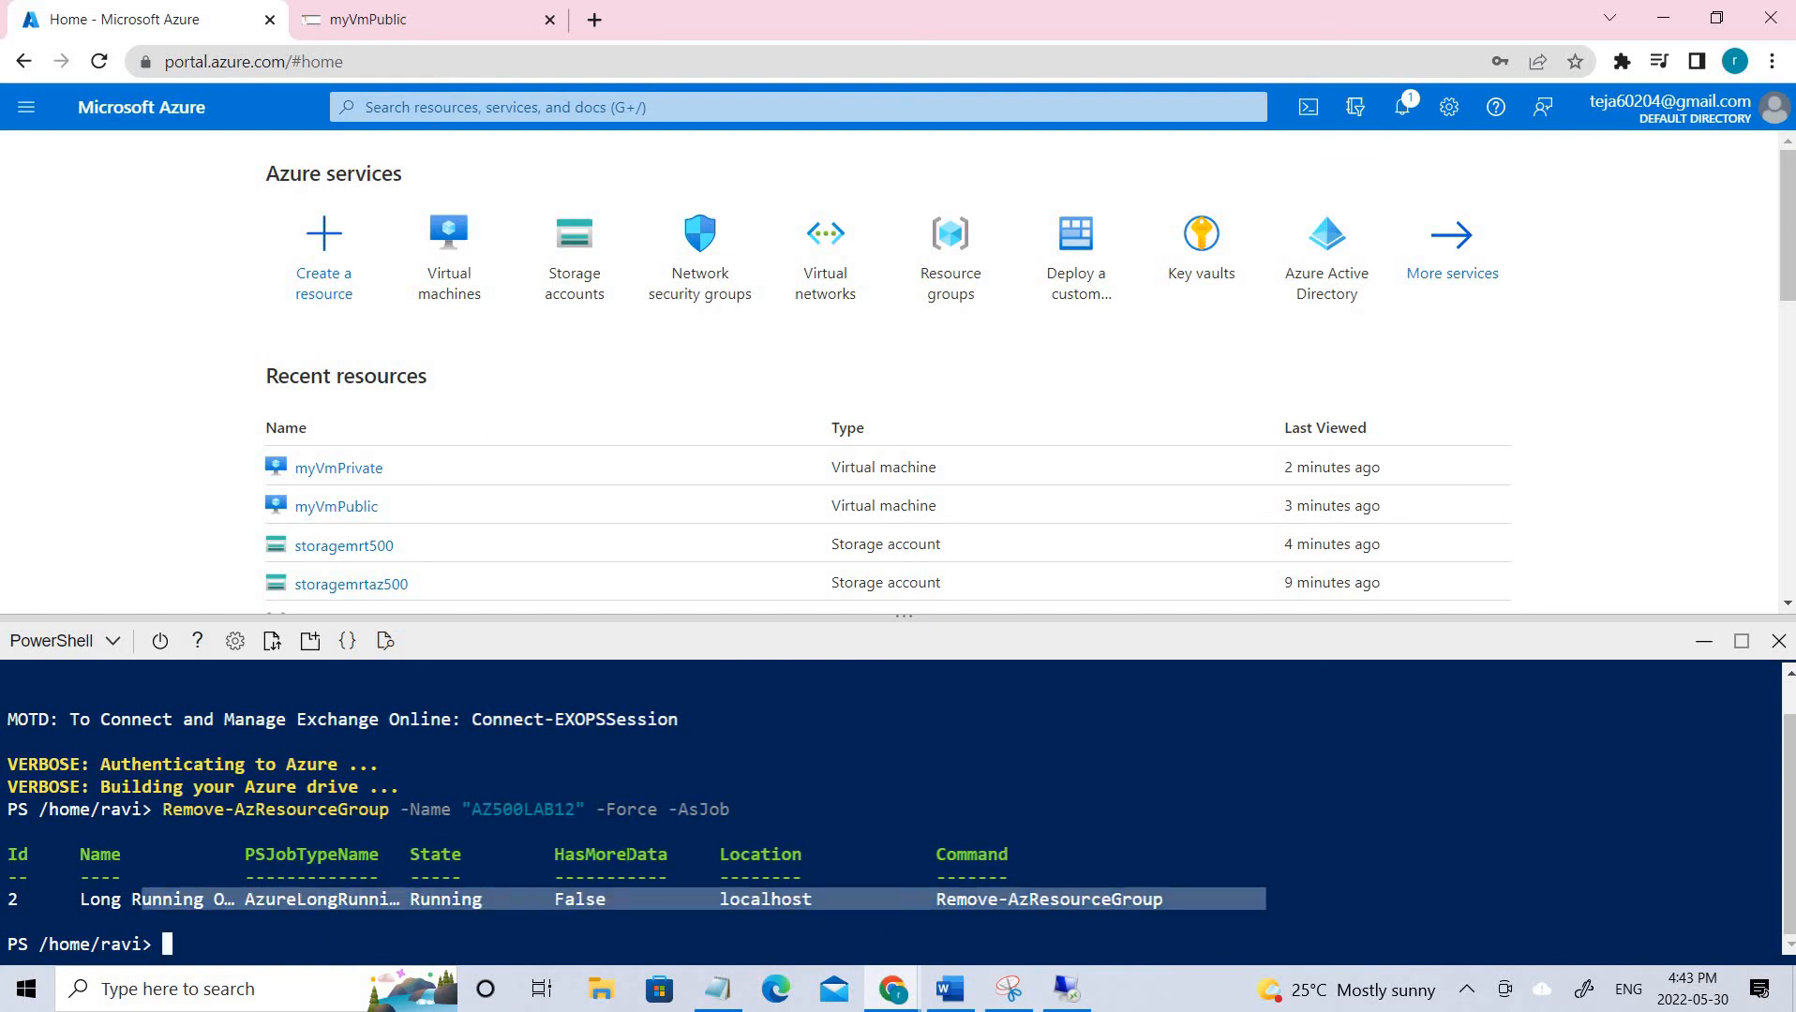
pyautogui.click(961, 812)
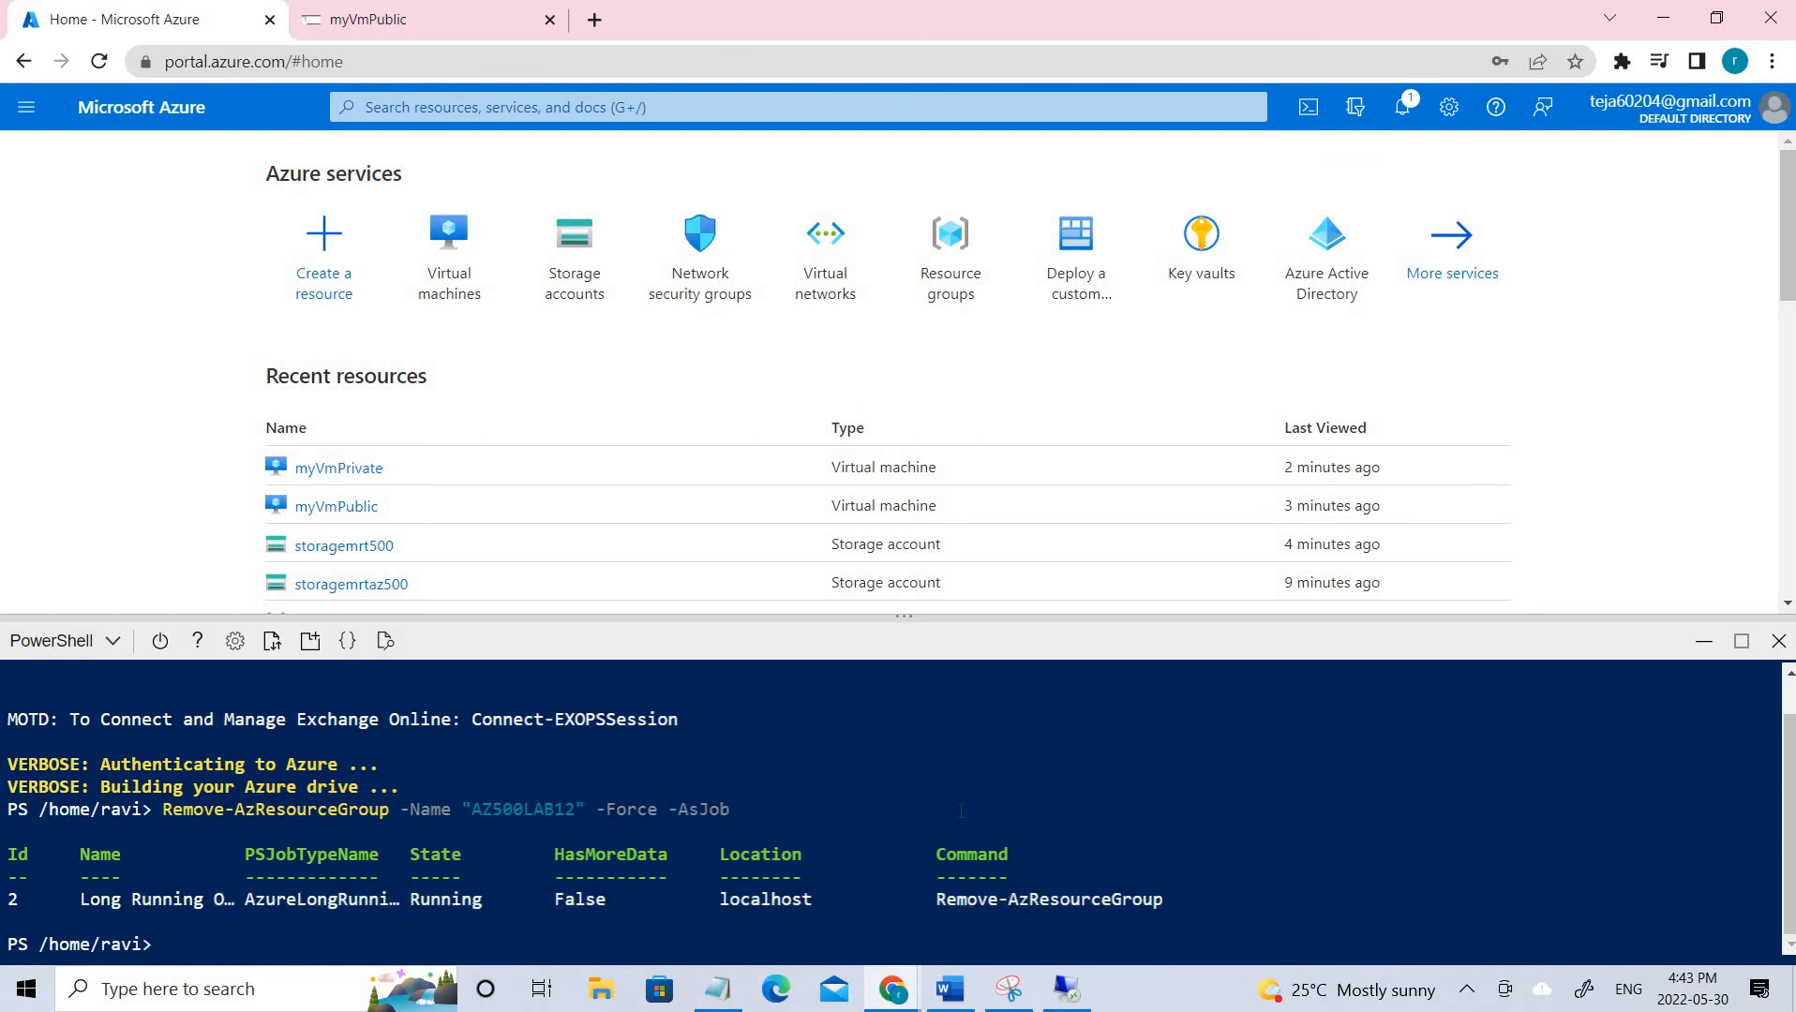
pyautogui.scroll(1, 1225, 734)
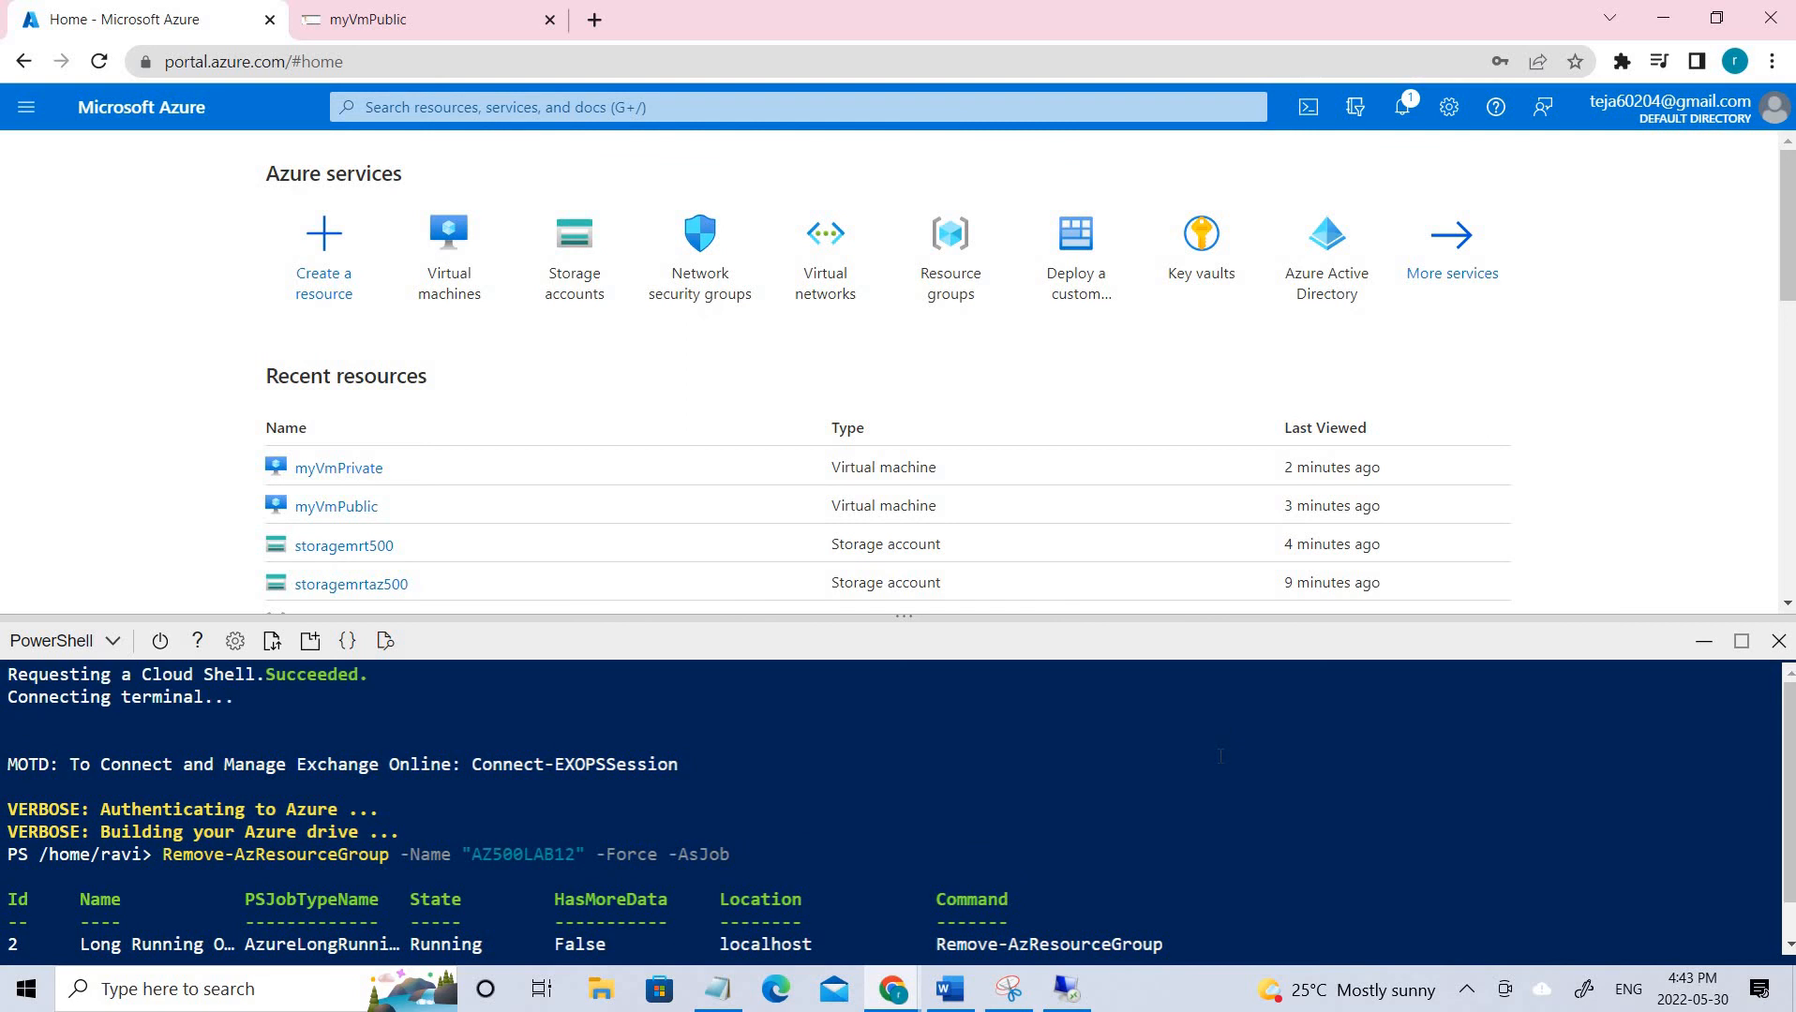
pyautogui.scroll(-1, 1212, 770)
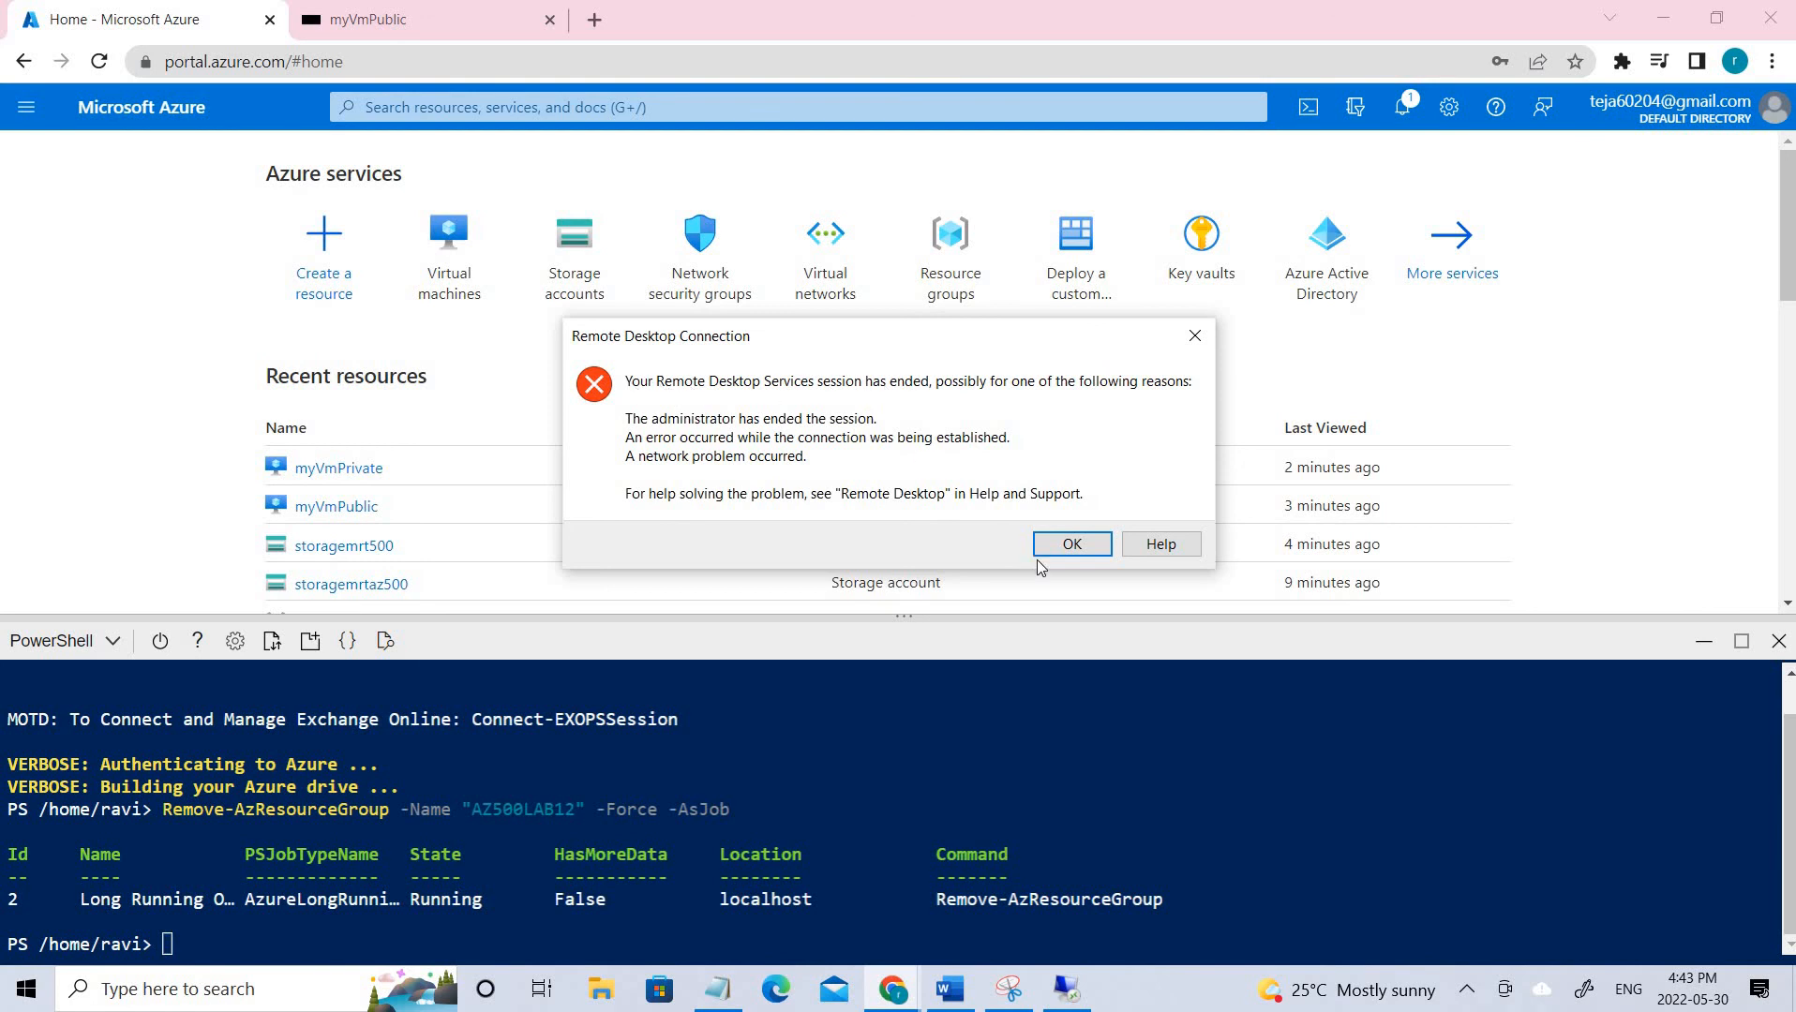
pyautogui.click(1085, 542)
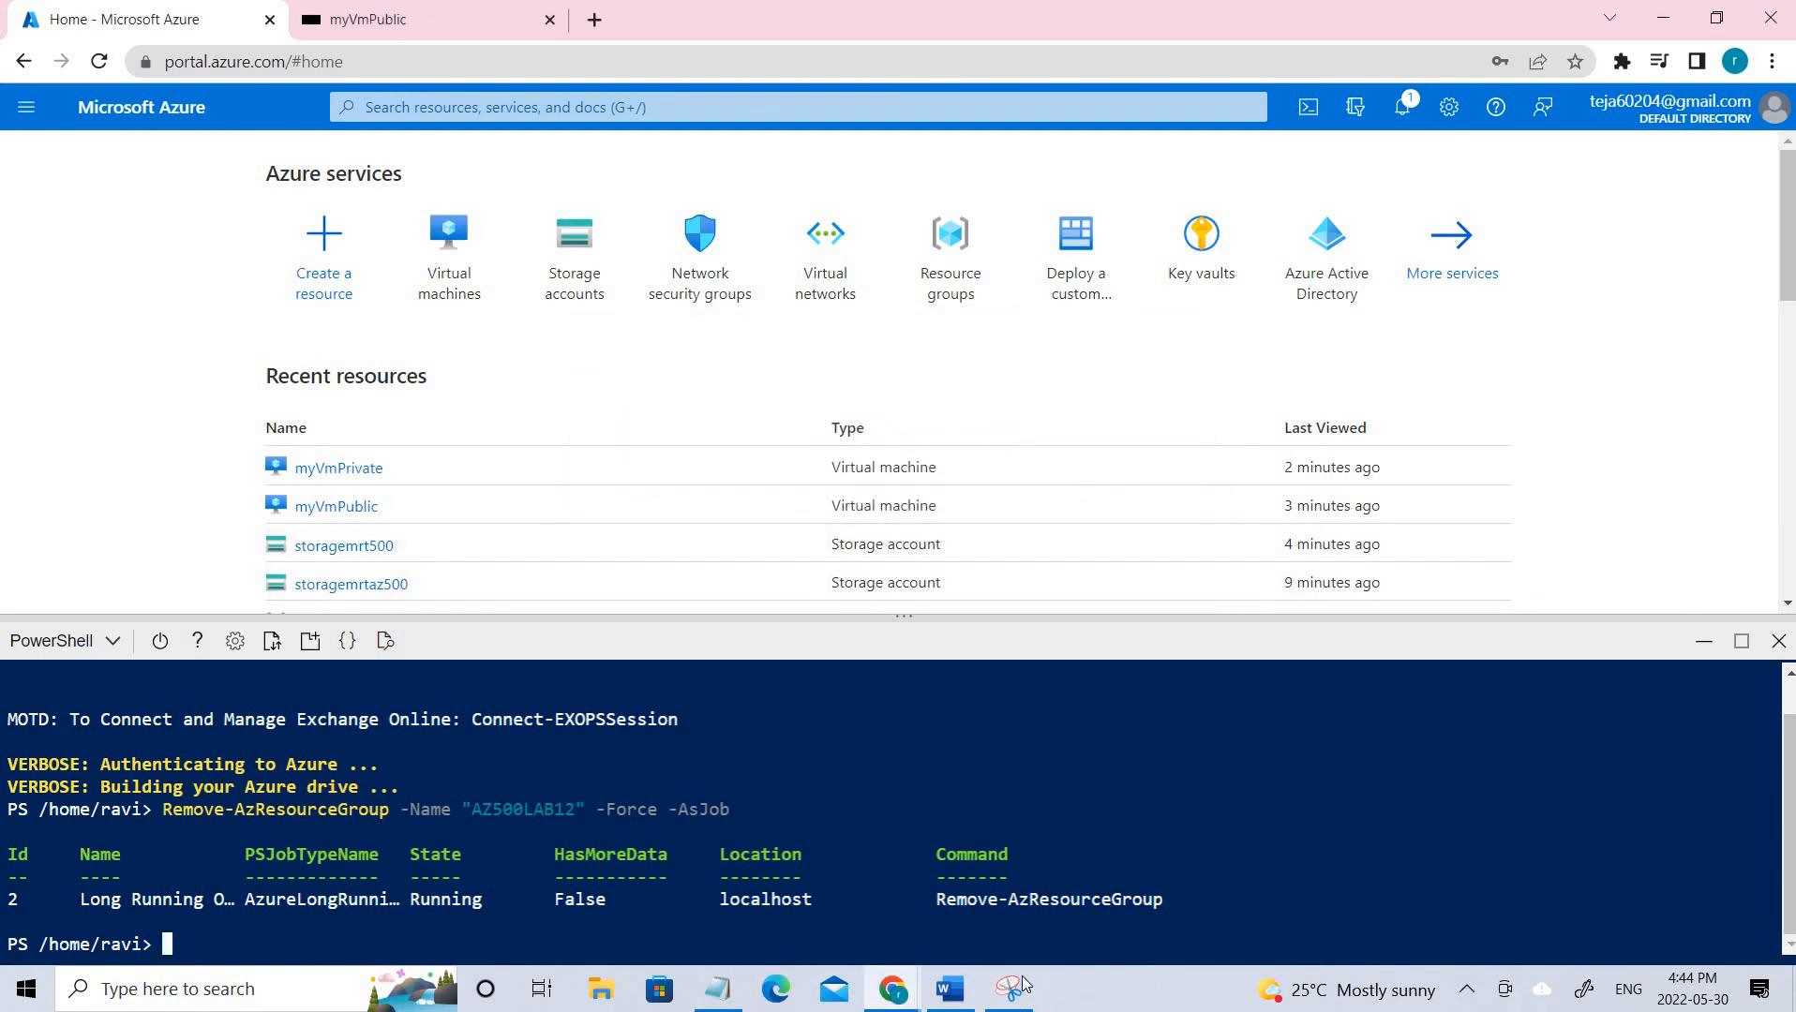